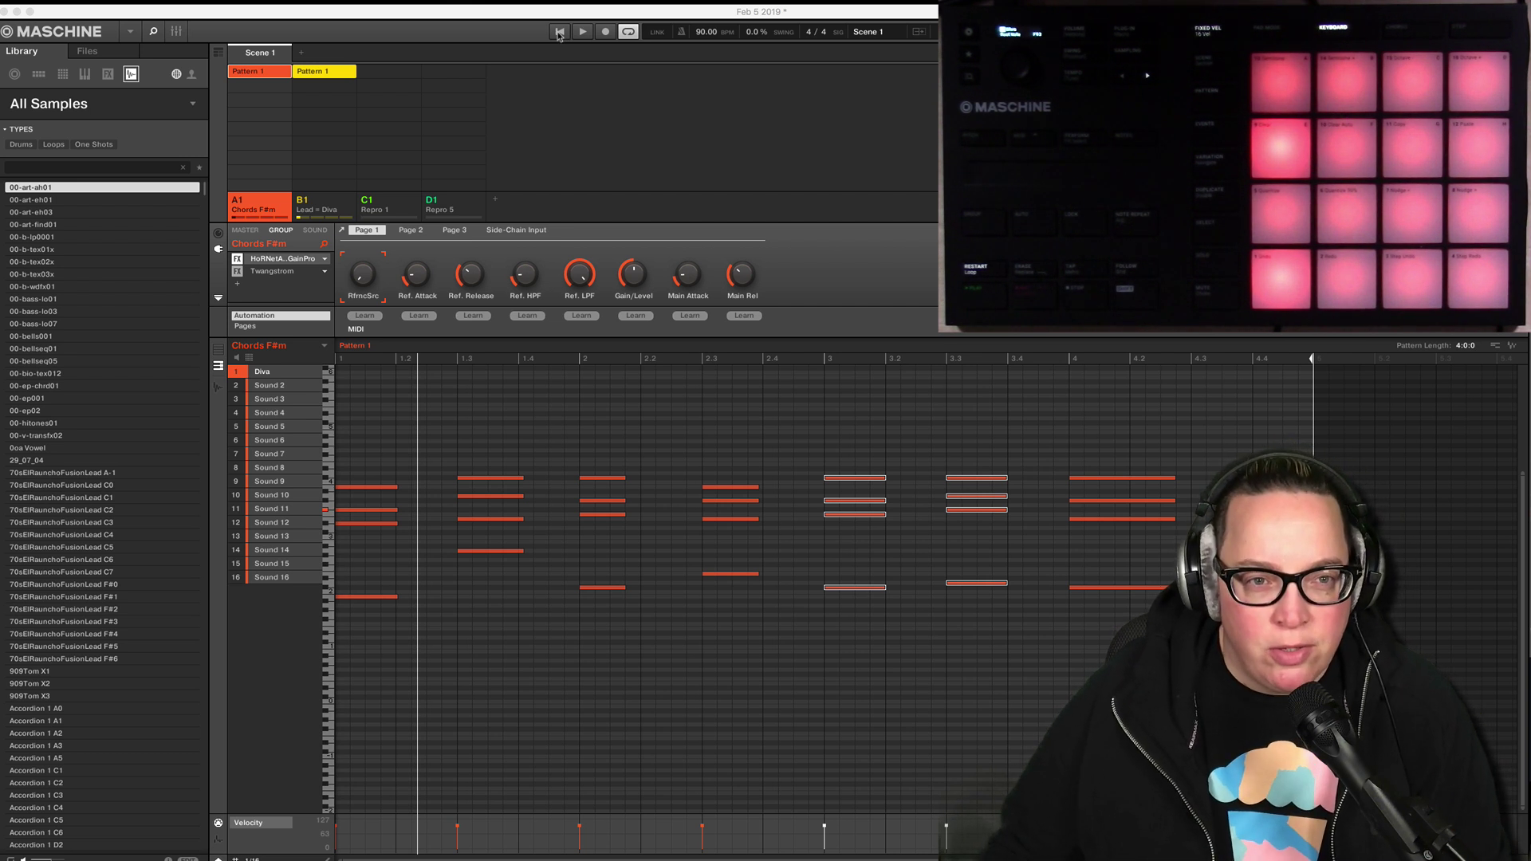
Play the Chords F#m pattern from the start and check which preset its Diva instrument uses.
{"action": "left_click", "coordinate": [559, 33]}
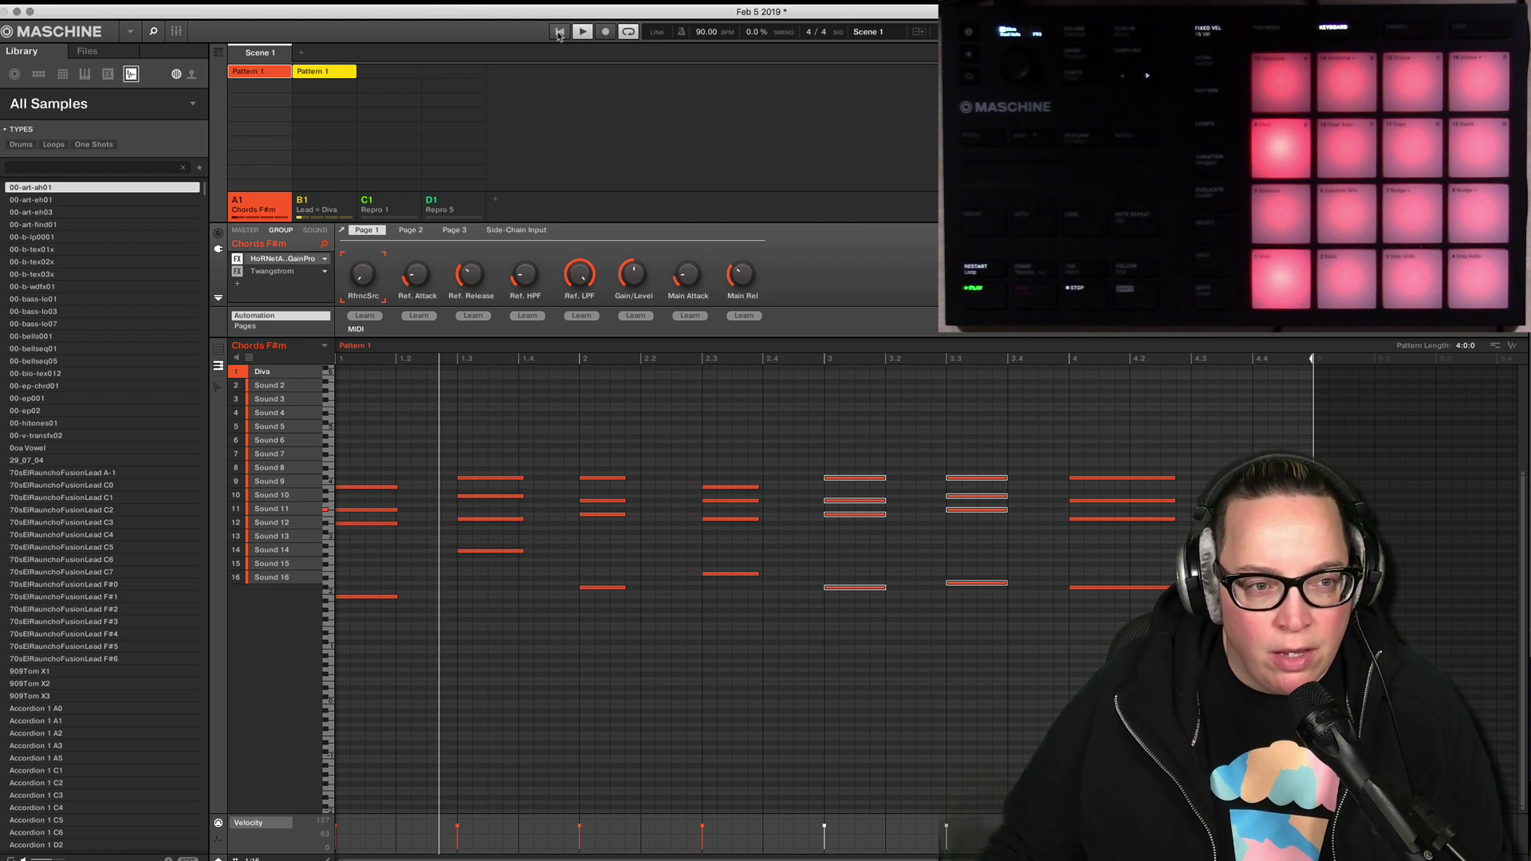
{"action": "left_click", "coordinate": [316, 230]}
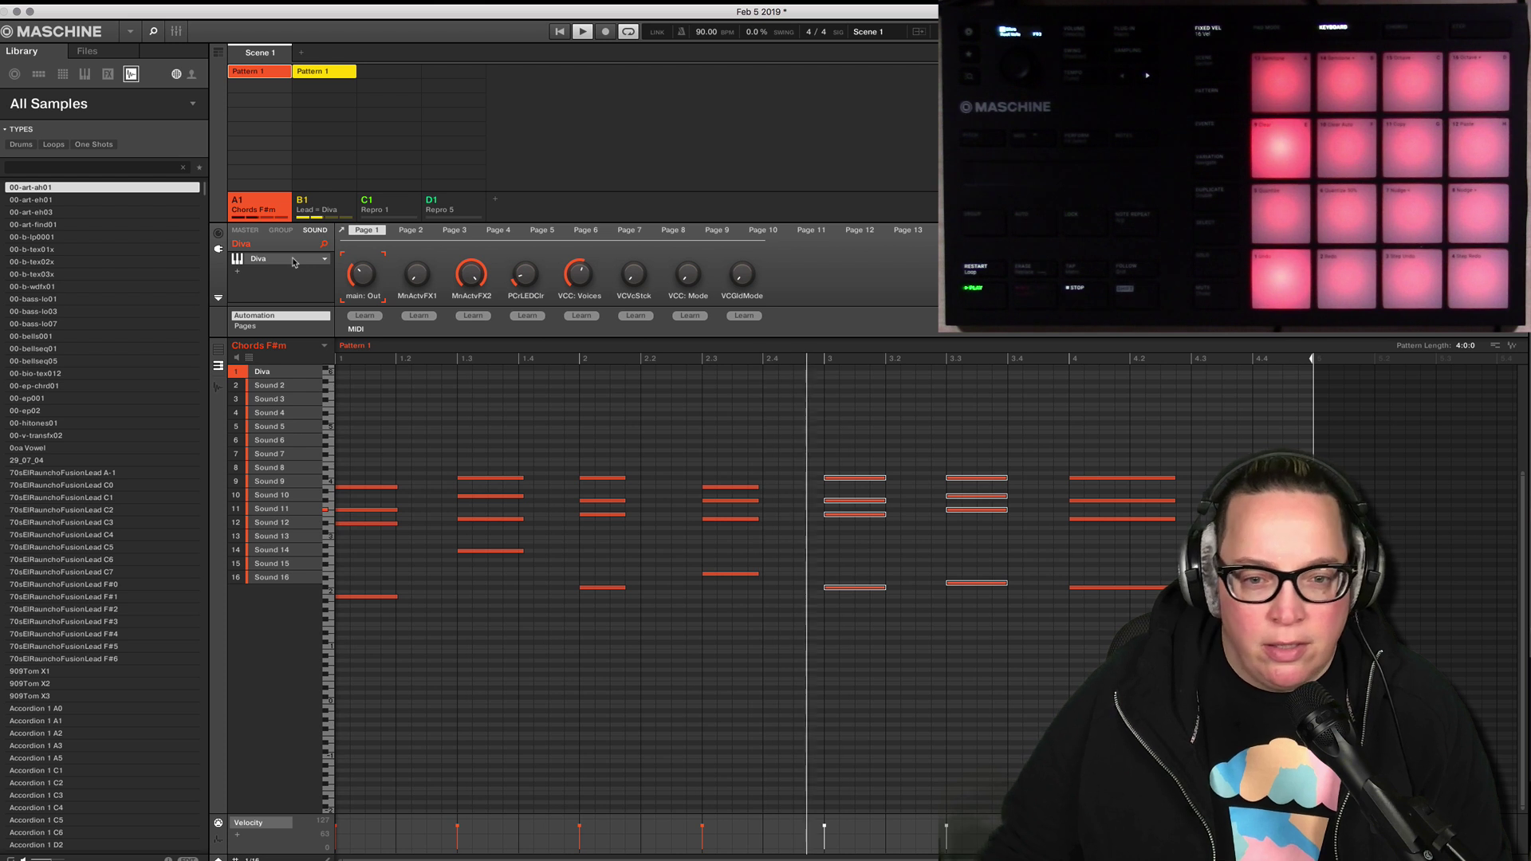
{"action": "left_click", "coordinate": [293, 262]}
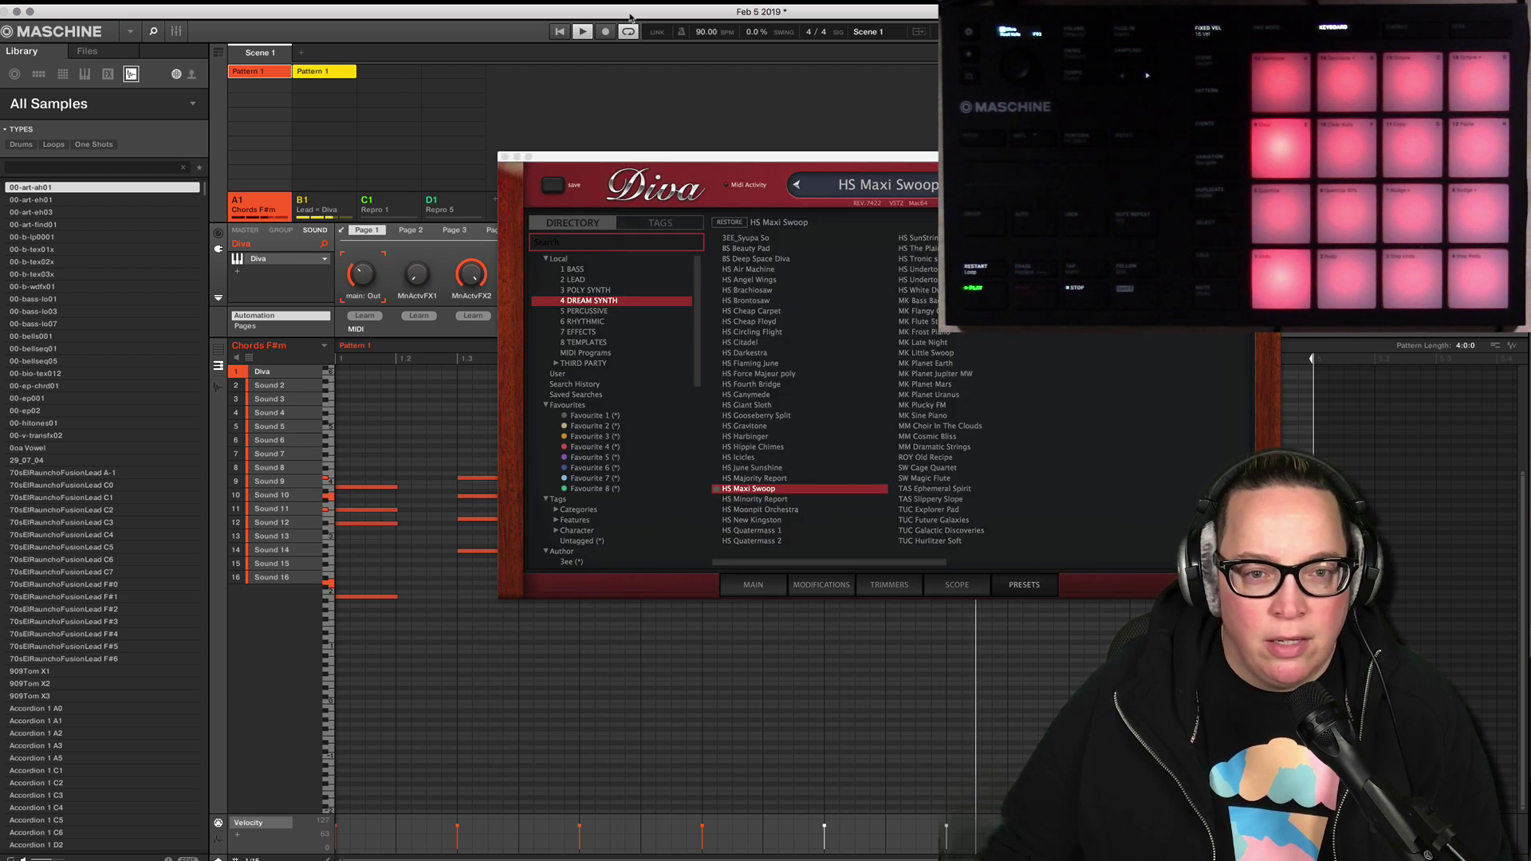
{"action": "left_click", "coordinate": [582, 31]}
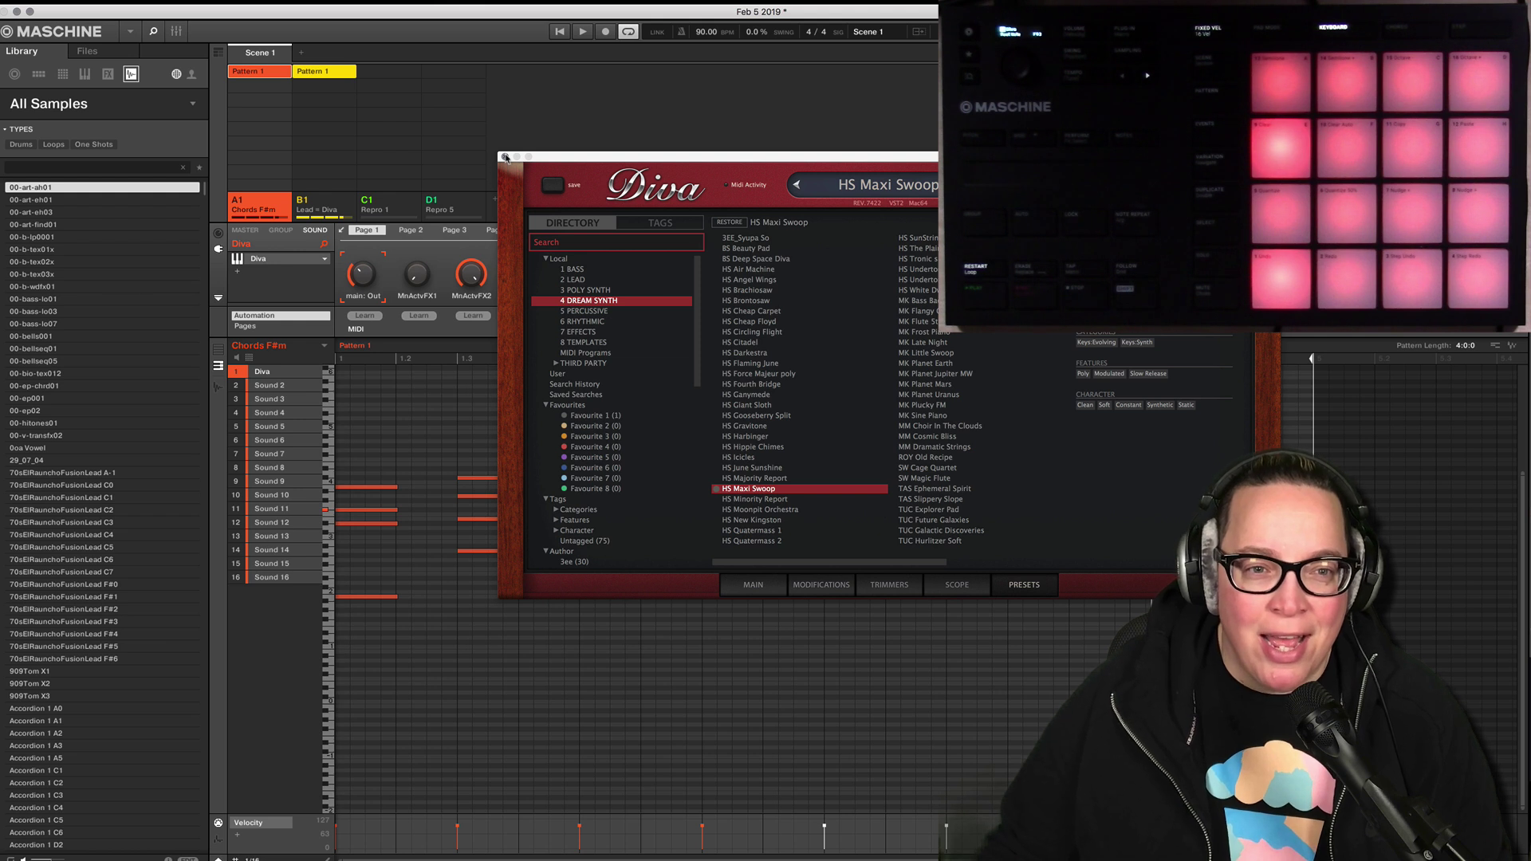
{"action": "left_click", "coordinate": [505, 157]}
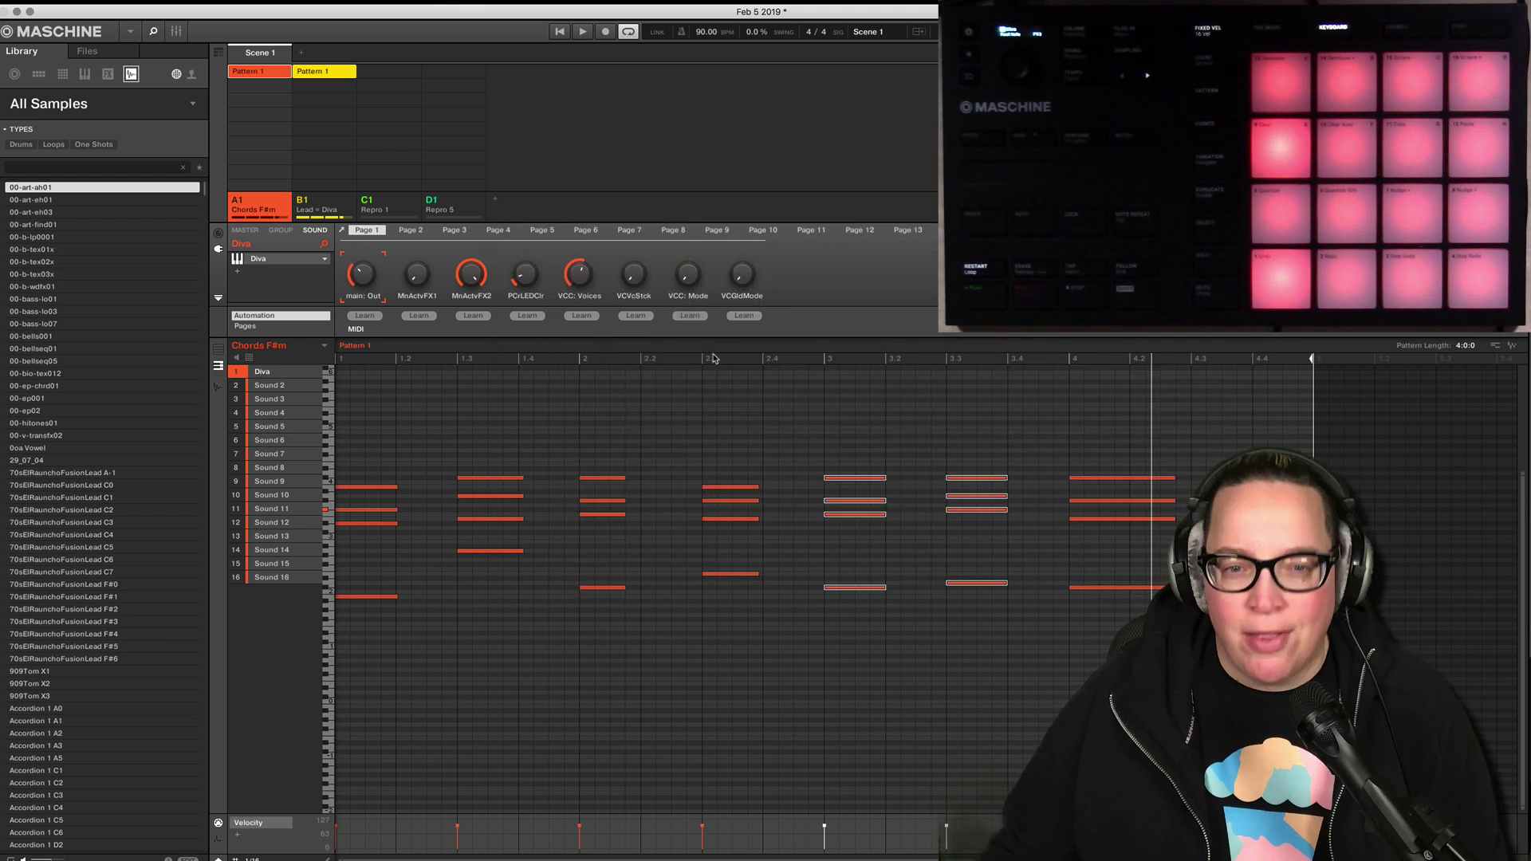
{"action": "left_click", "coordinate": [579, 32]}
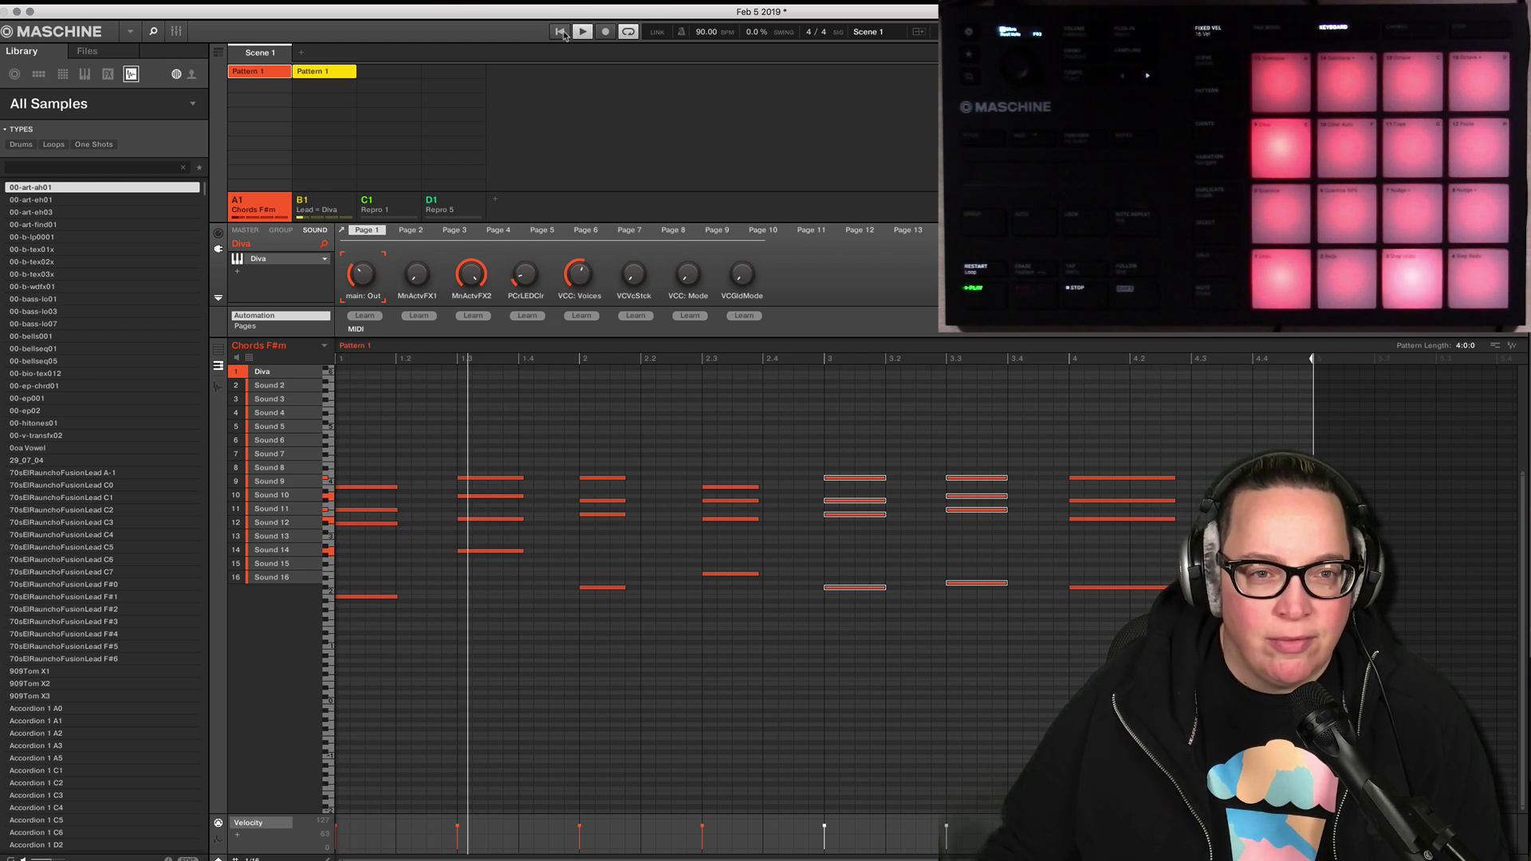
{"action": "key", "text": "space"}
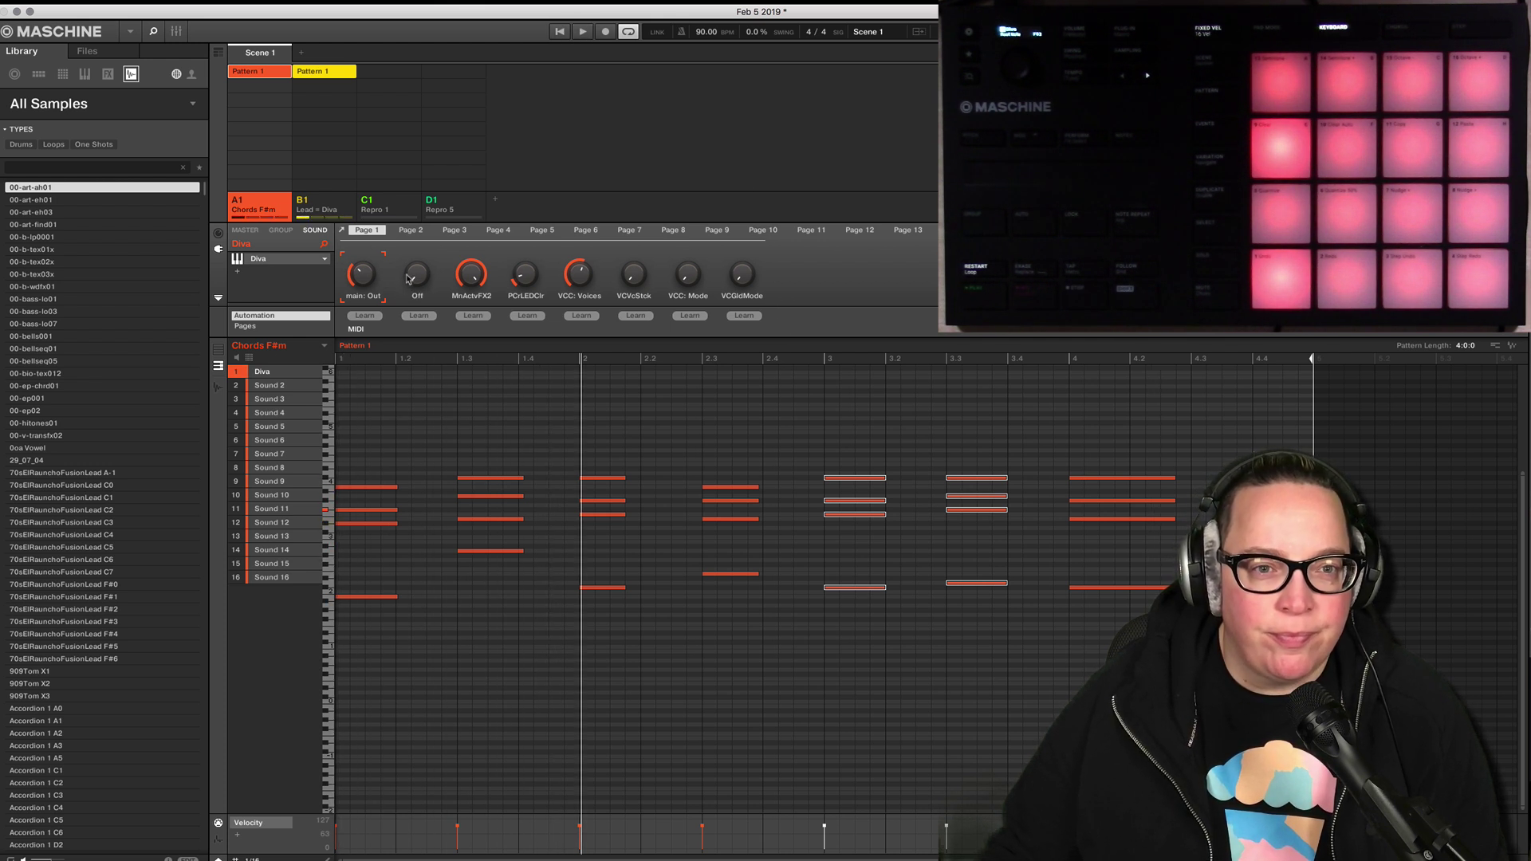
Open the Repro-1 instrument of the Repro 1 group and browse its 02 Leads presets.
{"action": "left_click", "coordinate": [321, 213]}
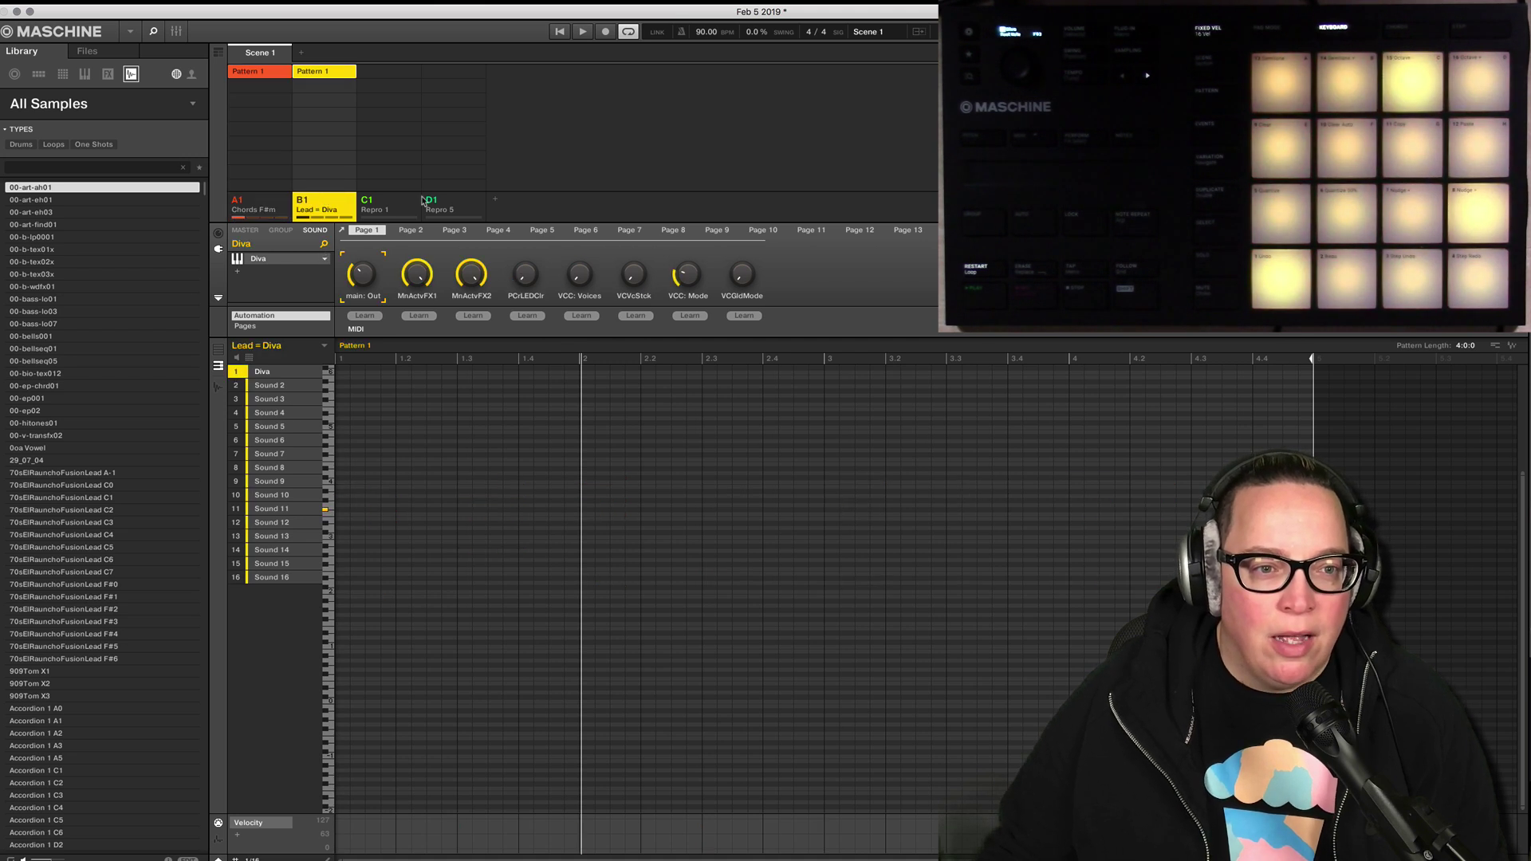
{"action": "left_click", "coordinate": [396, 204]}
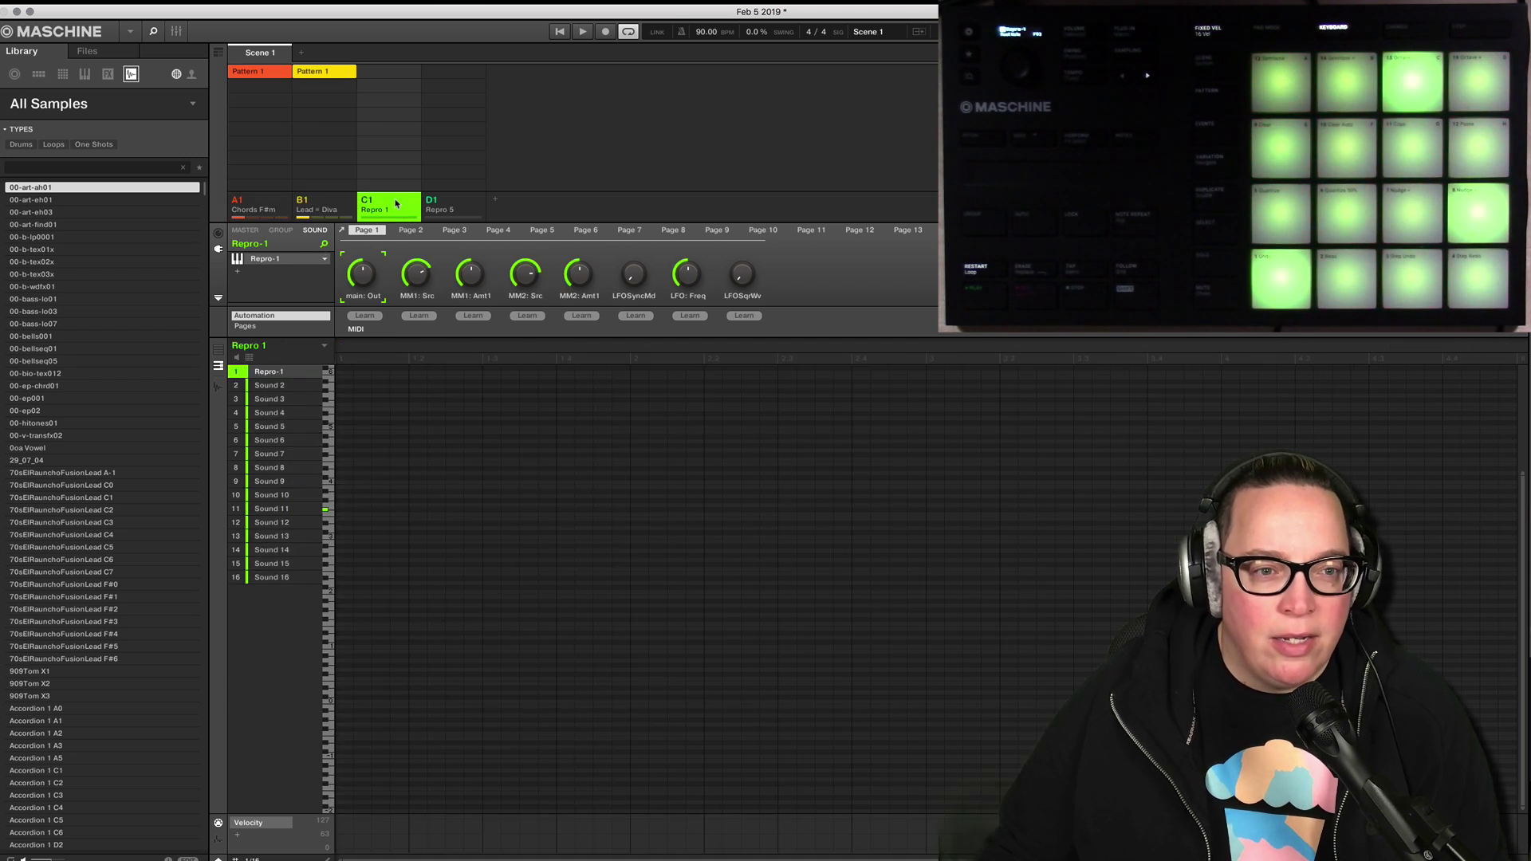
{"action": "left_click", "coordinate": [271, 260]}
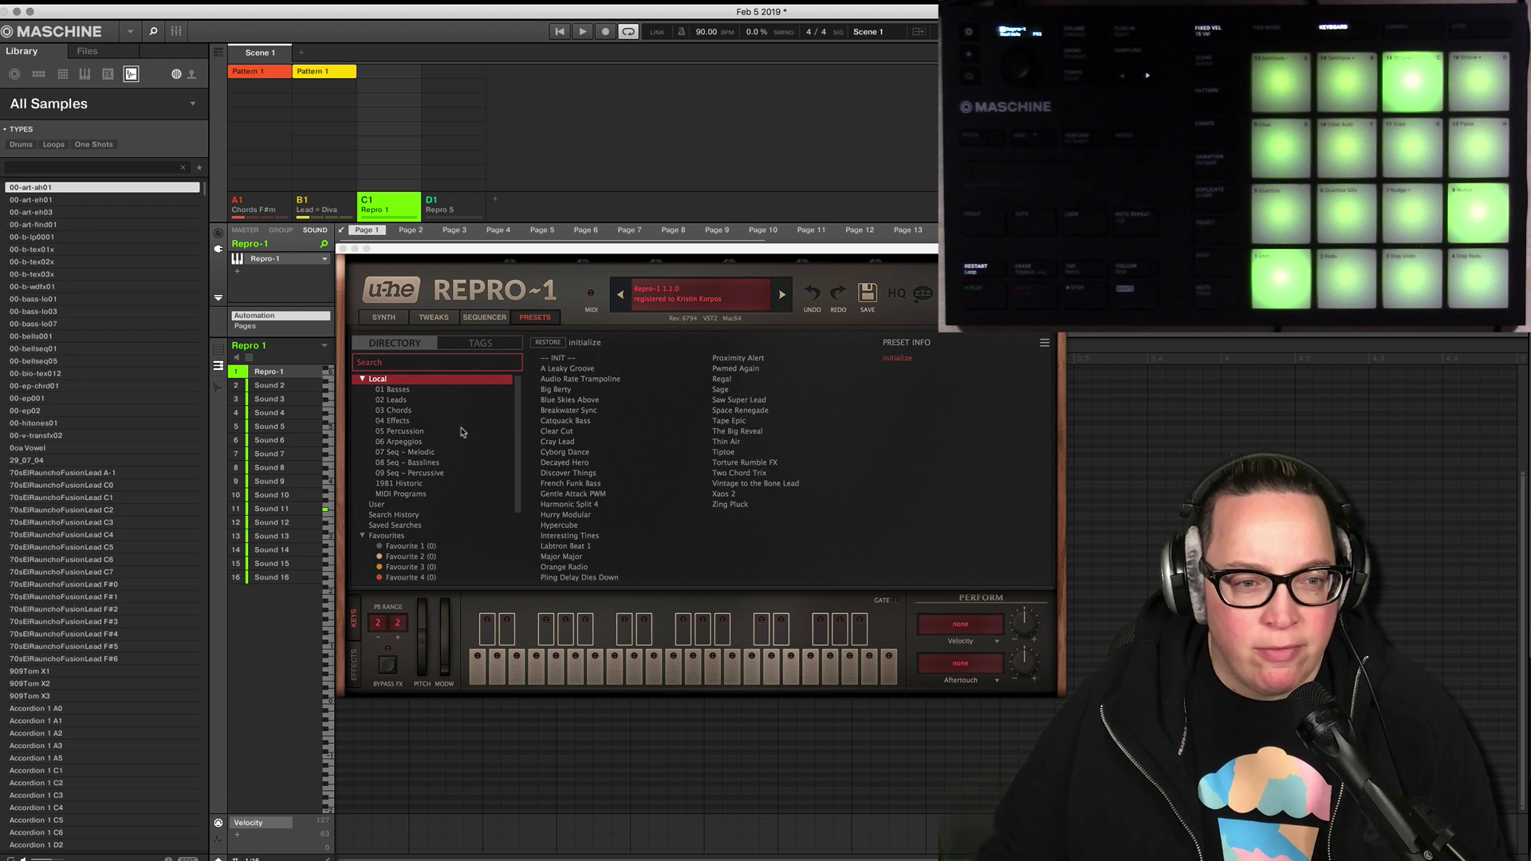
{"action": "left_click", "coordinate": [396, 400]}
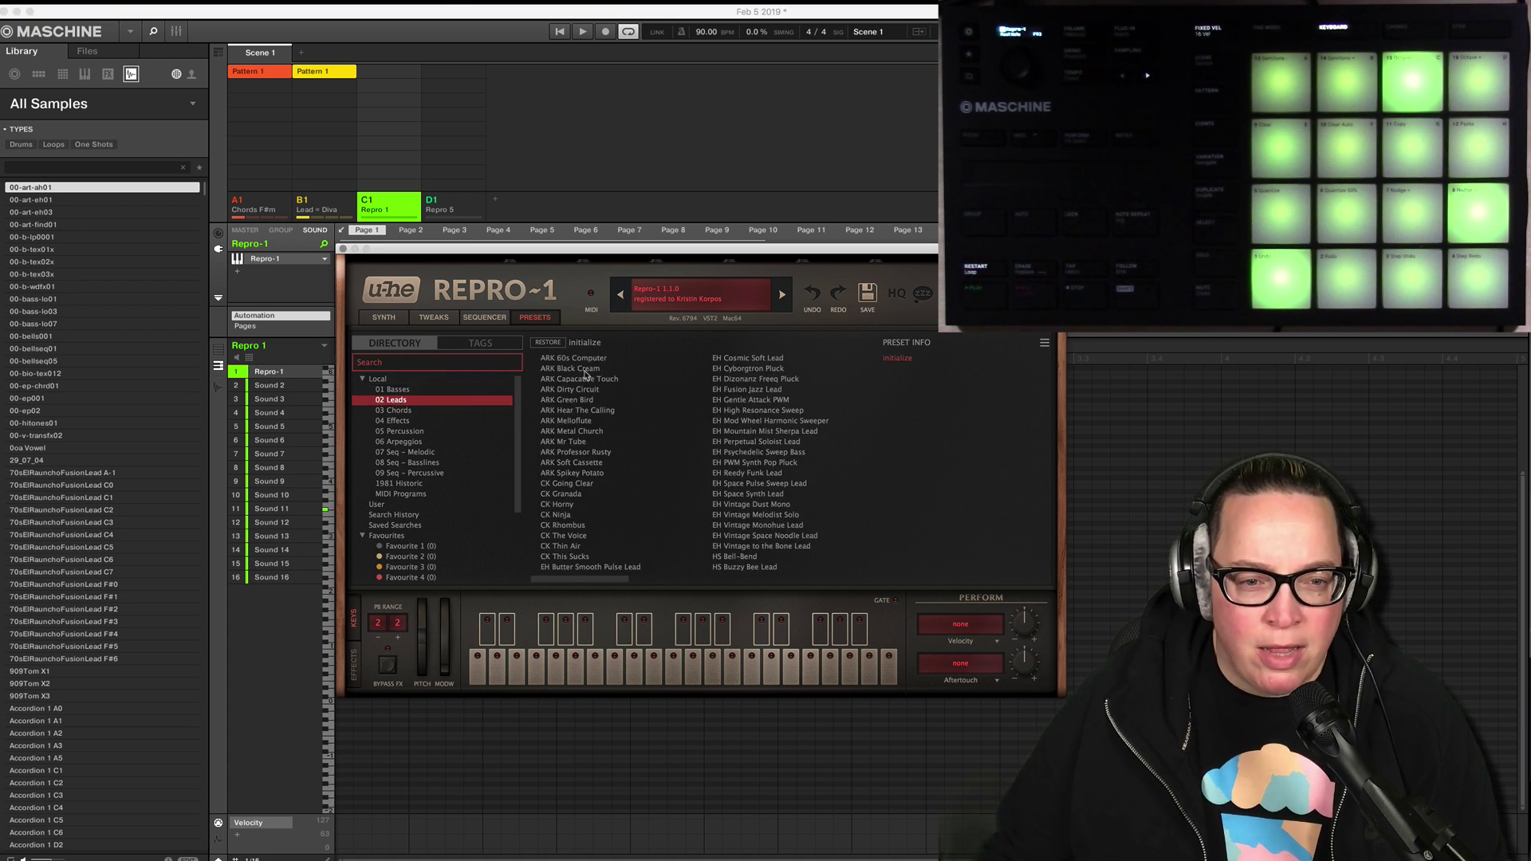
Audition the Repro-1 leads ARK Soft Cassette, ARK Spikey Potato, CK Going Clear, CK Granada and CK Horny with the chords playing.
{"action": "left_click", "coordinate": [580, 465]}
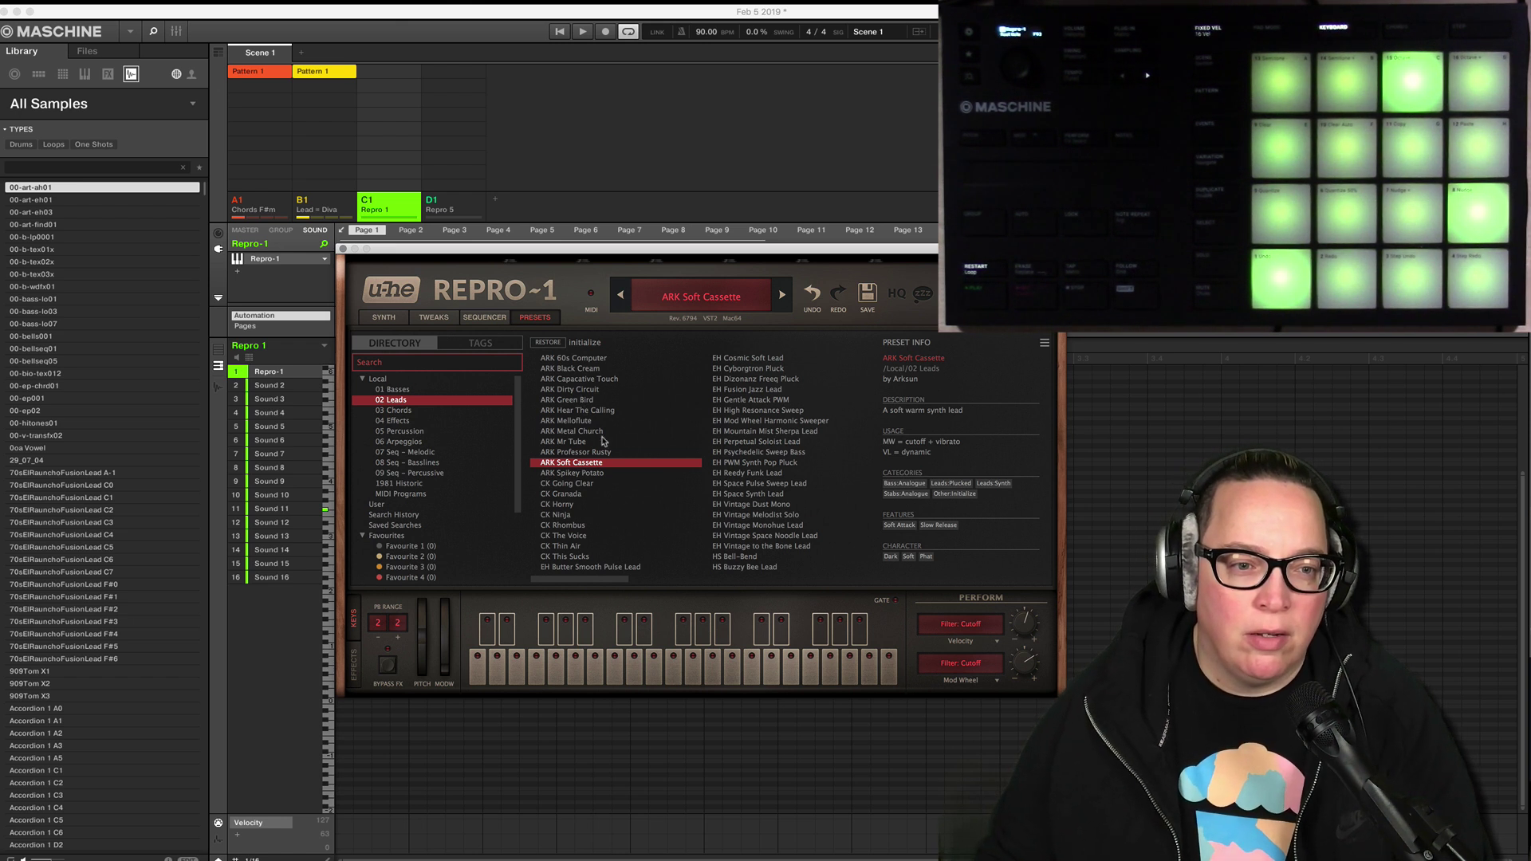
{"action": "left_click", "coordinate": [593, 475]}
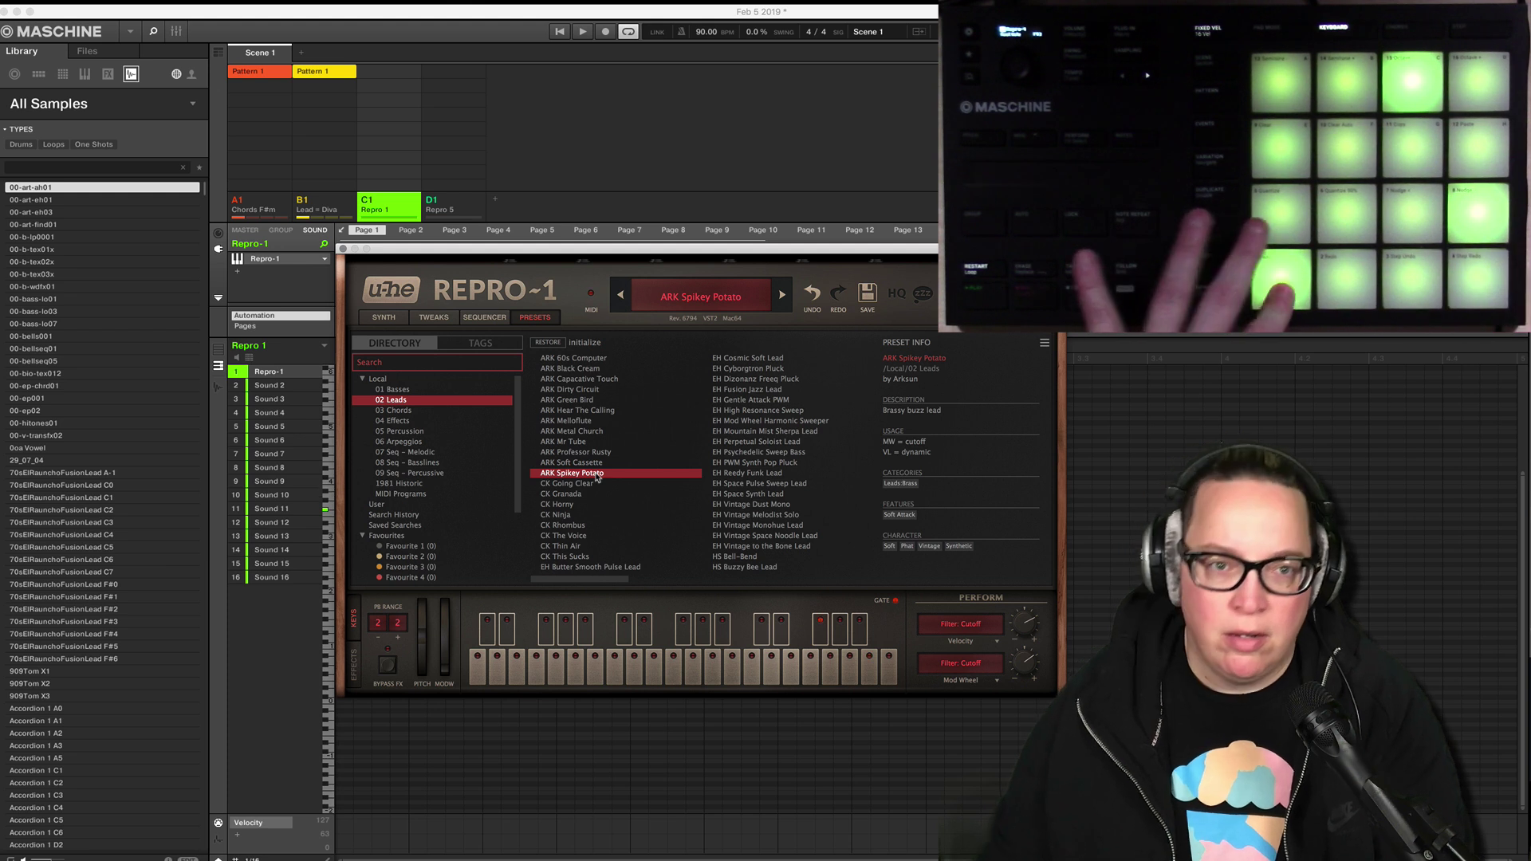
{"action": "left_click", "coordinate": [569, 36]}
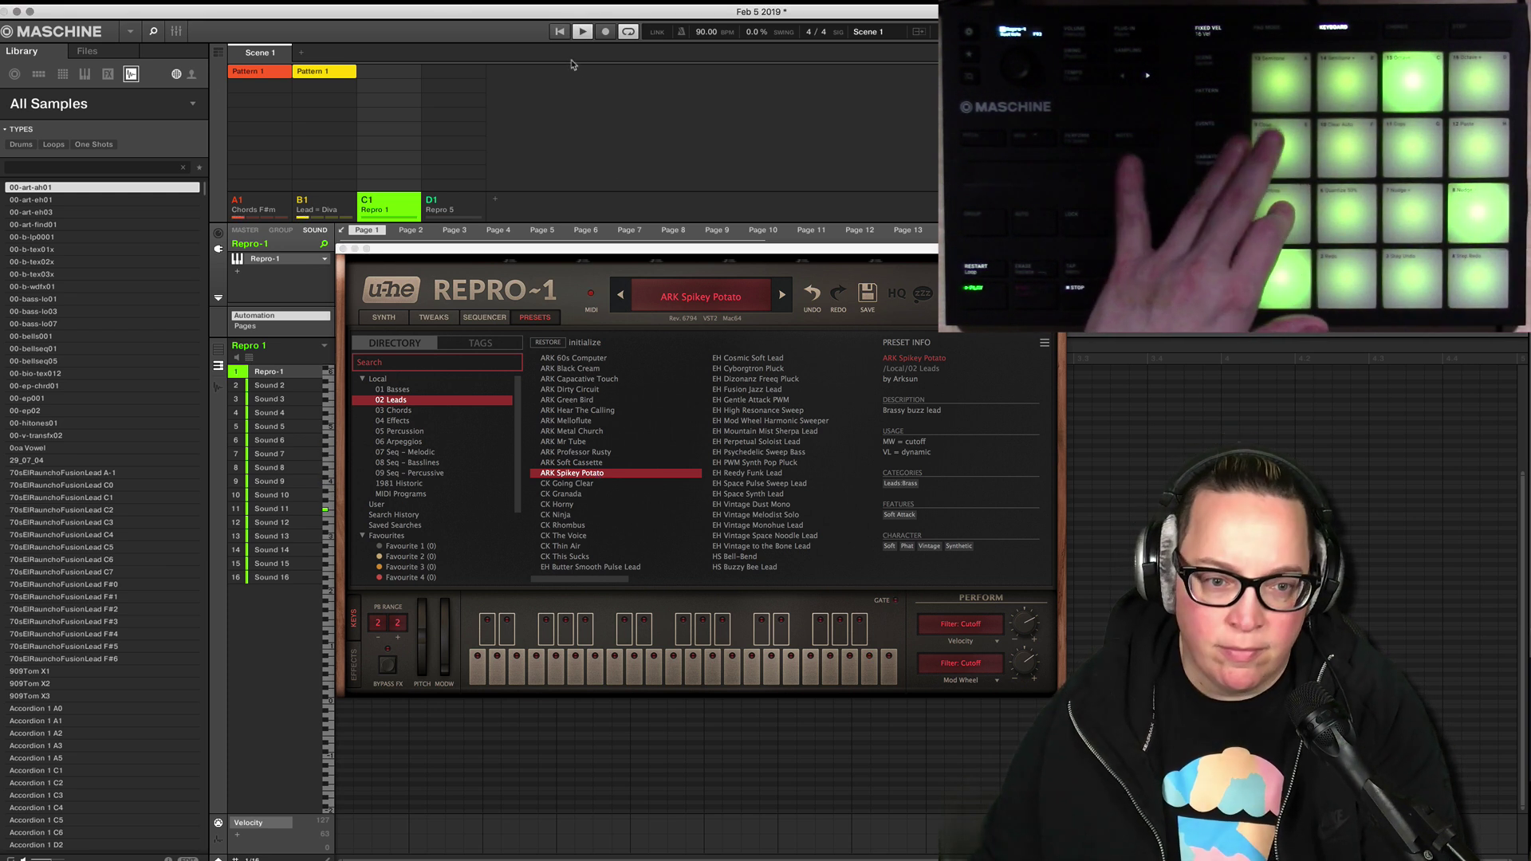
{"action": "left_click", "coordinate": [567, 483]}
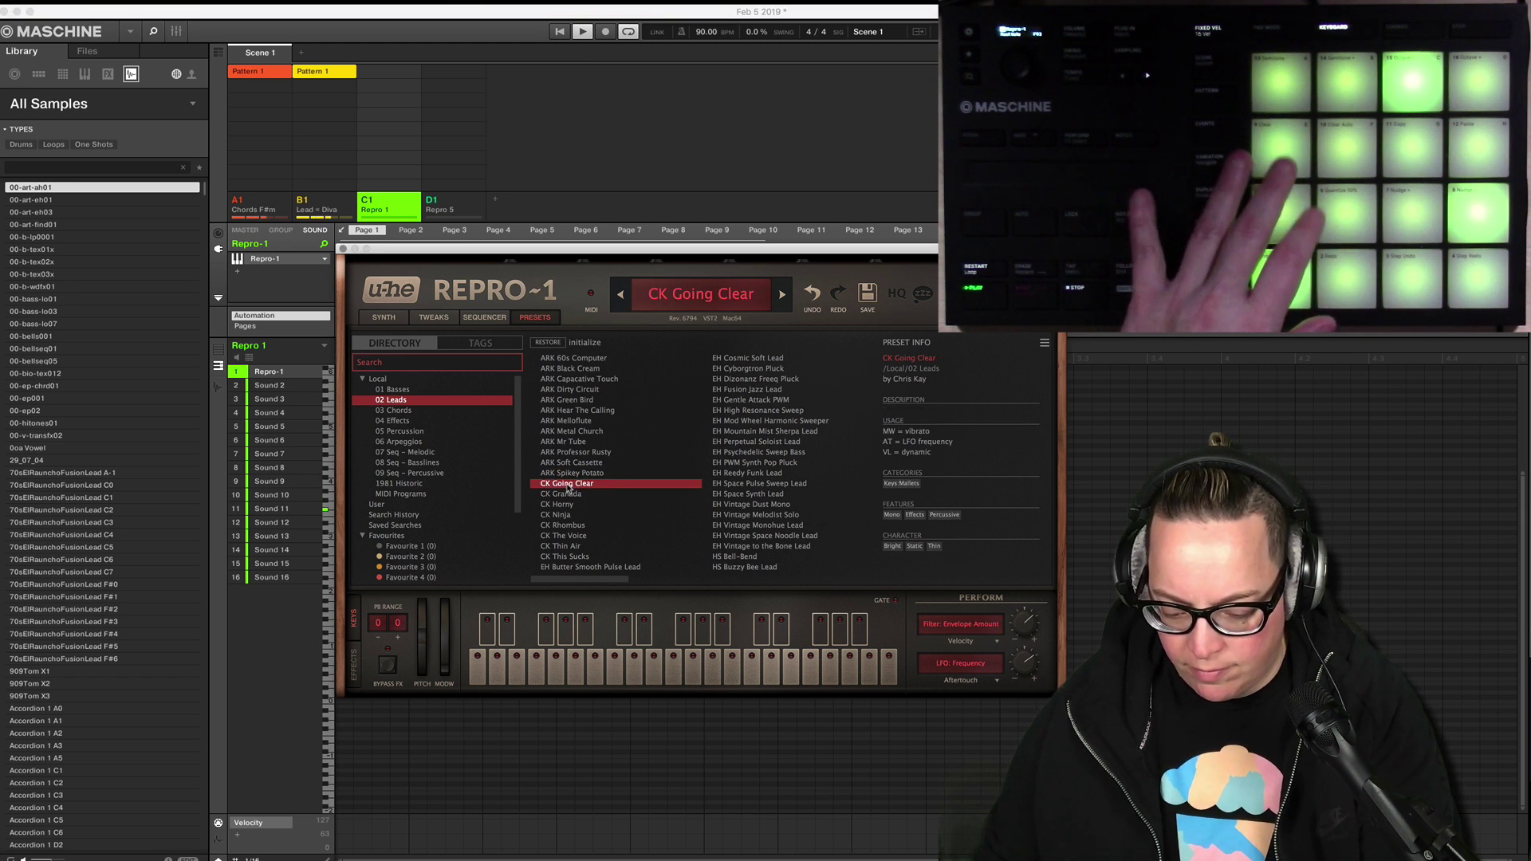
{"action": "left_click", "coordinate": [581, 495]}
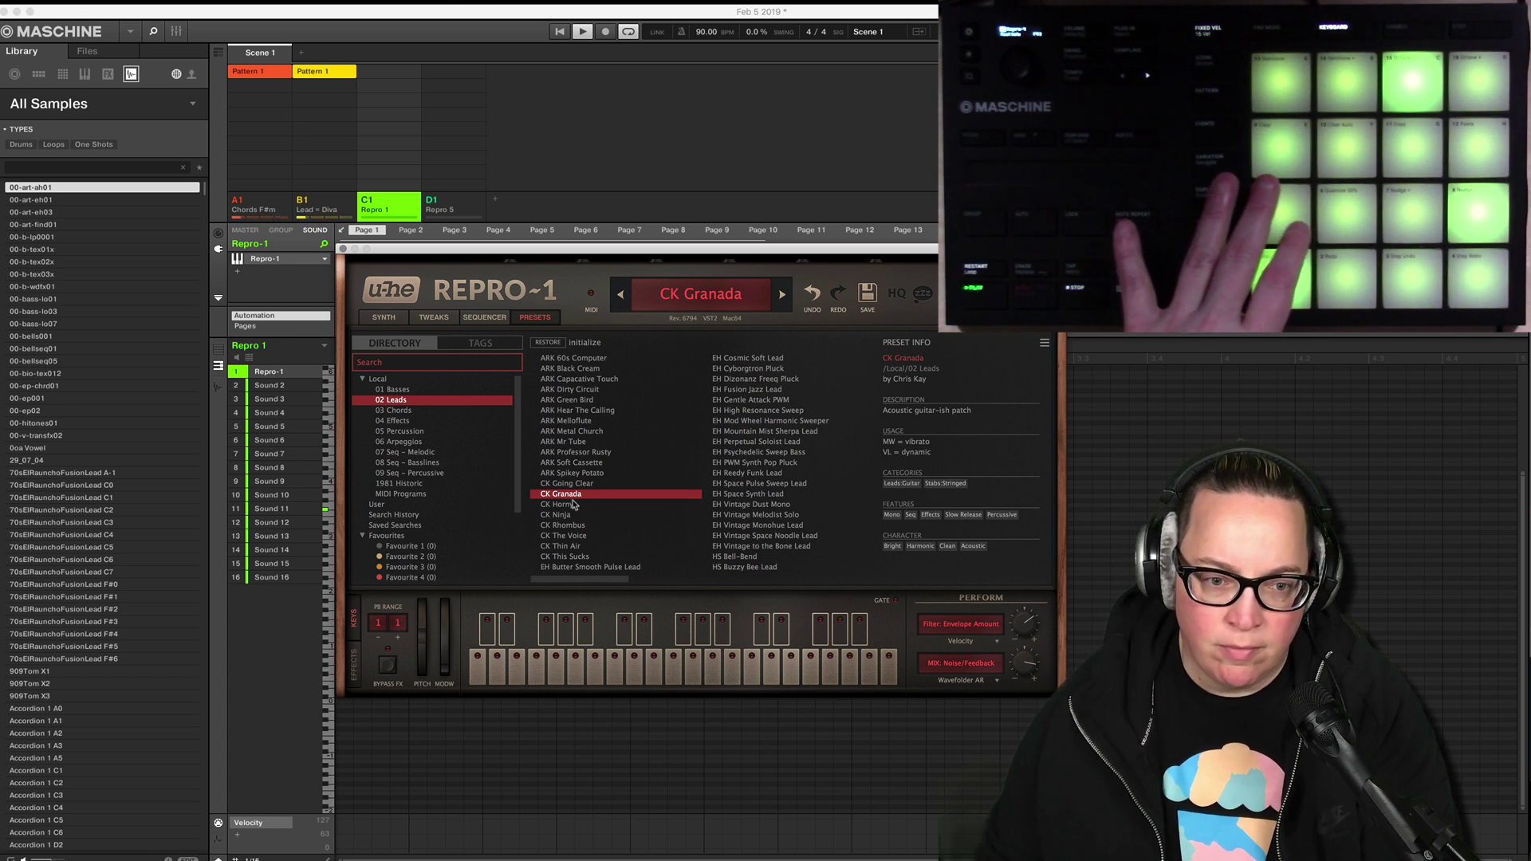
{"action": "left_click", "coordinate": [574, 505]}
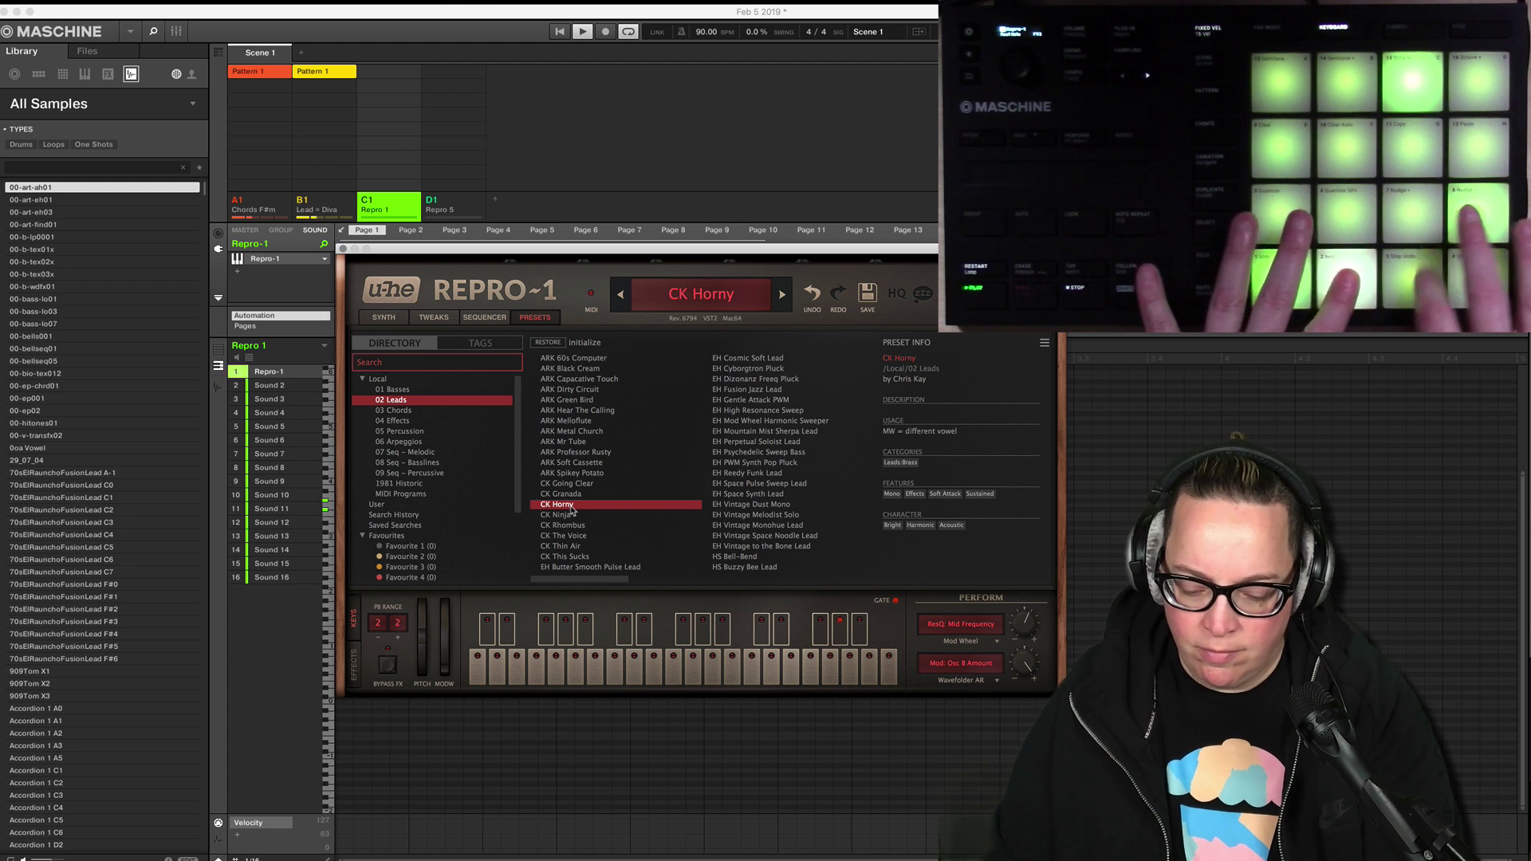
Audition the leads CK Ninja, CK Rhombus, CK The Voice, CK Thin Air, CK This Sucks and EH Butter Smooth Pulse Lead.
{"action": "left_click", "coordinate": [573, 515]}
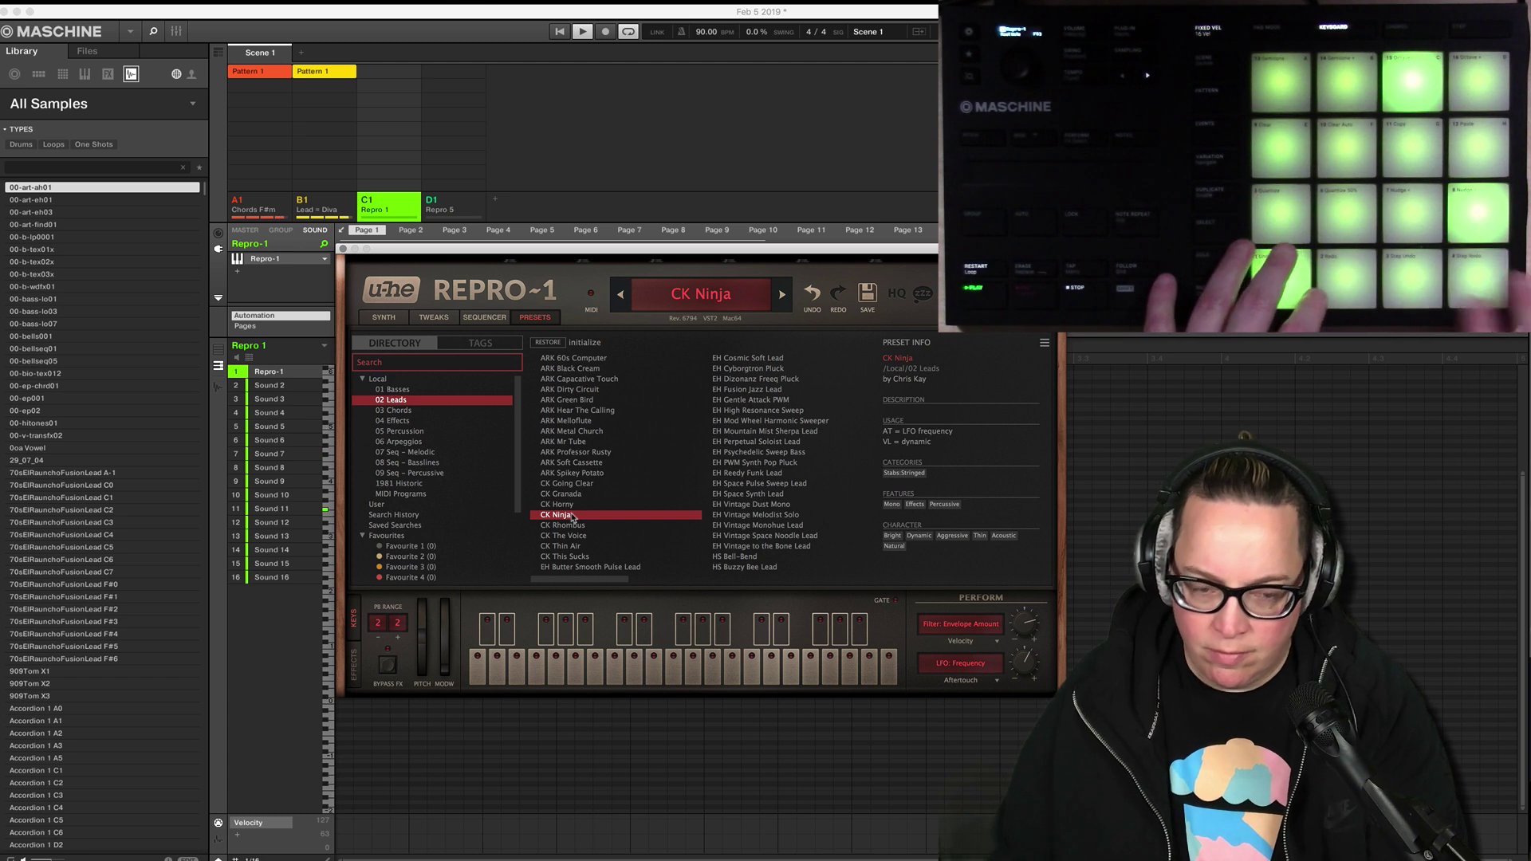
{"action": "left_click", "coordinate": [576, 525]}
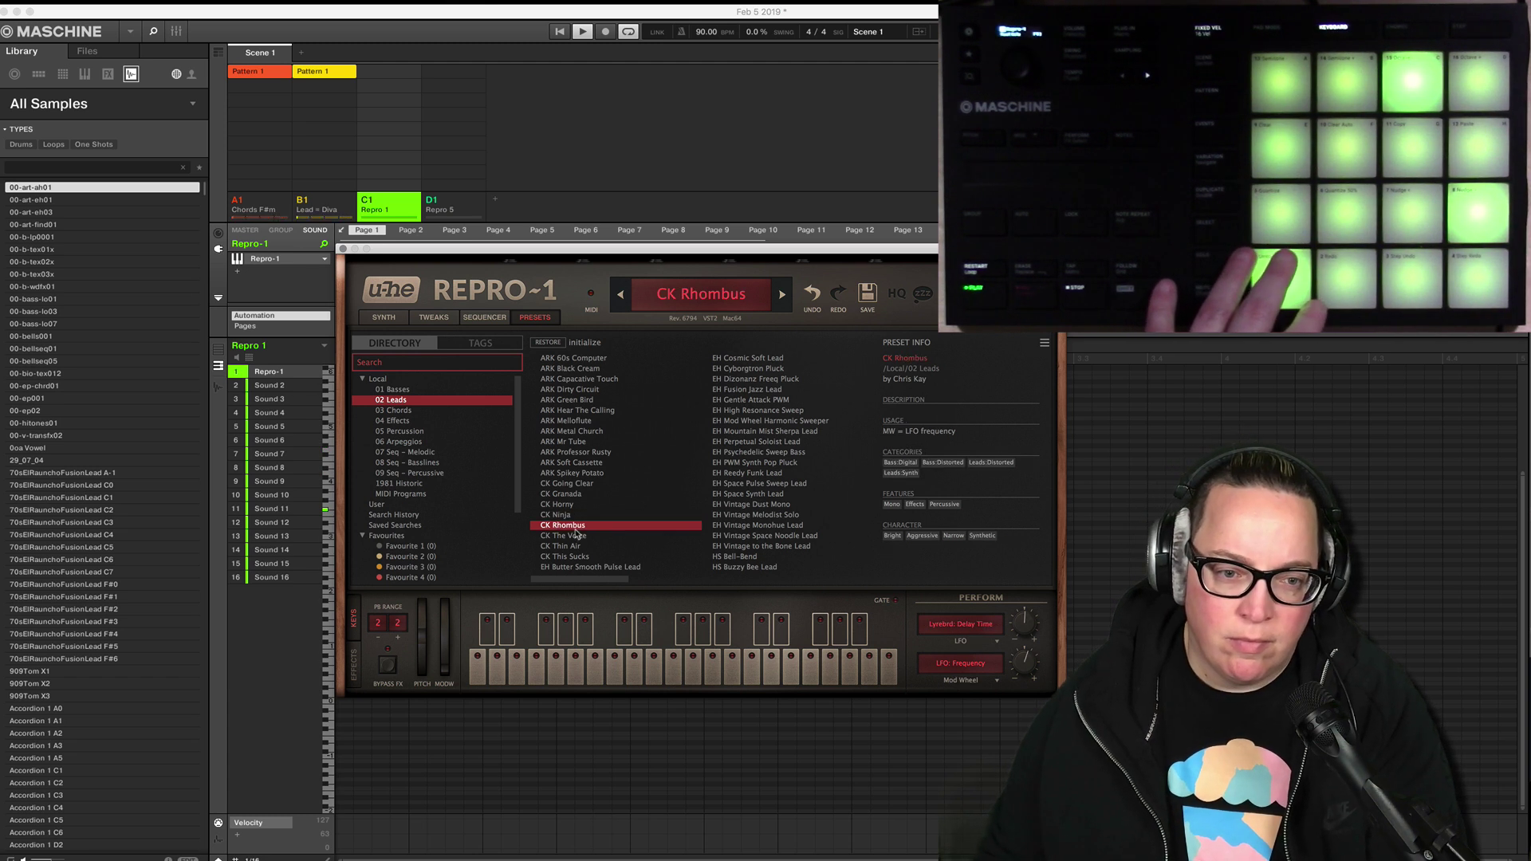
{"action": "left_click", "coordinate": [579, 536]}
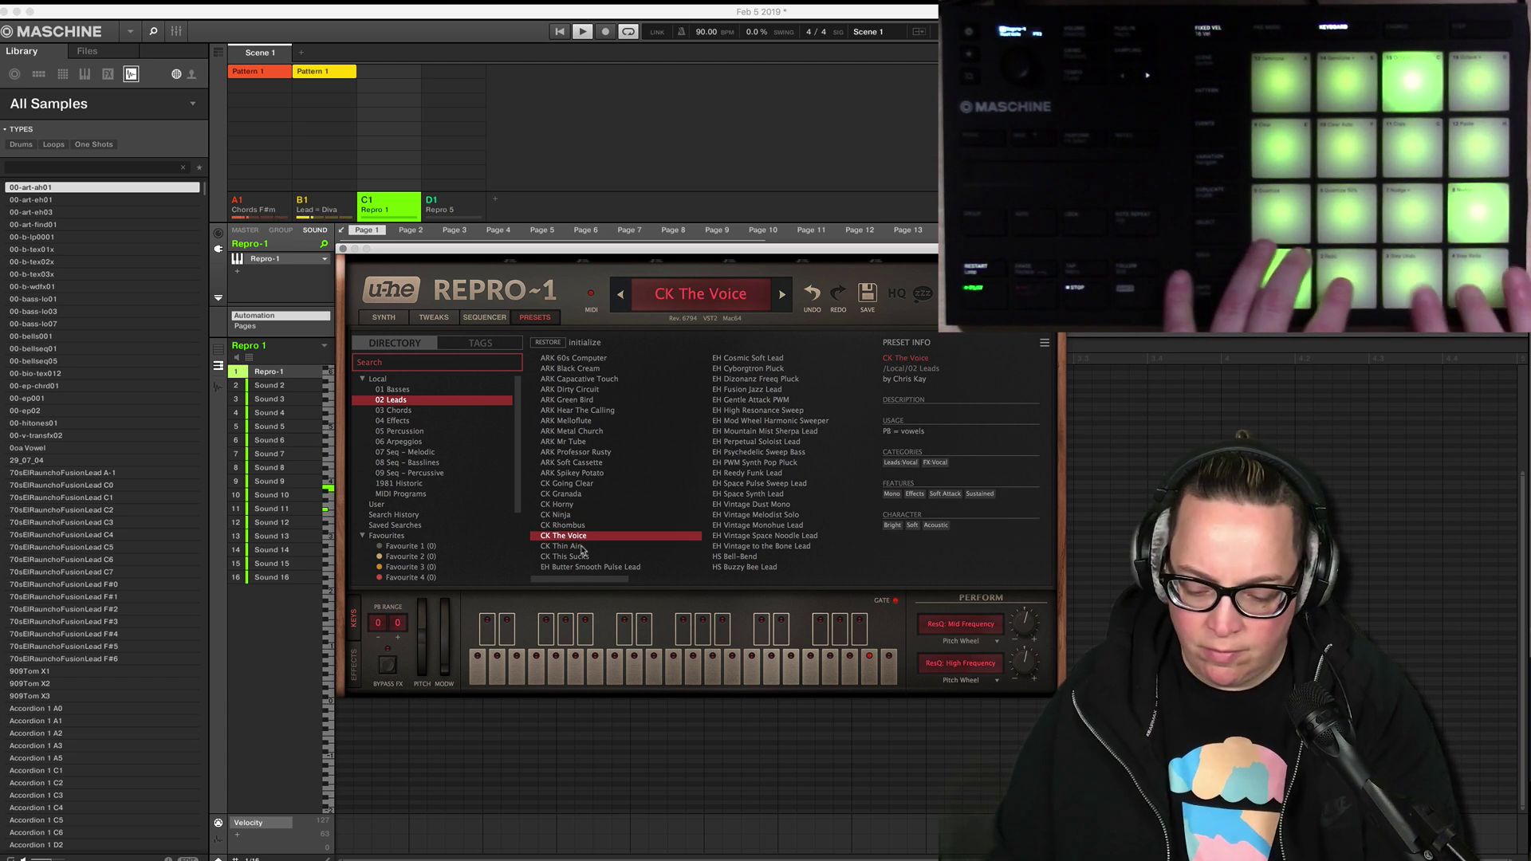
{"action": "left_click", "coordinate": [581, 548]}
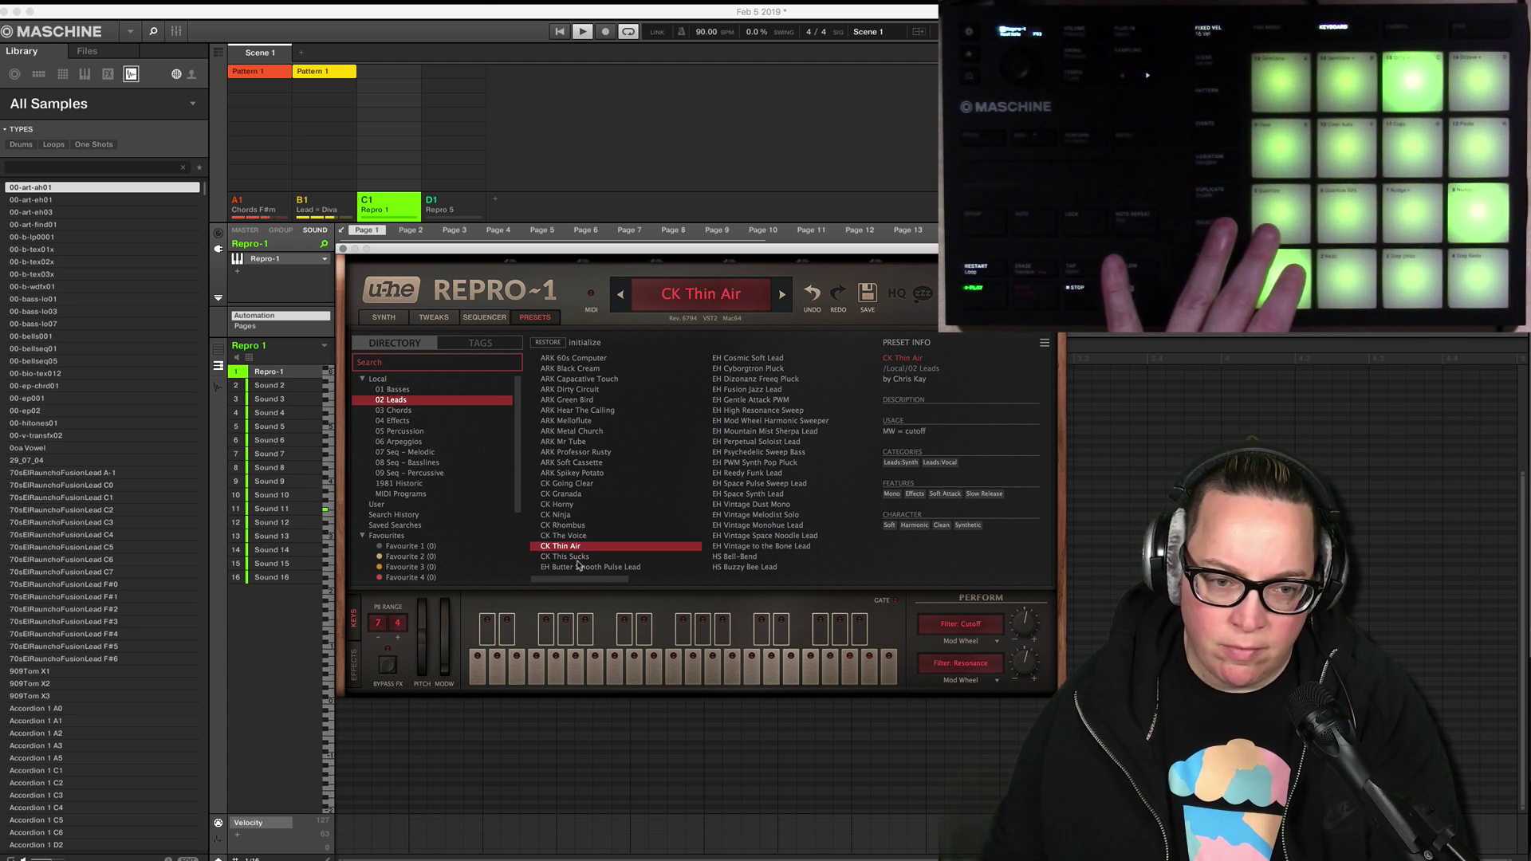
{"action": "left_click", "coordinate": [579, 559]}
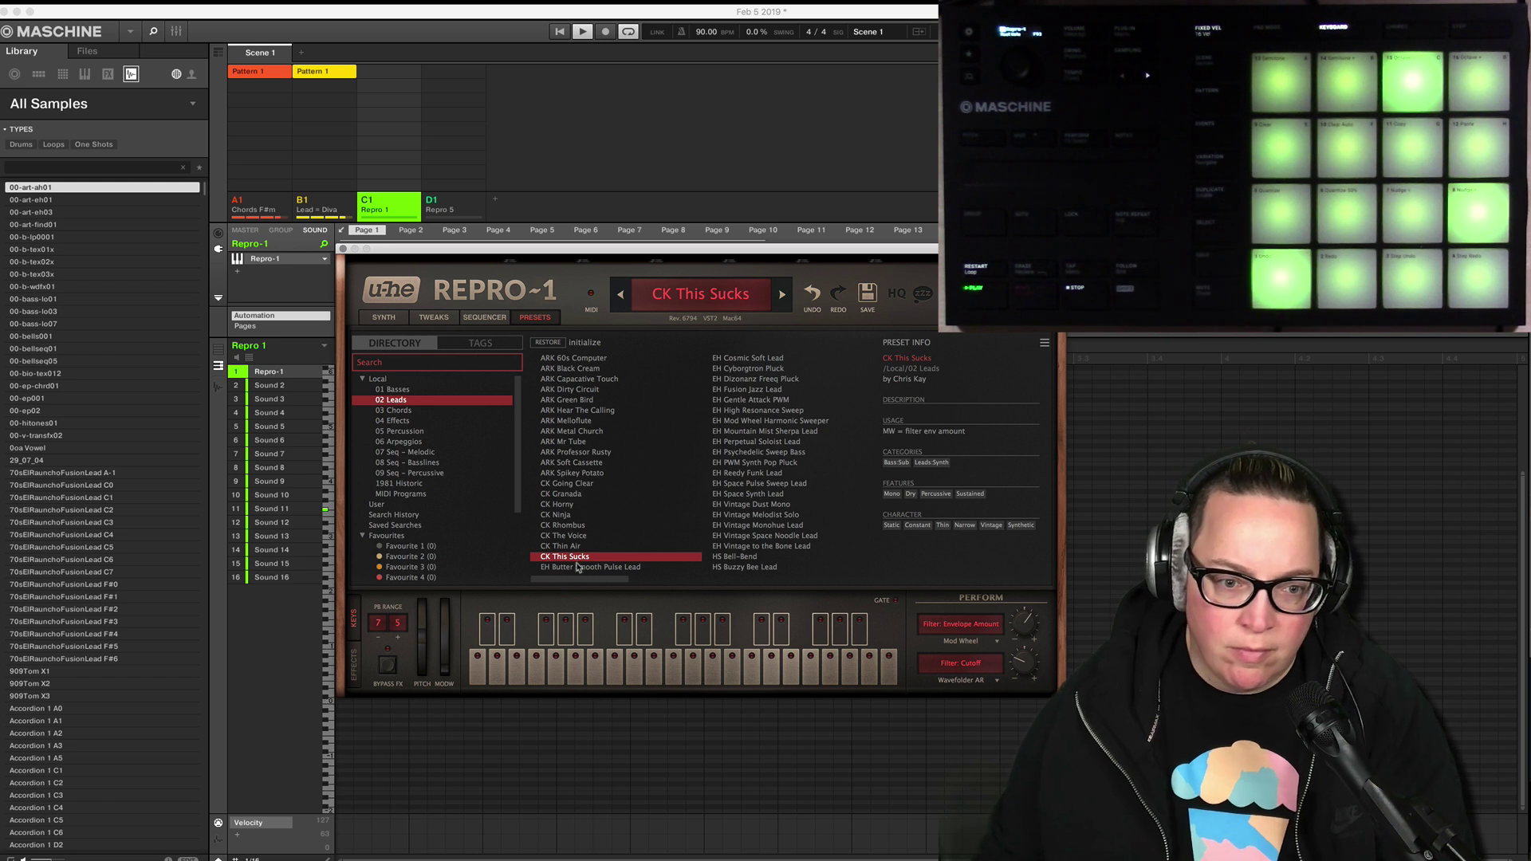
{"action": "left_click", "coordinate": [576, 568]}
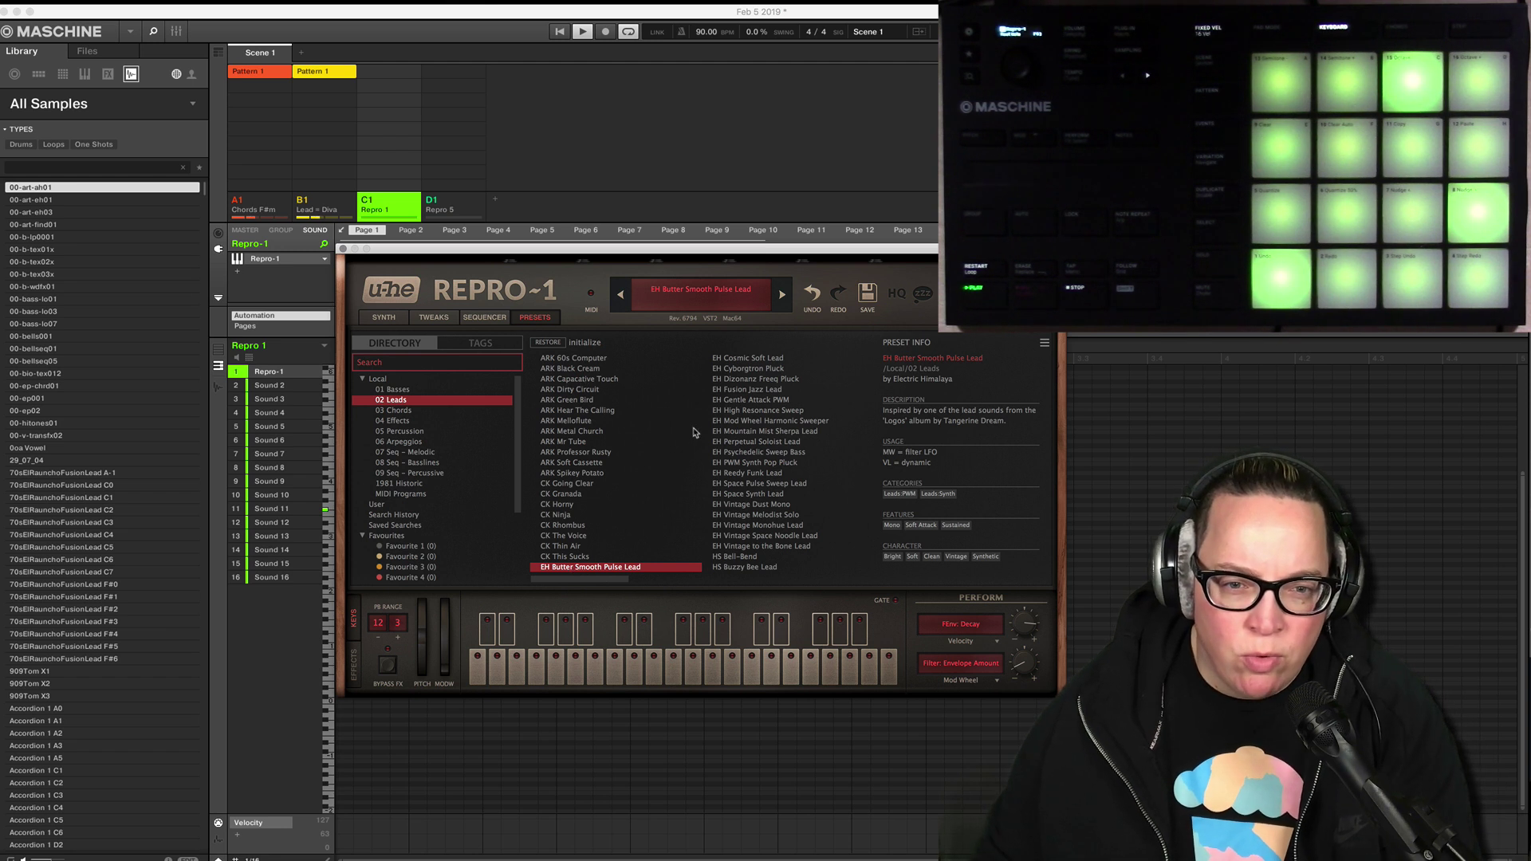
Audition the EH leads from EH Cosmic Soft Lead onward, load EH Mod Wheel Harmonic Sweeper, and stop playback.
{"action": "left_click", "coordinate": [745, 359]}
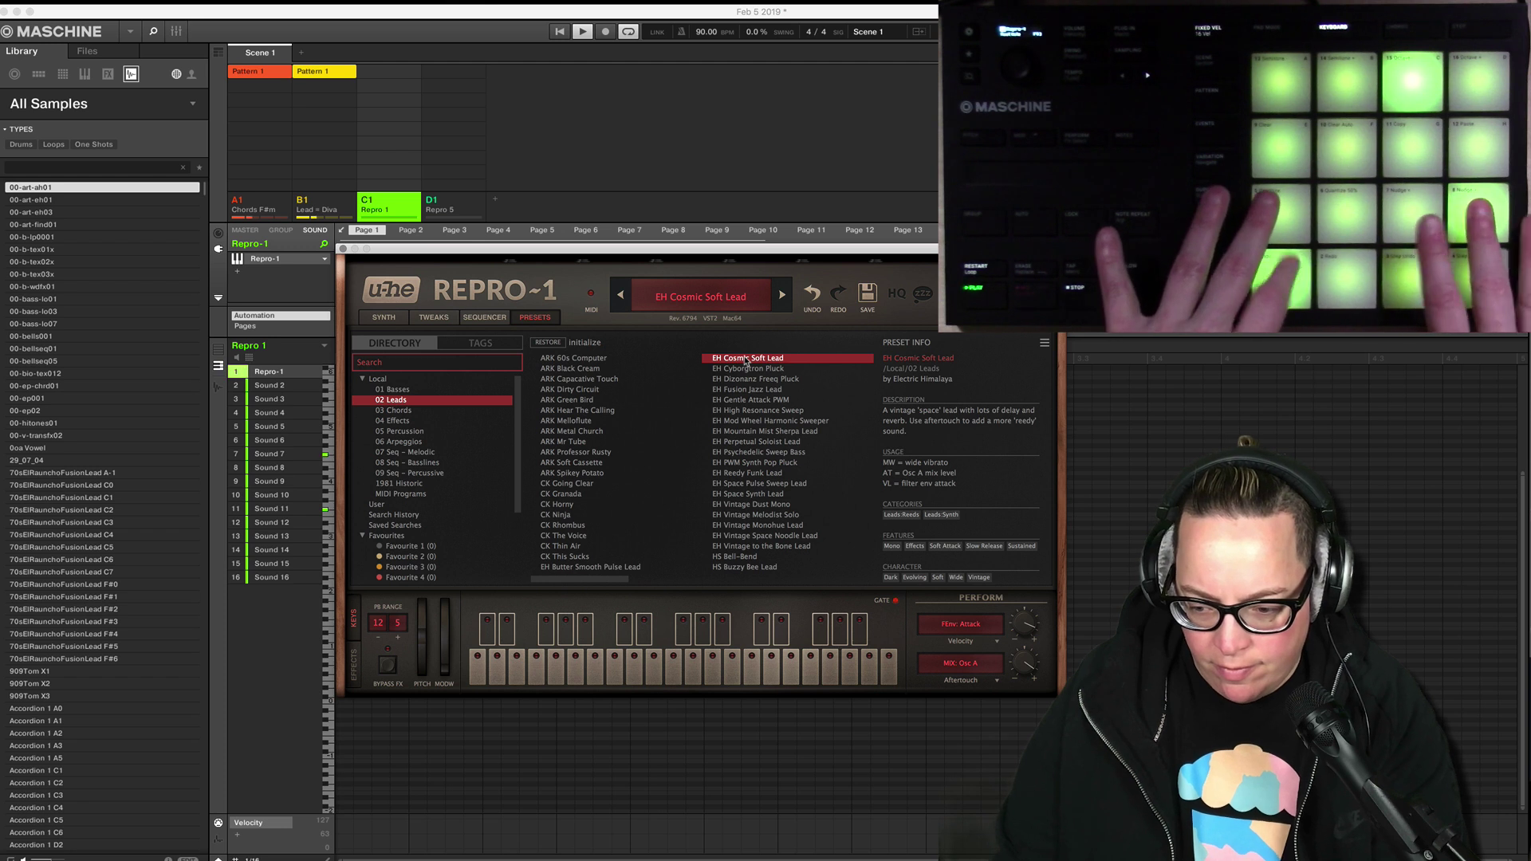
{"action": "left_click", "coordinate": [758, 371]}
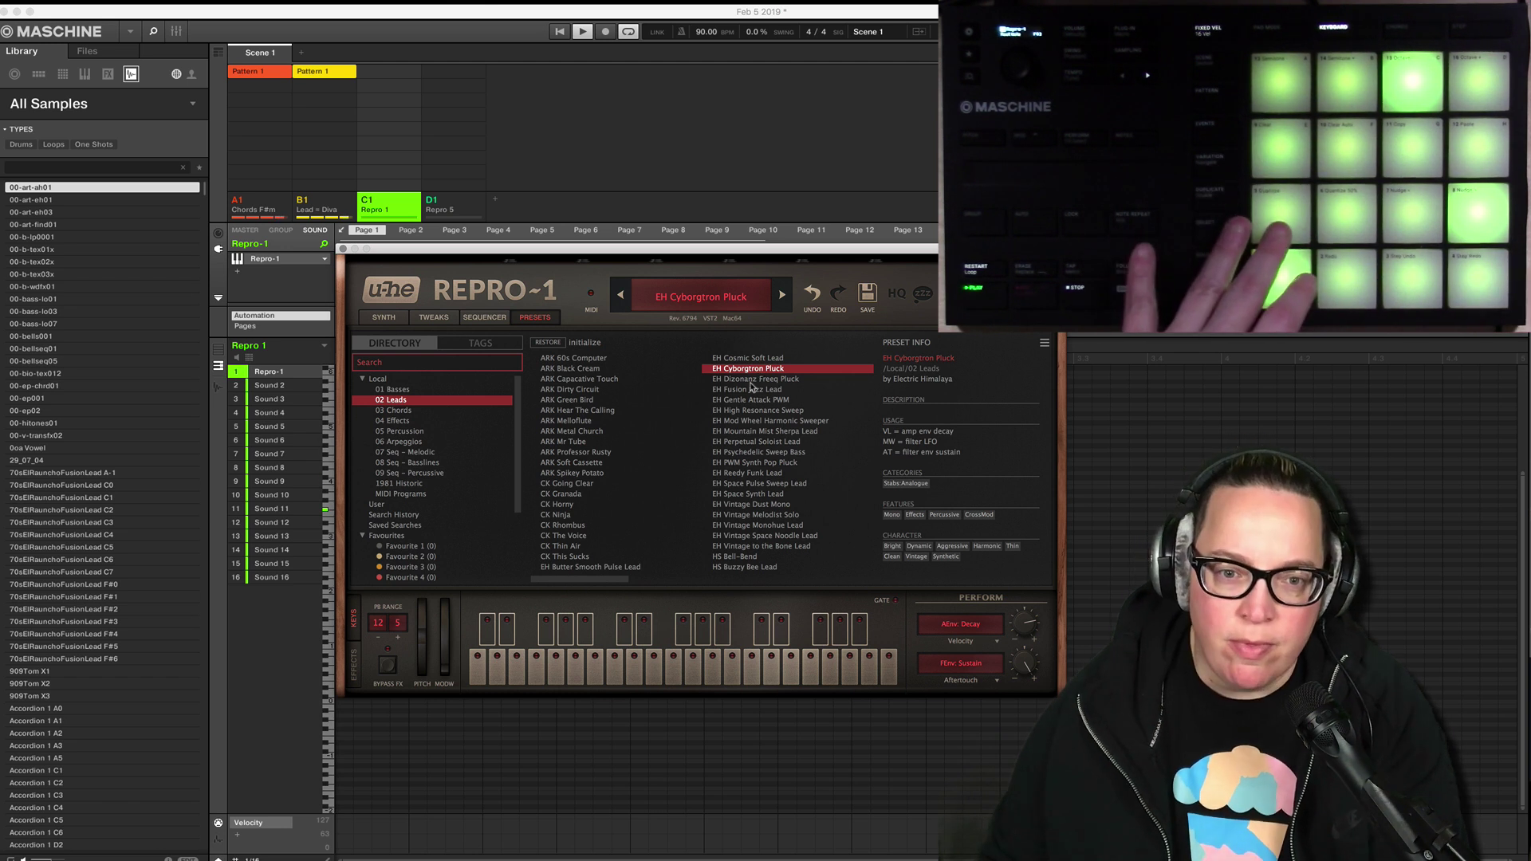
{"action": "left_click", "coordinate": [750, 381]}
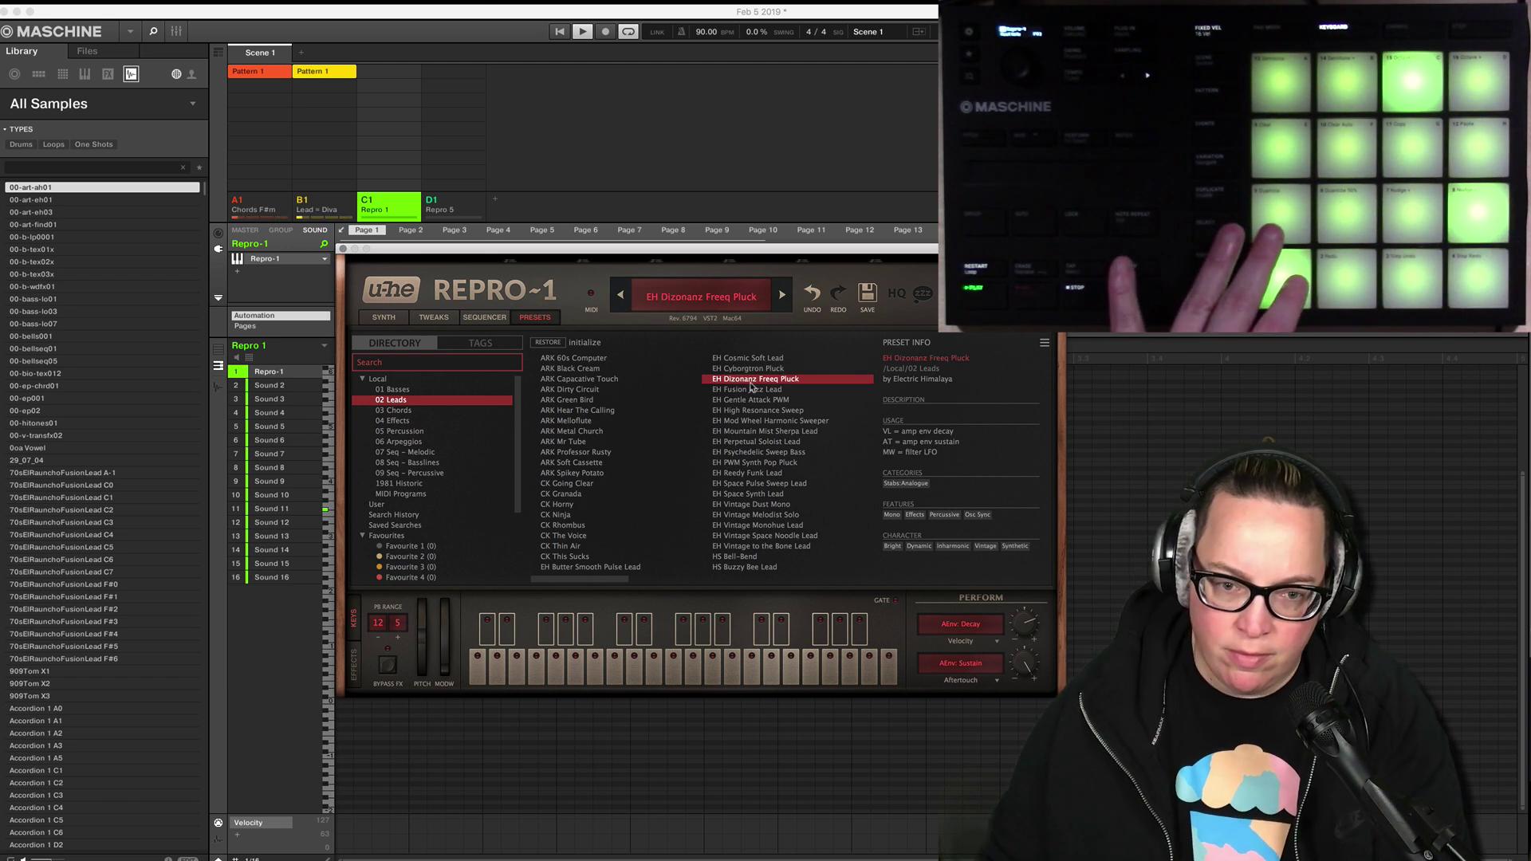
{"action": "left_click", "coordinate": [747, 390]}
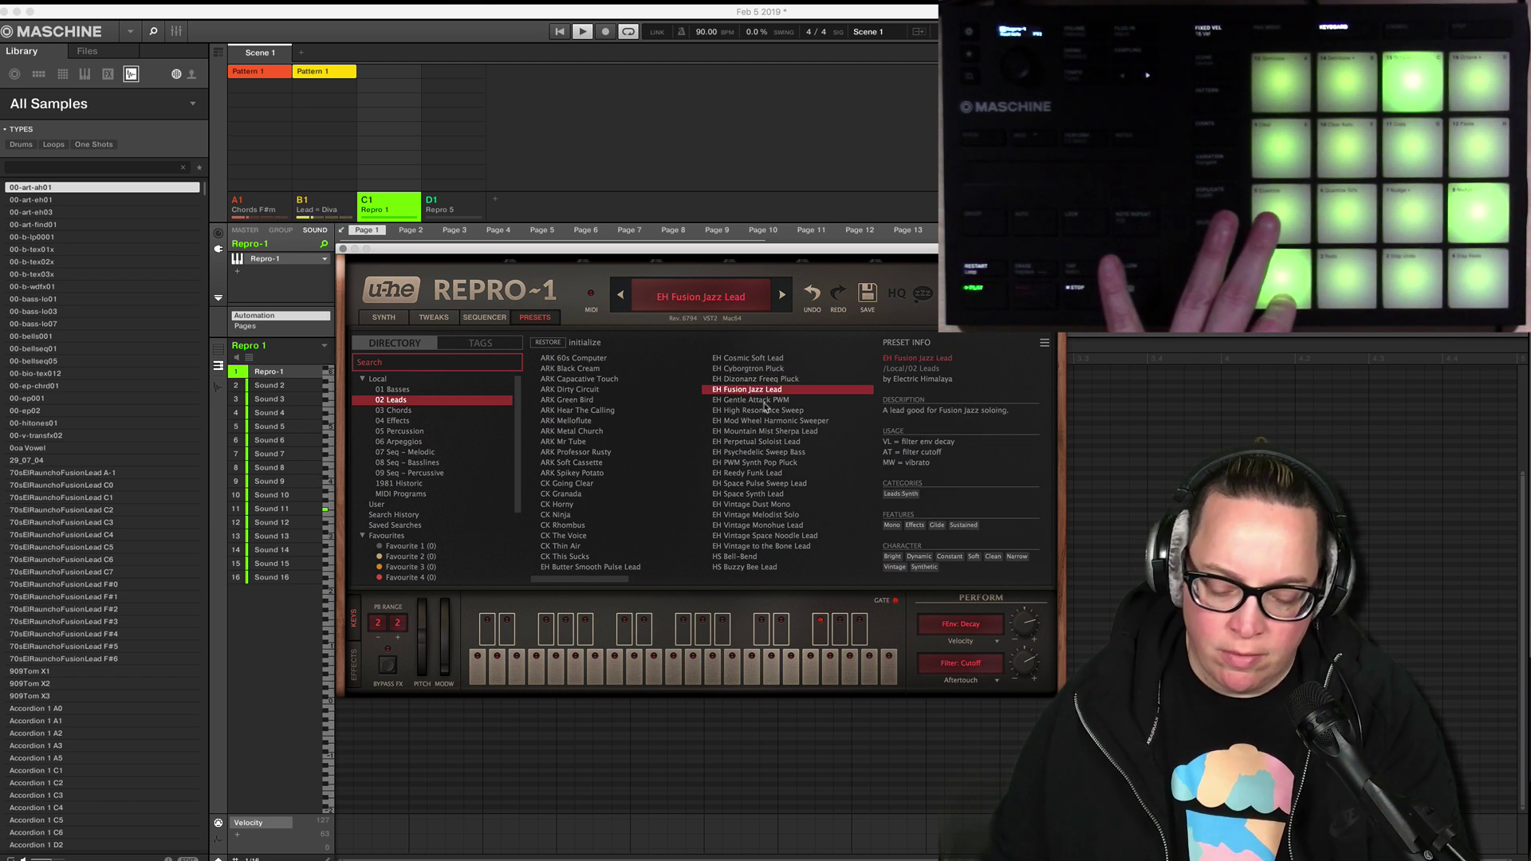
{"action": "left_click", "coordinate": [766, 401]}
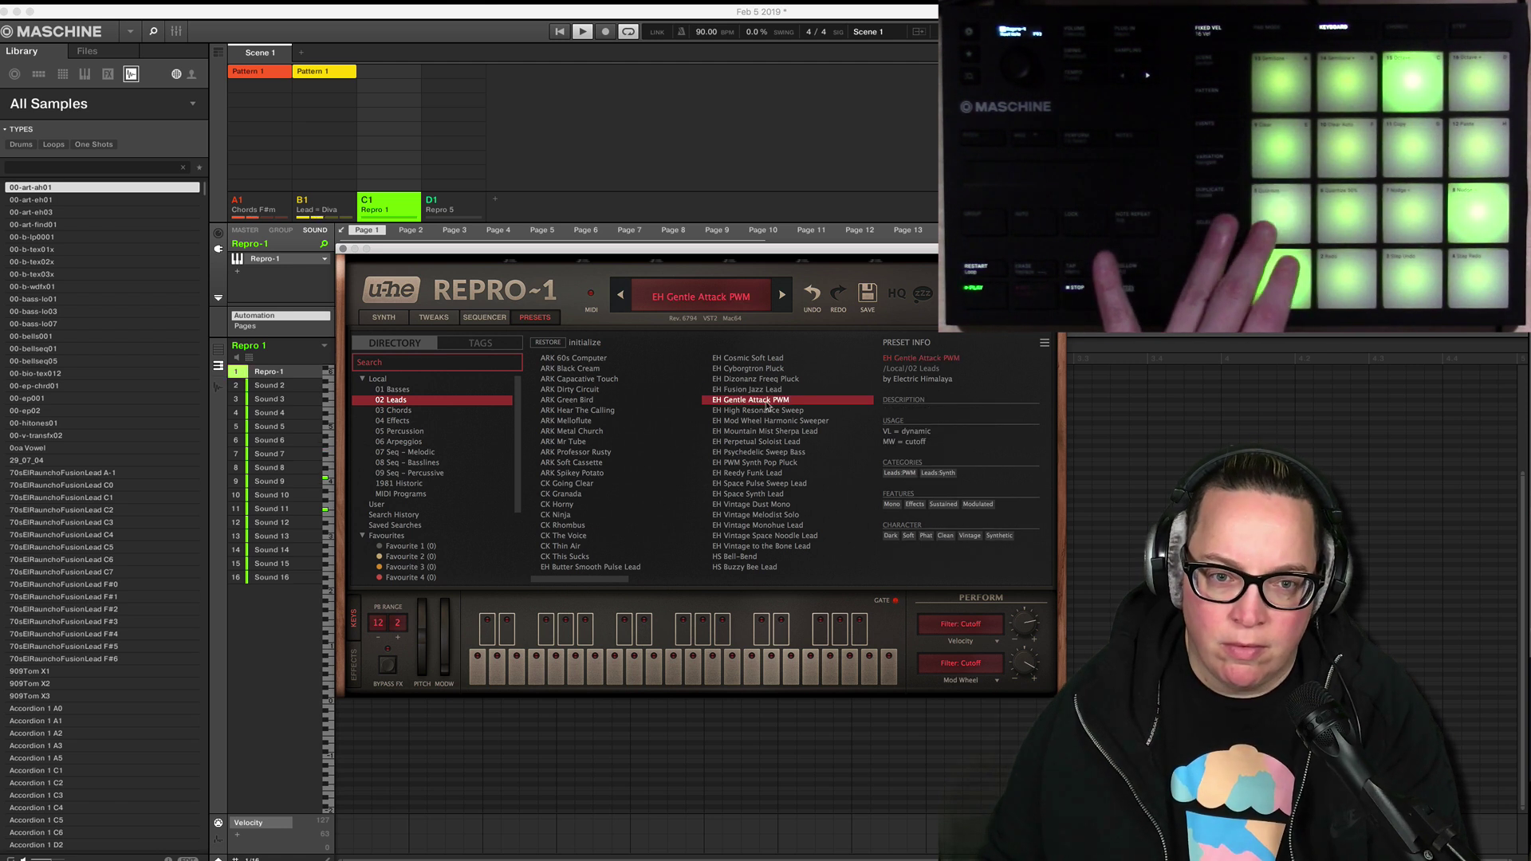
{"action": "left_click", "coordinate": [767, 410]}
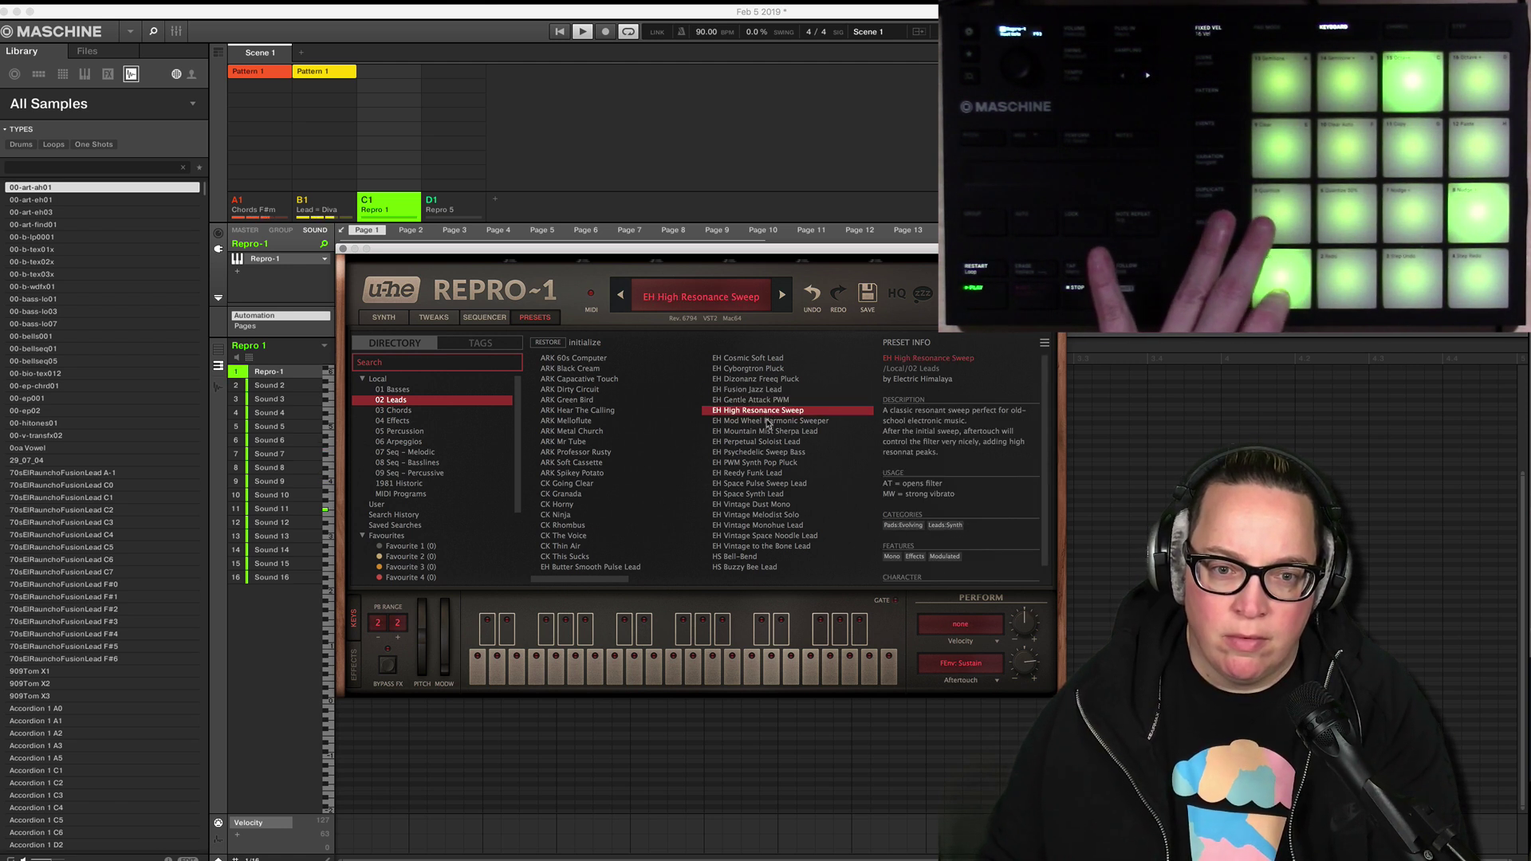
{"action": "left_click", "coordinate": [767, 421]}
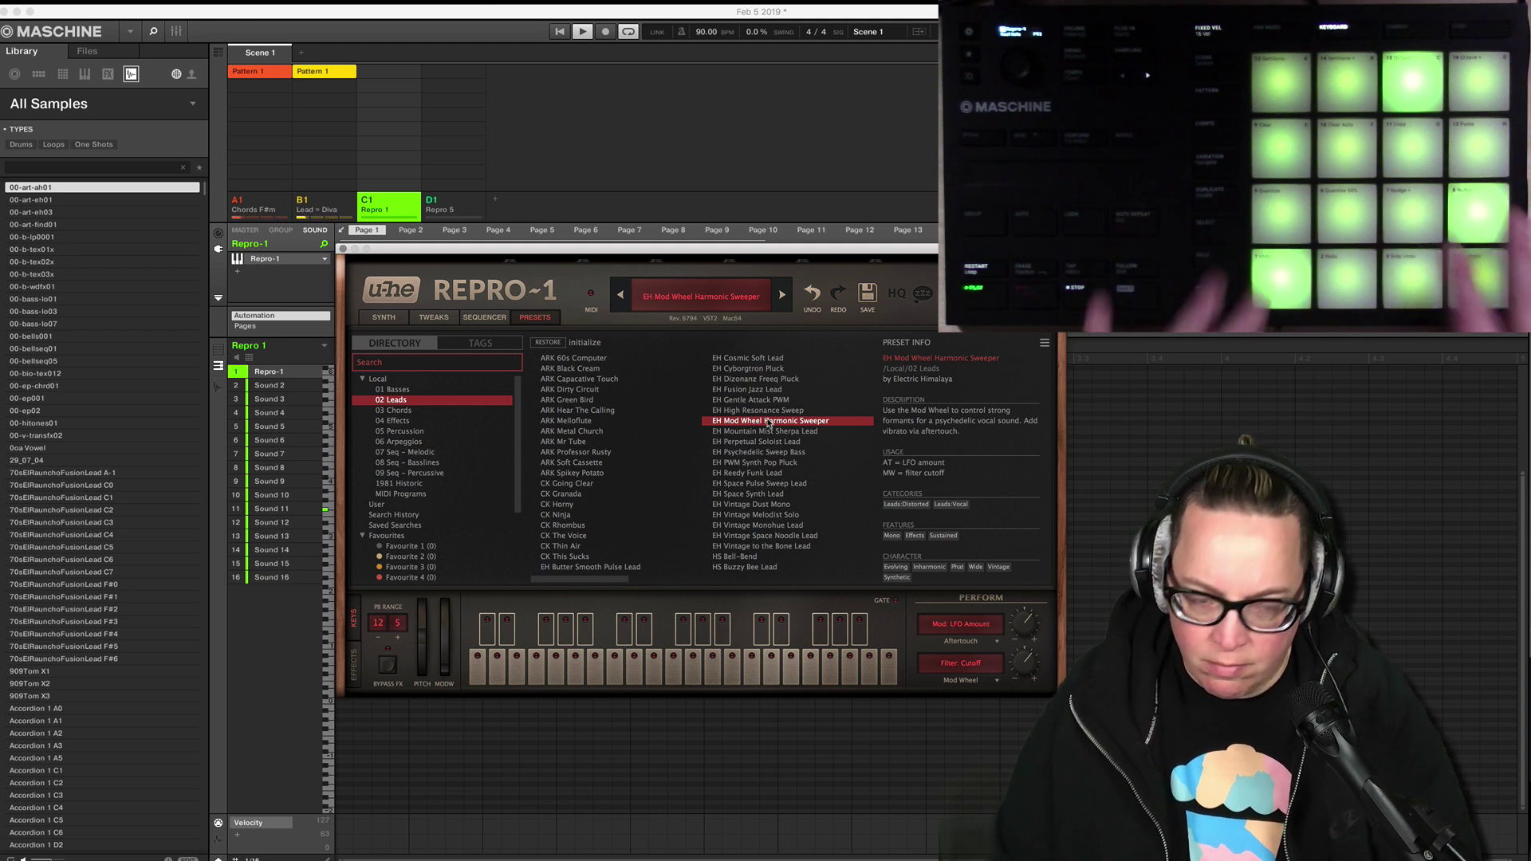
{"action": "left_click", "coordinate": [581, 35]}
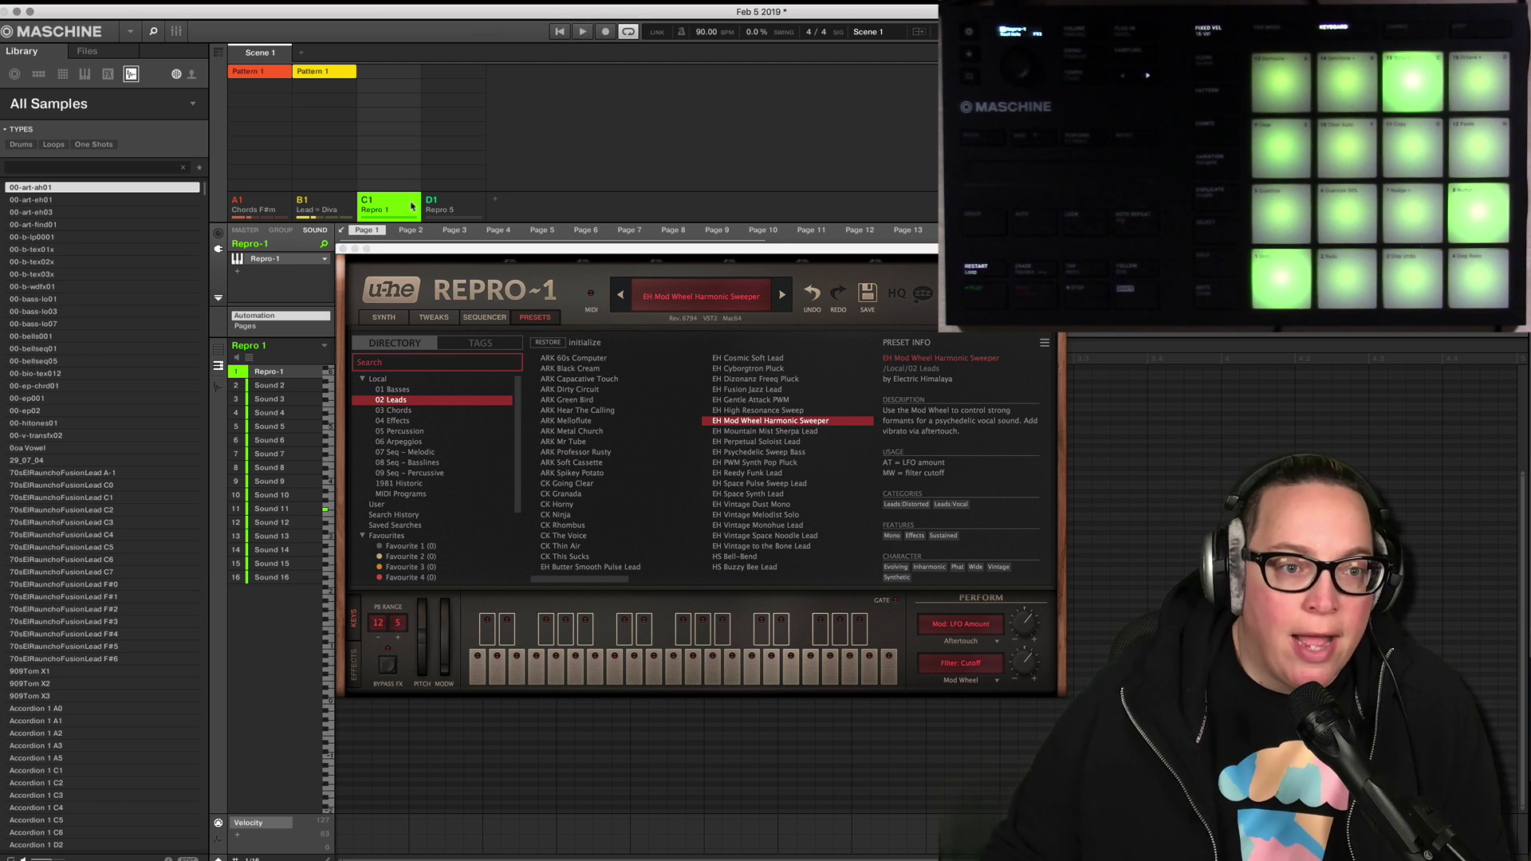
Select the low bass notes beneath the chords in the Chords F#m pattern and return to the Repro 1 group.
{"action": "left_click_drag", "start_coordinate": [529, 255], "coordinate": [746, 376]}
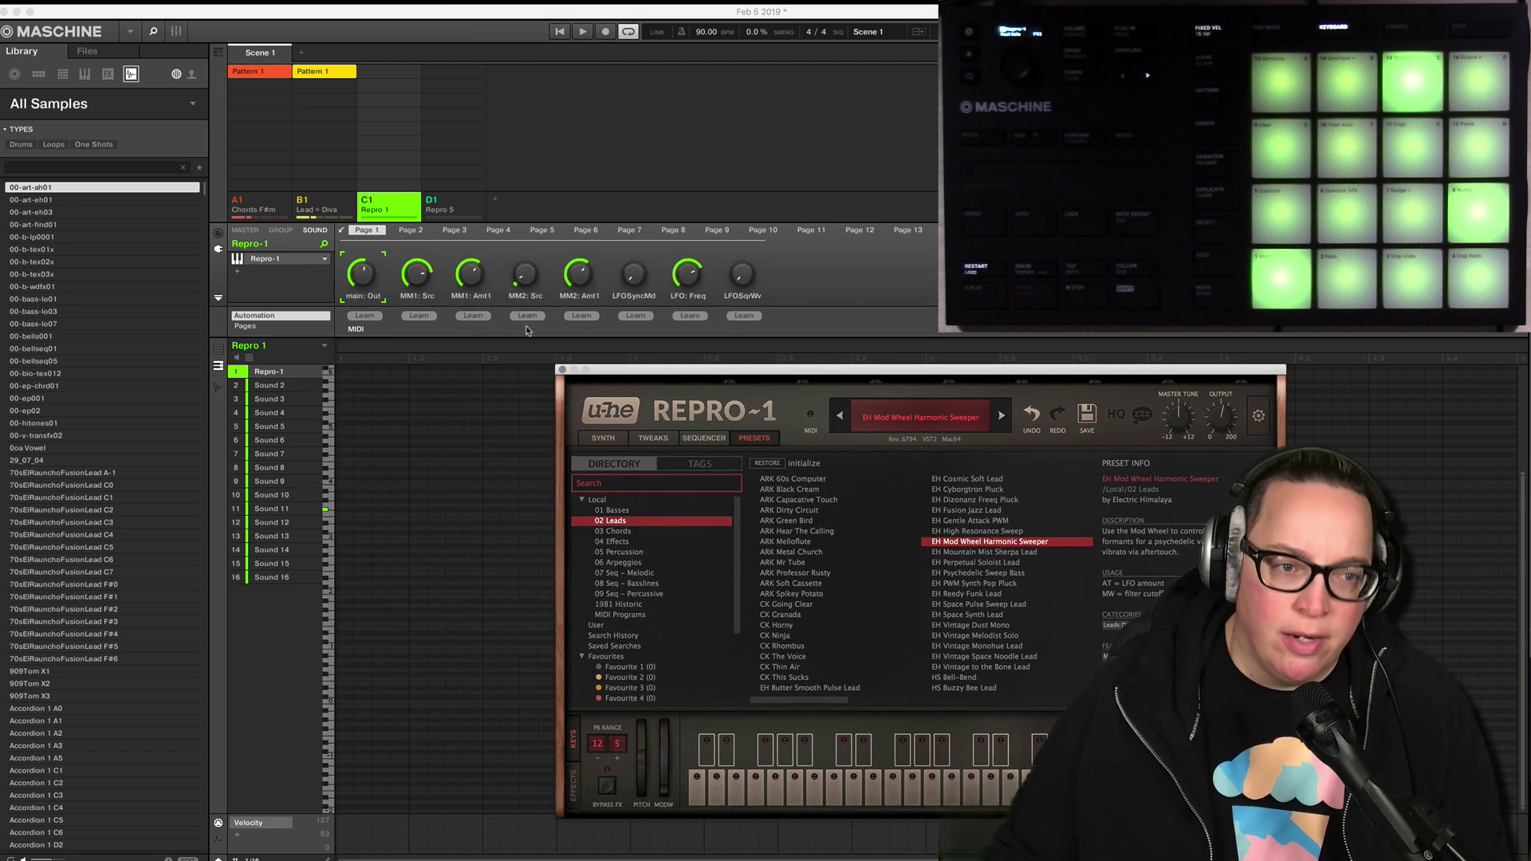
{"action": "left_click", "coordinate": [280, 204]}
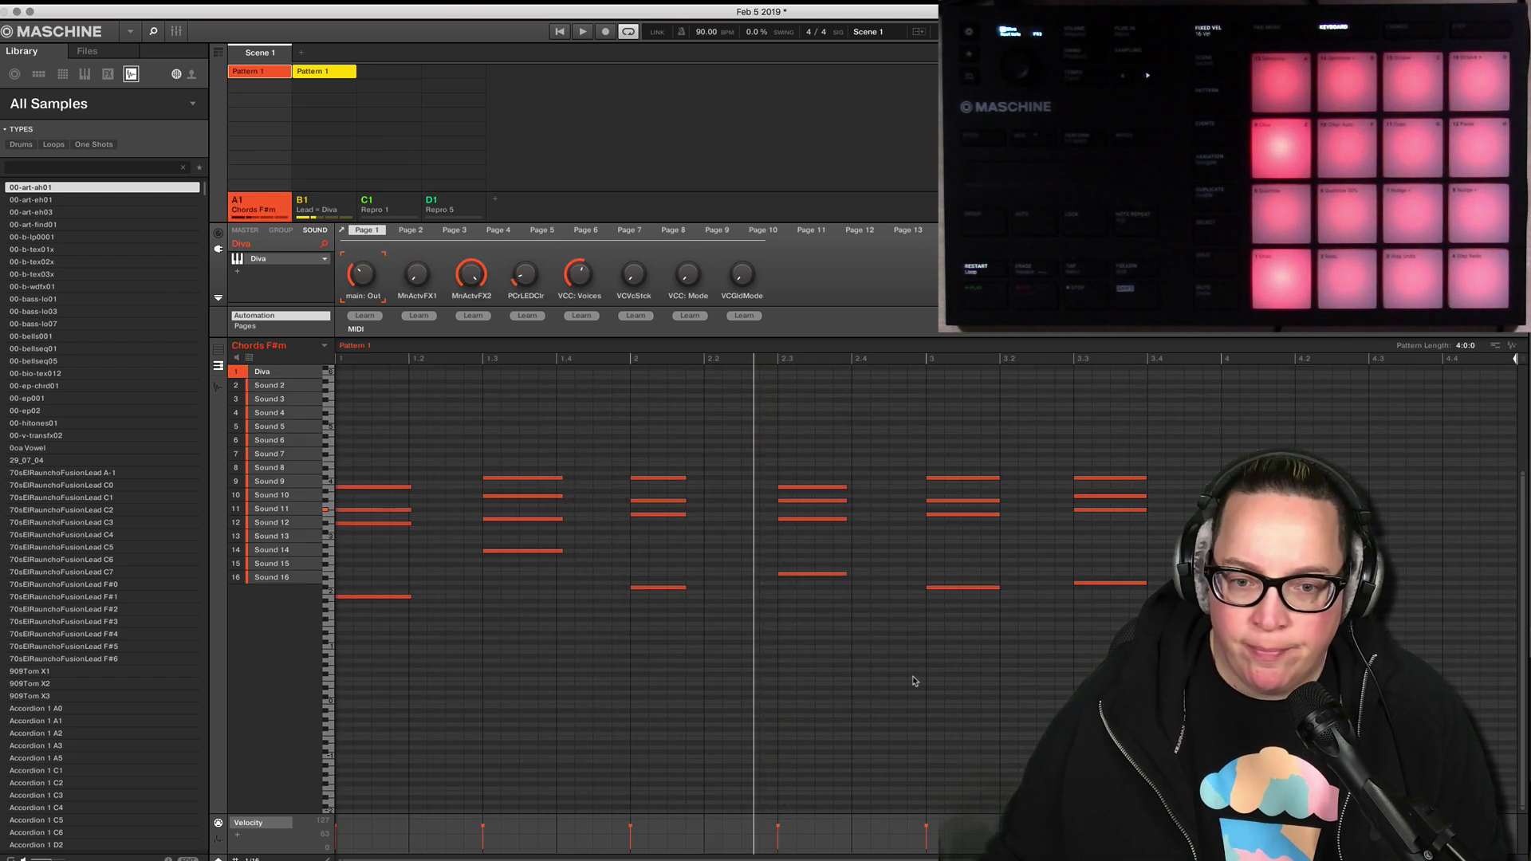
{"action": "left_click_drag", "start_coordinate": [795, 545], "coordinate": [342, 577]}
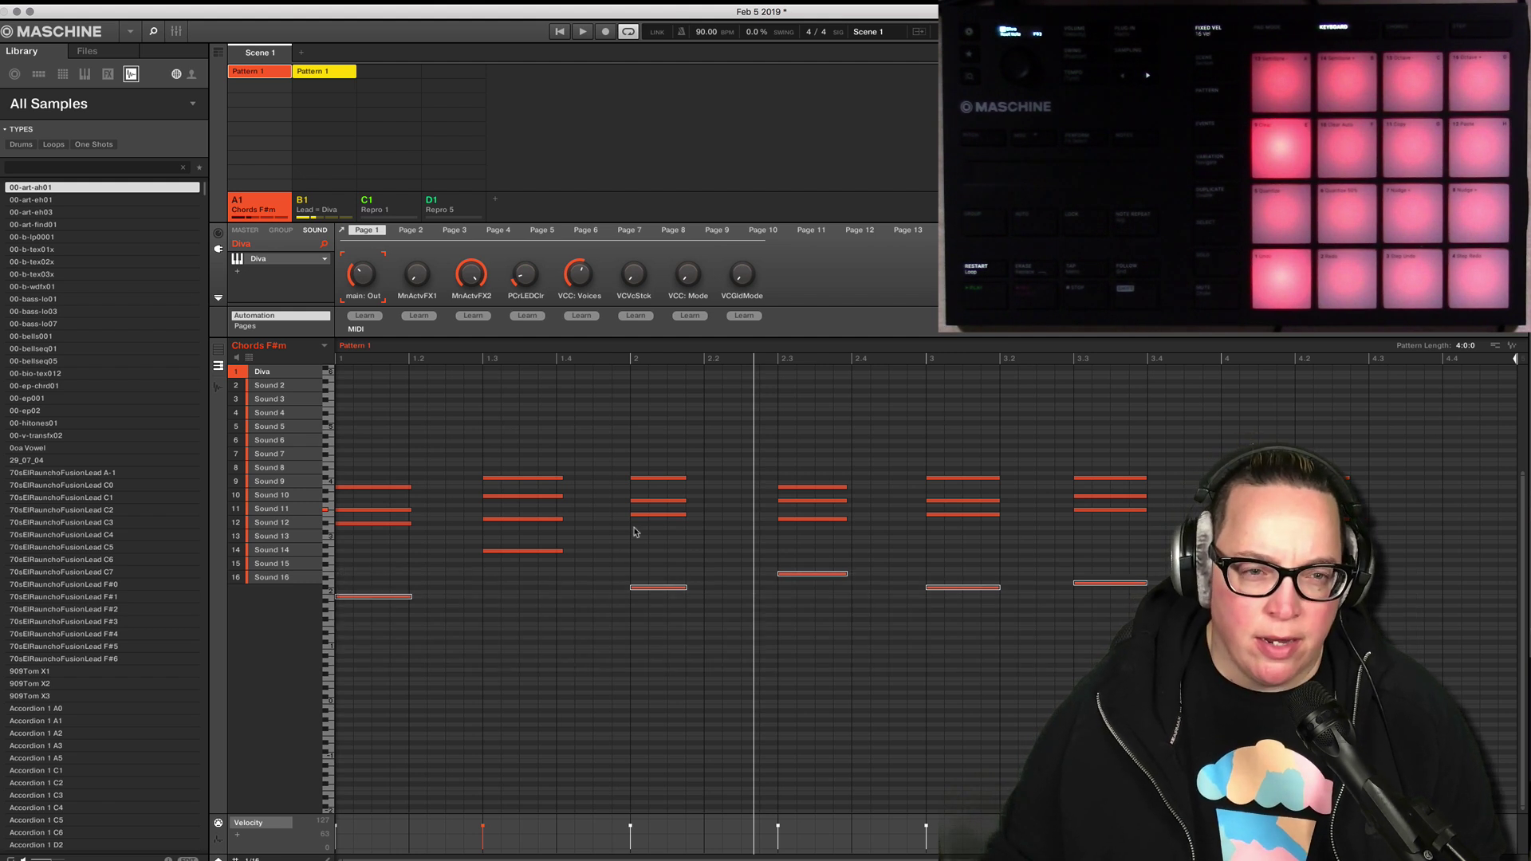
{"action": "left_click", "coordinate": [395, 211]}
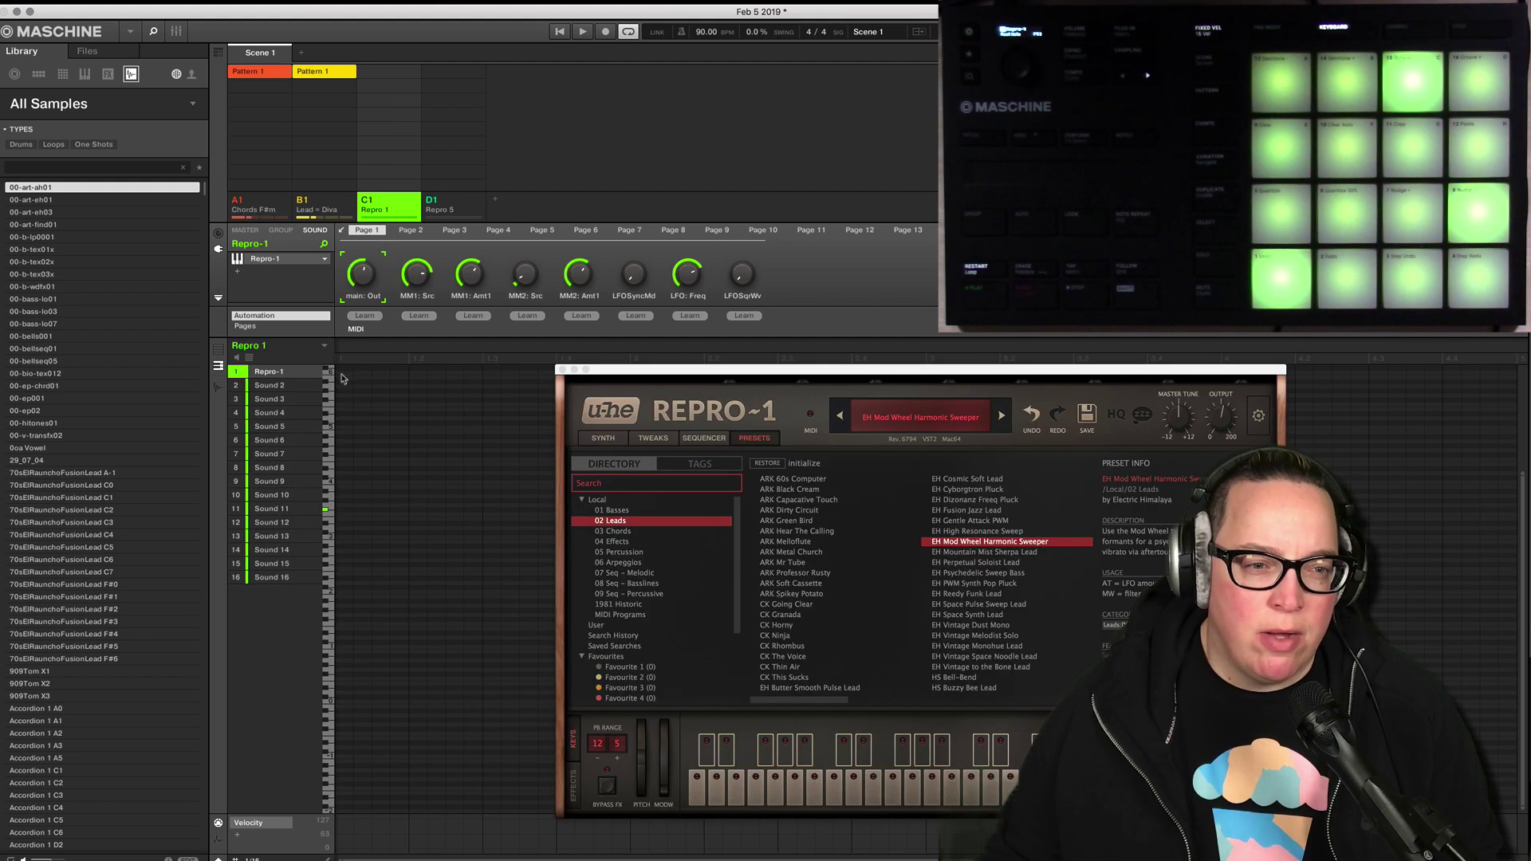
Paste the copied bass notes into a new Repro 1 pattern, close the Repro-1 plug-in window, and start playback from the beginning.
{"action": "key", "text": "ctrl+v"}
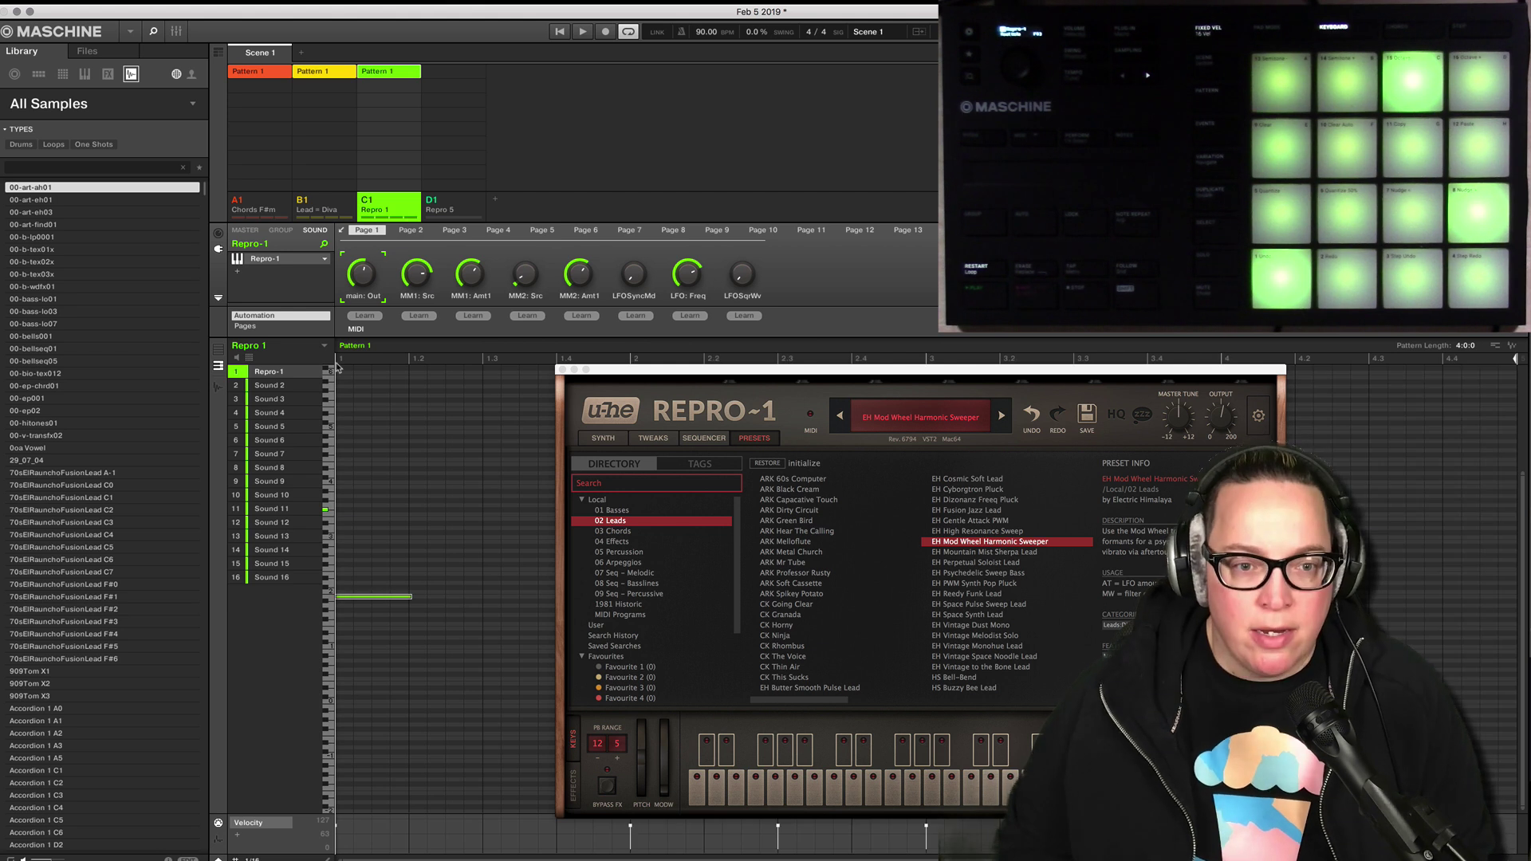
{"action": "left_click", "coordinate": [562, 371]}
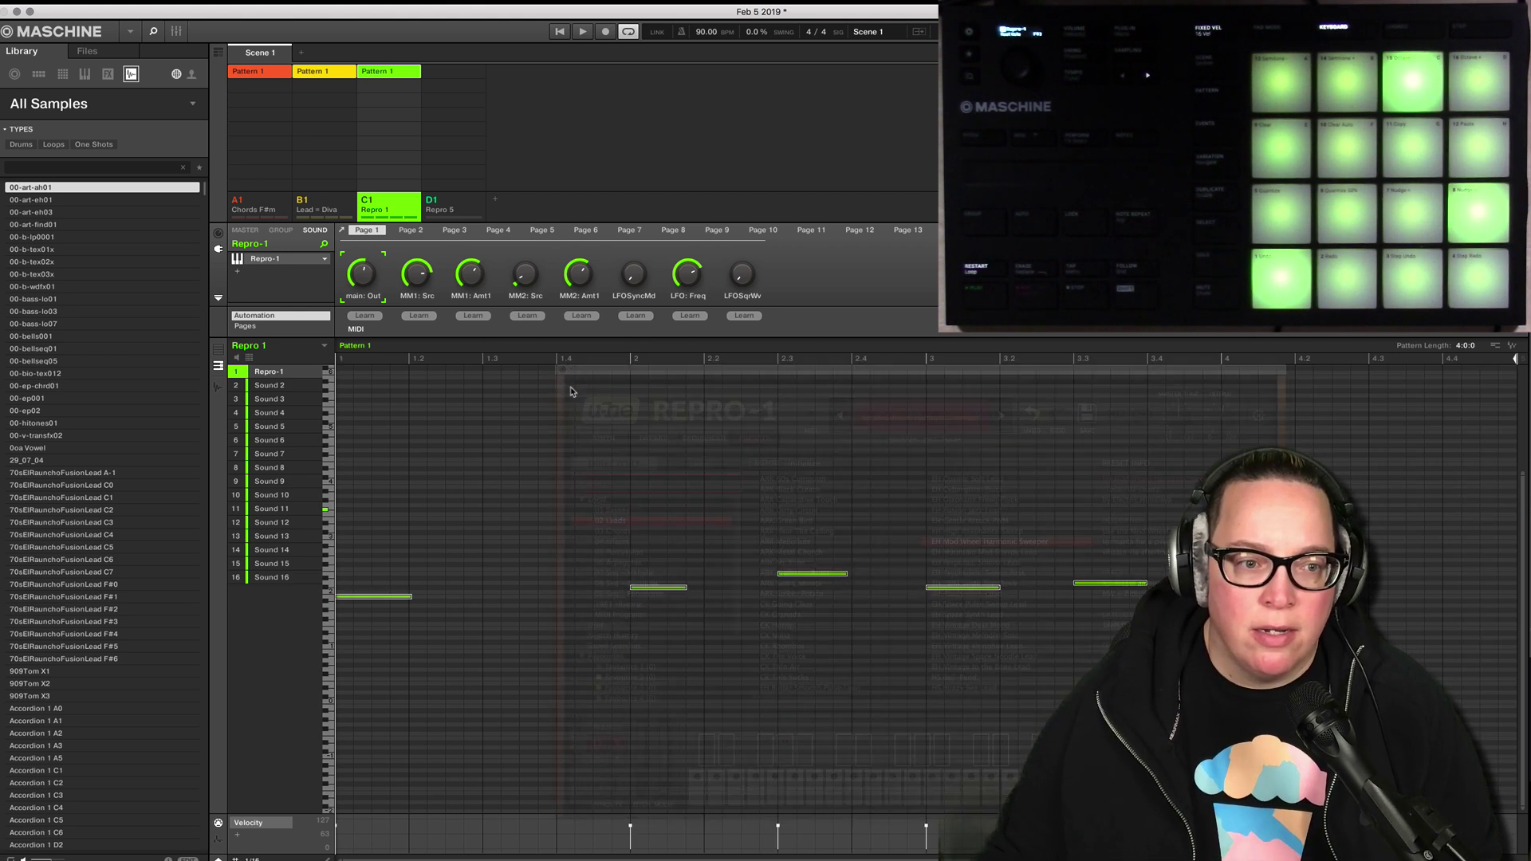
{"action": "left_click", "coordinate": [562, 33]}
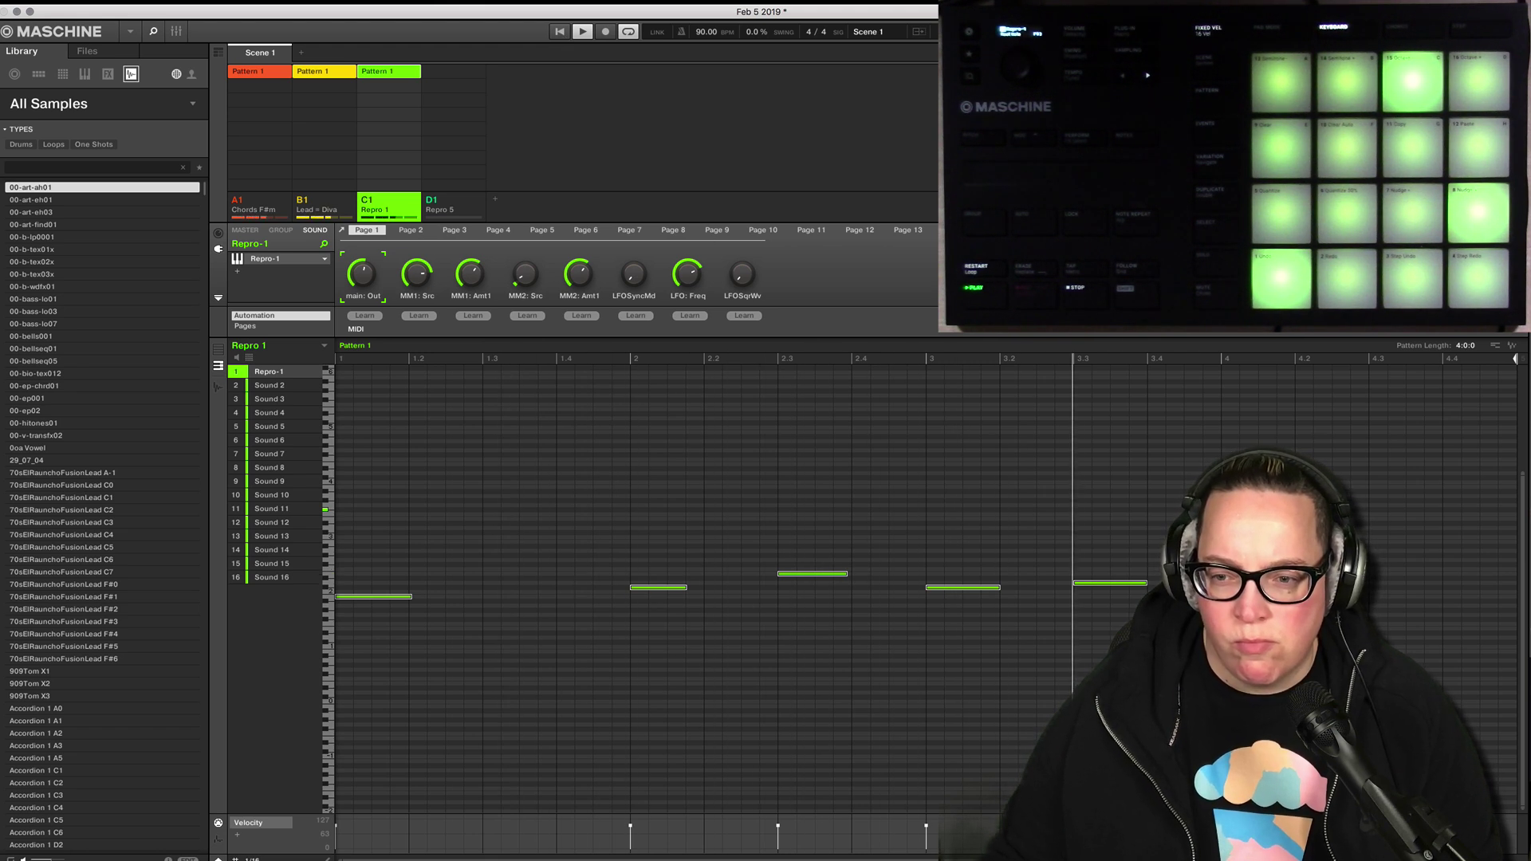
Select all the pasted notes, lengthen them by about one beat, and transpose them up two octaves.
{"action": "left_click_drag", "start_coordinate": [1110, 622], "coordinate": [351, 499]}
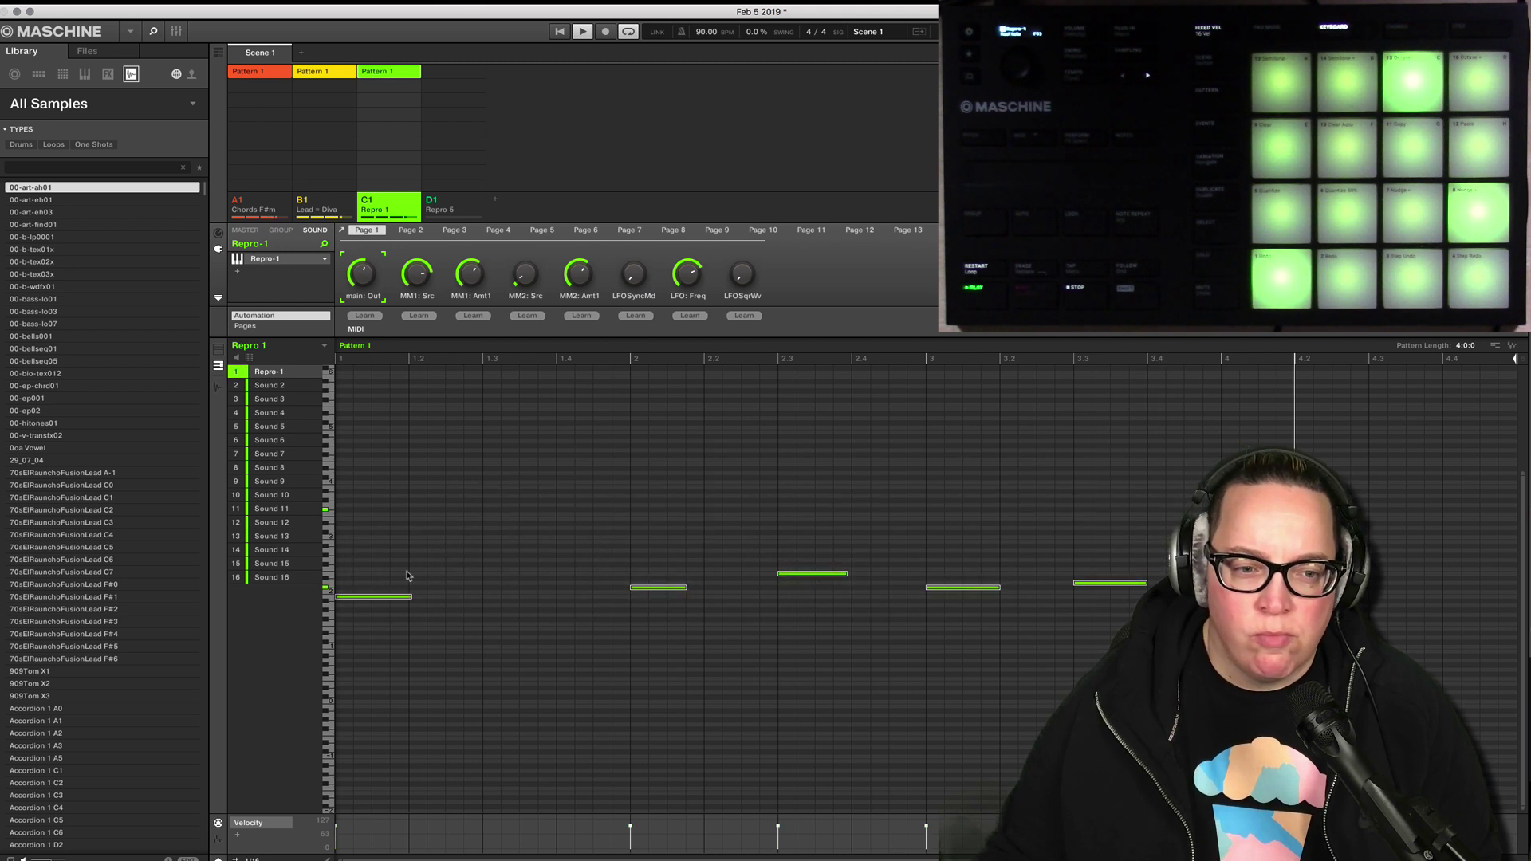
{"action": "left_click_drag", "start_coordinate": [411, 602], "coordinate": [478, 605]}
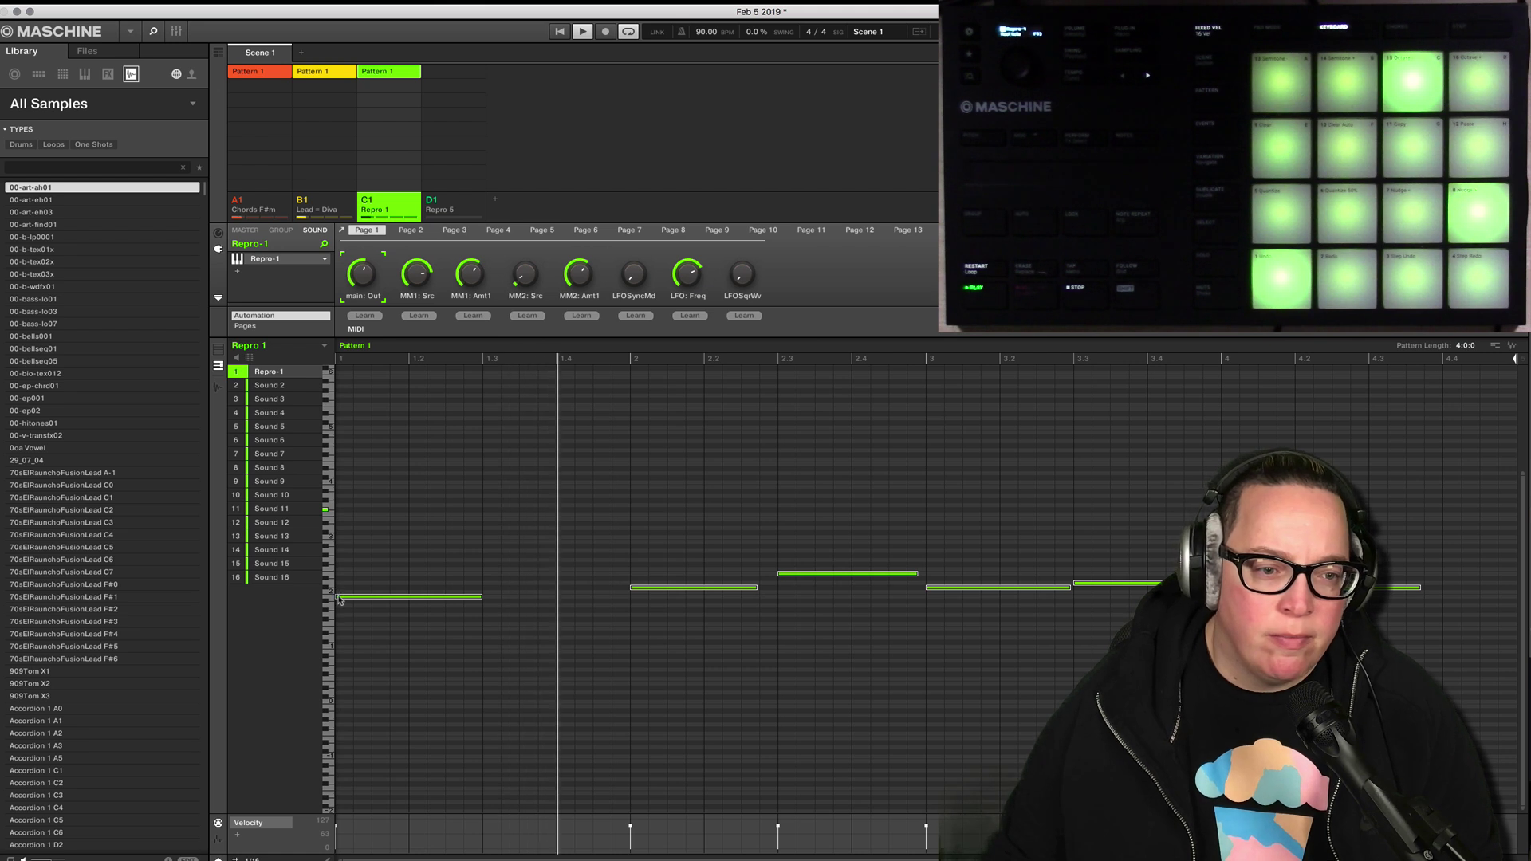
{"action": "left_click_drag", "start_coordinate": [344, 600], "coordinate": [344, 547]}
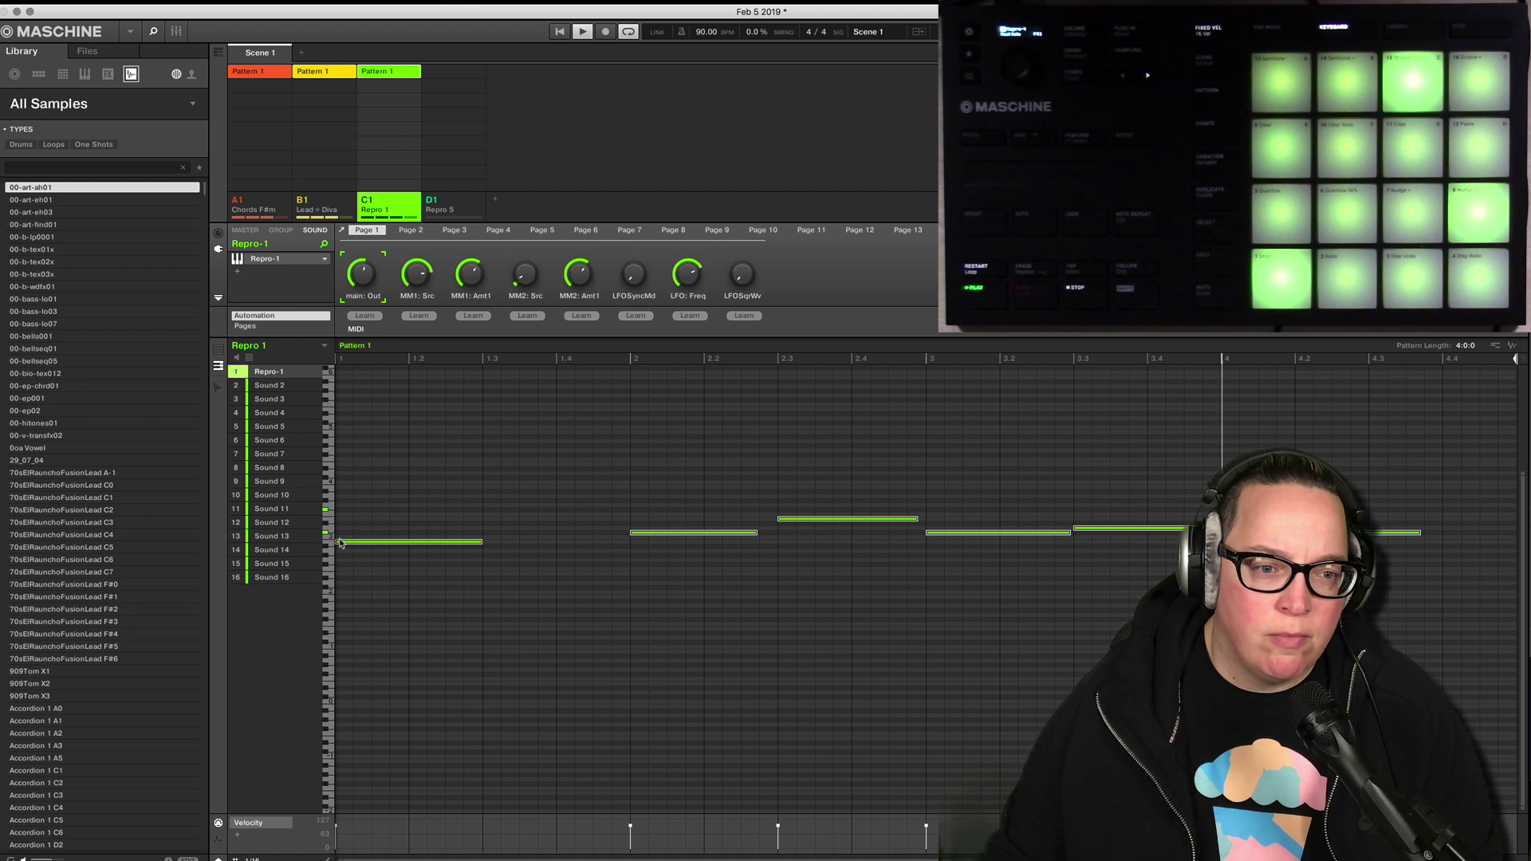
{"action": "left_click_drag", "start_coordinate": [348, 545], "coordinate": [346, 492]}
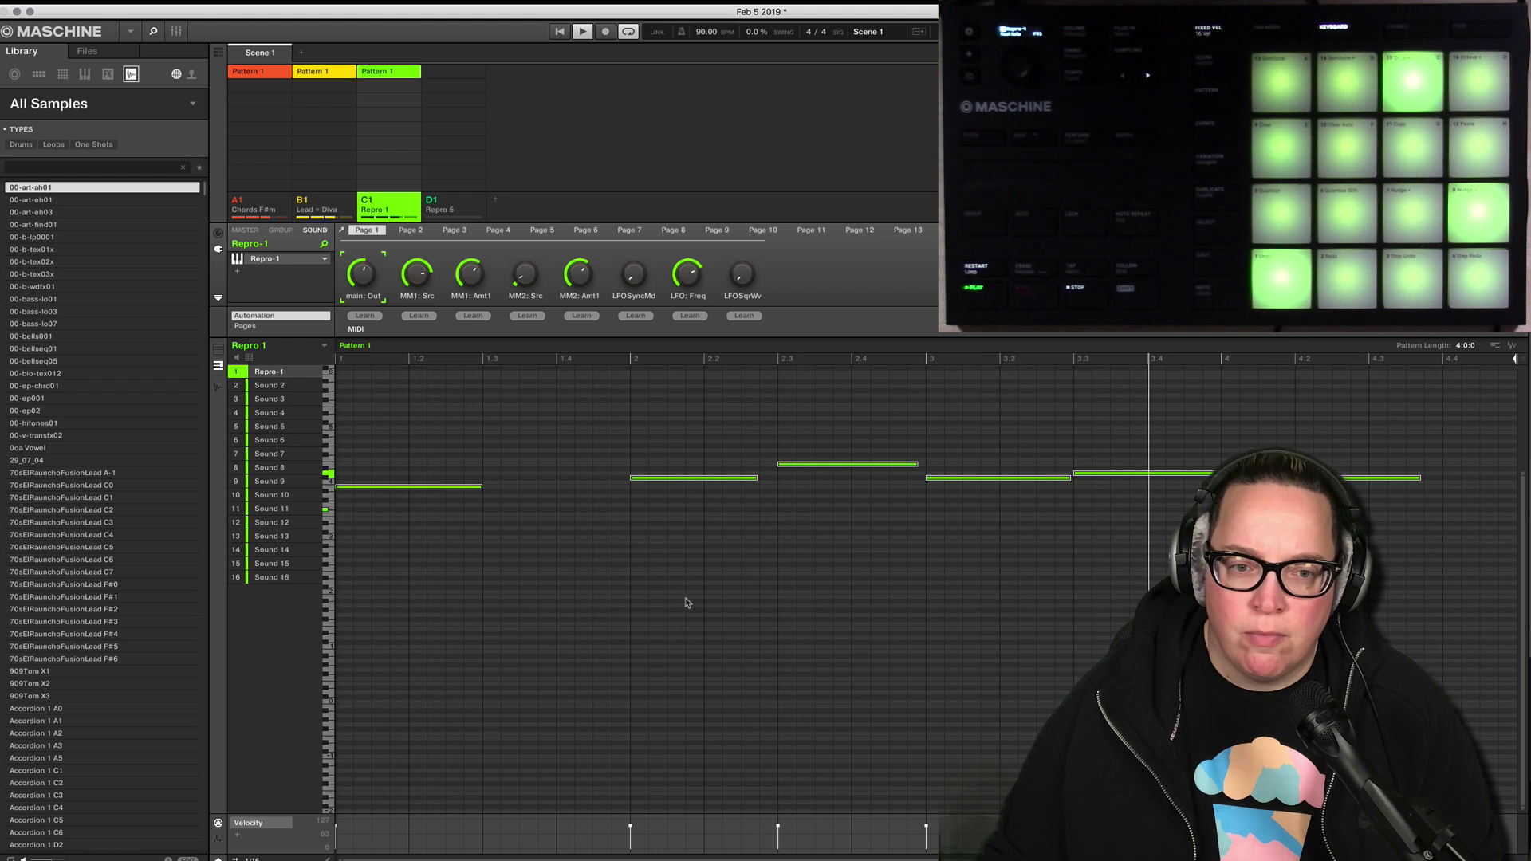
Extend the pattern's first note to just before bar 2 and its last note to near the end of bar 4.
{"action": "left_click", "coordinate": [624, 526]}
{"action": "left_click_drag", "start_coordinate": [481, 487], "coordinate": [626, 504]}
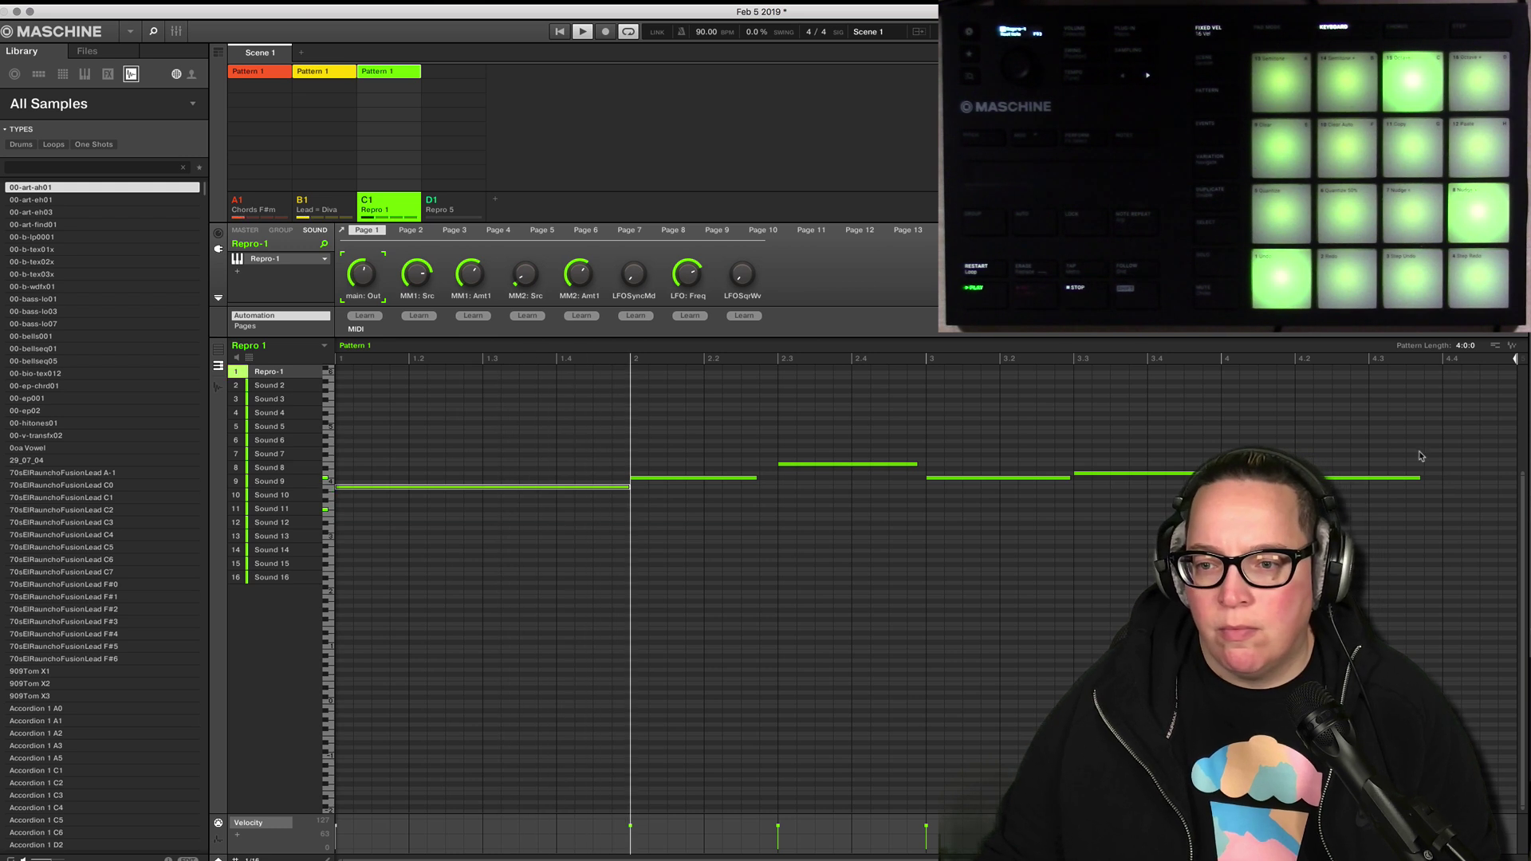
{"action": "left_click", "coordinate": [1408, 477]}
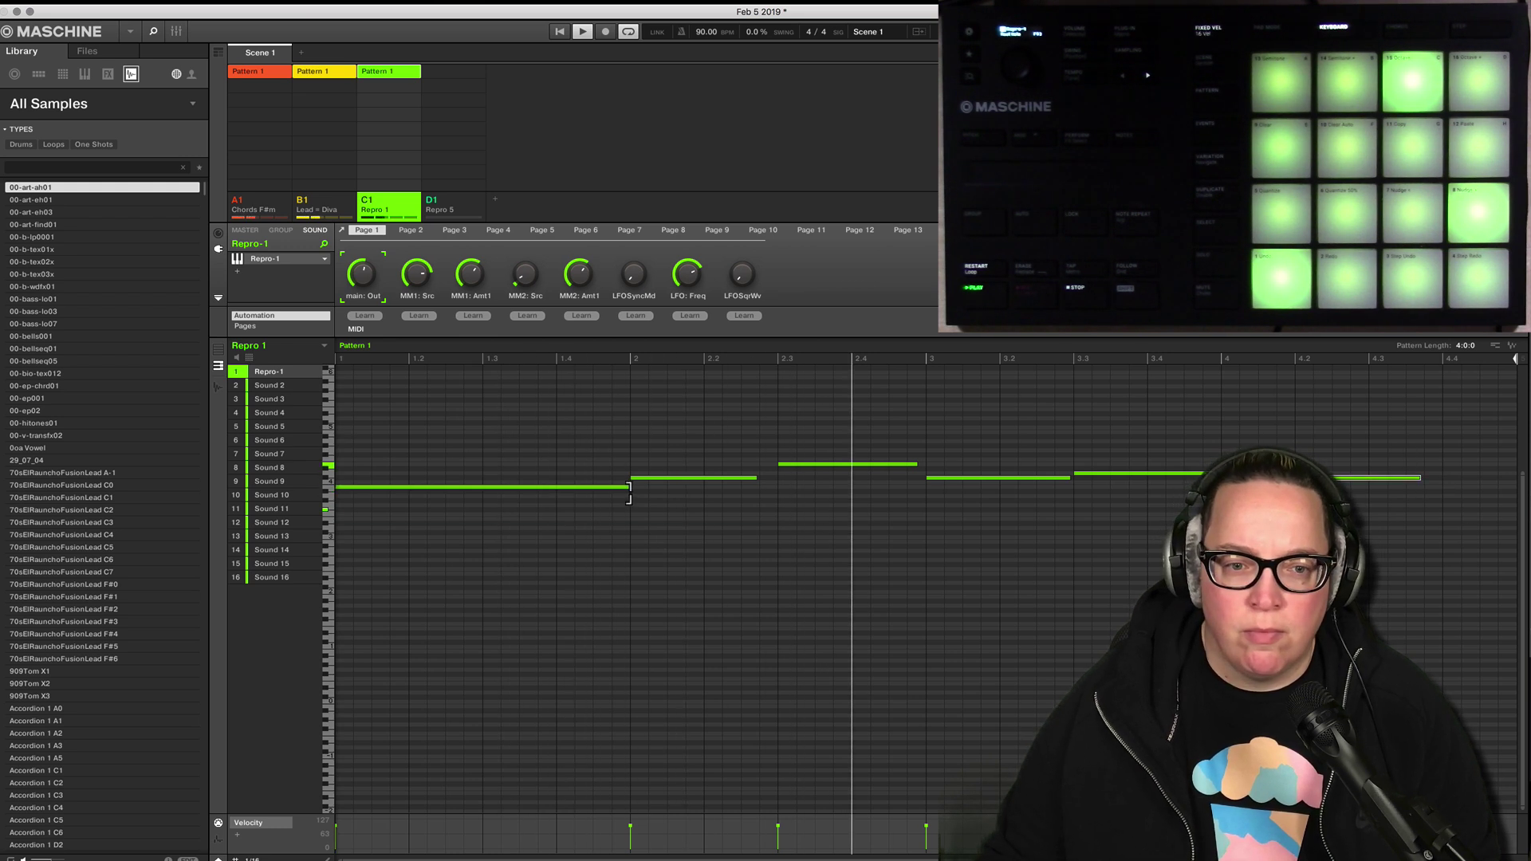
{"action": "left_click_drag", "start_coordinate": [629, 492], "coordinate": [483, 489]}
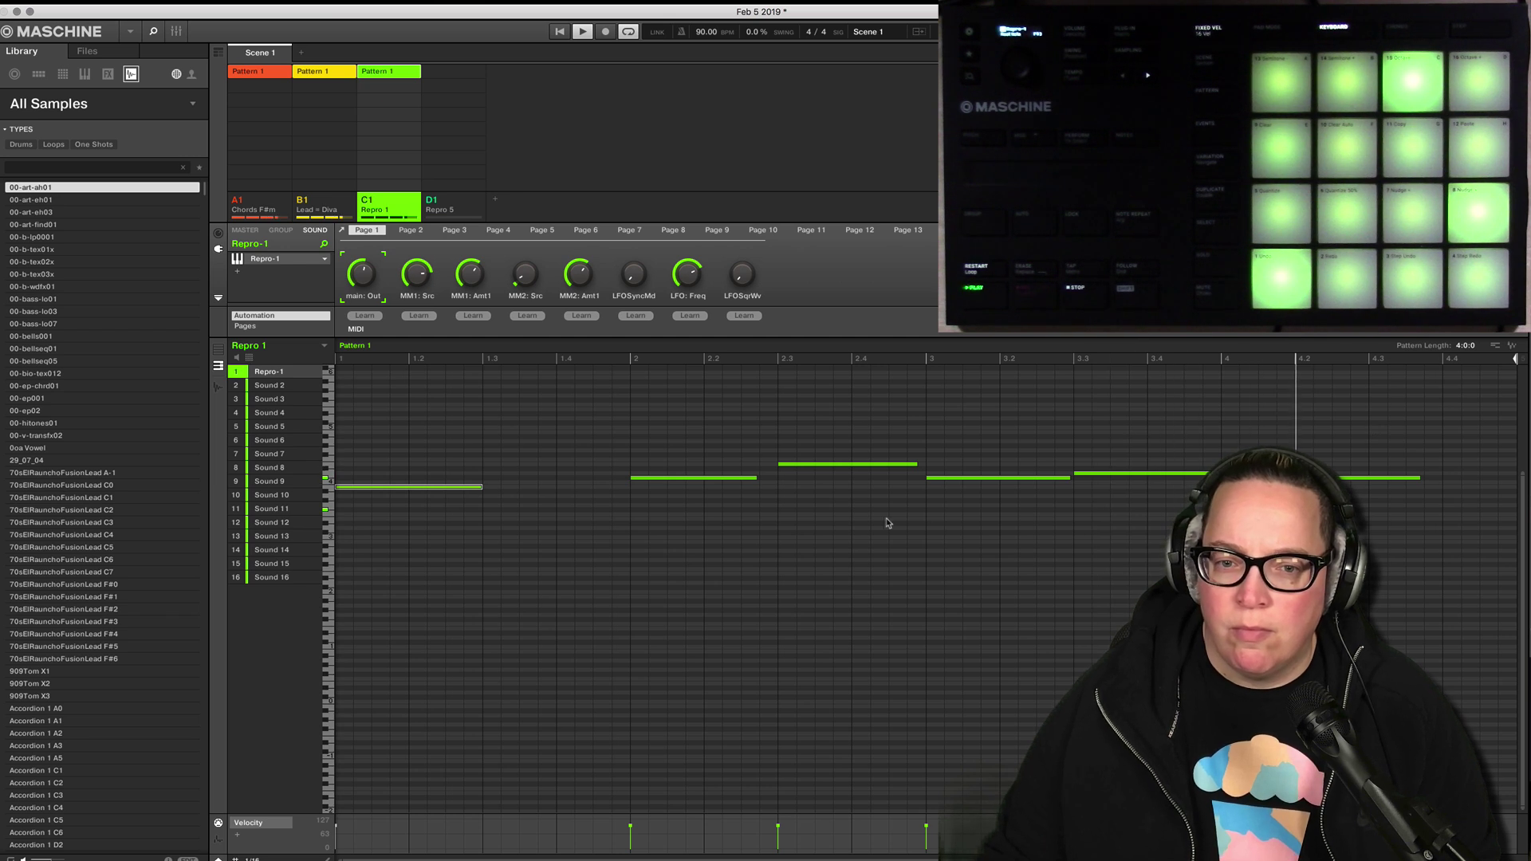
{"action": "left_click_drag", "start_coordinate": [483, 489], "coordinate": [612, 488]}
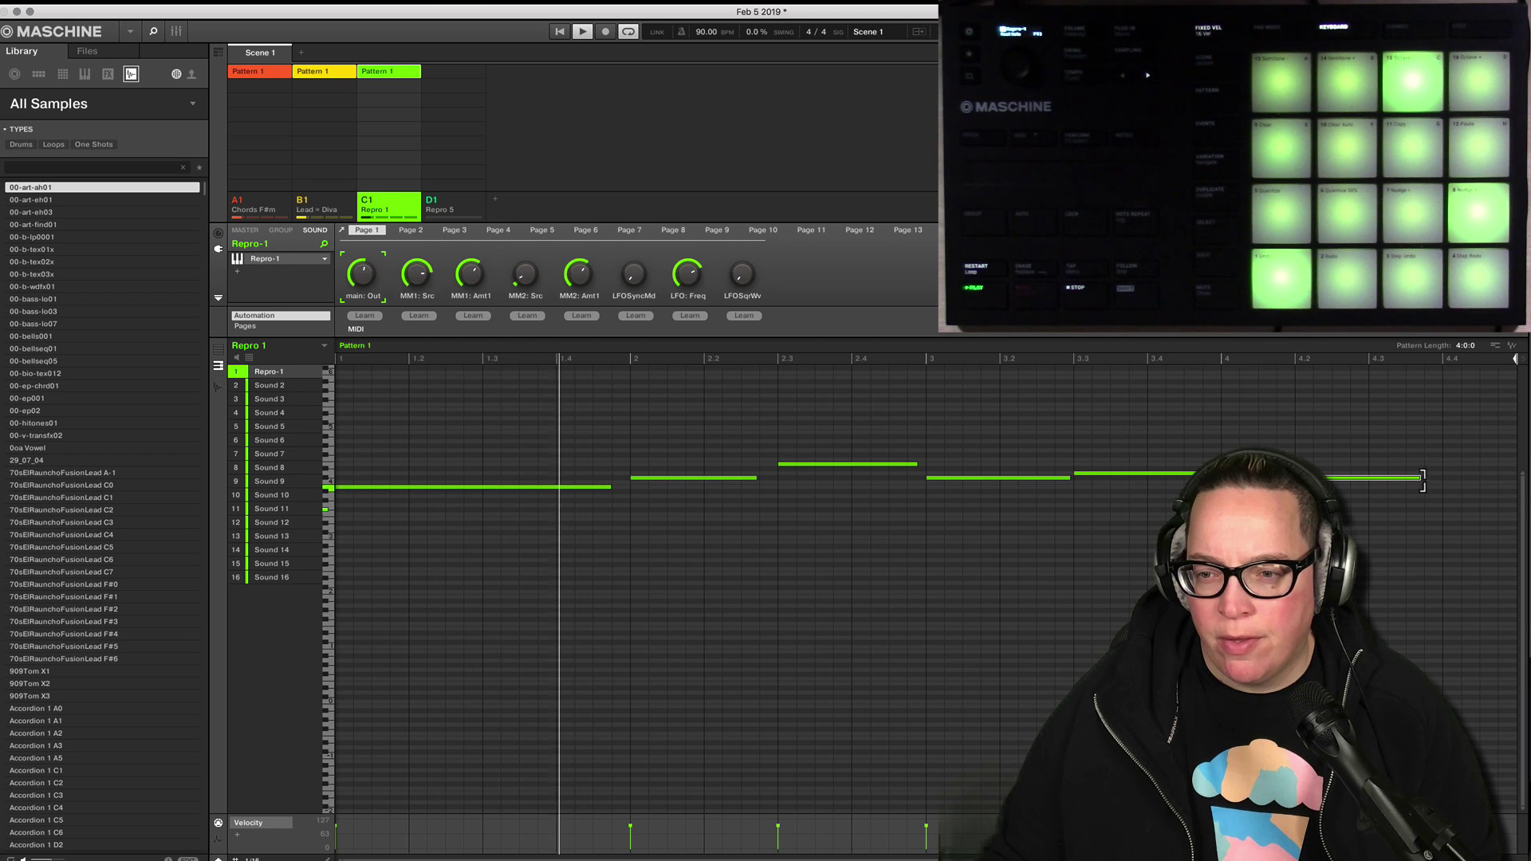
{"action": "left_click_drag", "start_coordinate": [1418, 477], "coordinate": [1511, 484]}
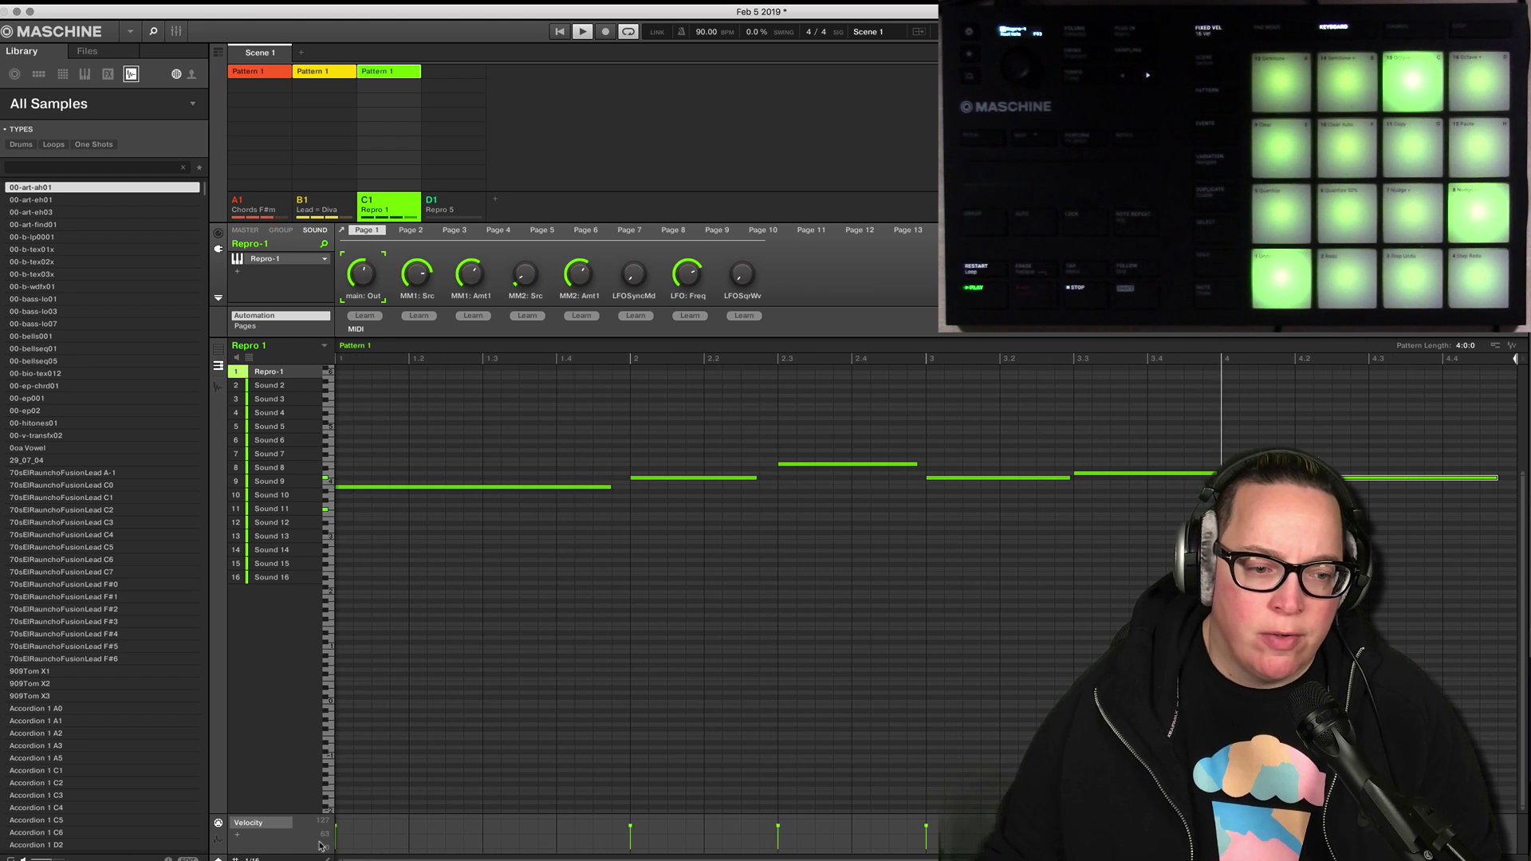
Lower the Repro-1 sound's level in the mixer and add the Abletunes EQ WISE+ effect to the Repro 1 group.
{"action": "left_click", "coordinate": [176, 31]}
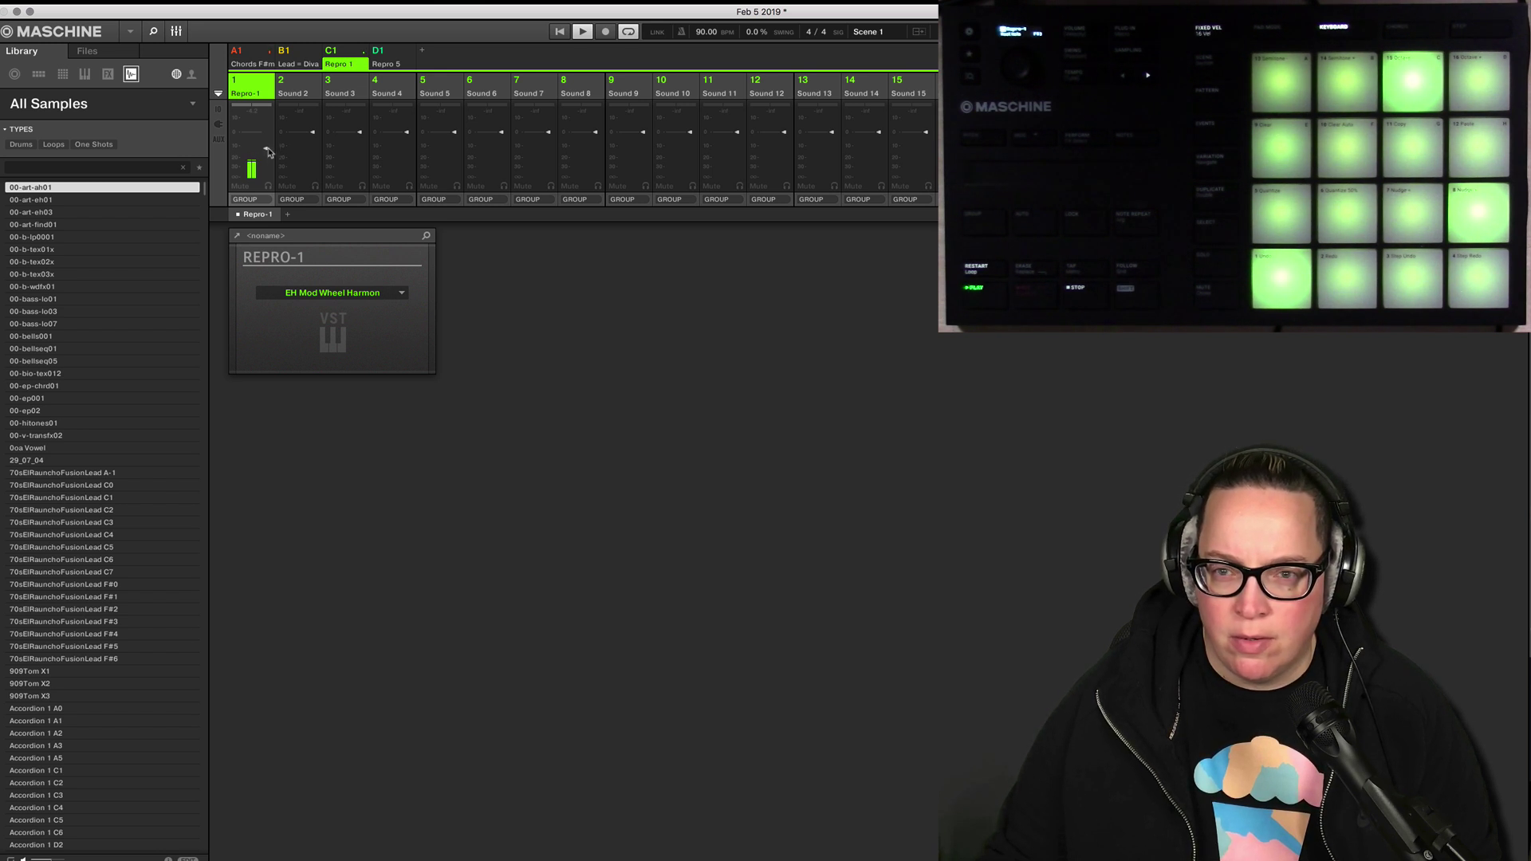
{"action": "left_click", "coordinate": [176, 31]}
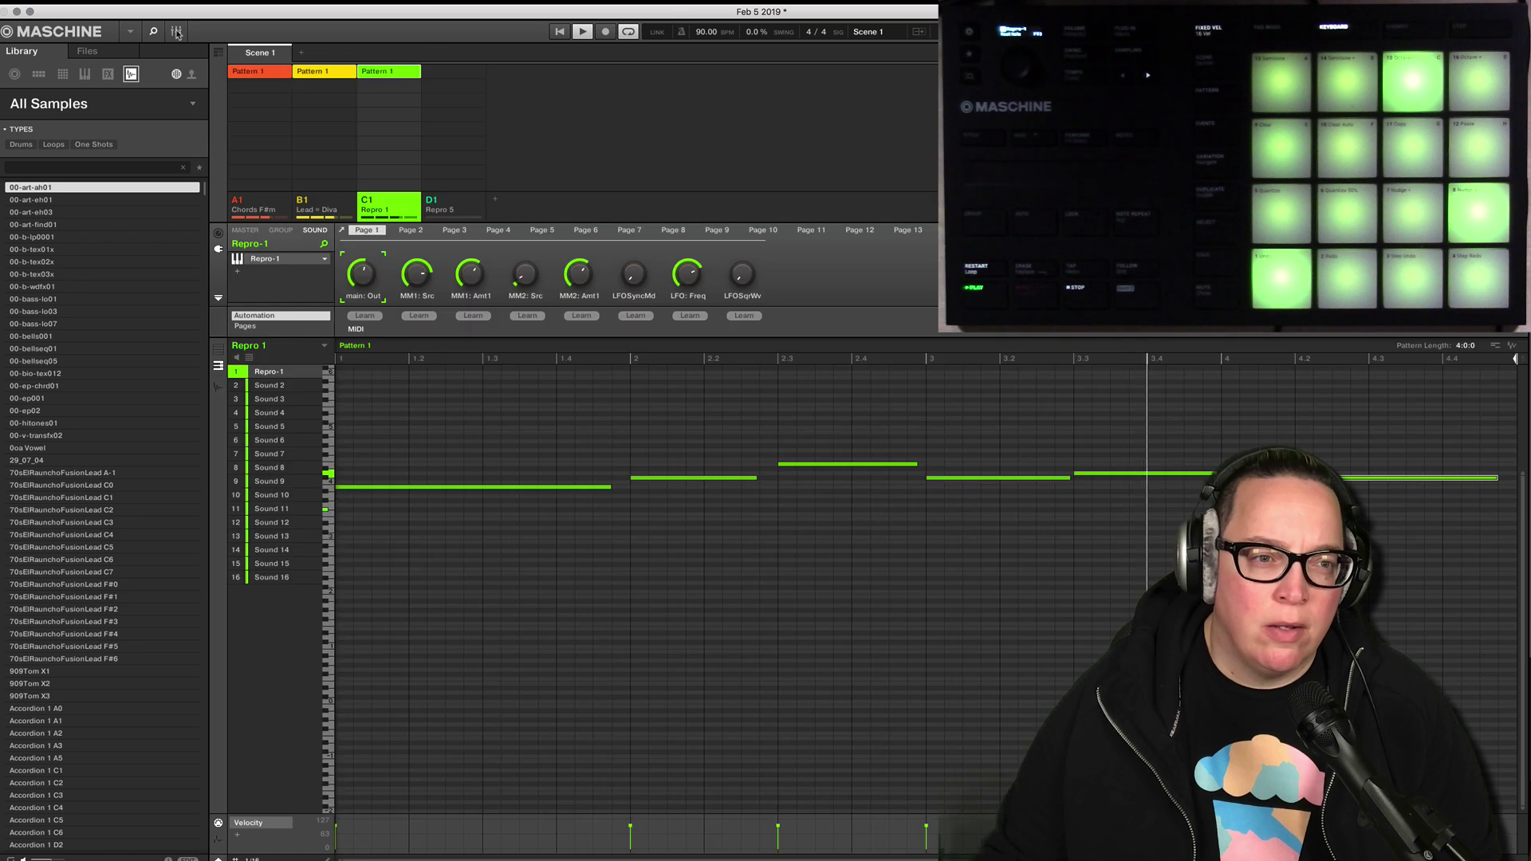
{"action": "left_click", "coordinate": [286, 232]}
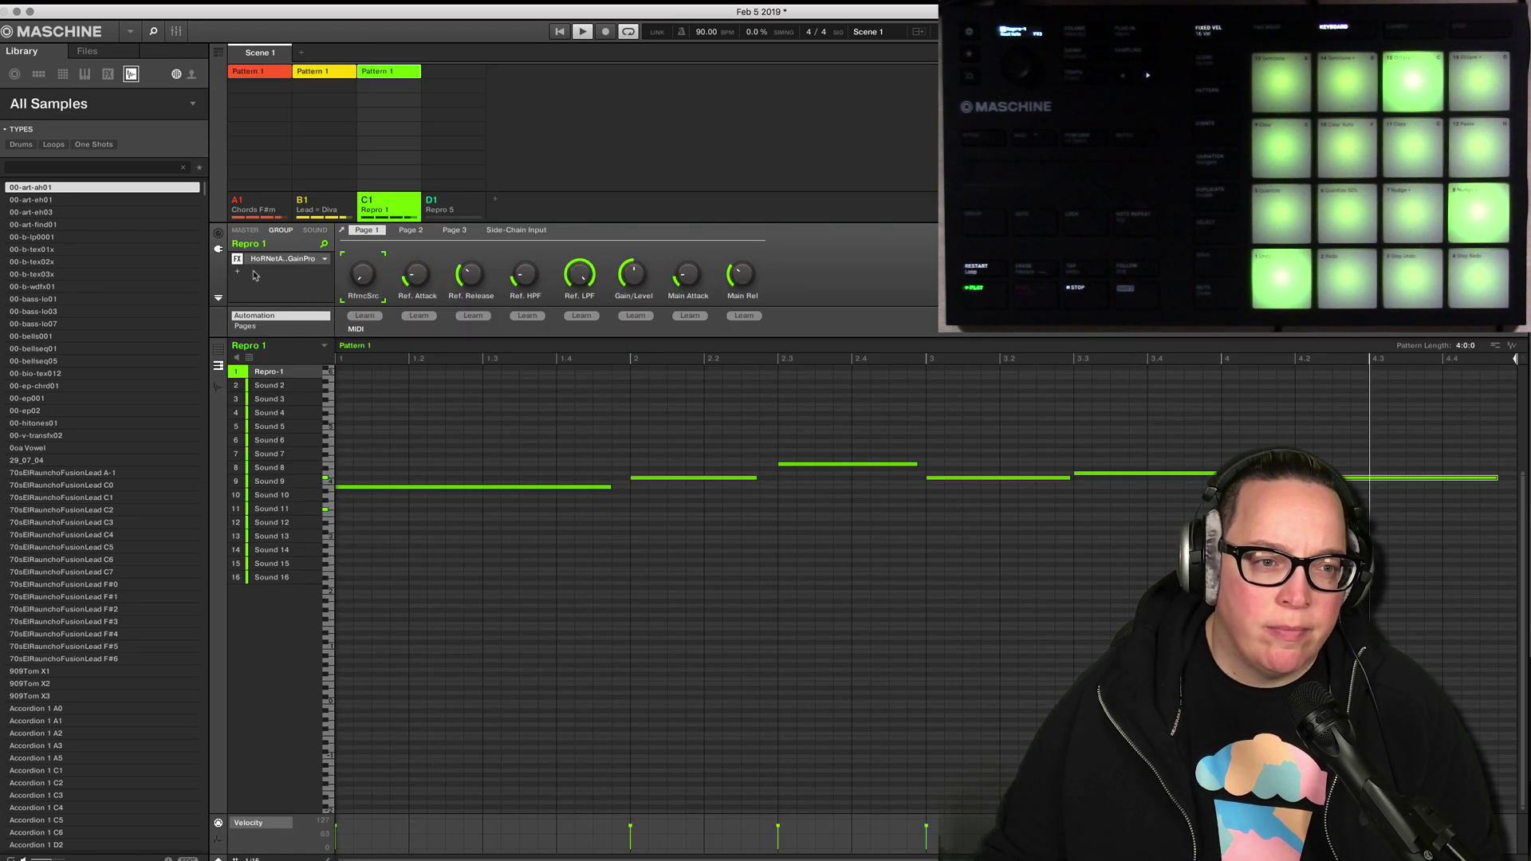
{"action": "left_click", "coordinate": [239, 259]}
{"action": "mouse_move", "coordinate": [342, 314]}
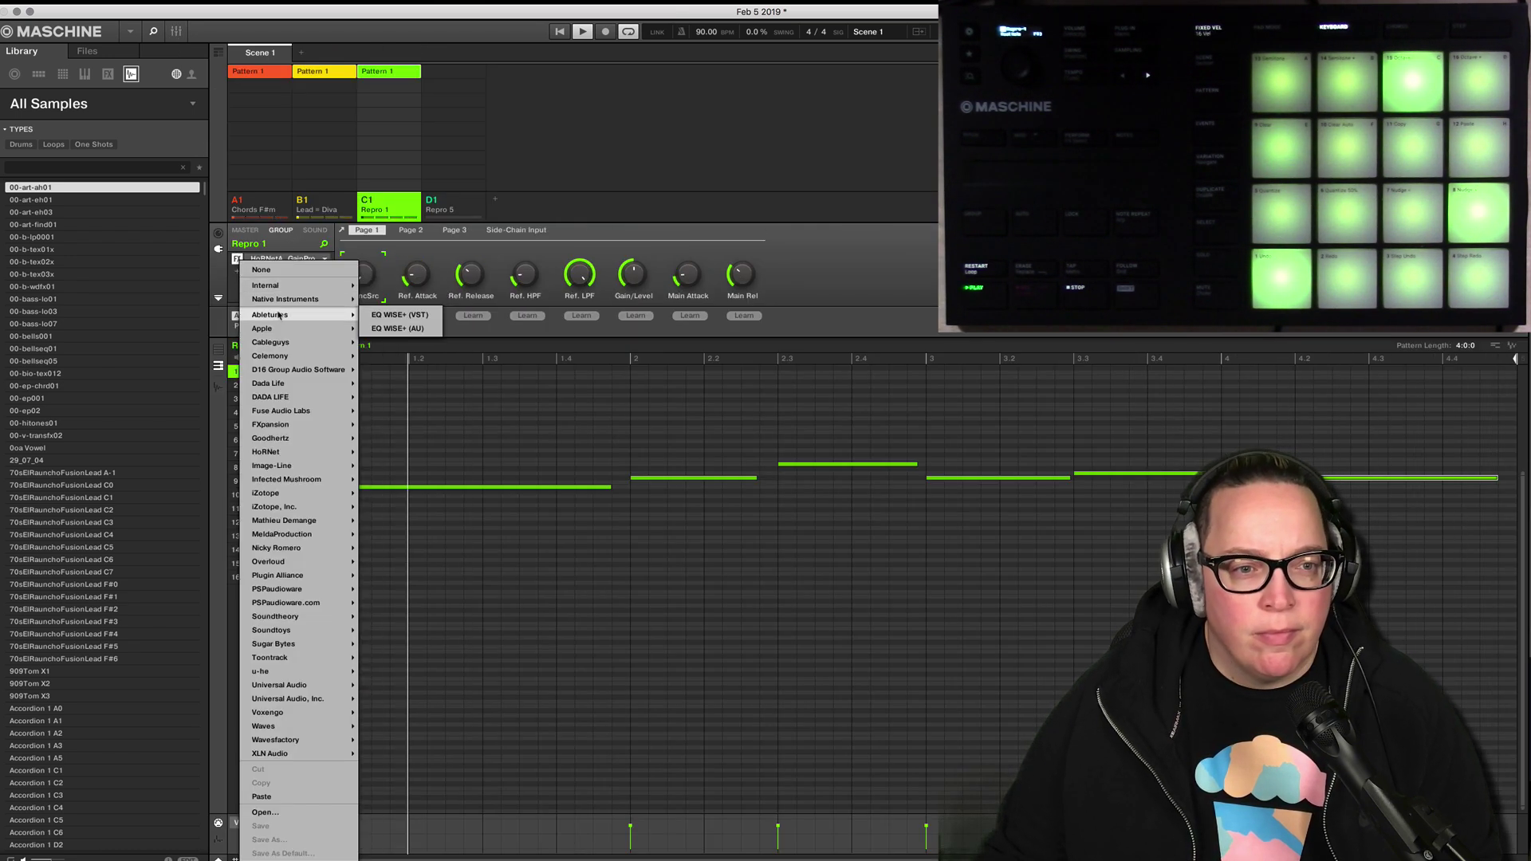
{"action": "left_click", "coordinate": [383, 301]}
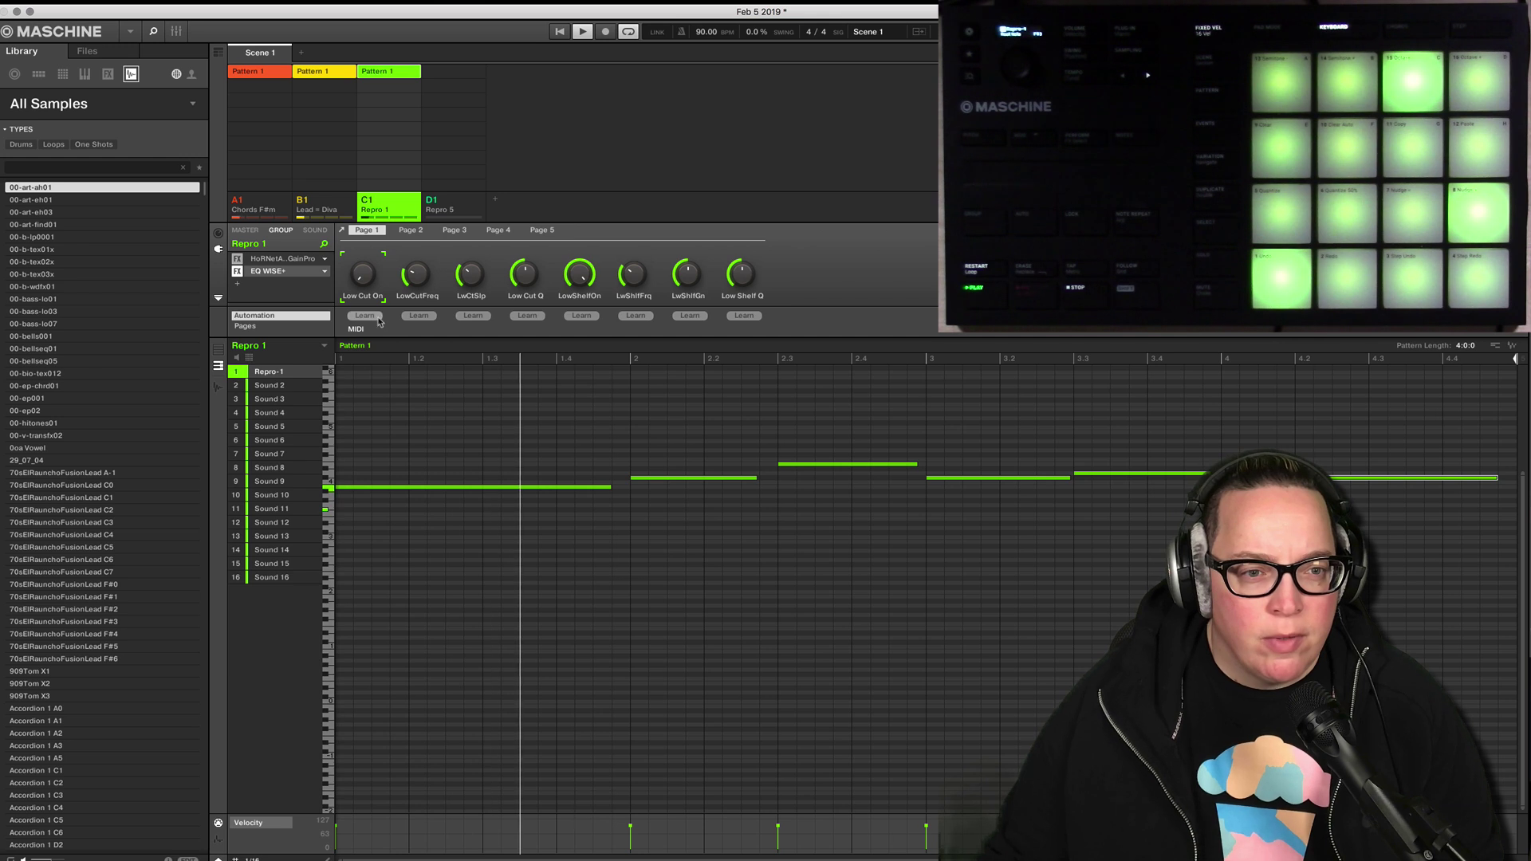
Cut the Repro 1 group's low end steeply with EQ WISE+ band 2 at about 150 Hz and close the plug-in.
{"action": "double_click", "coordinate": [278, 261]}
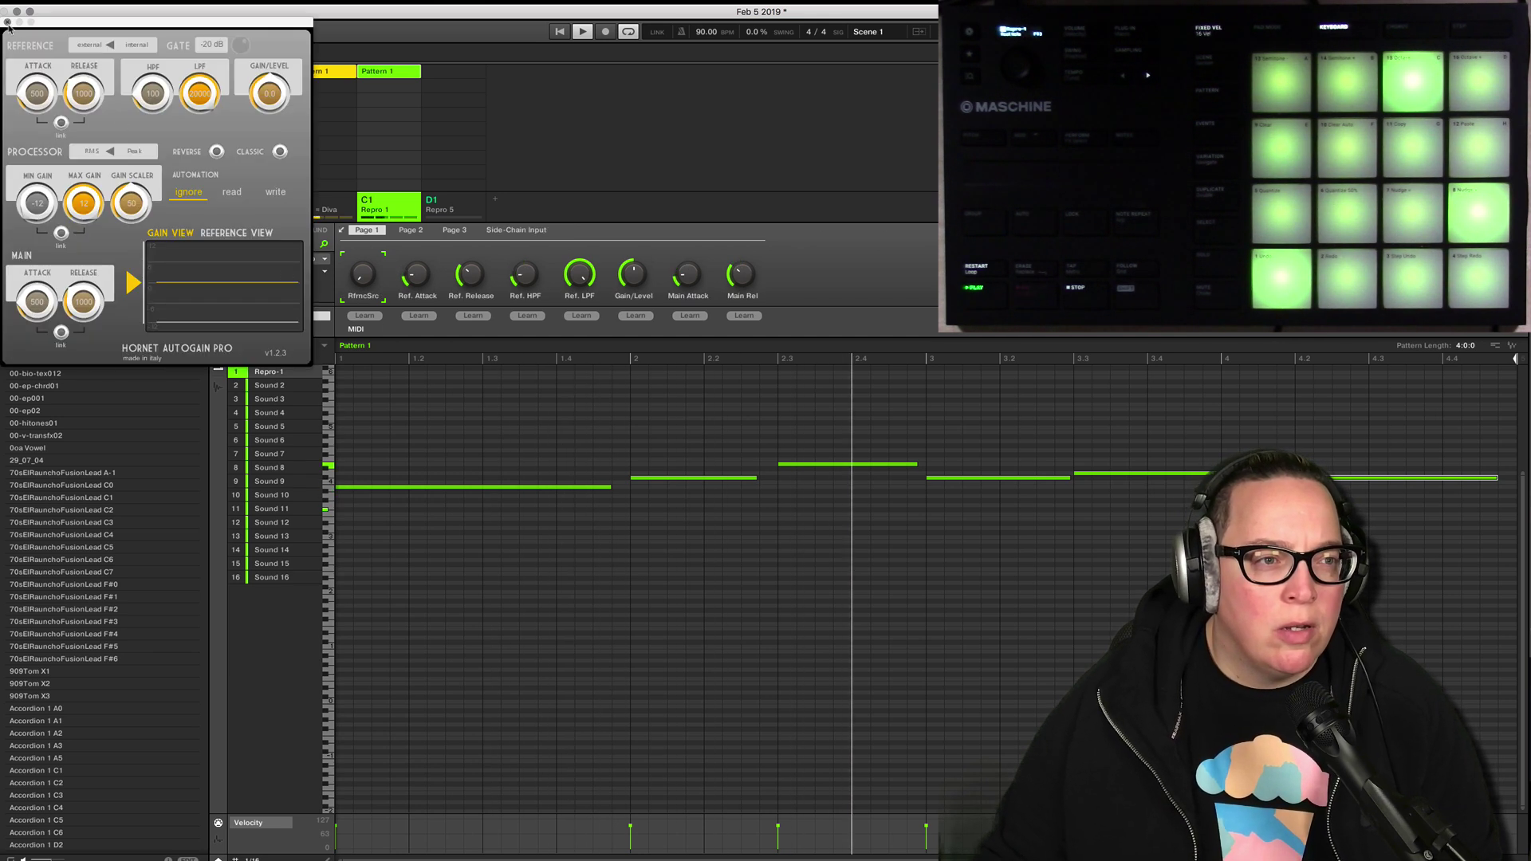
{"action": "key", "text": "super+w"}
{"action": "double_click", "coordinate": [270, 271]}
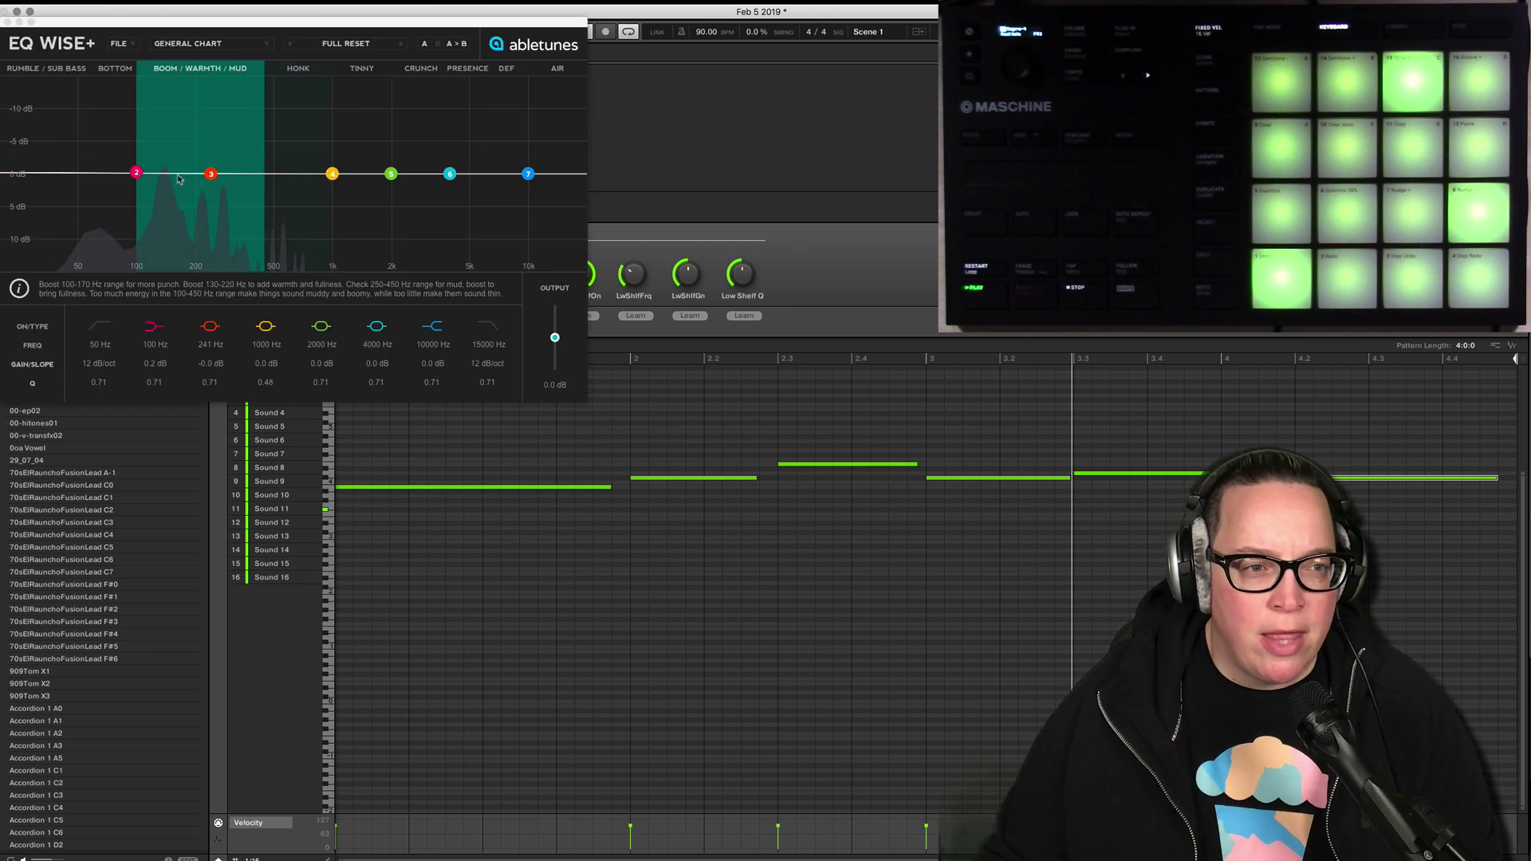
{"action": "left_click_drag", "start_coordinate": [140, 179], "coordinate": [178, 331]}
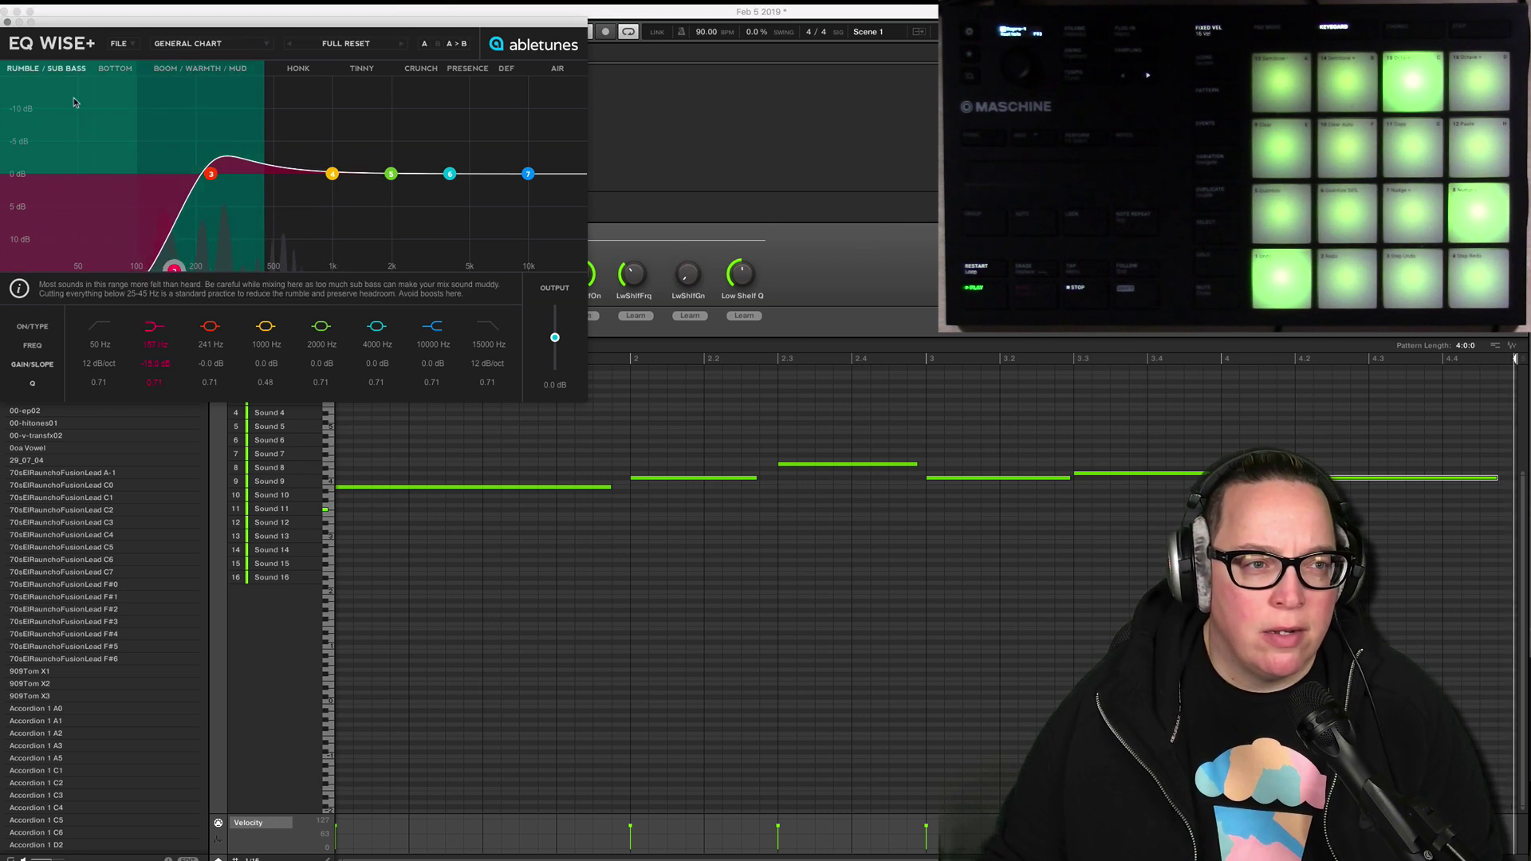
{"action": "left_click", "coordinate": [17, 11]}
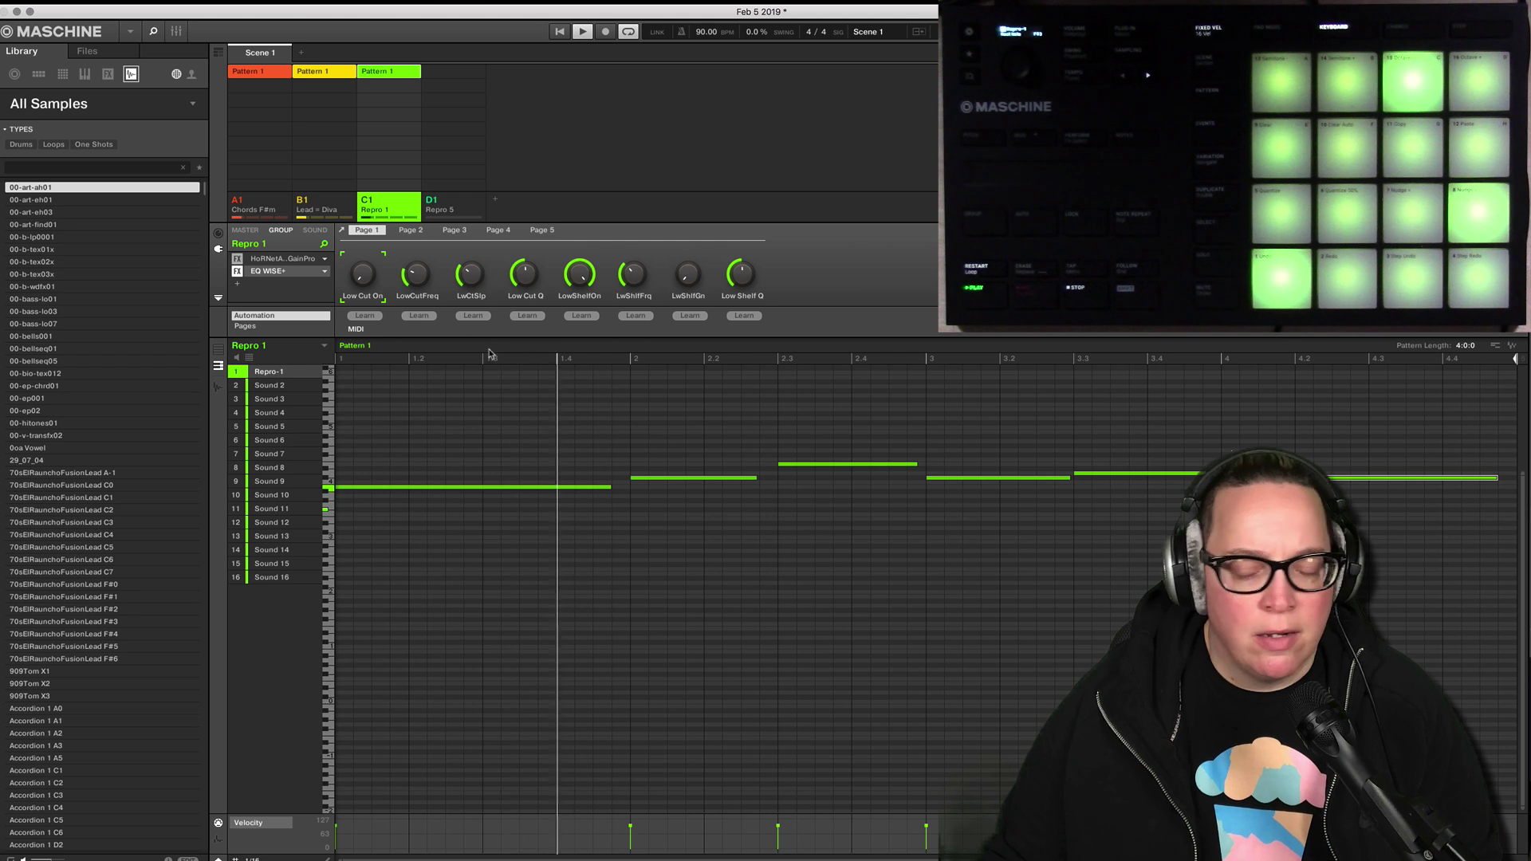
Check the Repro 1 group's level against the other groups in the mixer while the loop plays, and stop playback.
{"action": "left_click", "coordinate": [363, 200]}
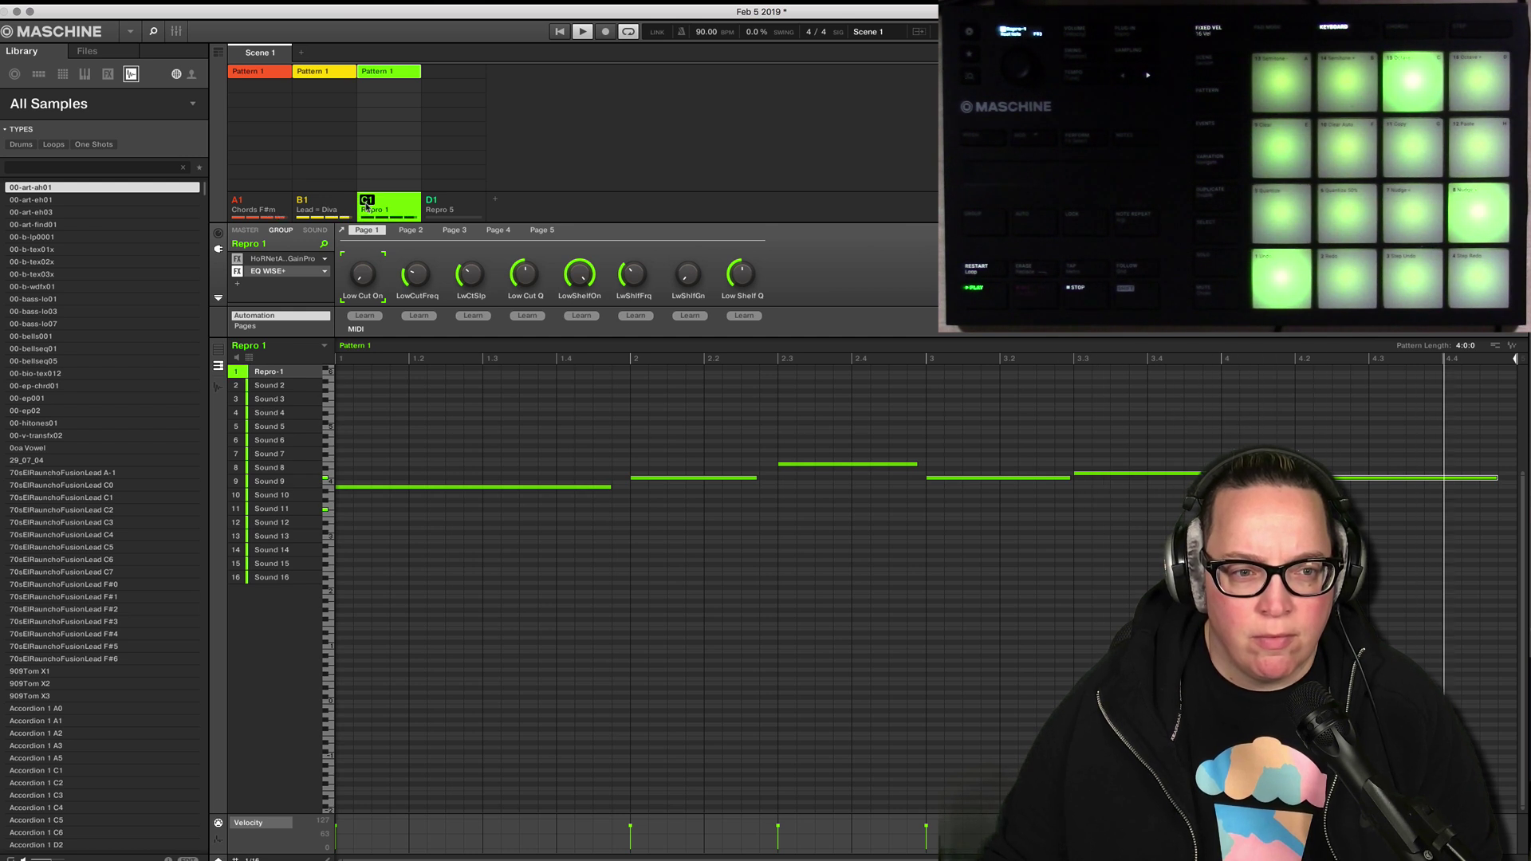
{"action": "left_click", "coordinate": [176, 31]}
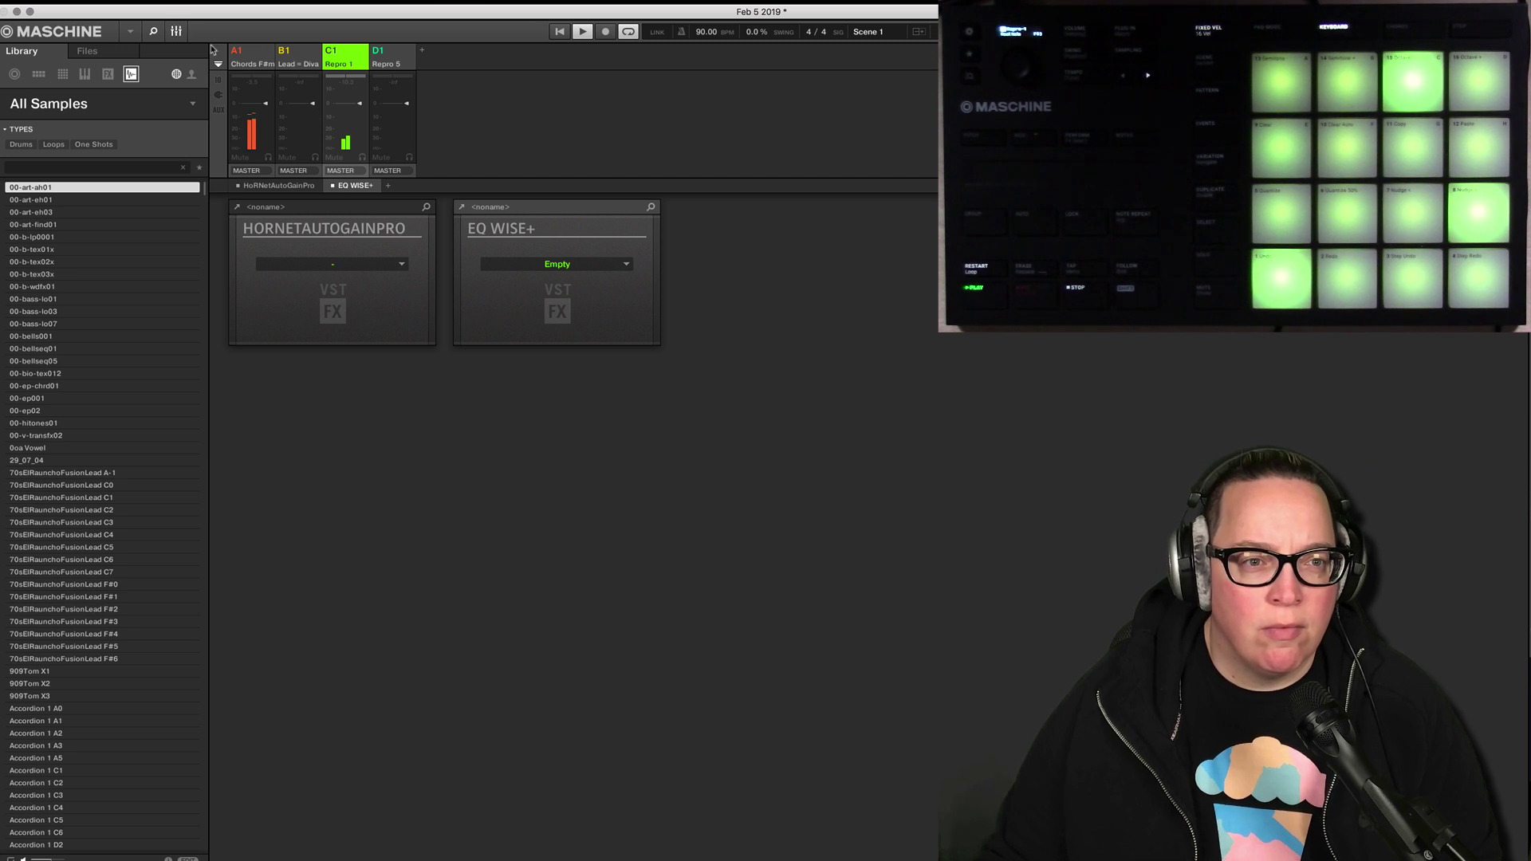
{"action": "left_click", "coordinate": [176, 31]}
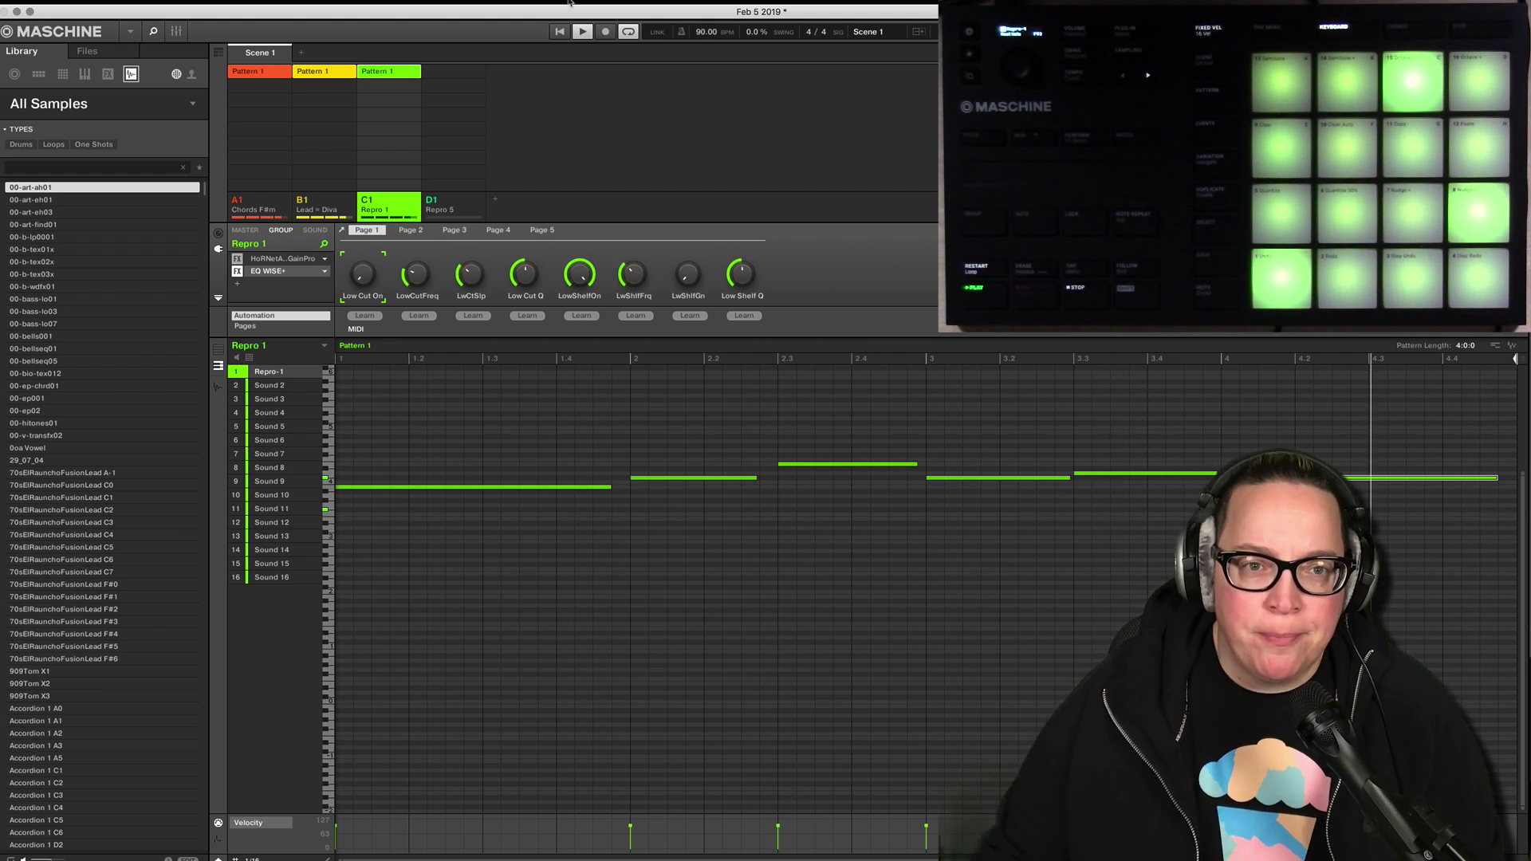
{"action": "left_click", "coordinate": [586, 34]}
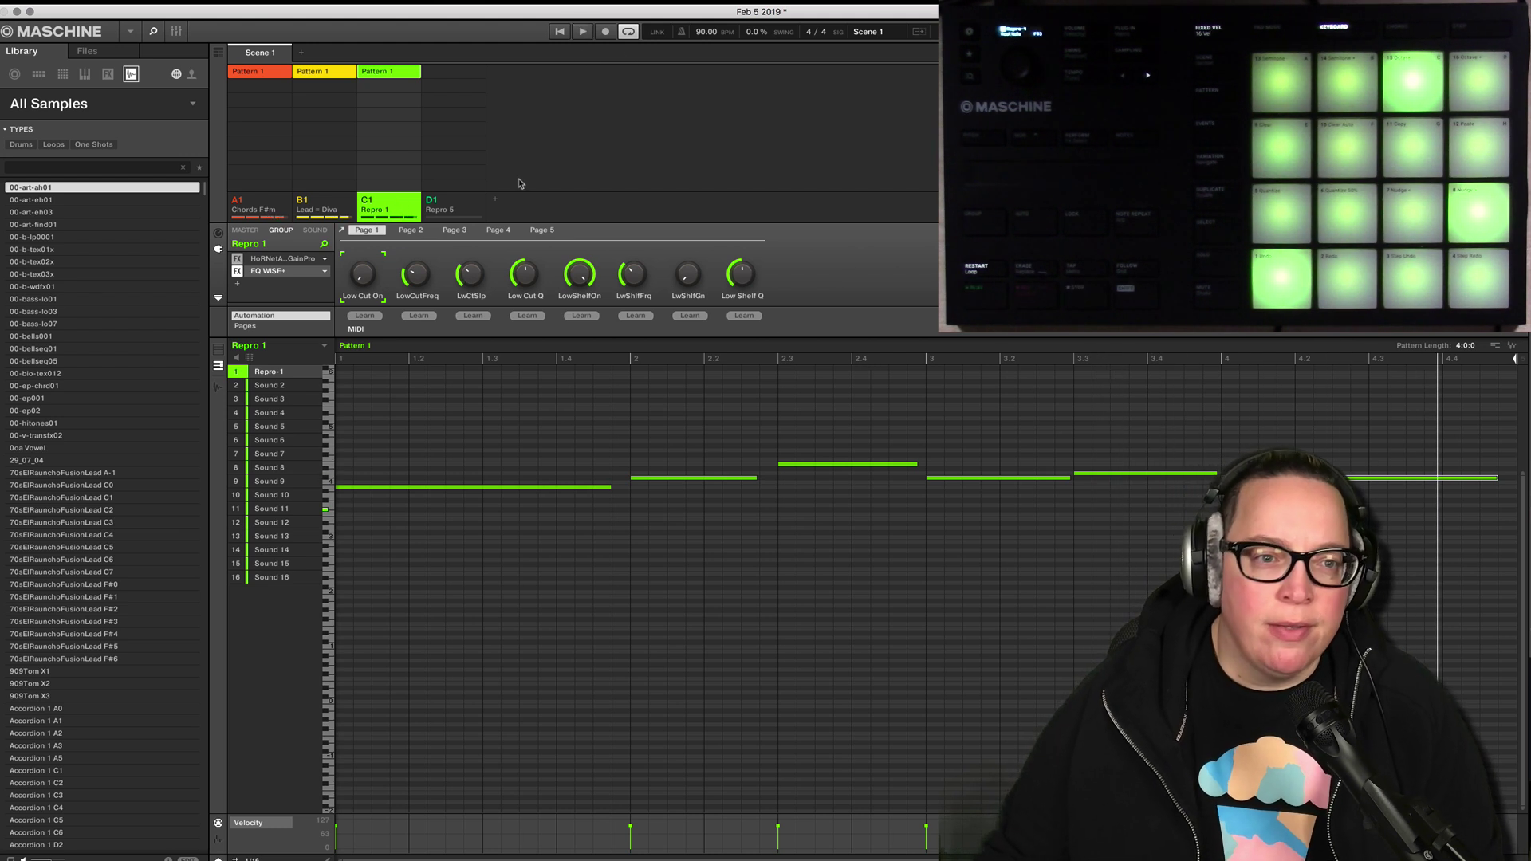
Copy the Repro 1 group and paste it into a new group E1.
{"action": "left_click", "coordinate": [460, 207]}
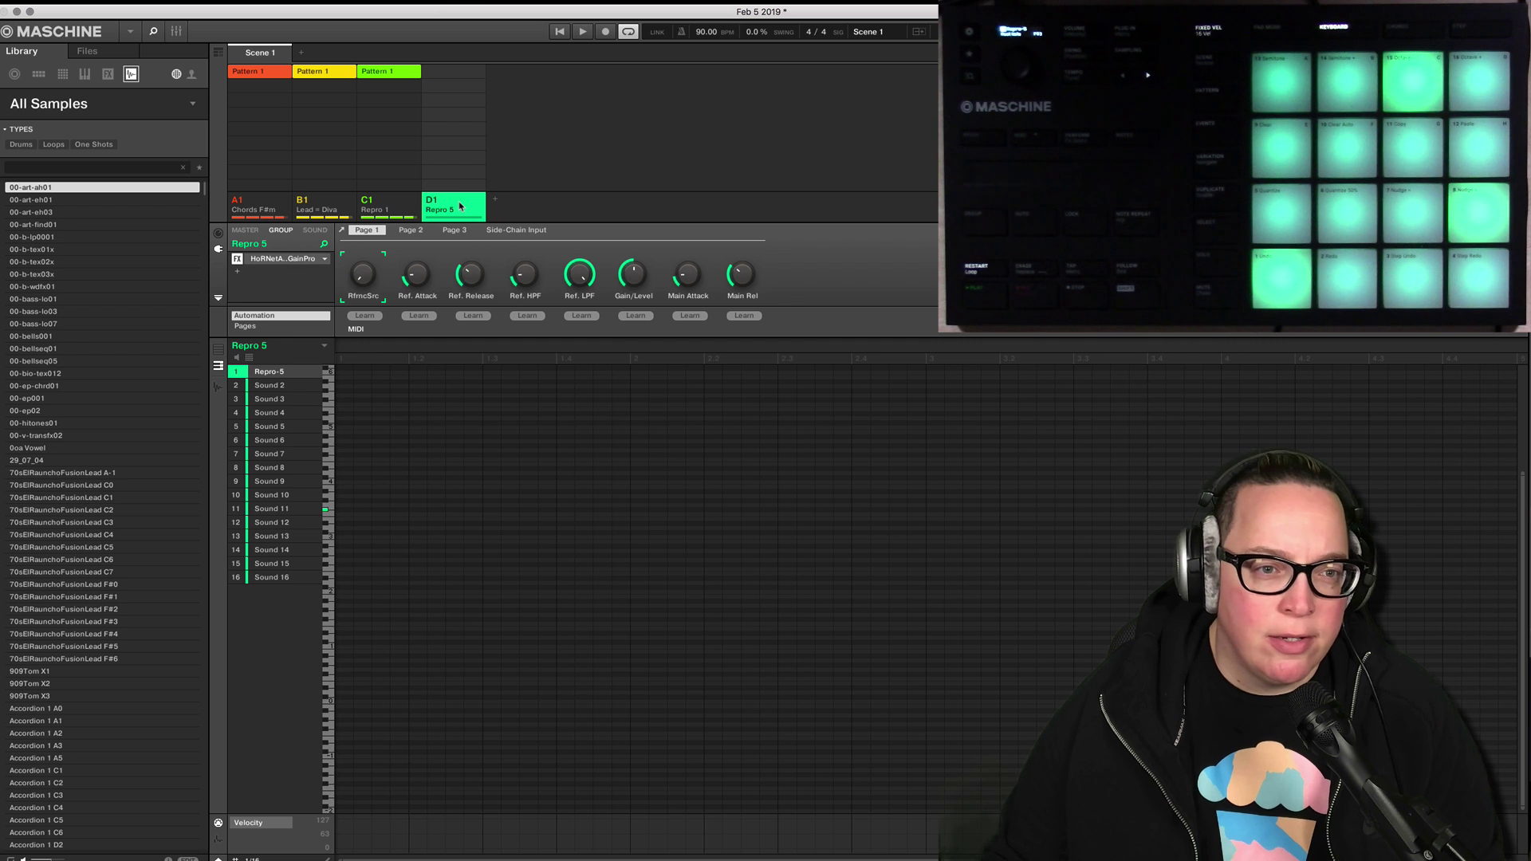
{"action": "left_click", "coordinate": [395, 209]}
{"action": "right_click", "coordinate": [394, 209]}
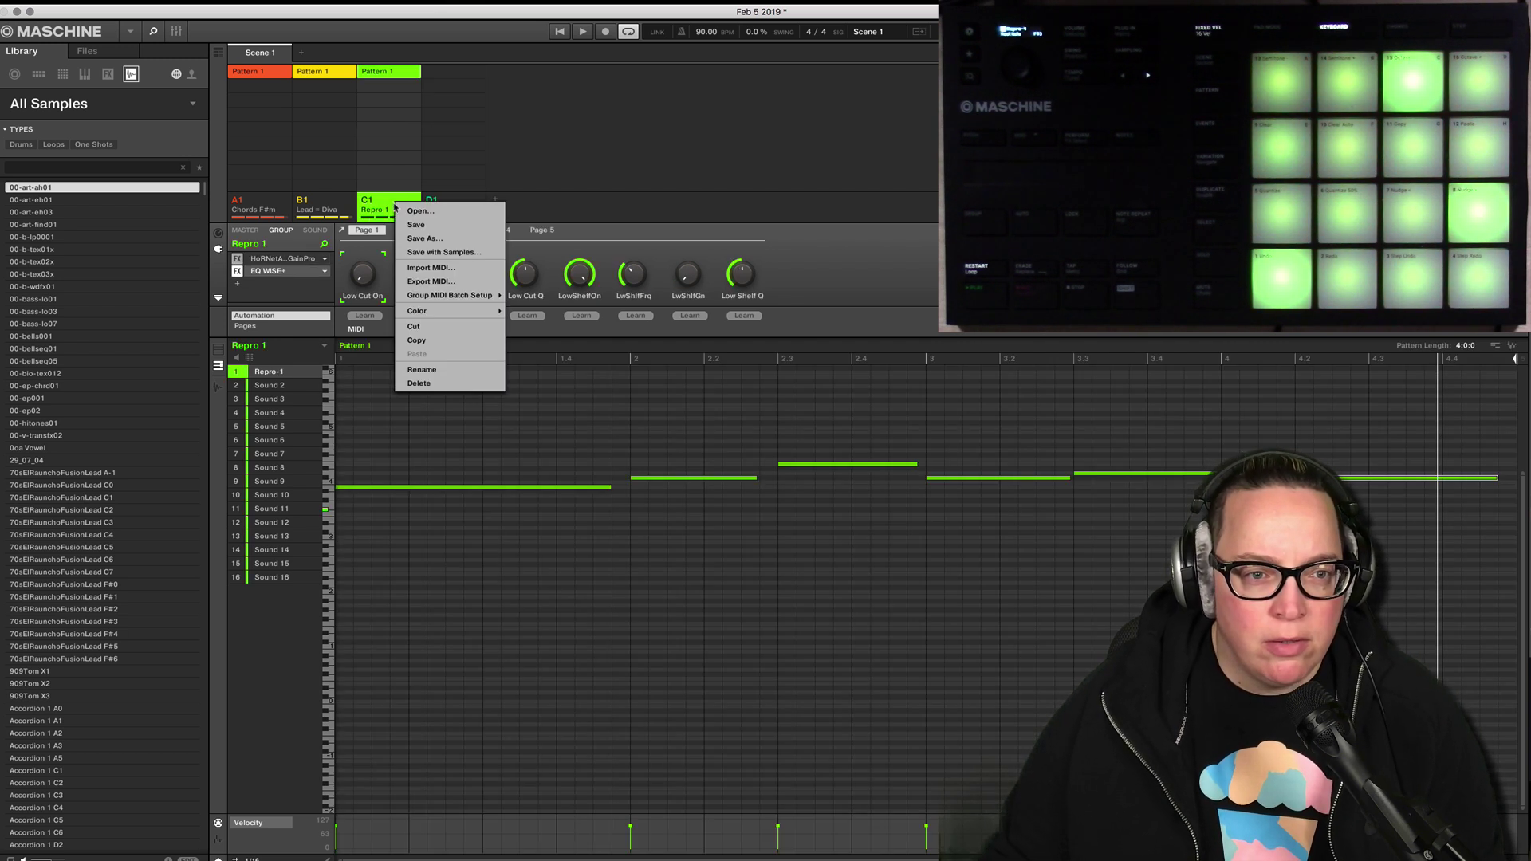
{"action": "left_click", "coordinate": [443, 340]}
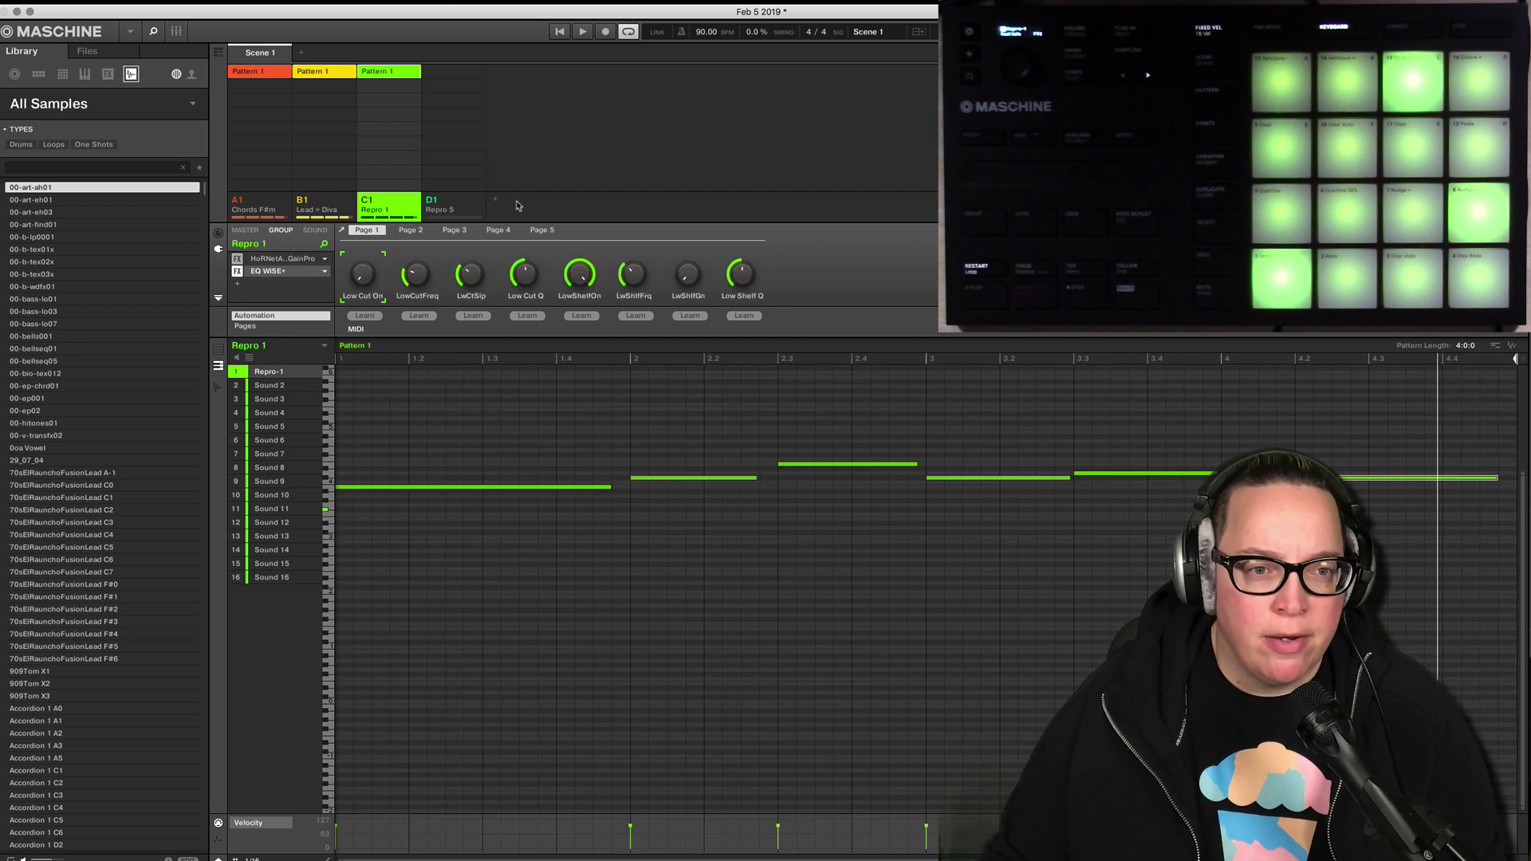
{"action": "left_click", "coordinate": [497, 204]}
{"action": "right_click", "coordinate": [509, 207]}
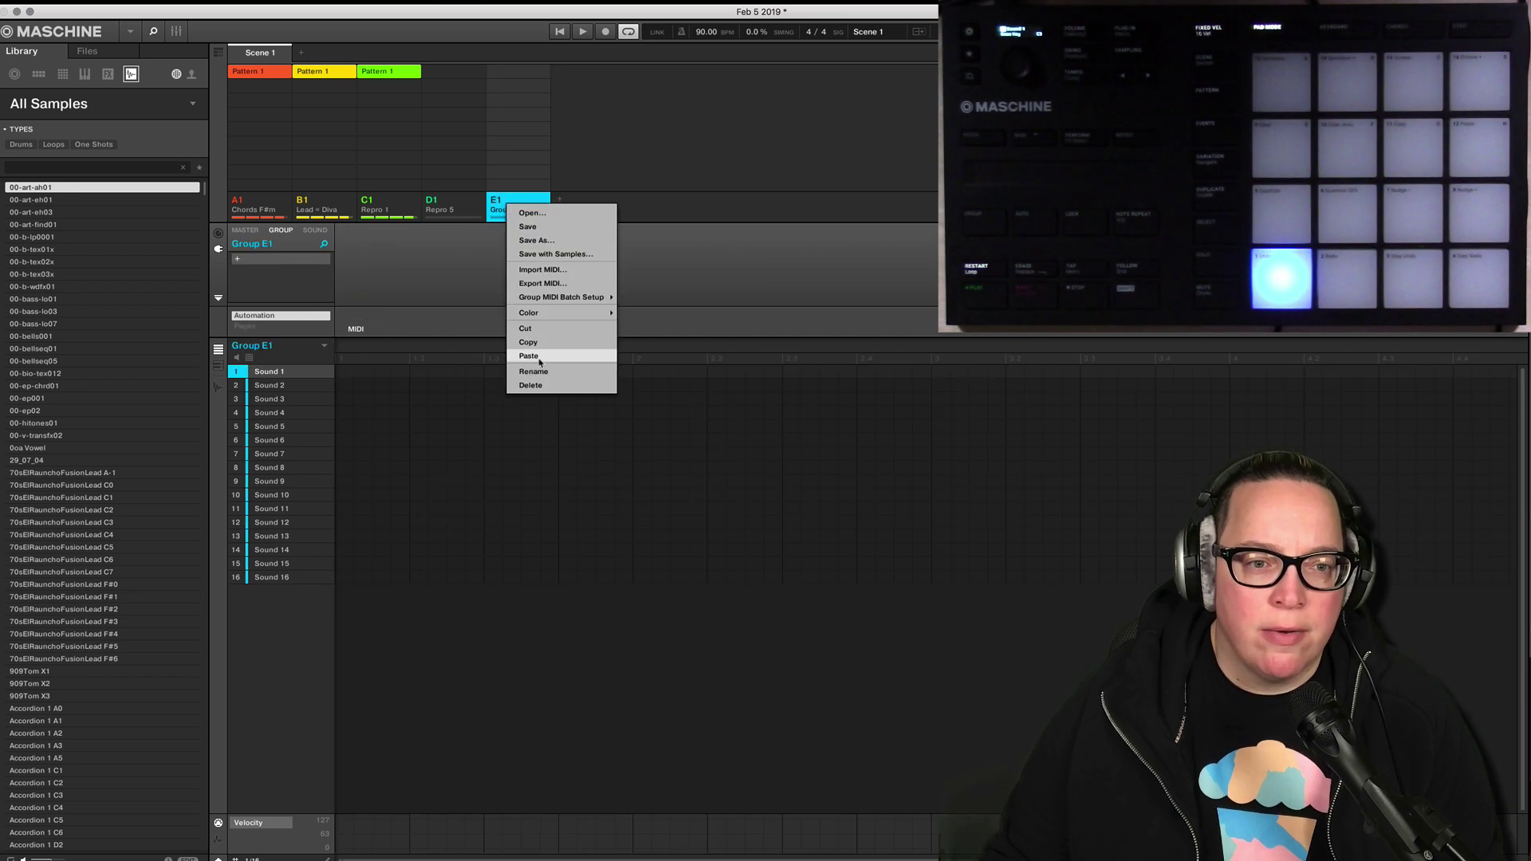
{"action": "left_click", "coordinate": [528, 356]}
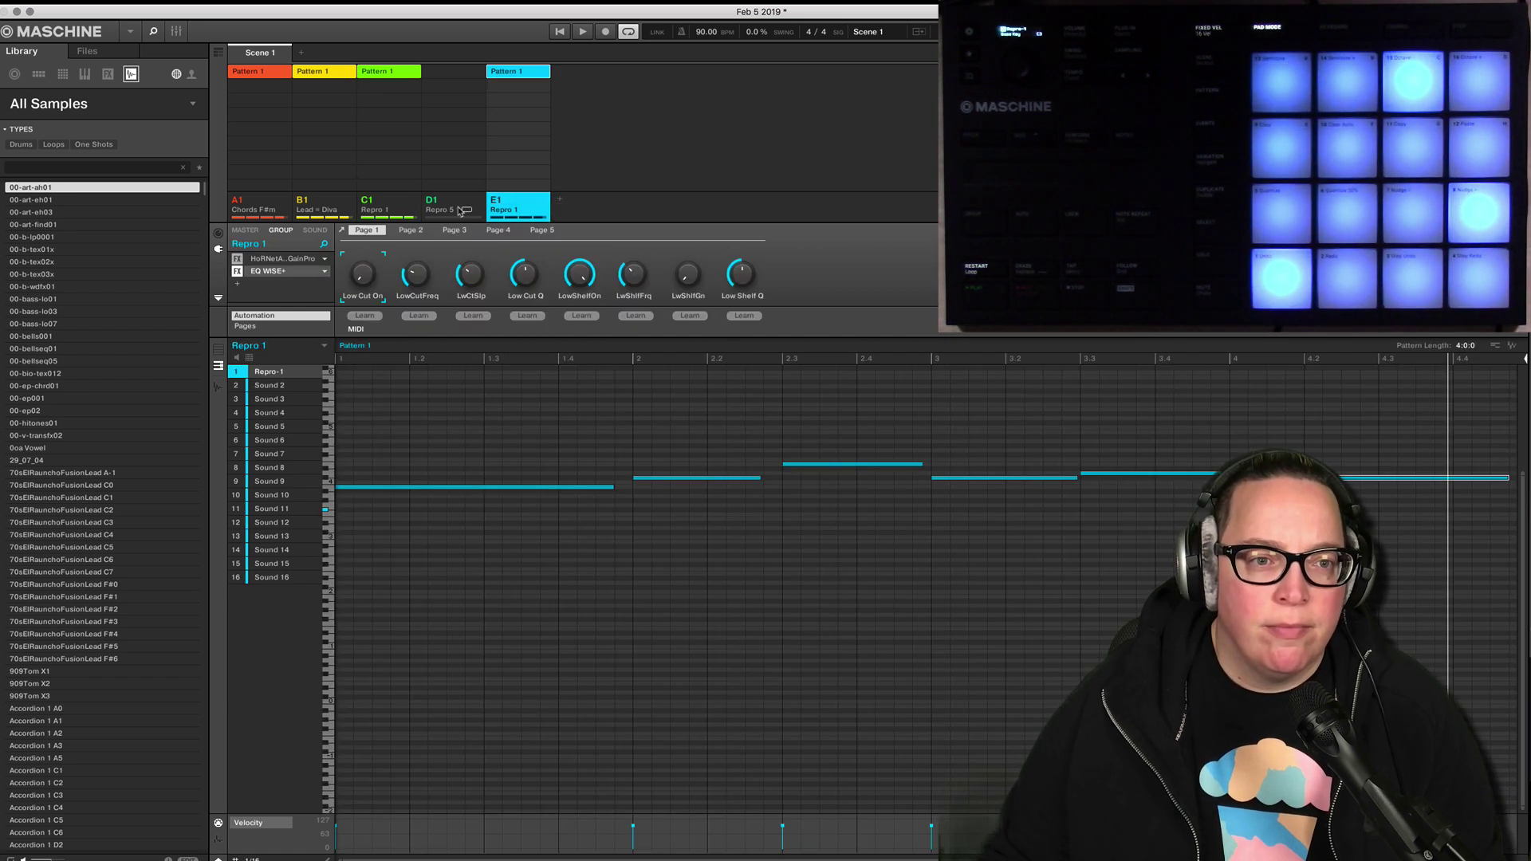
Move the copied group ahead of Repro 5 and delete all the notes in its pattern.
{"action": "left_click_drag", "start_coordinate": [437, 211], "coordinate": [437, 213]}
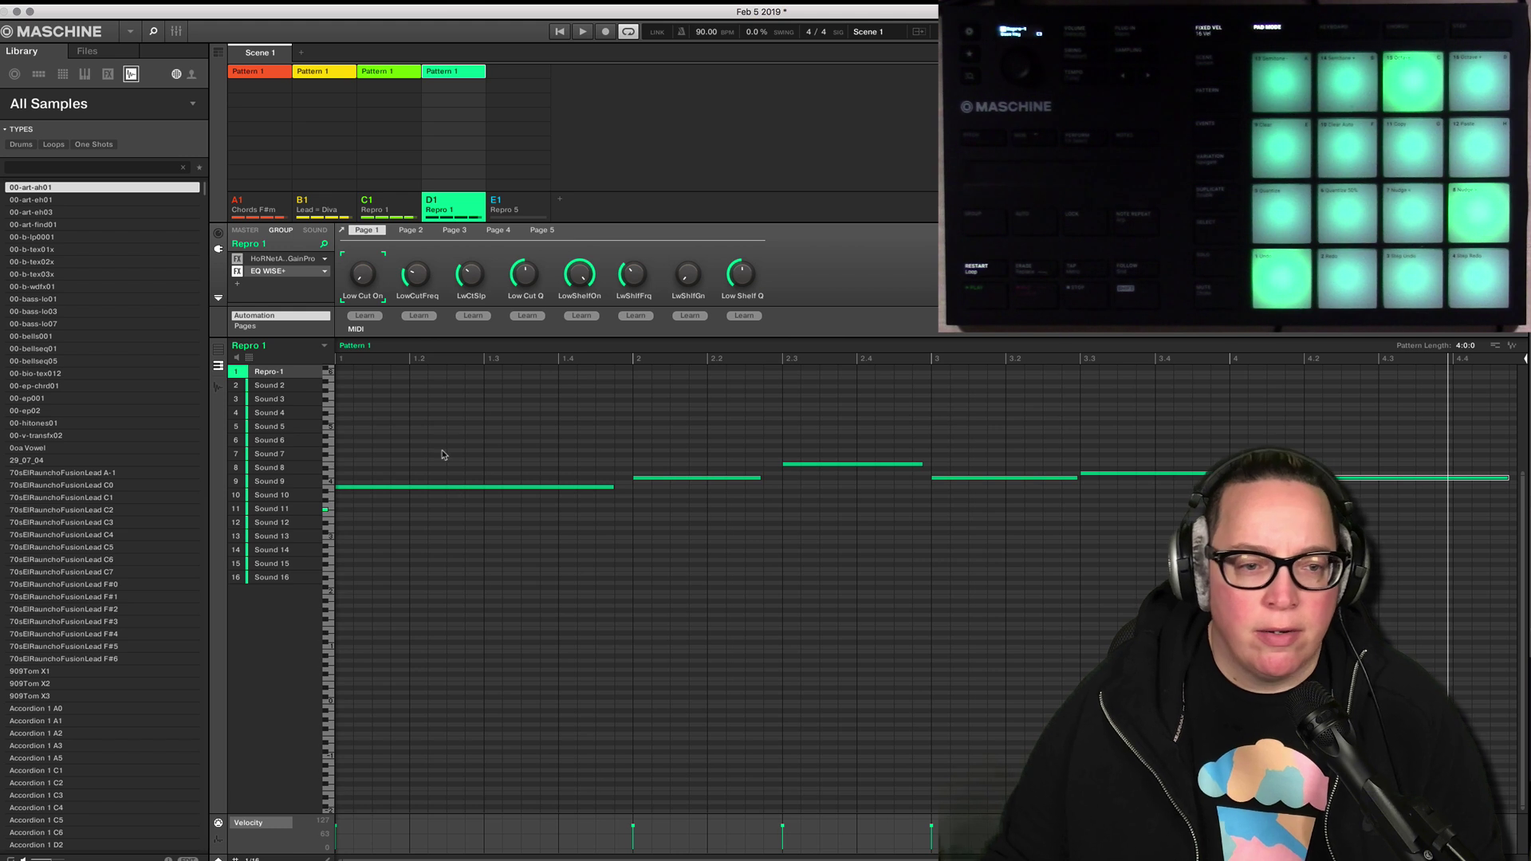
{"action": "key", "text": "super+a"}
{"action": "key", "text": "Delete"}
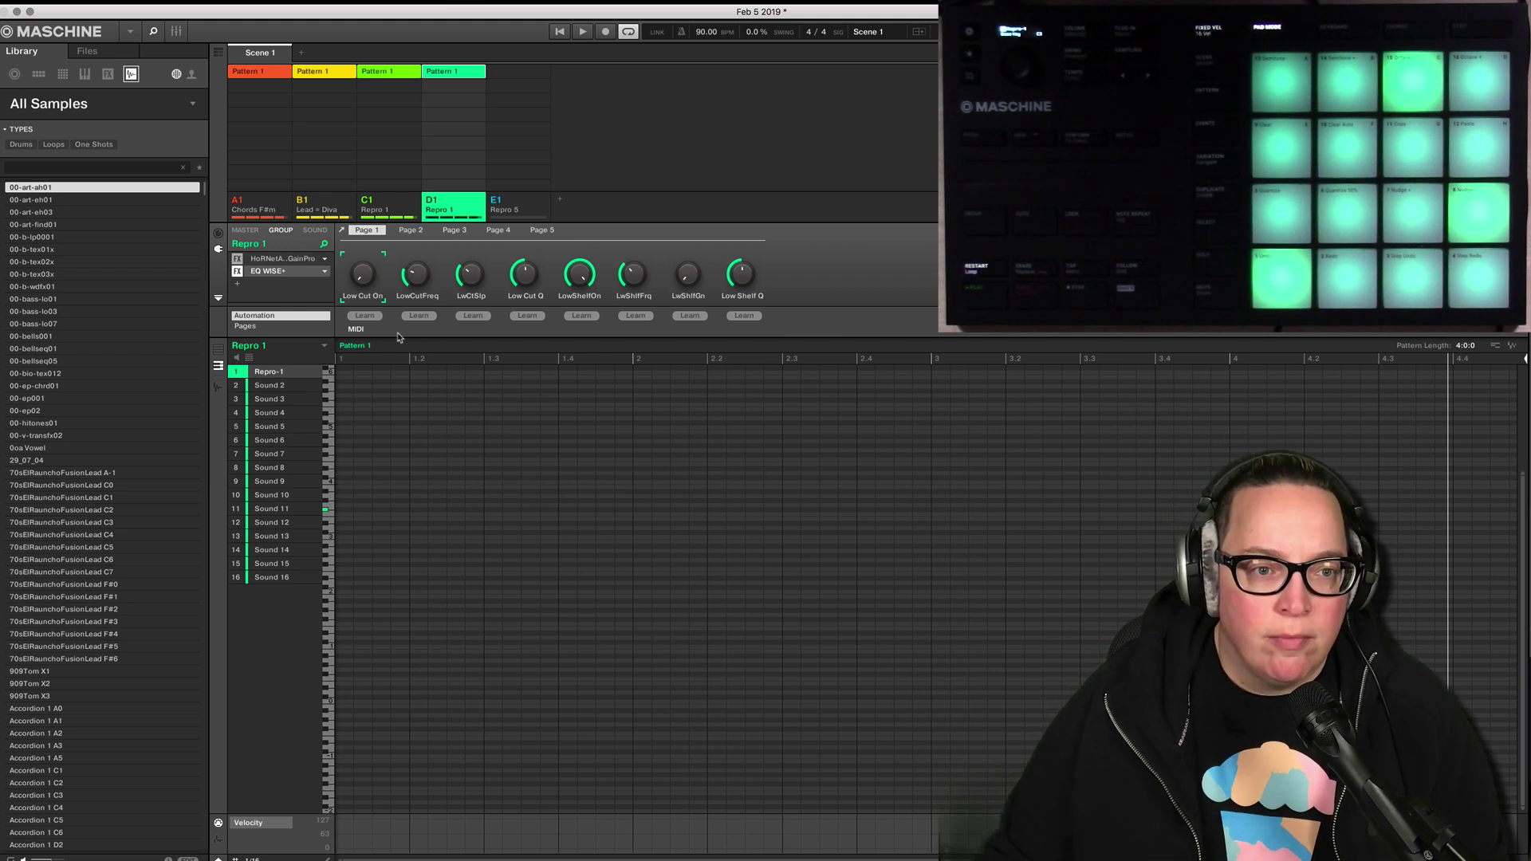
Rename the original group C1 to "Repro 1 Back" and select the duplicated Repro 1 group D1.
{"action": "left_click", "coordinate": [370, 212]}
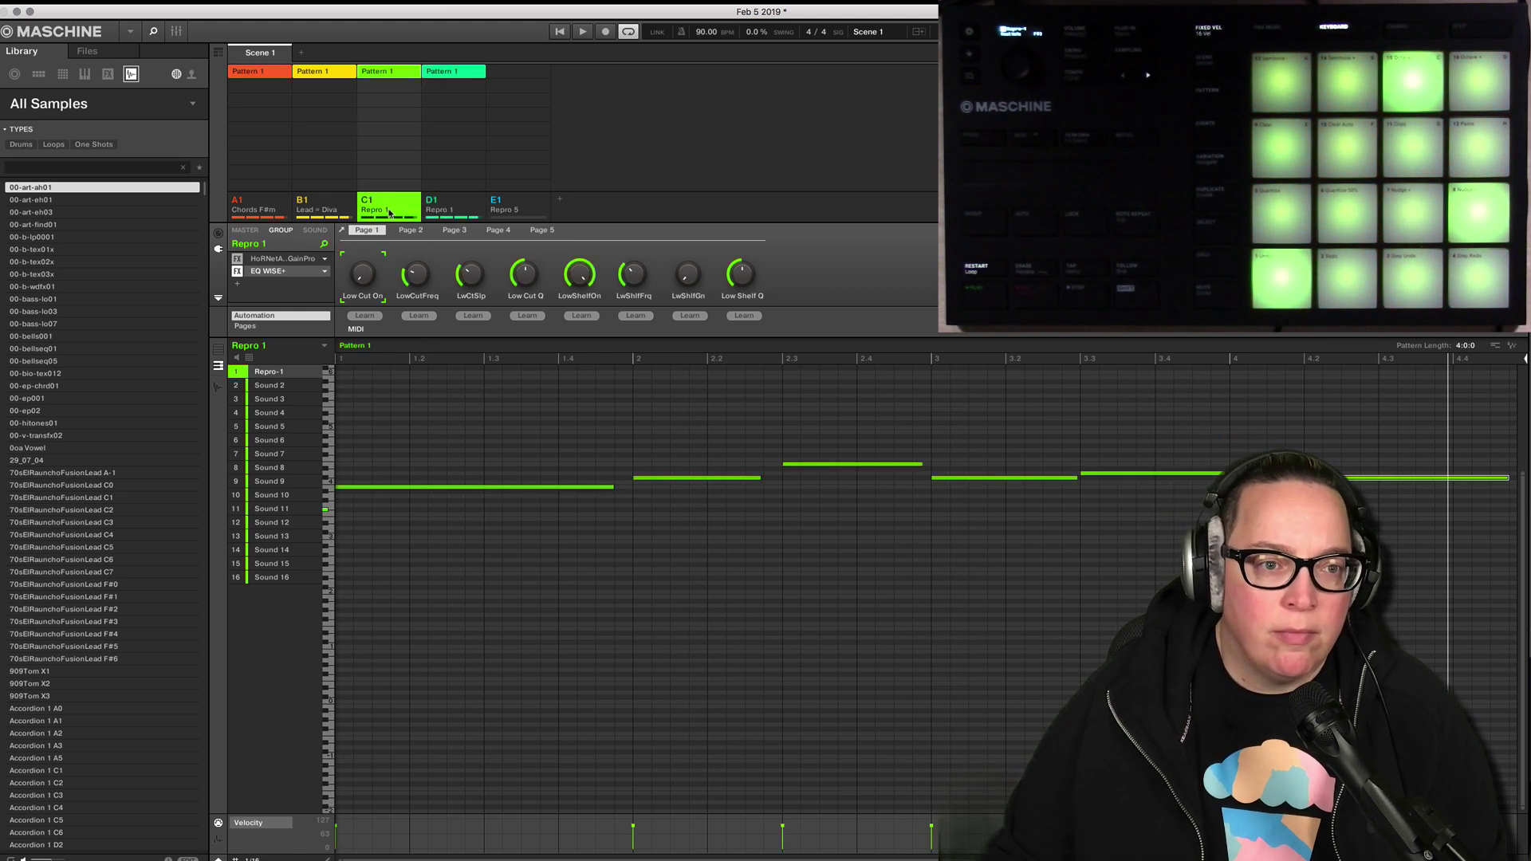
{"action": "type", "text": "Back"}
{"action": "key", "text": "Return"}
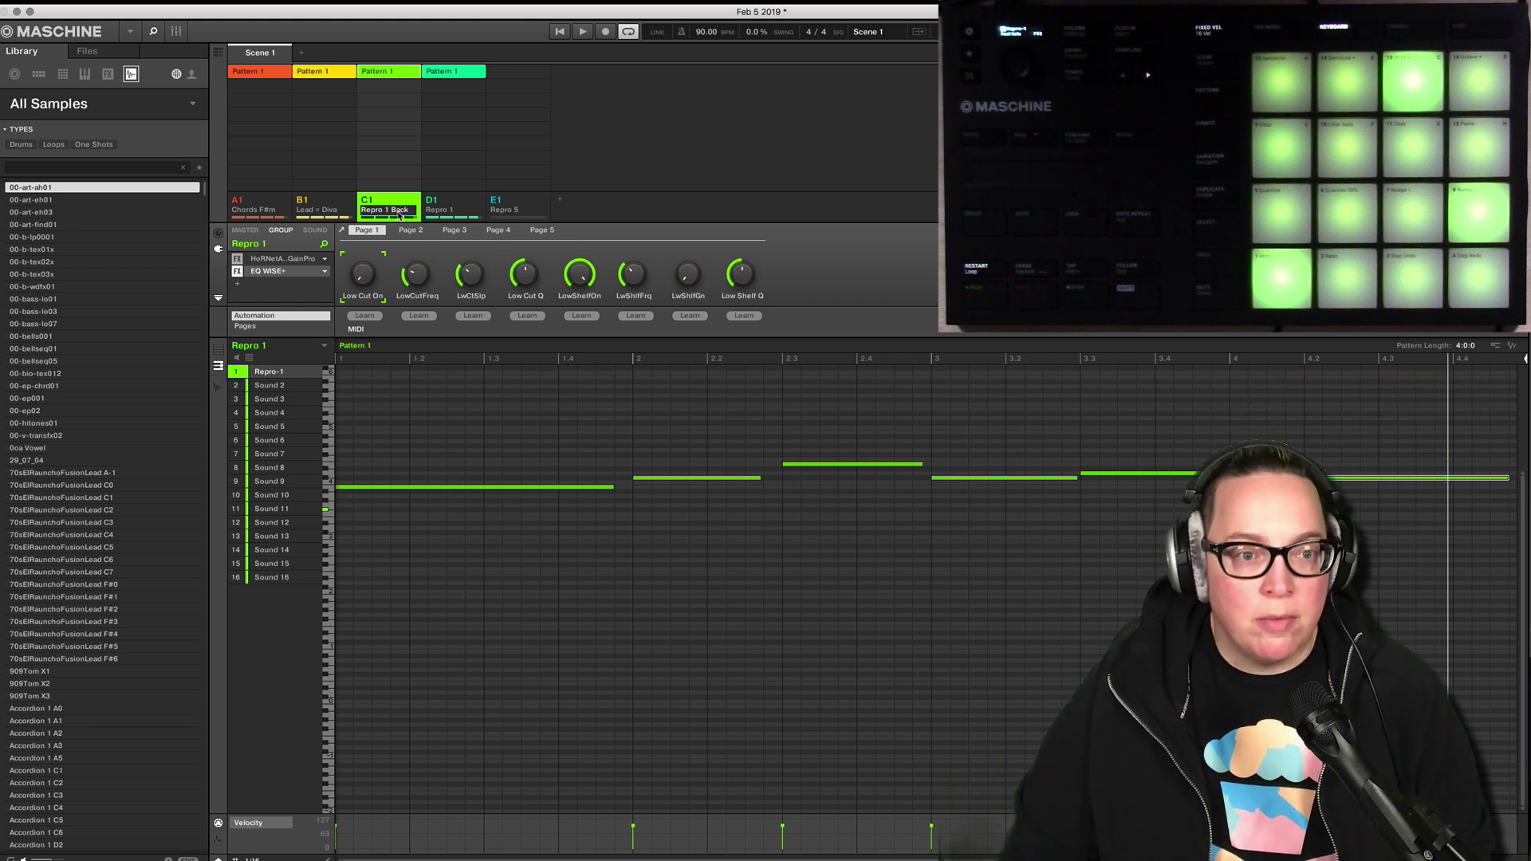
{"action": "left_click", "coordinate": [457, 210]}
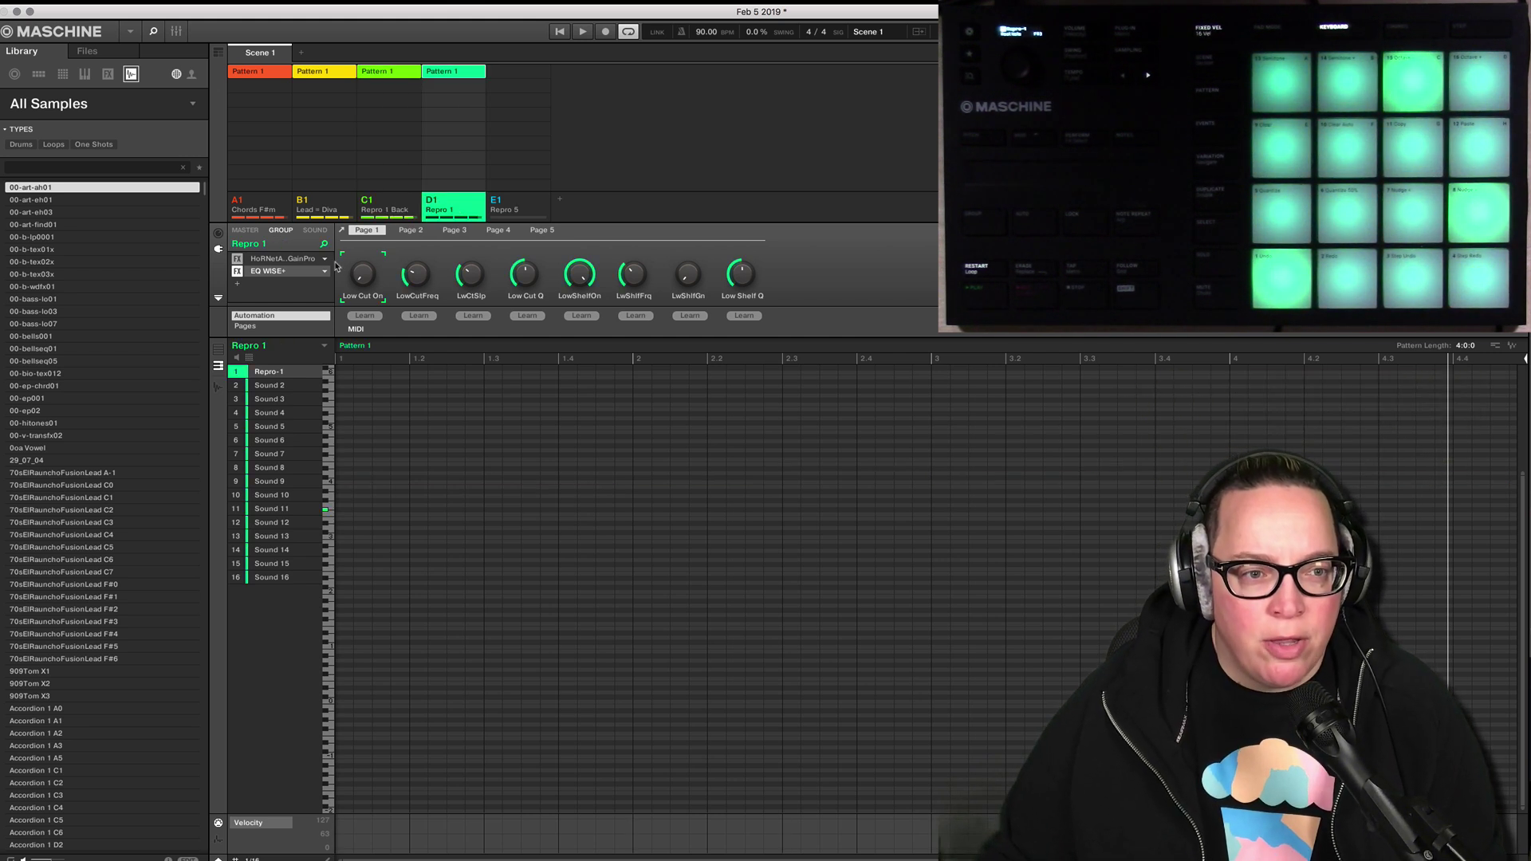
Open the duplicated group's Repro-1 instrument, reposition its window and load the EH Mountain Mist Sherpa Lead preset.
{"action": "left_click", "coordinate": [318, 232]}
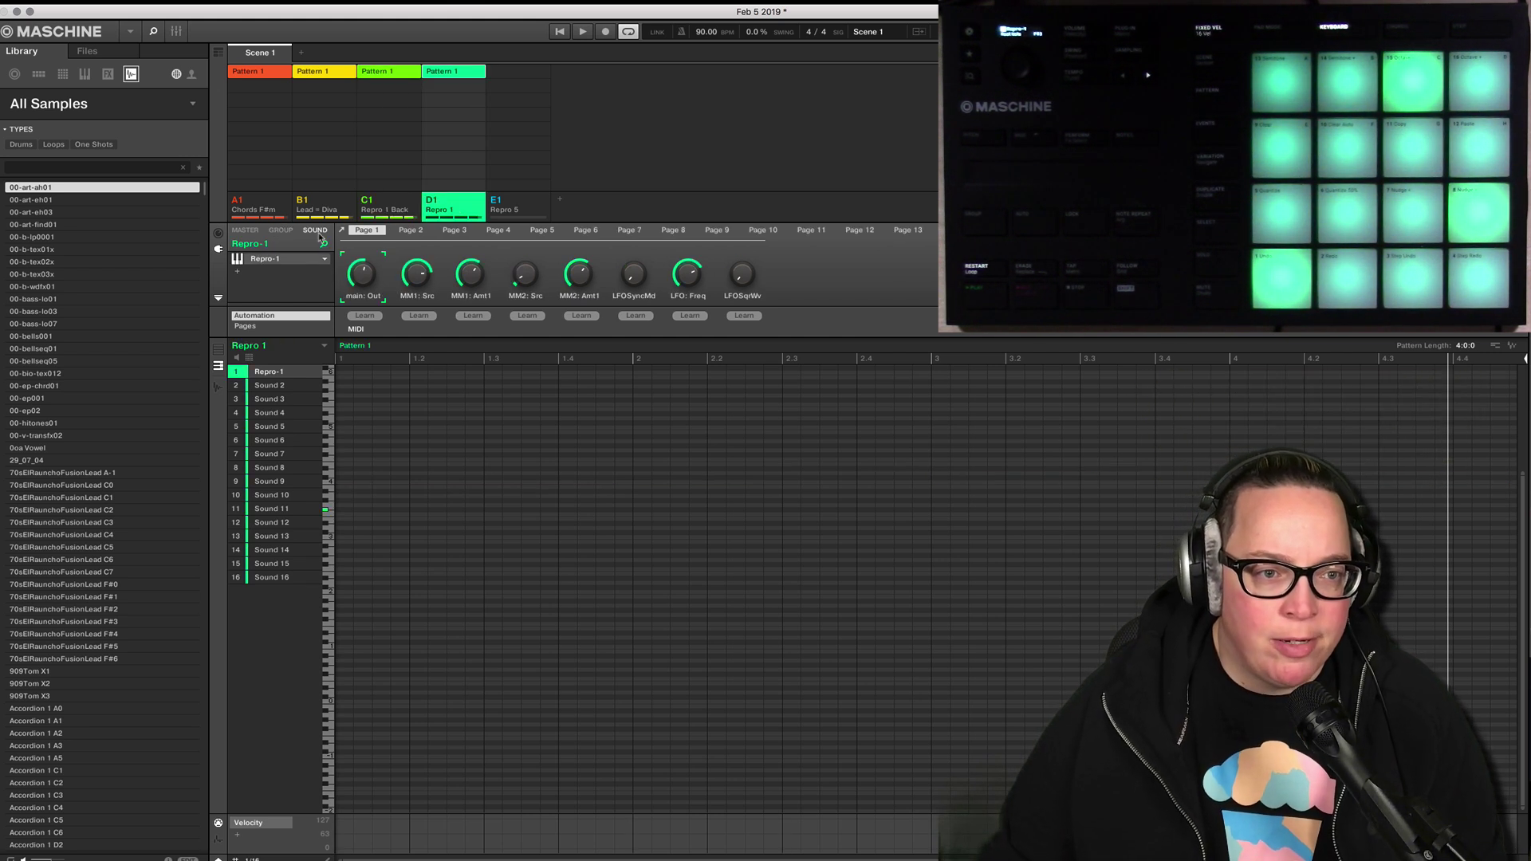
{"action": "left_click", "coordinate": [295, 262]}
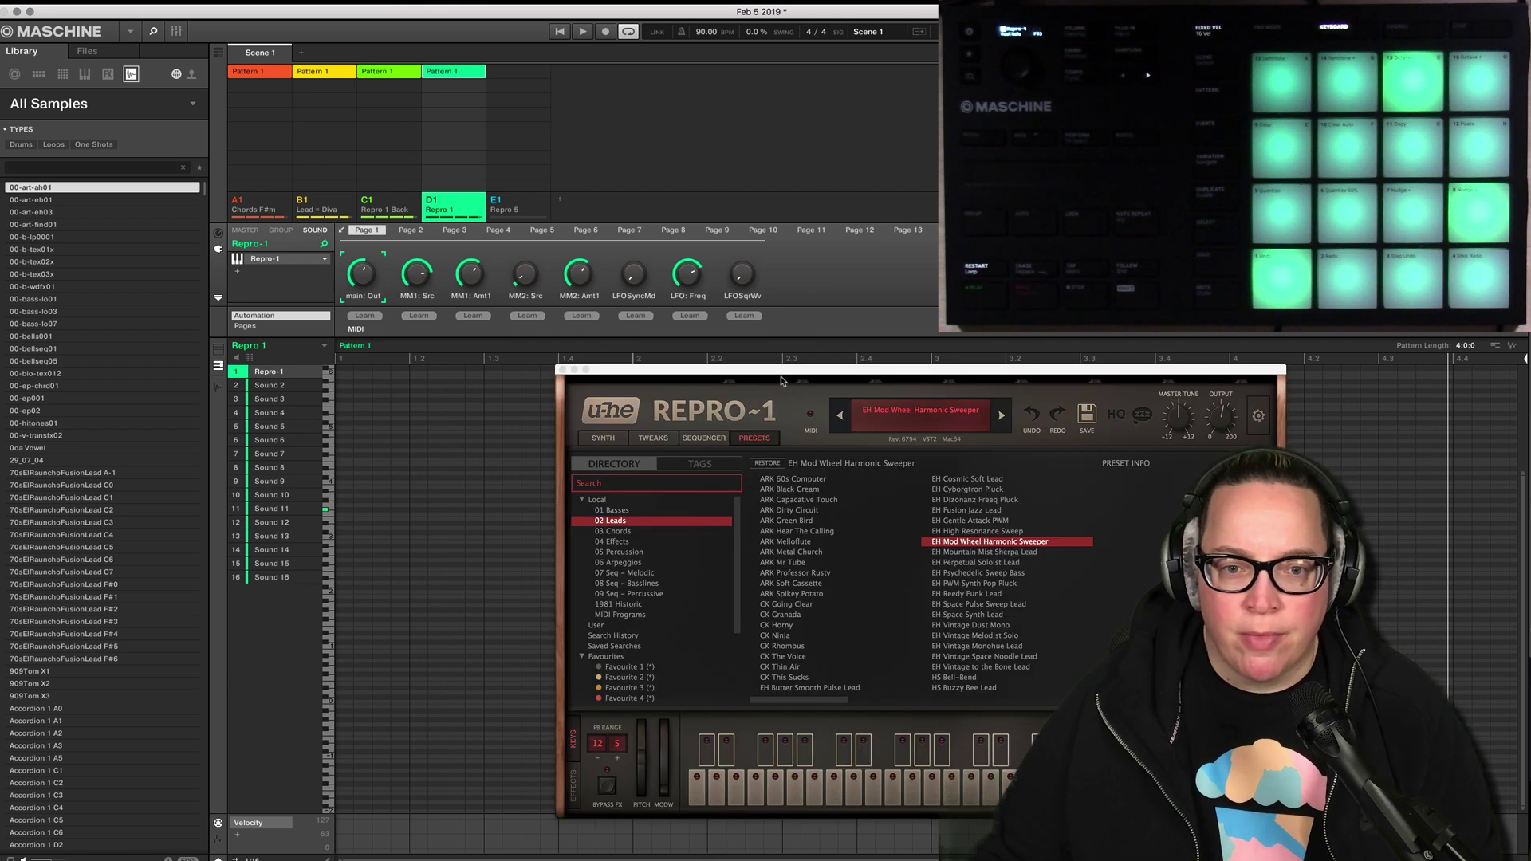
{"action": "left_click_drag", "start_coordinate": [781, 378], "coordinate": [678, 243]}
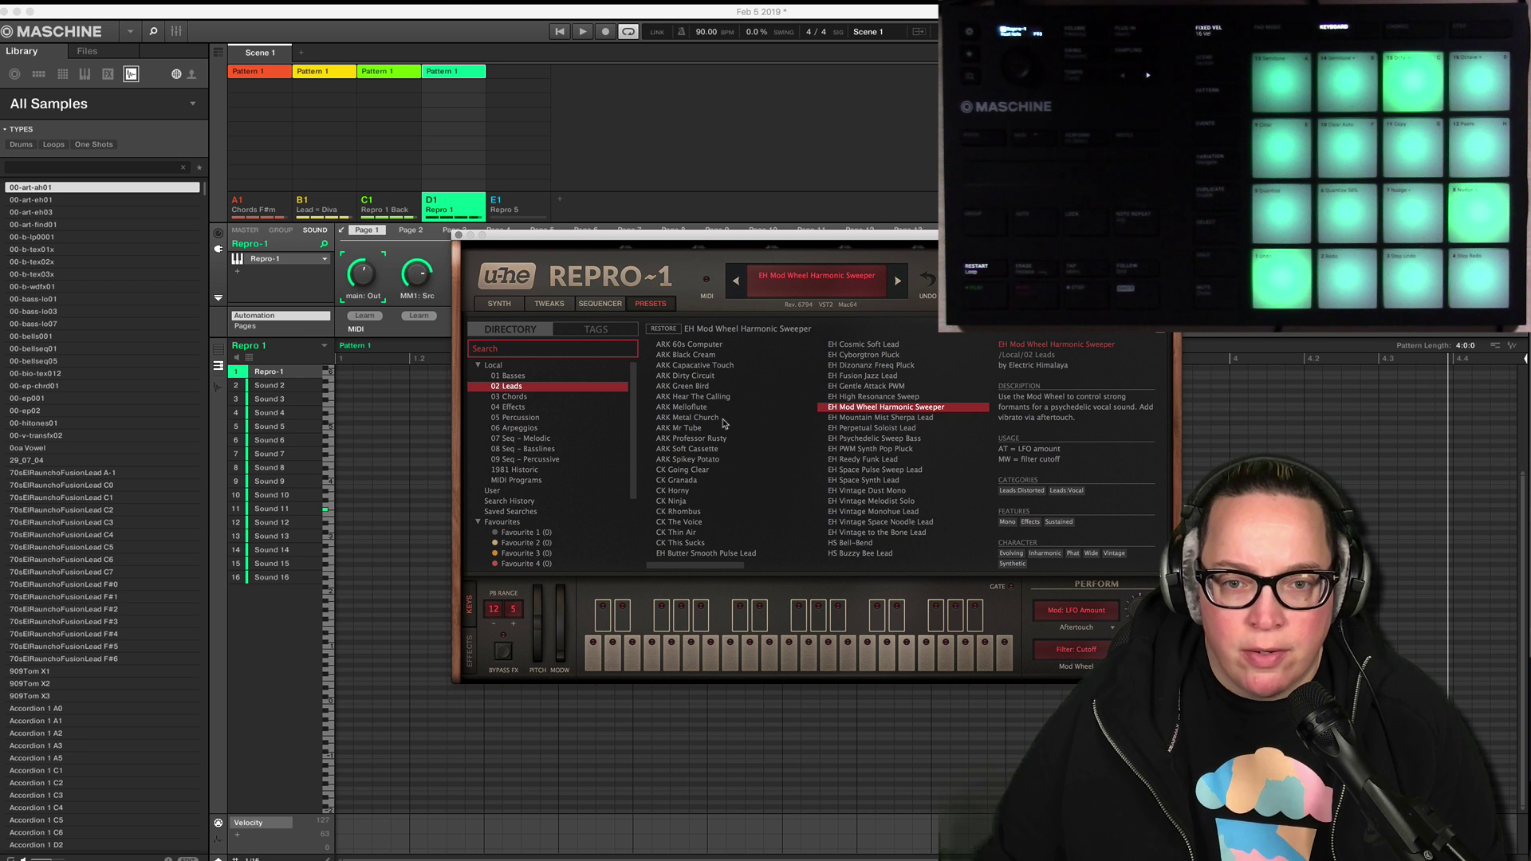
{"action": "left_click", "coordinate": [850, 419]}
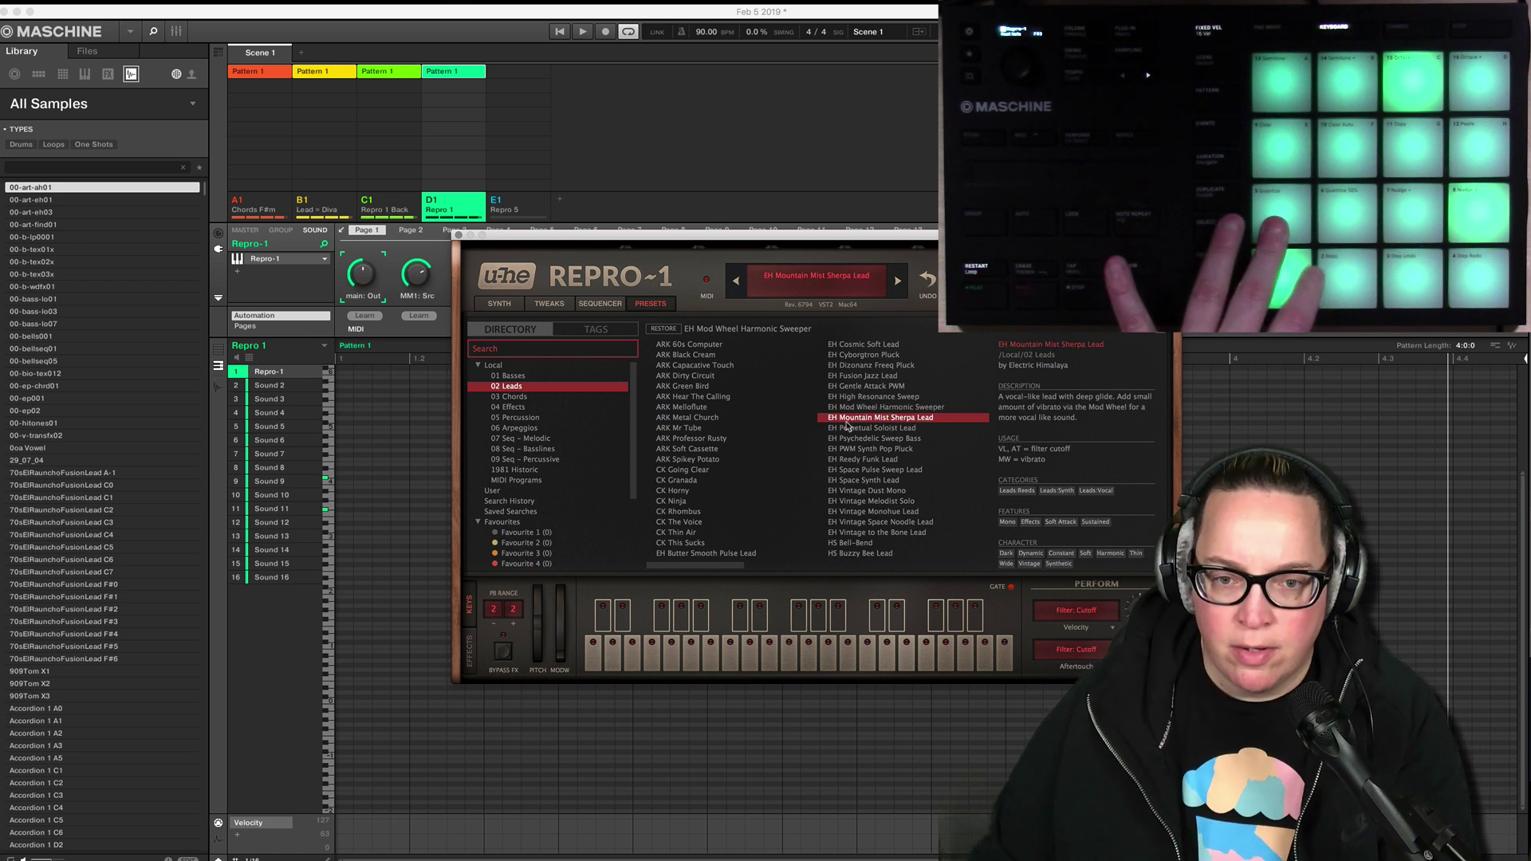
Restart the loop from the beginning and audition the lead presets from EH Perpetual Soloist Lead through EH Reedy Funk Lead.
{"action": "left_click", "coordinate": [557, 33]}
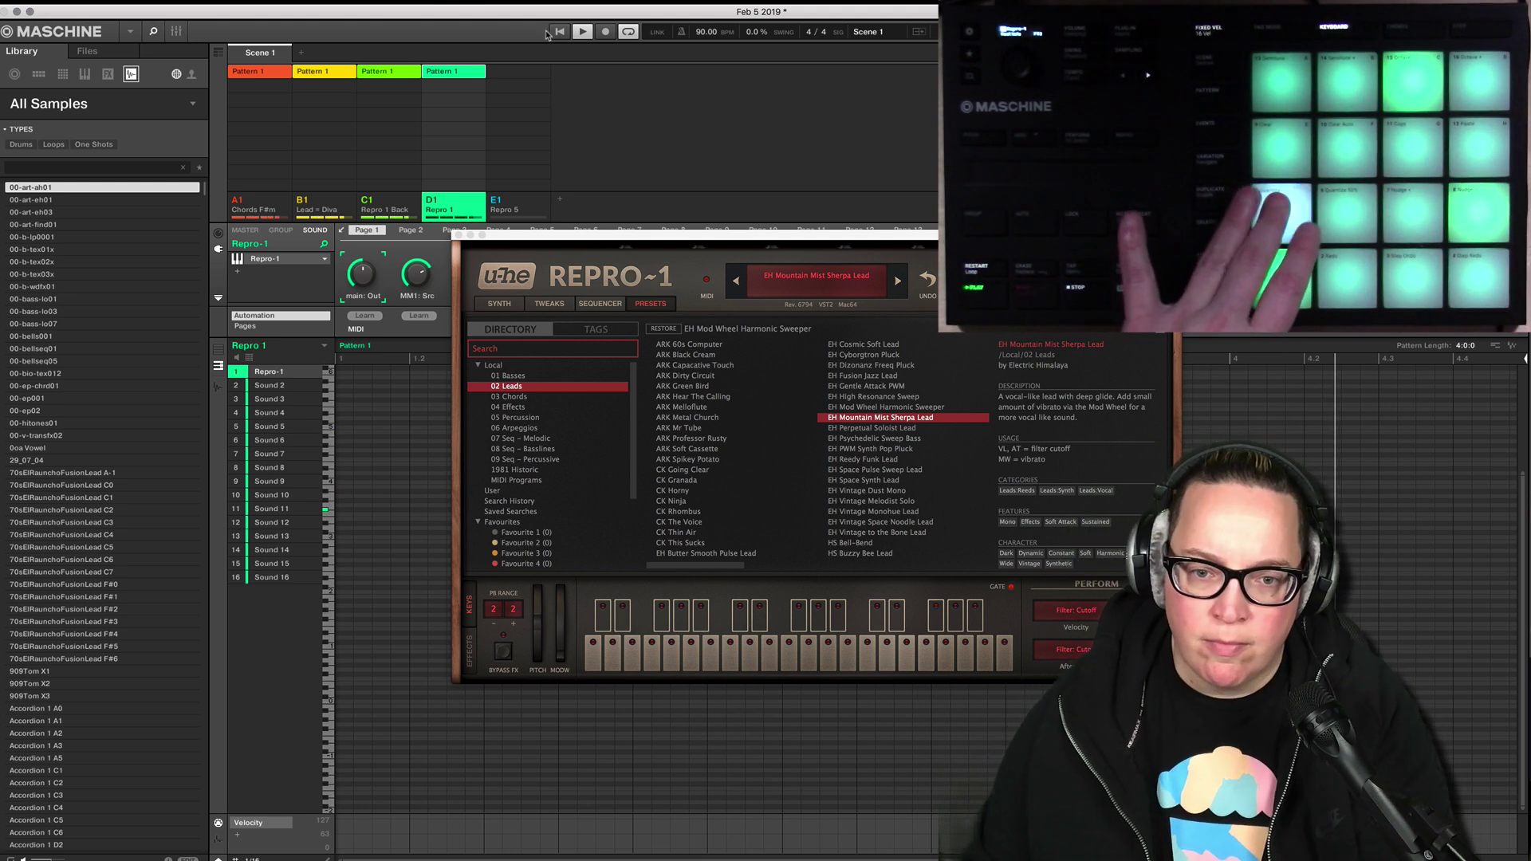
{"action": "left_click", "coordinate": [826, 431]}
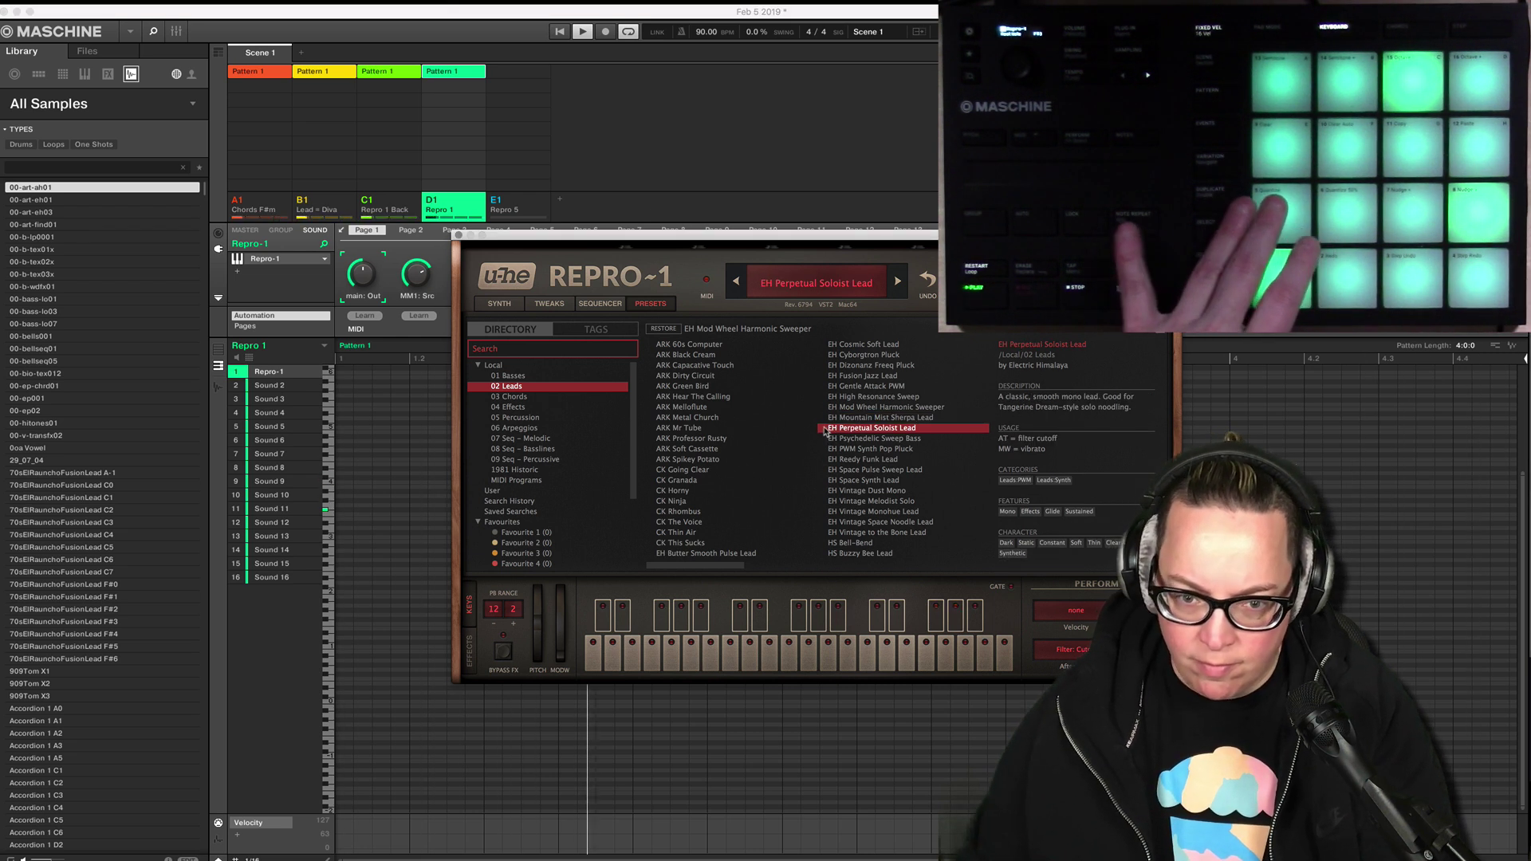
{"action": "left_click", "coordinate": [833, 439]}
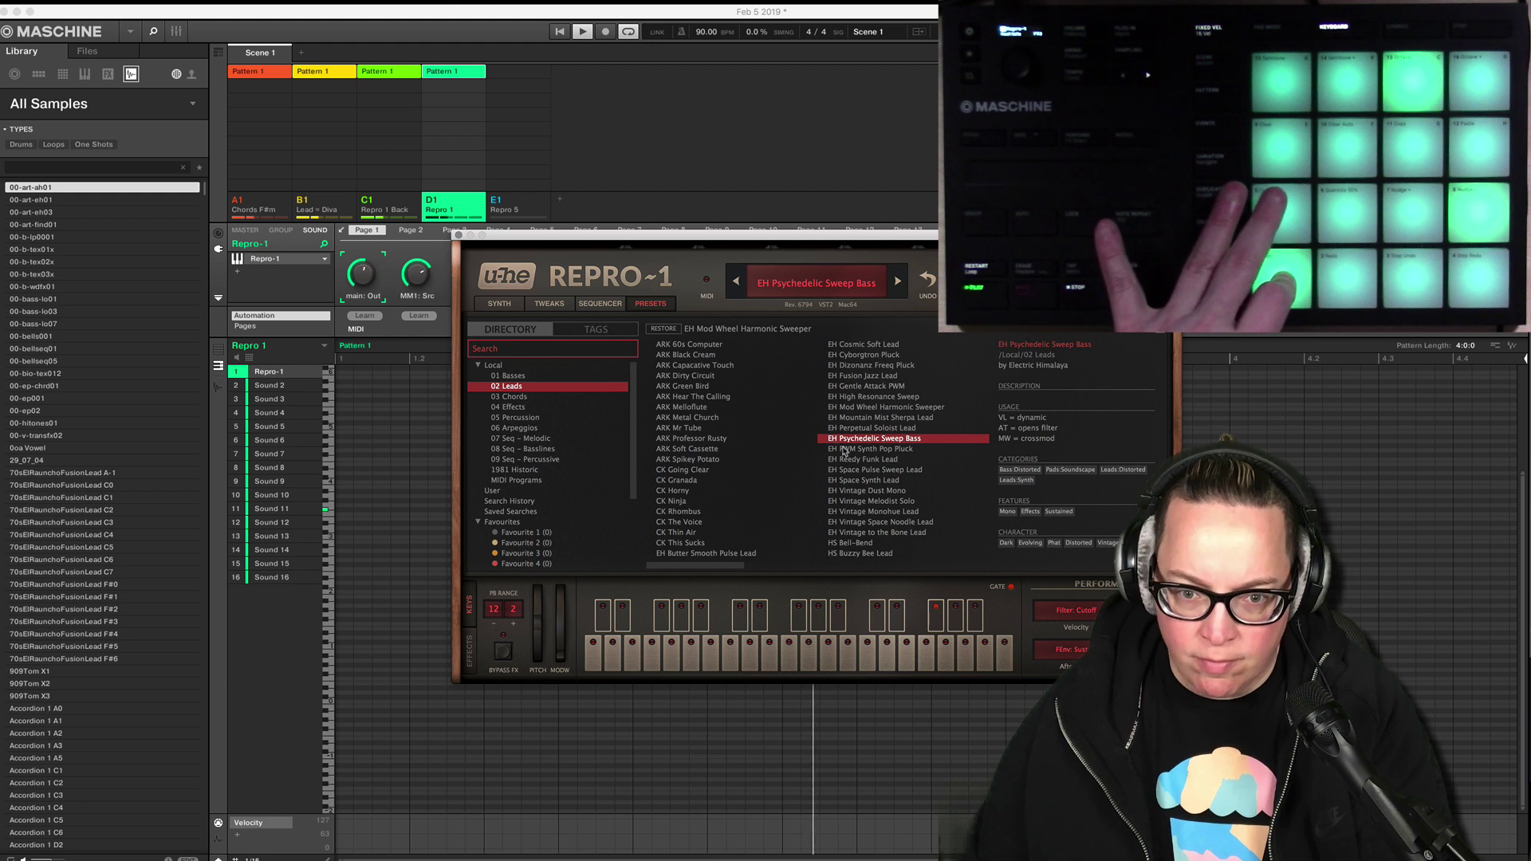
{"action": "left_click", "coordinate": [848, 449]}
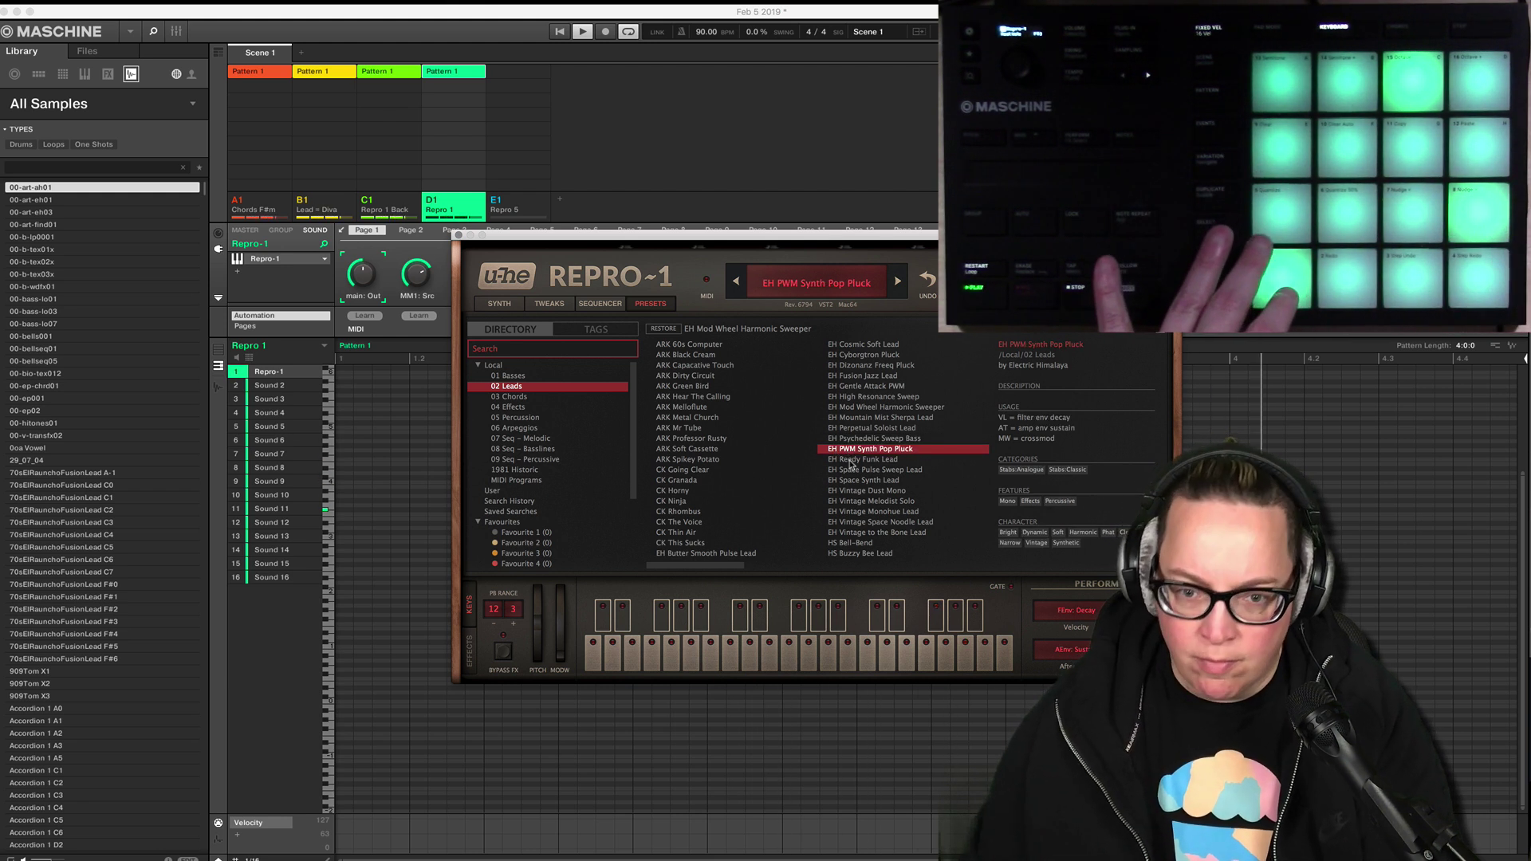
{"action": "left_click", "coordinate": [851, 461]}
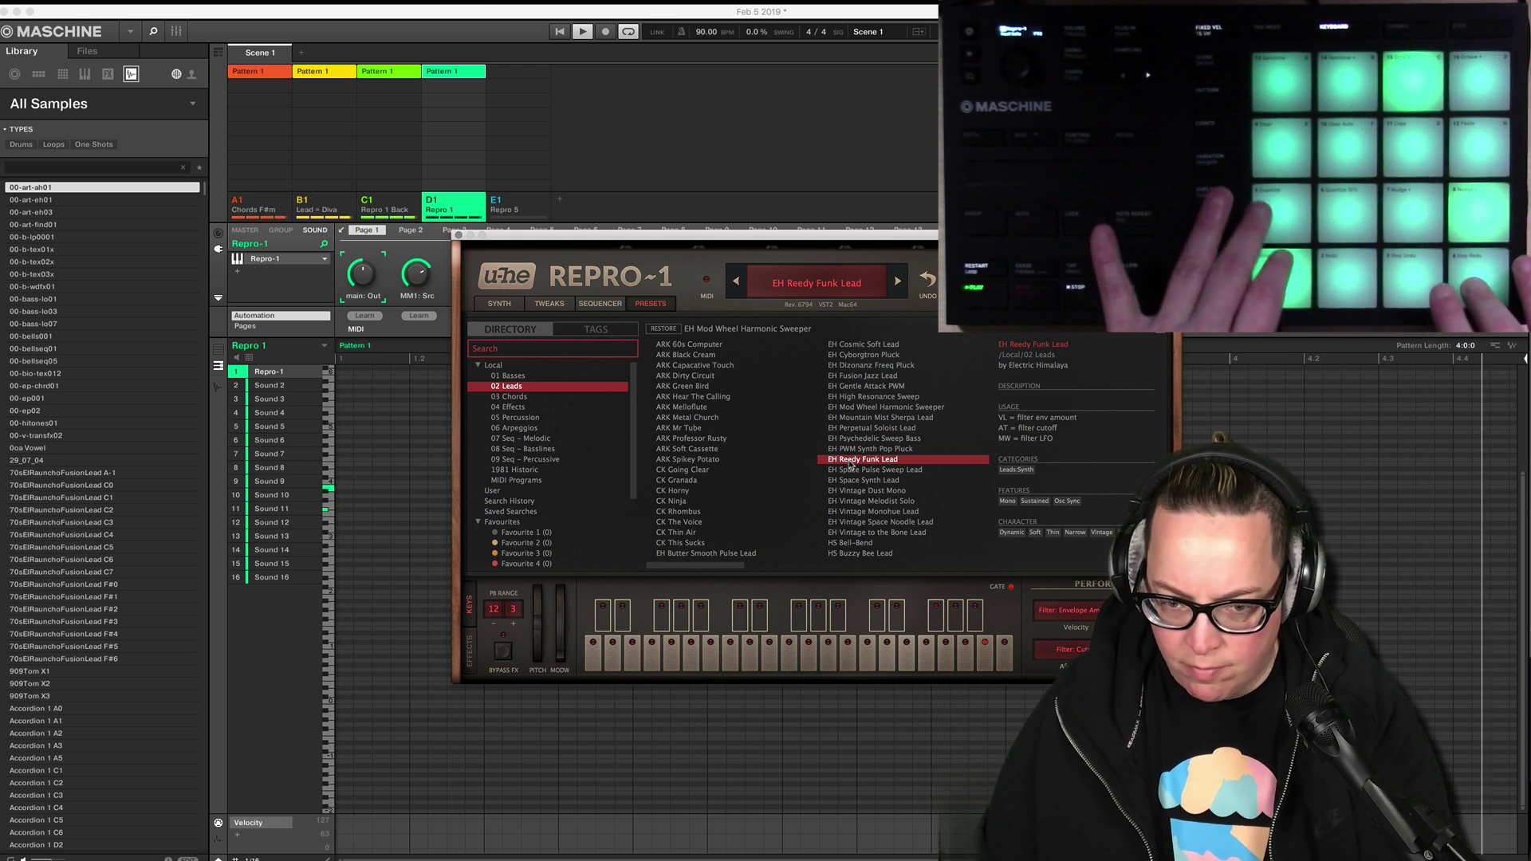
Compare the EH Space Synth Lead preset with EH Space Pulse Sweep Lead over the loop.
{"action": "left_click", "coordinate": [851, 481]}
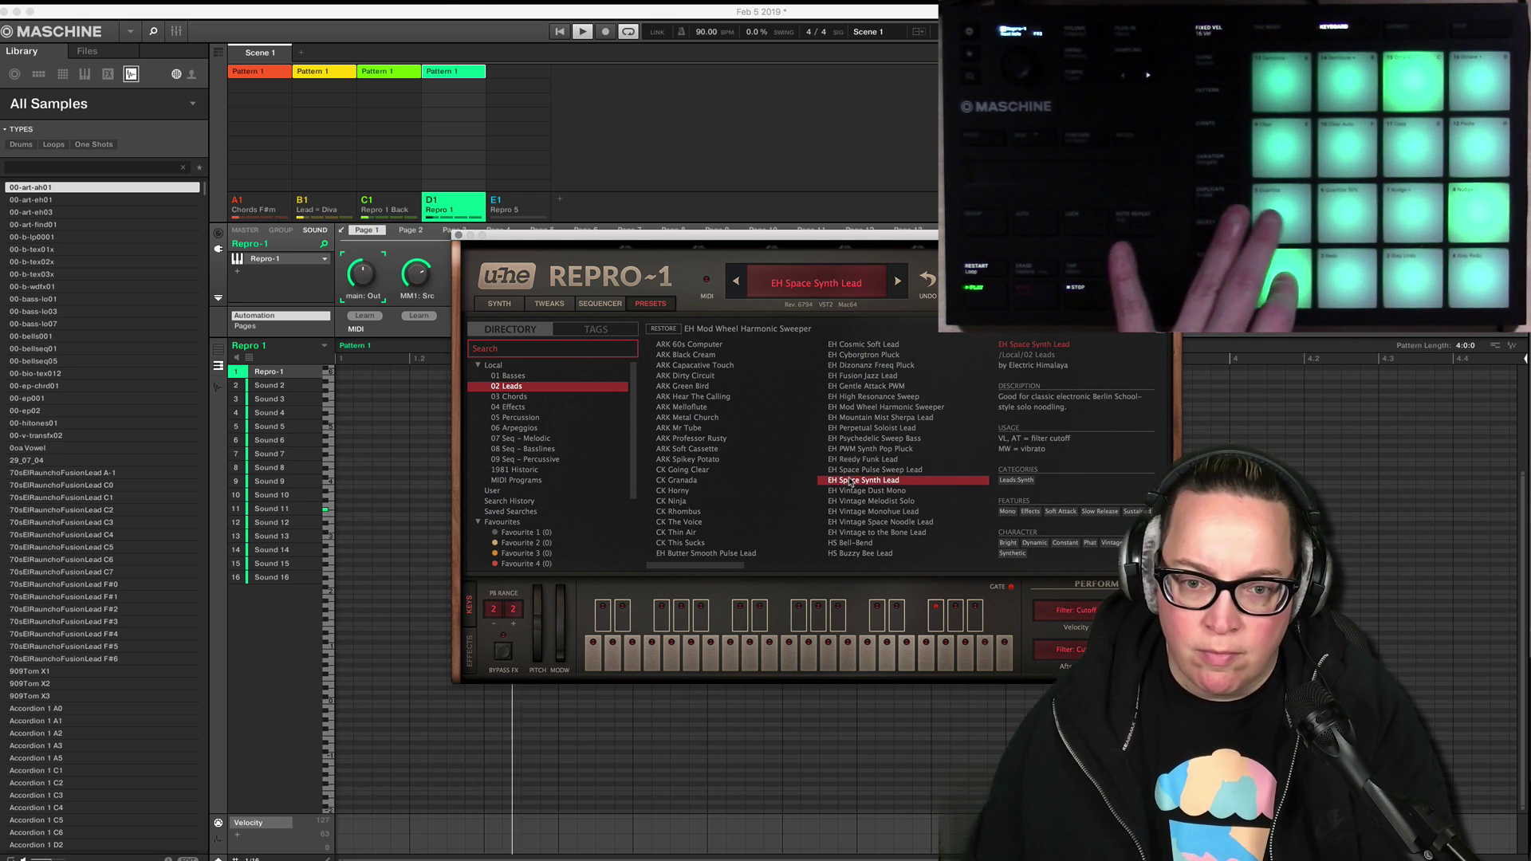
{"action": "left_click", "coordinate": [858, 471]}
{"action": "left_click", "coordinate": [862, 481]}
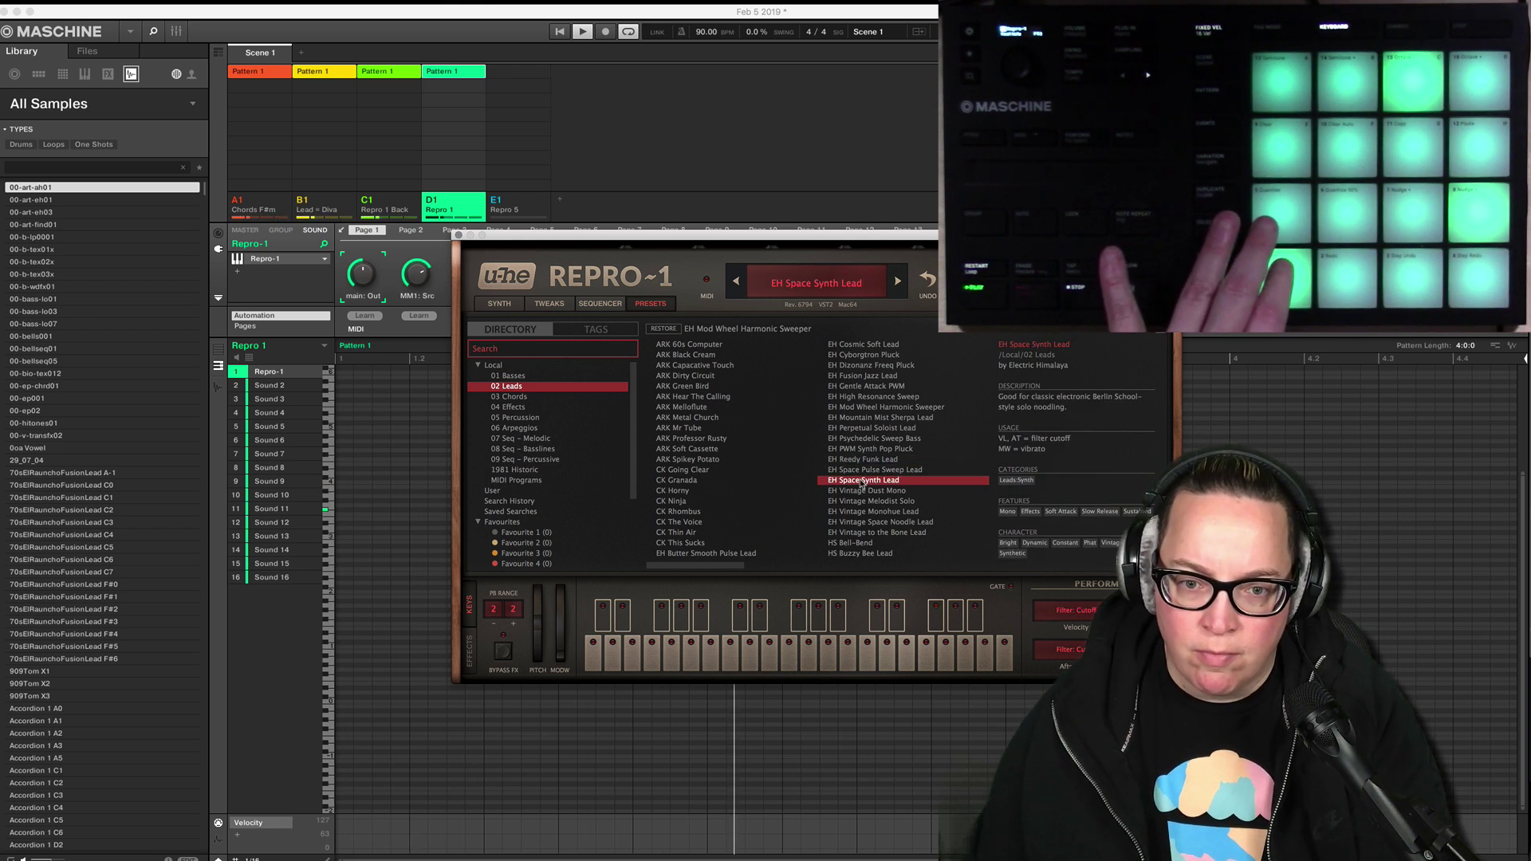
Audition the lead presets from EH Vintage Dust Mono through HS Buzzy Bee Lead over the loop.
{"action": "left_click", "coordinate": [863, 492]}
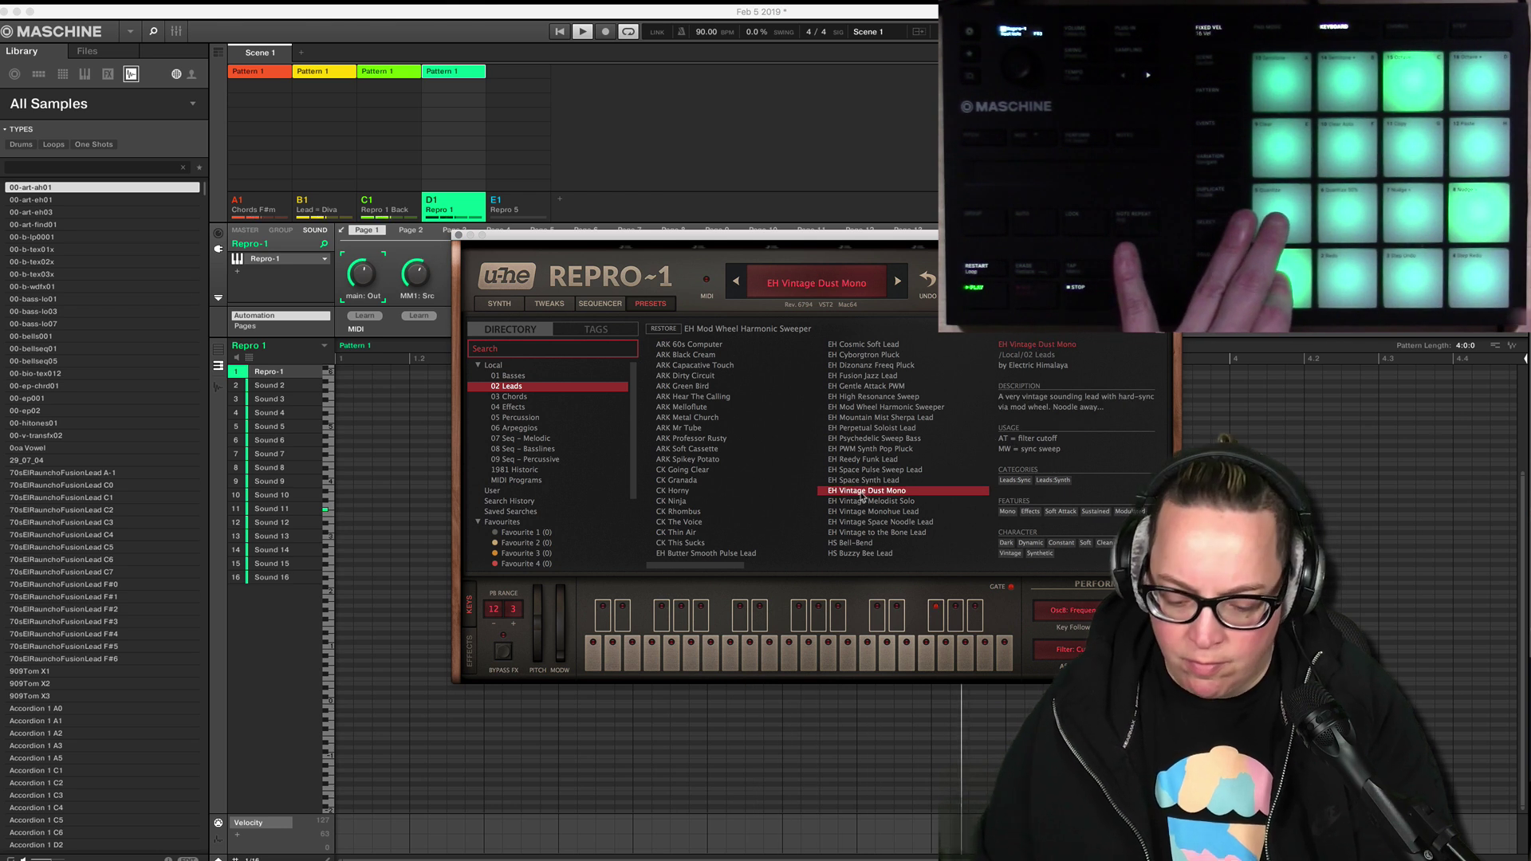
{"action": "left_click", "coordinate": [856, 501]}
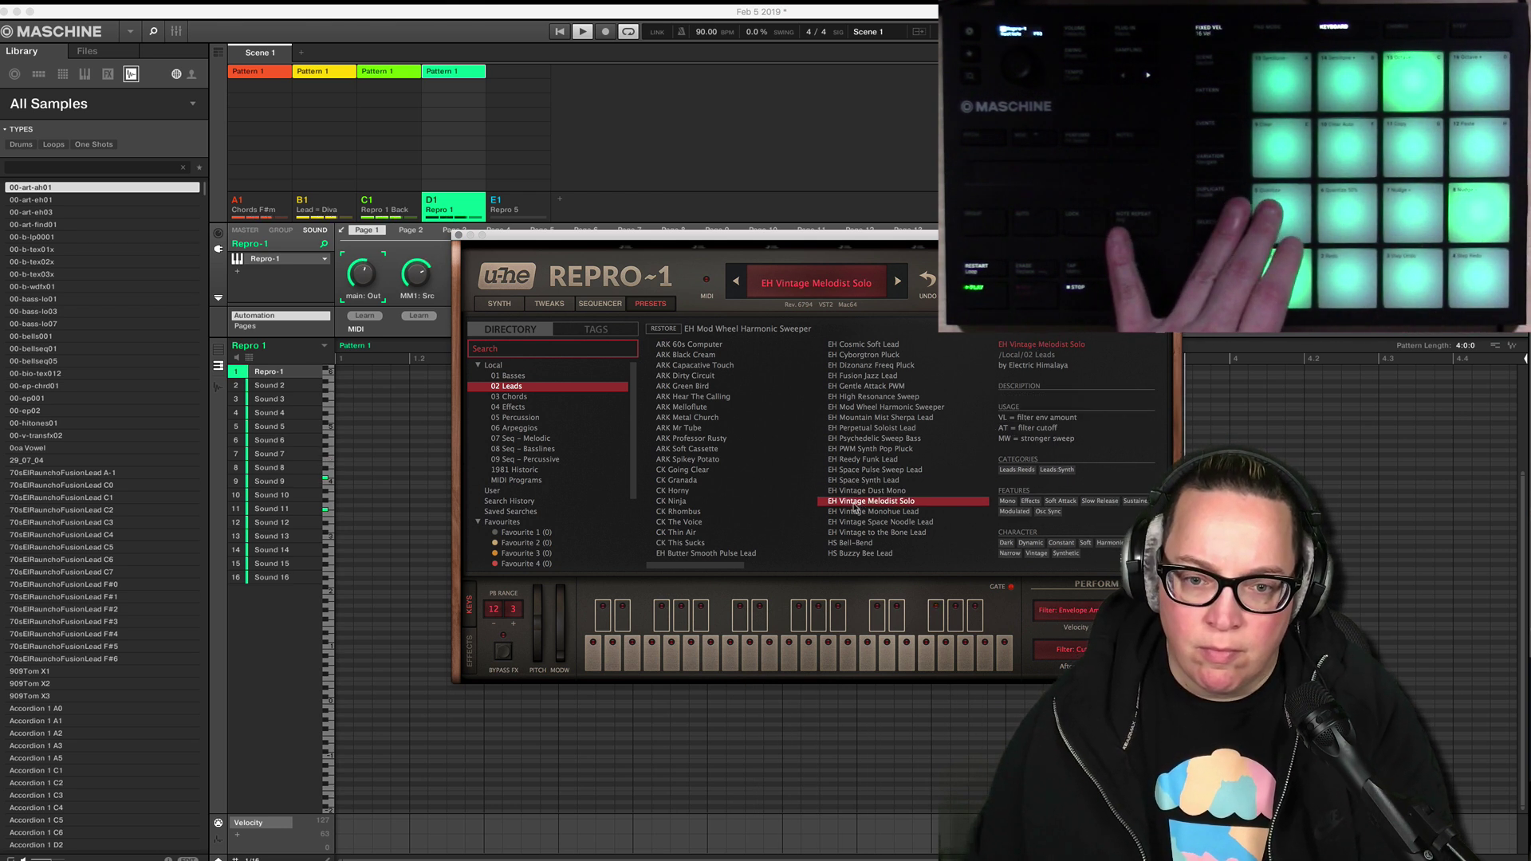
{"action": "left_click", "coordinate": [858, 511]}
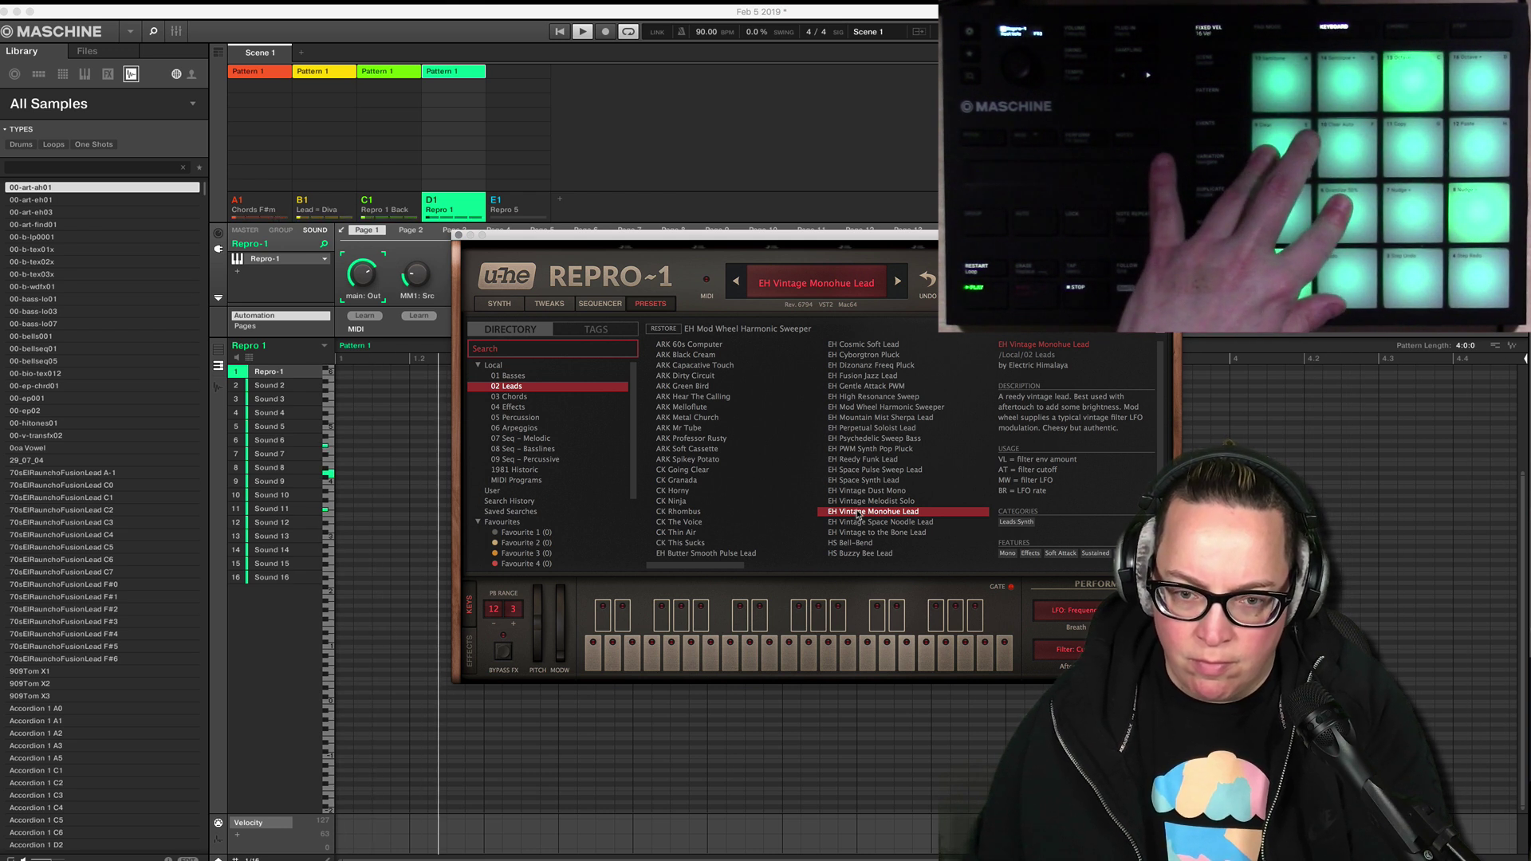
{"action": "left_click", "coordinate": [863, 523]}
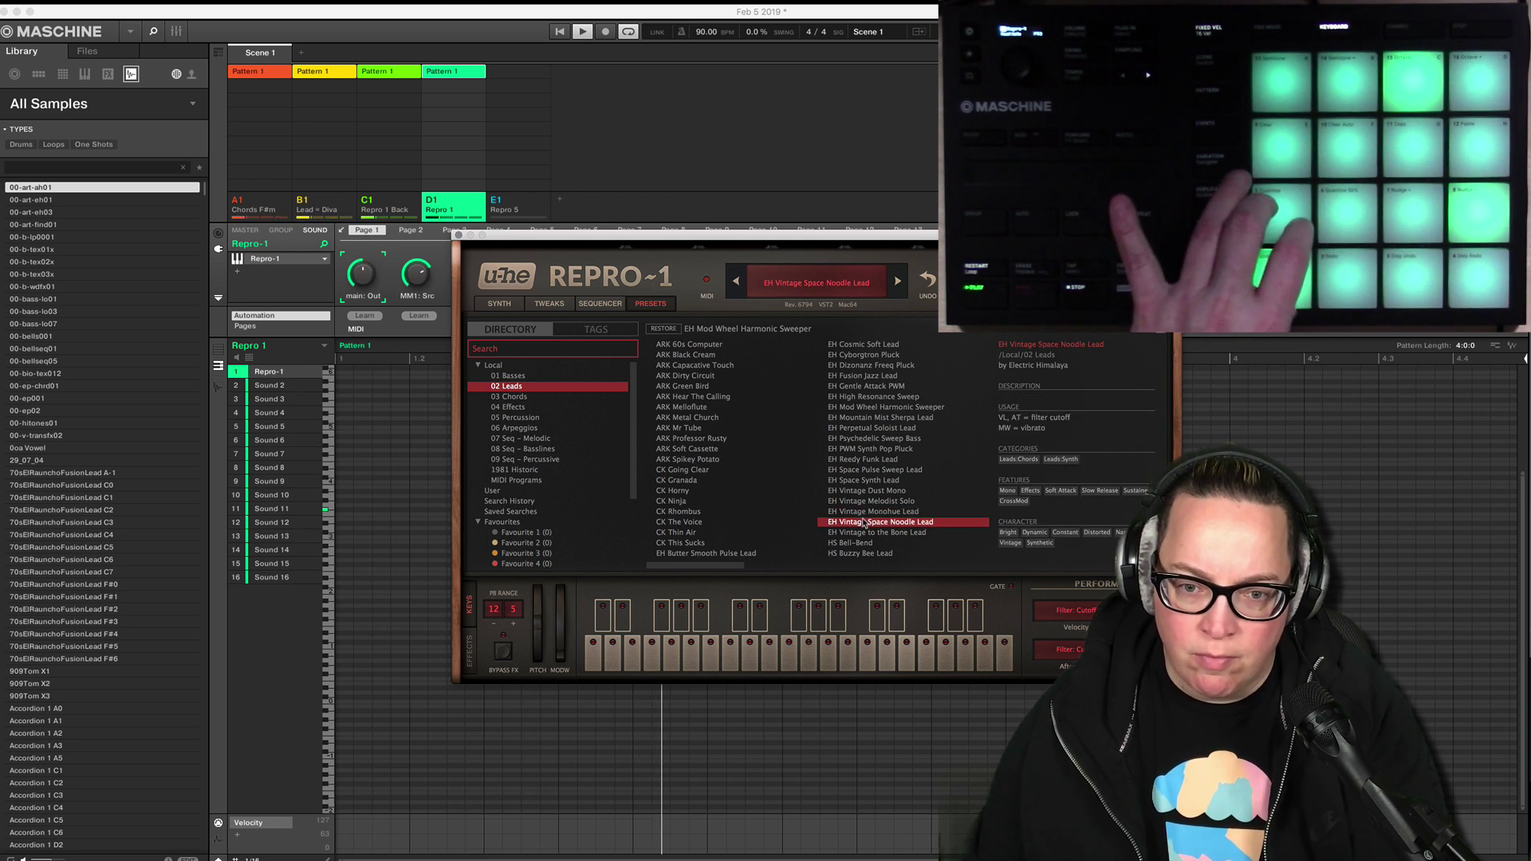
{"action": "left_click", "coordinate": [865, 533]}
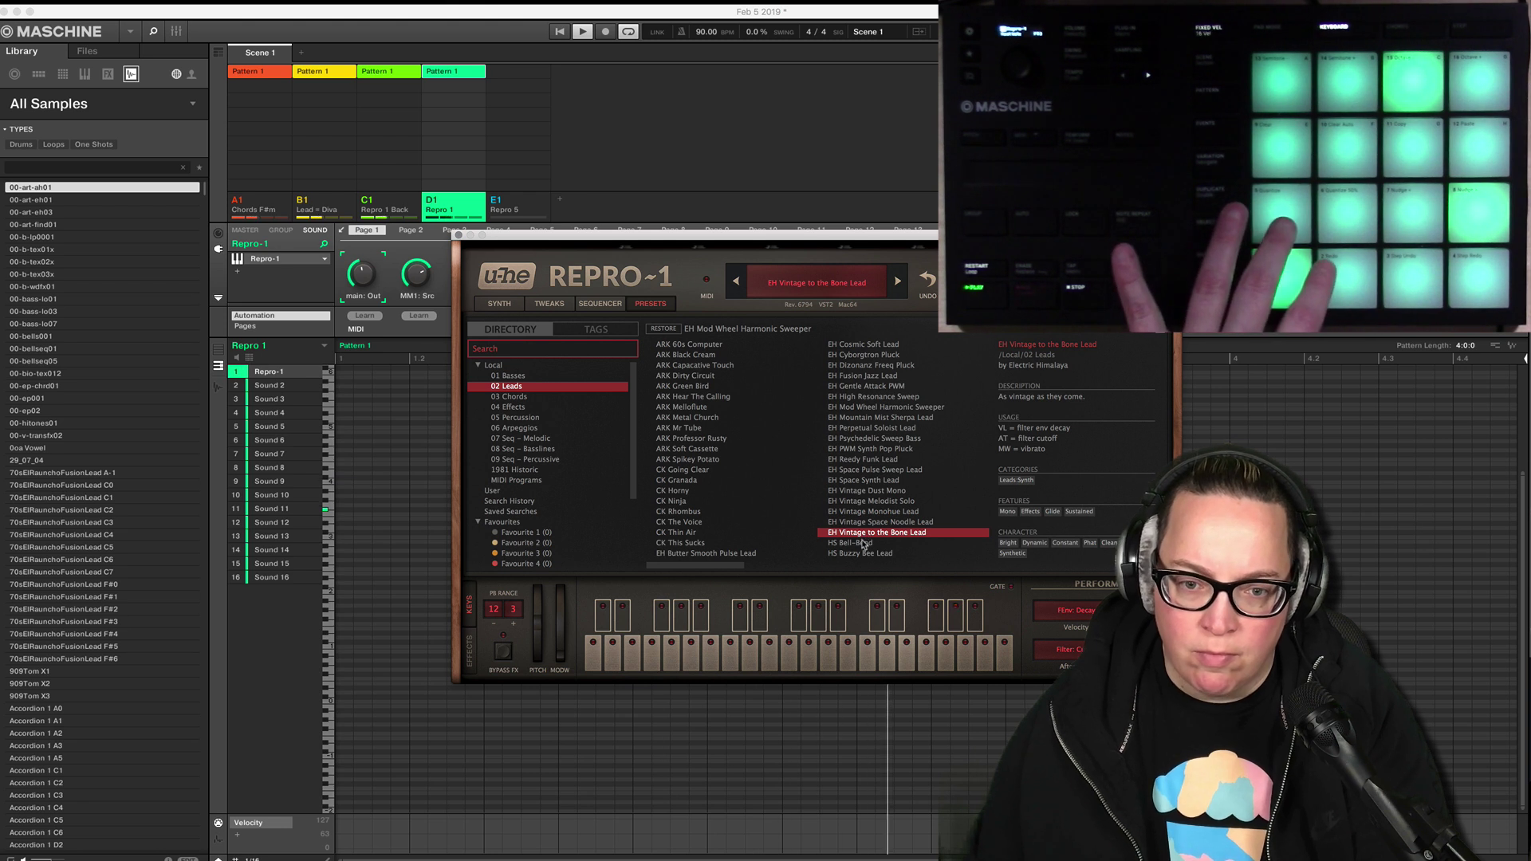
{"action": "left_click", "coordinate": [864, 543]}
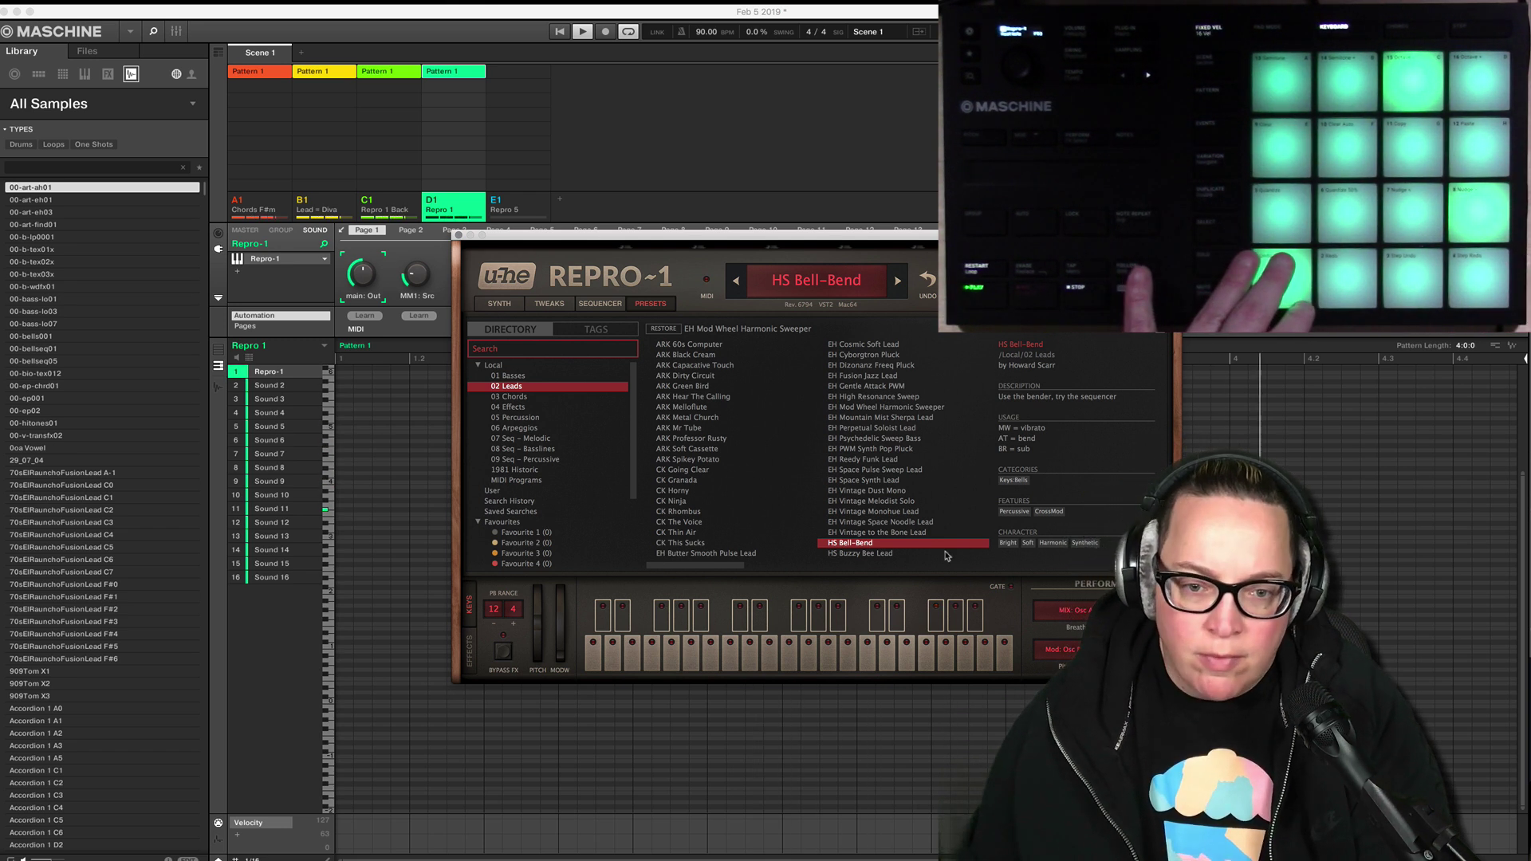
{"action": "left_click", "coordinate": [900, 553]}
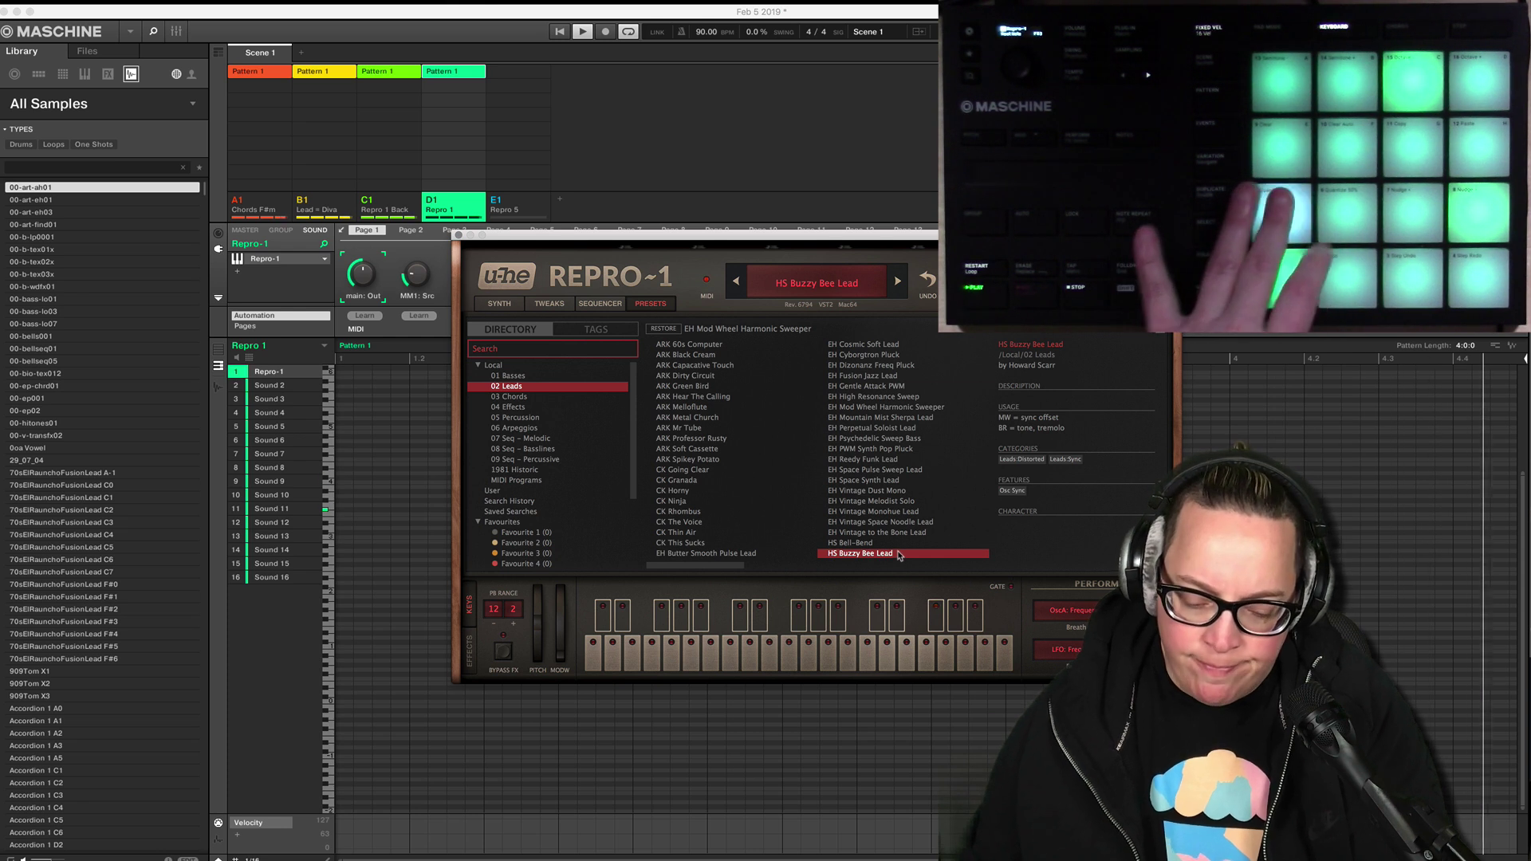
Audition the further lead presets from HS Choptunes through HS Hornet over the loop.
{"action": "scroll", "coordinate": [792, 568], "scroll_direction": "right", "scroll_amount": 3}
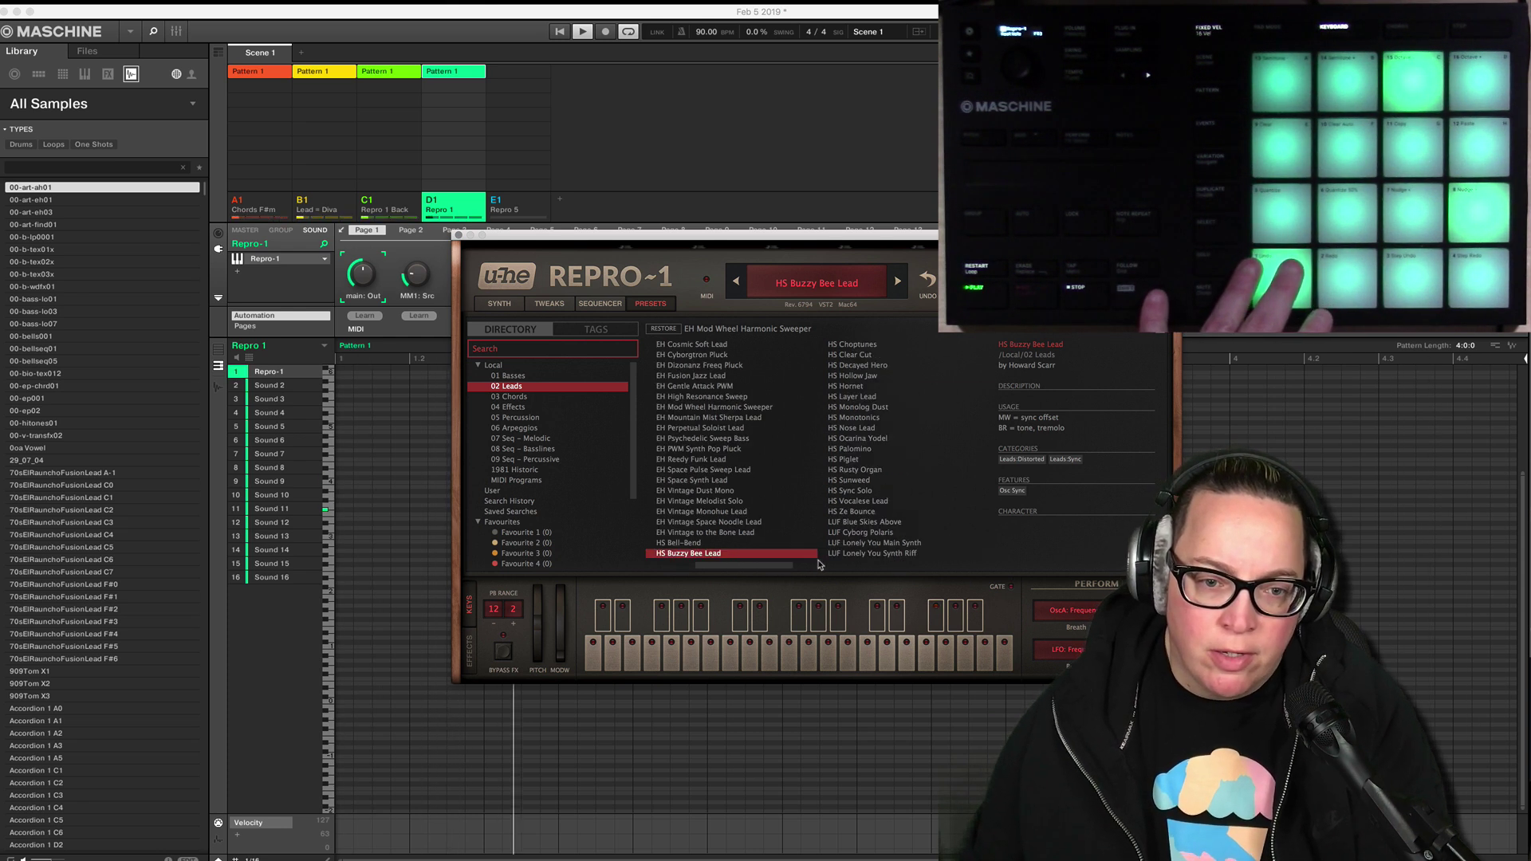
{"action": "scroll", "coordinate": [819, 564], "scroll_direction": "right", "scroll_amount": 3}
{"action": "left_click", "coordinate": [676, 346]}
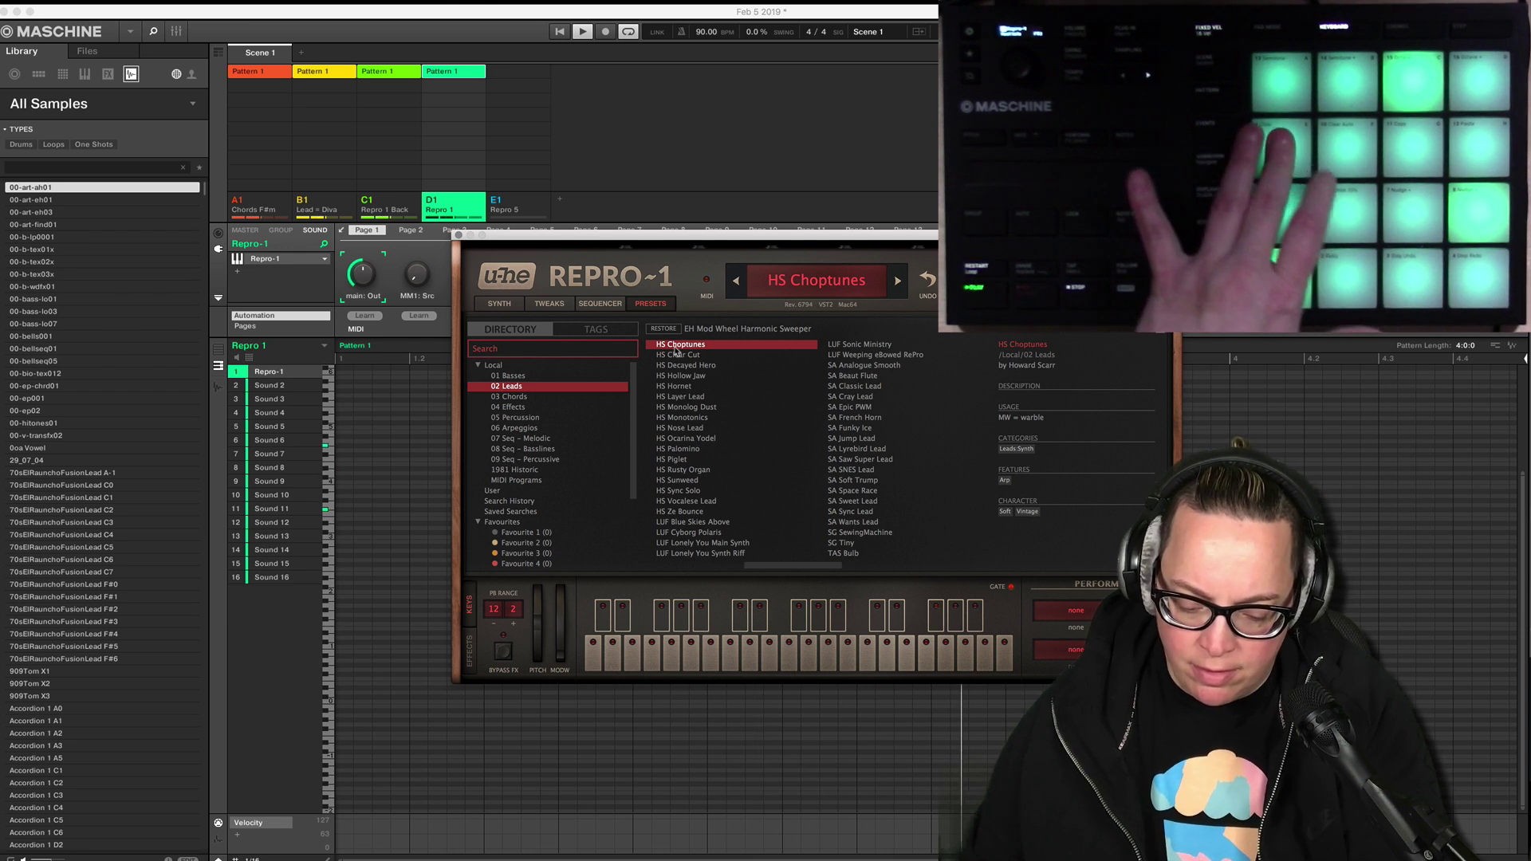
{"action": "left_click", "coordinate": [686, 356]}
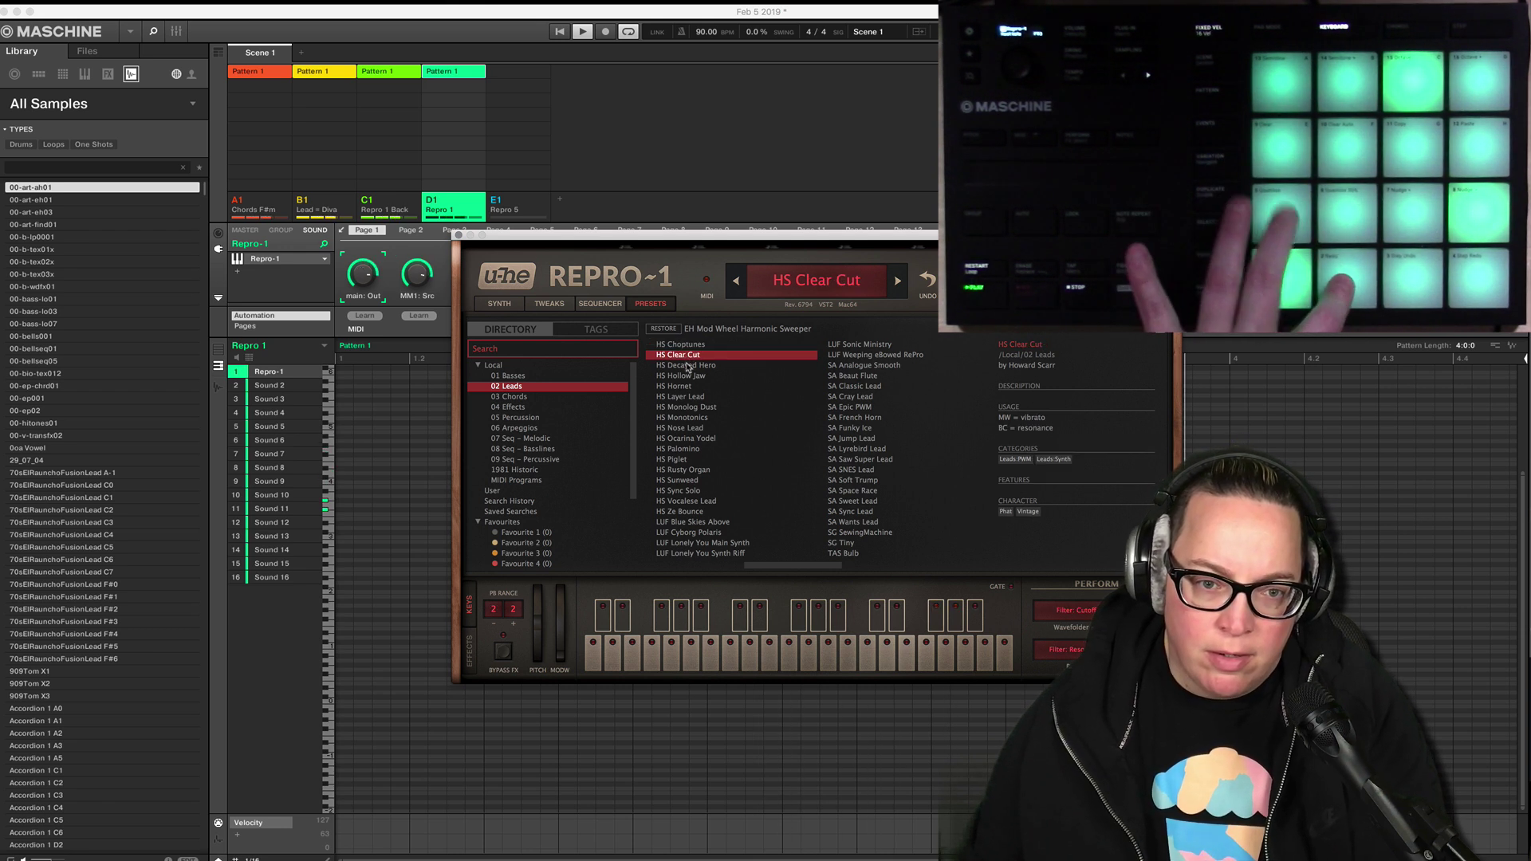
{"action": "left_click", "coordinate": [688, 366]}
{"action": "left_click", "coordinate": [687, 375]}
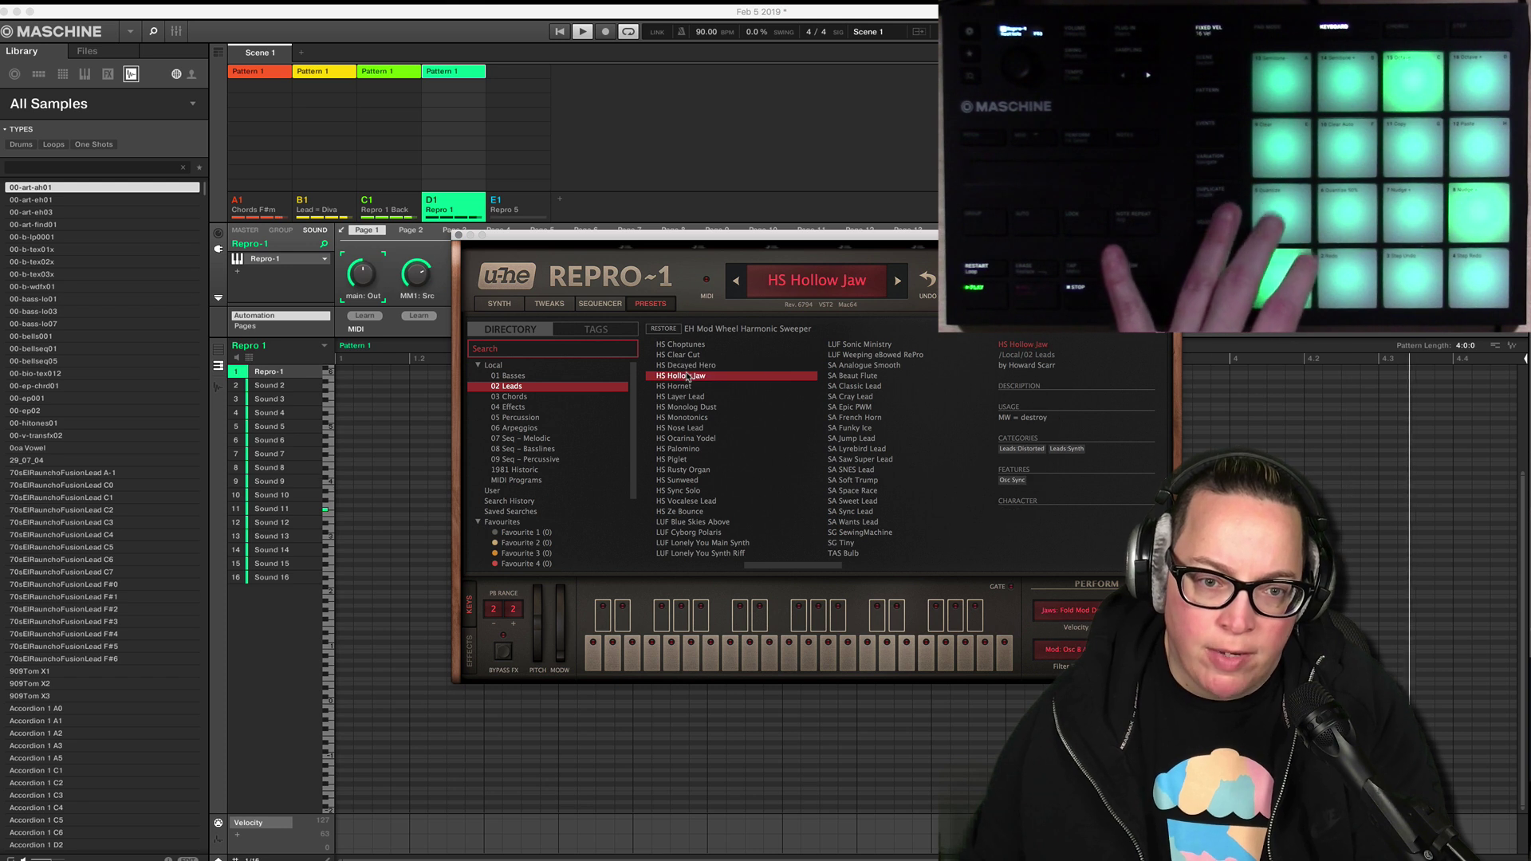
{"action": "left_click", "coordinate": [690, 386]}
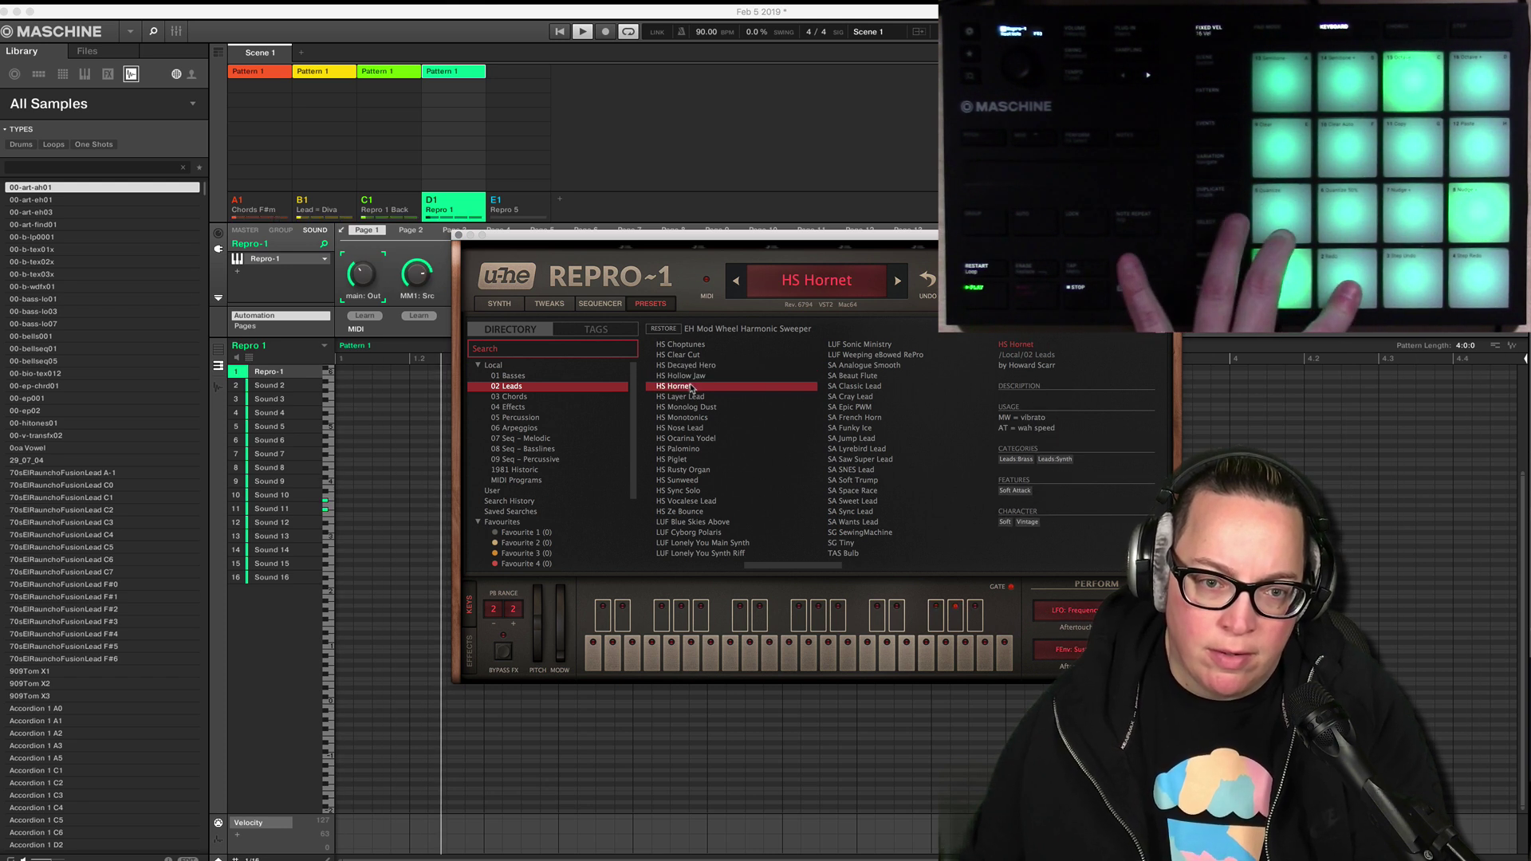
Stop the loop and restart it from the beginning to try HS Hornet against the other parts.
{"action": "left_click", "coordinate": [582, 32]}
{"action": "left_click", "coordinate": [582, 32]}
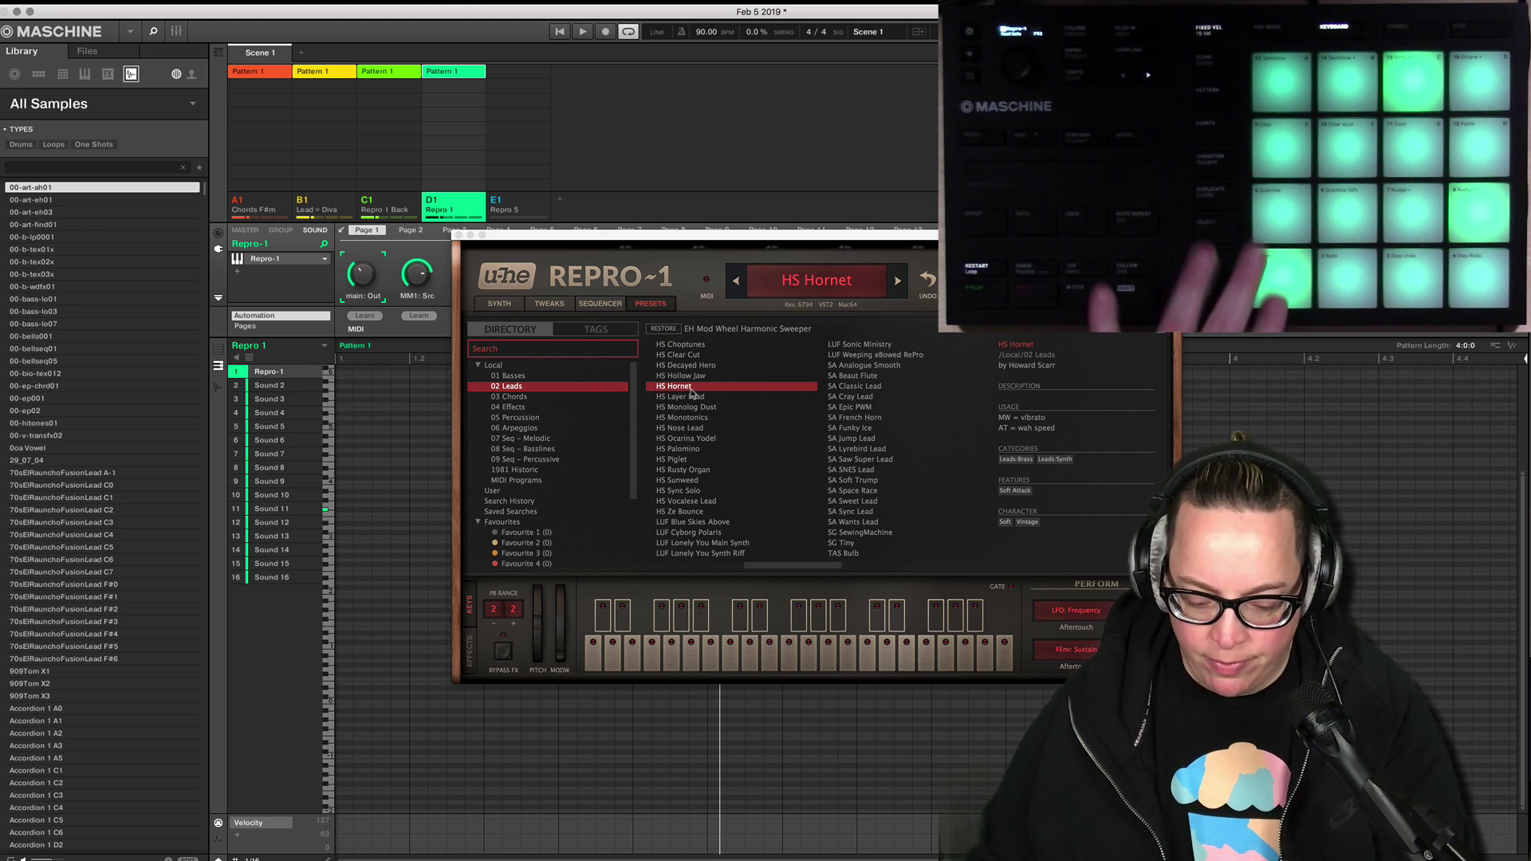
{"action": "left_click", "coordinate": [562, 32]}
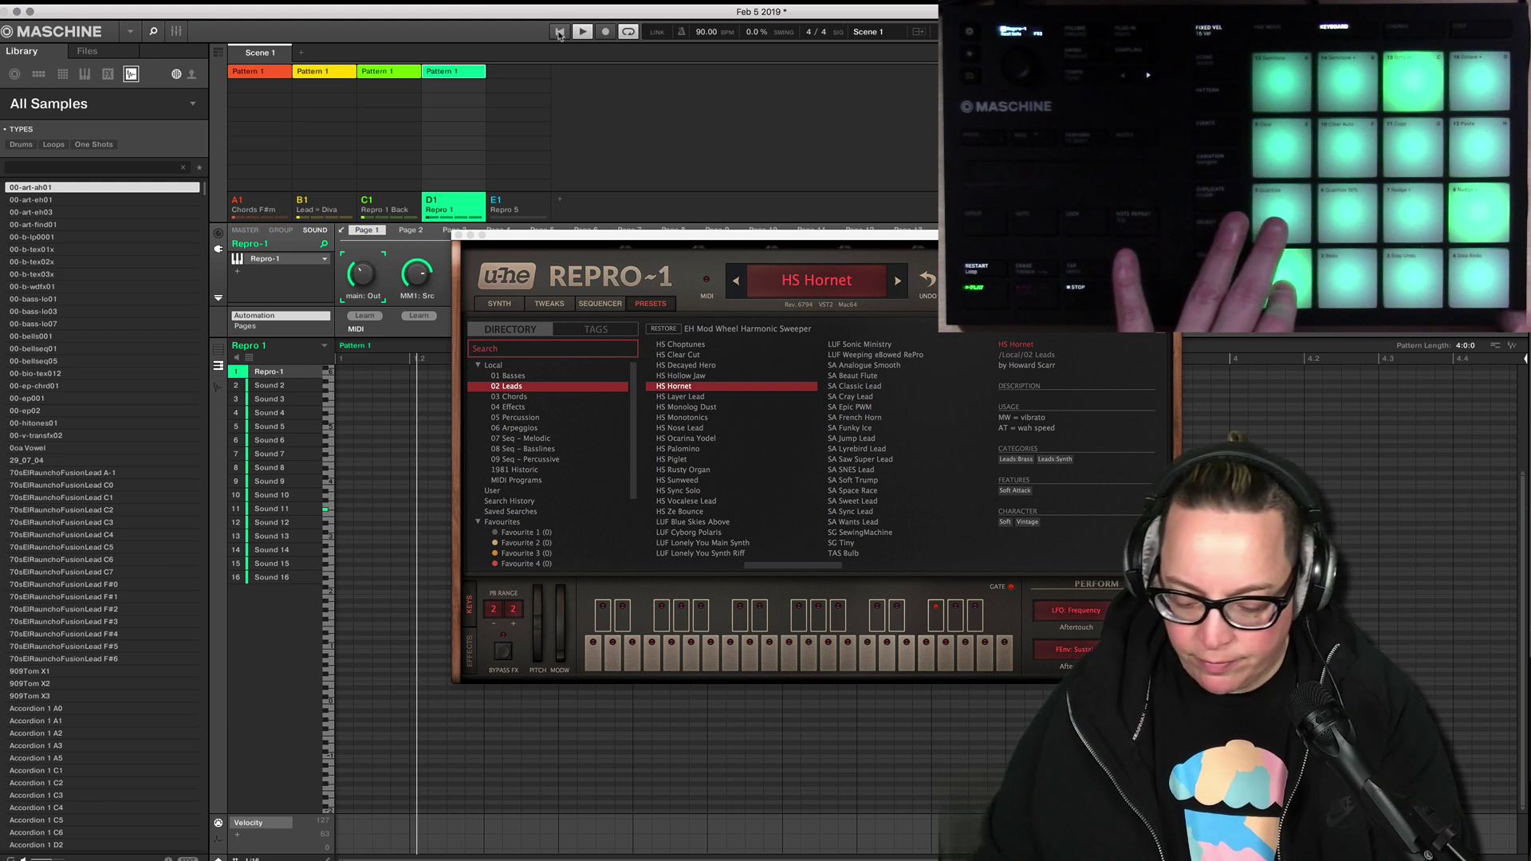
Audition the lead presets from HS Layer Lead through HS Ocarina Yodel over the loop.
{"action": "left_click", "coordinate": [680, 396]}
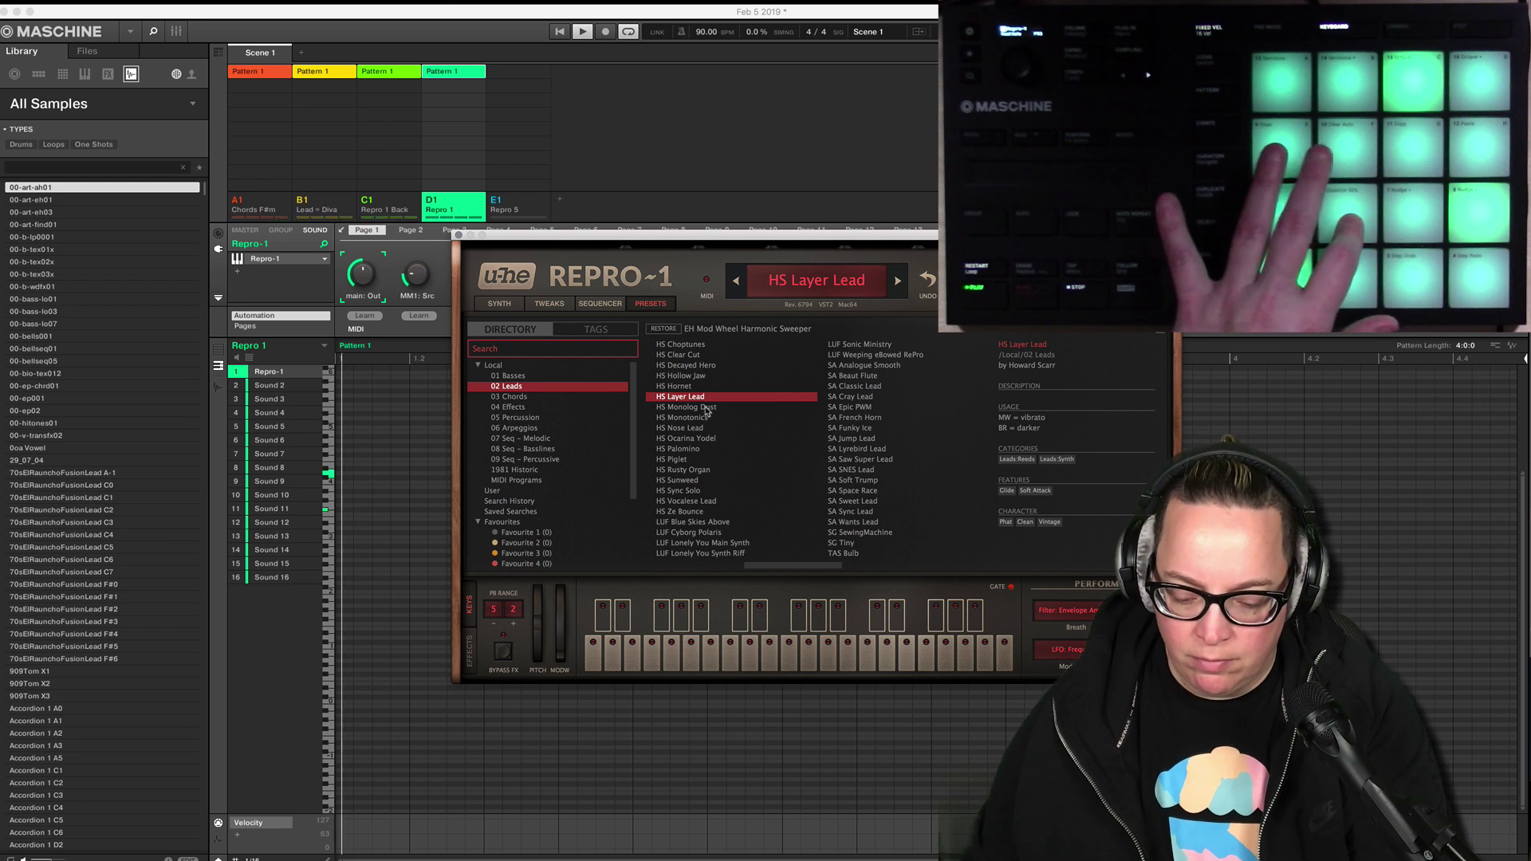
{"action": "left_click", "coordinate": [705, 408]}
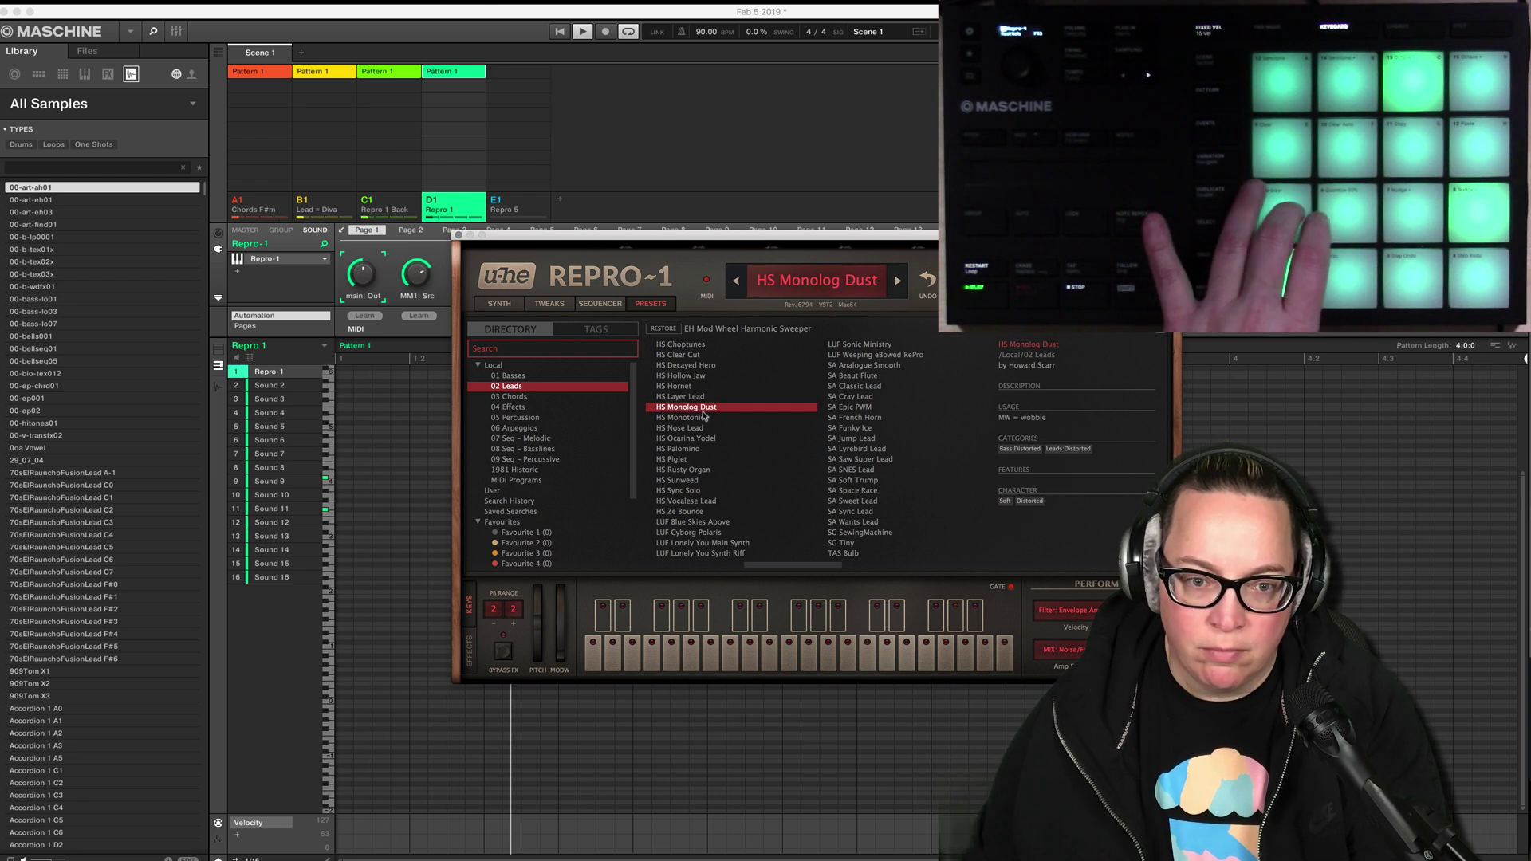
{"action": "left_click", "coordinate": [705, 418]}
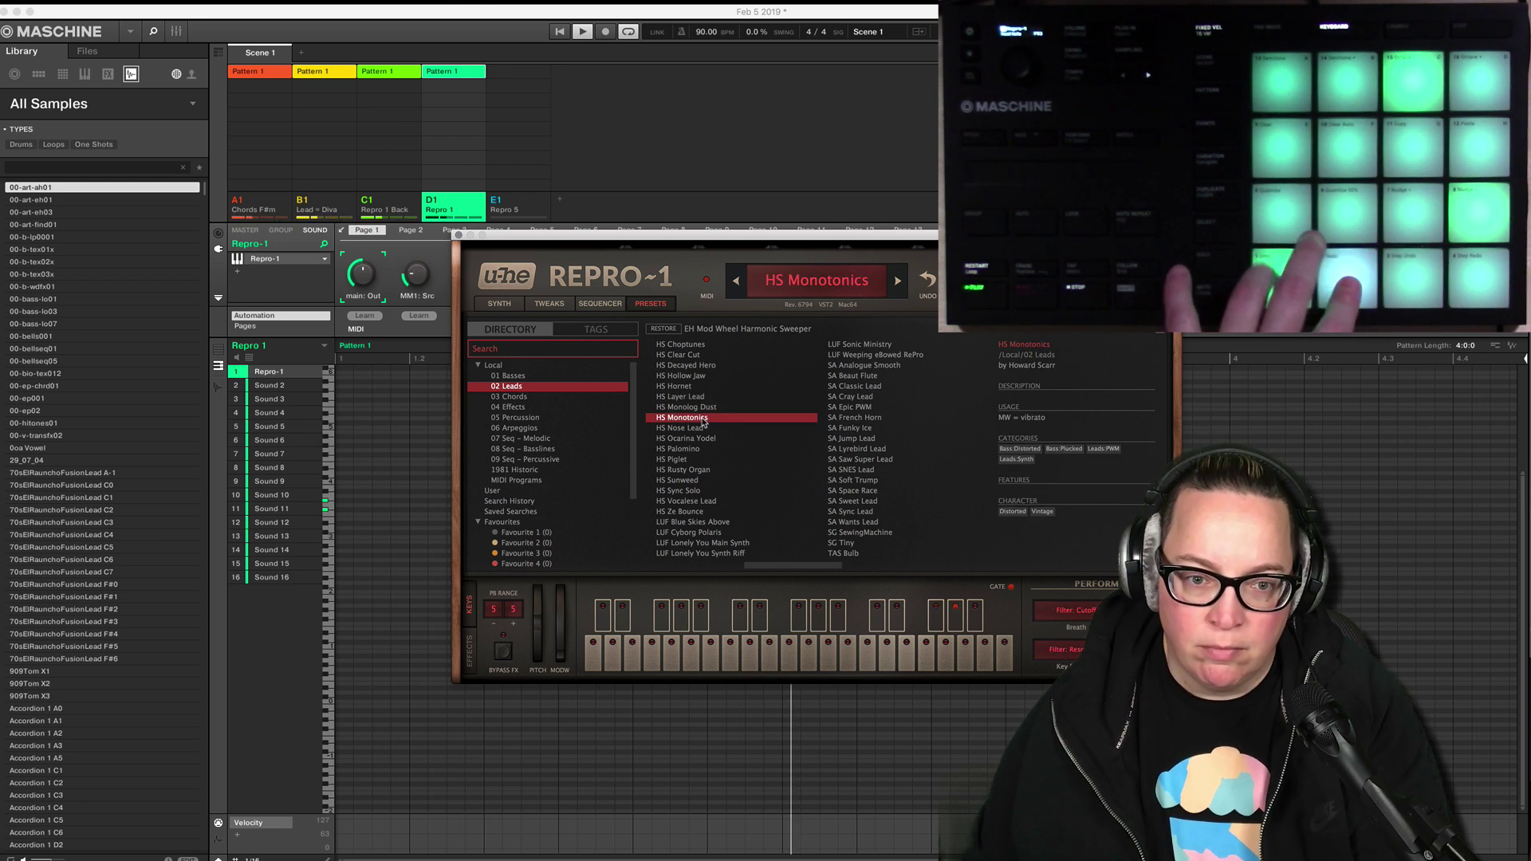
{"action": "left_click", "coordinate": [700, 429]}
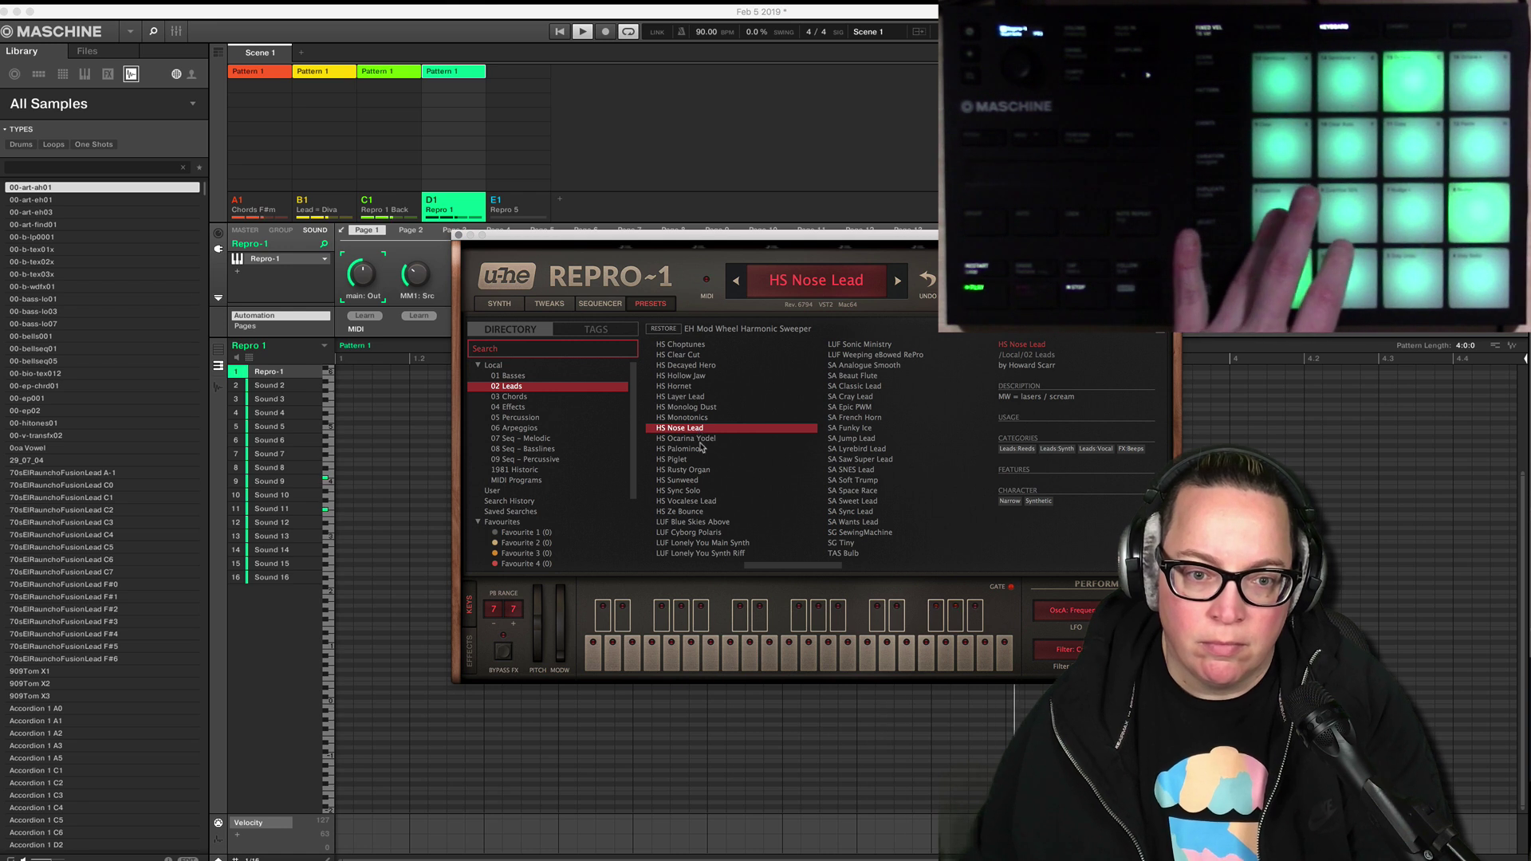
{"action": "left_click", "coordinate": [702, 439]}
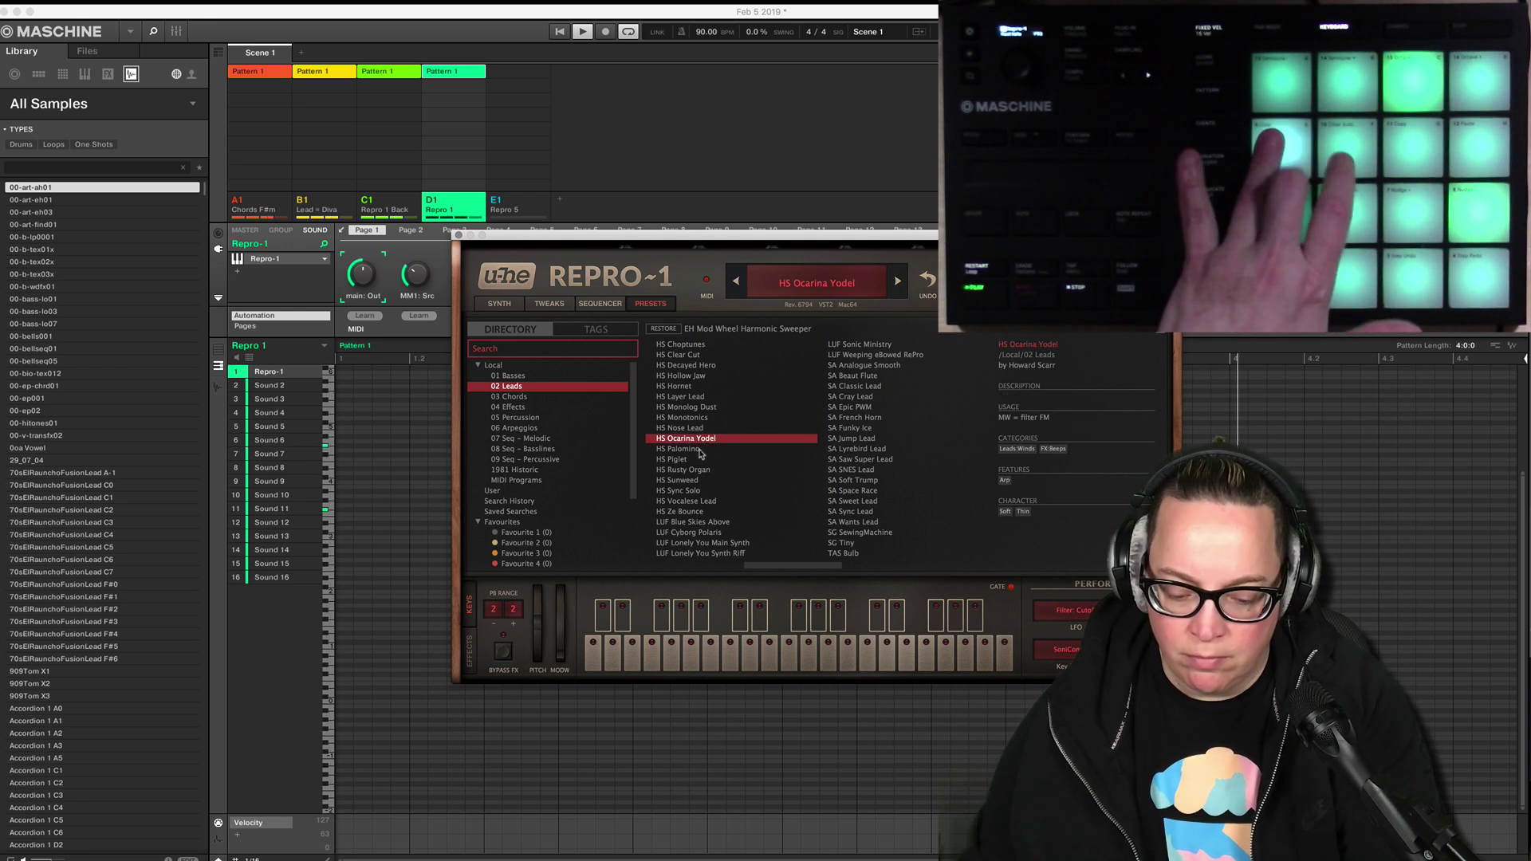
Compare the HS Piglet preset with HS Palomino over the loop.
{"action": "left_click", "coordinate": [701, 459]}
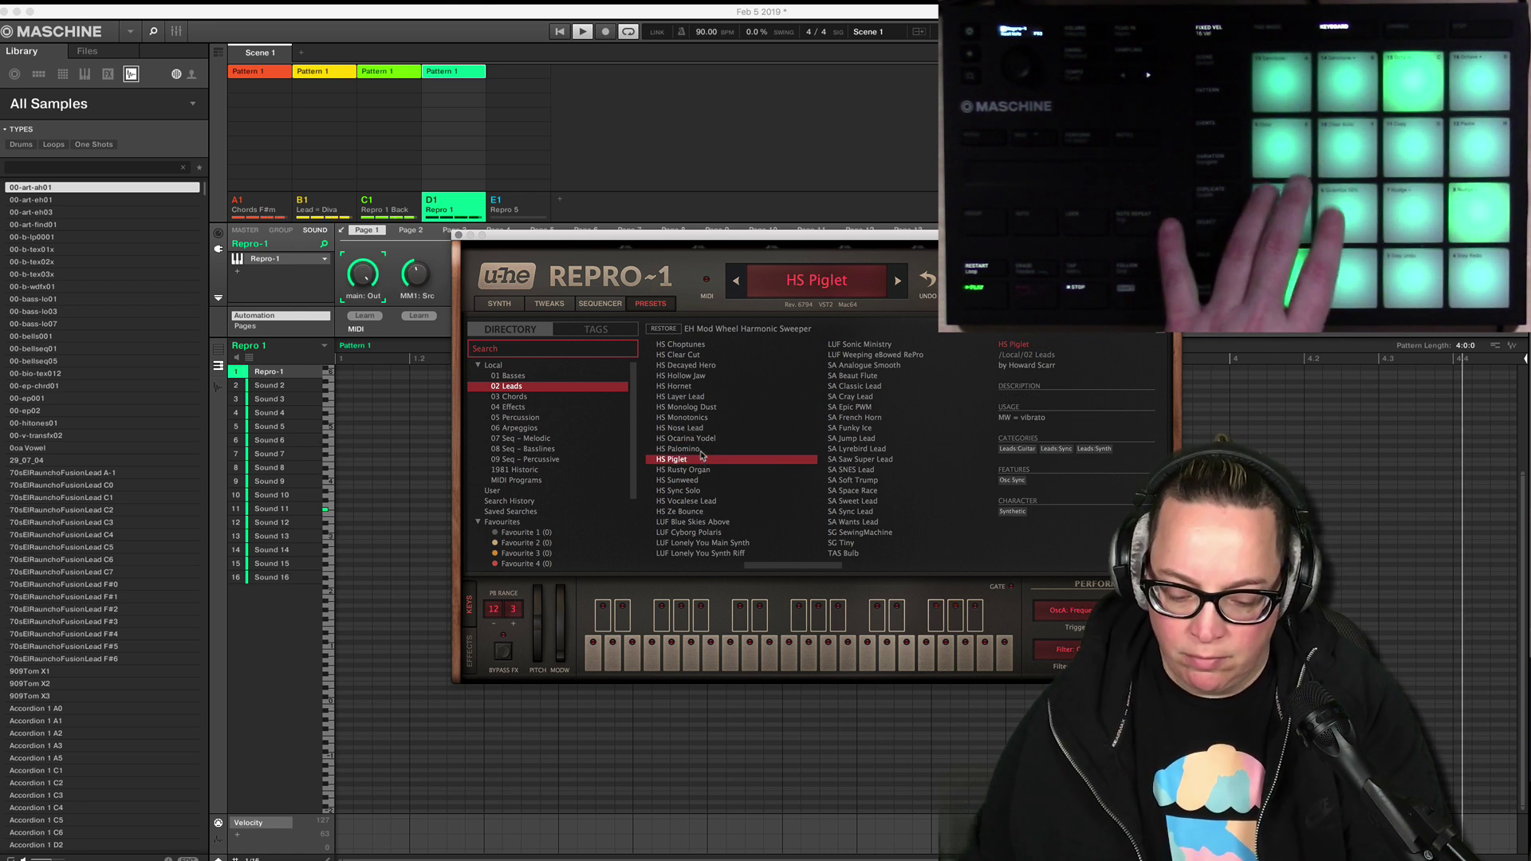
{"action": "left_click", "coordinate": [699, 450]}
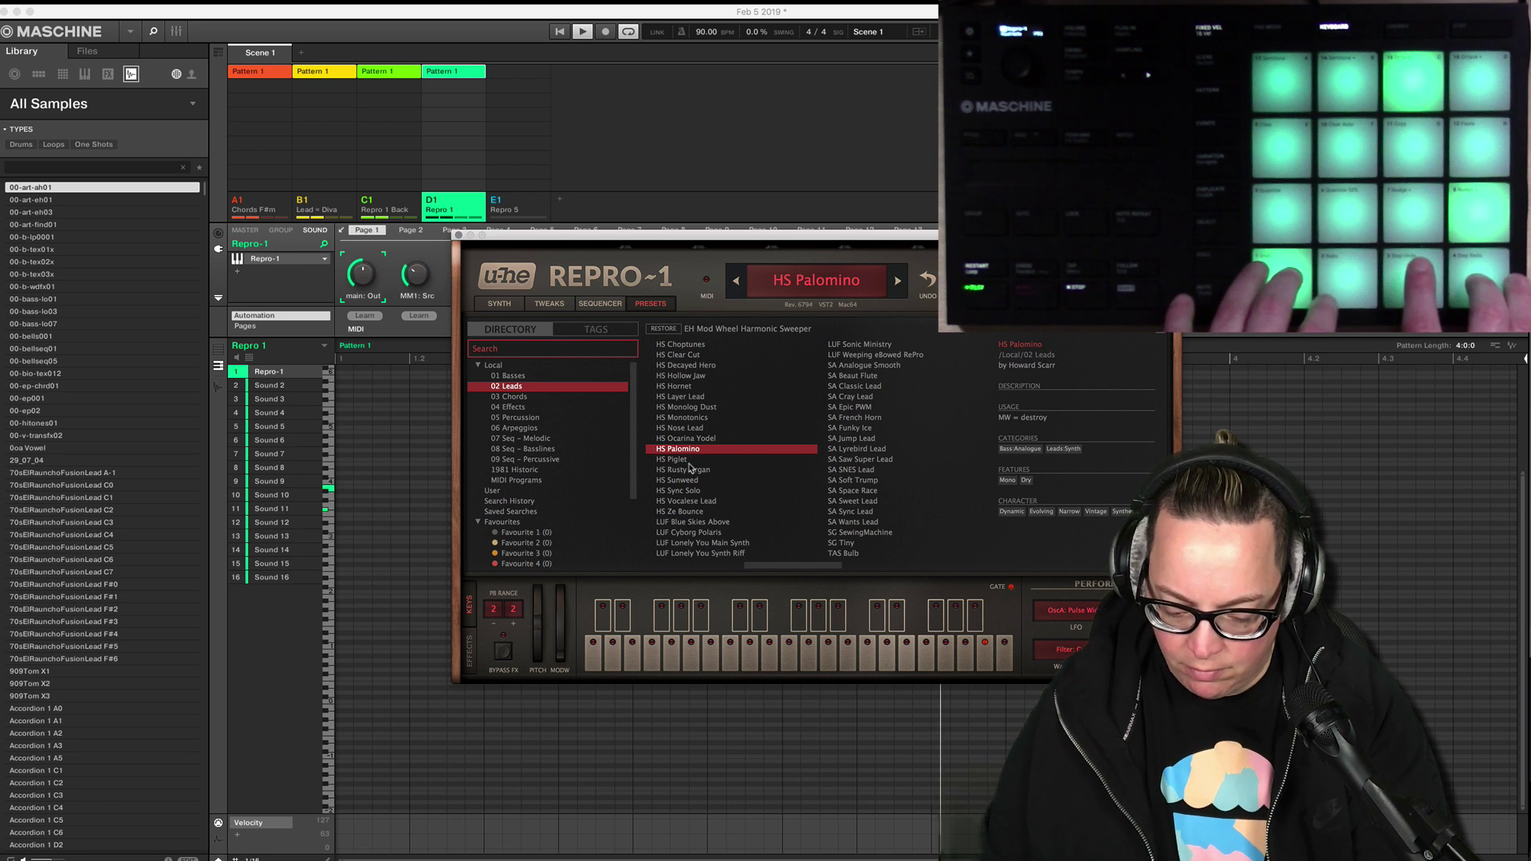
{"action": "left_click", "coordinate": [690, 463]}
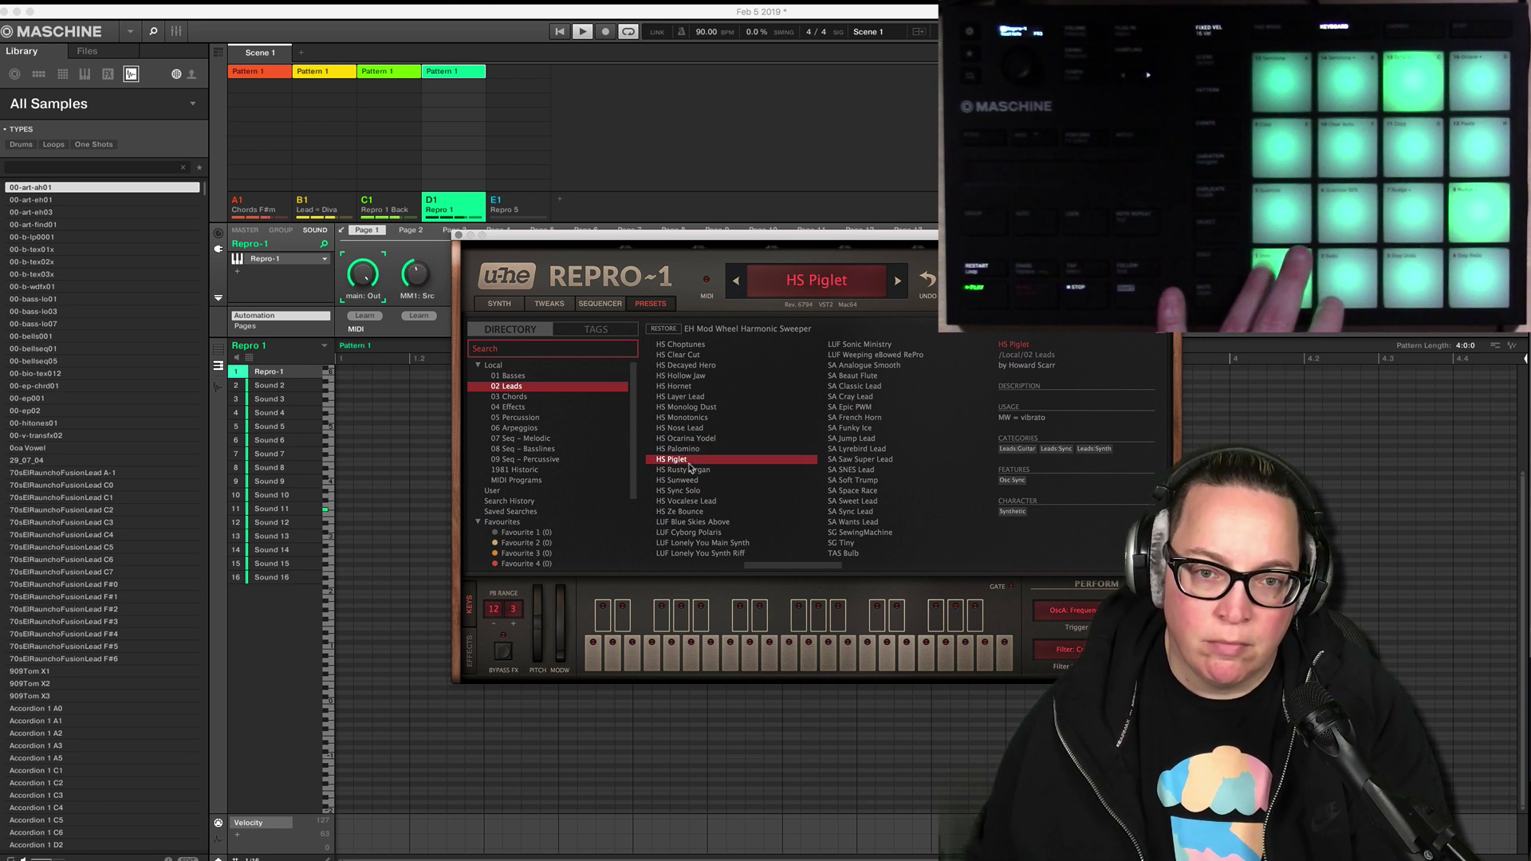
Audition the HS Rusty Organ, HS Sunweed and HS Sync Solo presets over the loop.
{"action": "left_click", "coordinate": [687, 470]}
{"action": "left_click", "coordinate": [686, 480]}
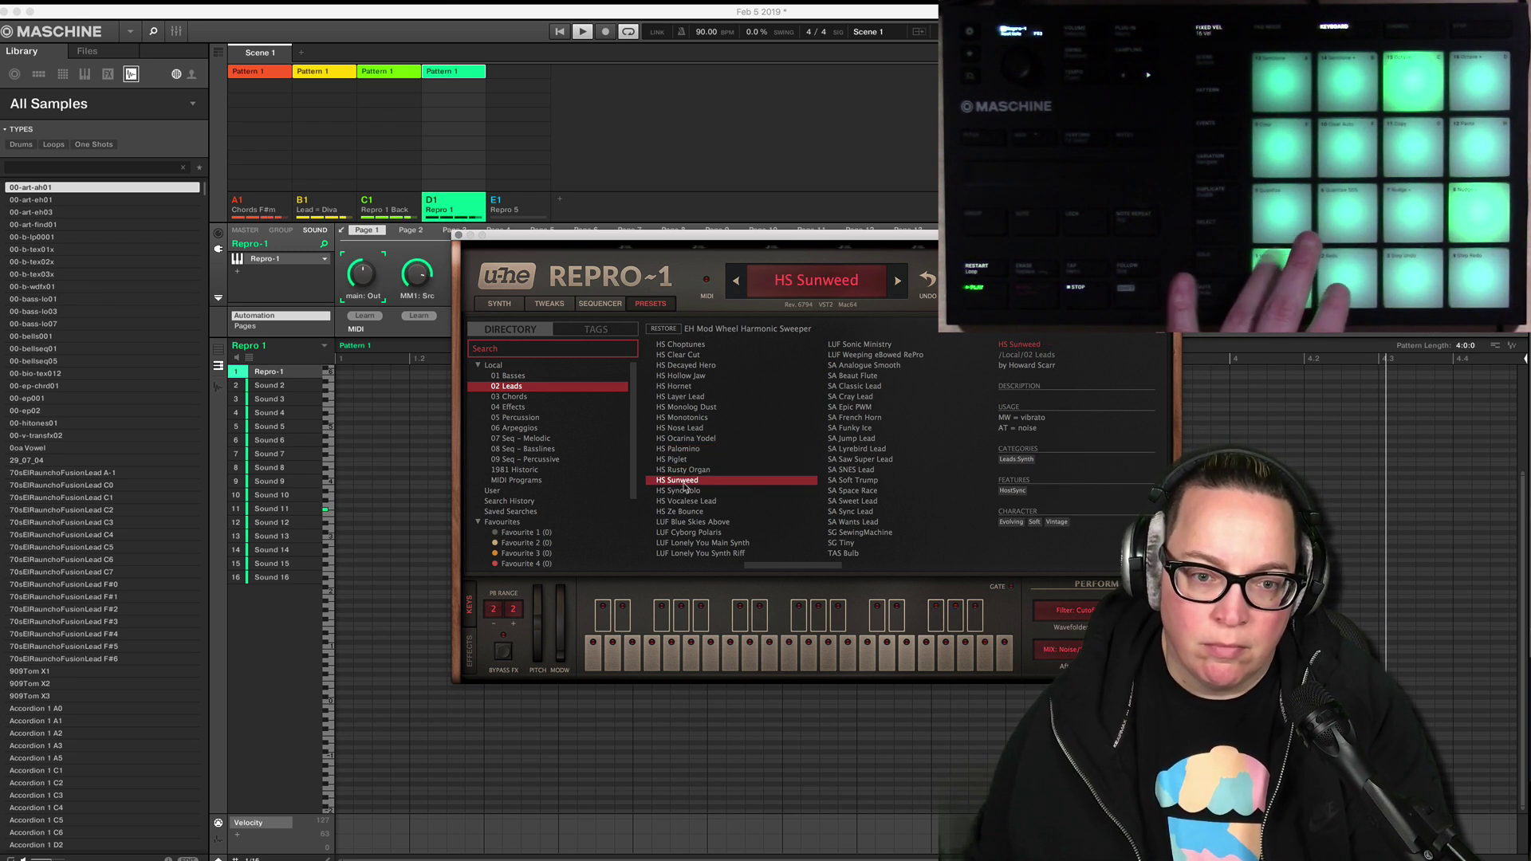
{"action": "left_click", "coordinate": [688, 490]}
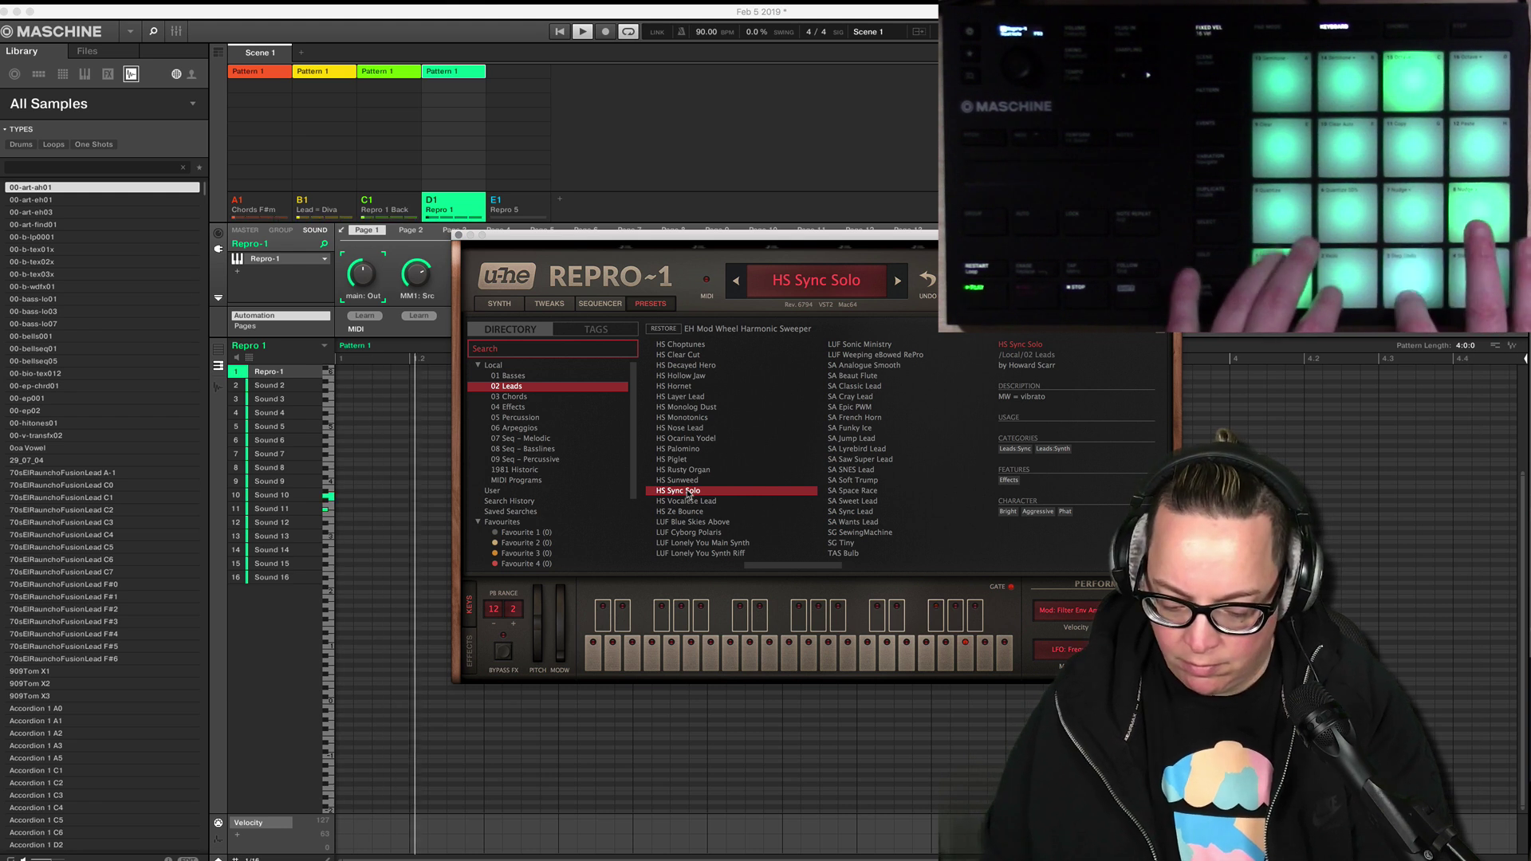
Audition the lead presets from HS Vocalese Lead through LUF Lonely You Synth Riff over the loop, trying LUF Blue Skies Above twice.
{"action": "left_click", "coordinate": [687, 502]}
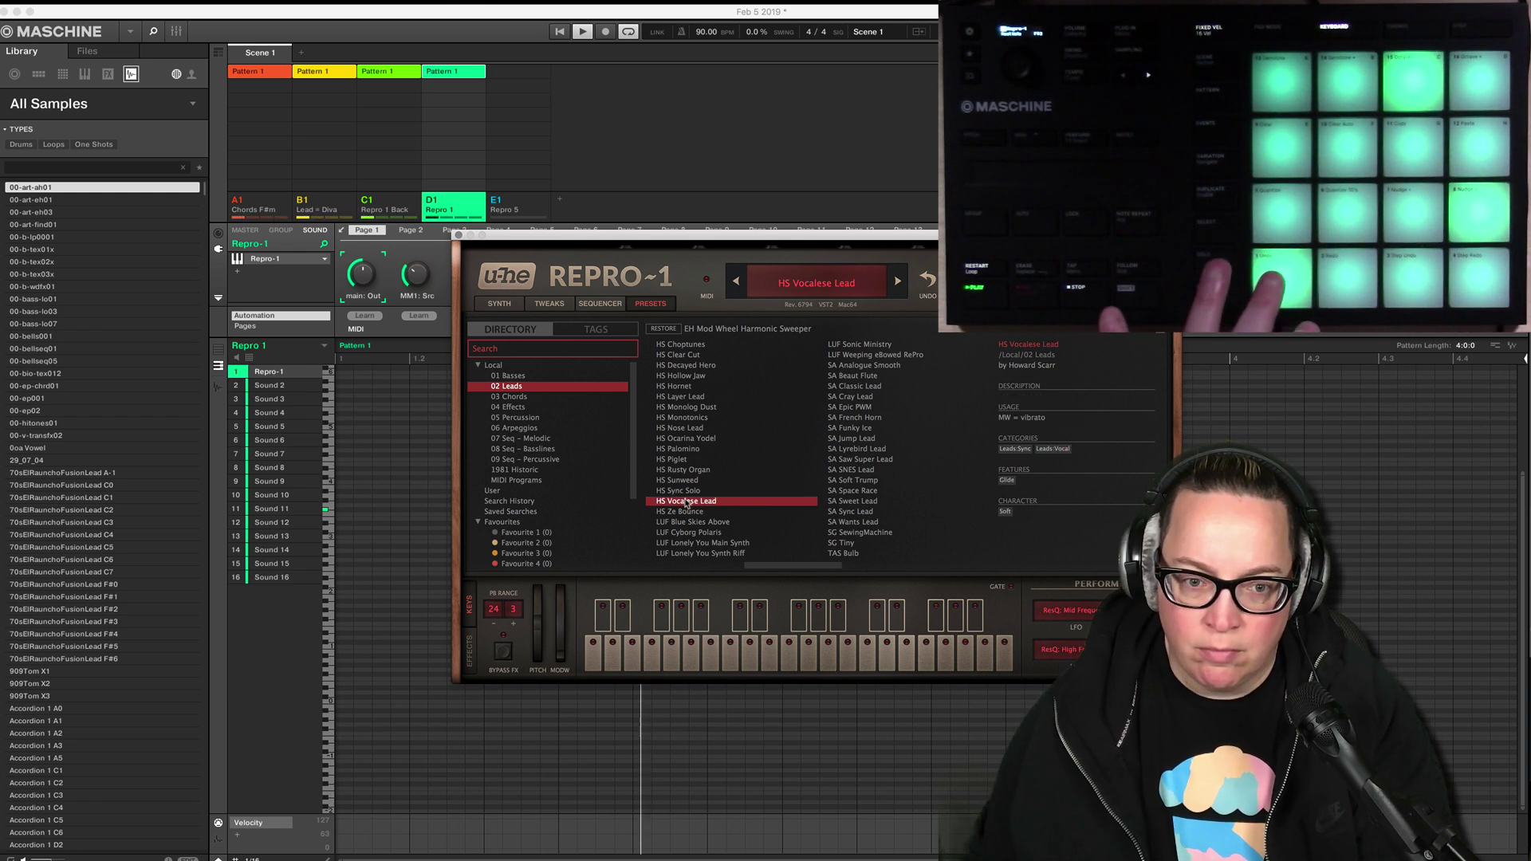
{"action": "left_click", "coordinate": [688, 523]}
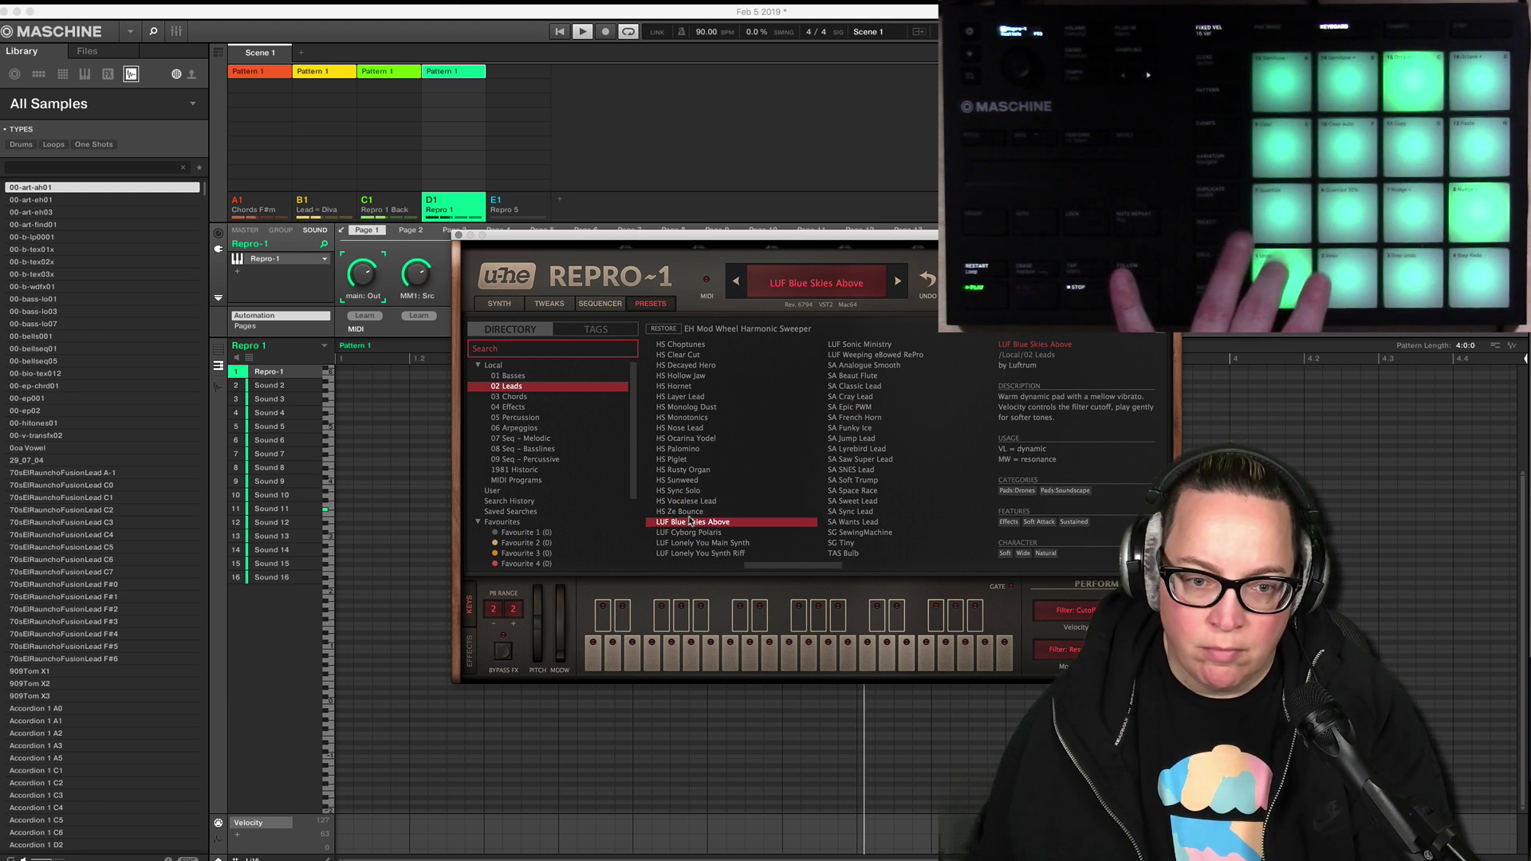
{"action": "left_click", "coordinate": [690, 512]}
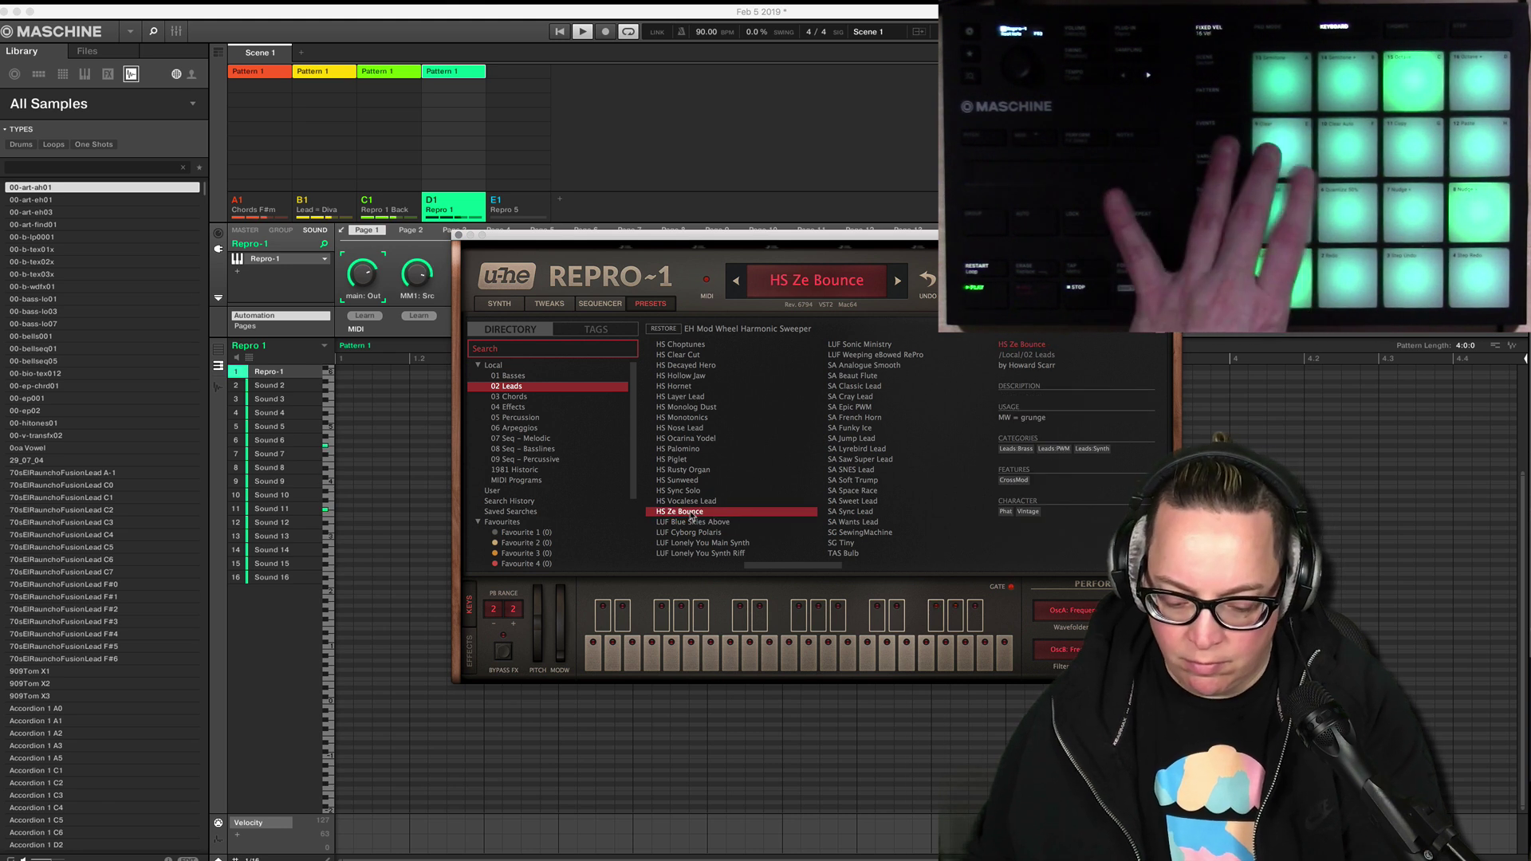
{"action": "left_click", "coordinate": [699, 522]}
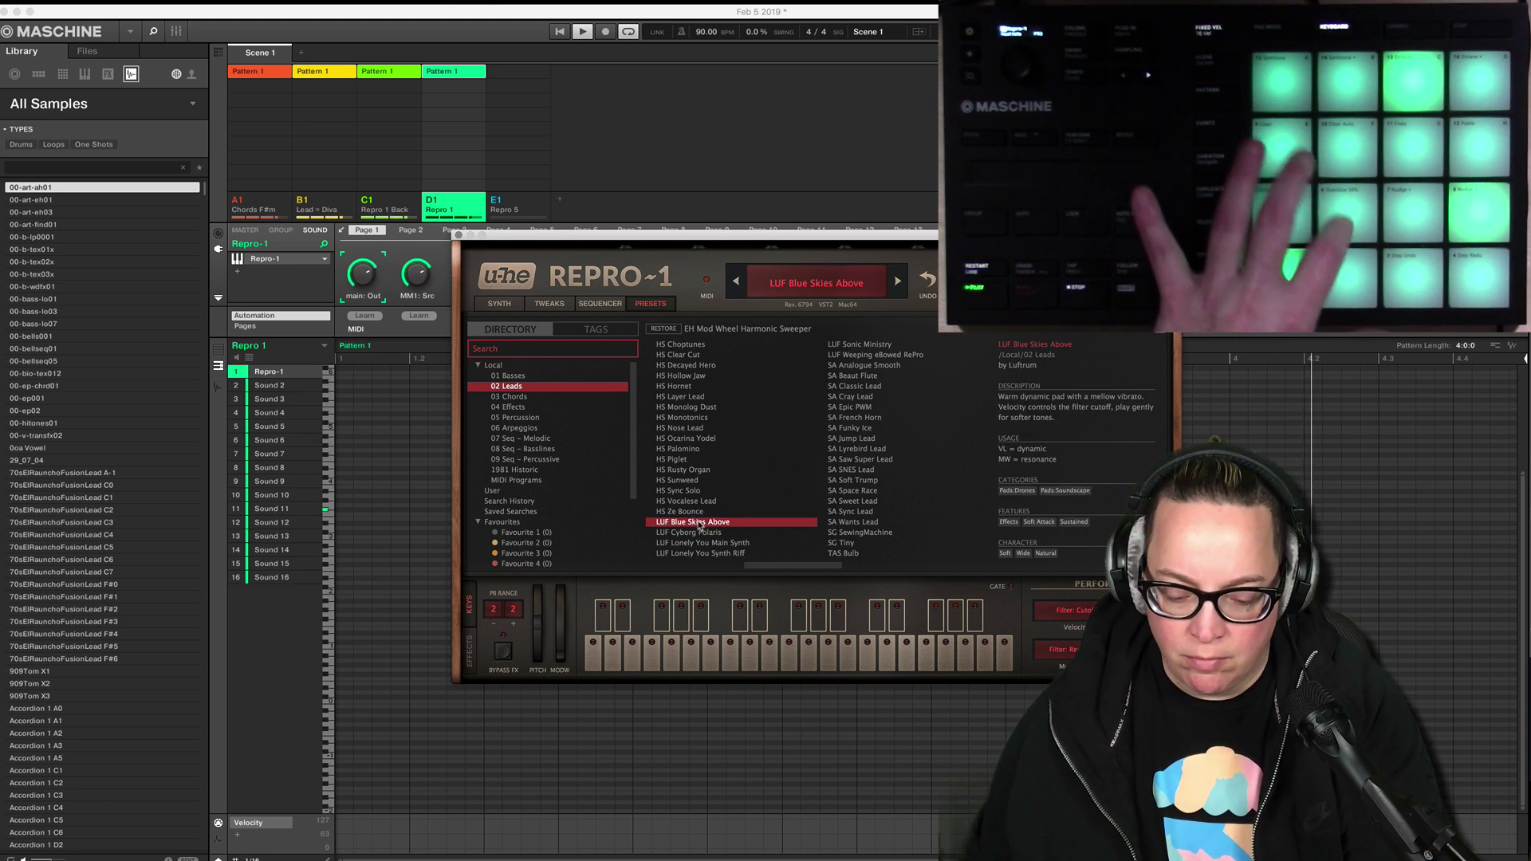
{"action": "left_click", "coordinate": [705, 533]}
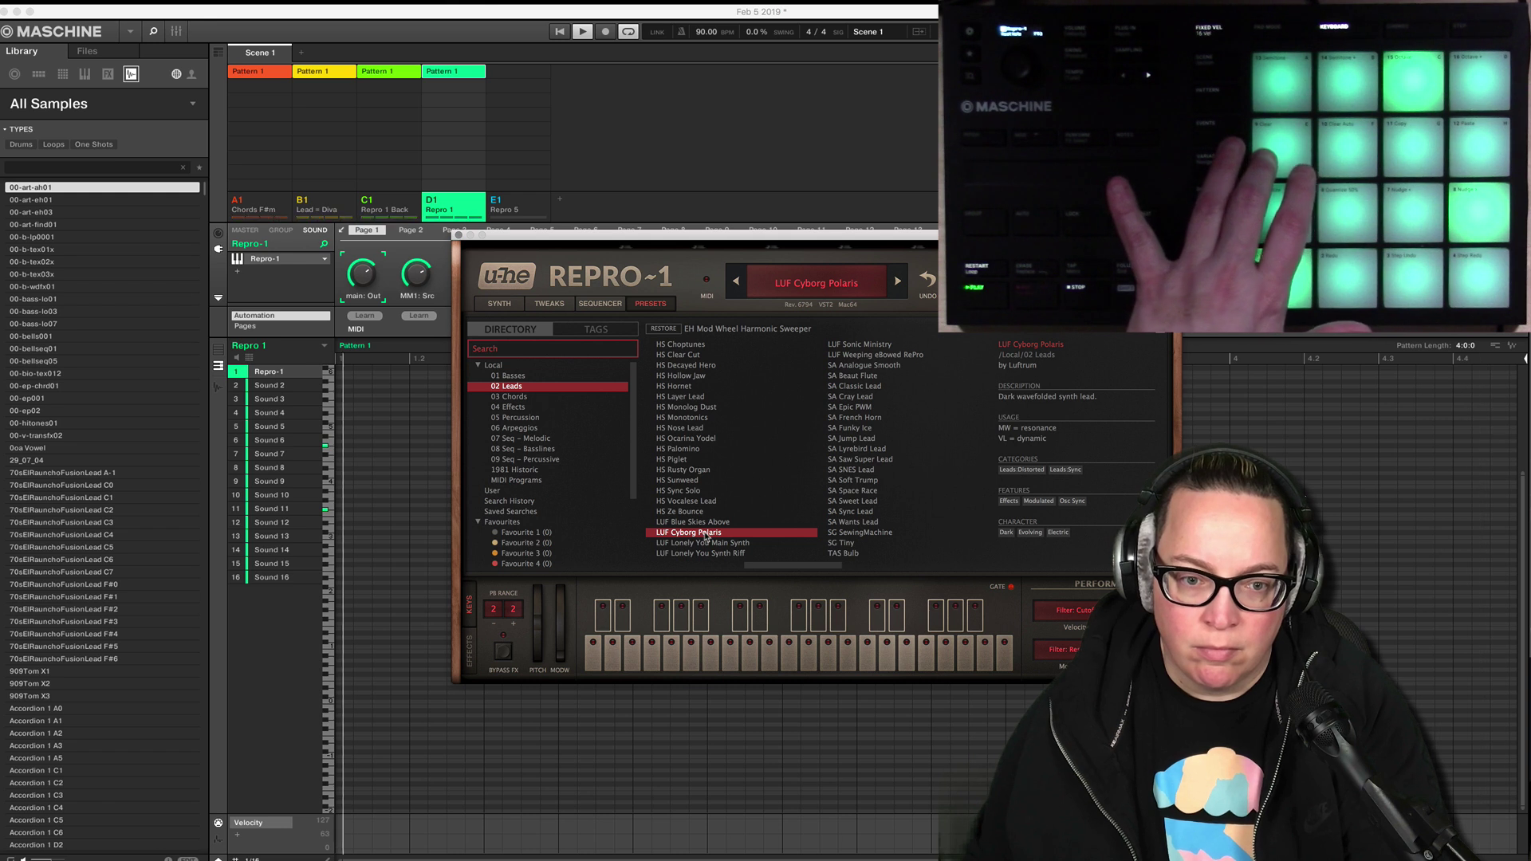
{"action": "left_click", "coordinate": [703, 542]}
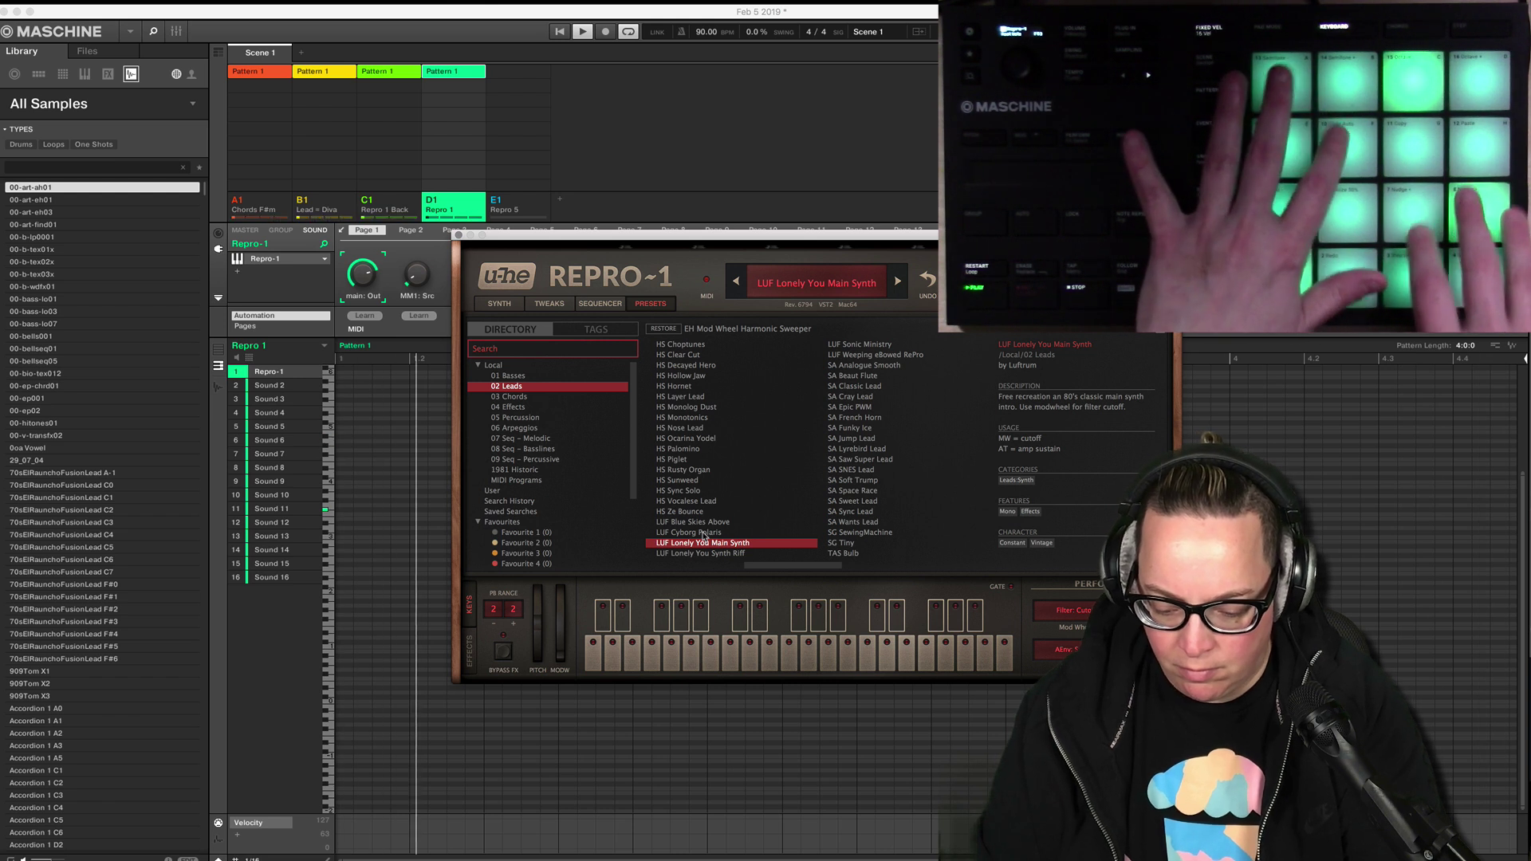
{"action": "left_click", "coordinate": [698, 553]}
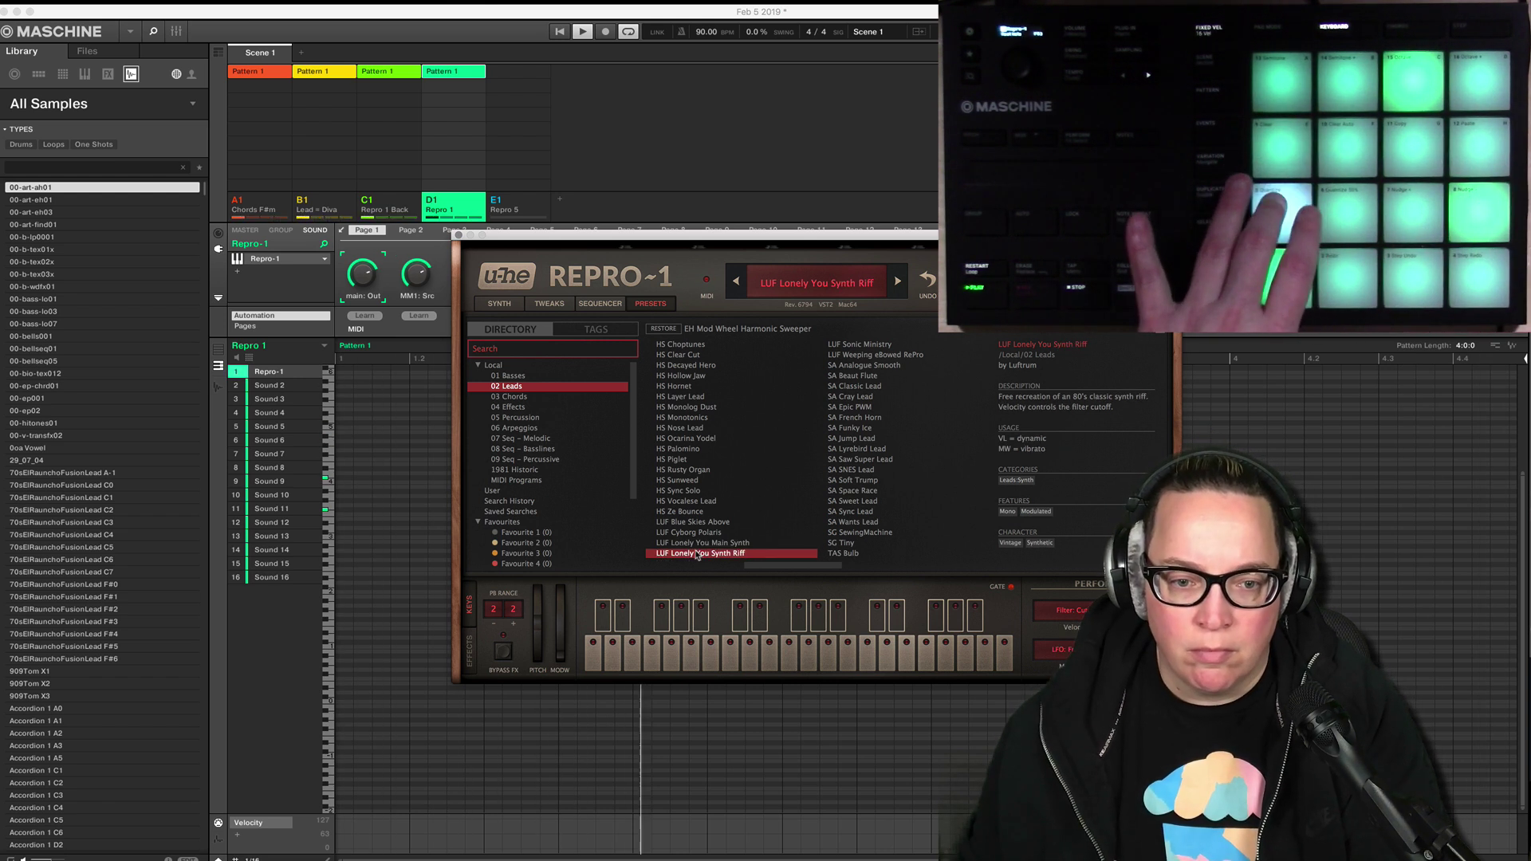
Audition lead presets between LUF Sonic Ministry and SA Epic PWM, including SA Analogue Smooth, SA Beaut Flute and SA Classic Lead.
{"action": "left_click", "coordinate": [865, 345]}
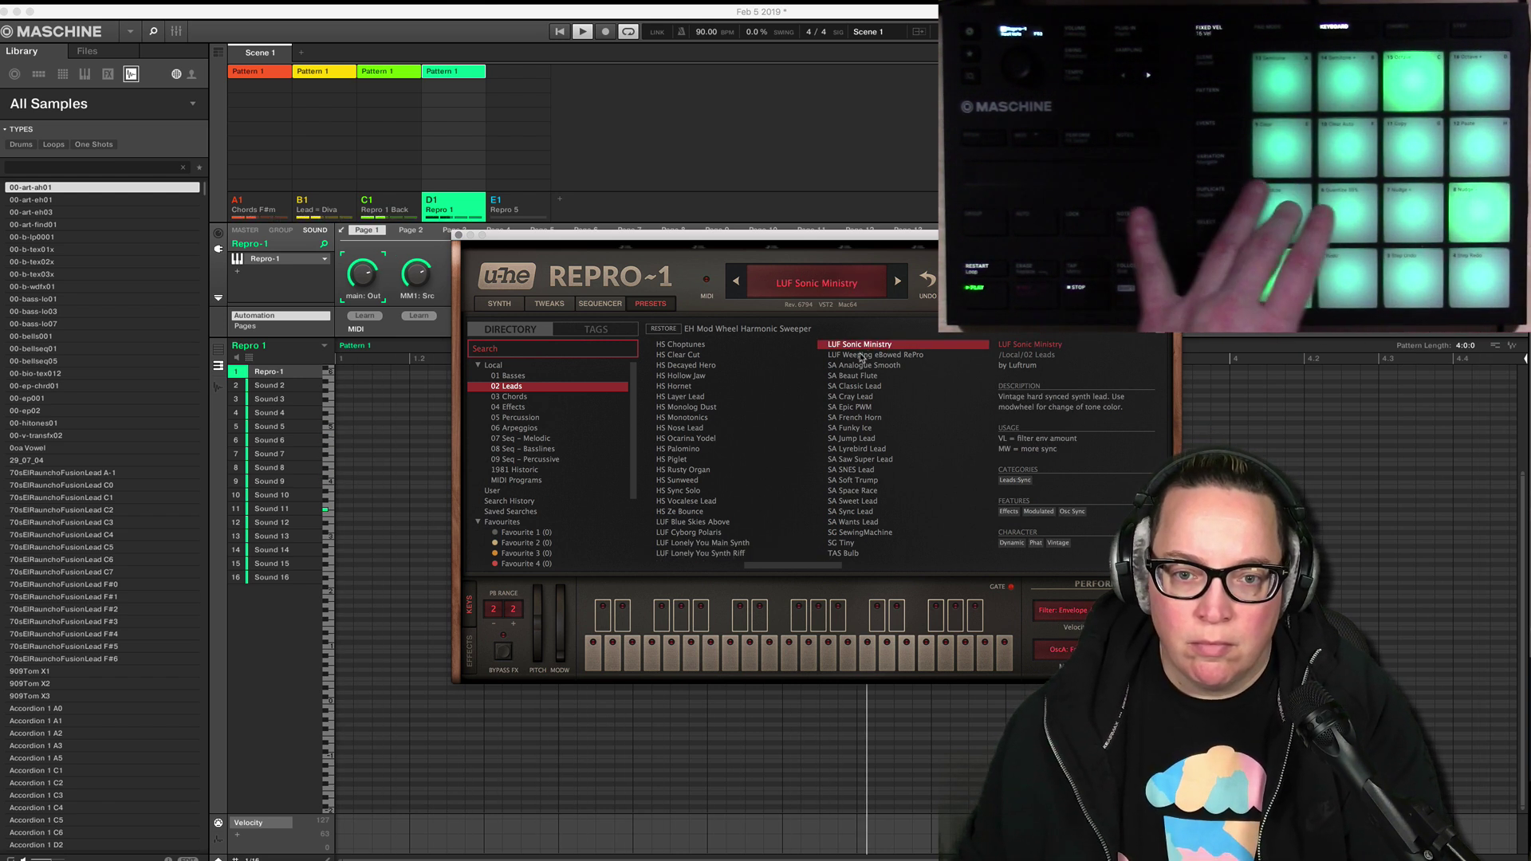
{"action": "left_click", "coordinate": [861, 355]}
{"action": "left_click", "coordinate": [862, 366]}
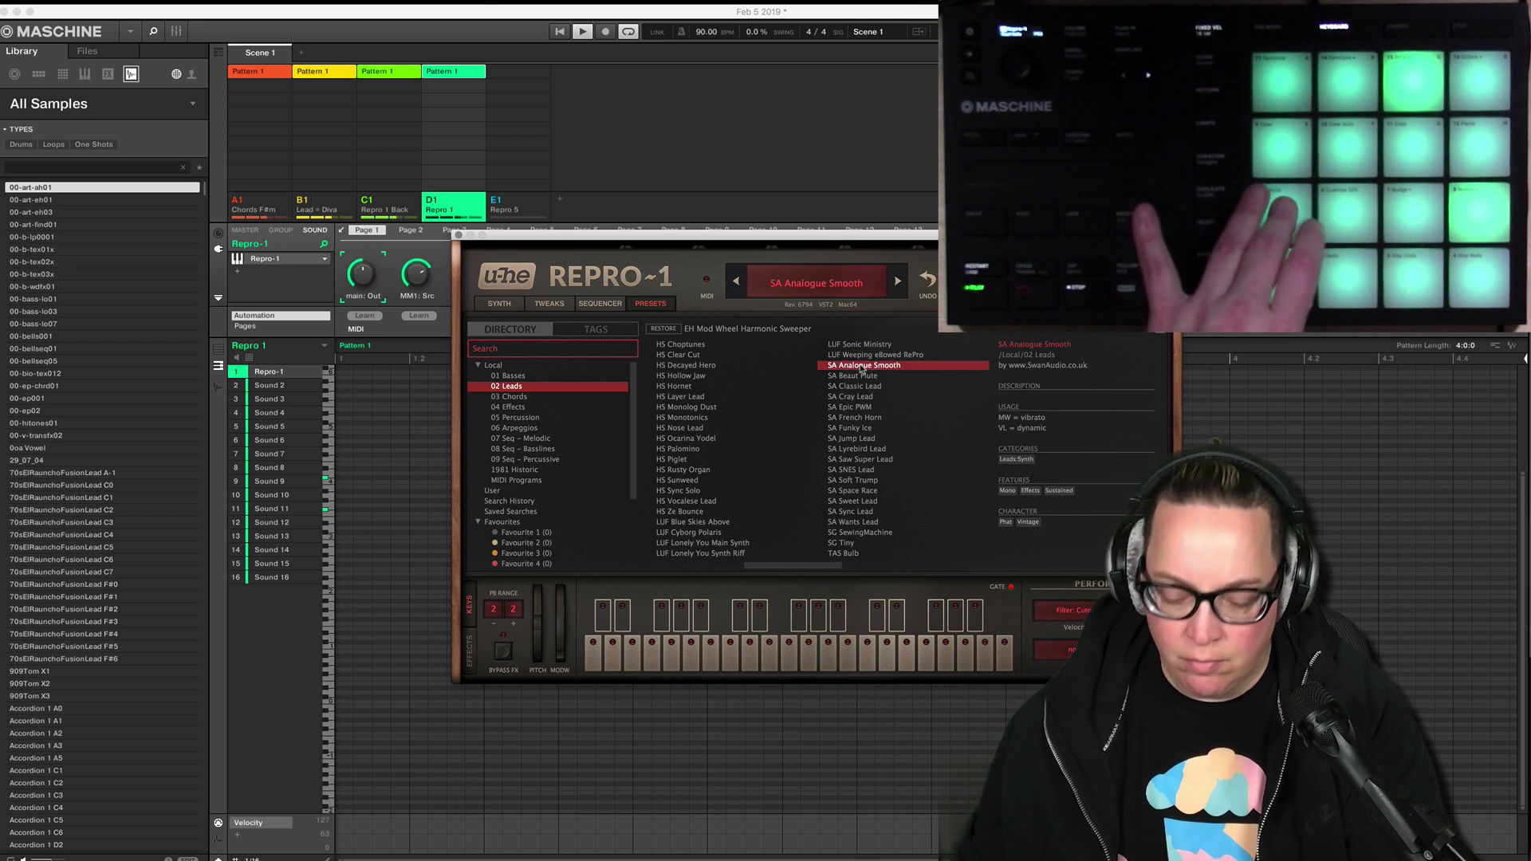
{"action": "left_click", "coordinate": [868, 376]}
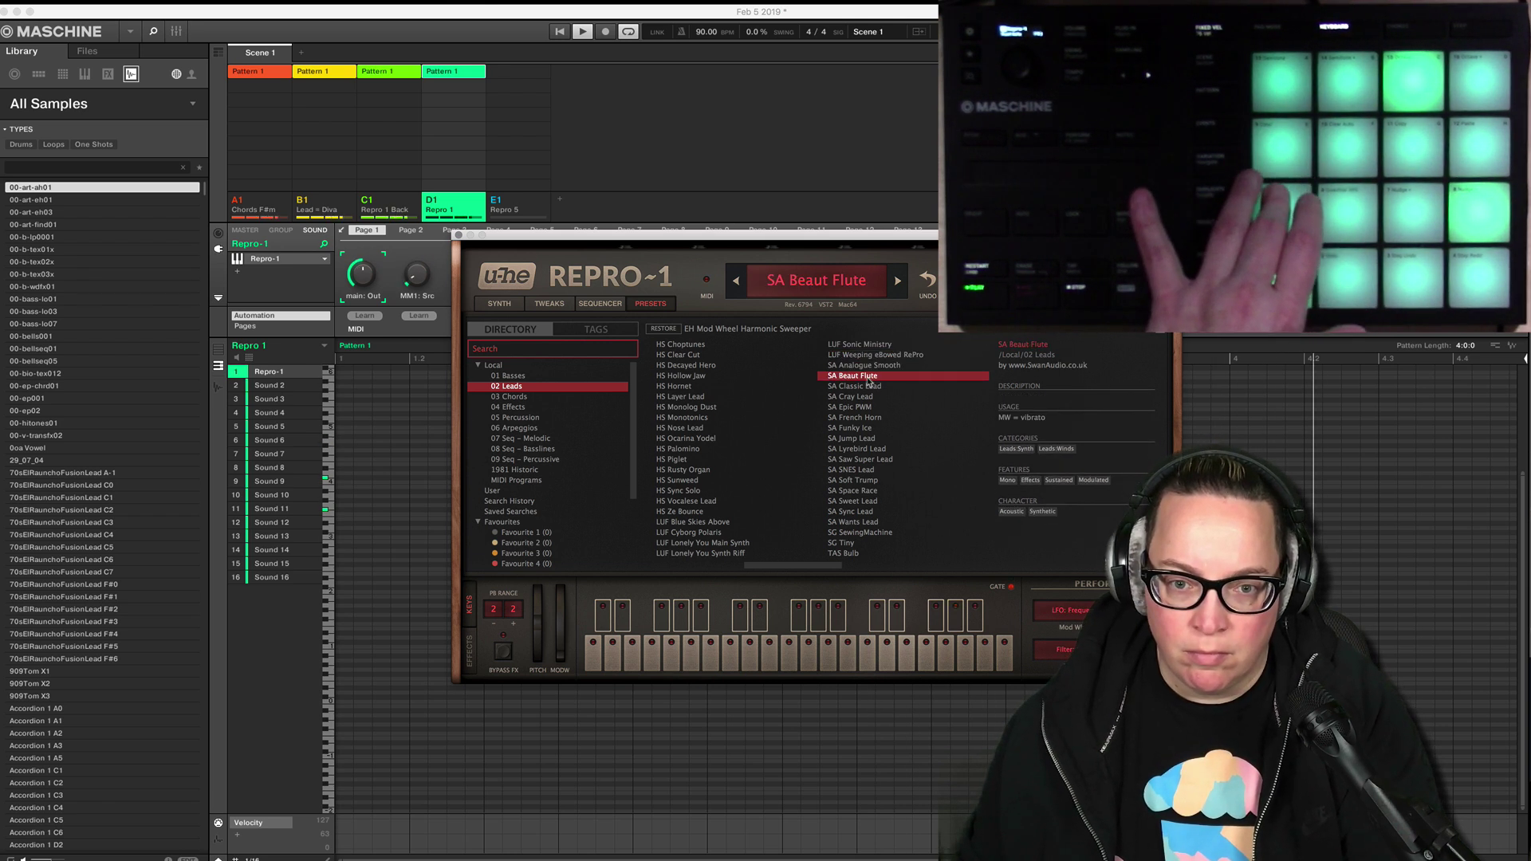
{"action": "left_click", "coordinate": [869, 388]}
{"action": "left_click", "coordinate": [868, 407]}
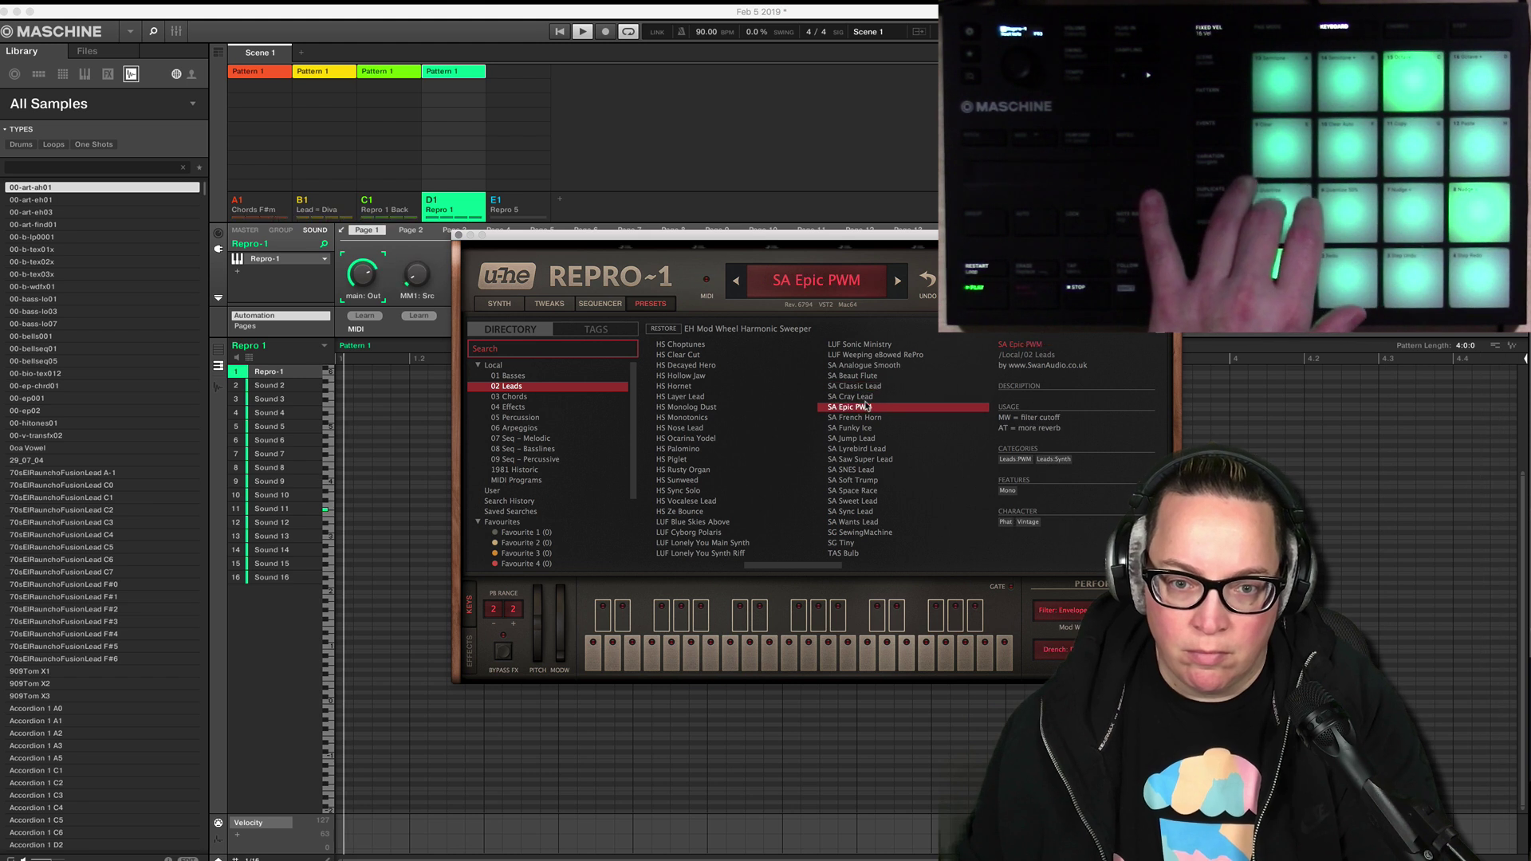
Audition the lead presets from SA French Horn through SA Saw Super Lead.
{"action": "left_click", "coordinate": [850, 418]}
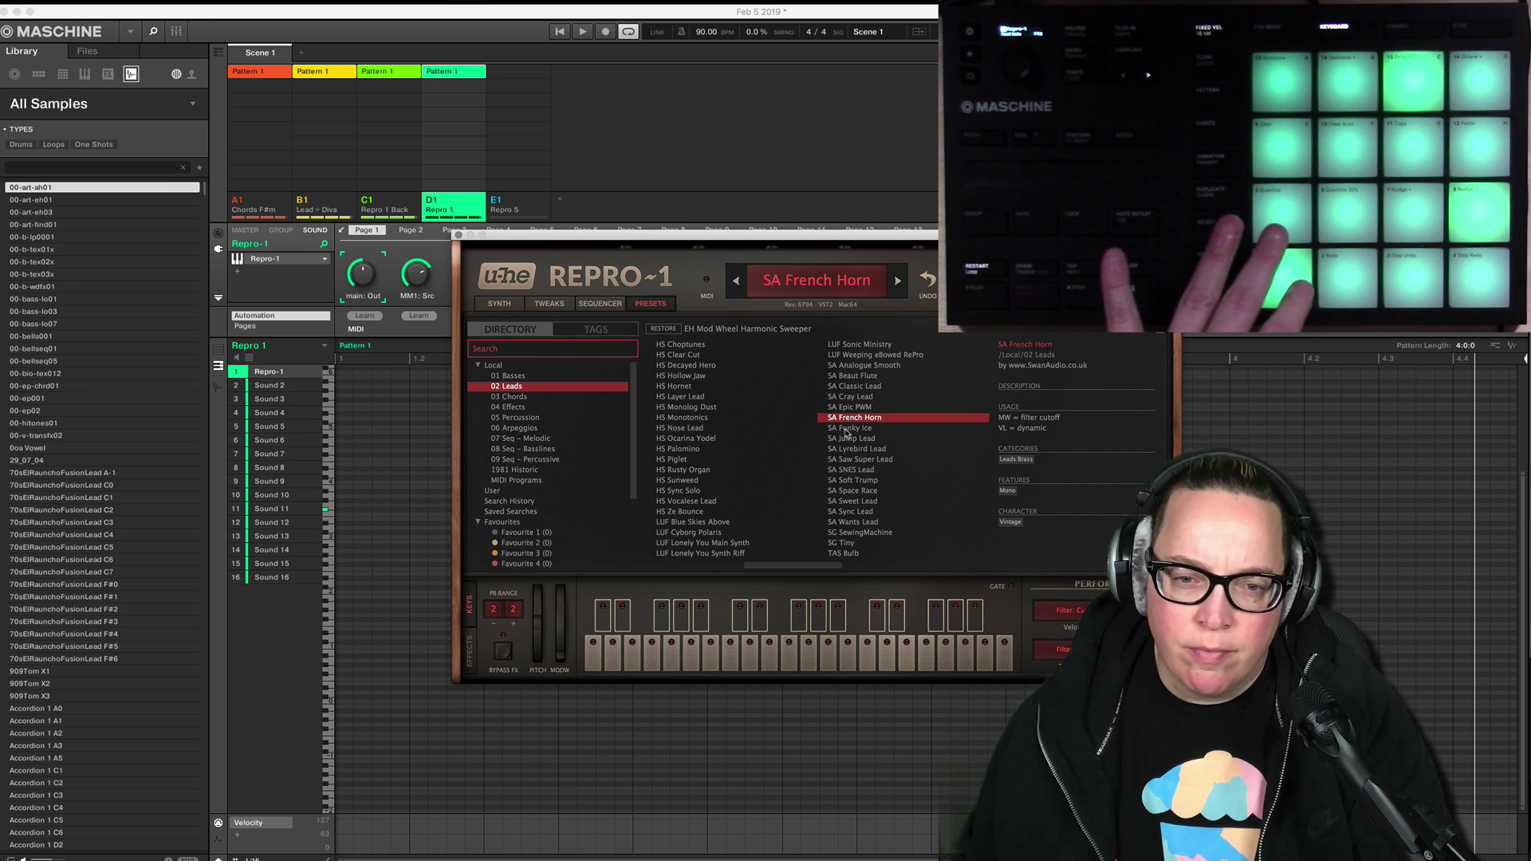
{"action": "left_click", "coordinate": [846, 429]}
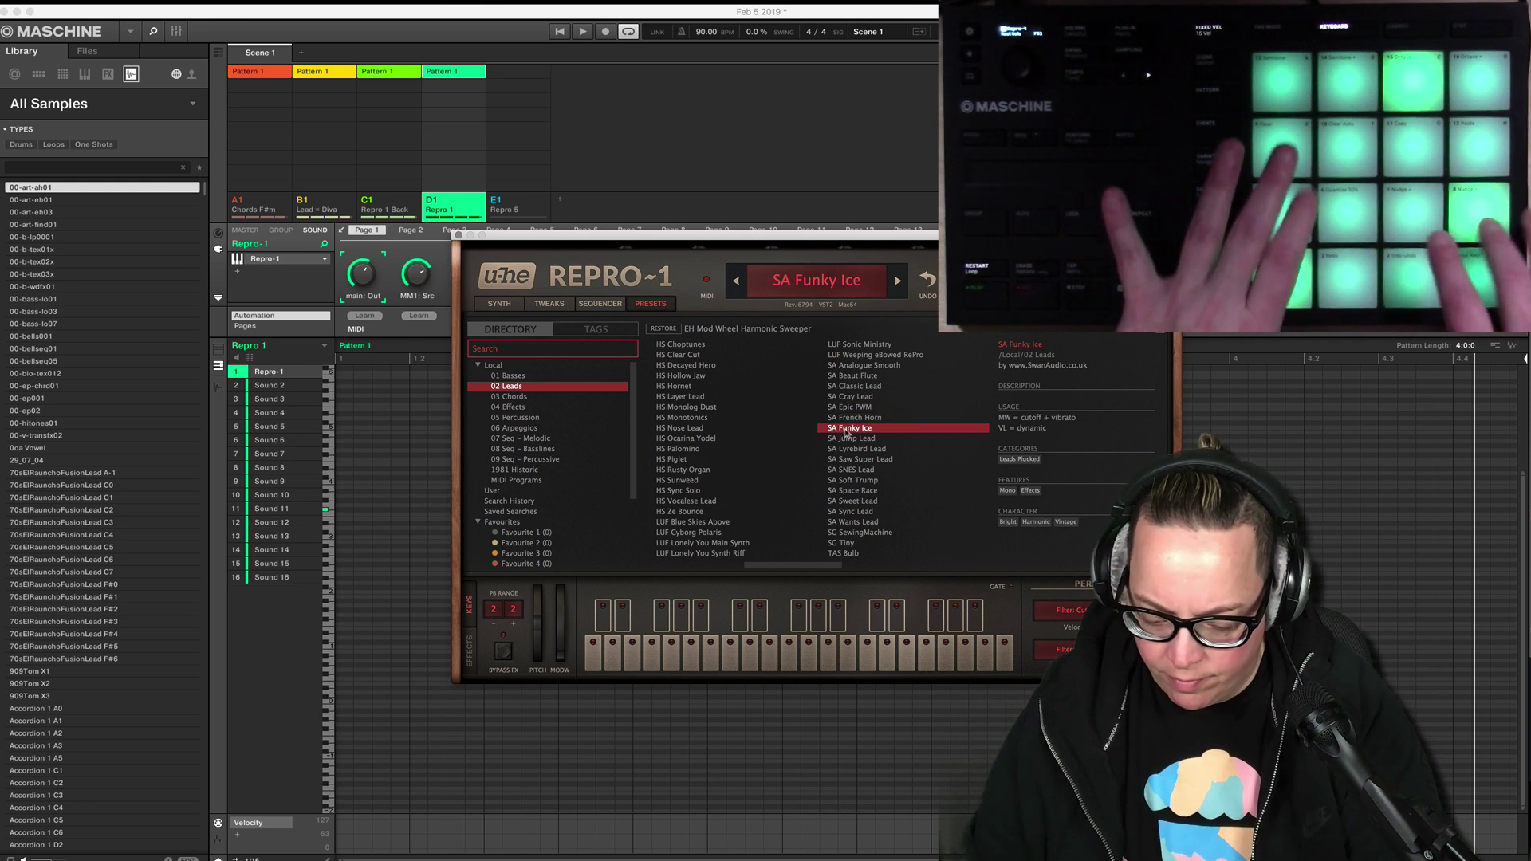
{"action": "left_click", "coordinate": [851, 439]}
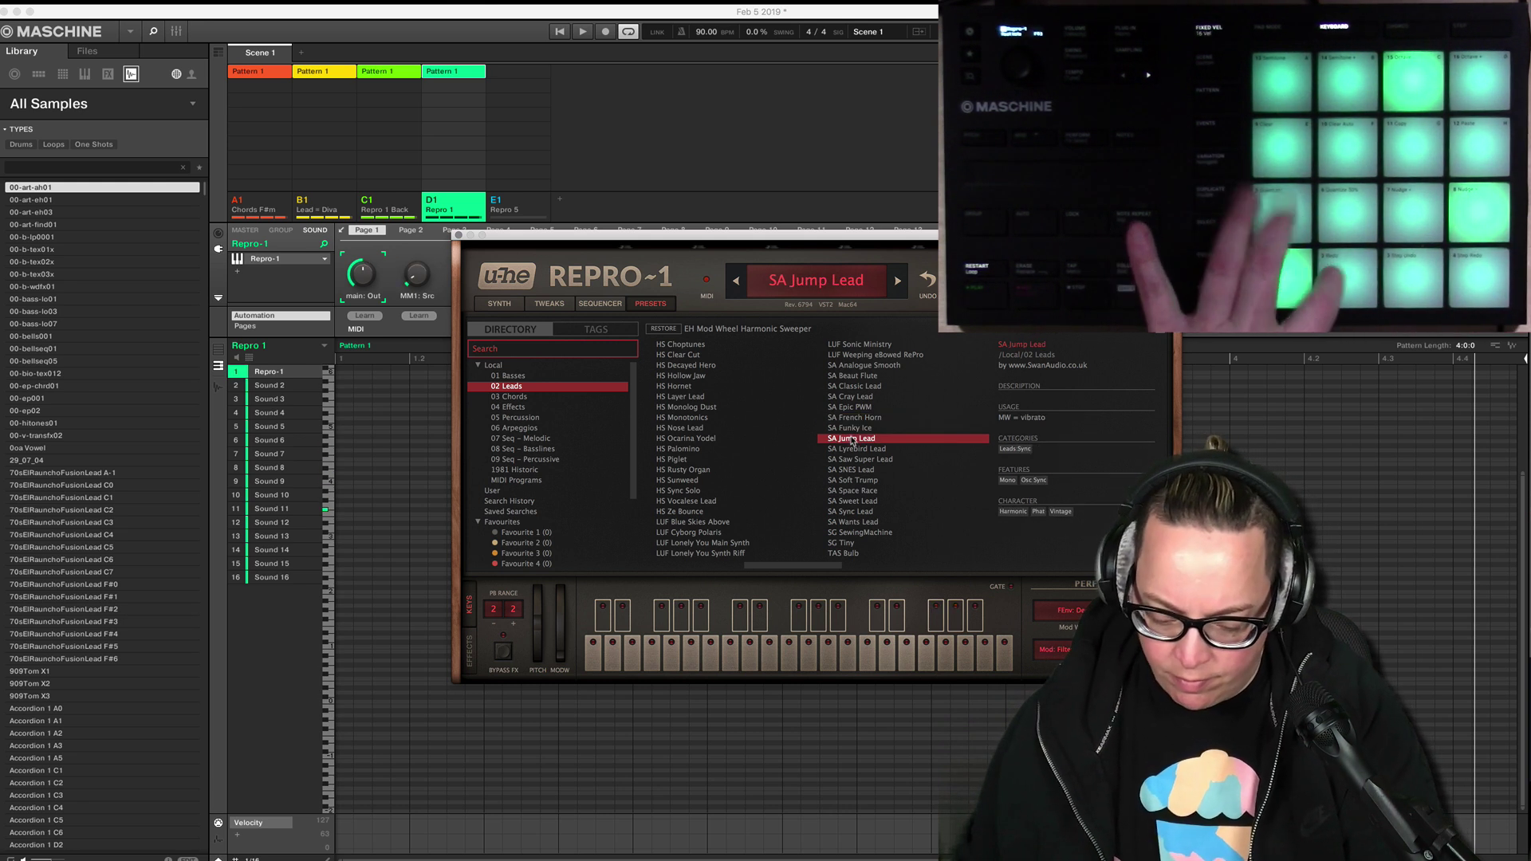
{"action": "left_click", "coordinate": [854, 449]}
{"action": "left_click", "coordinate": [859, 460]}
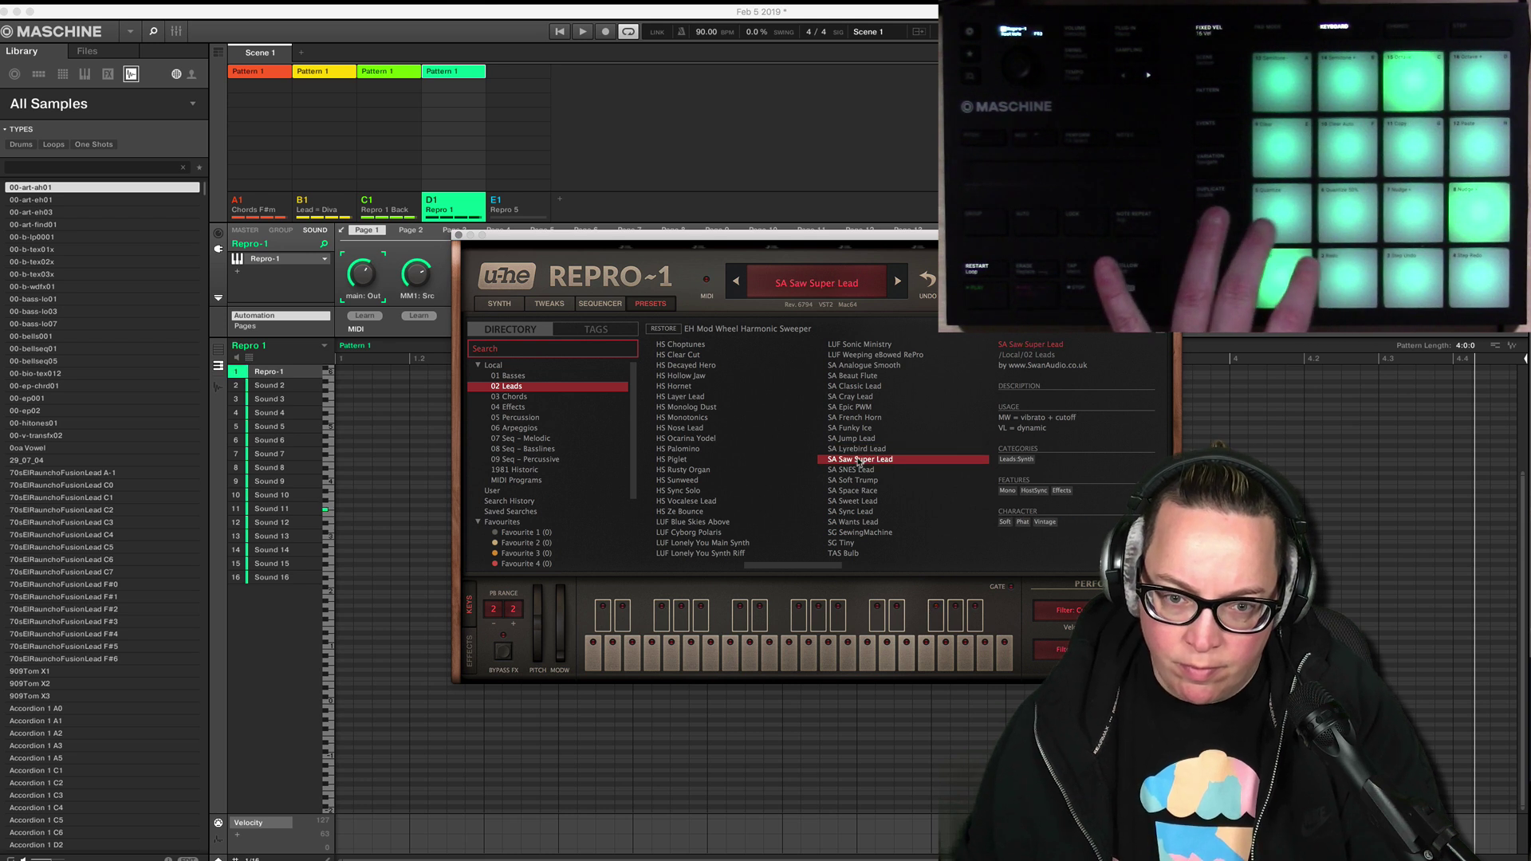
Compare SA Soft Trump with SA SNES Lead, and try SA Sweet Lead and SA Space Race.
{"action": "left_click", "coordinate": [858, 481]}
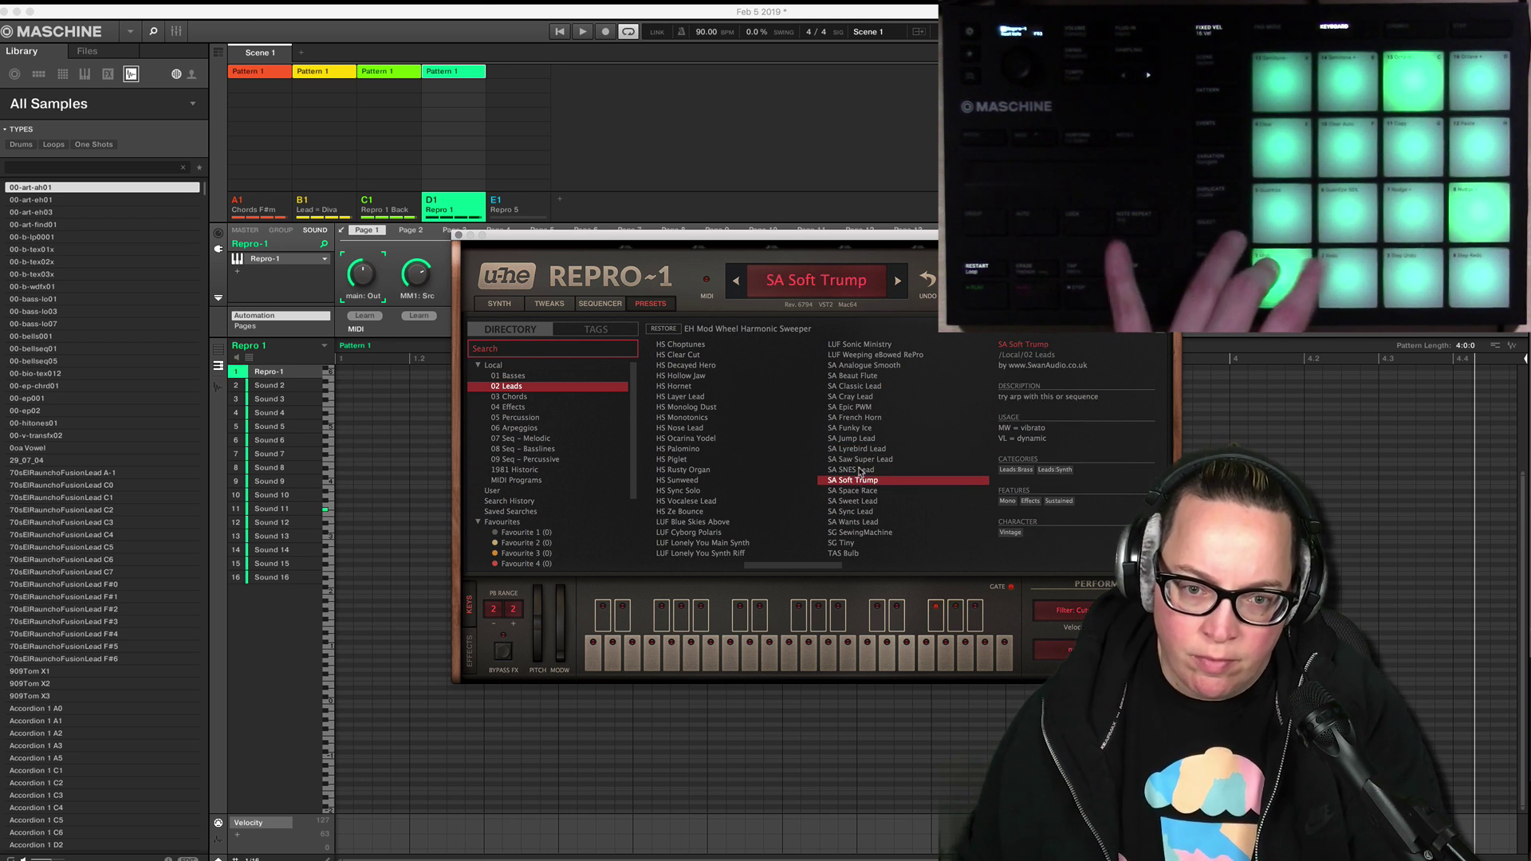
{"action": "left_click", "coordinate": [859, 471]}
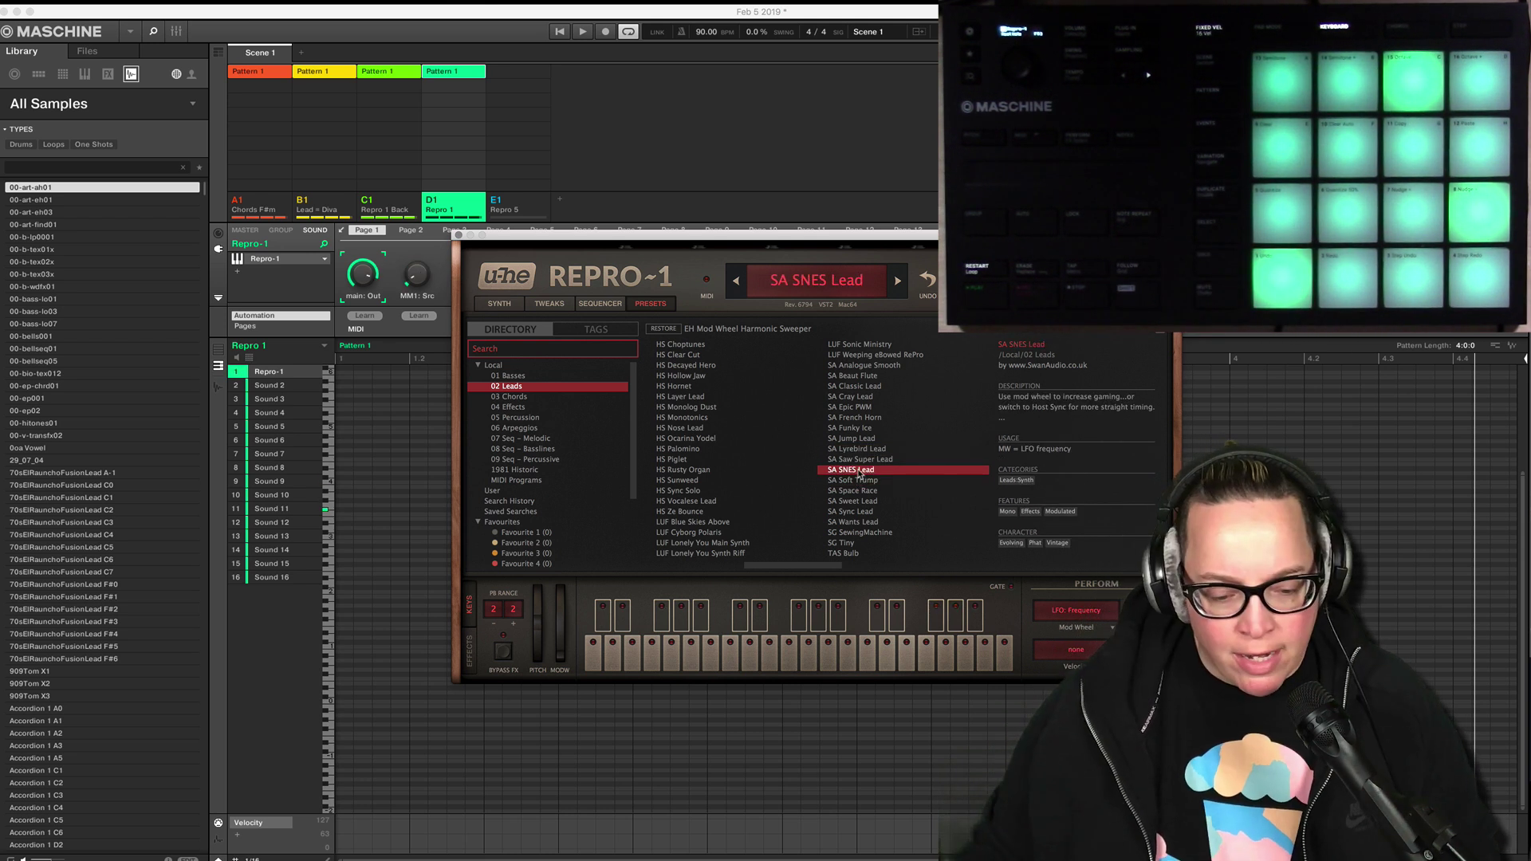
{"action": "left_click", "coordinate": [857, 480]}
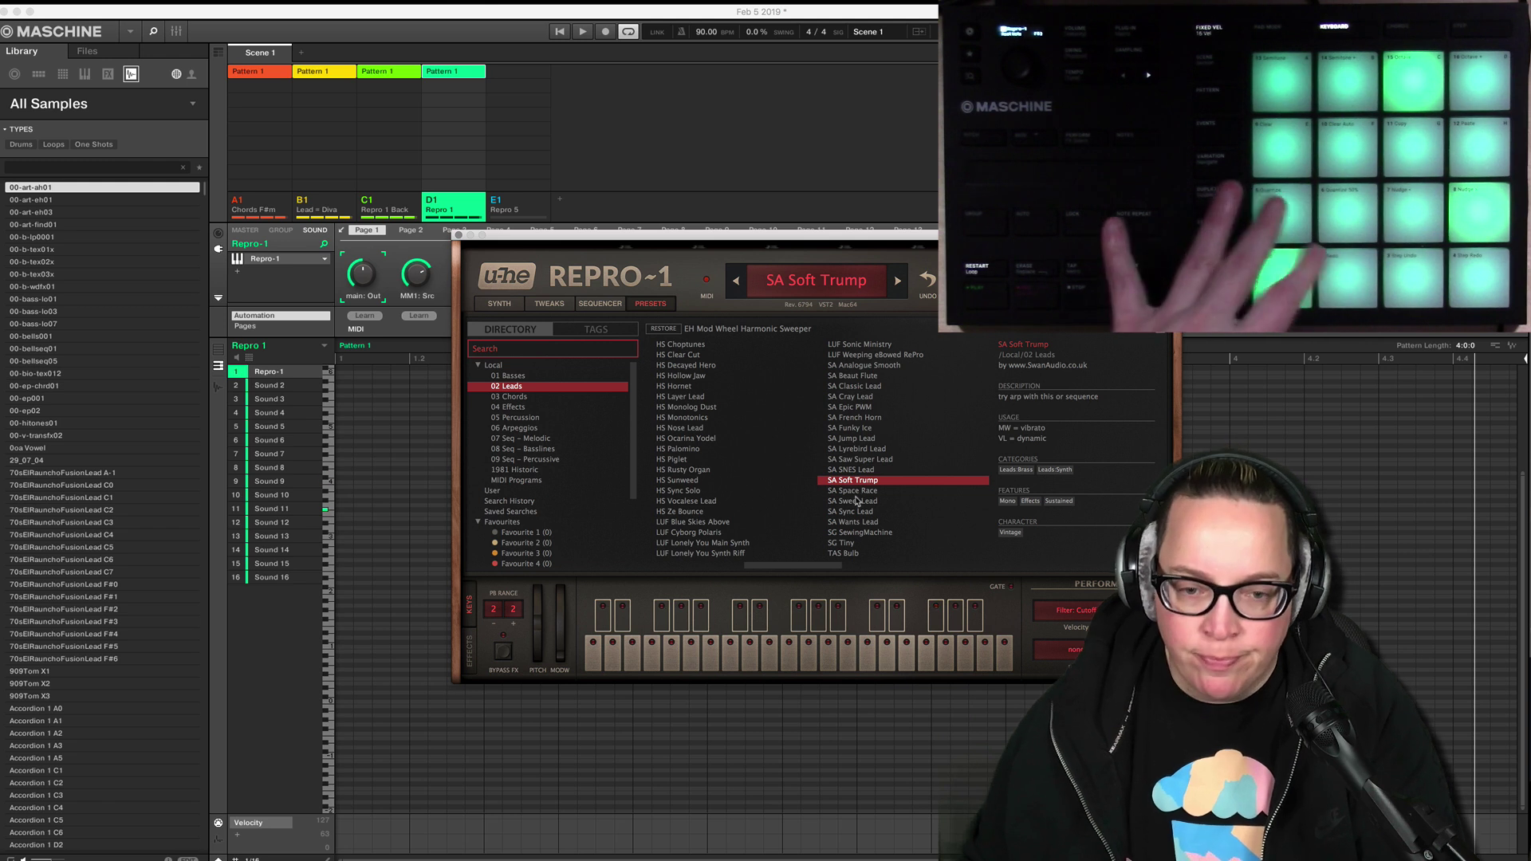
{"action": "left_click", "coordinate": [857, 501]}
{"action": "left_click", "coordinate": [857, 491]}
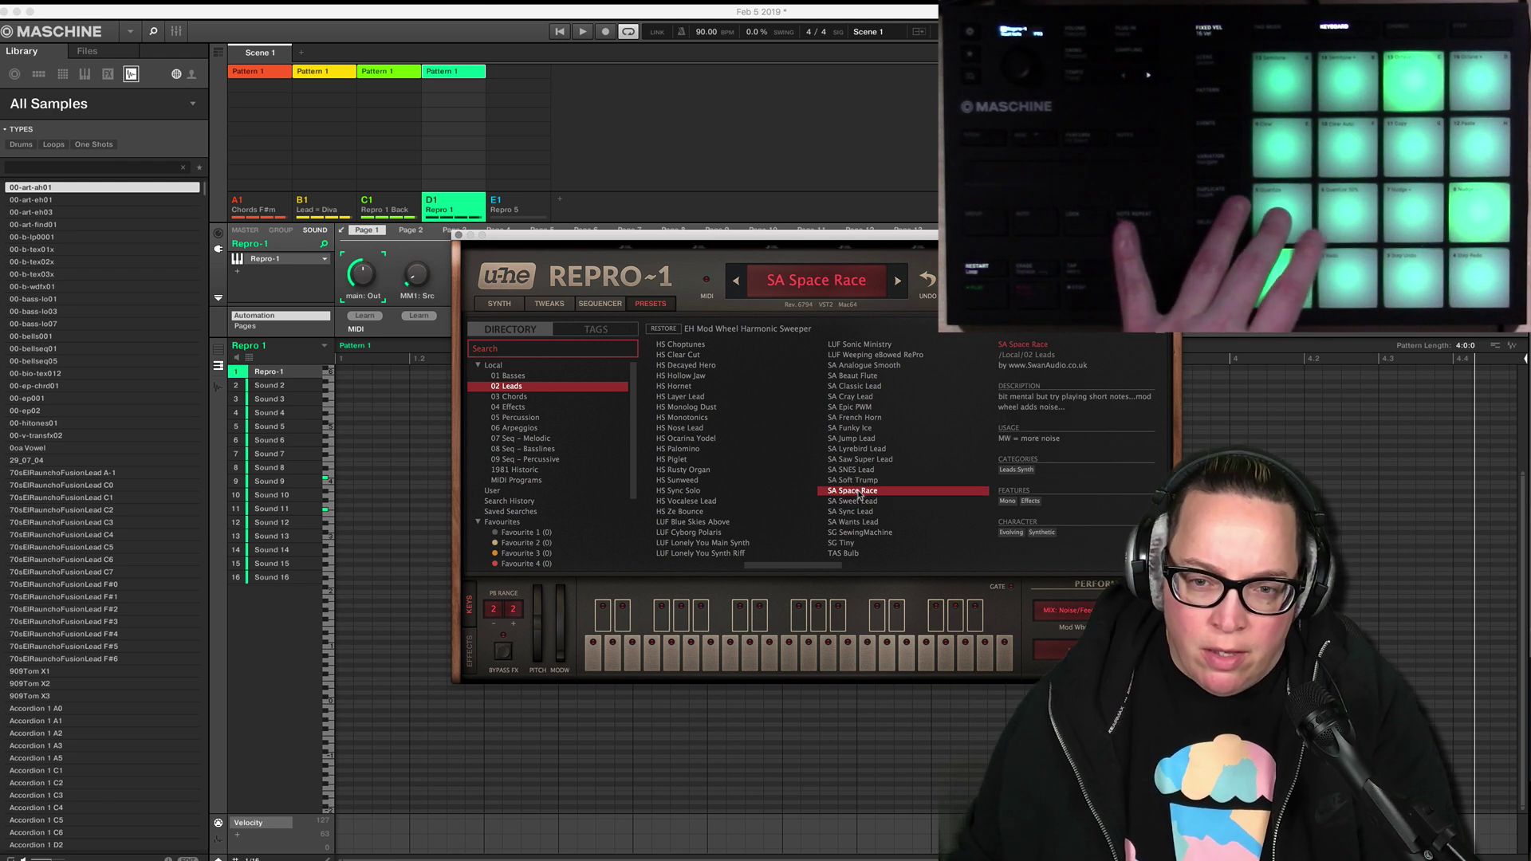
Audition the SA Sync Lead, SA Wants Lead, SG SewingMachine and SG Tiny presets.
{"action": "left_click", "coordinate": [860, 512]}
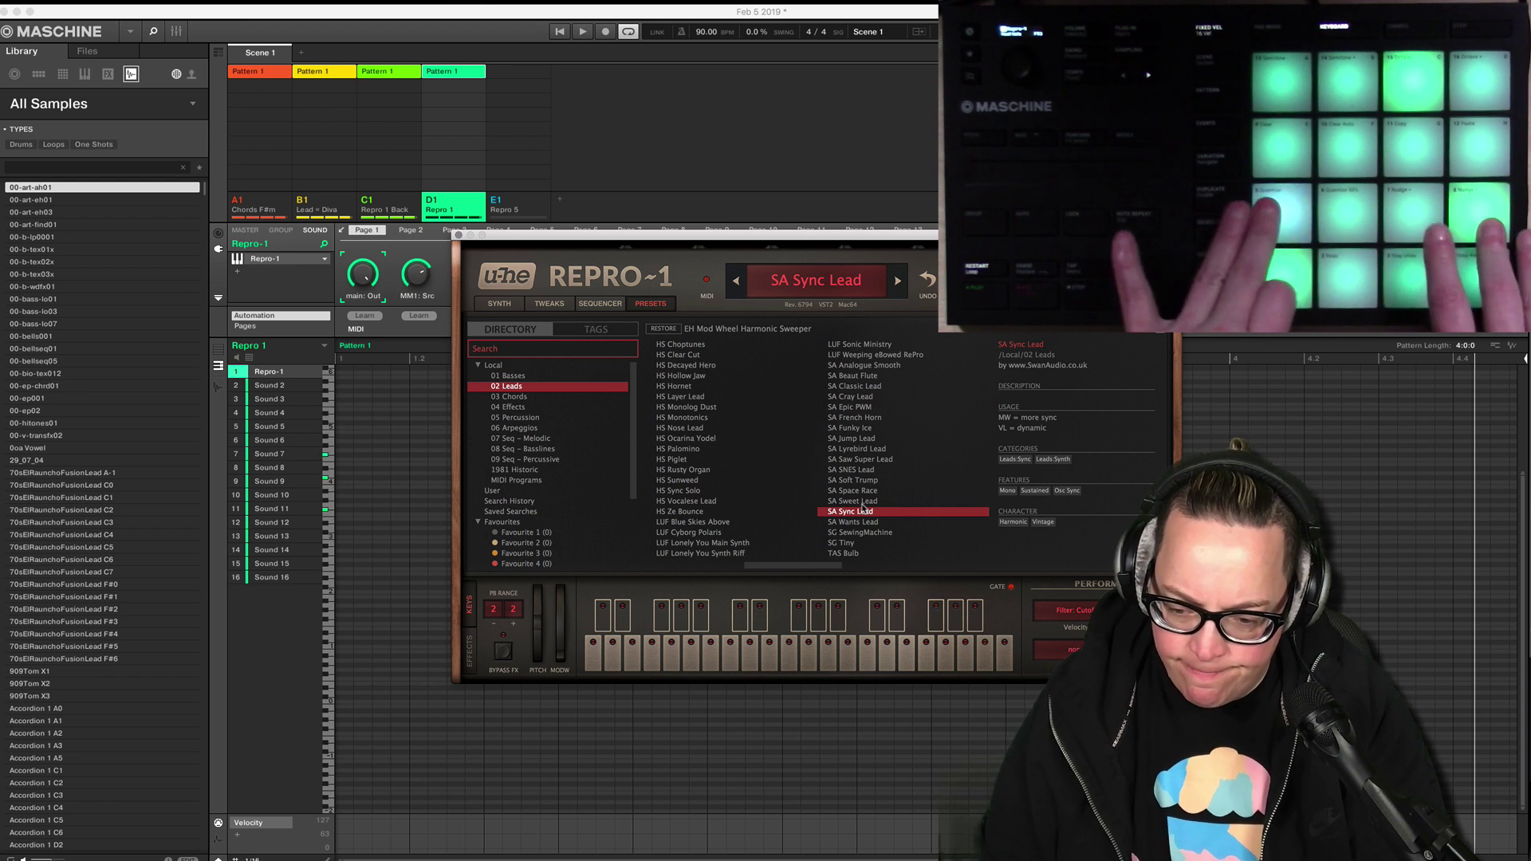
{"action": "left_click", "coordinate": [851, 523]}
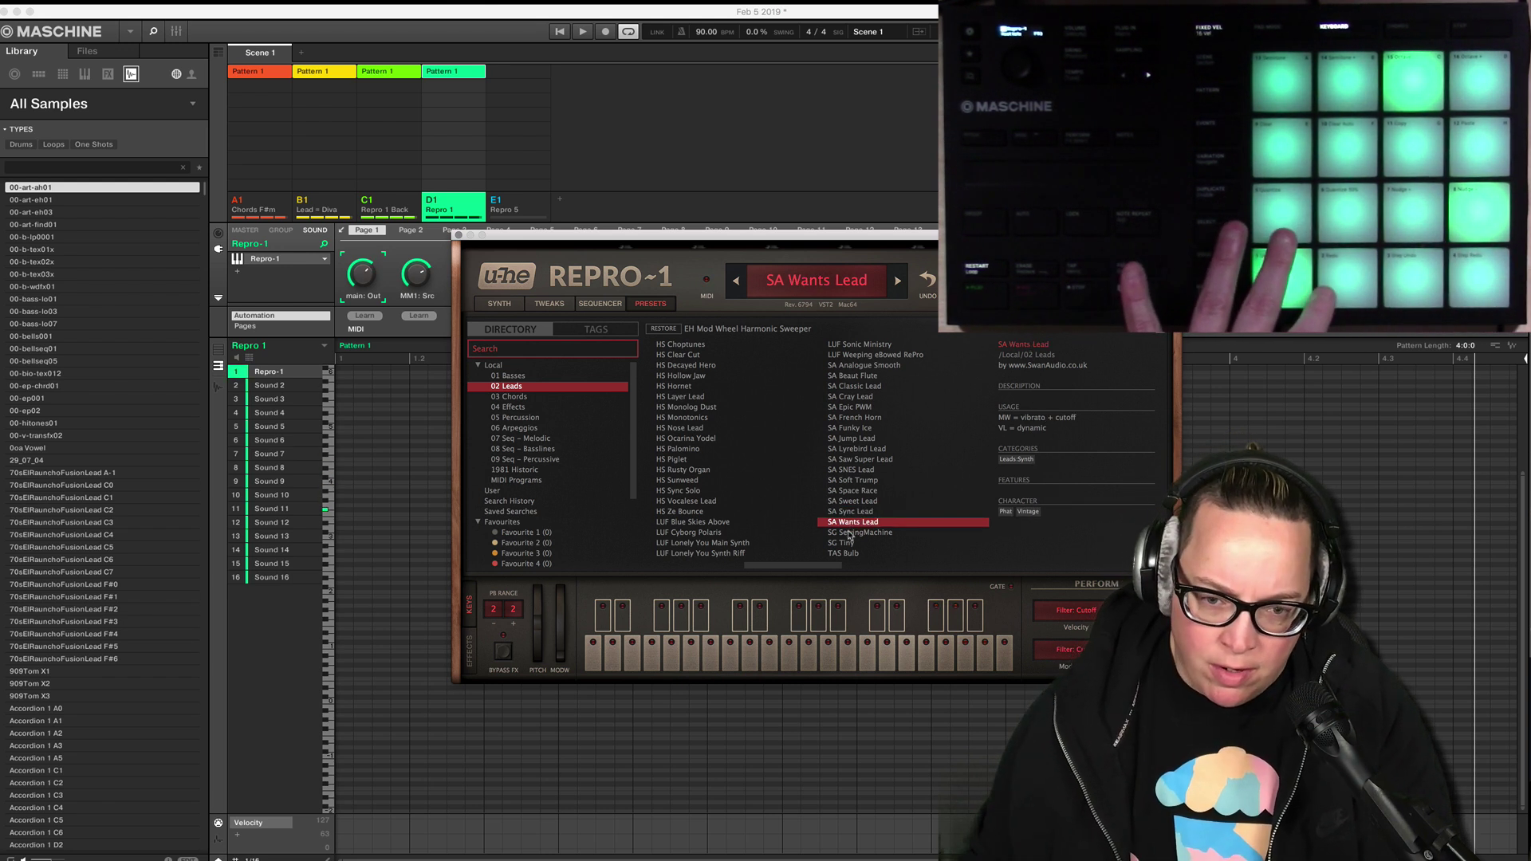
{"action": "left_click", "coordinate": [851, 532]}
{"action": "scroll", "coordinate": [847, 539], "scroll_direction": "left", "scroll_amount": 2}
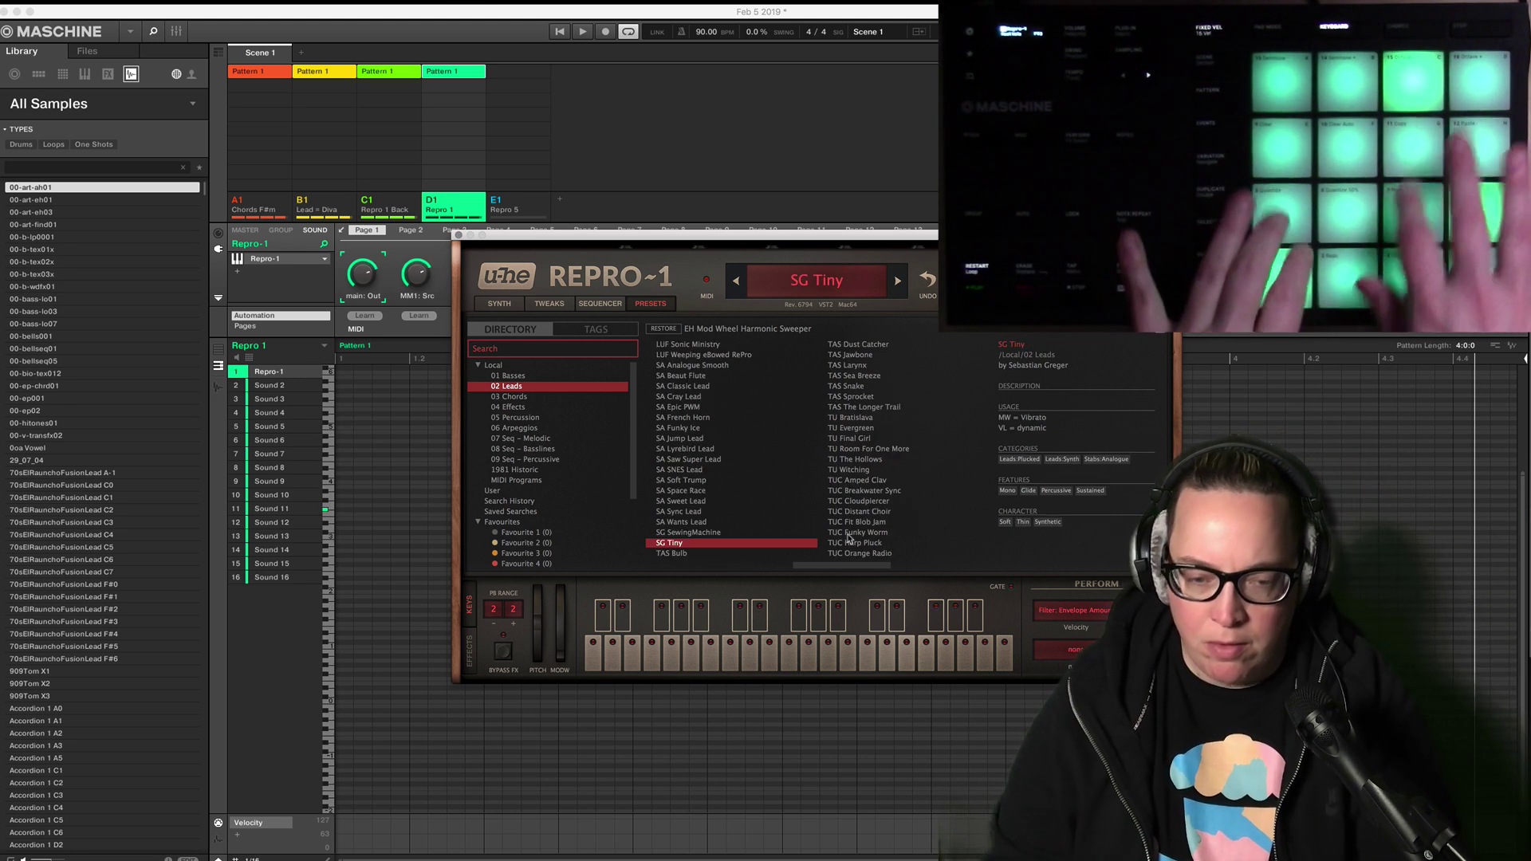
Return playback to the start and audition the TAS lead presets from TAS Bulb through TAS The Longer Trail.
{"action": "left_click", "coordinate": [562, 33]}
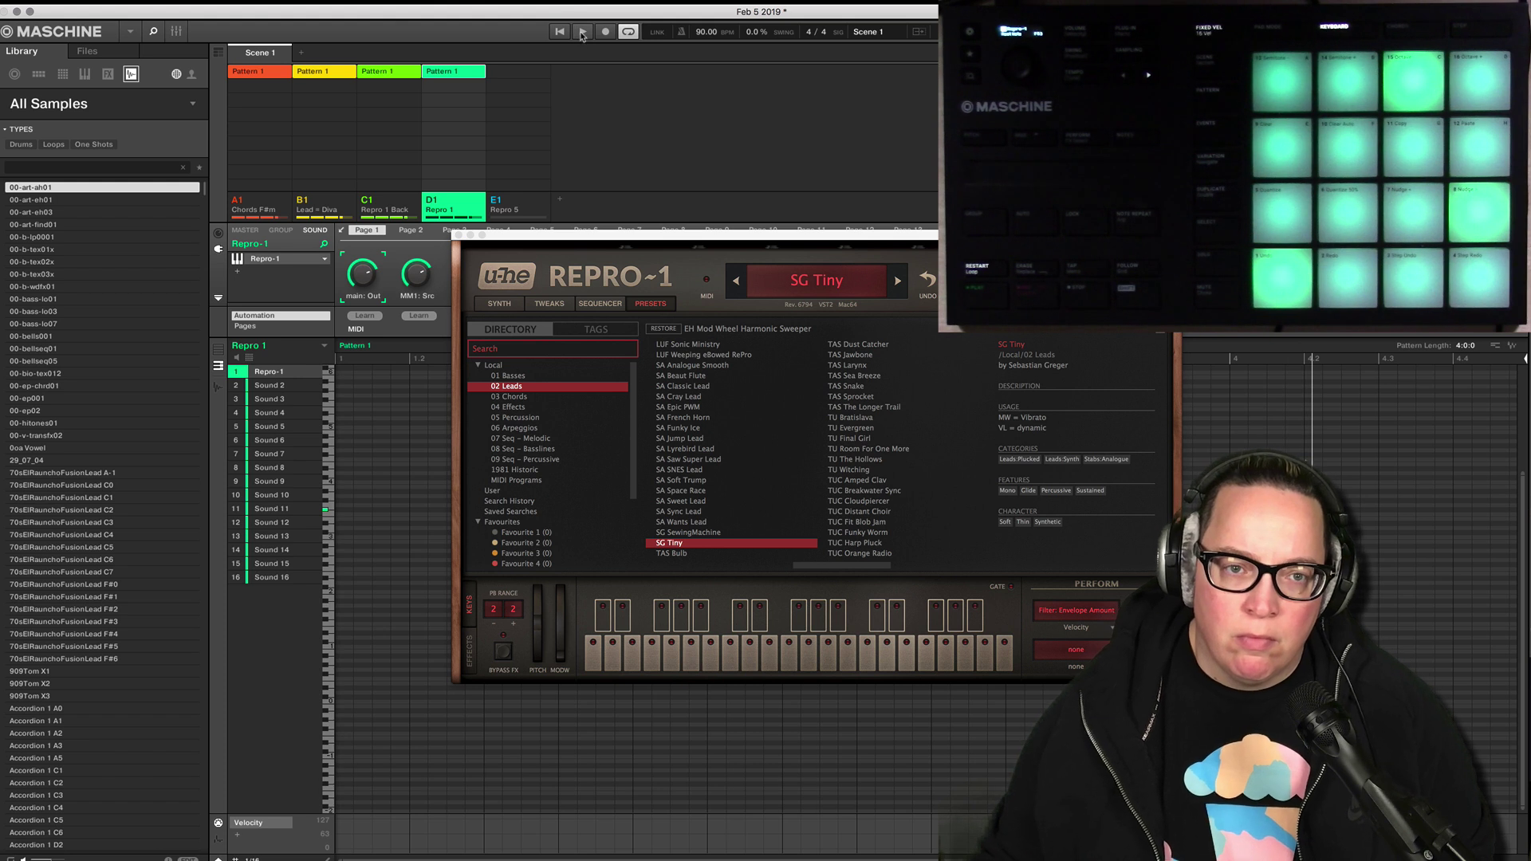
{"action": "left_click", "coordinate": [673, 555]}
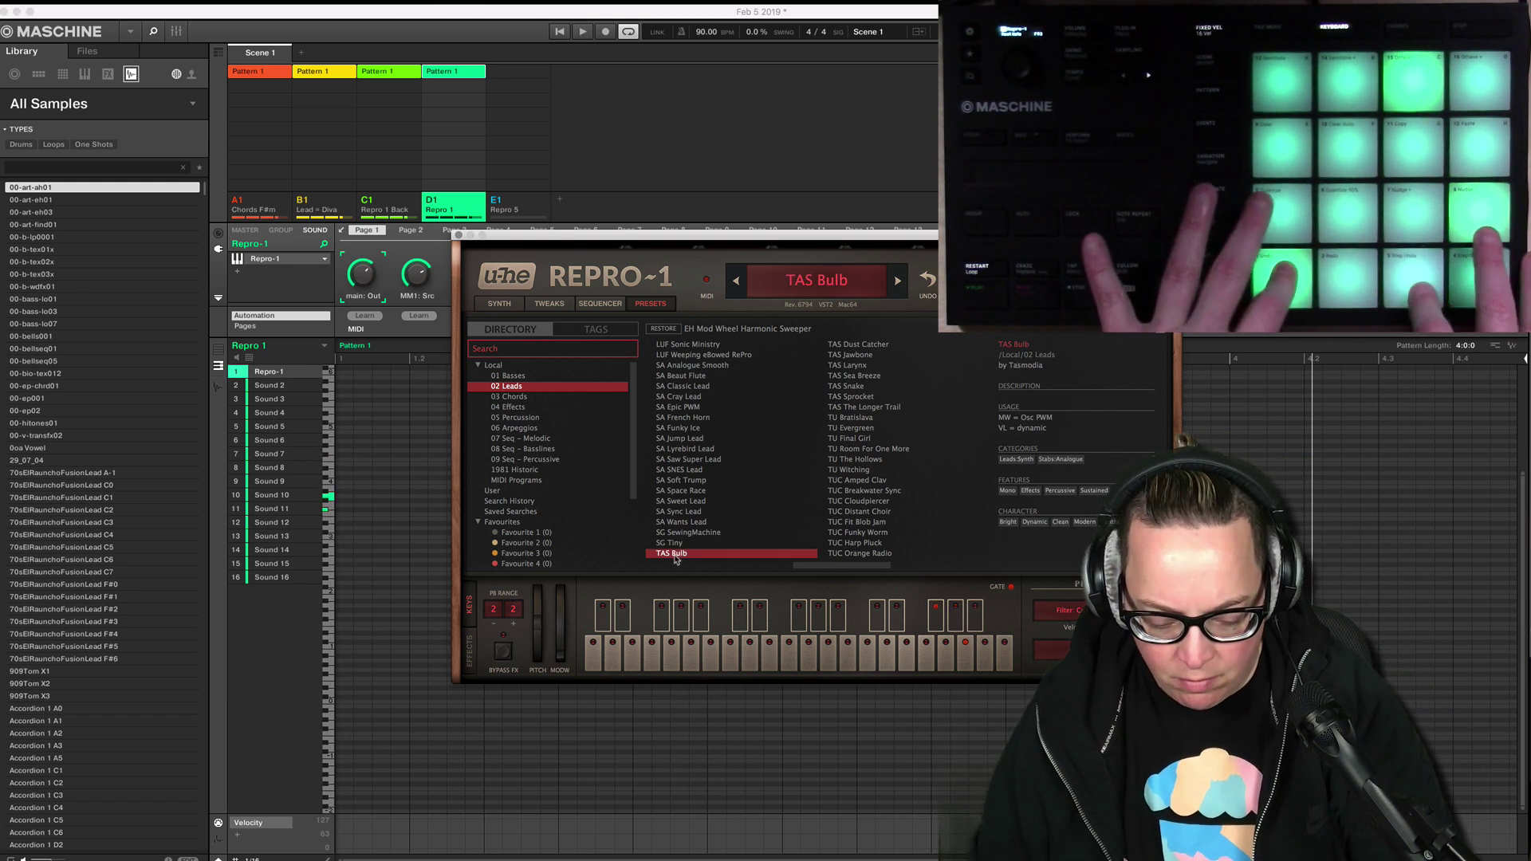
{"action": "key", "text": "Down"}
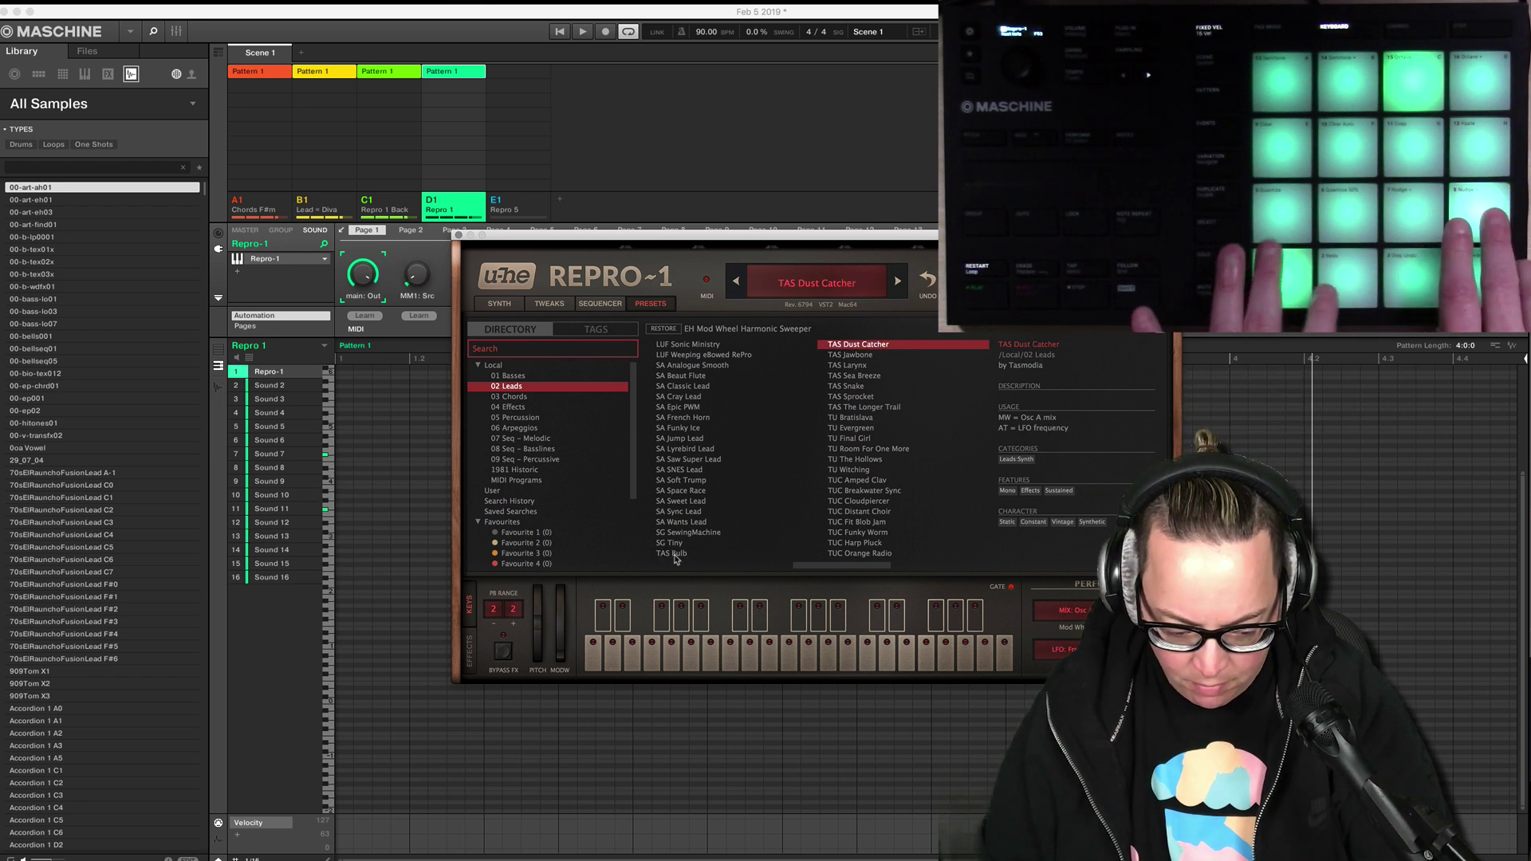
{"action": "key", "text": "Down"}
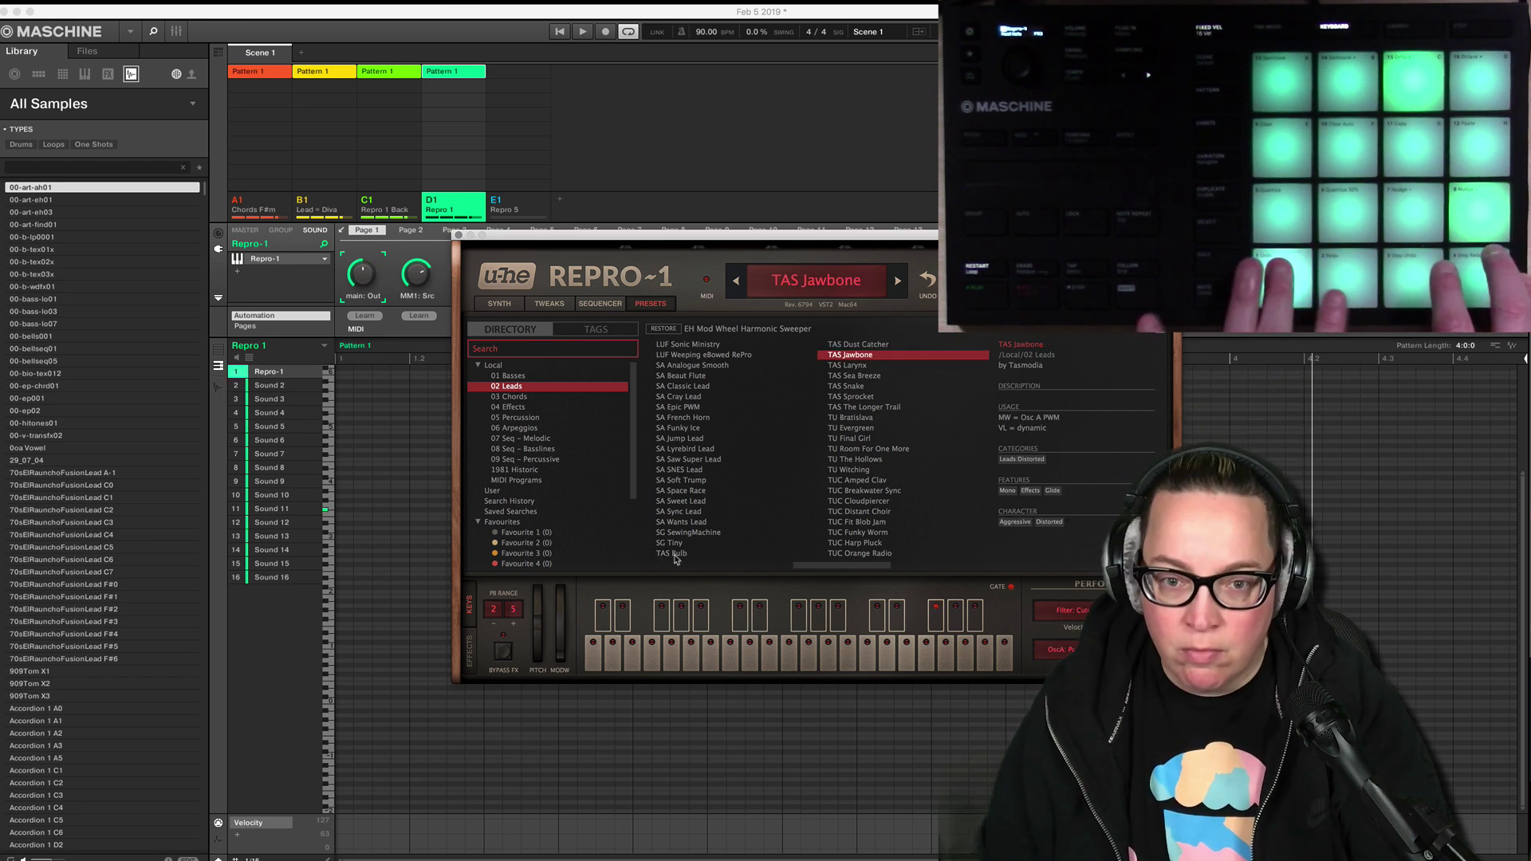
{"action": "key", "text": "Down"}
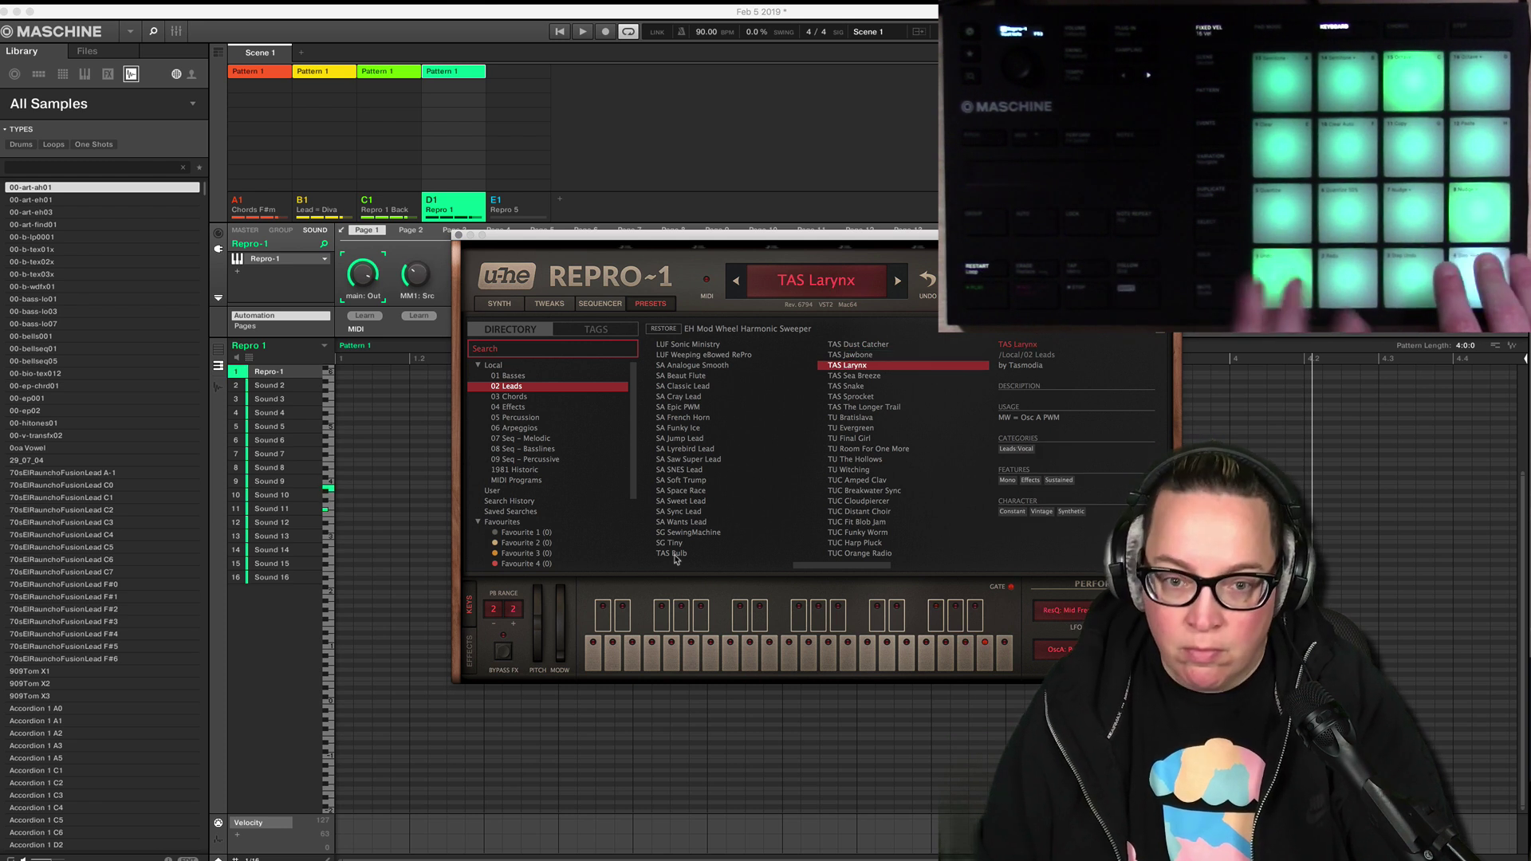
{"action": "key", "text": "Down"}
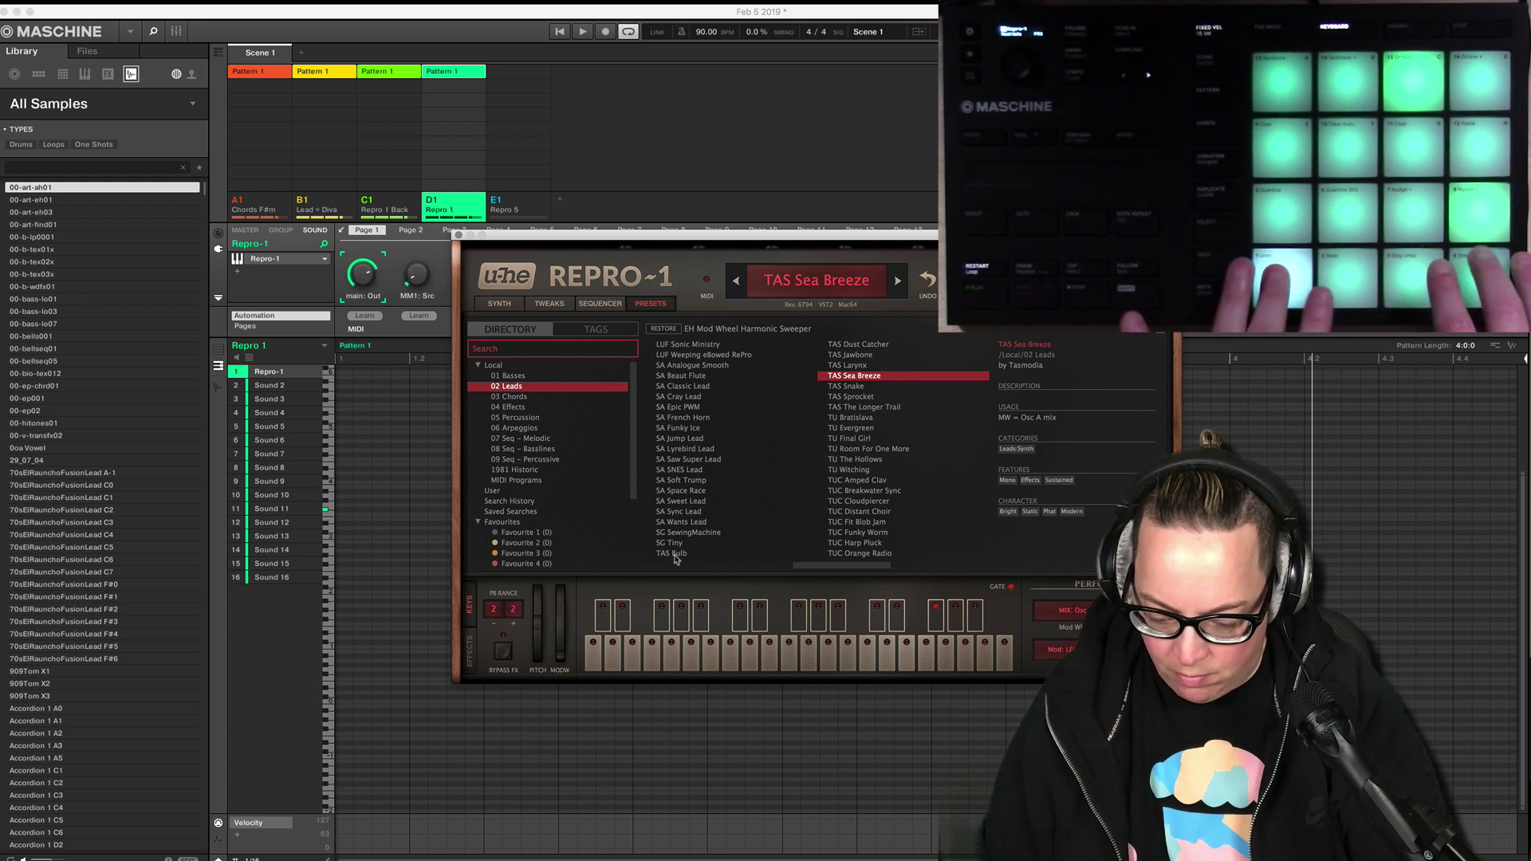
{"action": "key", "text": "Down"}
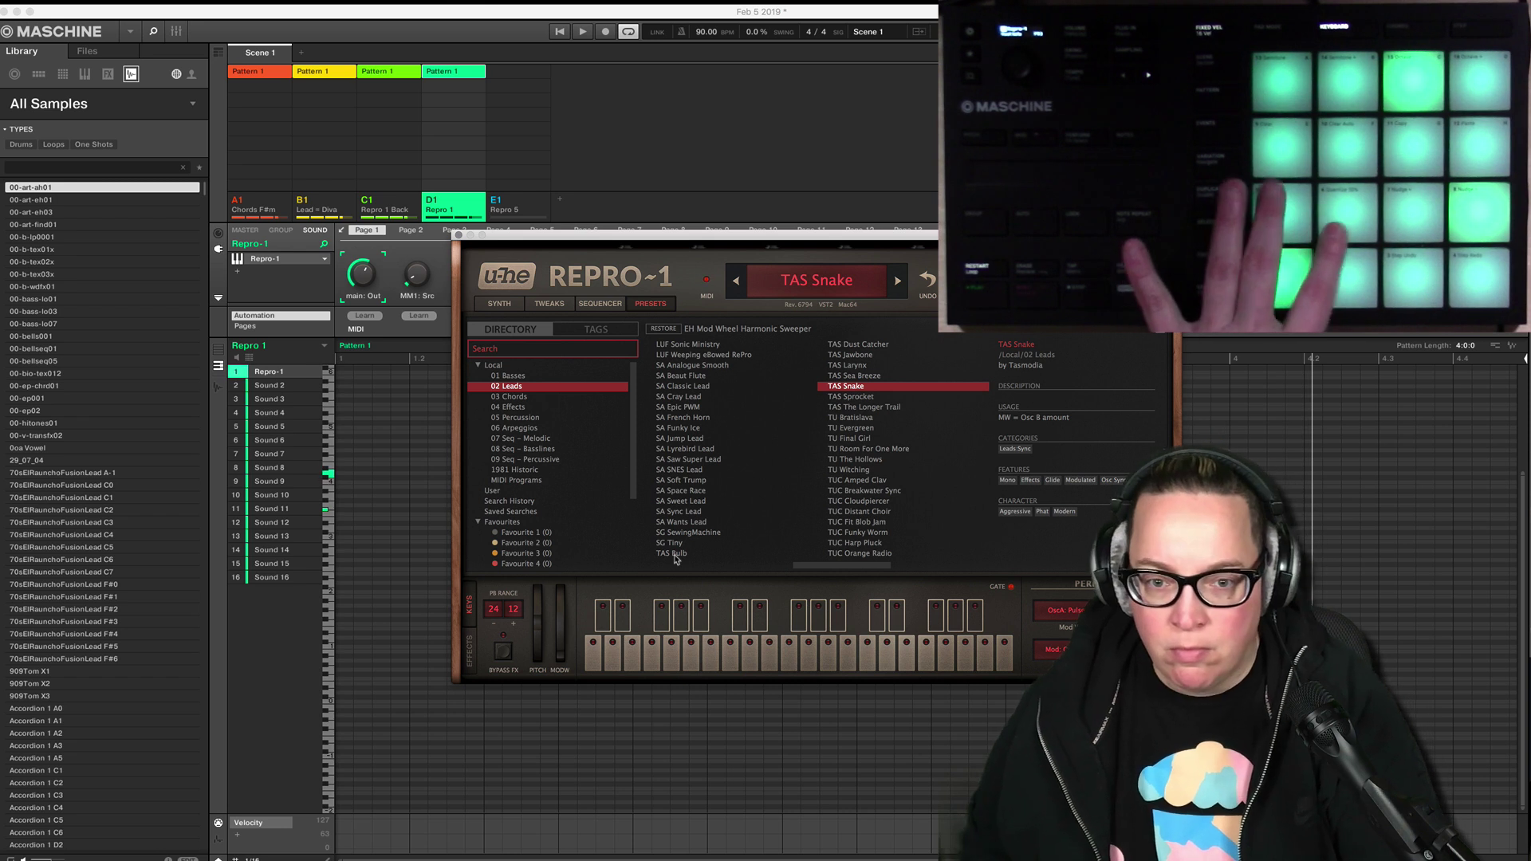
{"action": "key", "text": "Down"}
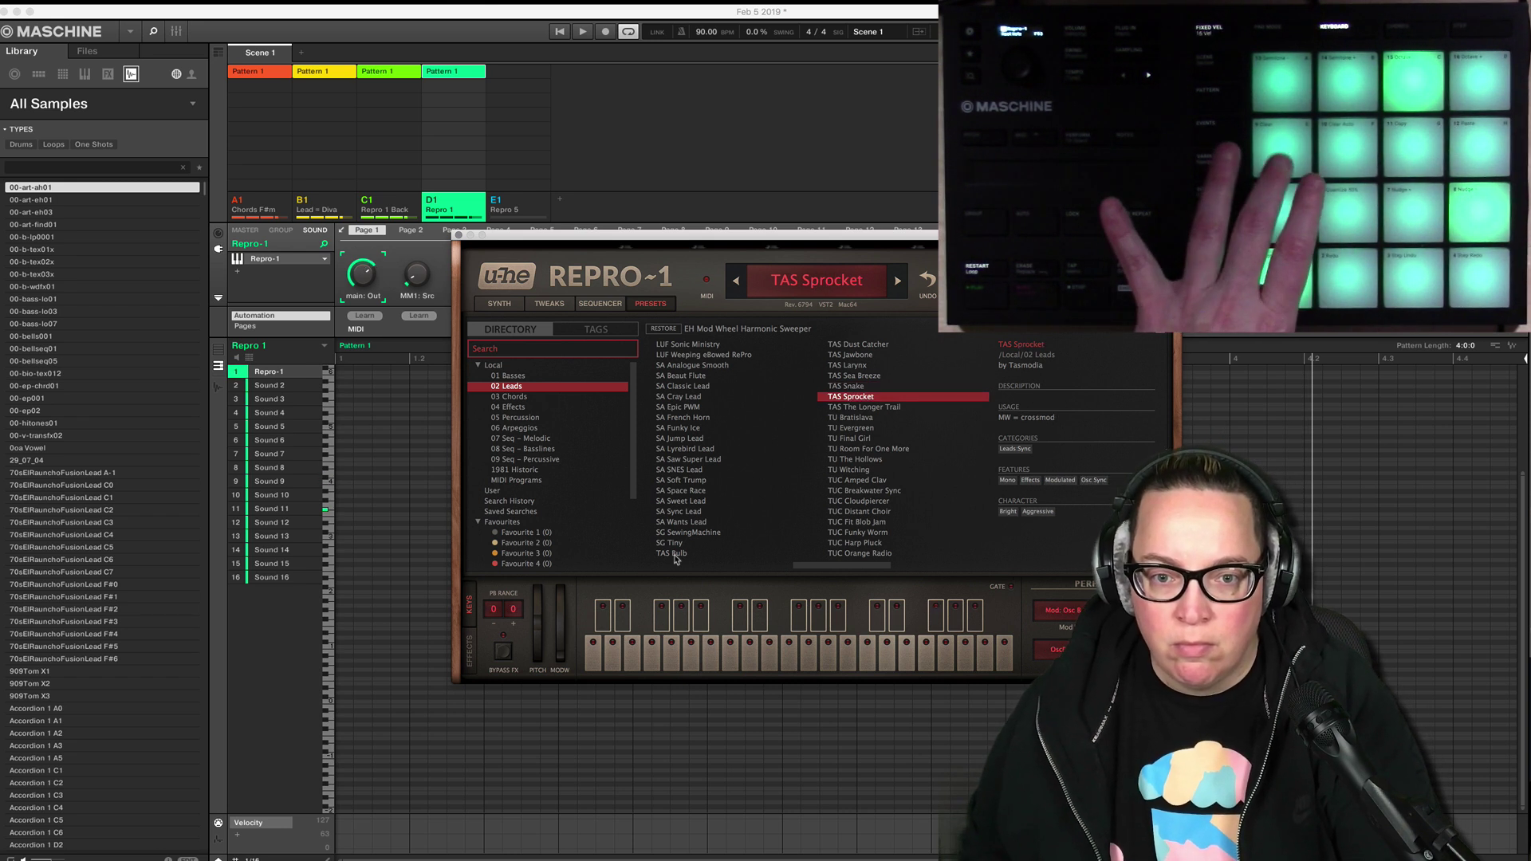
{"action": "key", "text": "Down"}
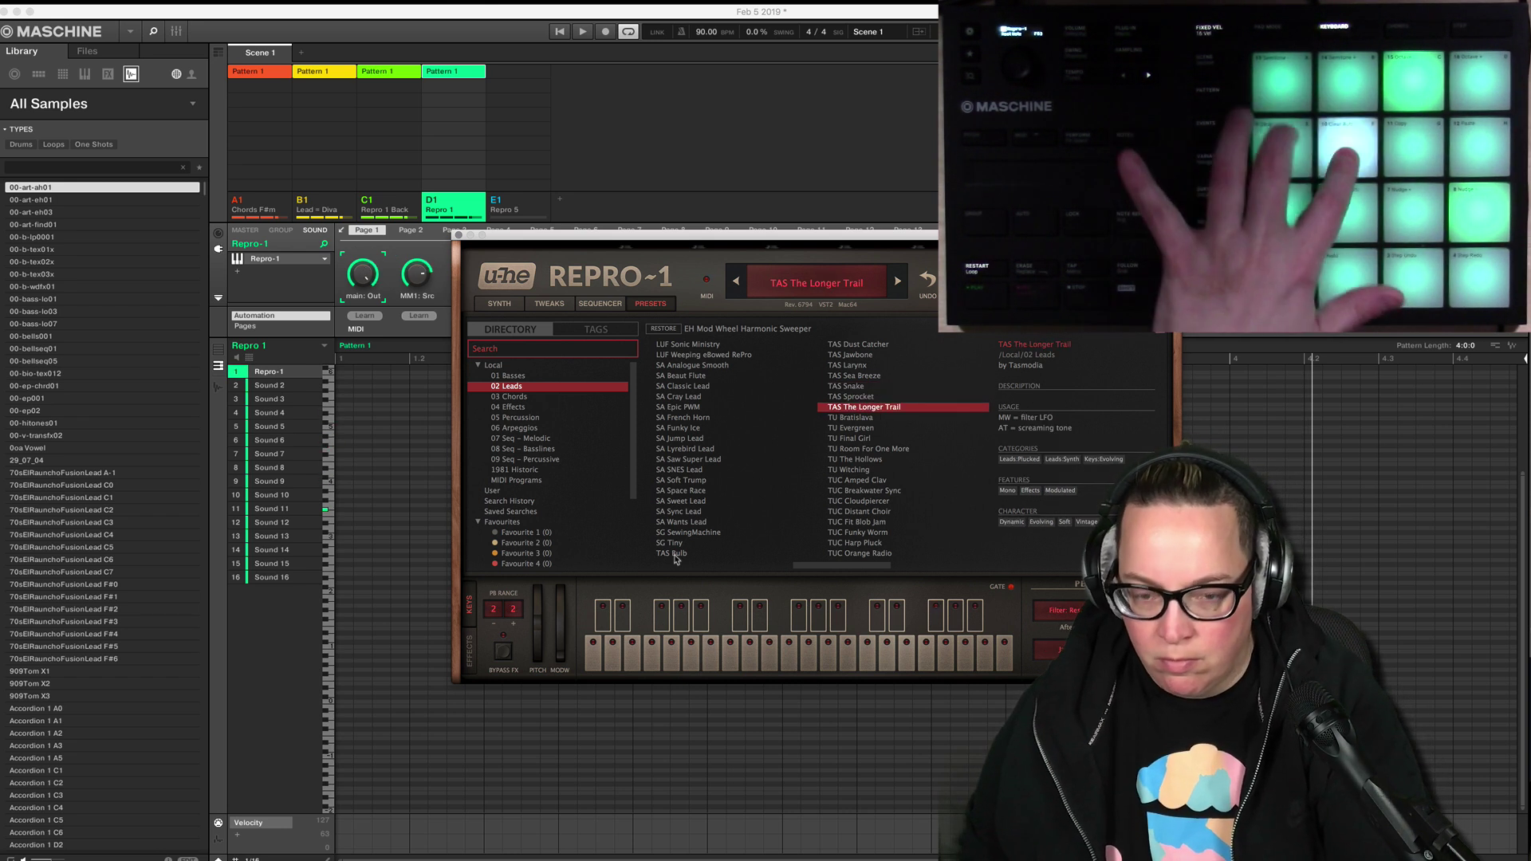
Audition the TU lead presets from TU Bratislava onward, compare TU Room For One More with TU The Hollows, and load TU The Hollows.
{"action": "key", "text": "Down"}
{"action": "key", "text": "Down"}
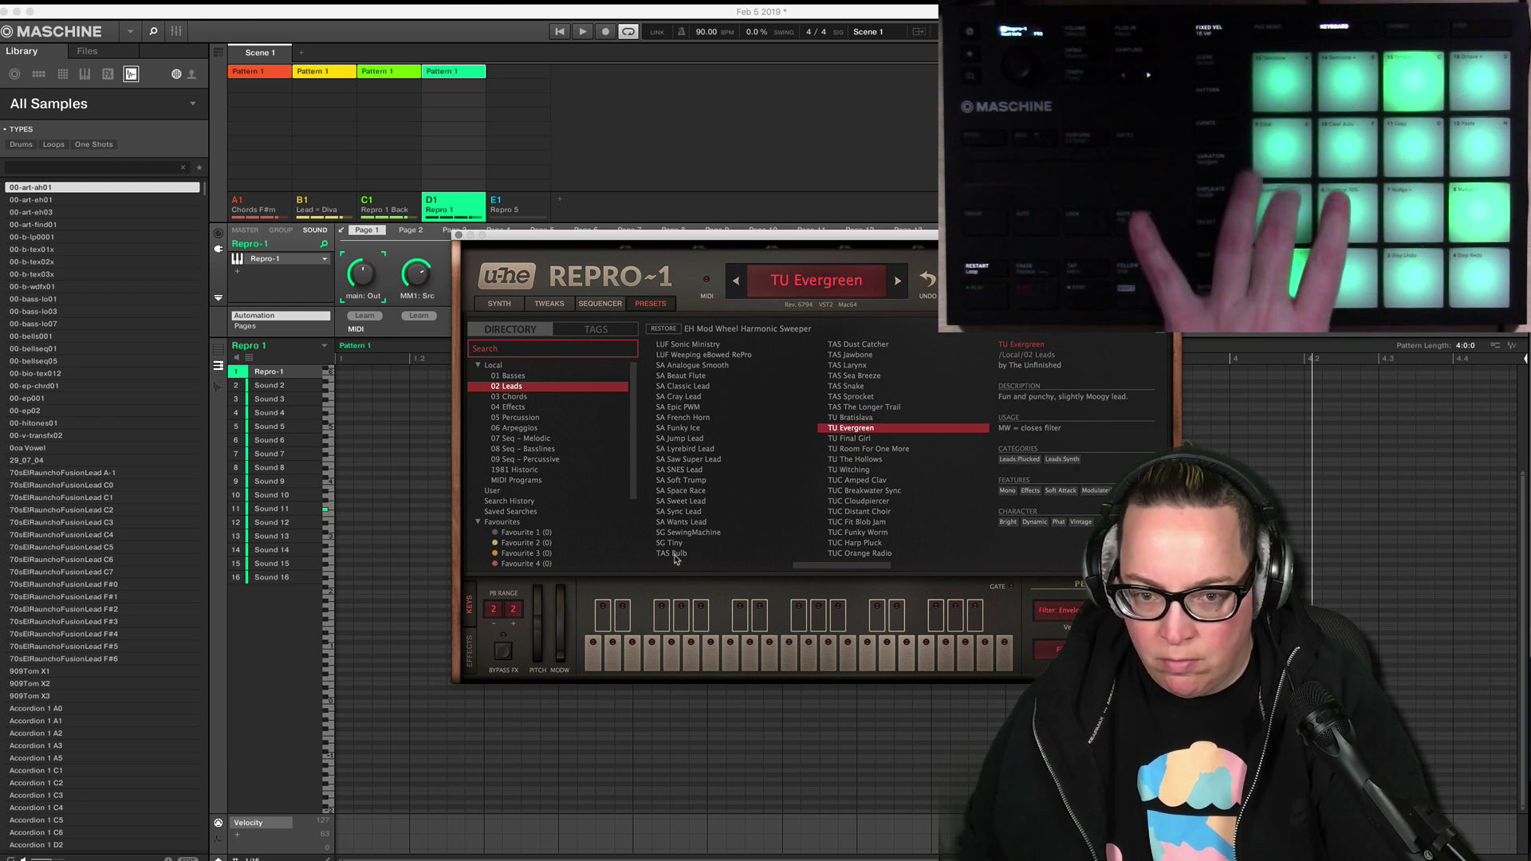
{"action": "key", "text": "Down"}
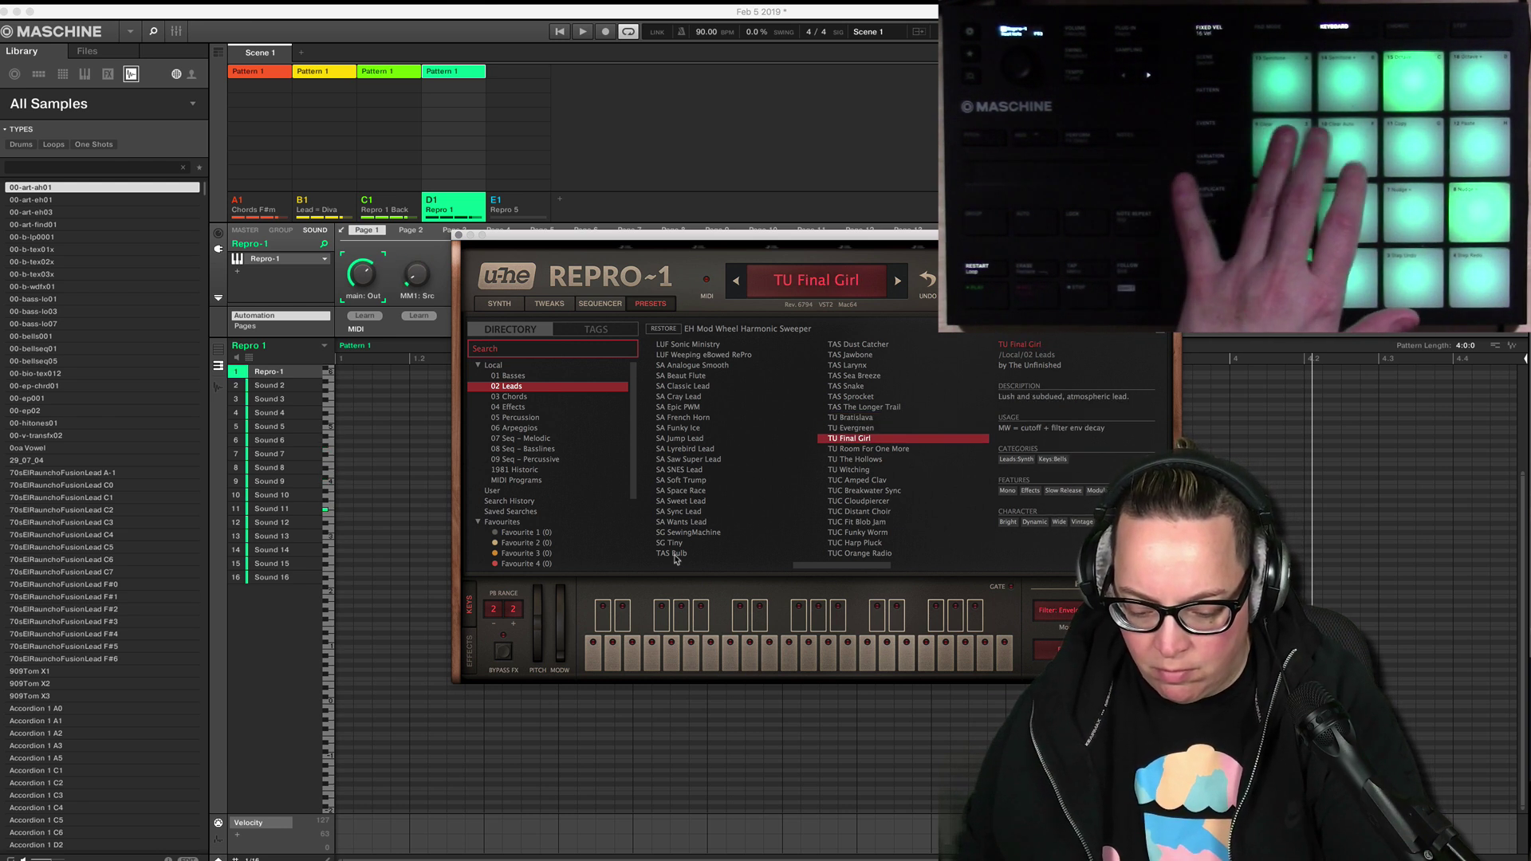
{"action": "key", "text": "Down"}
{"action": "key", "text": "Down"}
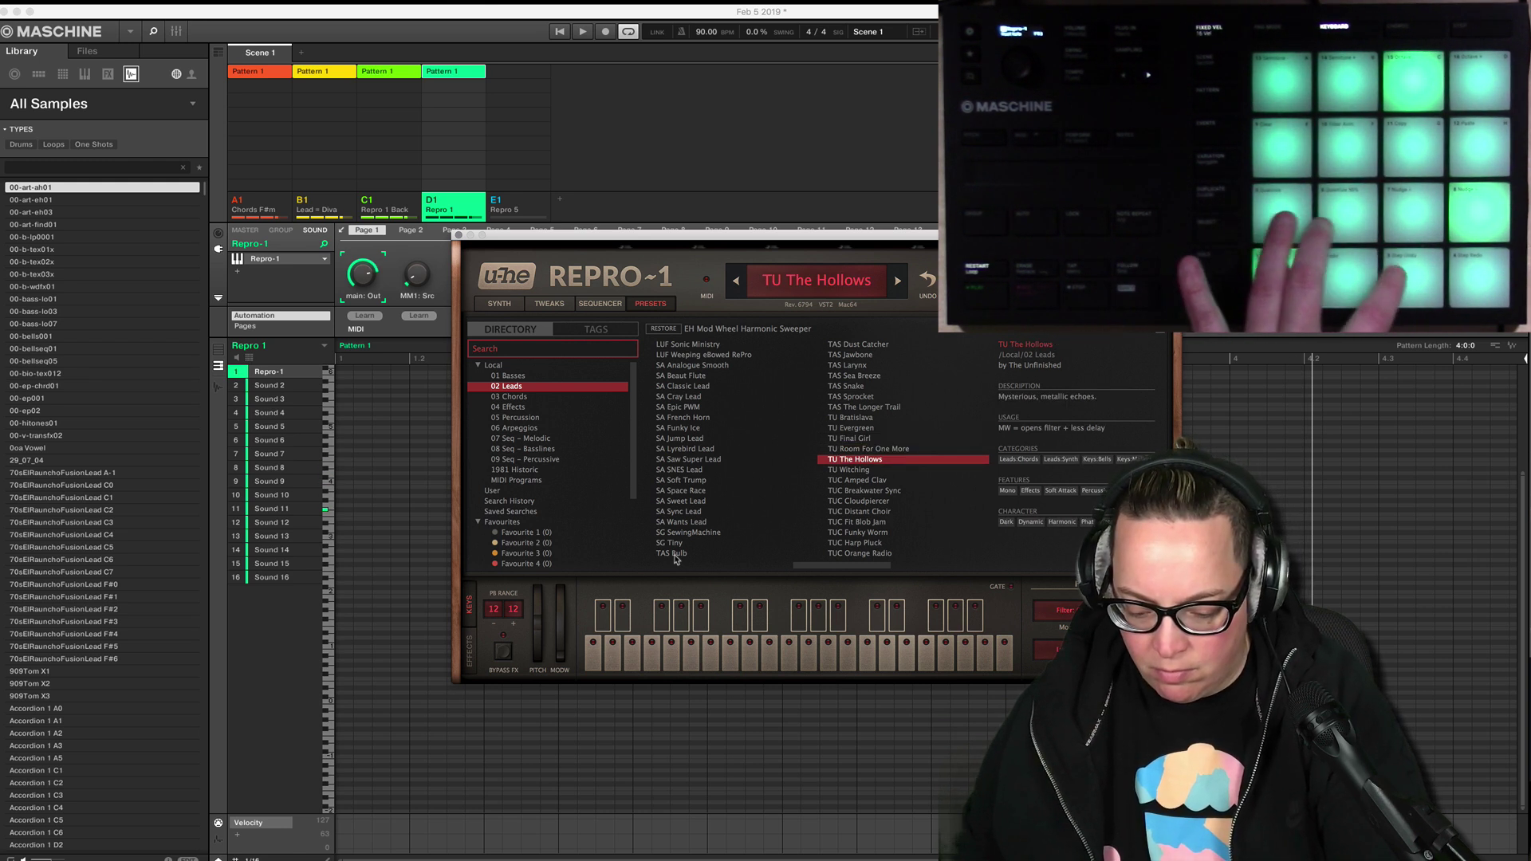
{"action": "key", "text": "Up"}
{"action": "key", "text": "Down"}
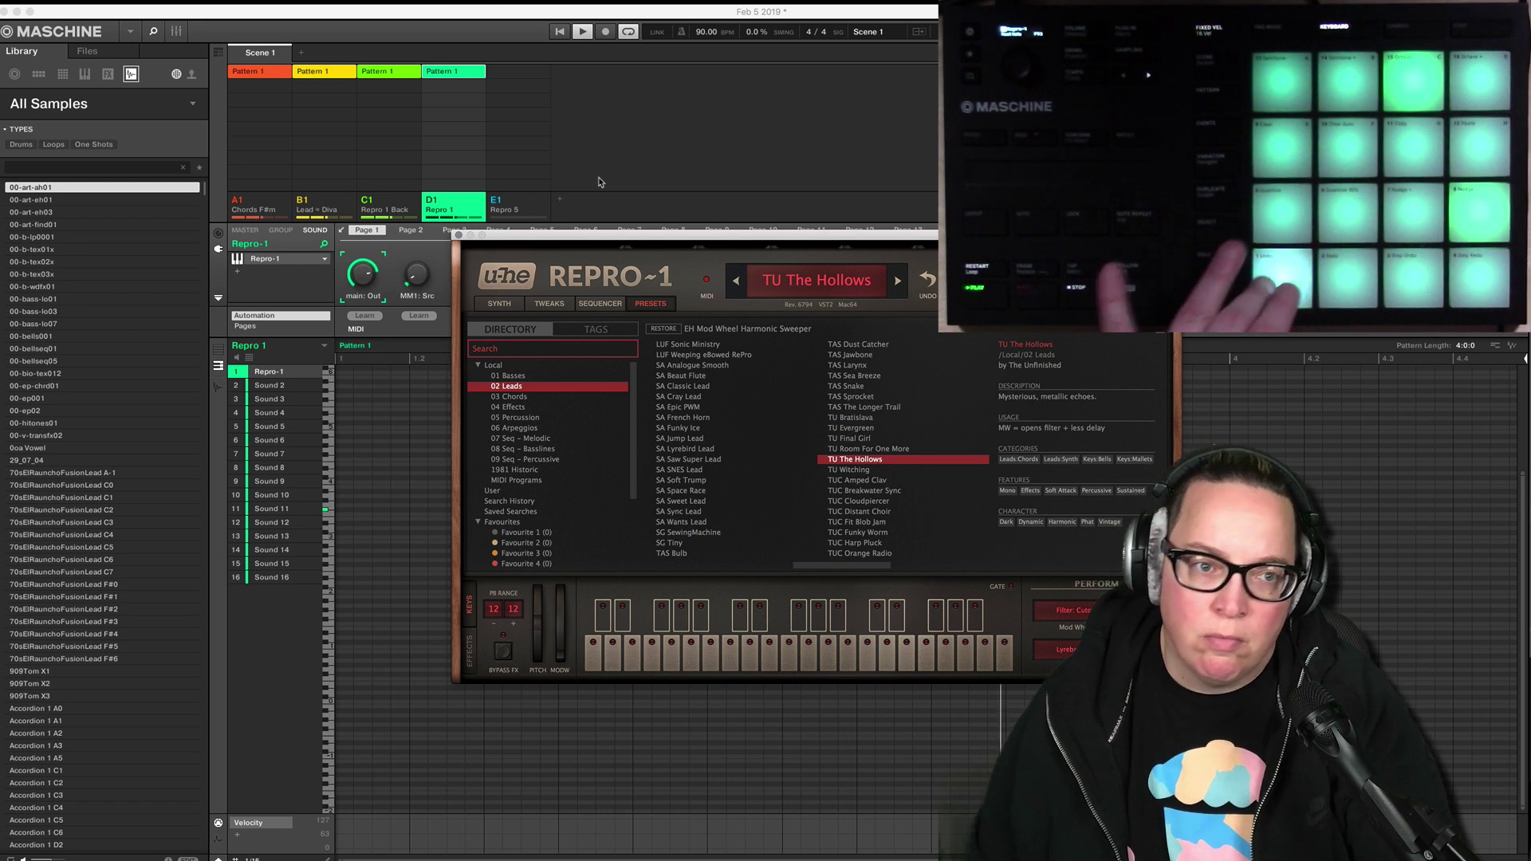
Check the mixer channels of the Chords F#m and Repro 1 Back groups, and return to the Repro 1 group's pattern.
{"action": "left_click", "coordinate": [177, 32]}
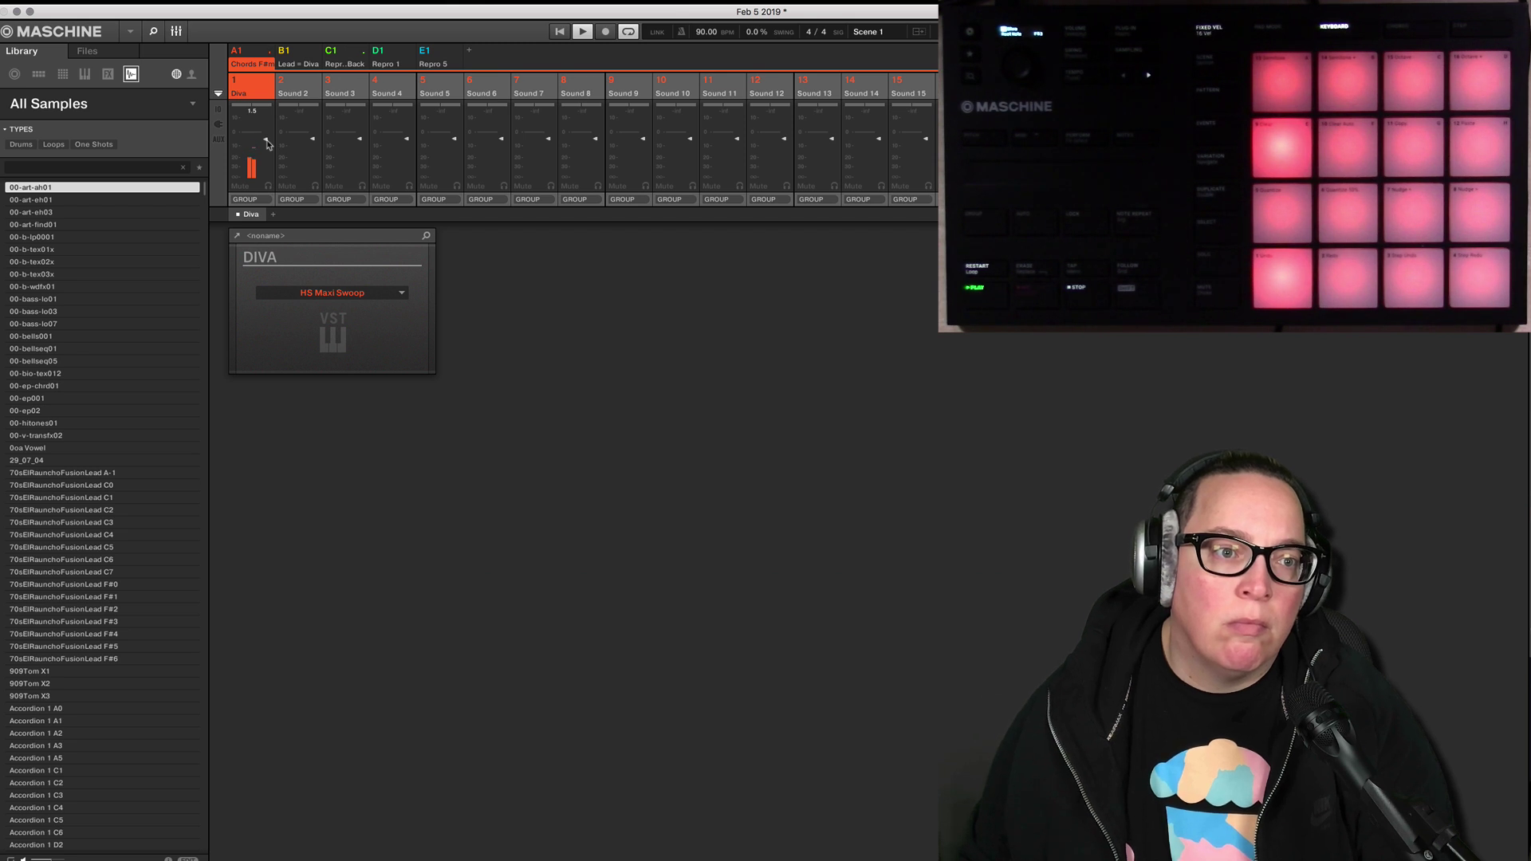
{"action": "left_click", "coordinate": [351, 58]}
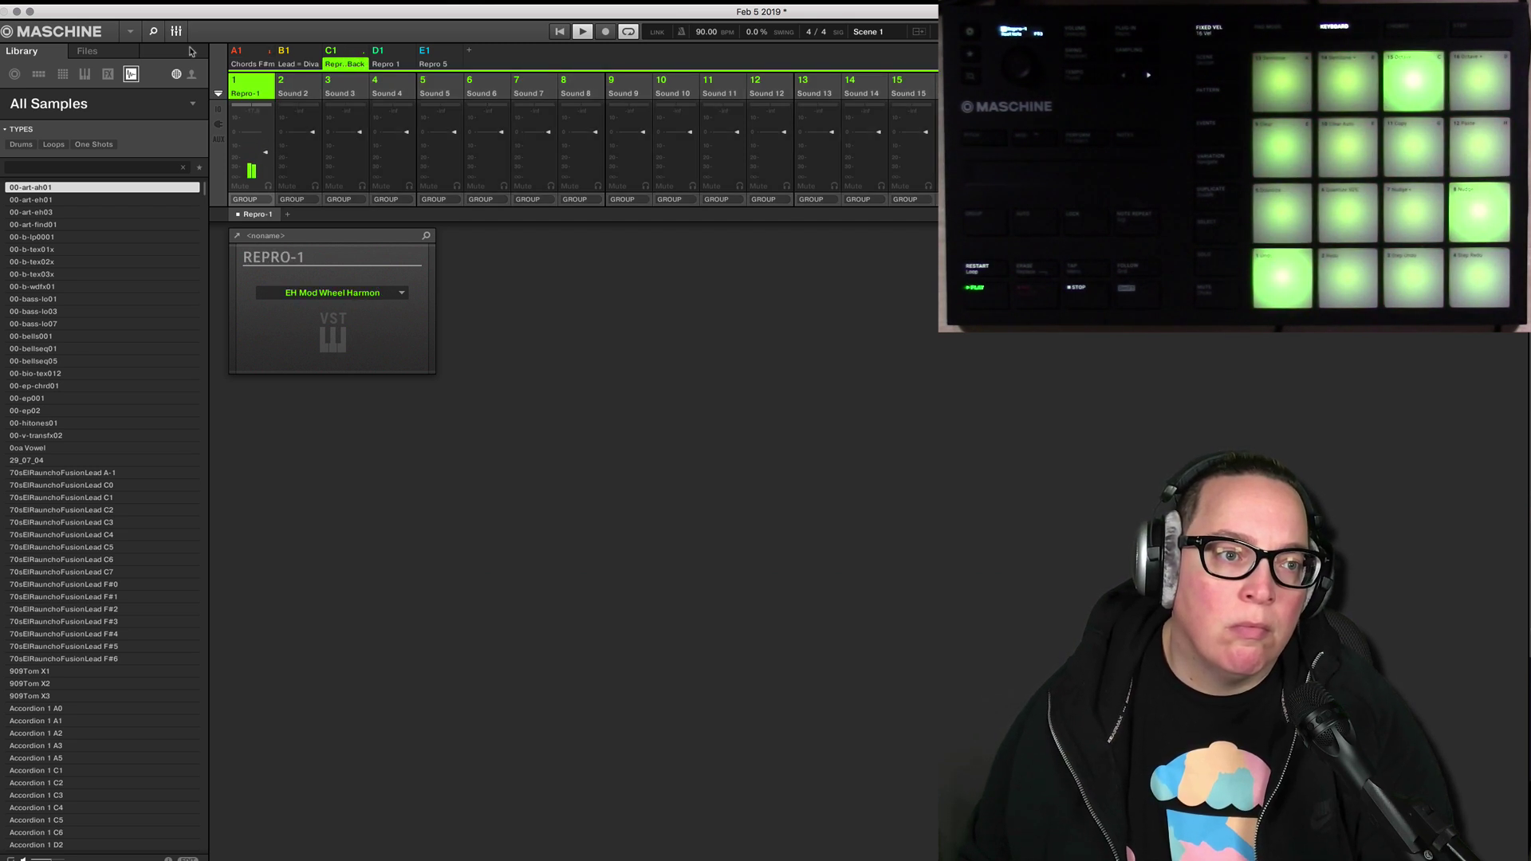
{"action": "left_click", "coordinate": [176, 31]}
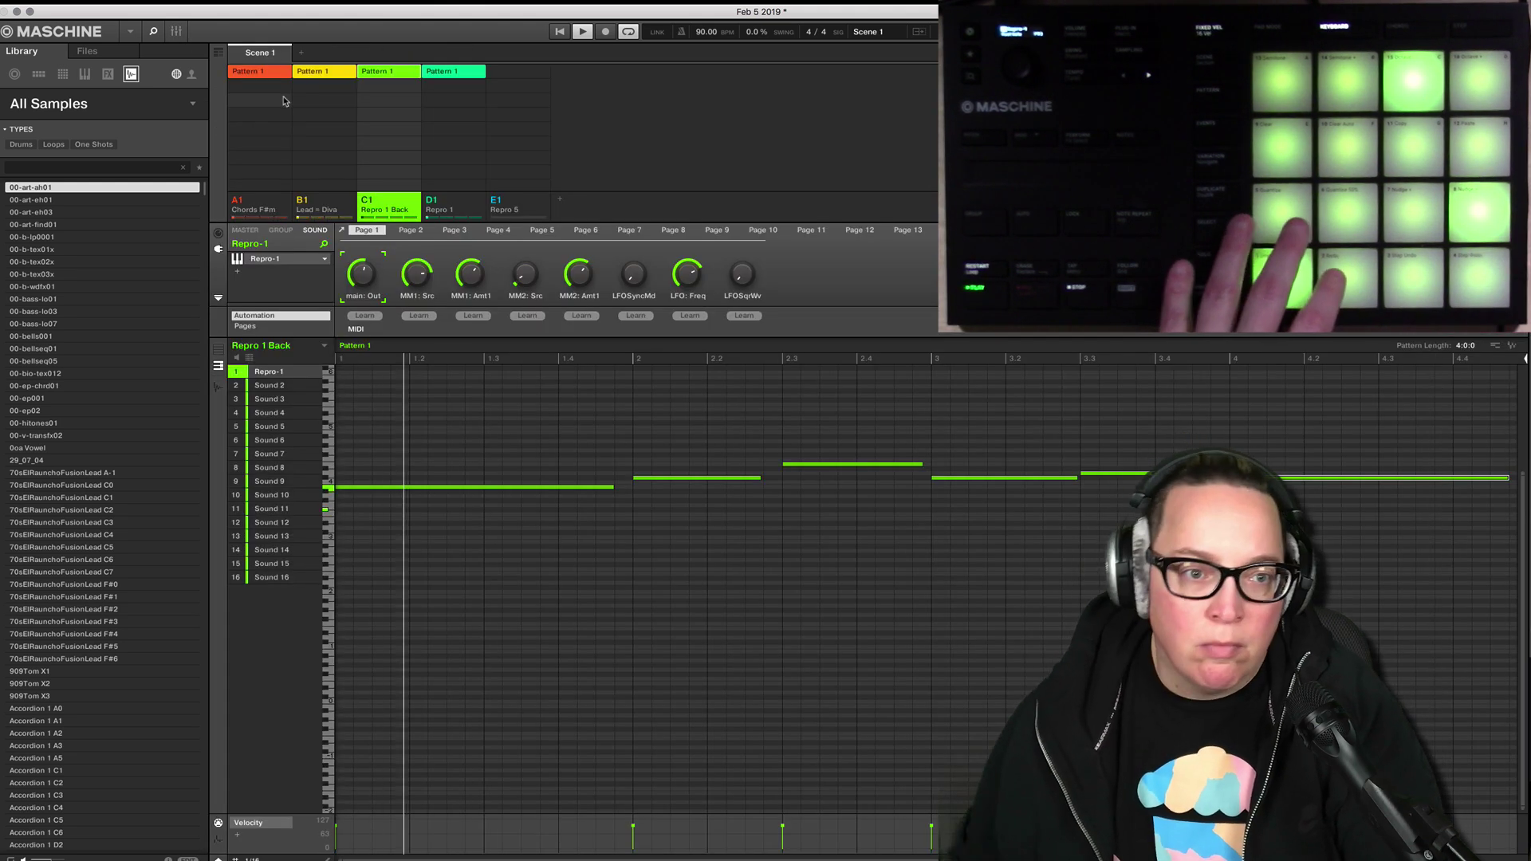
{"action": "left_click", "coordinate": [440, 208]}
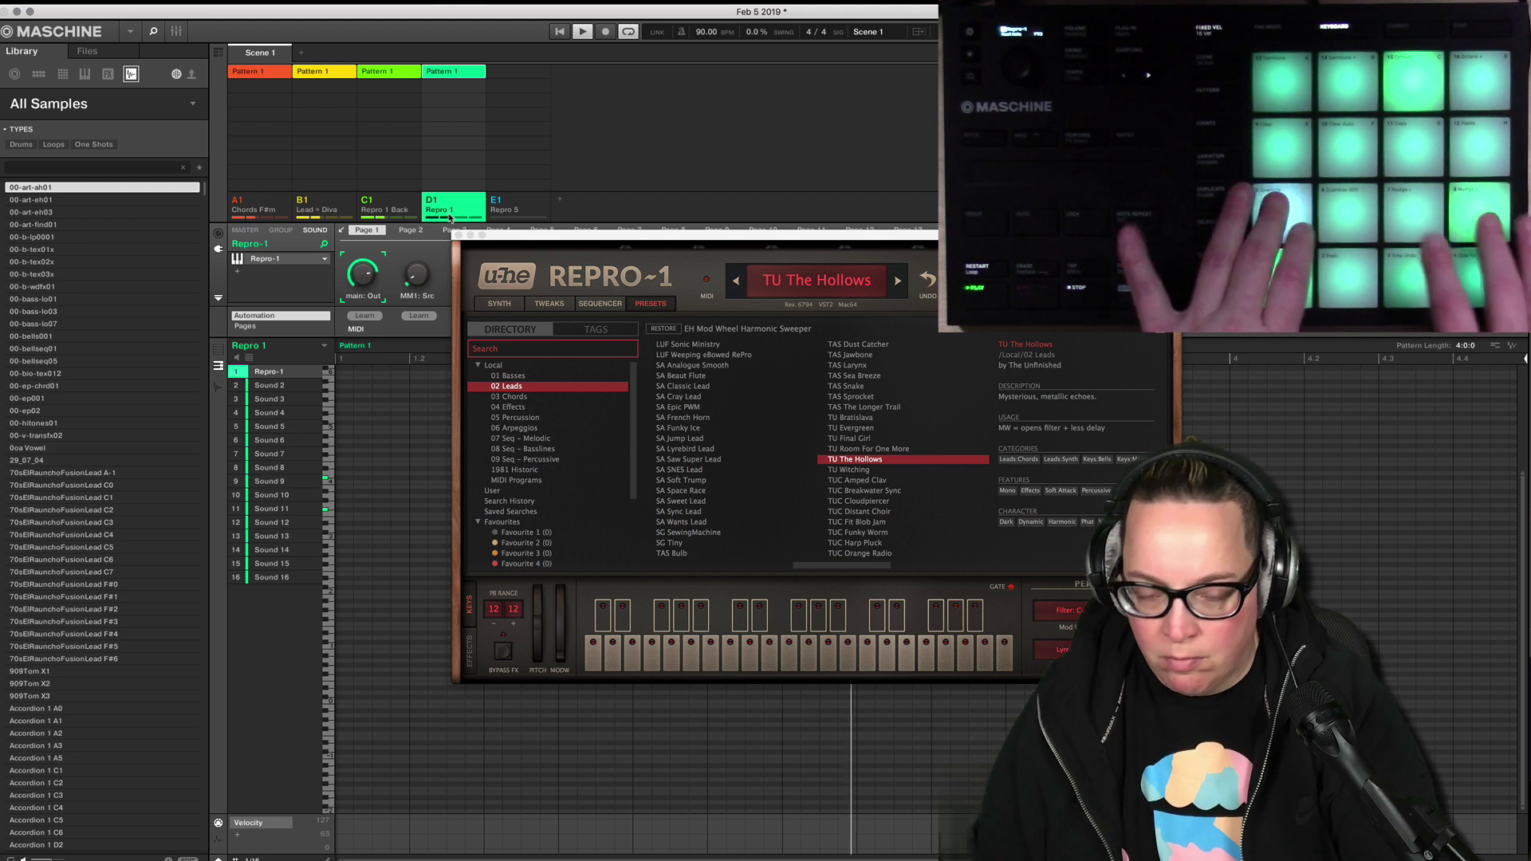
Audition the lead presets from TU Witching through TUC Harp Pluck, and load TUC Orange Radio.
{"action": "left_click", "coordinate": [834, 471]}
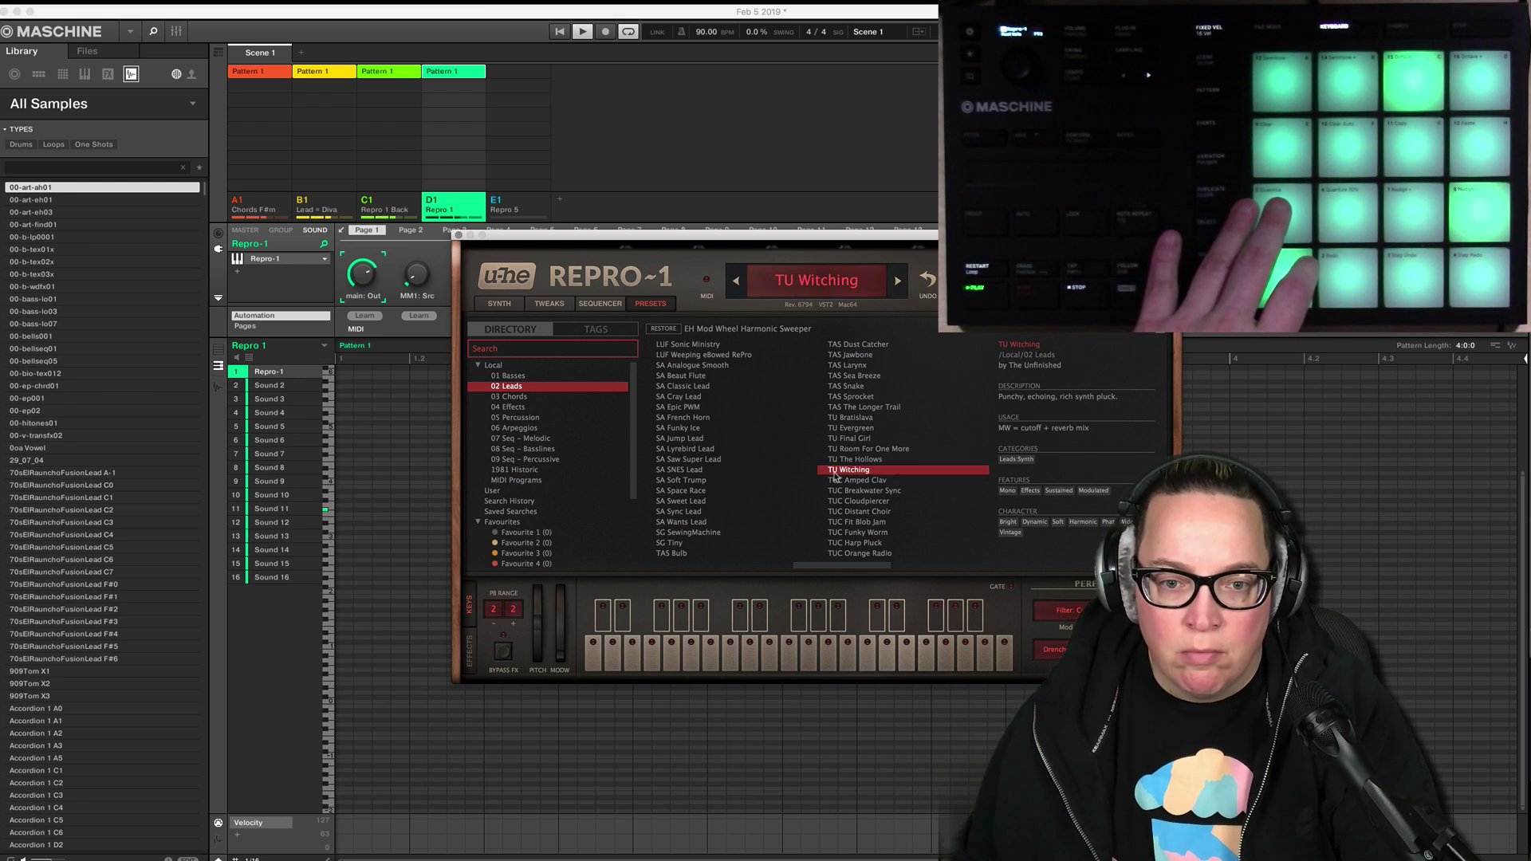
{"action": "left_click", "coordinate": [855, 479]}
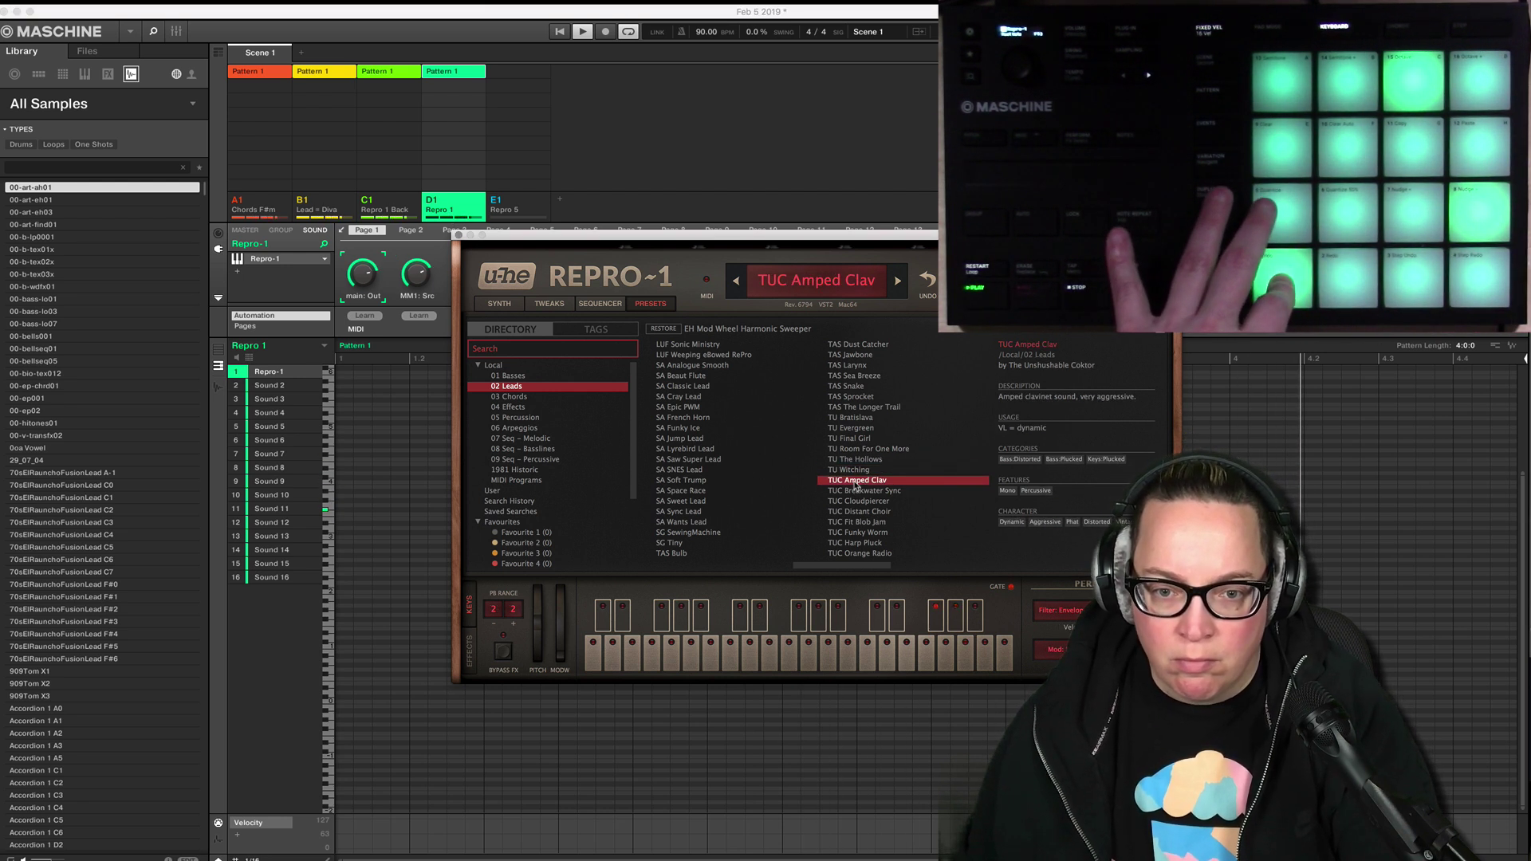
{"action": "left_click", "coordinate": [859, 488]}
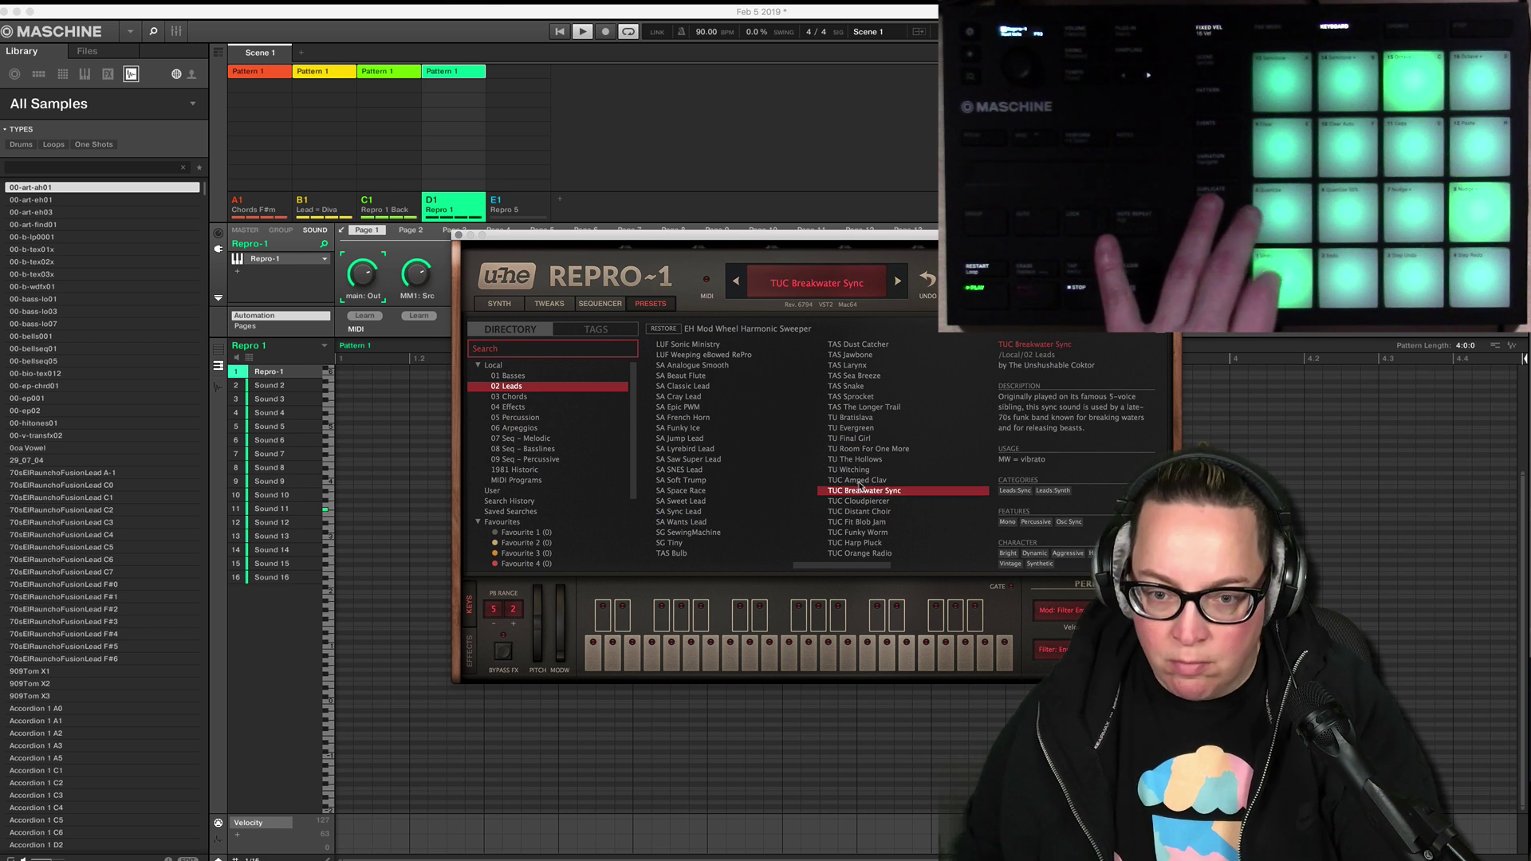
{"action": "key", "text": "Down"}
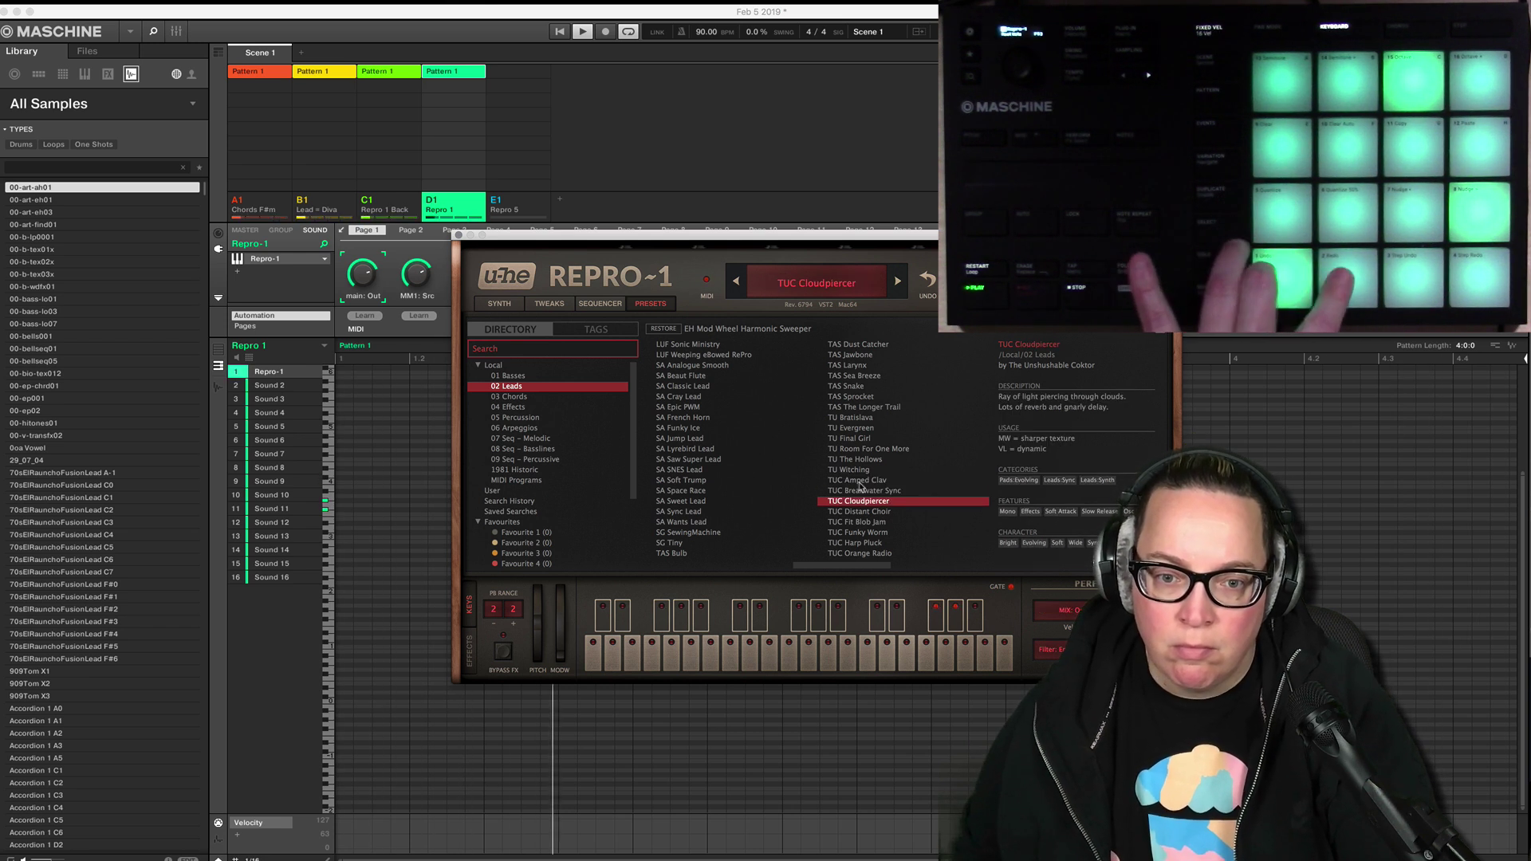
{"action": "key", "text": "Down"}
{"action": "key", "text": "Down"}
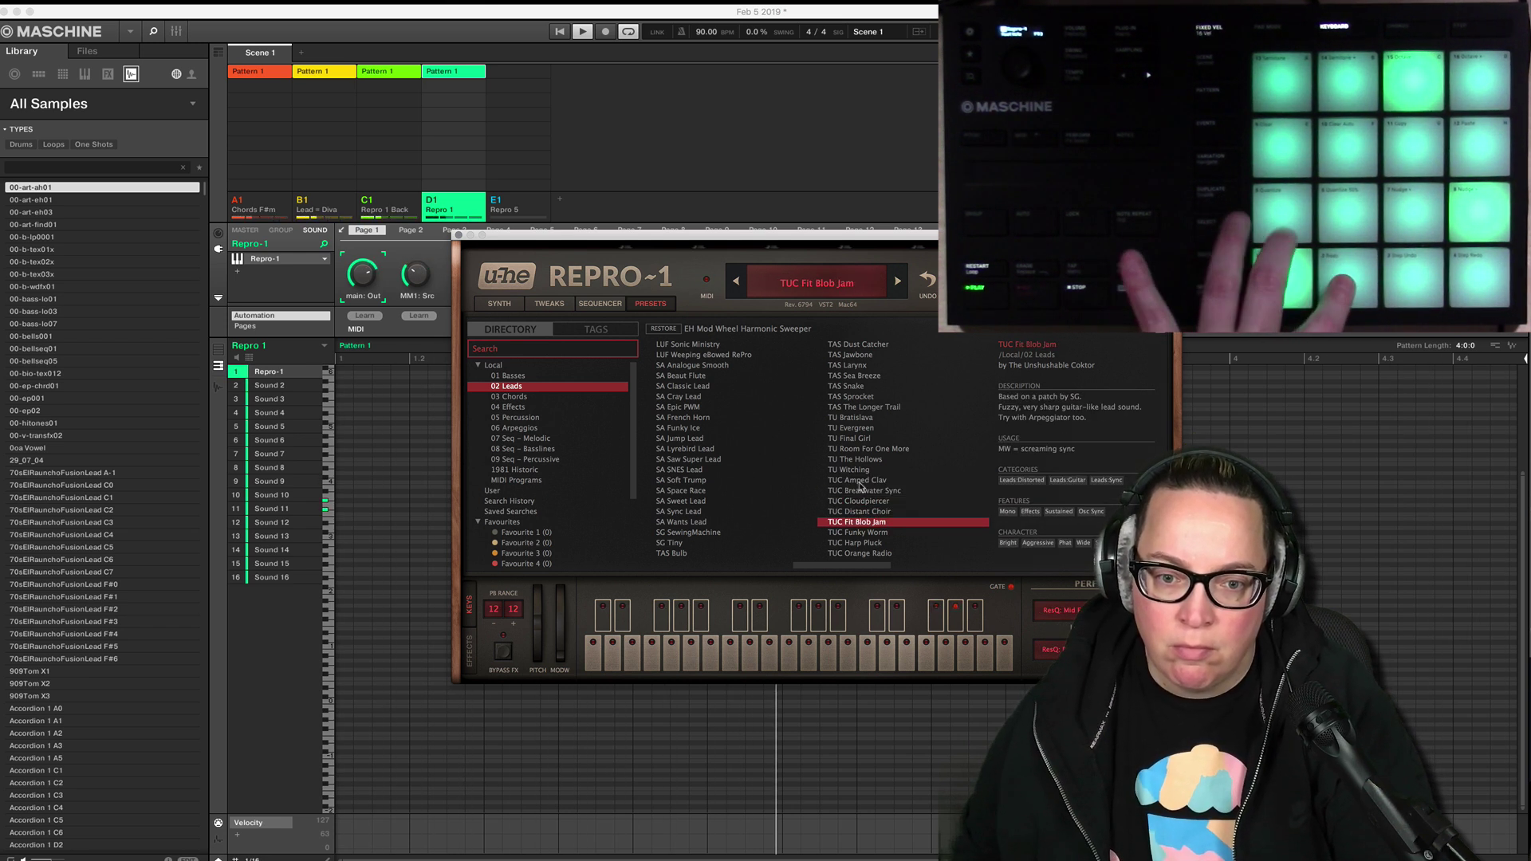
{"action": "key", "text": "Down"}
{"action": "key", "text": "Down"}
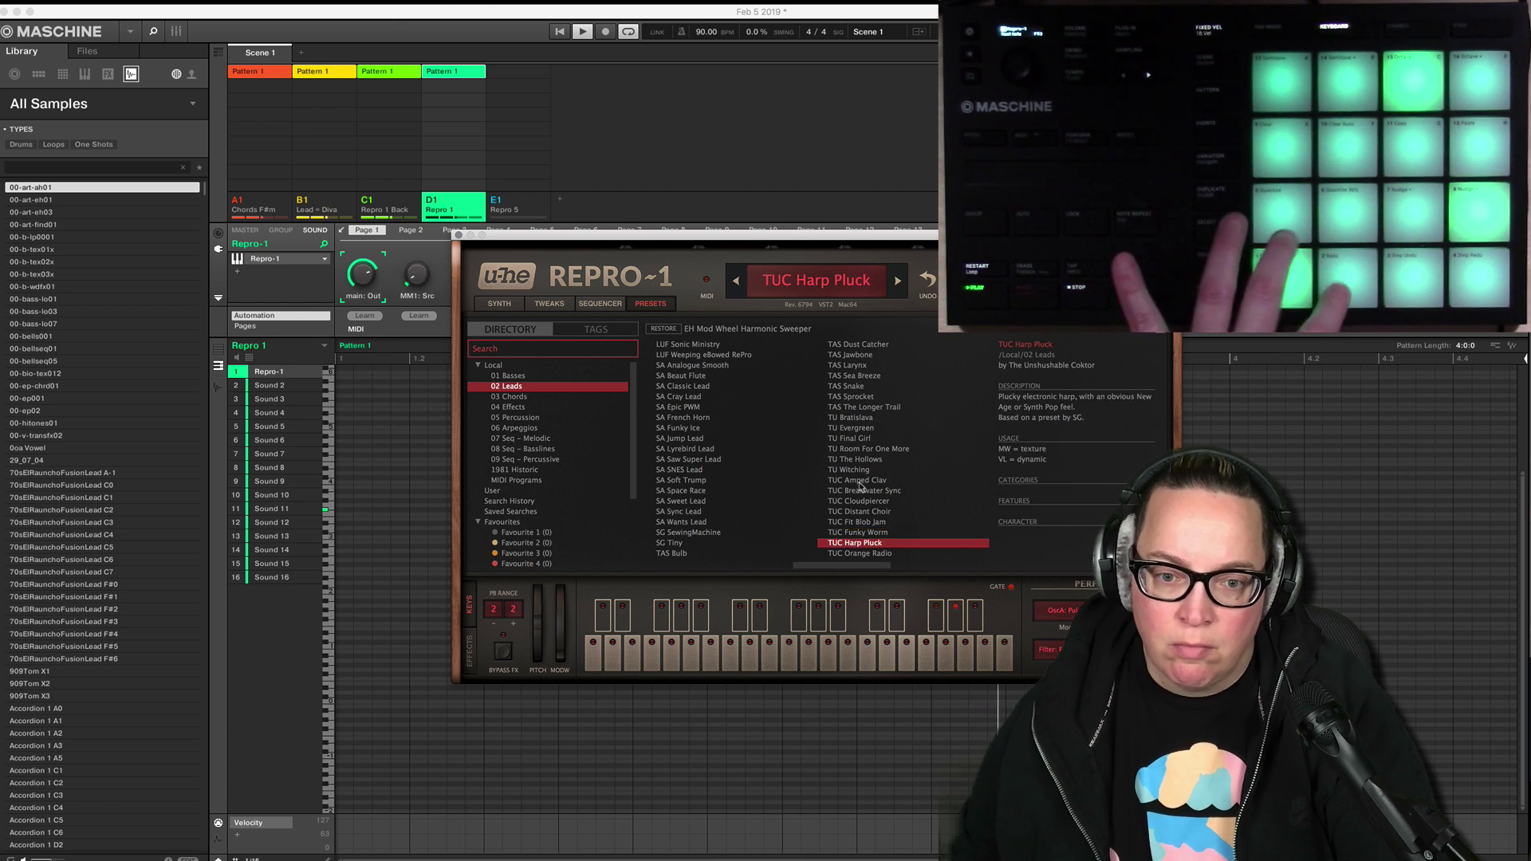
{"action": "key", "text": "Down"}
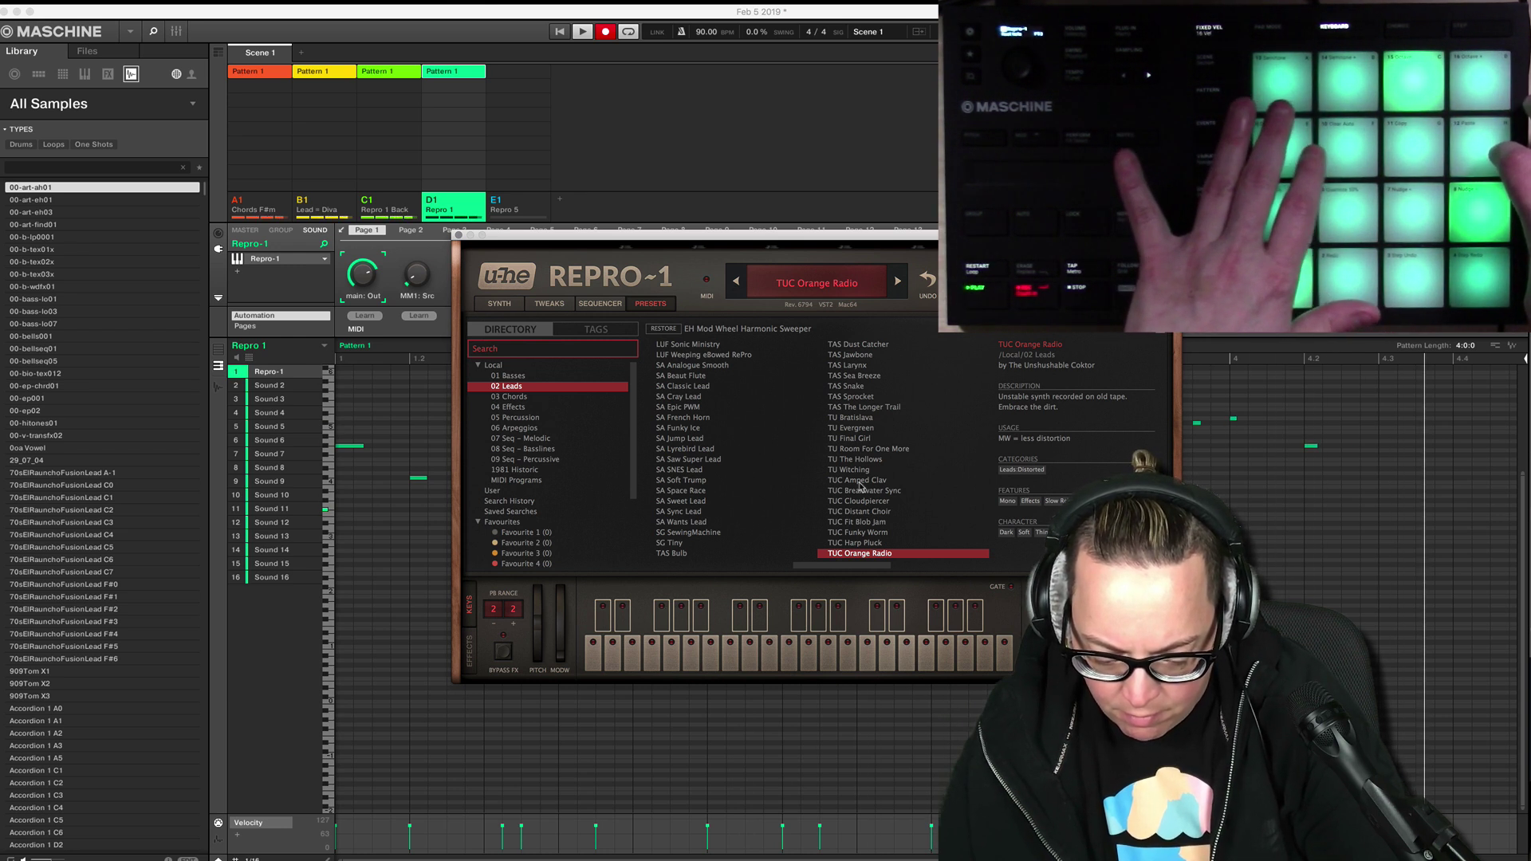
Try the SA French Horn preset on the recorded melody, close the synth window and return playback to the start.
{"action": "left_click", "coordinate": [799, 418]}
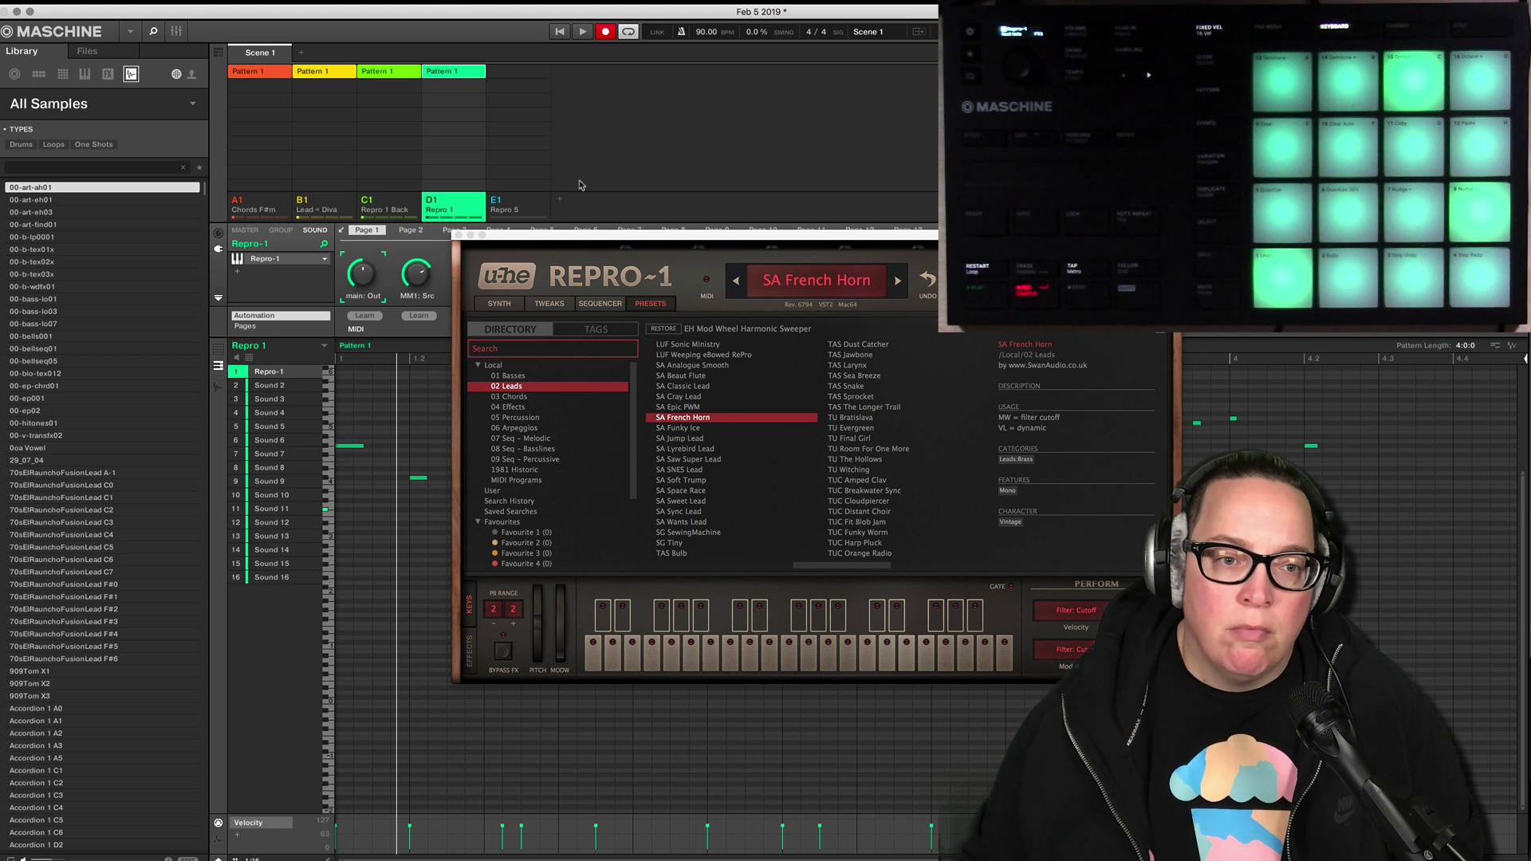
{"action": "left_click", "coordinate": [459, 236]}
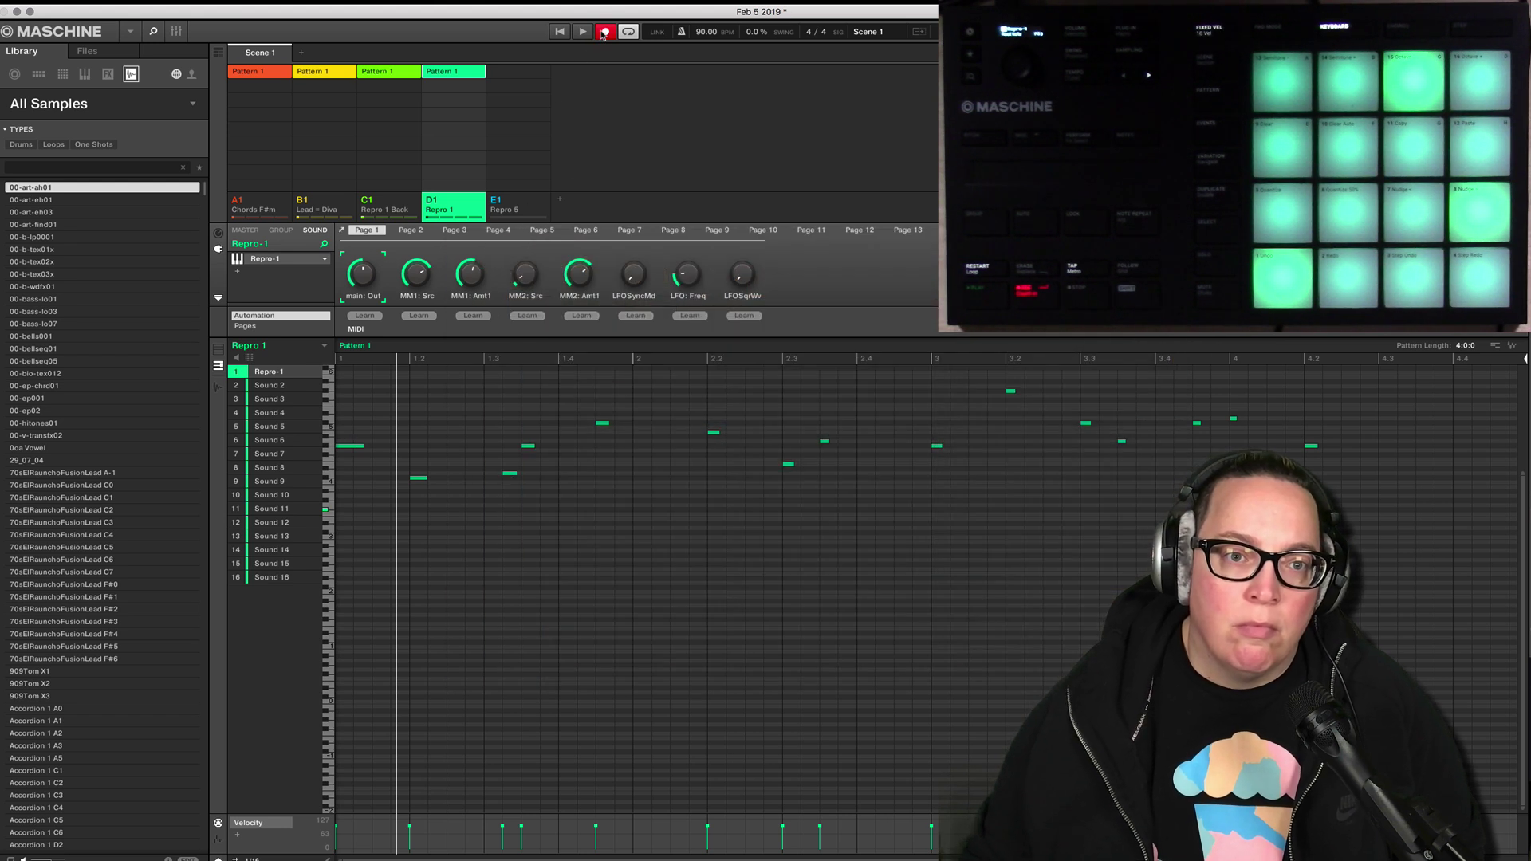
{"action": "left_click", "coordinate": [559, 32]}
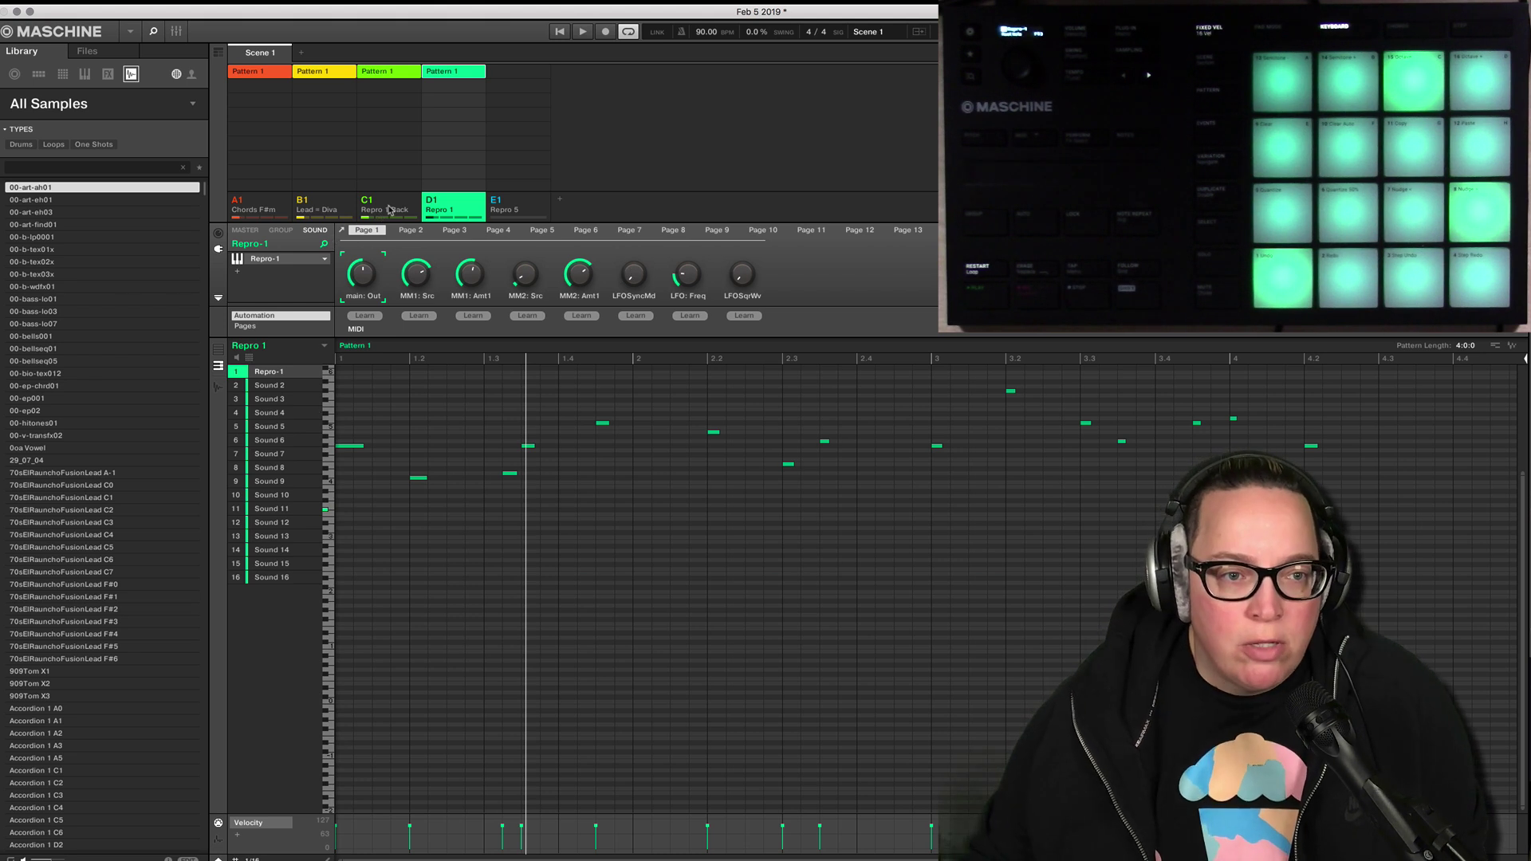
Reload TUC Orange Radio from the Leads presets in Repro-1, close the synth window and restart playback.
{"action": "left_click", "coordinate": [295, 261]}
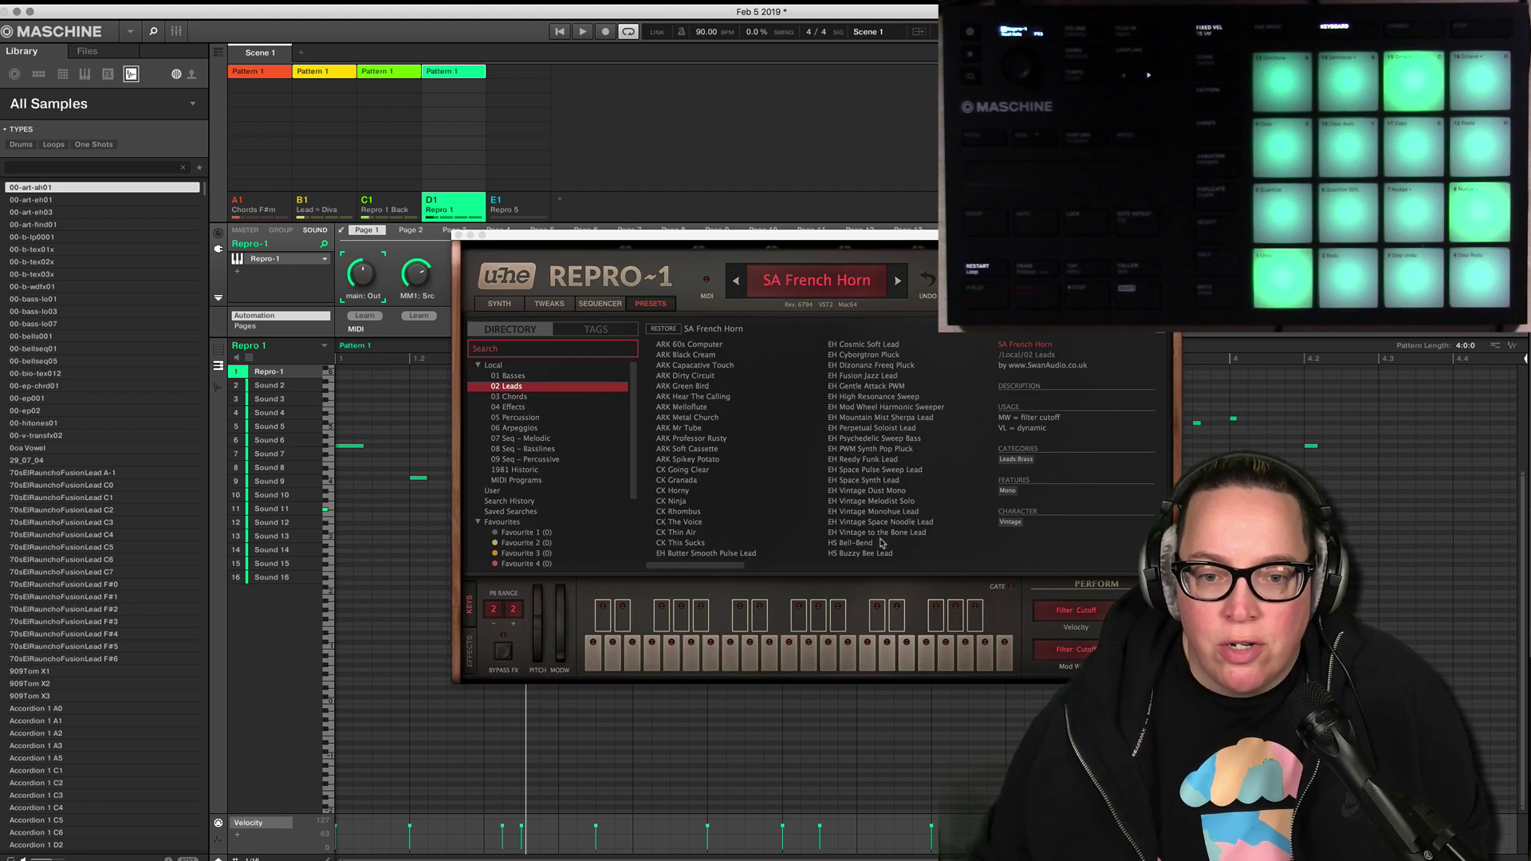
{"action": "left_click_drag", "start_coordinate": [739, 565], "coordinate": [836, 566]}
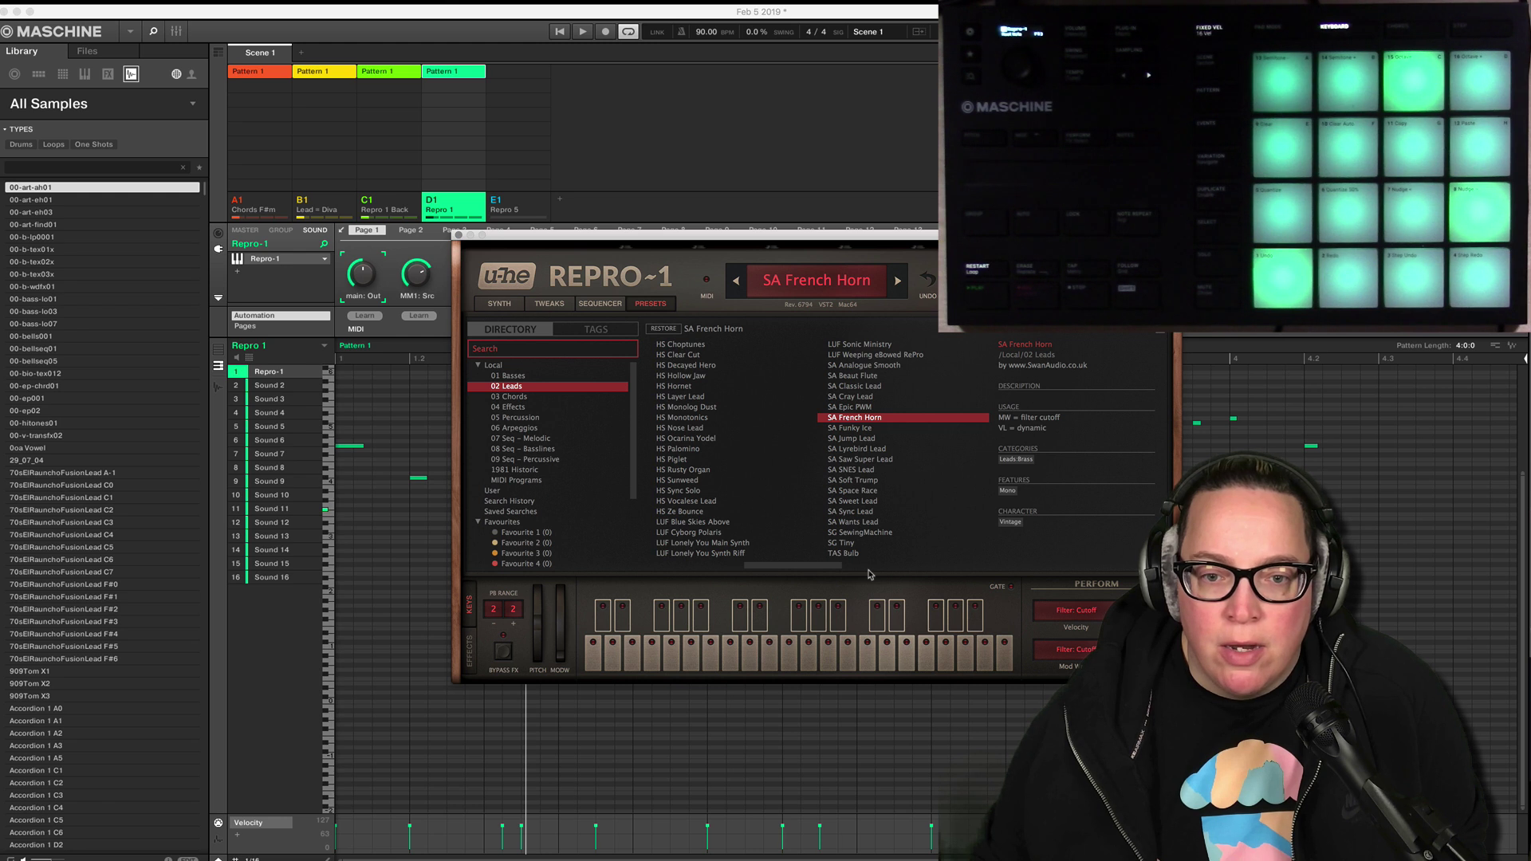
{"action": "left_click", "coordinate": [930, 566]}
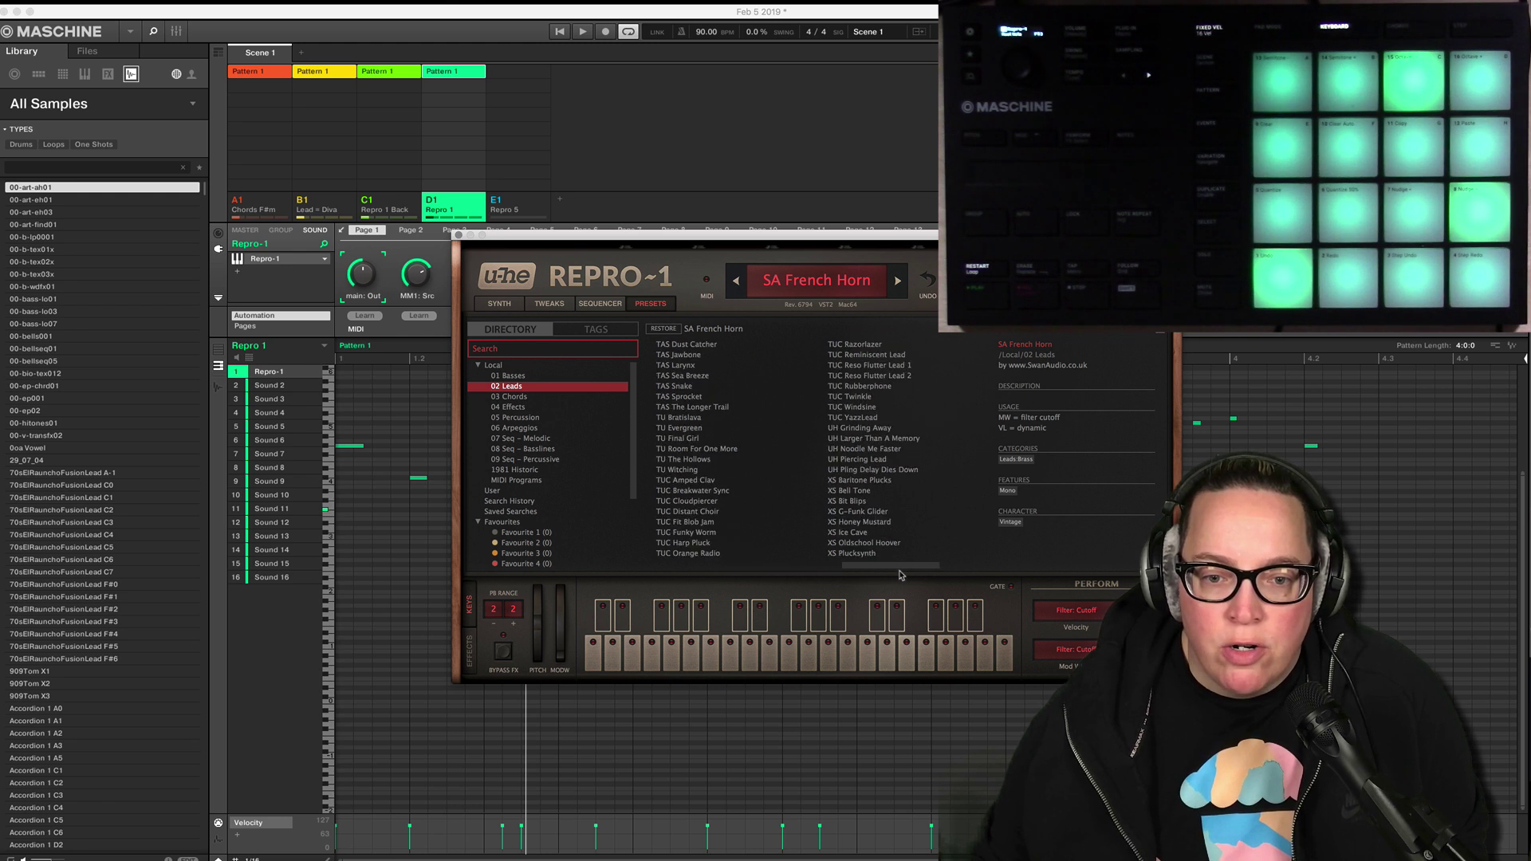
{"action": "left_click_drag", "start_coordinate": [899, 569], "coordinate": [861, 571]}
{"action": "left_click", "coordinate": [868, 554]}
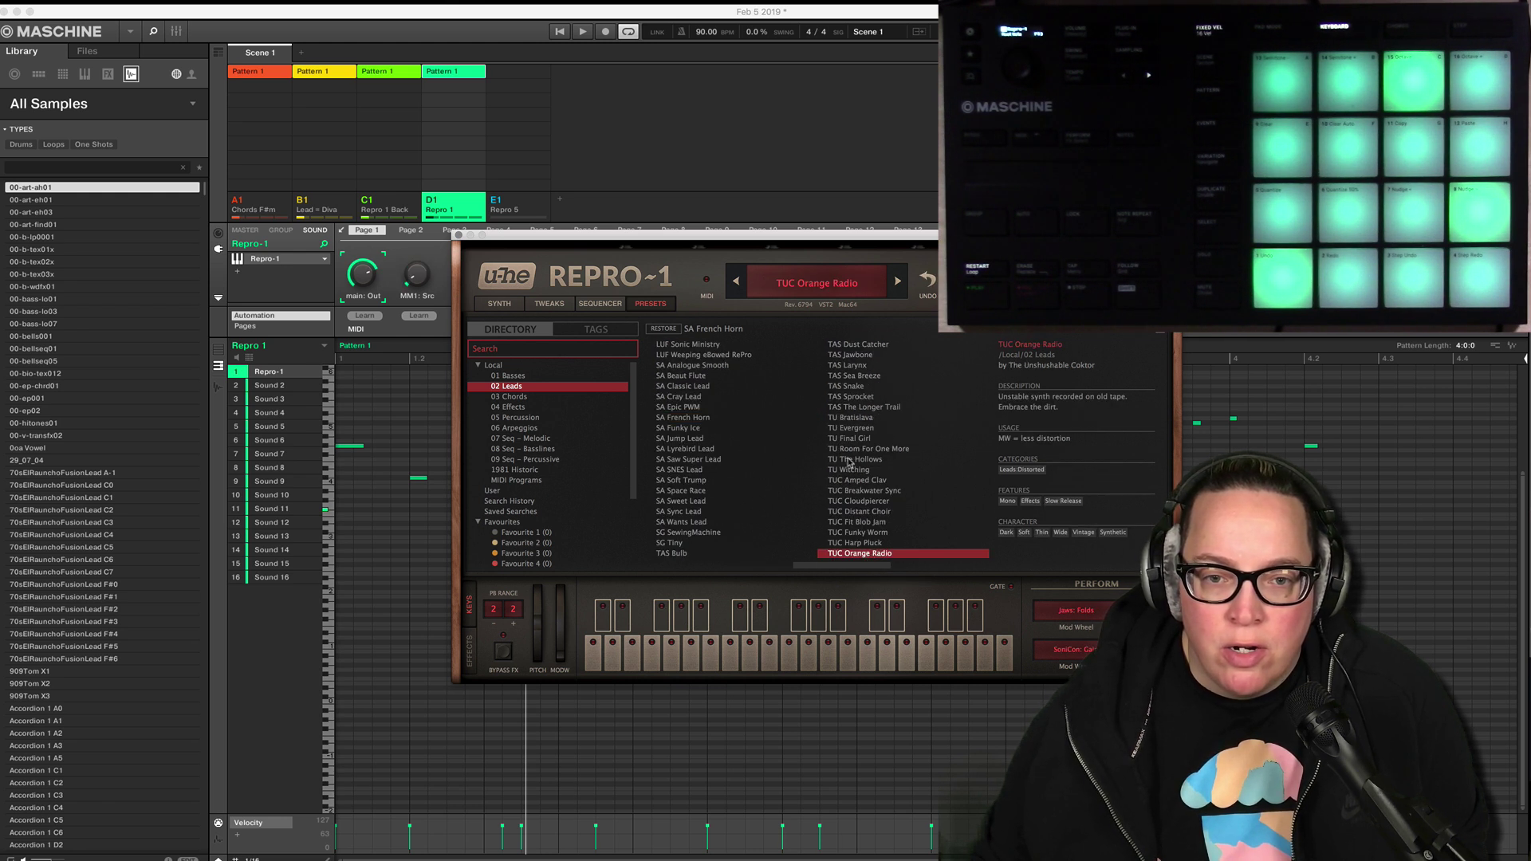
{"action": "left_click", "coordinate": [460, 236]}
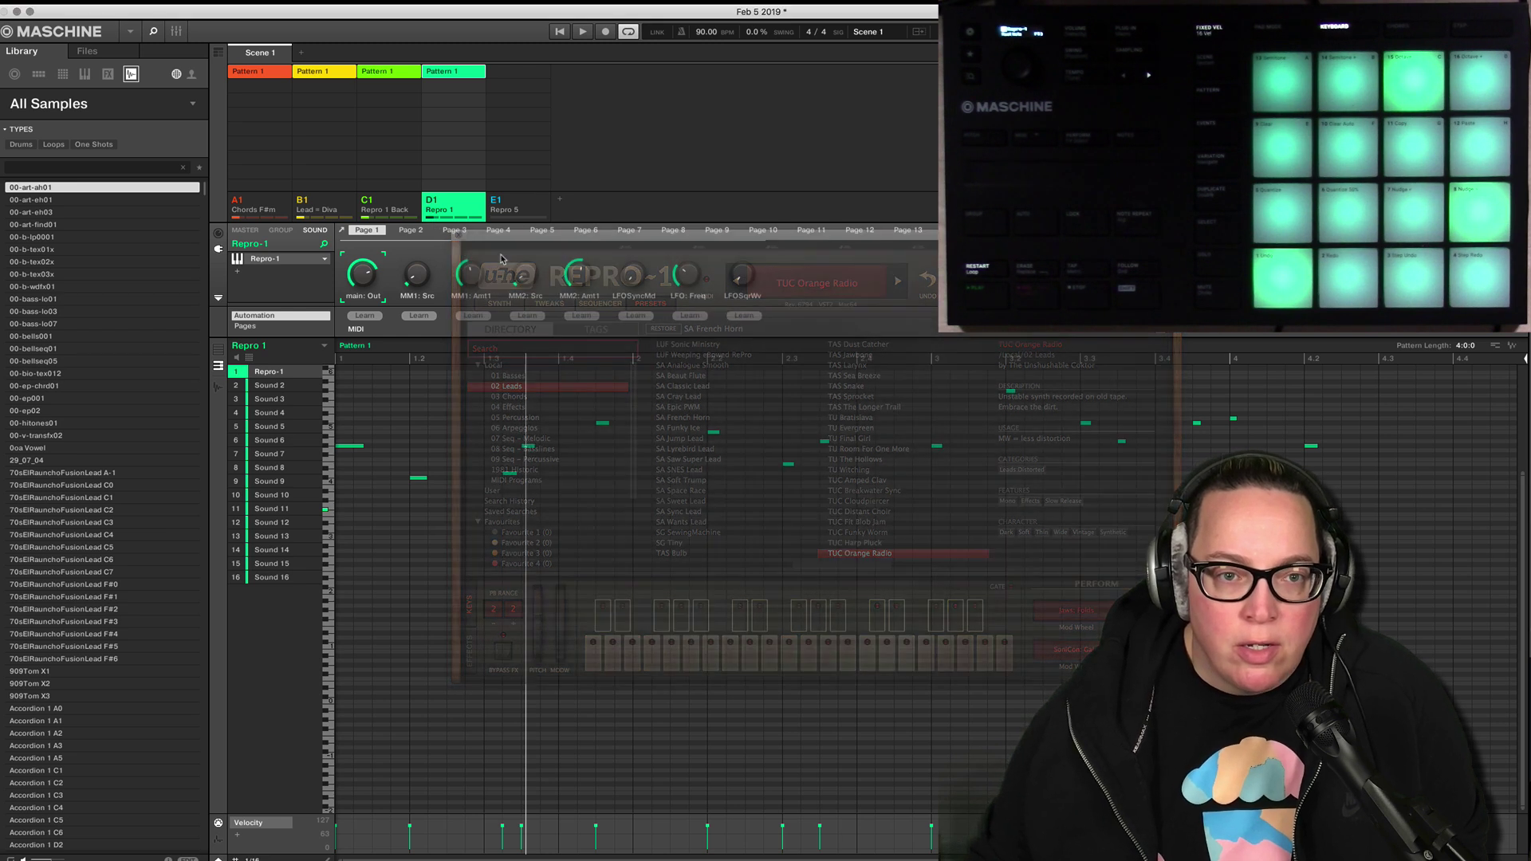
{"action": "left_click", "coordinate": [565, 34]}
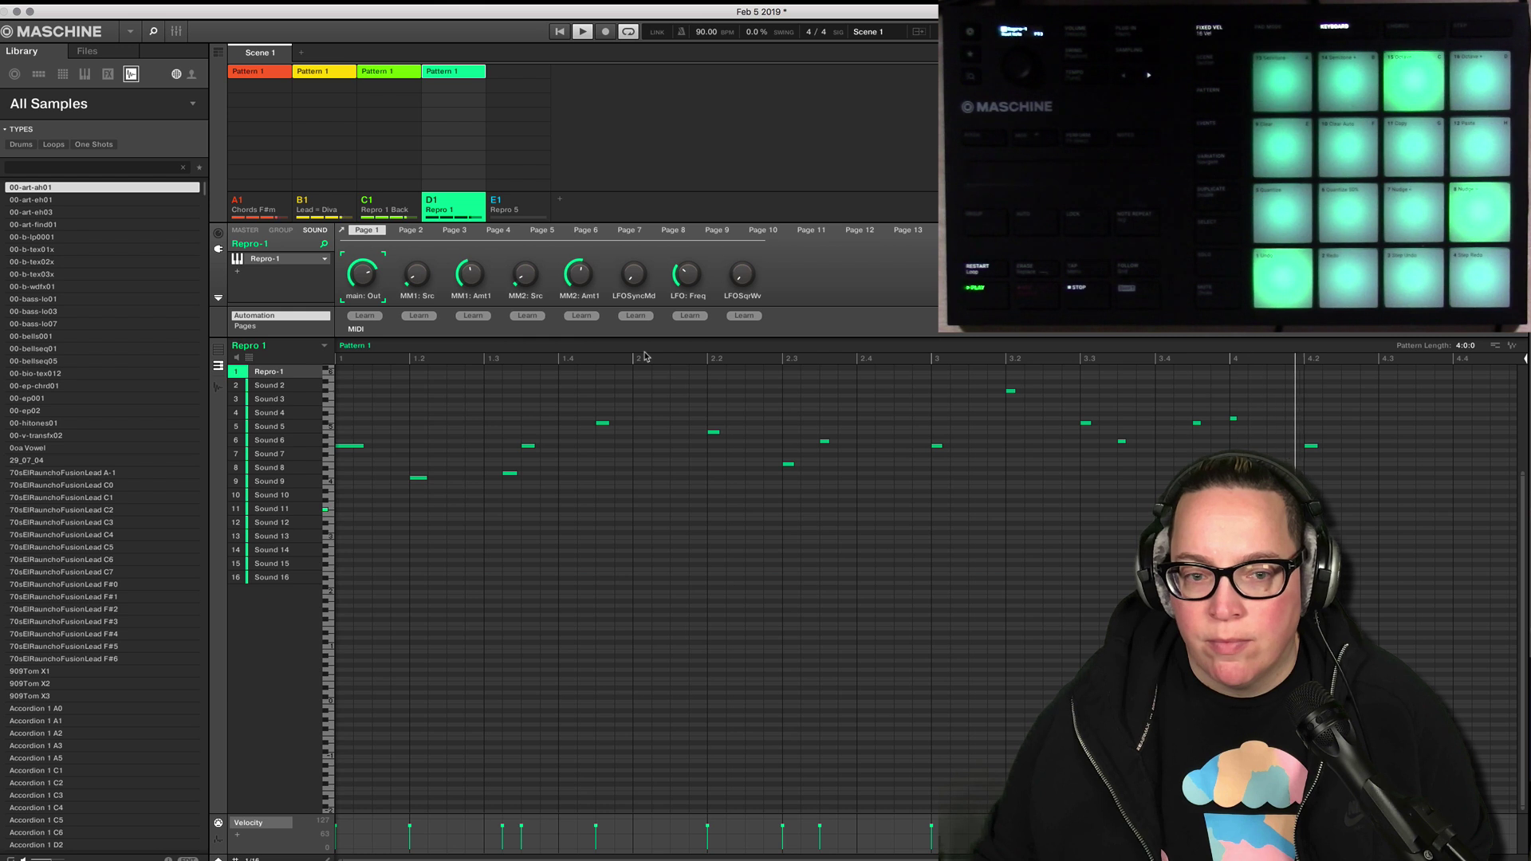
Move the melody's third note earlier onto beat 1.3, and delete the last note at beat 4.2.
{"action": "left_click_drag", "start_coordinate": [509, 472], "coordinate": [491, 473]}
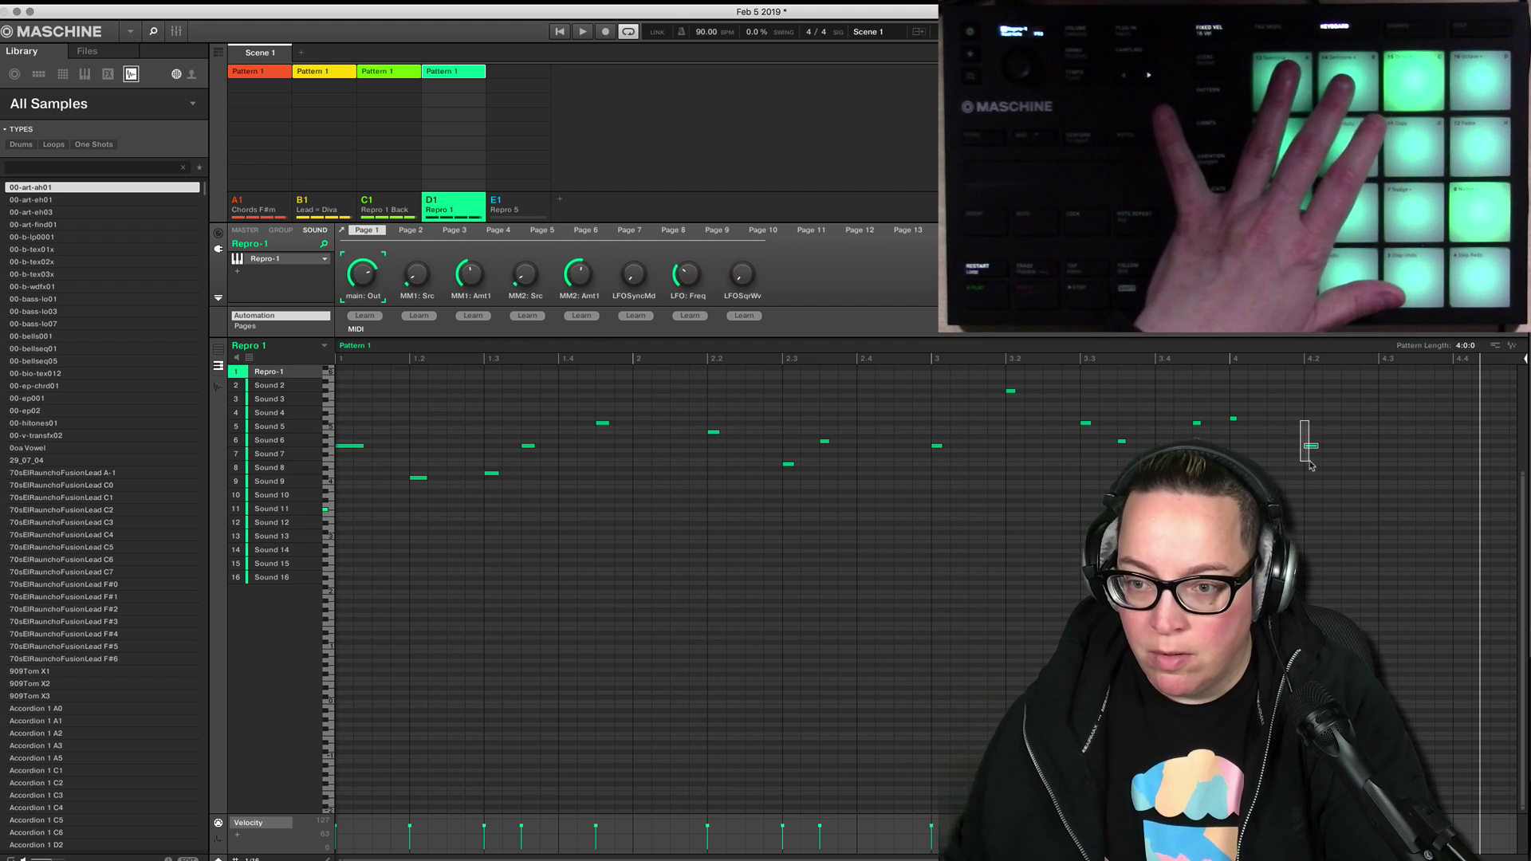
{"action": "left_click", "coordinate": [1310, 445]}
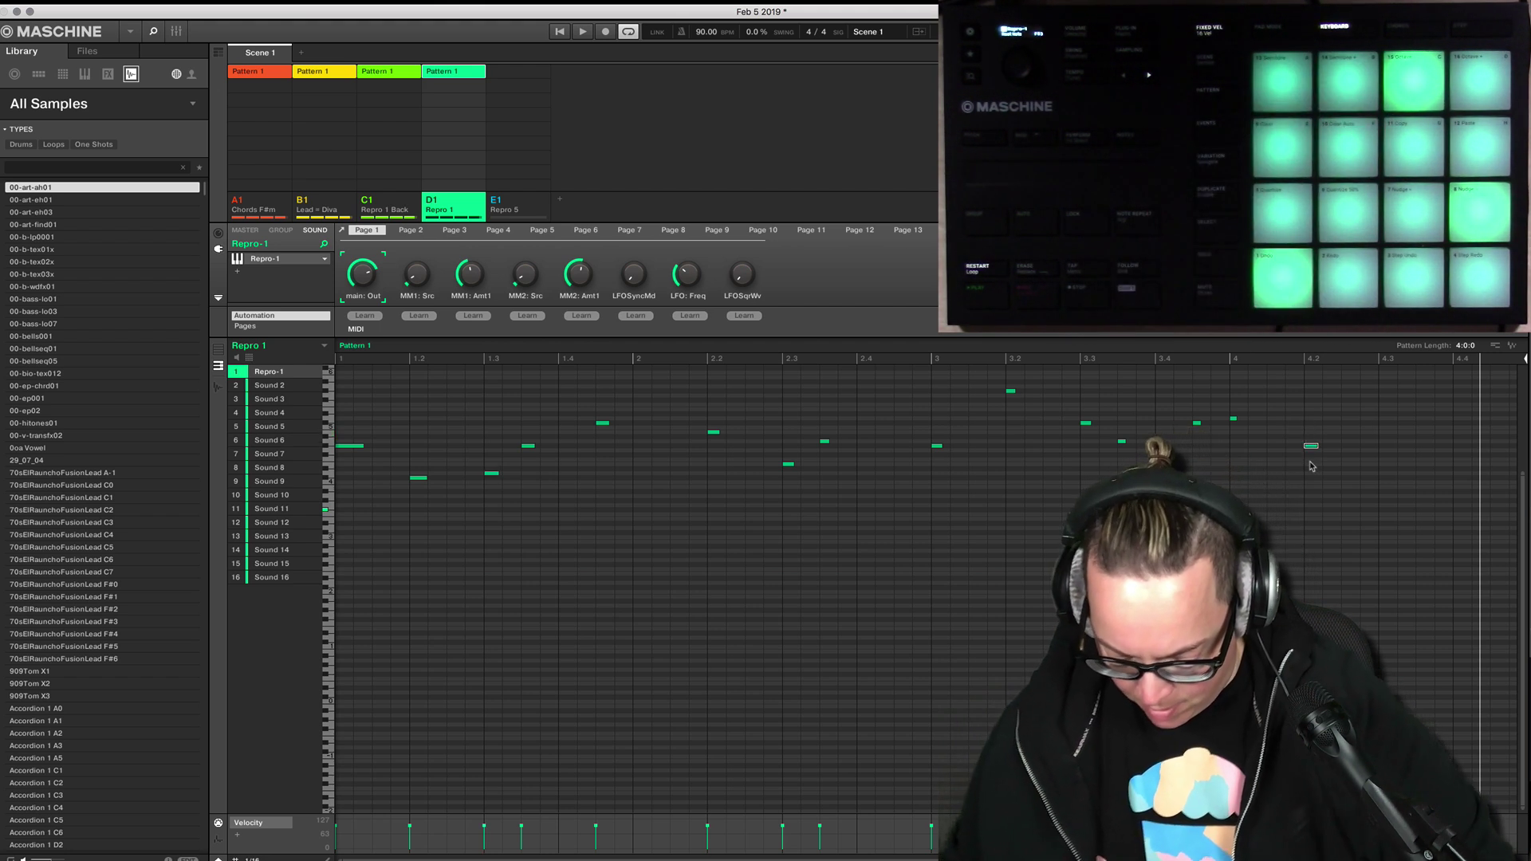
{"action": "key", "text": "Delete"}
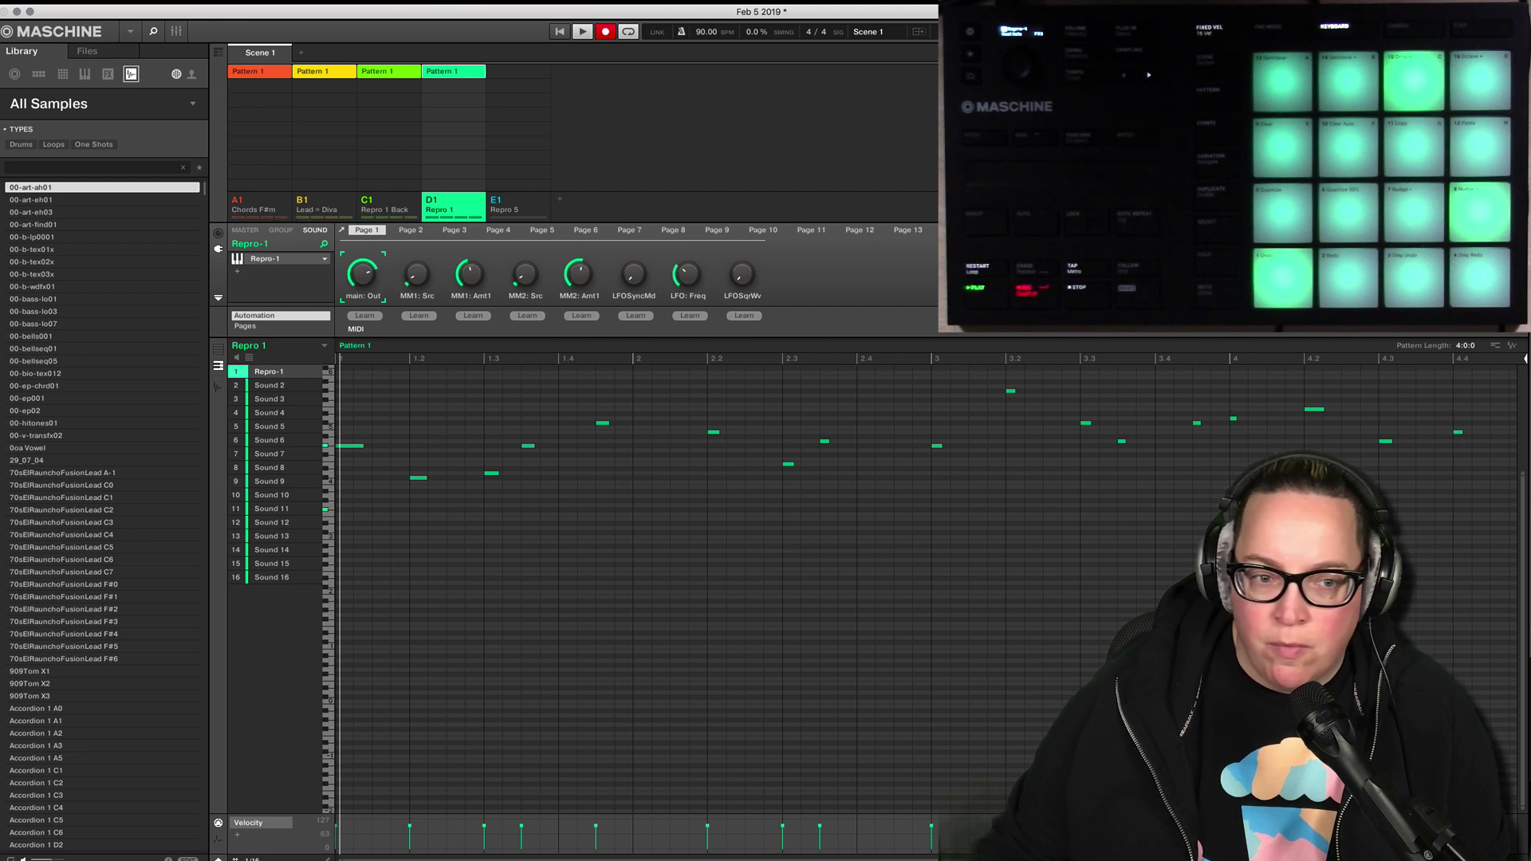
Stop the recording pass, lower the pitch of the pattern's first note, and stop playback after listening back.
{"action": "key", "text": "space"}
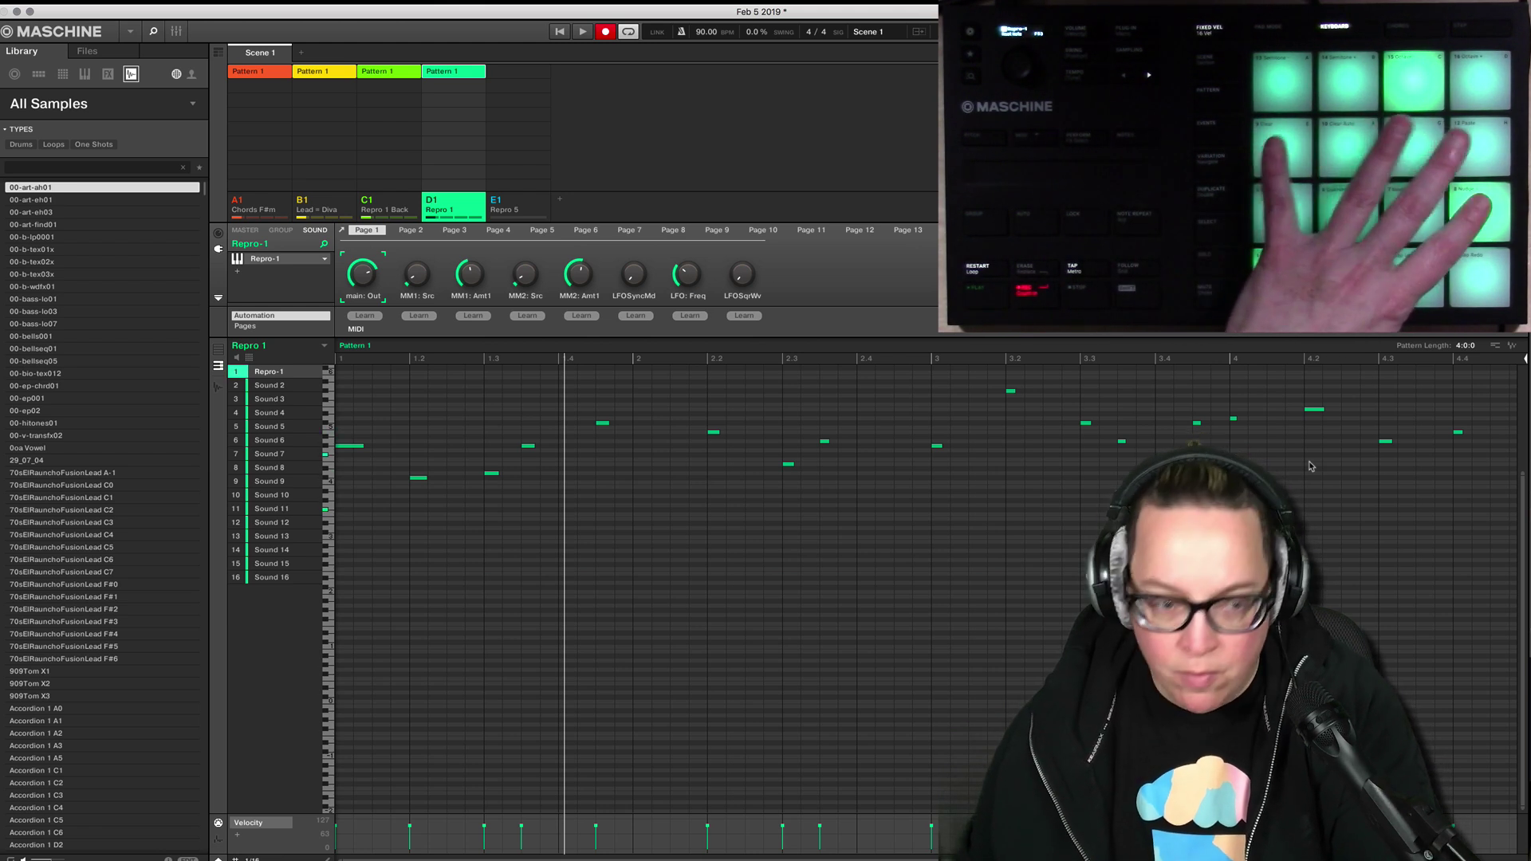
{"action": "left_click", "coordinate": [347, 458]}
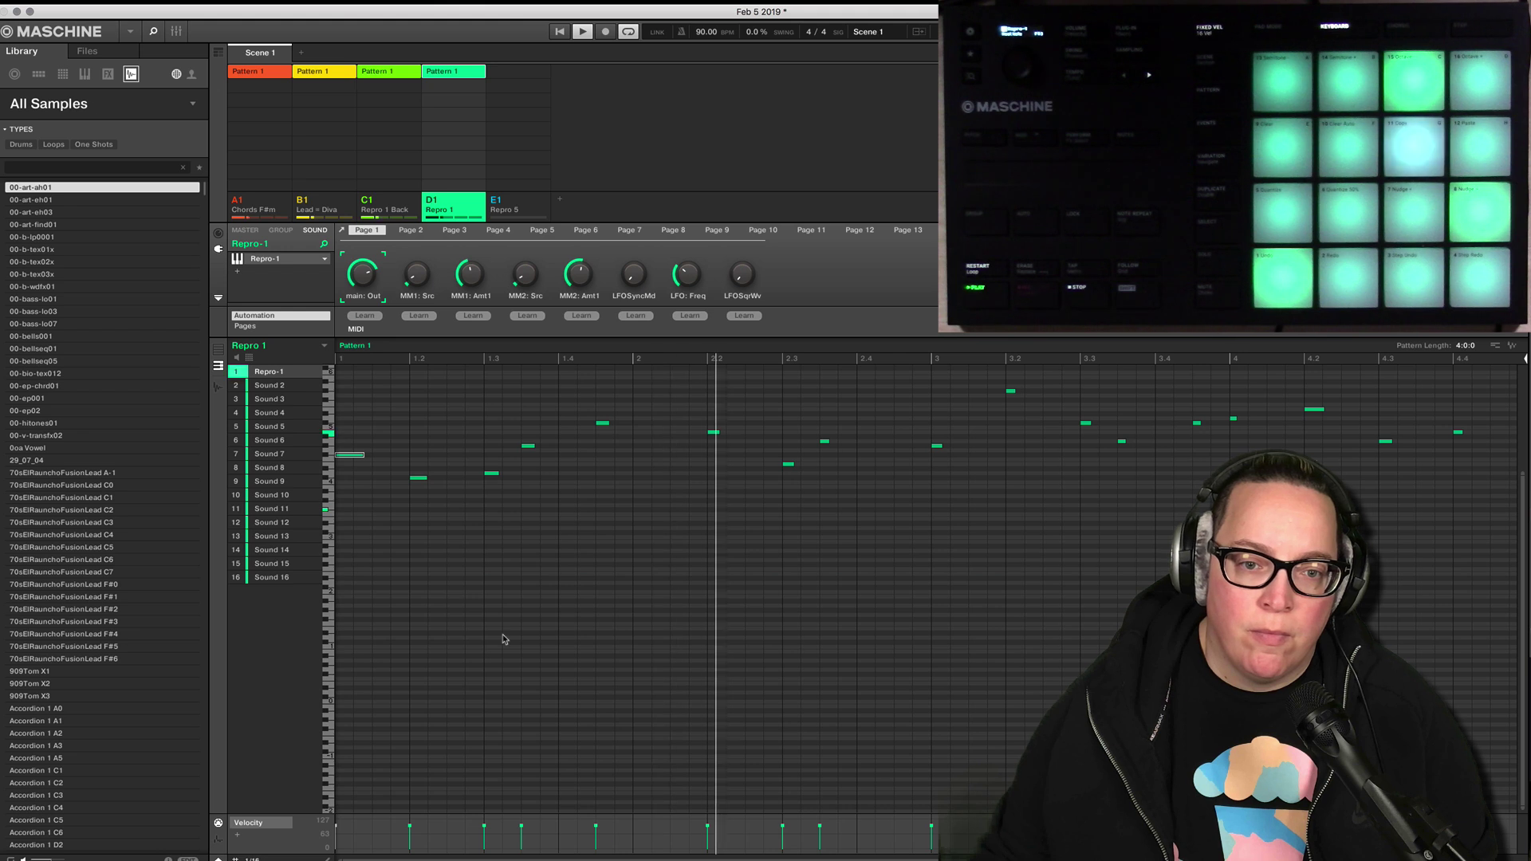
{"action": "key", "text": "space"}
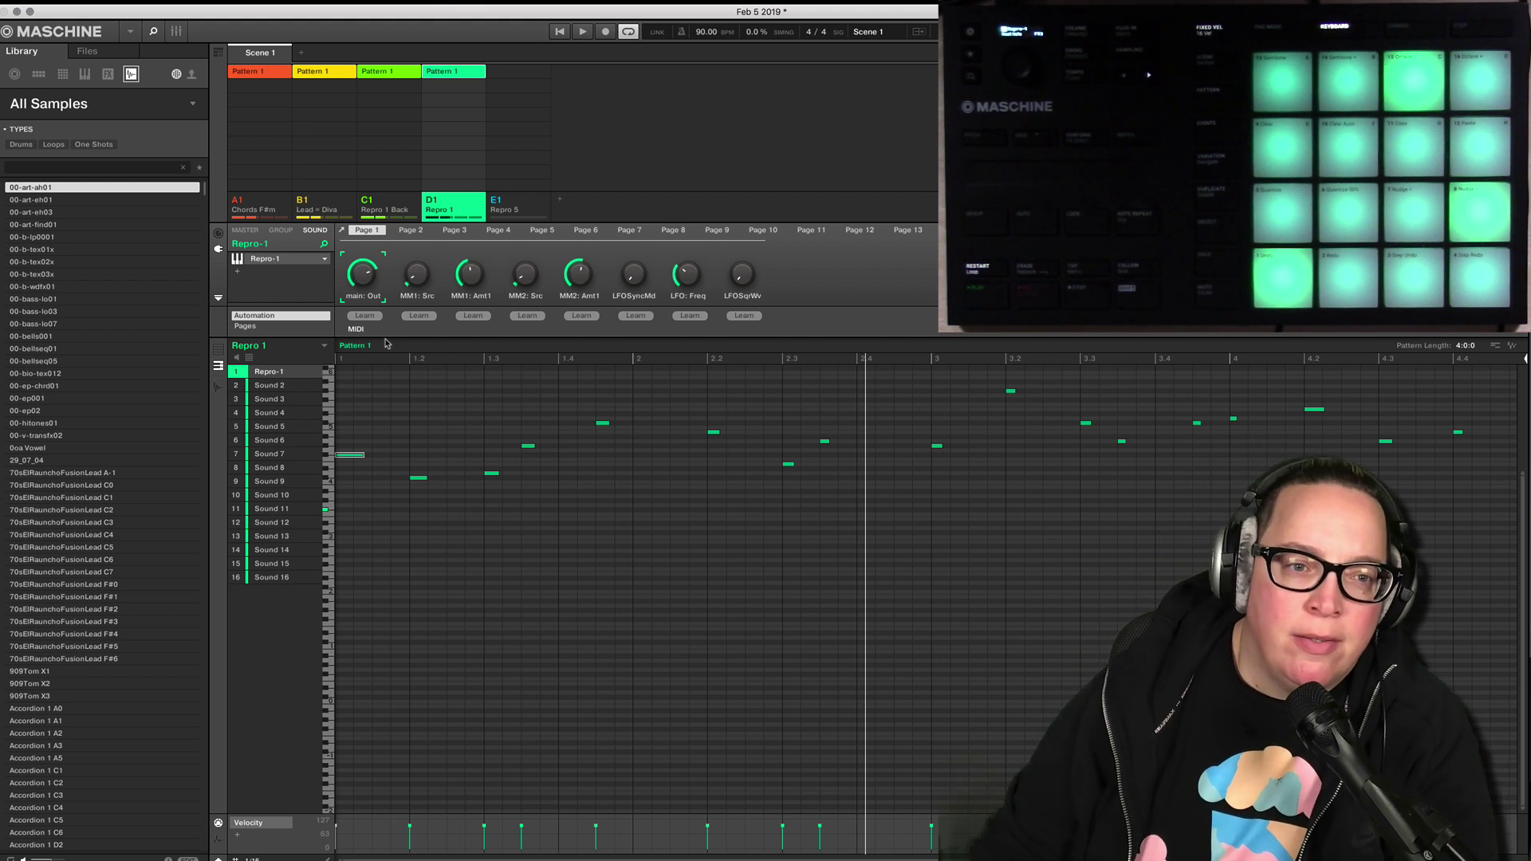
Rename group D1 as Repro 1 Lead.
{"action": "double_click", "coordinate": [436, 211]}
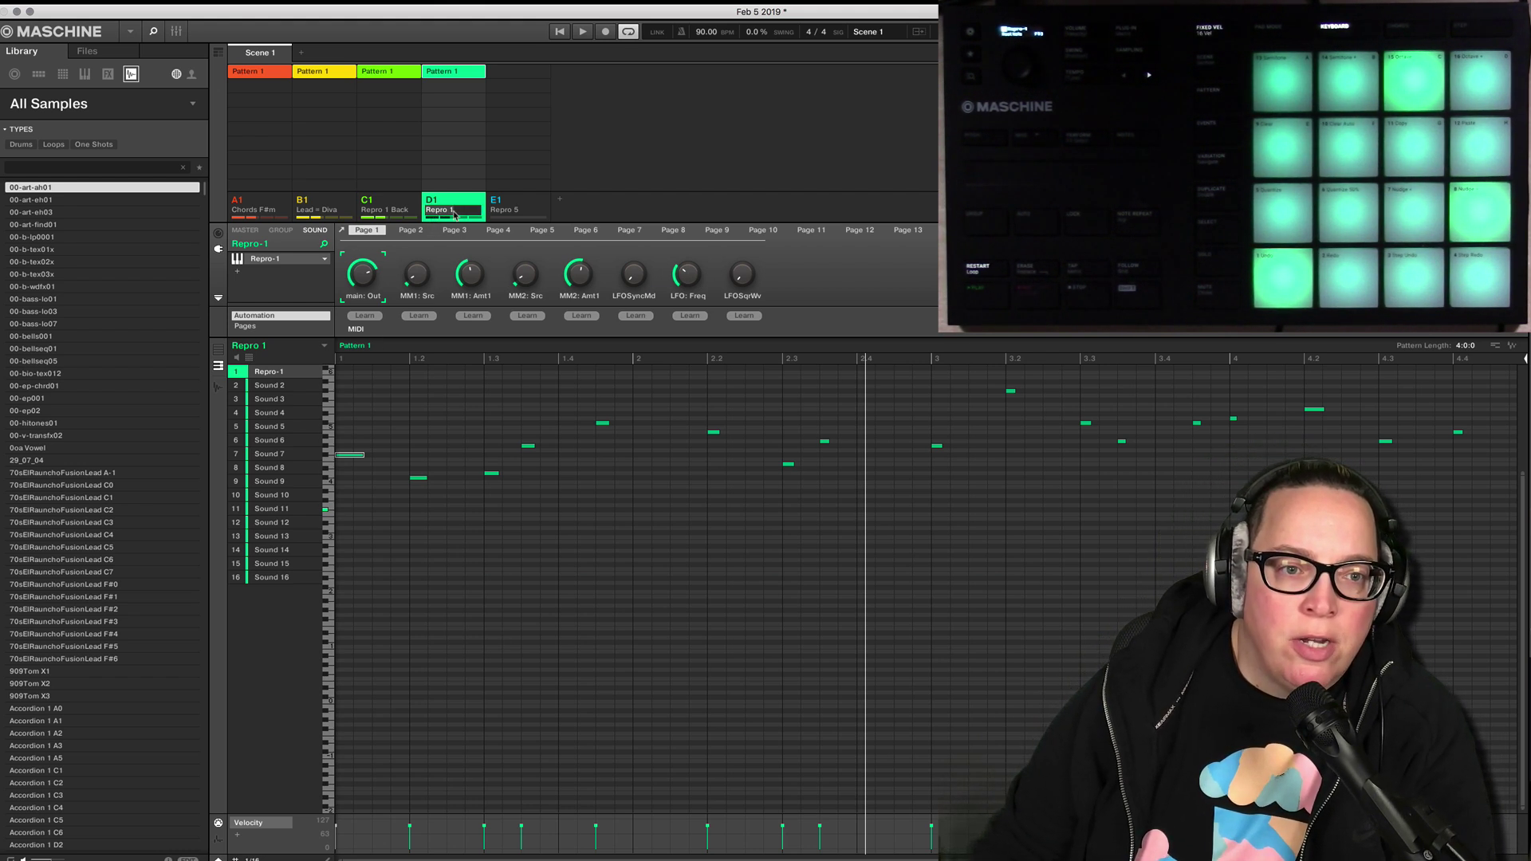
{"action": "type", "text": "Lead"}
{"action": "key", "text": "Return"}
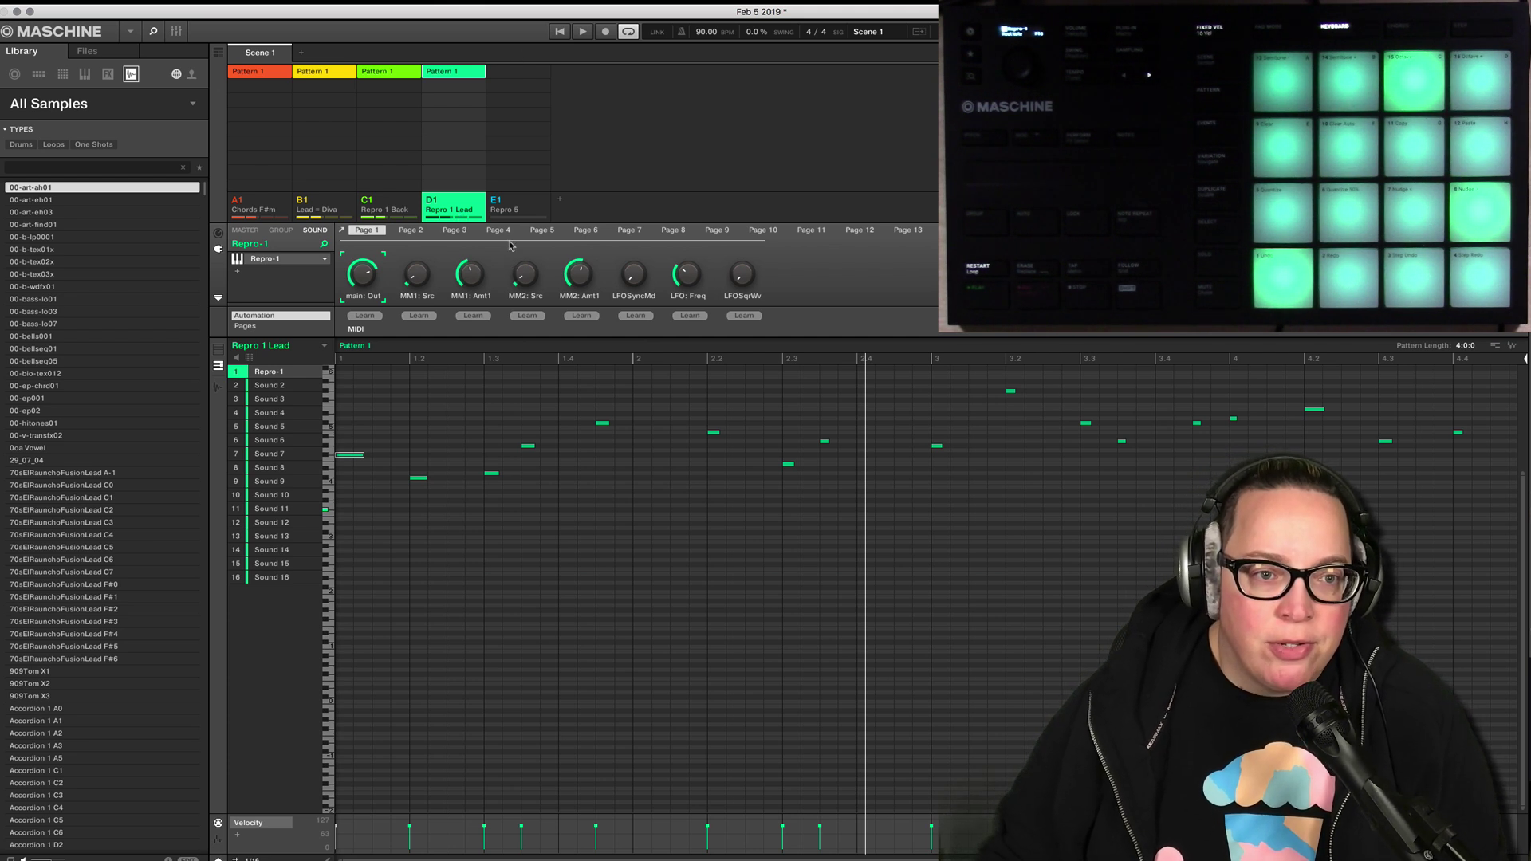
Add a new empty group F1, and narrow the library's group kits to the Aquarius Earth expansion.
{"action": "left_click", "coordinate": [560, 199]}
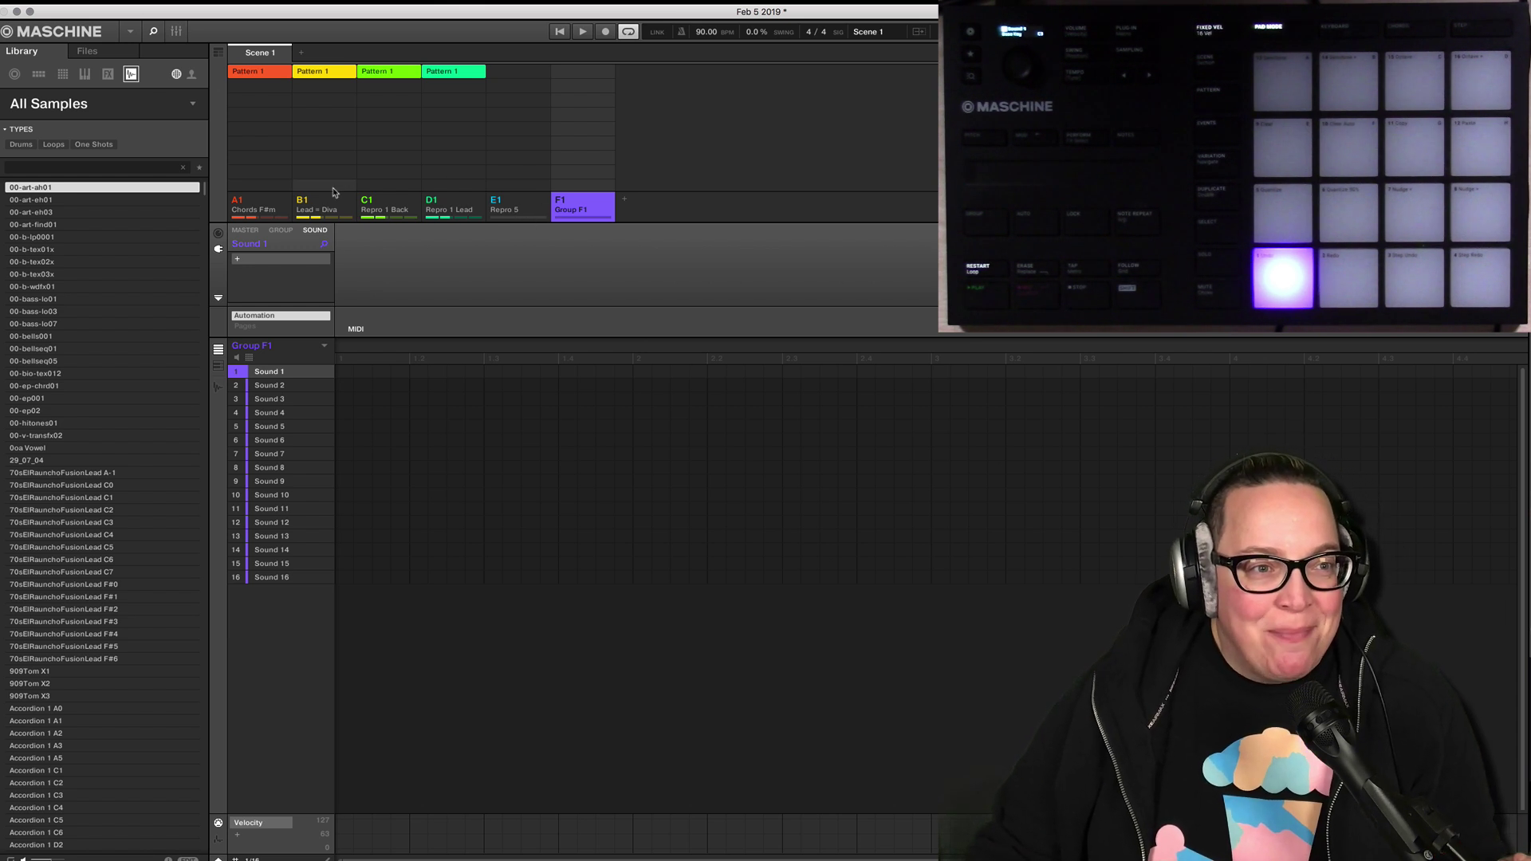
{"action": "left_click", "coordinate": [38, 76]}
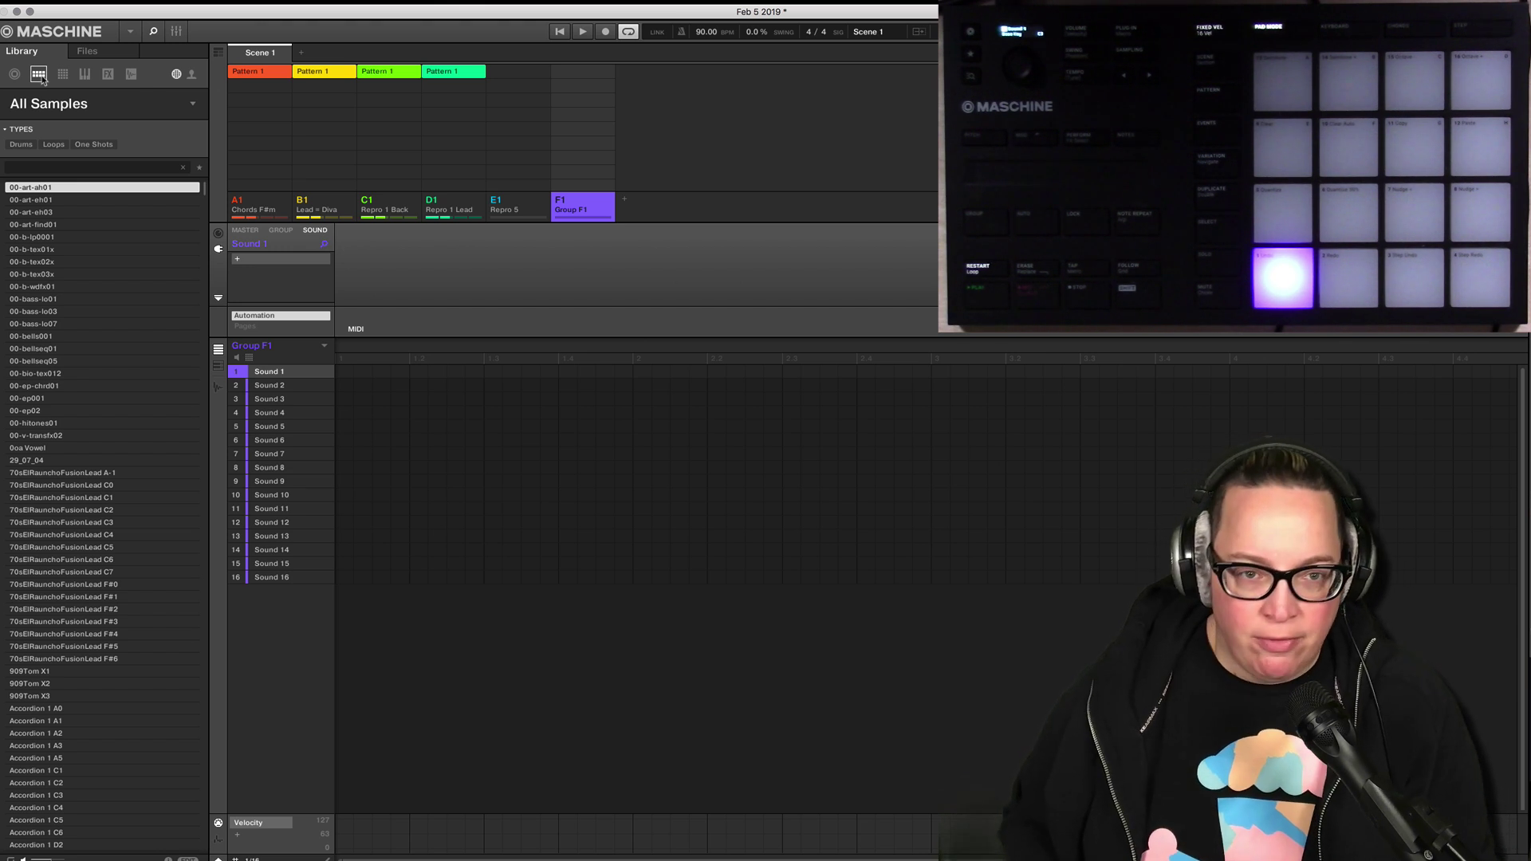
{"action": "left_click", "coordinate": [41, 77]}
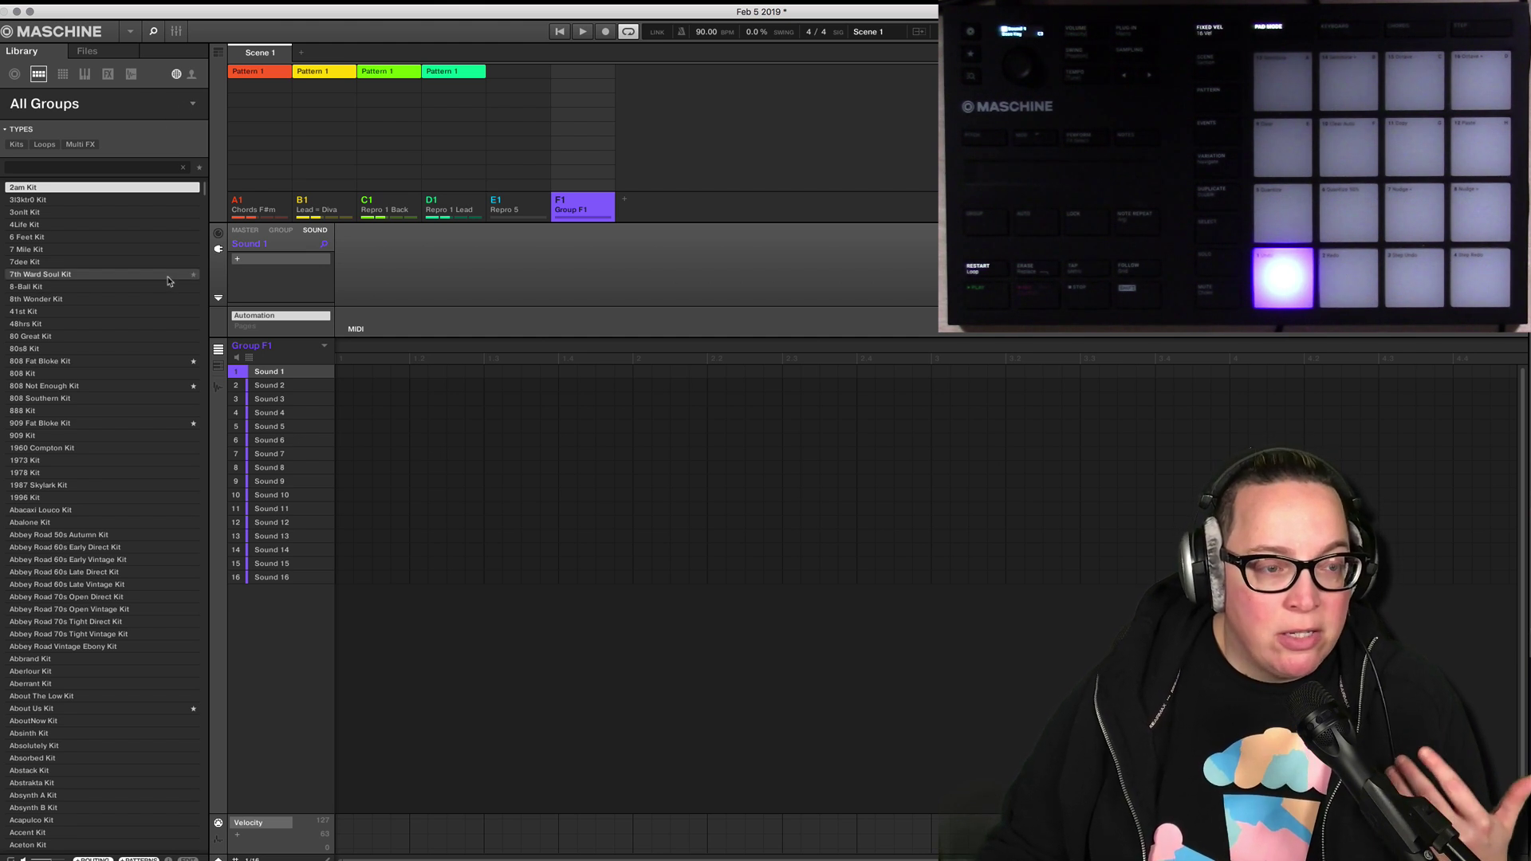
{"action": "left_click", "coordinate": [194, 106]}
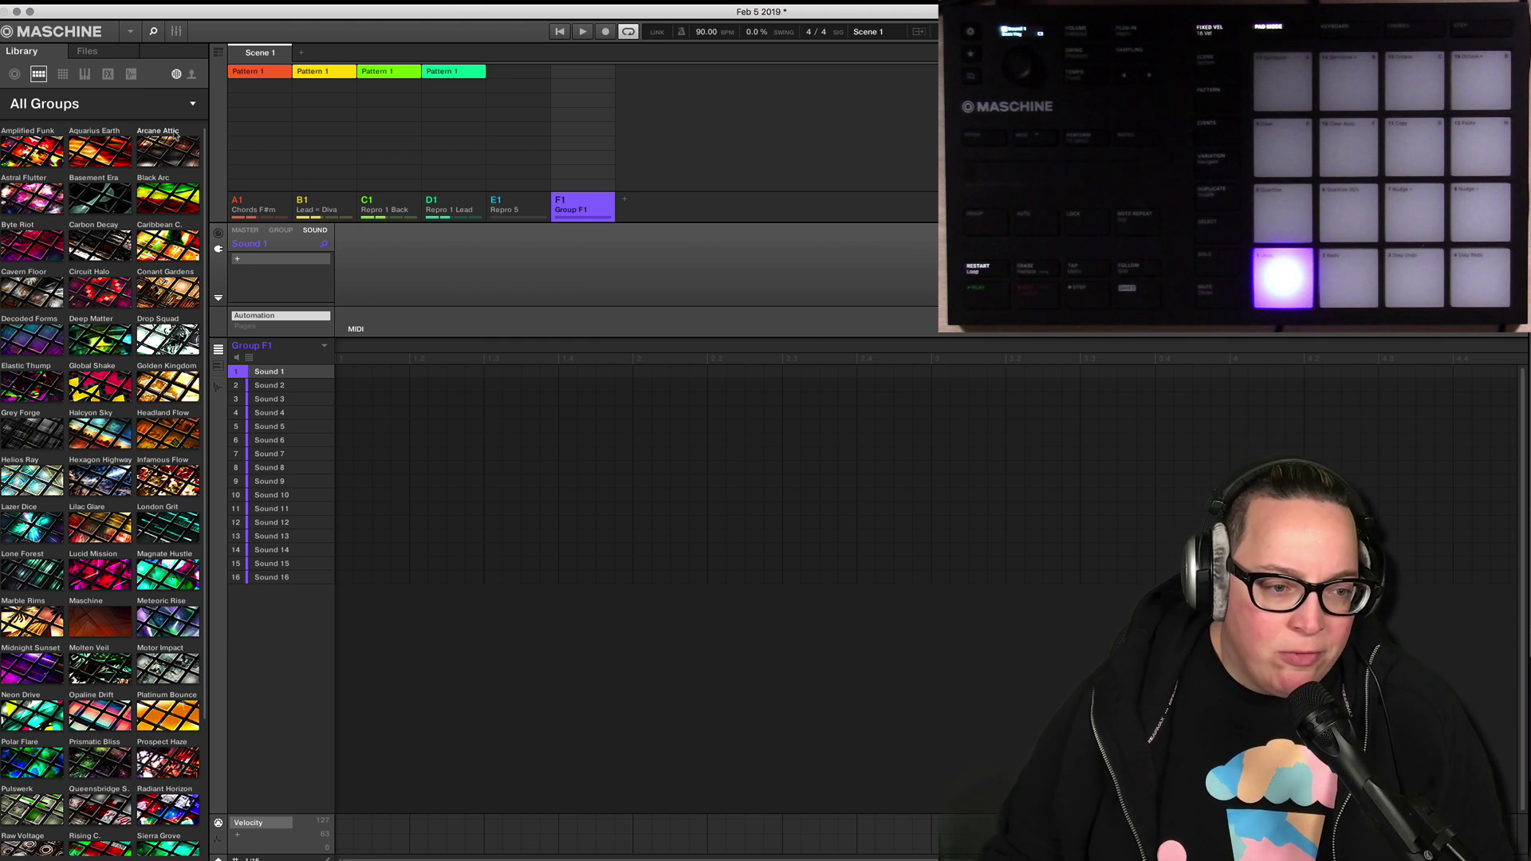
{"action": "left_click", "coordinate": [97, 153]}
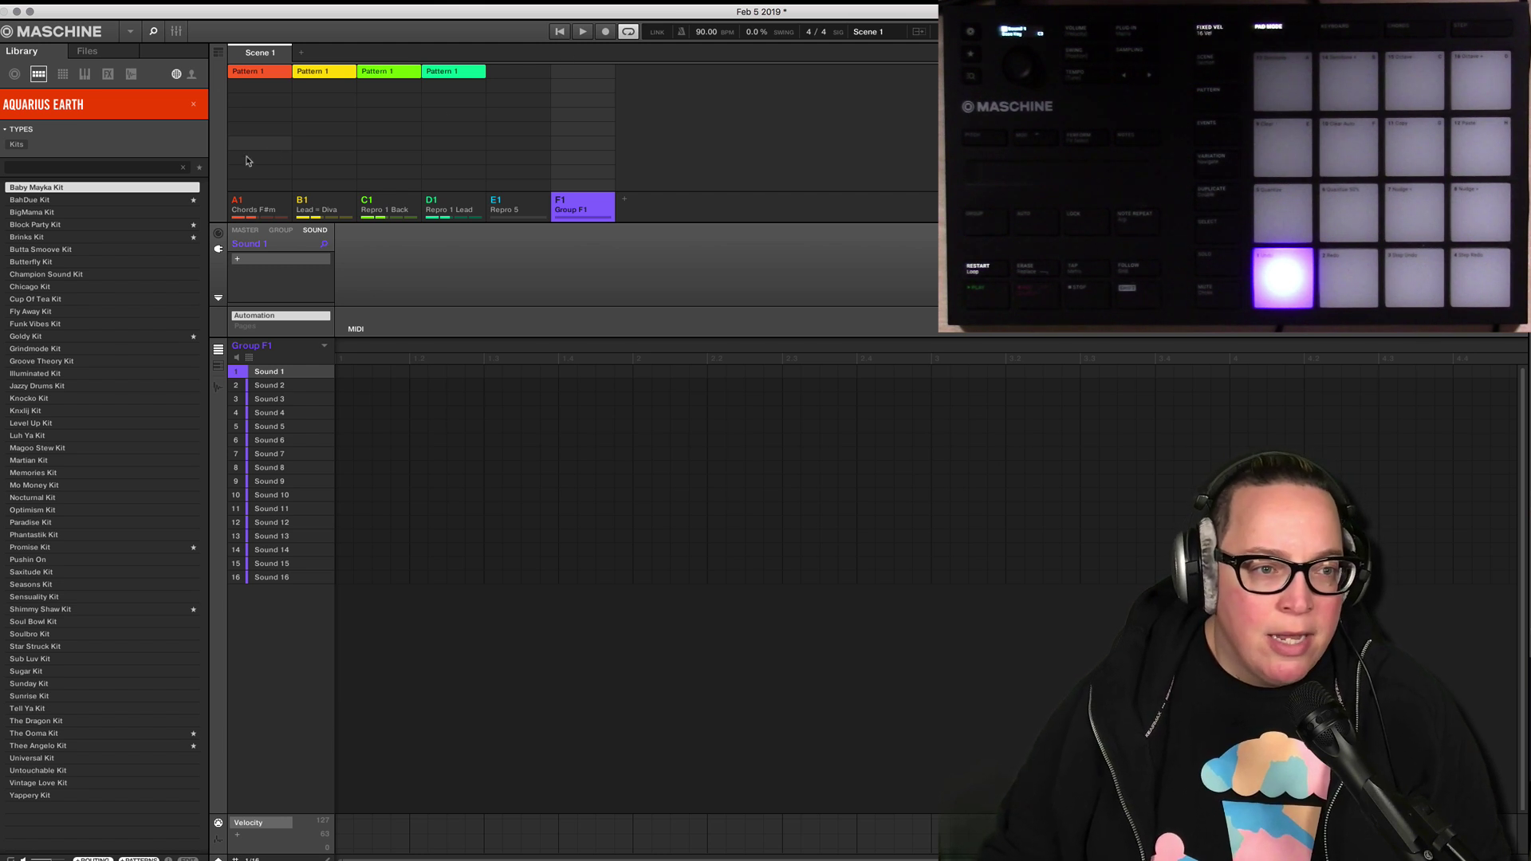
Preview the Aquarius Earth kits from BahDue Kit through Brinks Kit, and load Brinks Kit with its patterns into group F1.
{"action": "left_click", "coordinate": [142, 200]}
{"action": "key", "text": "Down"}
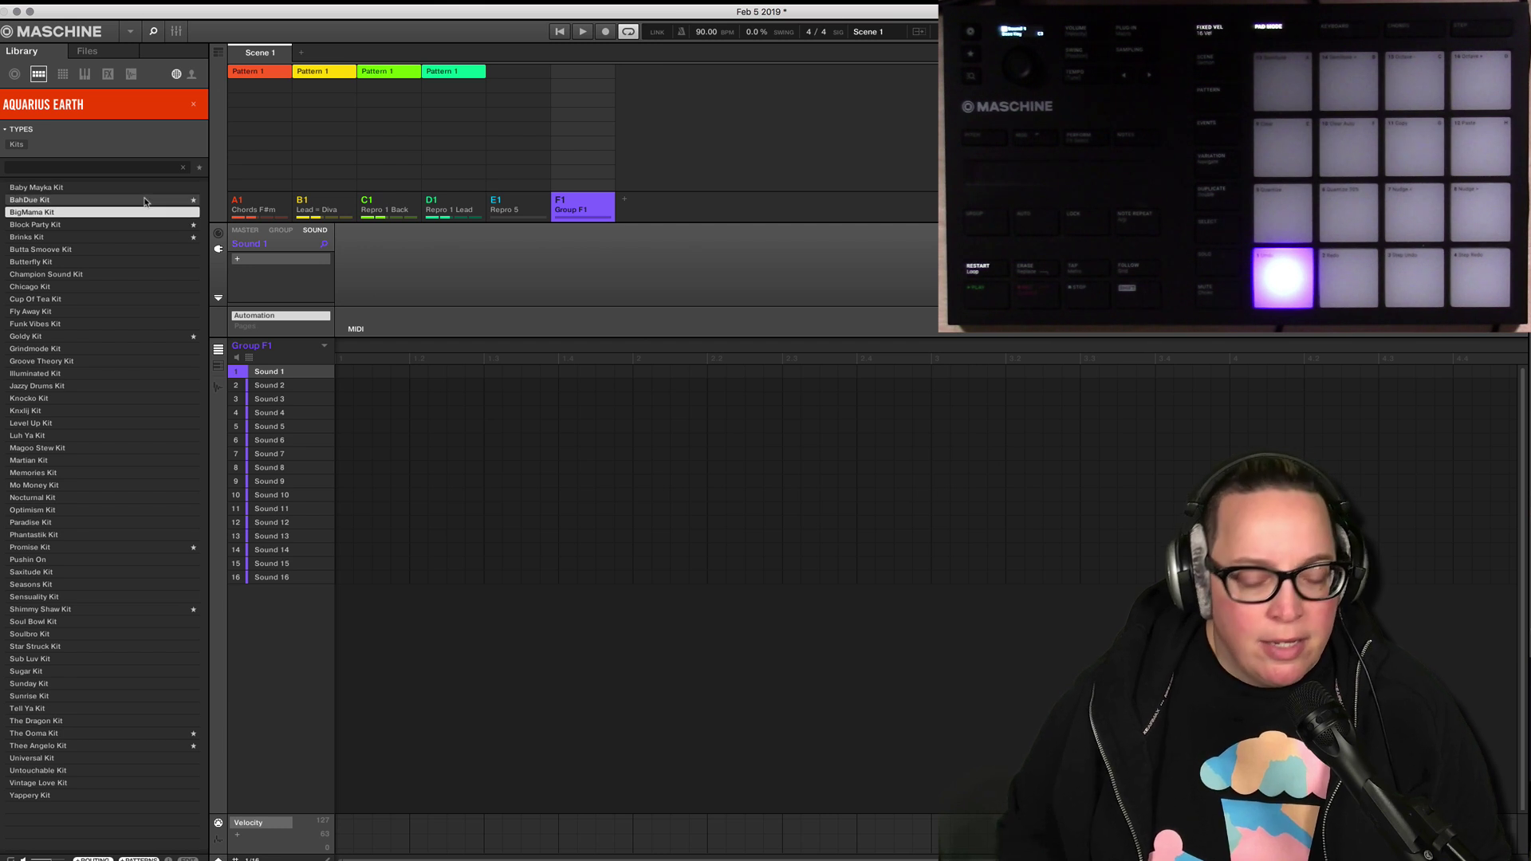
{"action": "key", "text": "Down"}
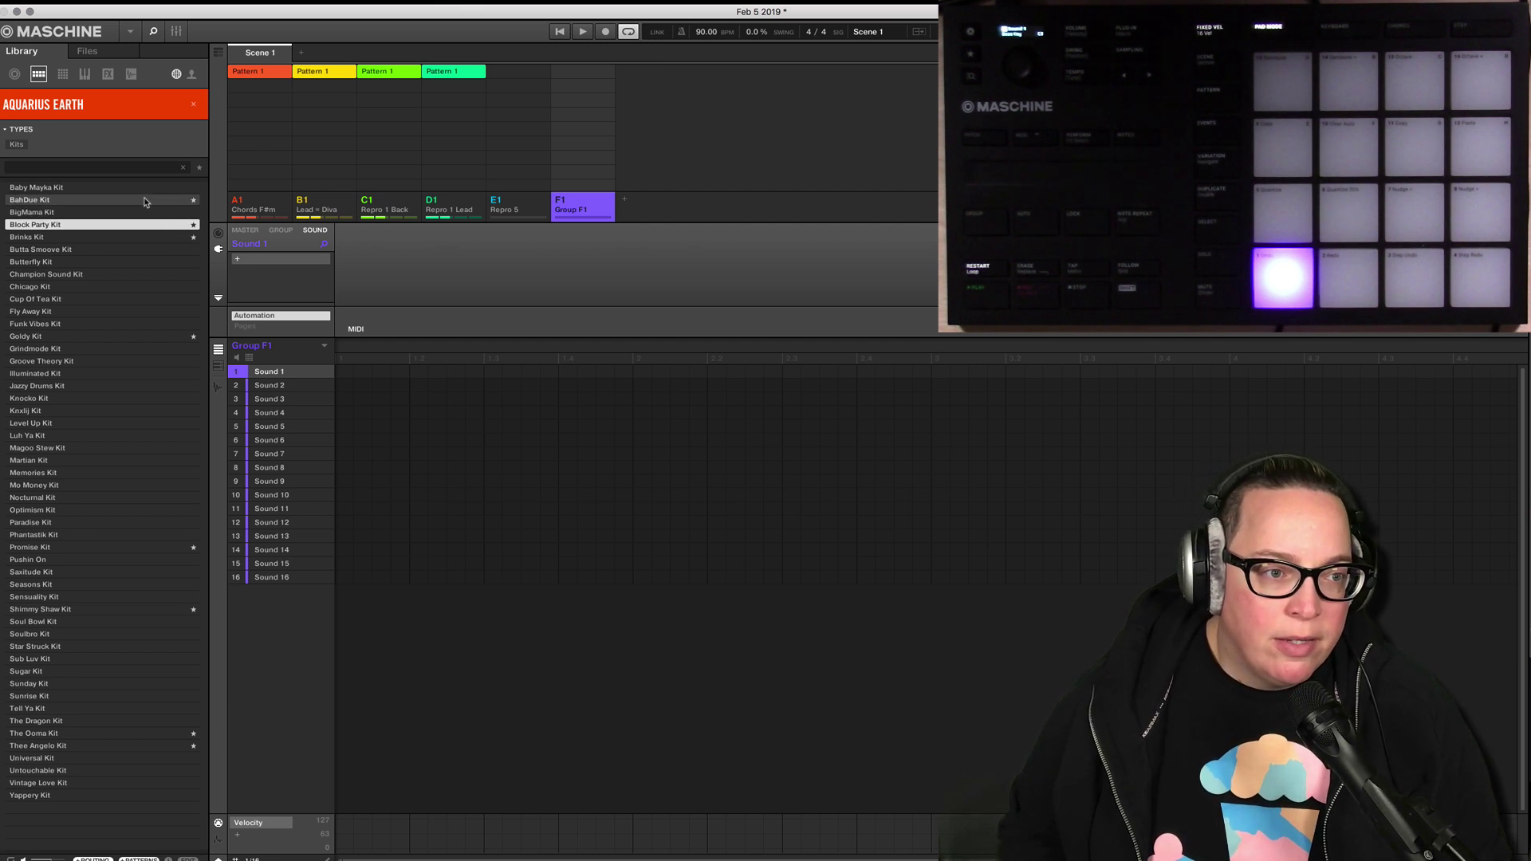
{"action": "key", "text": "Down"}
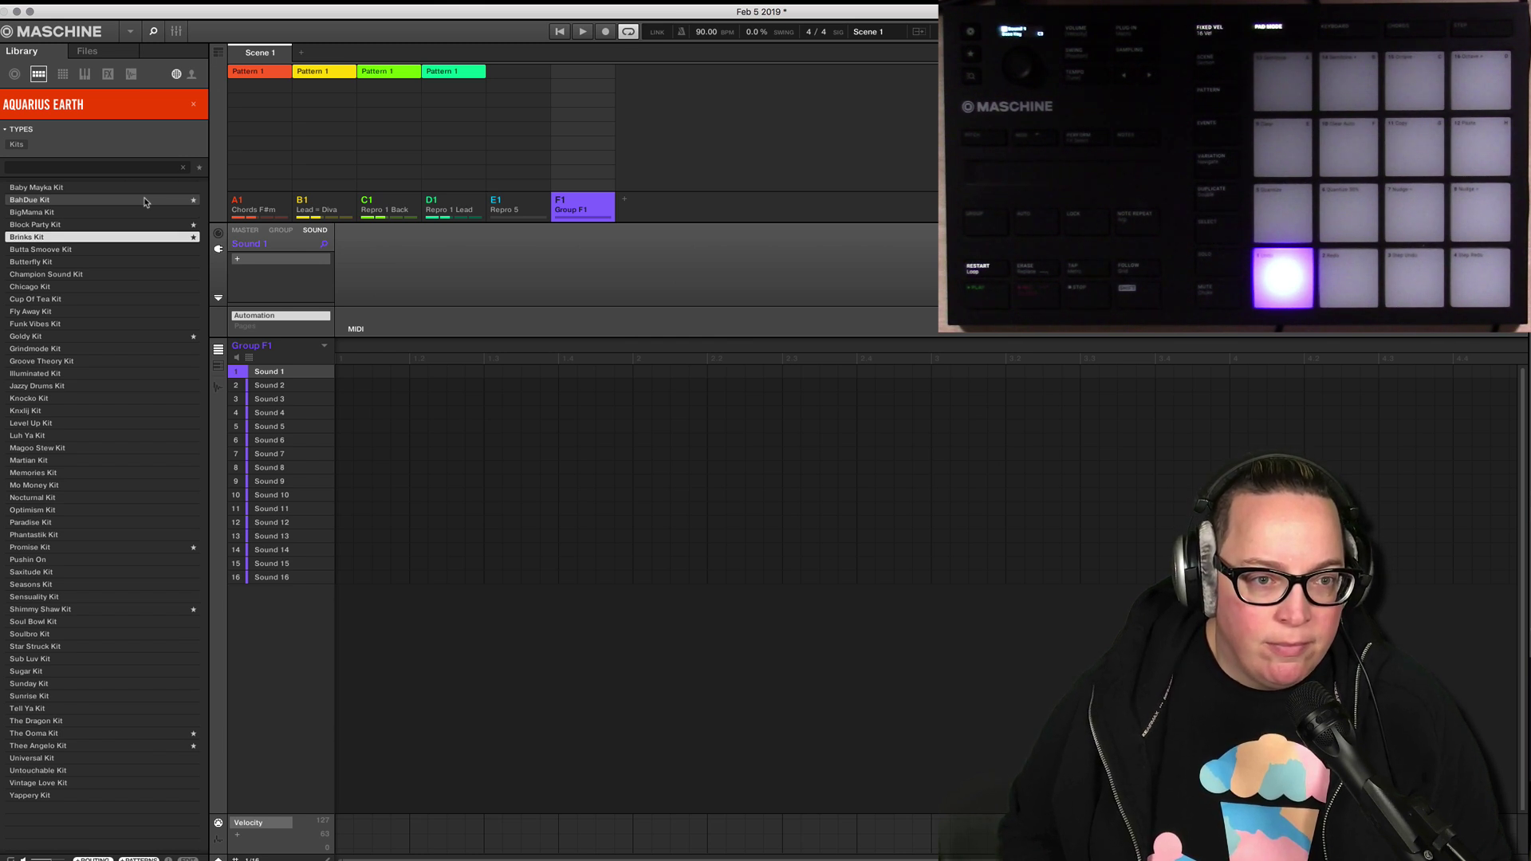
{"action": "double_click", "coordinate": [121, 238]}
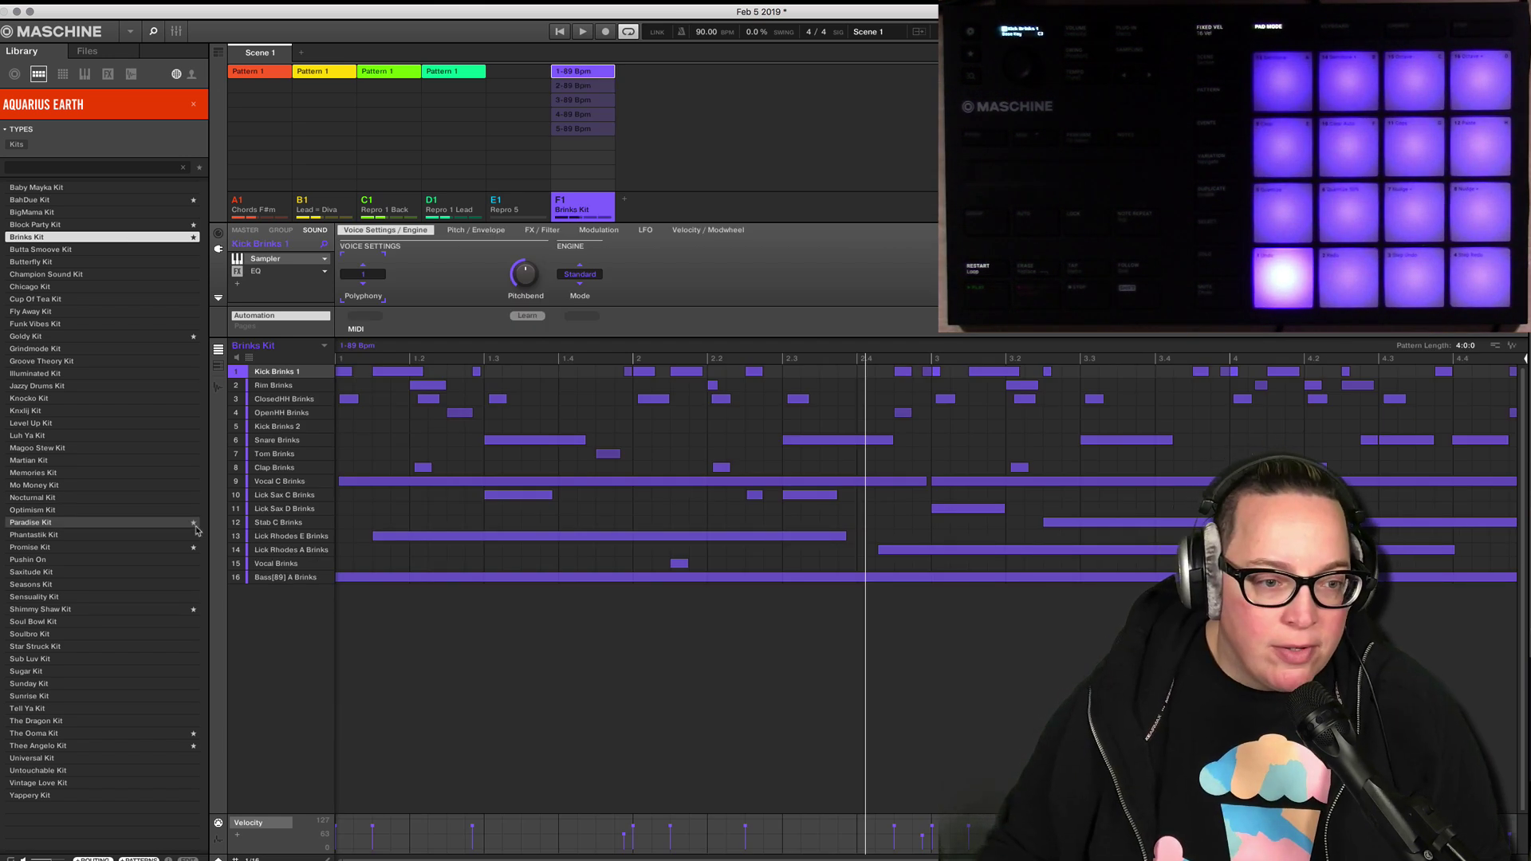
Mute the Brinks Kit's vocal, lick, stab and bass sounds in slots 9 to 16.
{"action": "left_click", "coordinate": [237, 578]}
{"action": "left_click", "coordinate": [238, 550]}
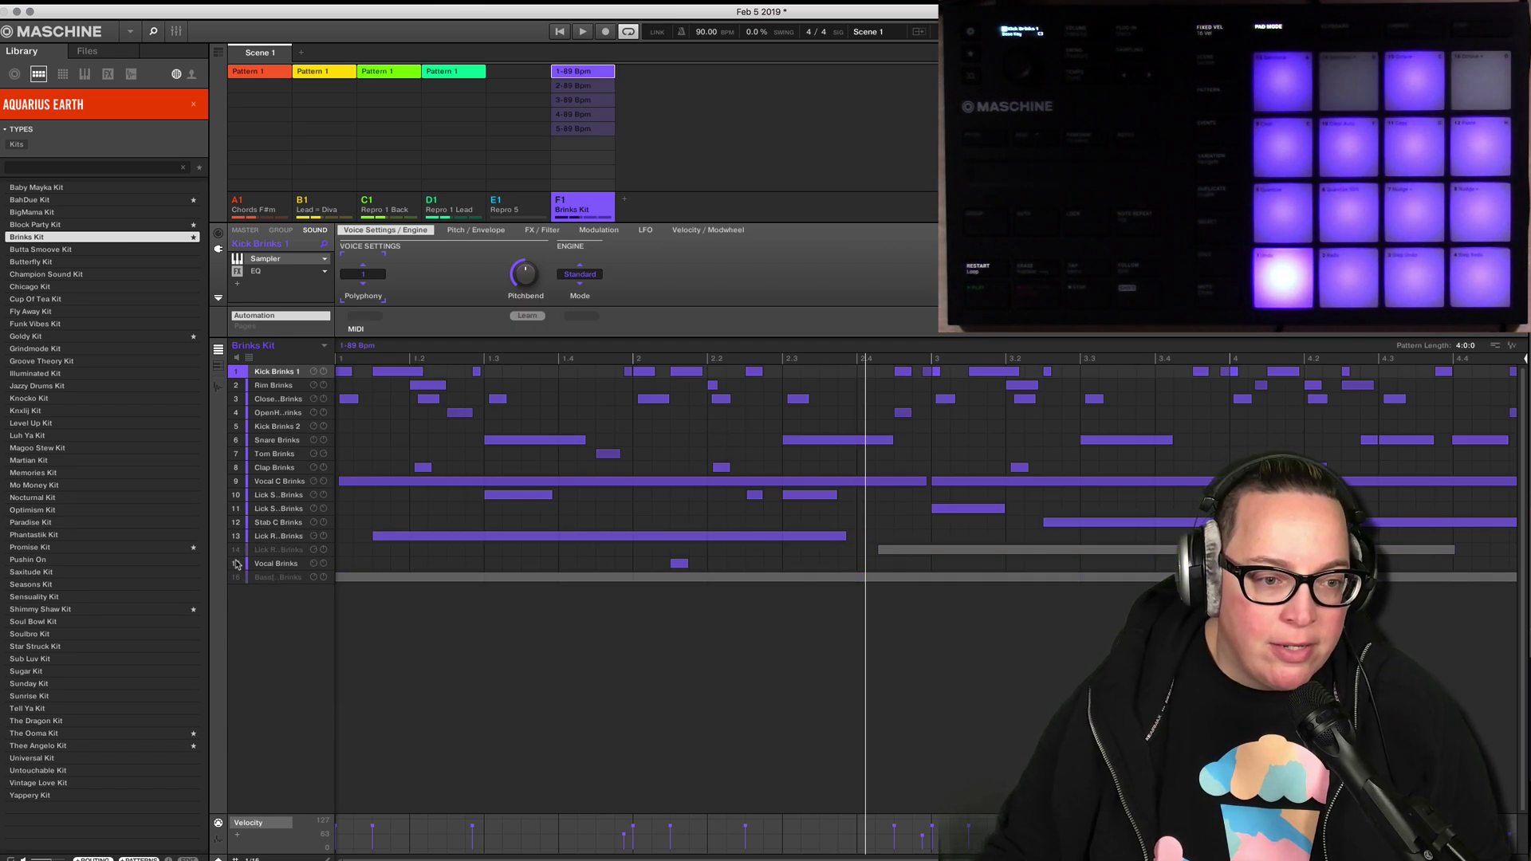
{"action": "left_click", "coordinate": [237, 564]}
{"action": "left_click", "coordinate": [237, 536]}
{"action": "left_click", "coordinate": [237, 523]}
{"action": "left_click", "coordinate": [236, 509]}
{"action": "left_click", "coordinate": [236, 495]}
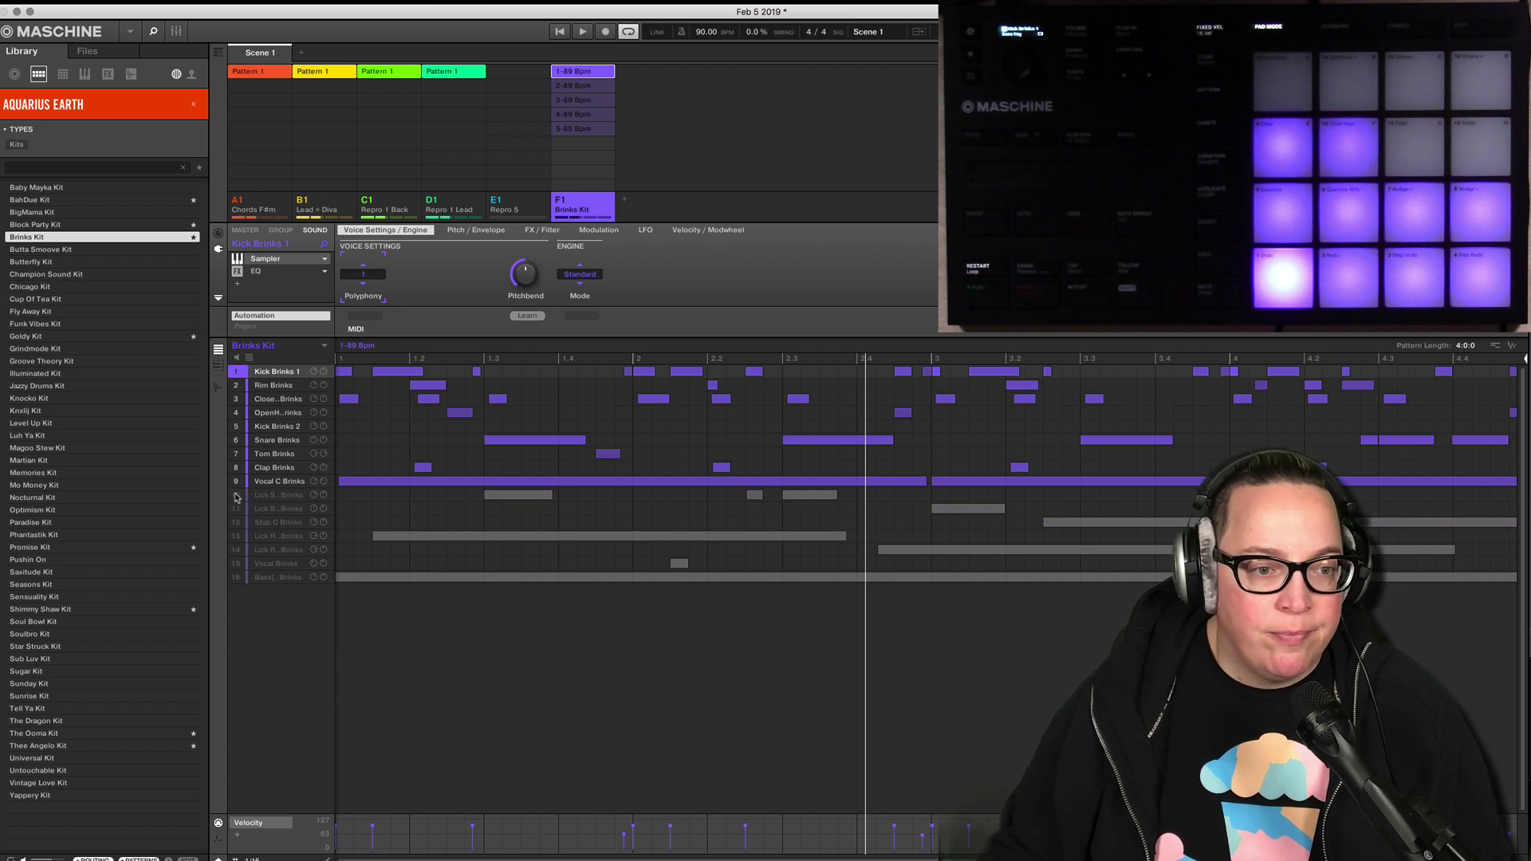
{"action": "left_click", "coordinate": [236, 481]}
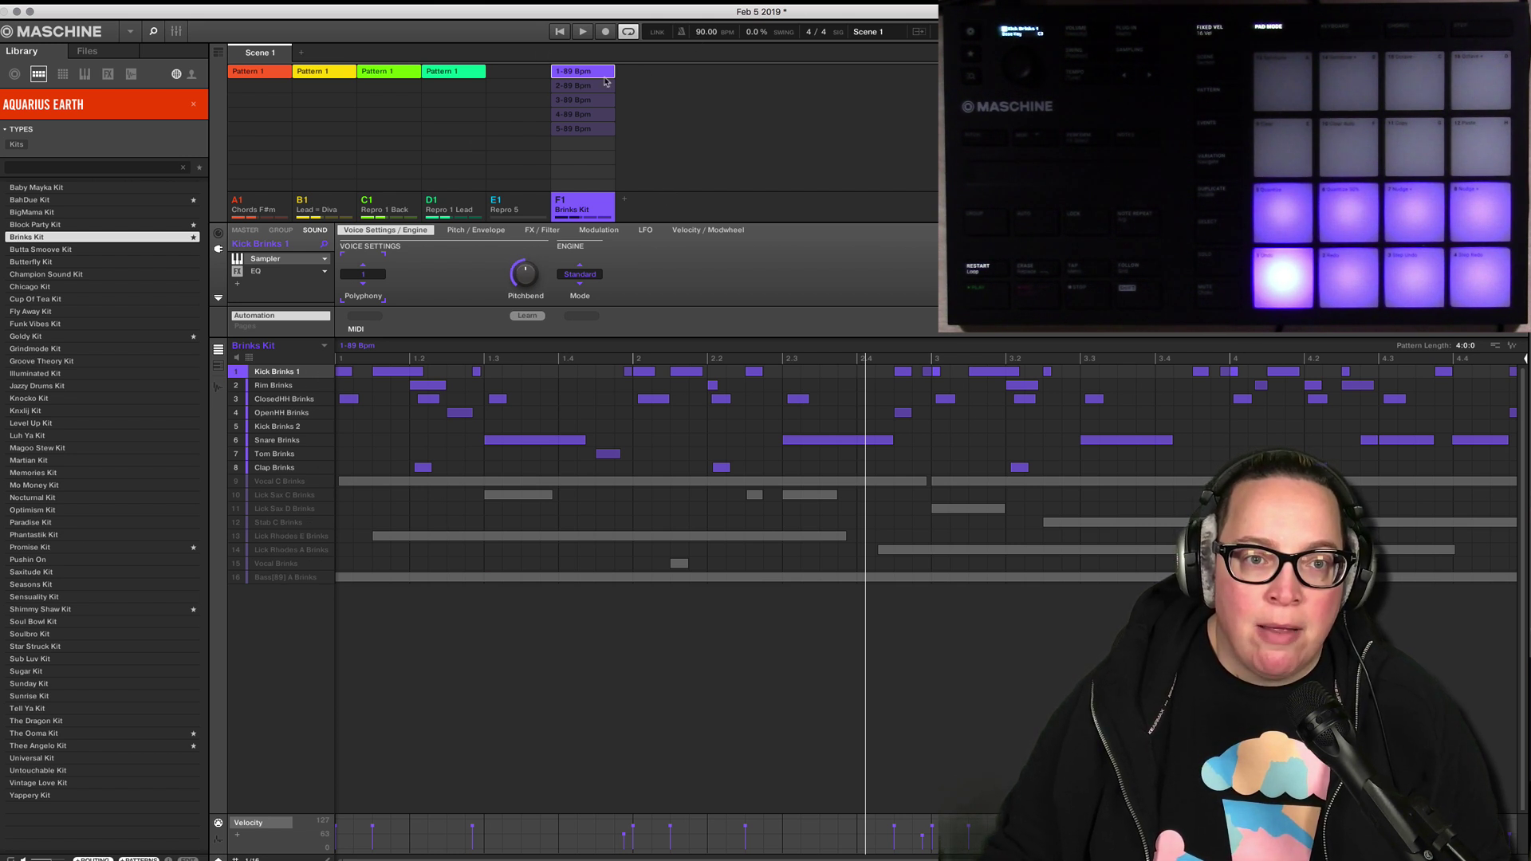
Play the scene from the start with the first Brinks pattern, and check the kit's channel levels in the mixer.
{"action": "left_click", "coordinate": [561, 32]}
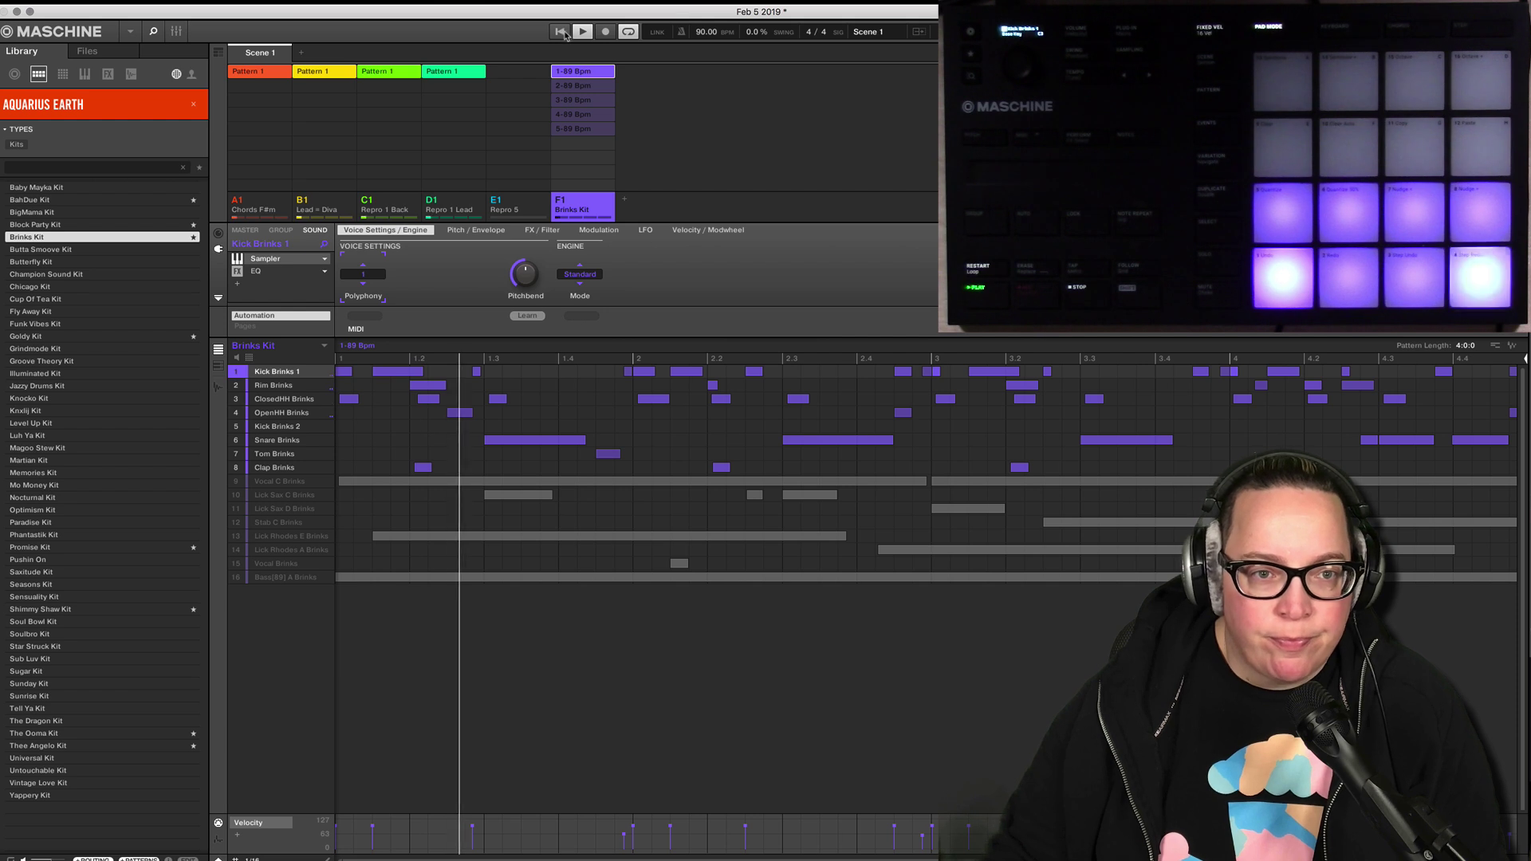
{"action": "left_click", "coordinate": [176, 31]}
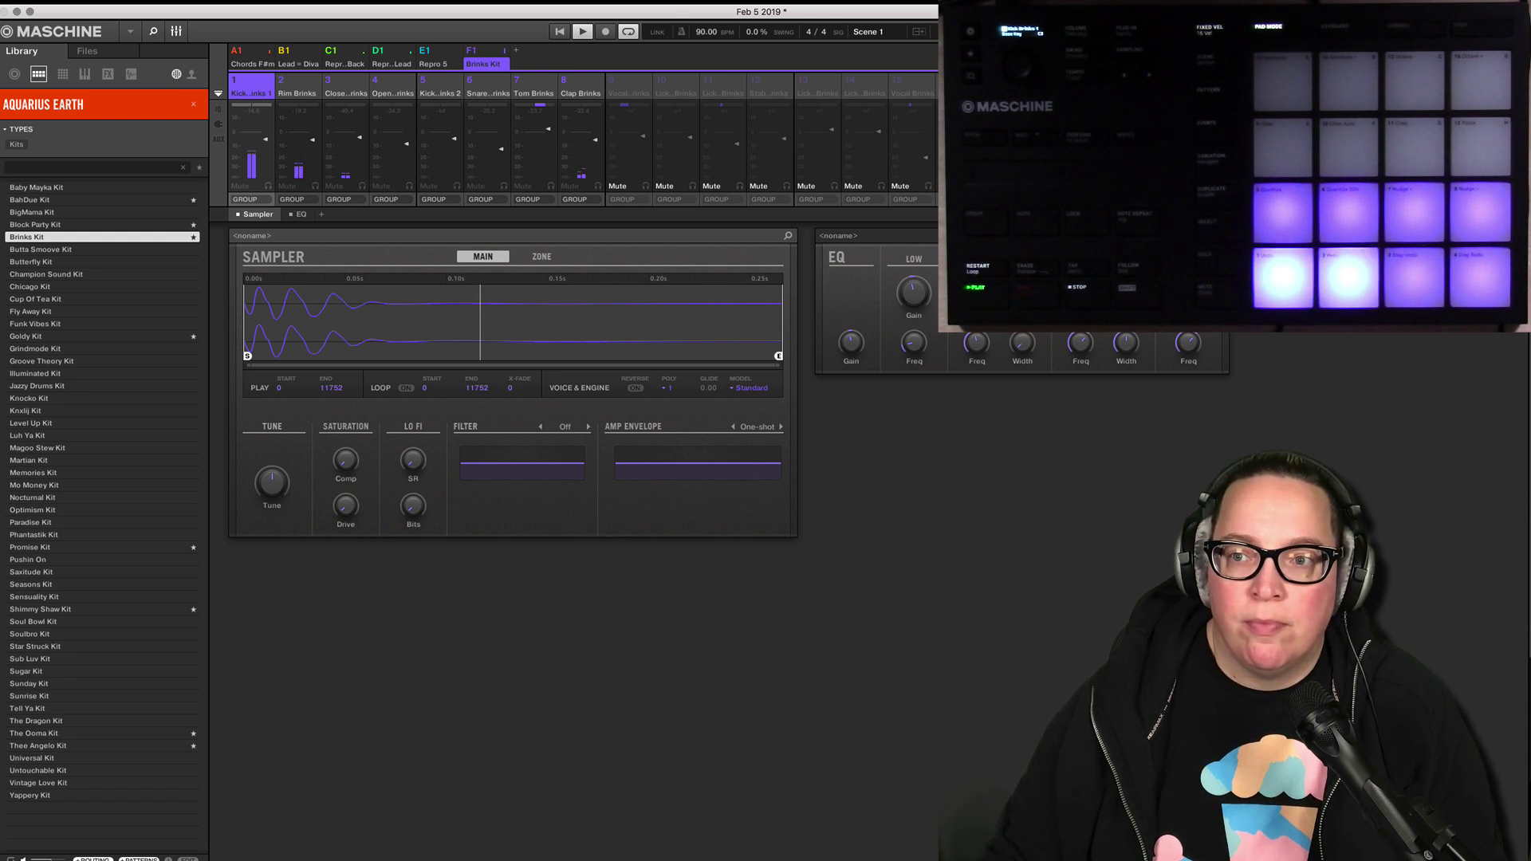
{"action": "left_click", "coordinate": [177, 33]}
Audition Brinks patterns 2 to 5 against the other groups, replay the fifth from the start, and stop playback.
{"action": "left_click", "coordinate": [582, 85]}
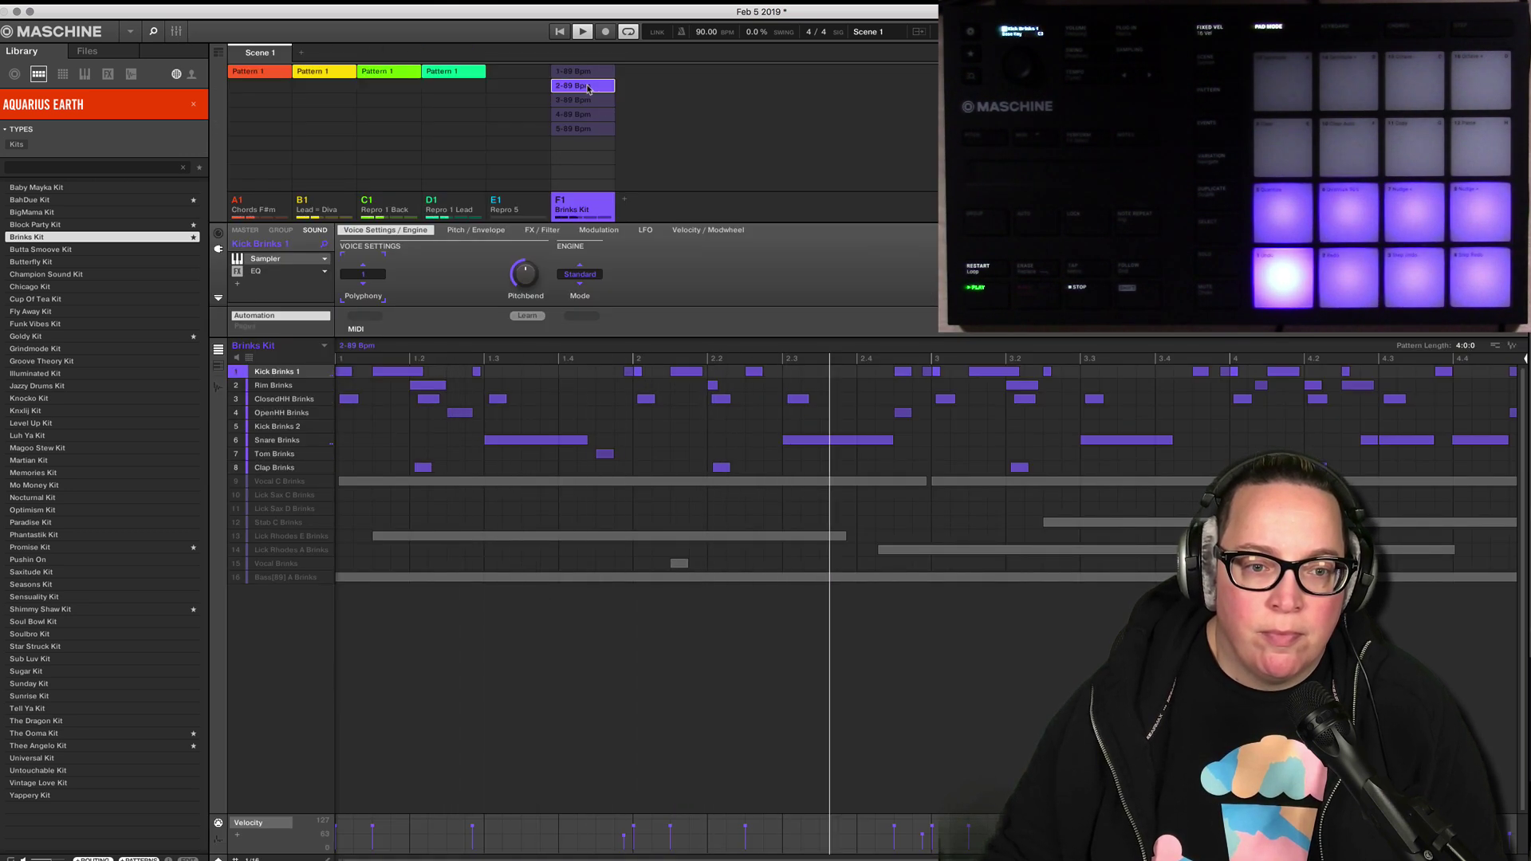
{"action": "left_click", "coordinate": [578, 100]}
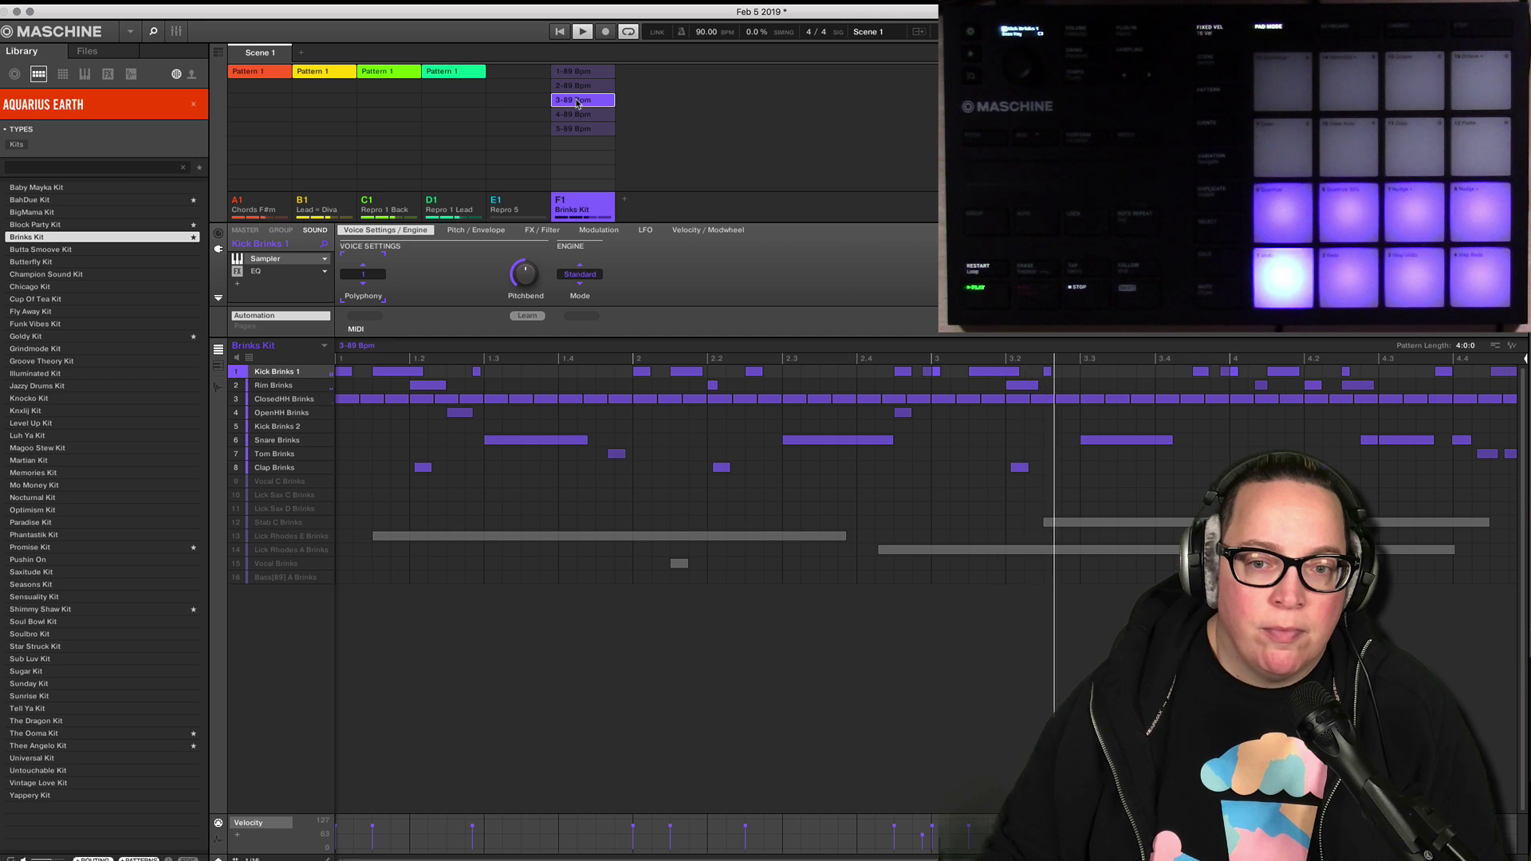
{"action": "left_click", "coordinate": [581, 115]}
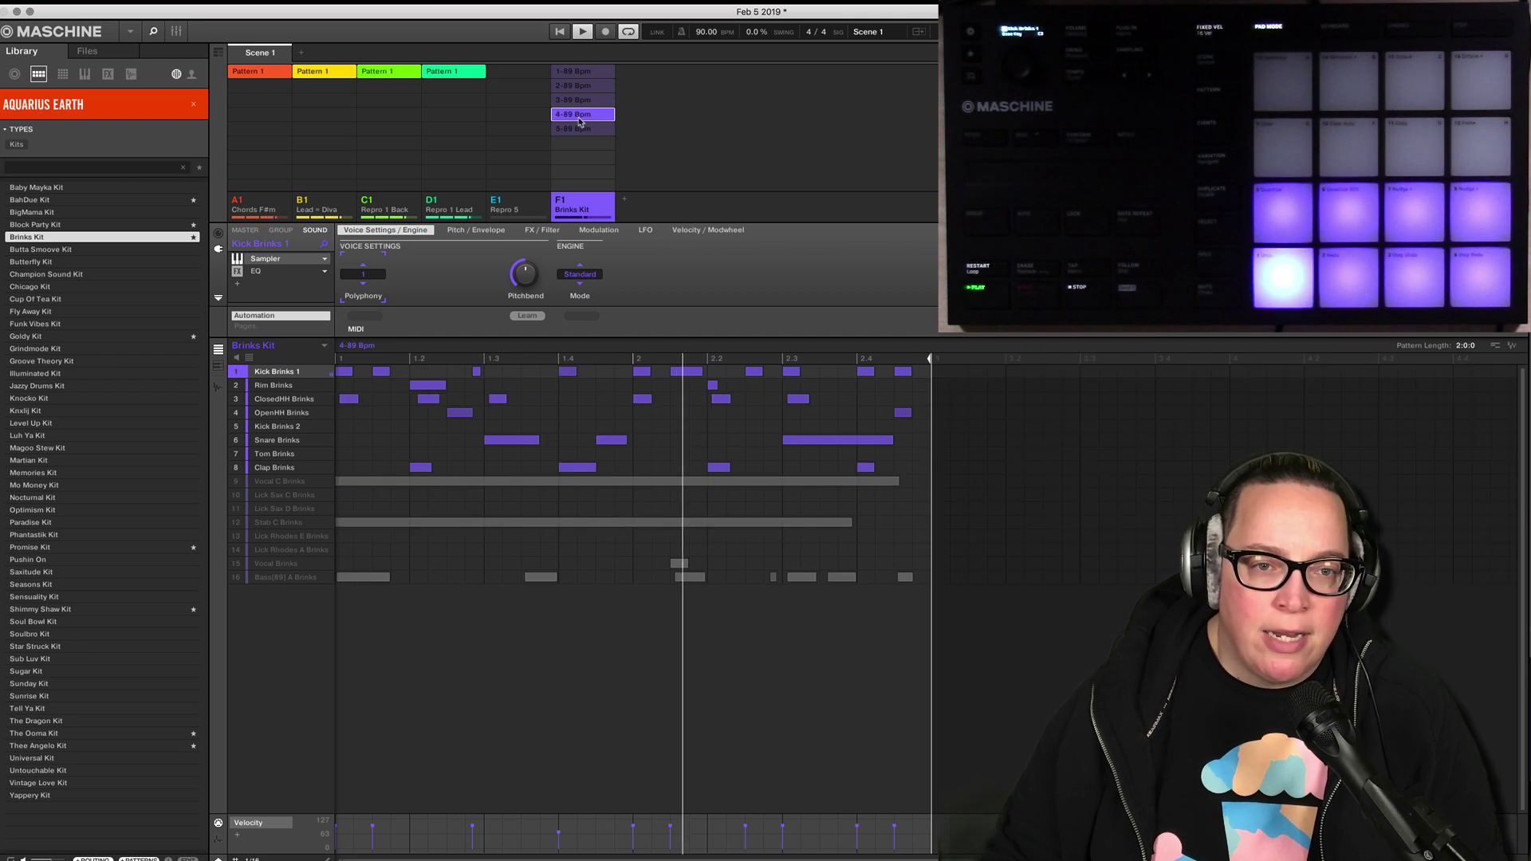
{"action": "left_click", "coordinate": [583, 129]}
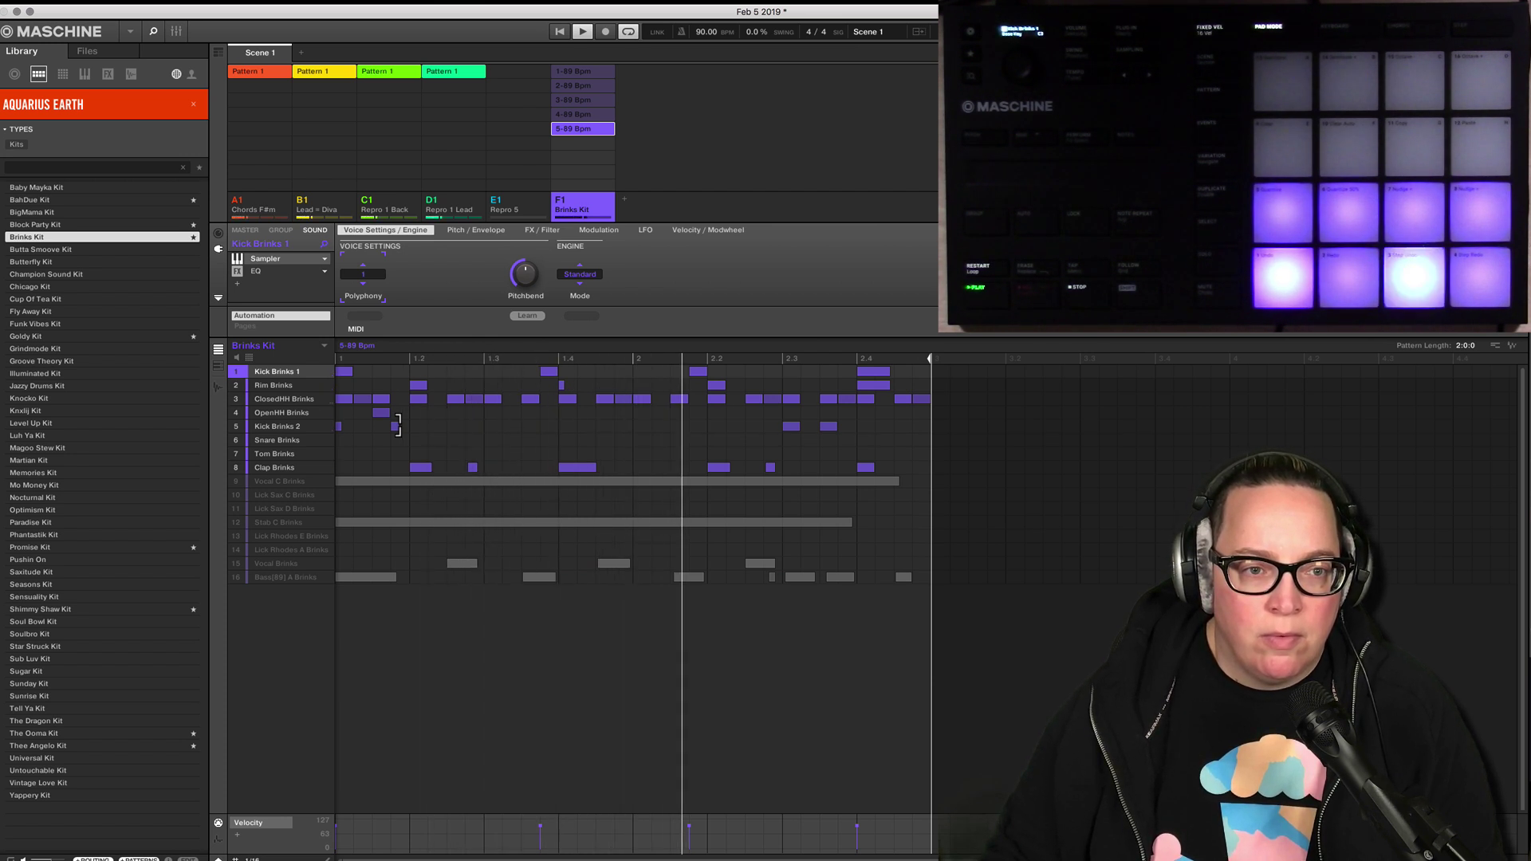
{"action": "left_click", "coordinate": [581, 32]}
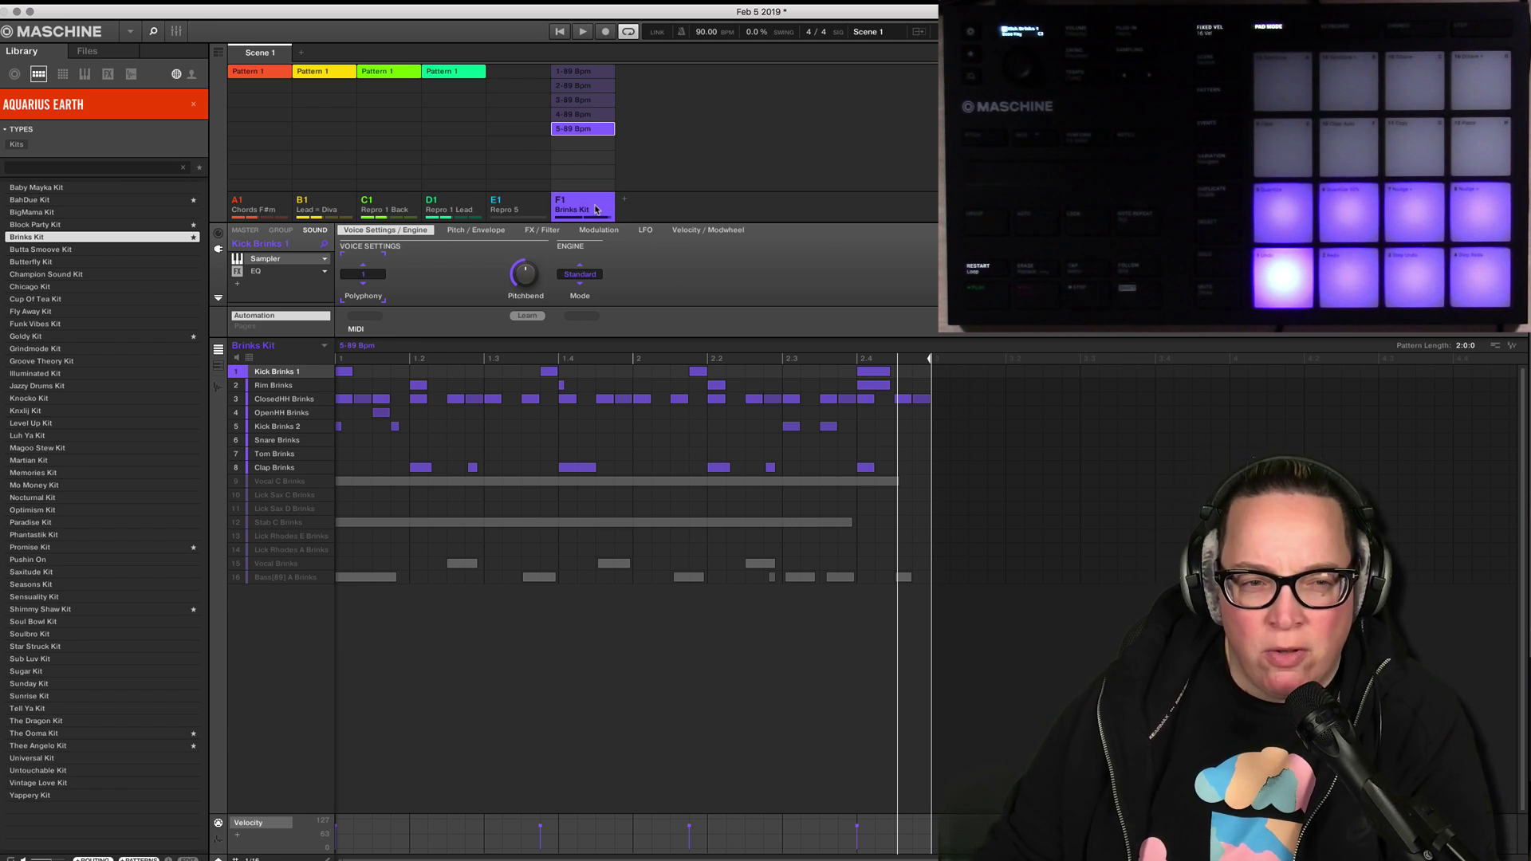
{"action": "left_click", "coordinate": [564, 33]}
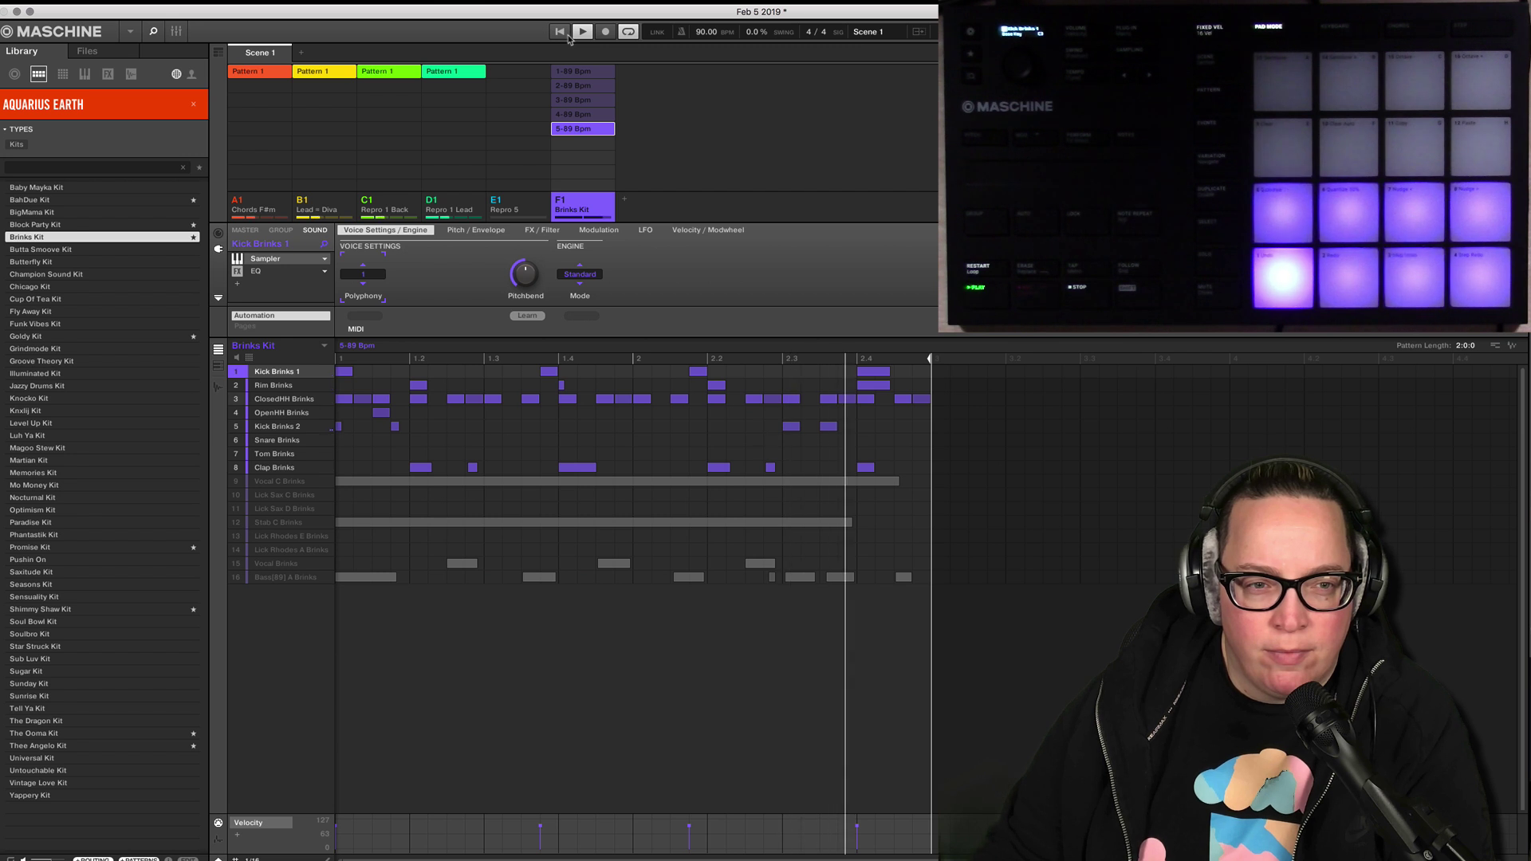
{"action": "left_click", "coordinate": [579, 33]}
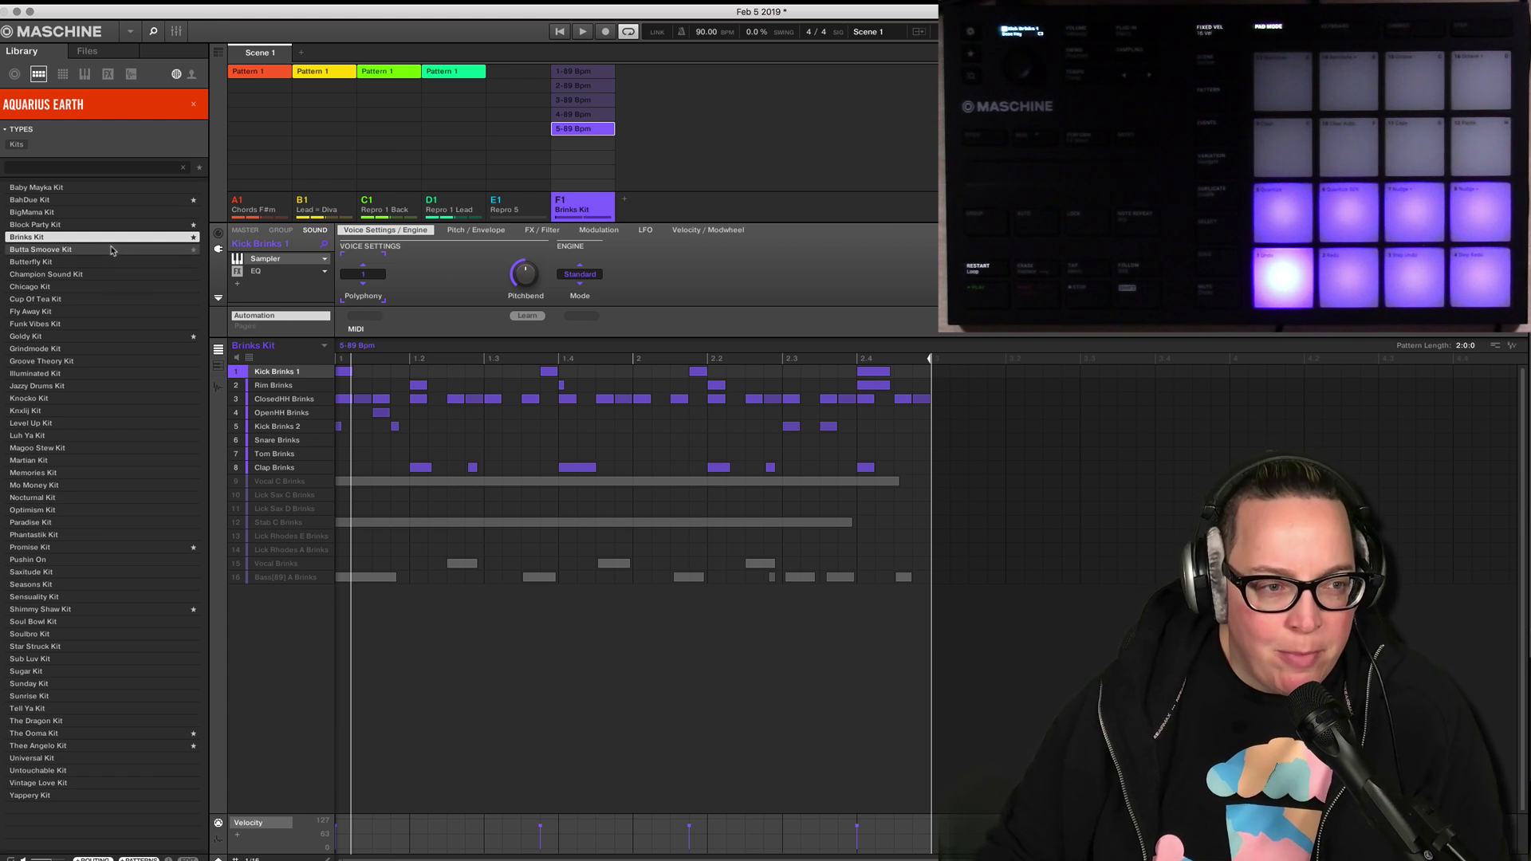
Preview Butta Smoove Kit, load it with its patterns into group F1, and start playback from the beginning.
{"action": "left_click", "coordinate": [111, 250]}
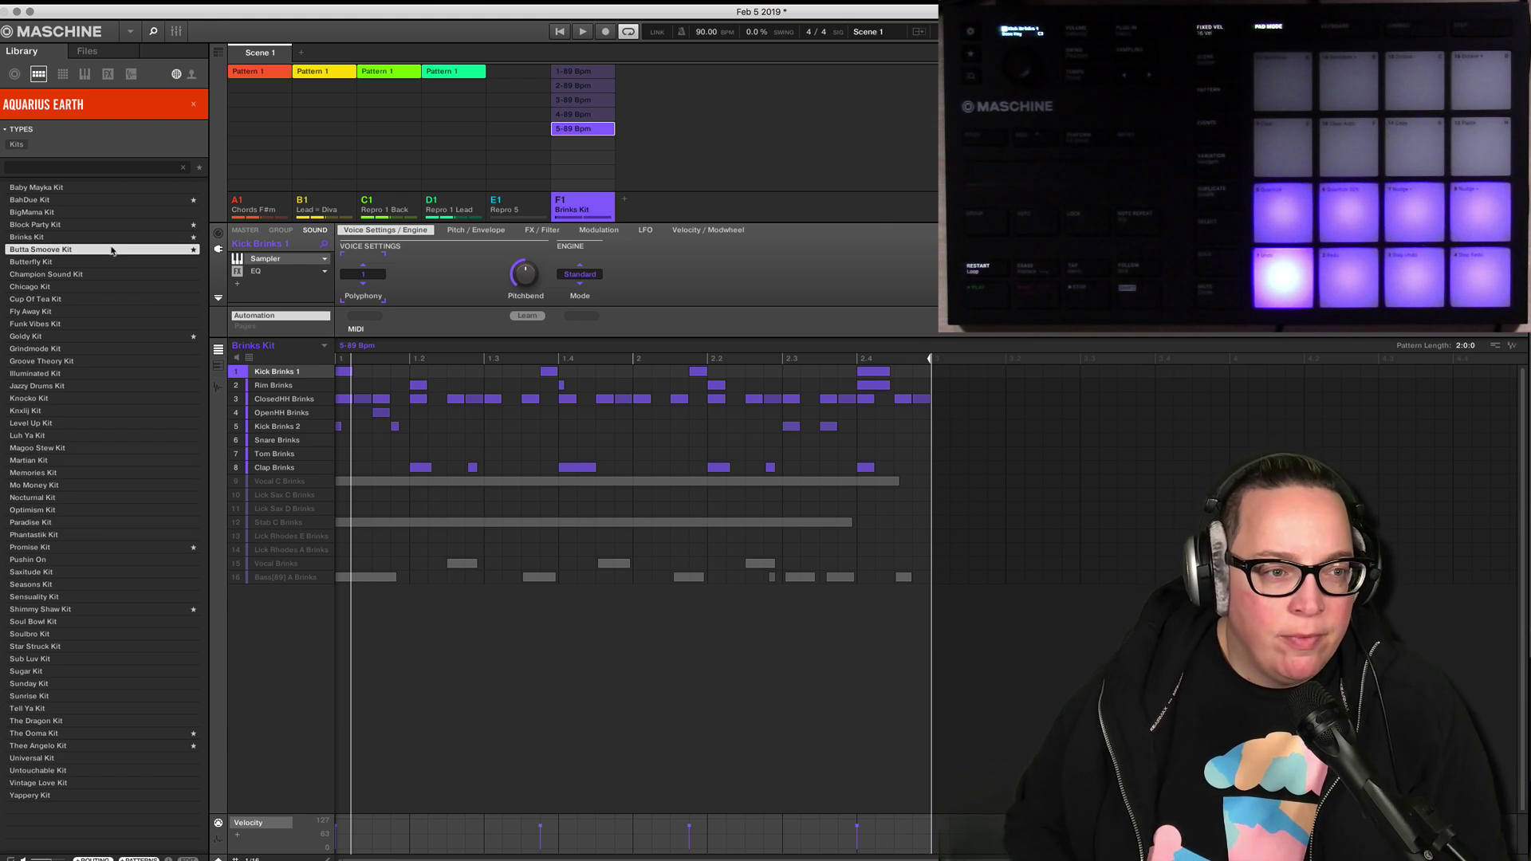
{"action": "double_click", "coordinate": [111, 249]}
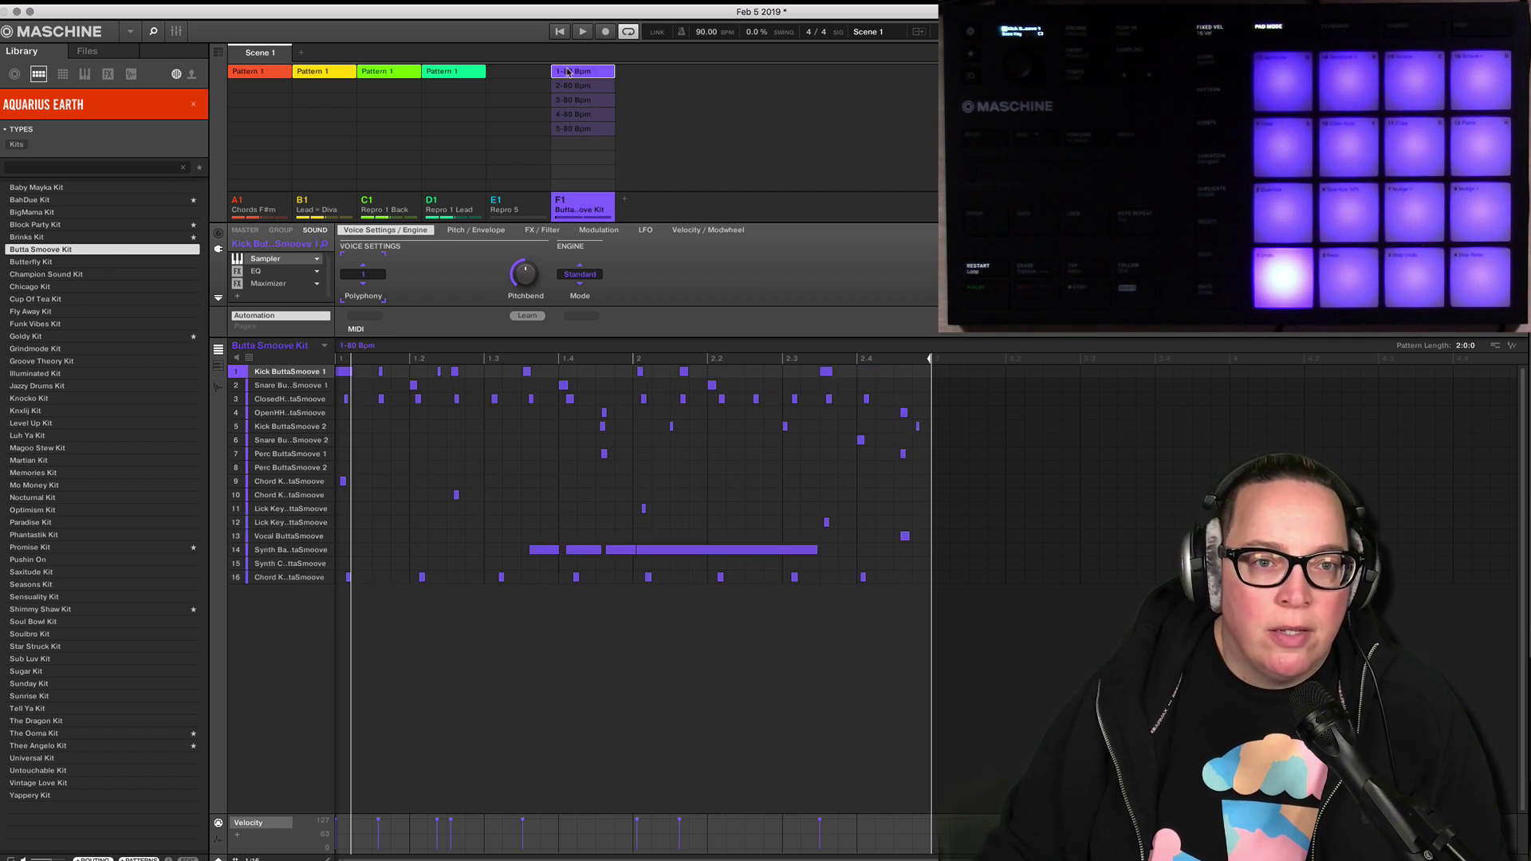
{"action": "left_click", "coordinate": [558, 32]}
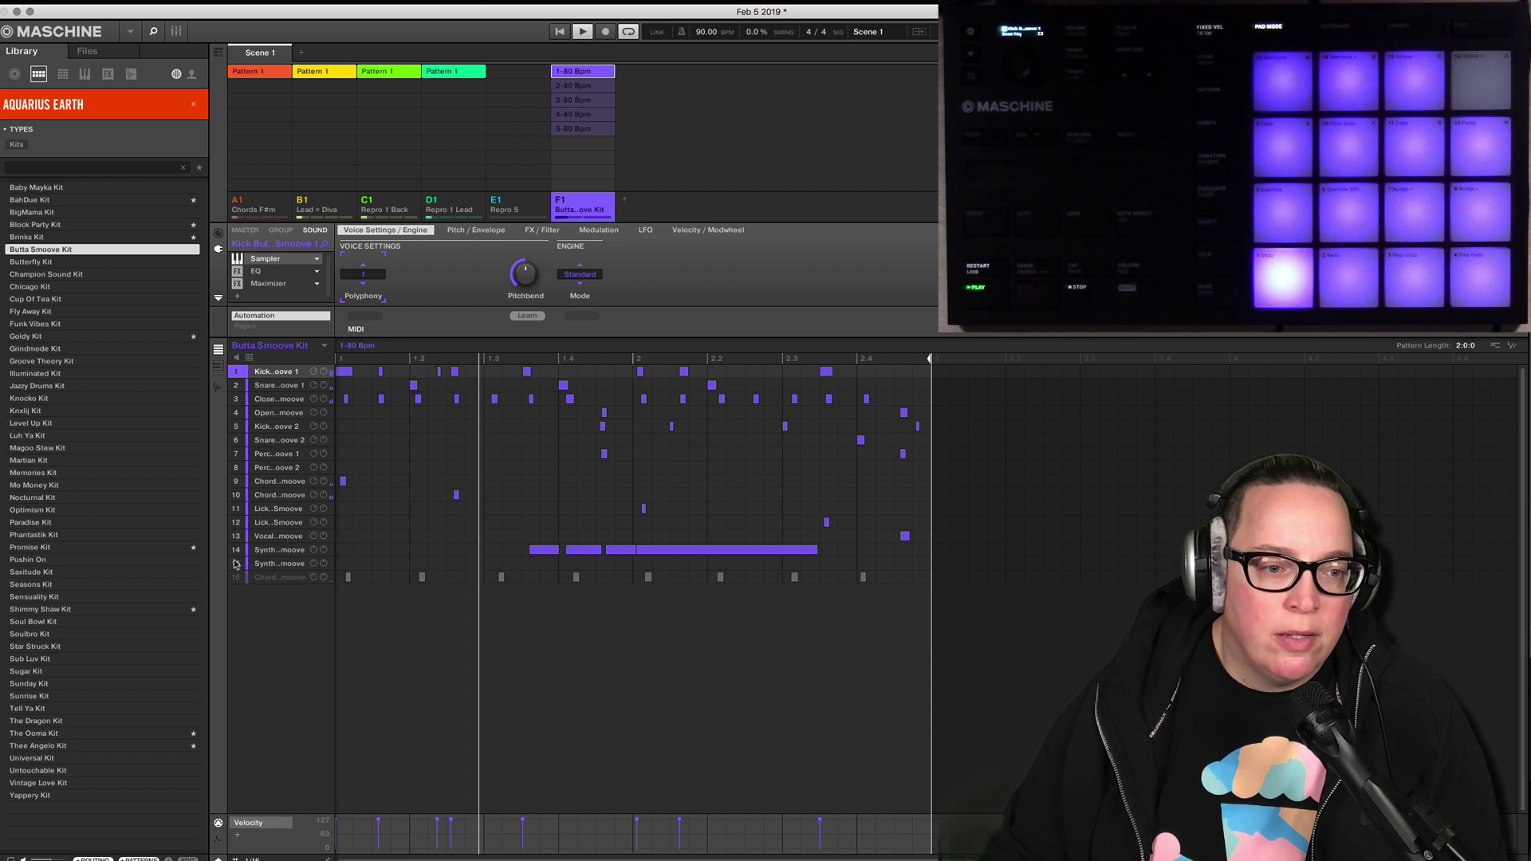
Mute the Butta Smoove Kit's chord, lick, vocal and synth sounds in slots 9 to 16.
{"action": "left_click", "coordinate": [236, 536]}
{"action": "left_click", "coordinate": [235, 523]}
{"action": "left_click", "coordinate": [235, 508]}
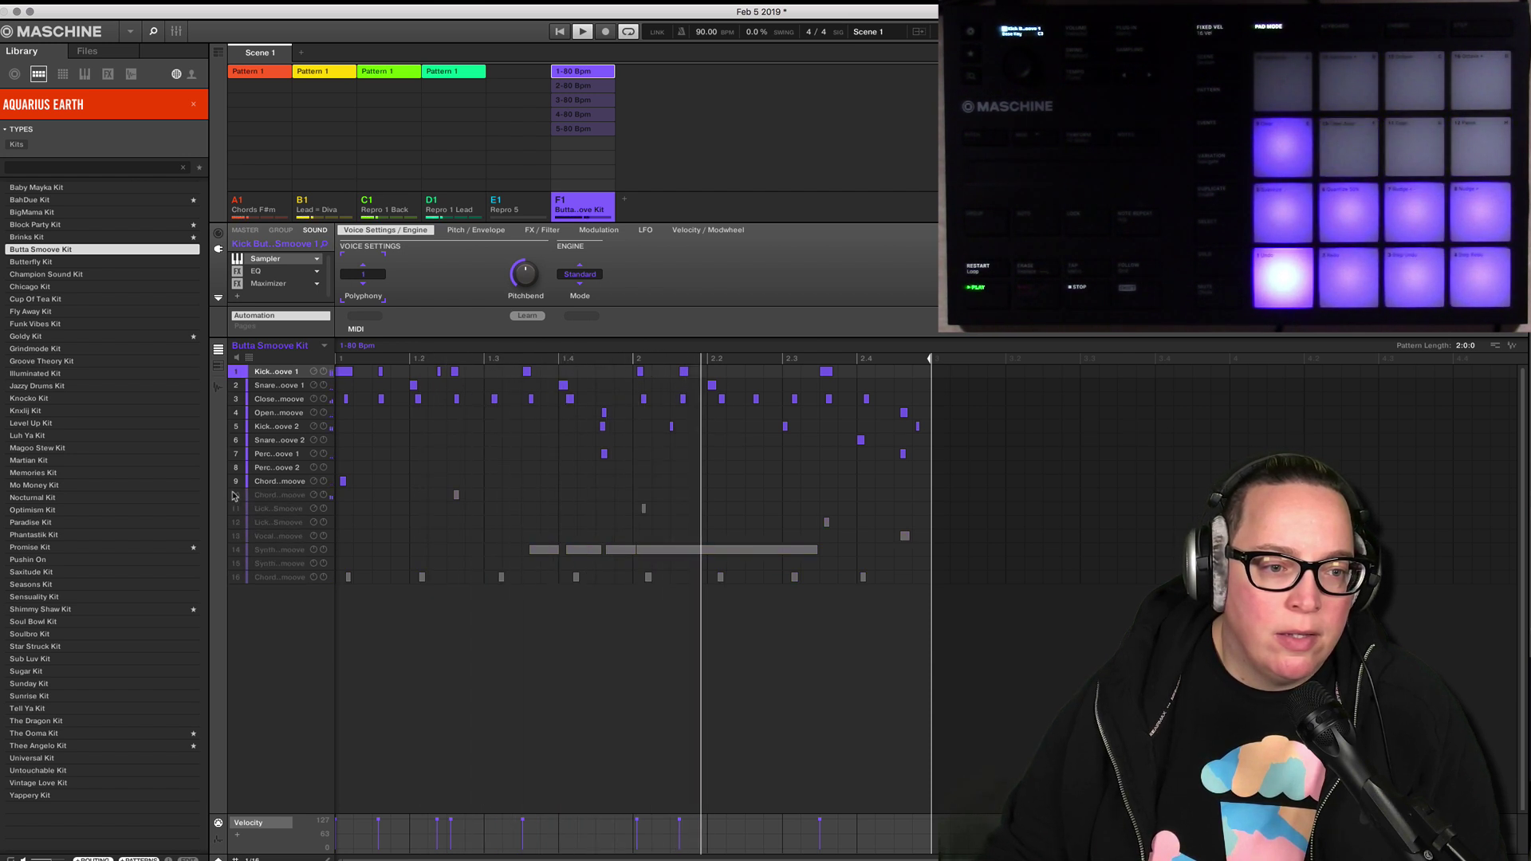
{"action": "left_click", "coordinate": [235, 495]}
{"action": "left_click", "coordinate": [236, 481]}
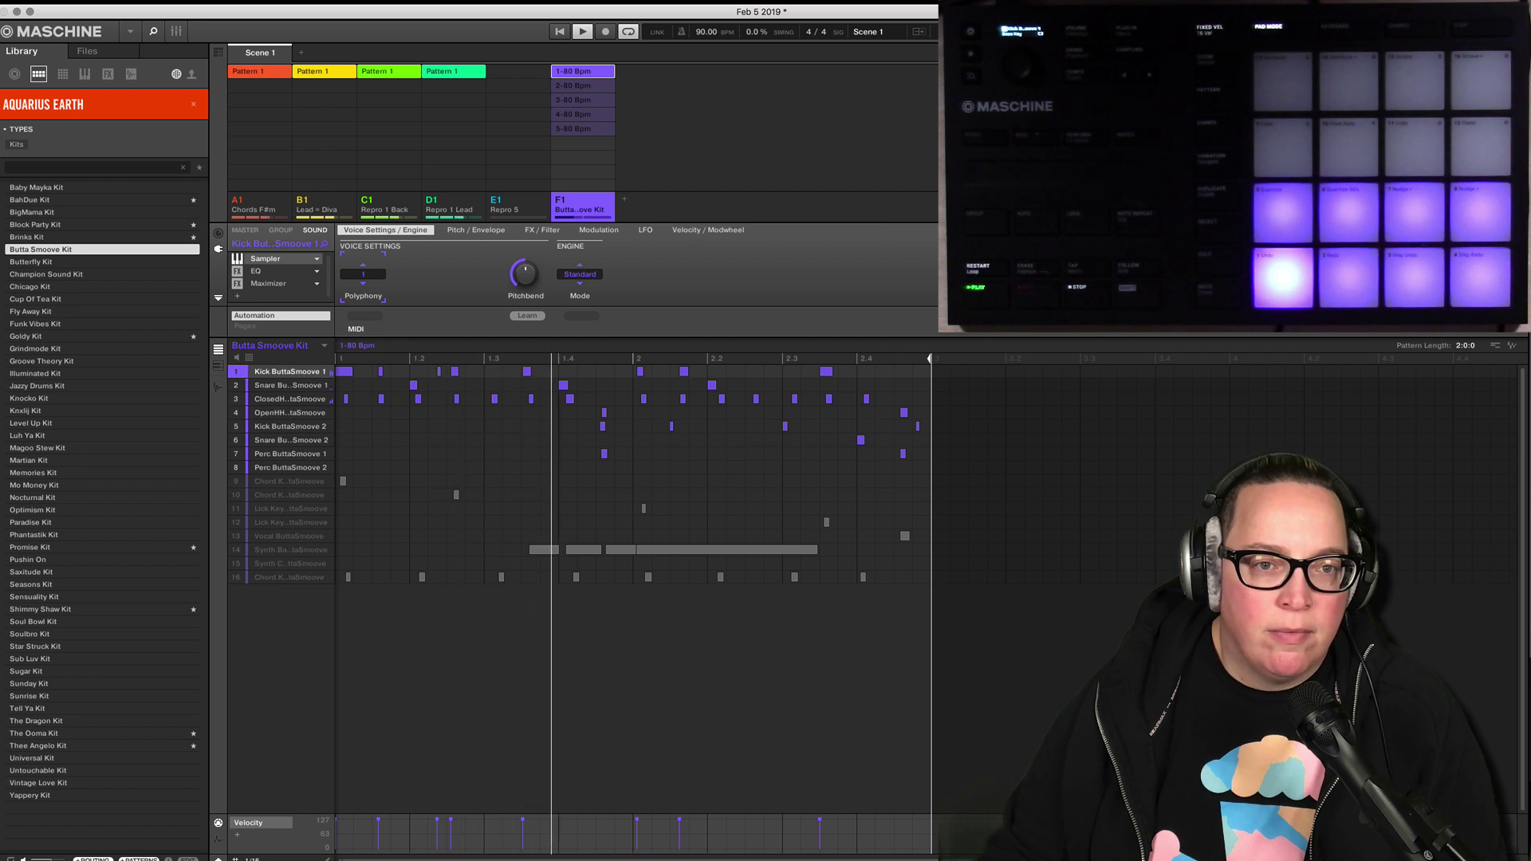
Audition Butta Smoove patterns 2 to 4 against the other groups, and stop playback.
{"action": "left_click", "coordinate": [578, 100]}
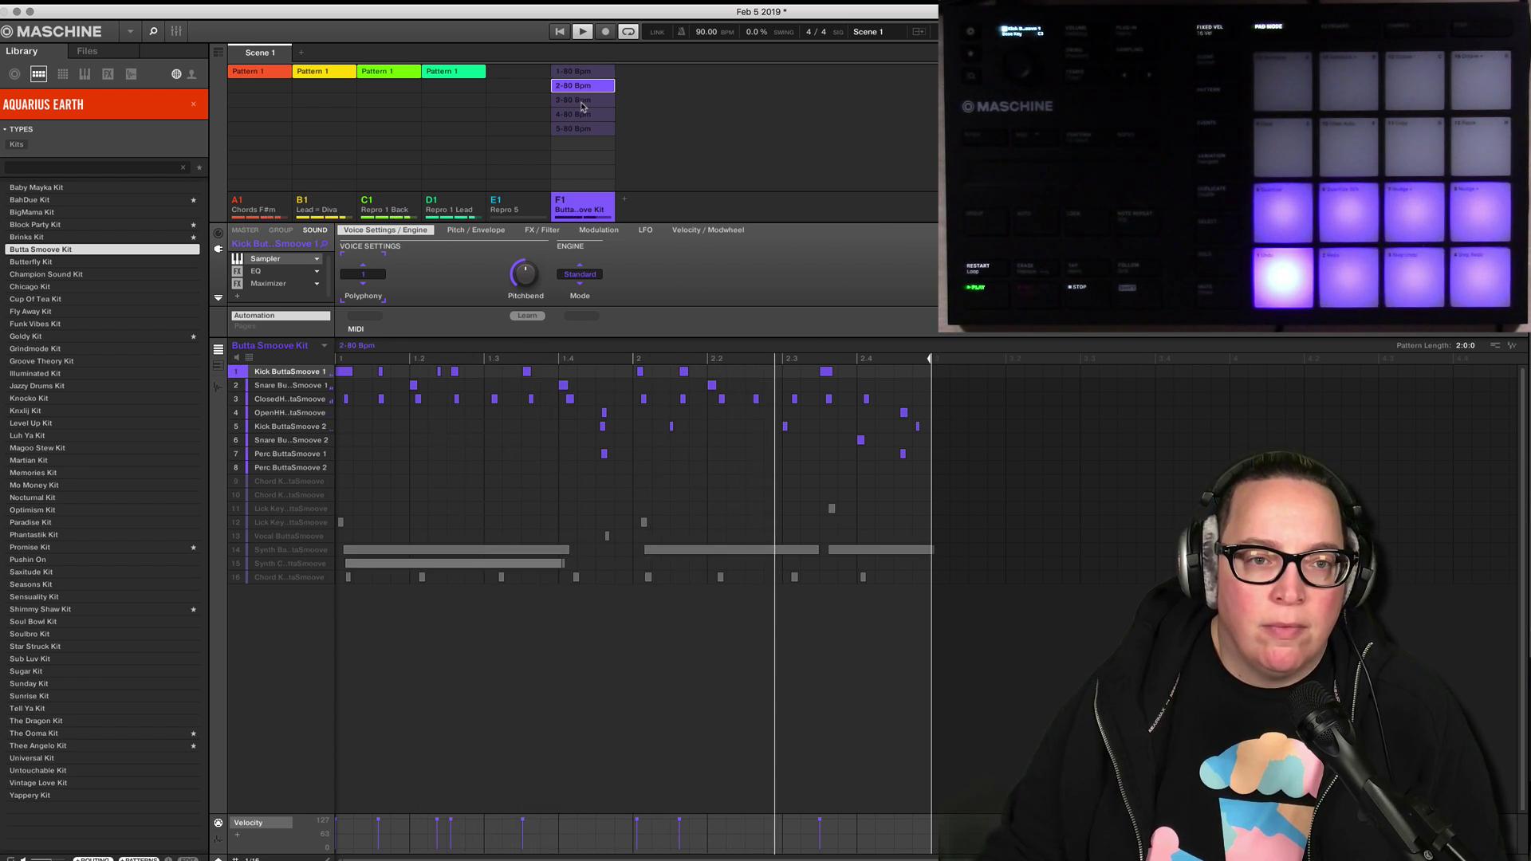
{"action": "left_click", "coordinate": [582, 116]}
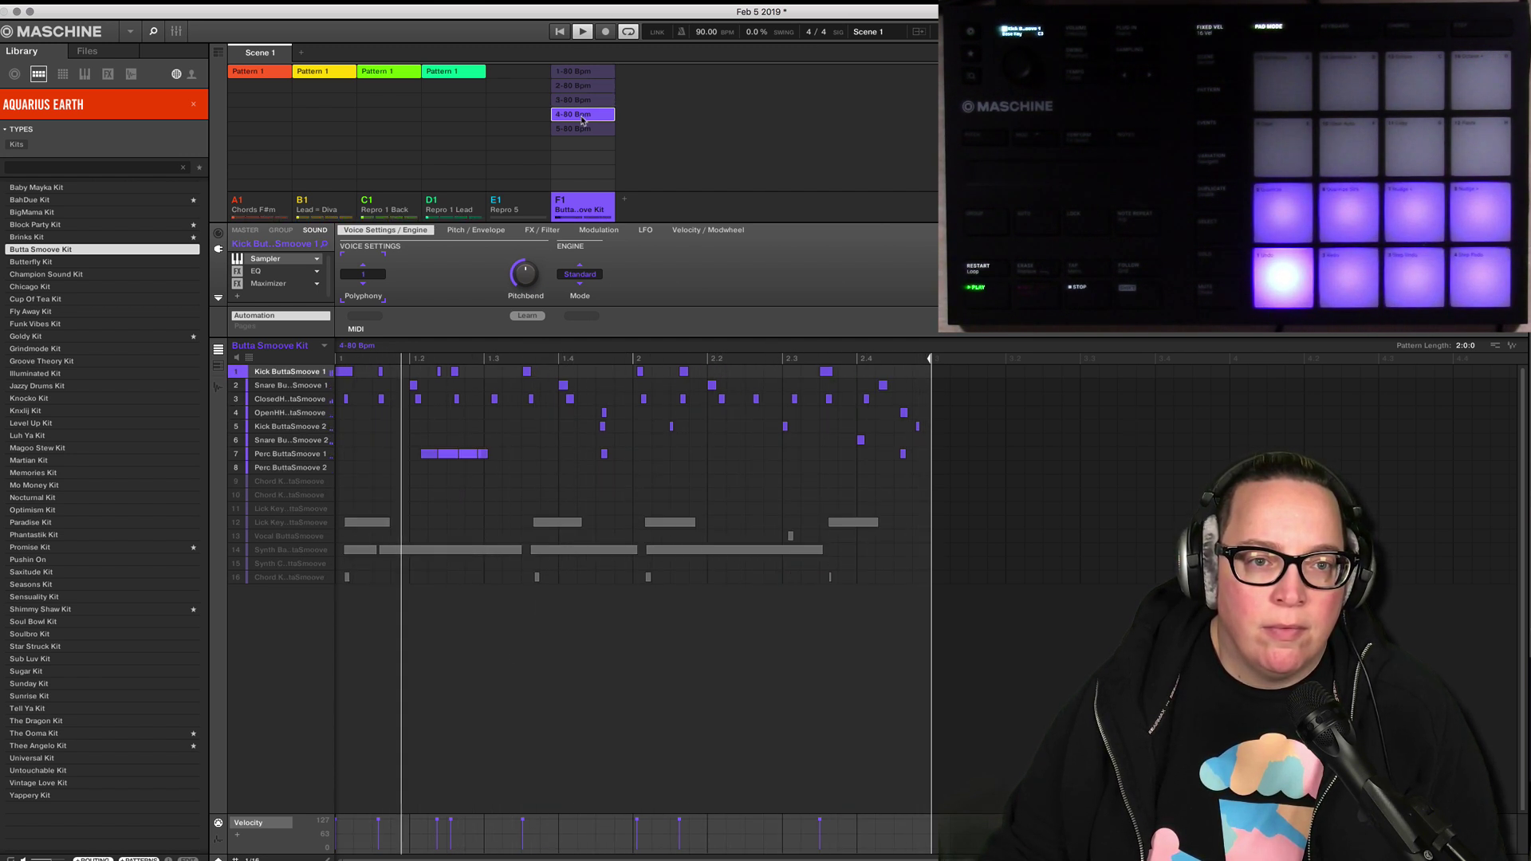
{"action": "key", "text": "space"}
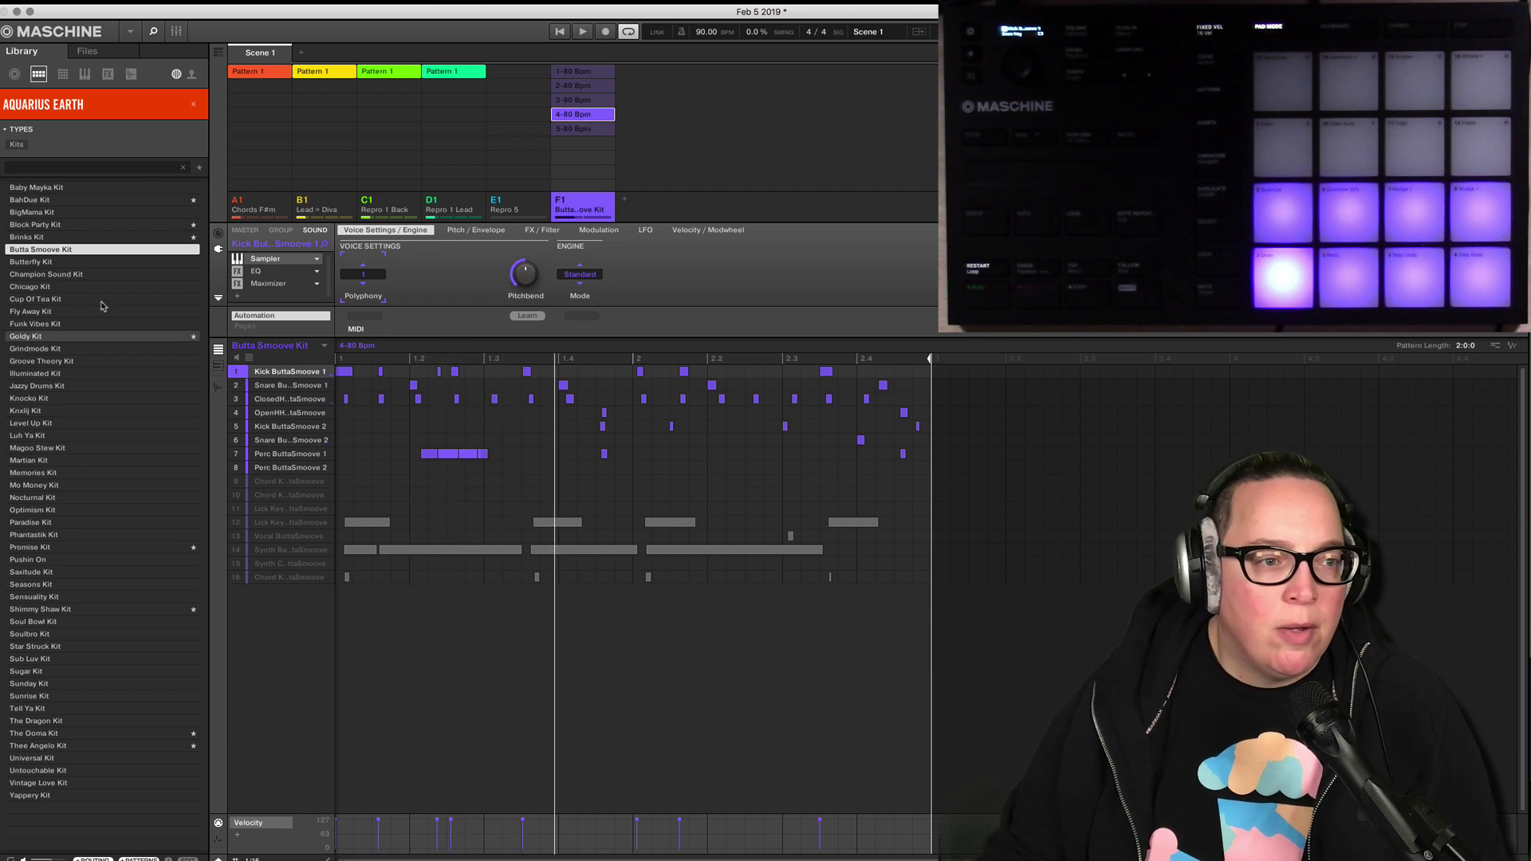
Preview kits from Champion Sound Kit onward, load Funk Vibes Kit with its patterns into group F1, and mute its sounds 8 to 16.
{"action": "left_click", "coordinate": [64, 274]}
{"action": "left_click", "coordinate": [65, 286]}
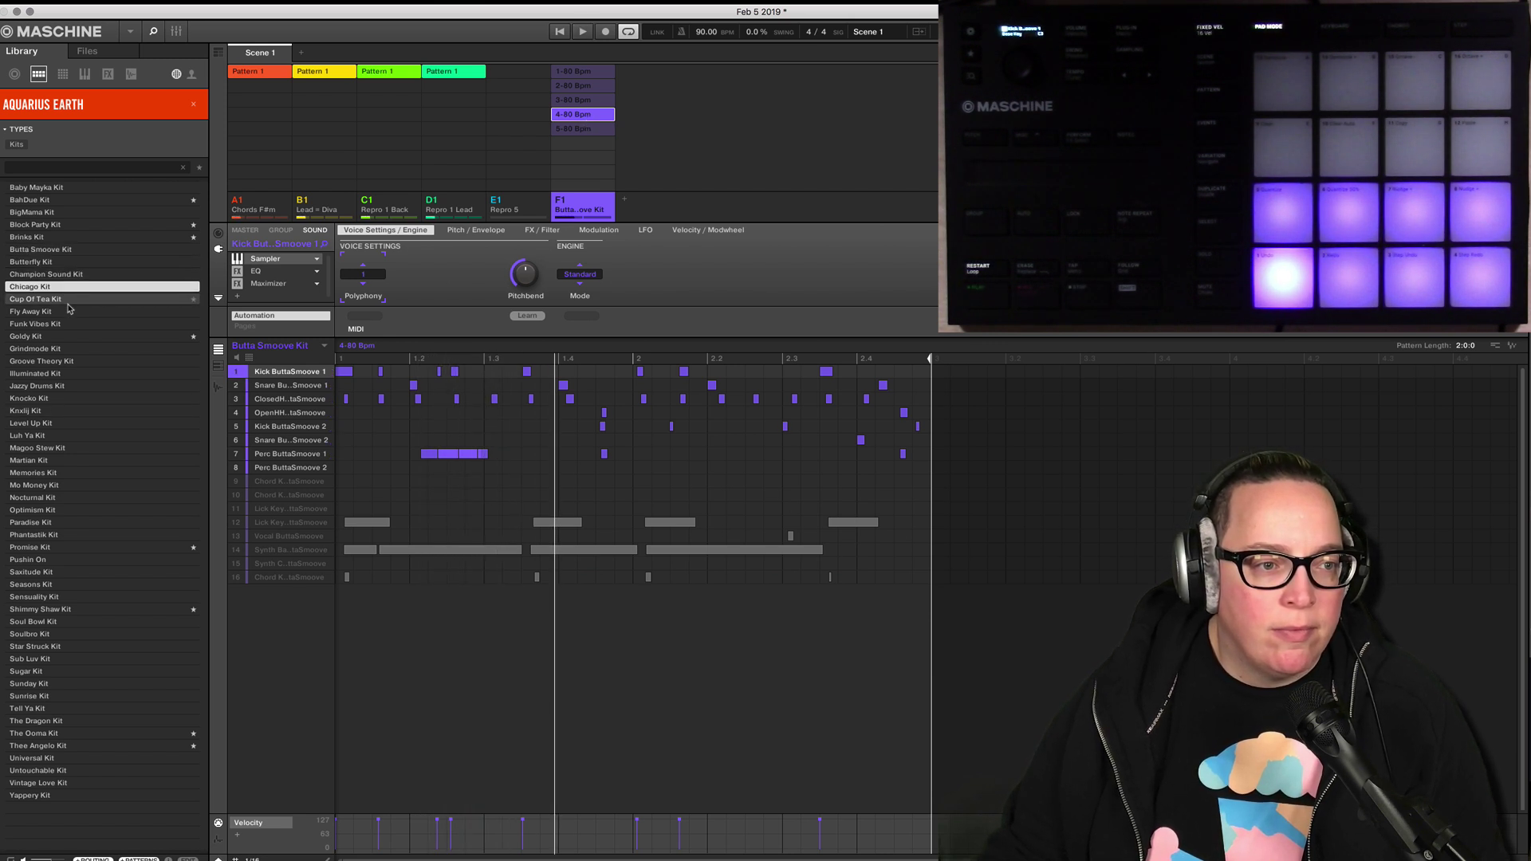
{"action": "left_click", "coordinate": [64, 311]}
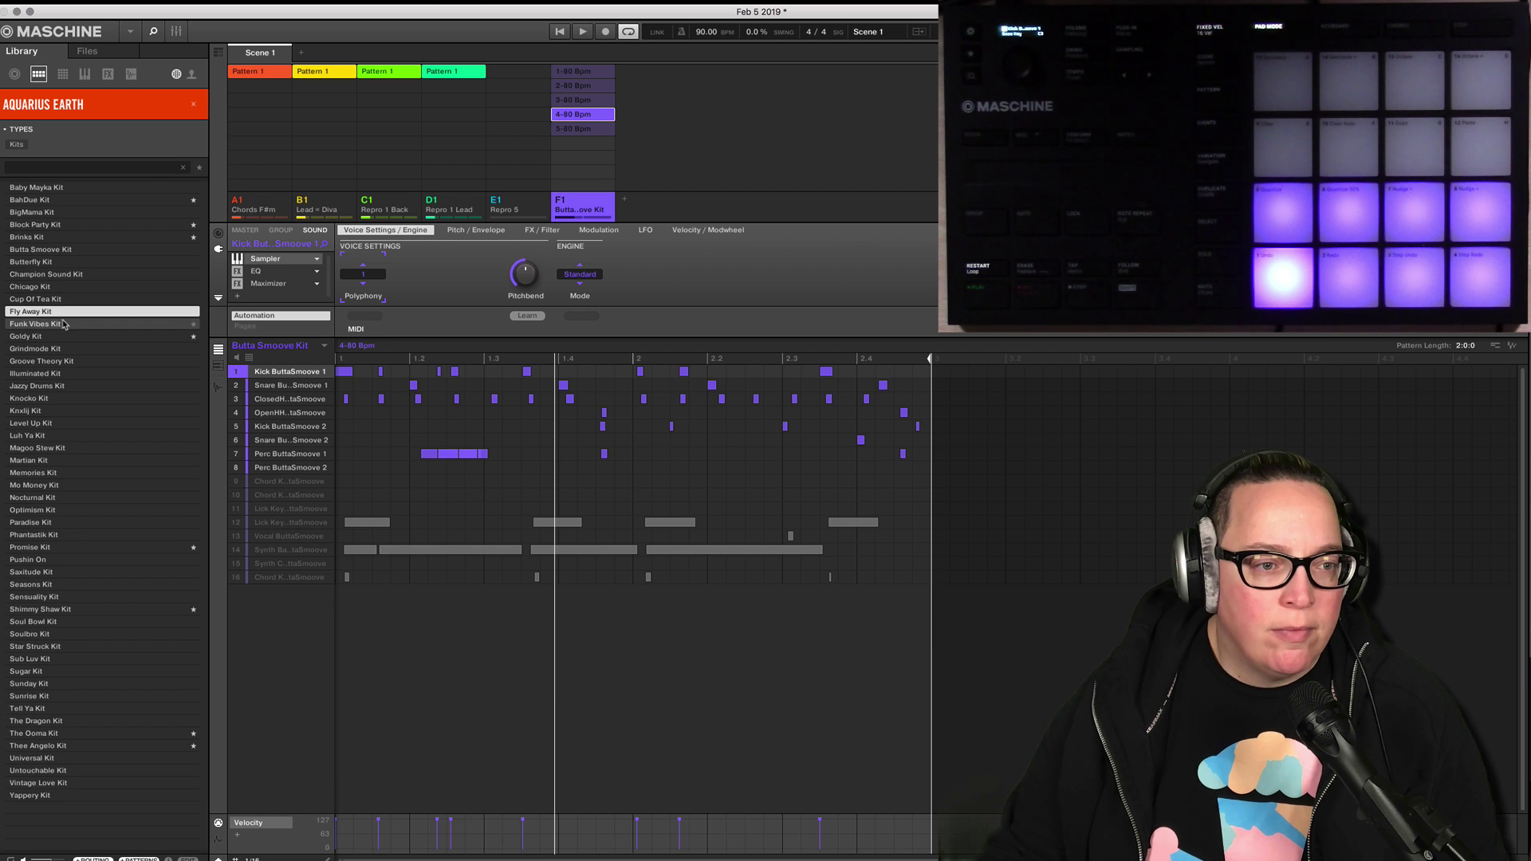
{"action": "left_click", "coordinate": [63, 323]}
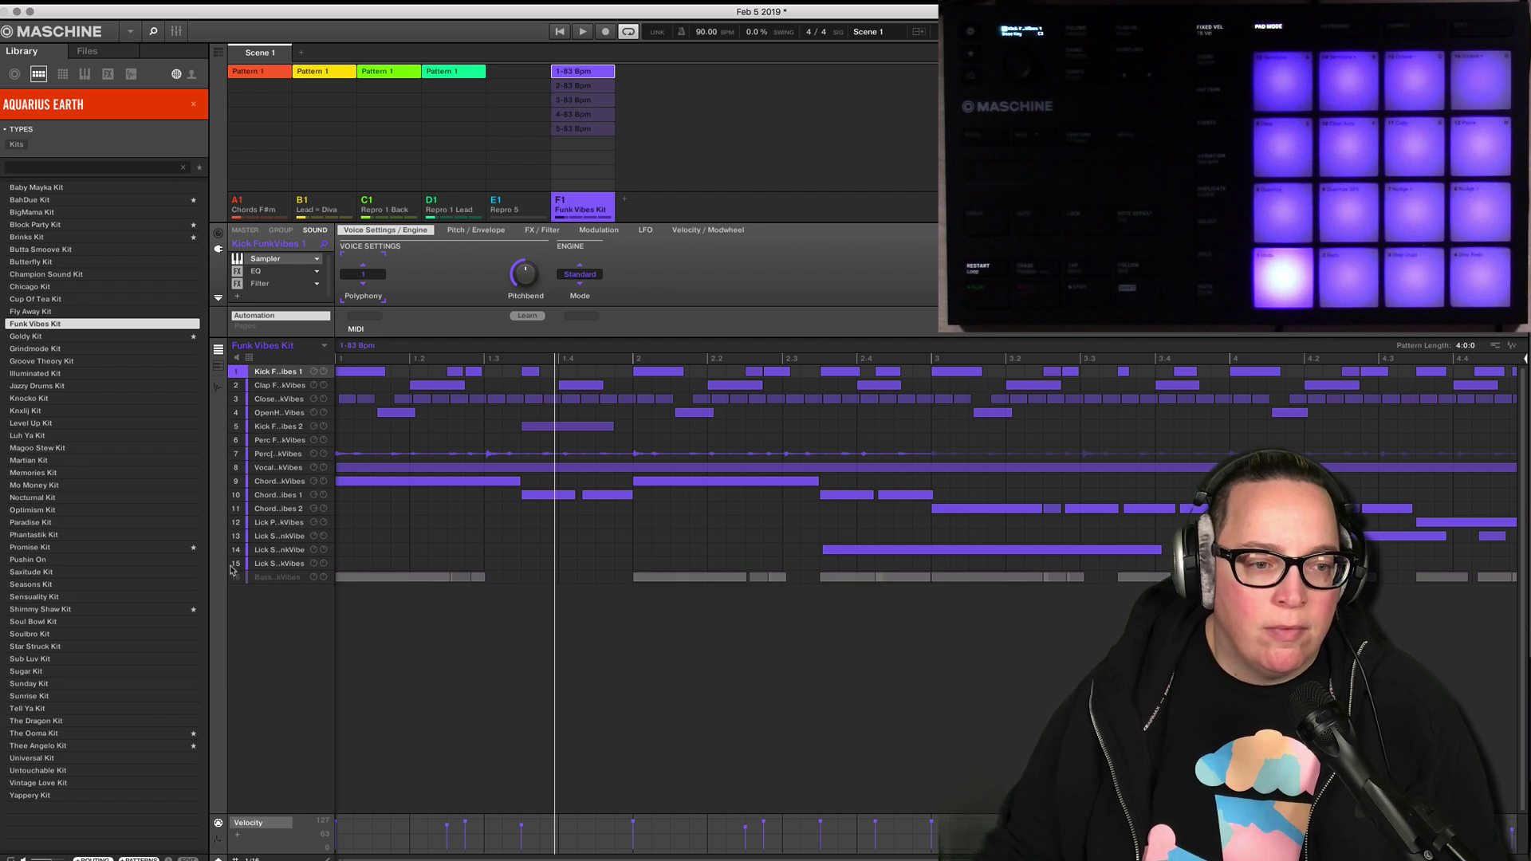
{"action": "left_click_drag", "start_coordinate": [234, 538], "coordinate": [231, 467]}
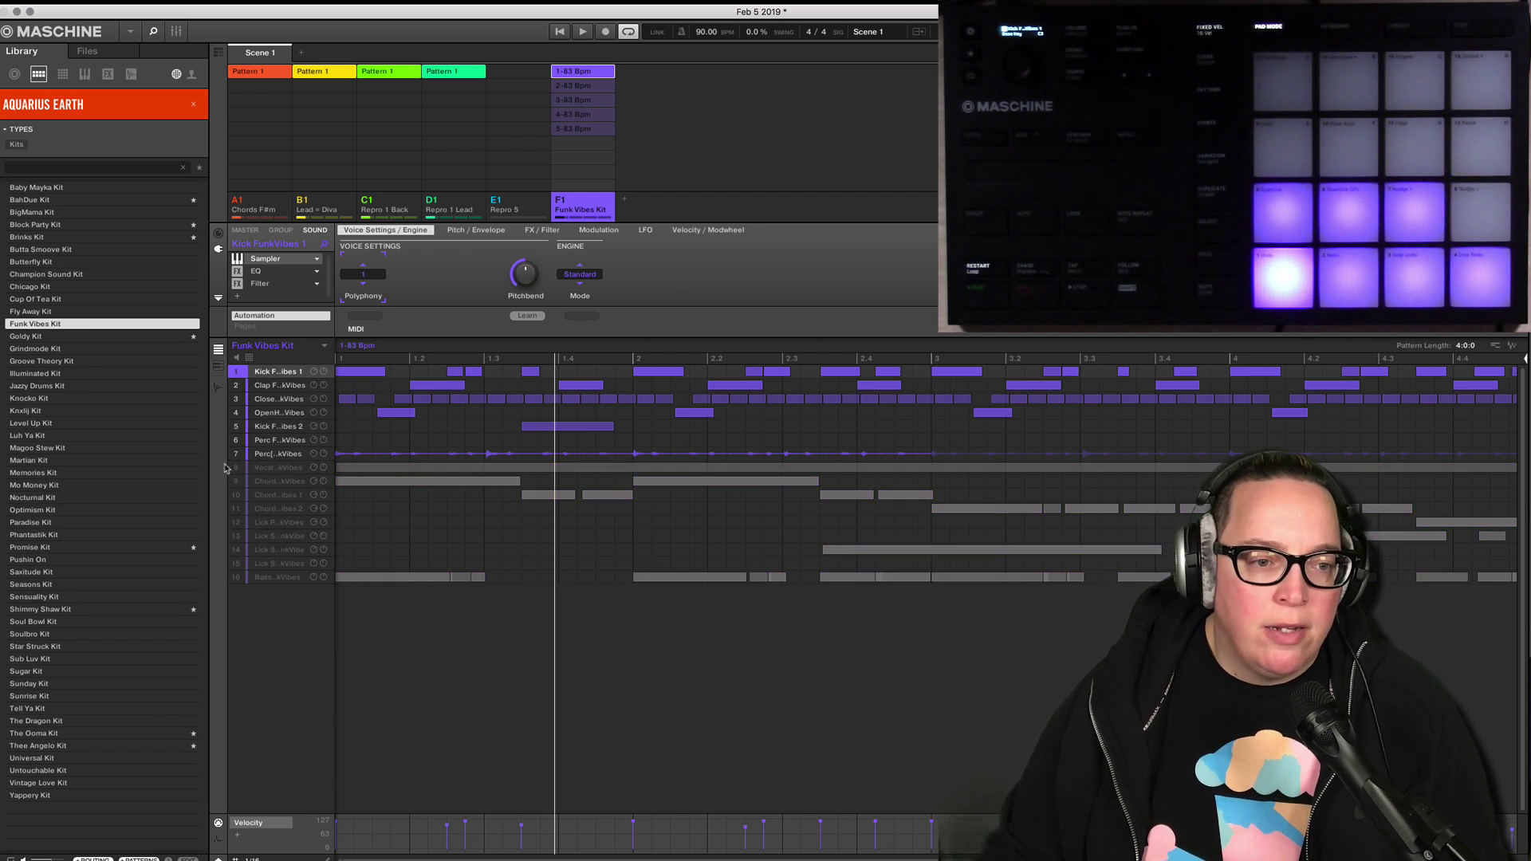
Play the scene from the start, audition all five Funk Vibes patterns in turn, and stop playback.
{"action": "left_click", "coordinate": [557, 32]}
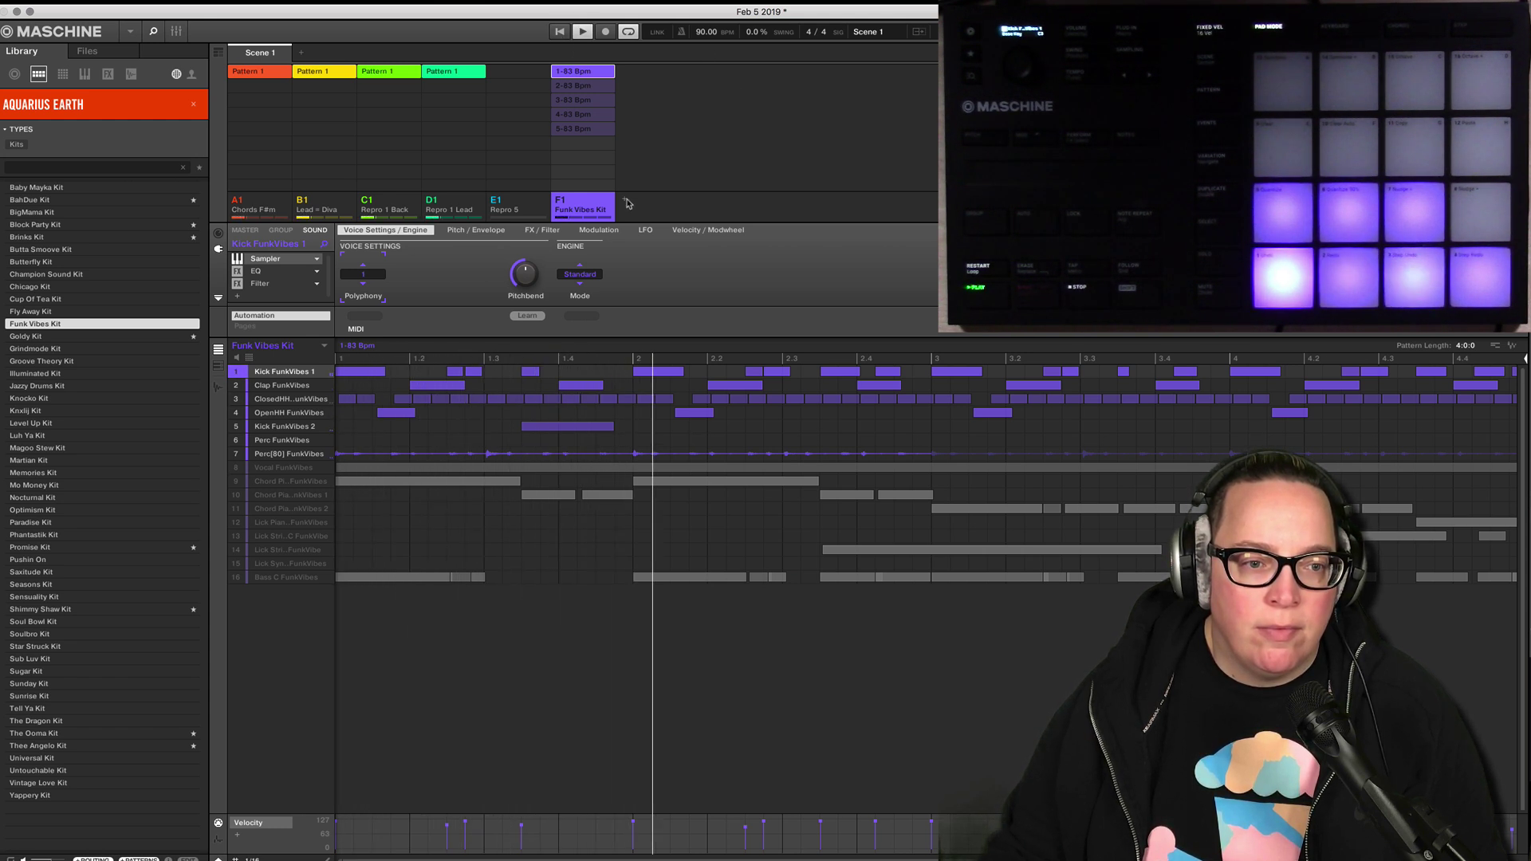
{"action": "left_click", "coordinate": [580, 85]}
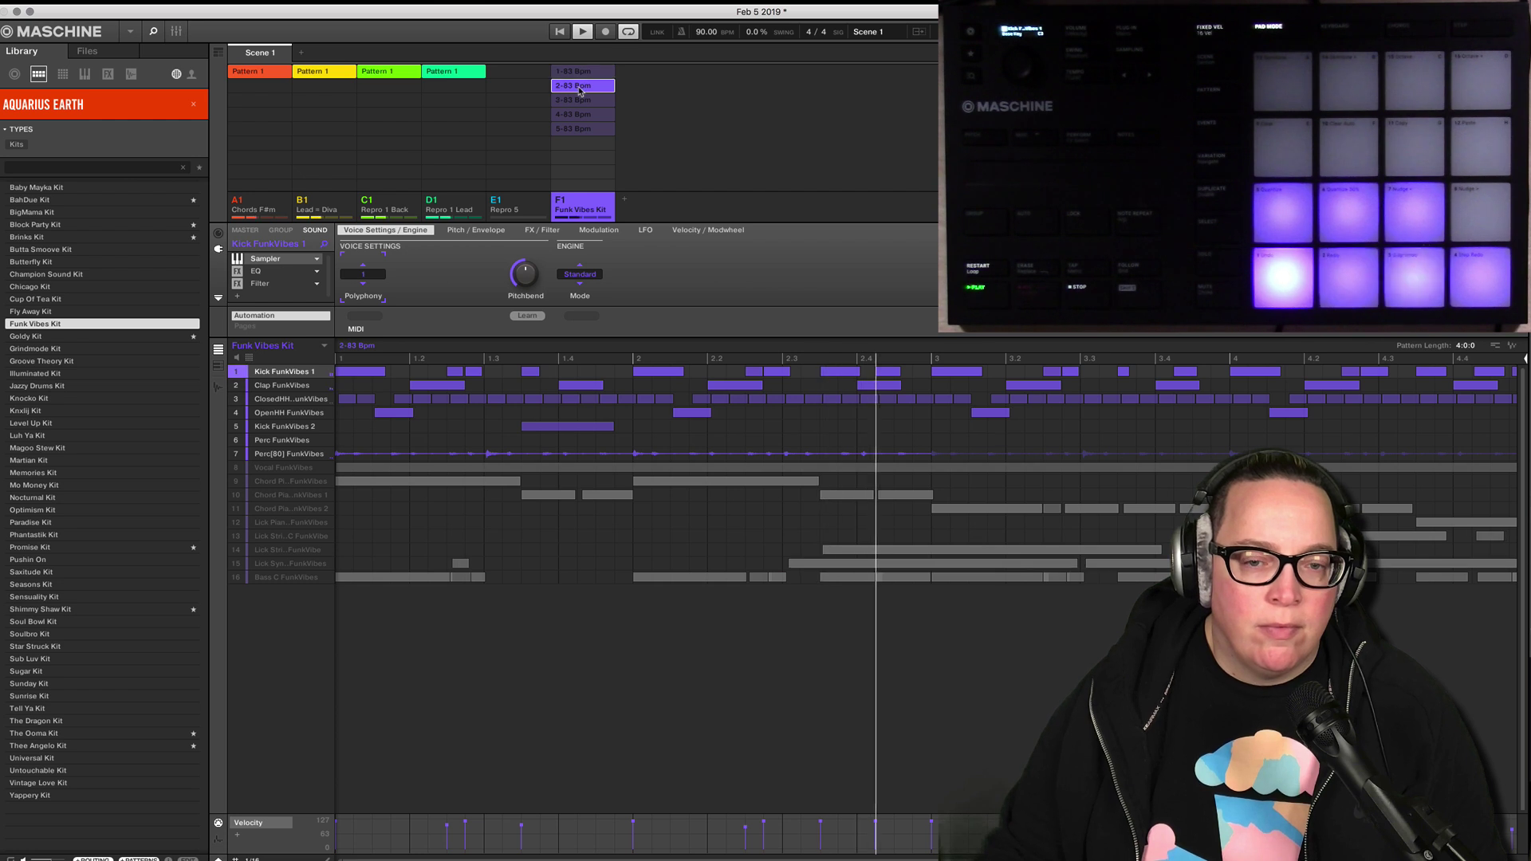
{"action": "left_click", "coordinate": [586, 102]}
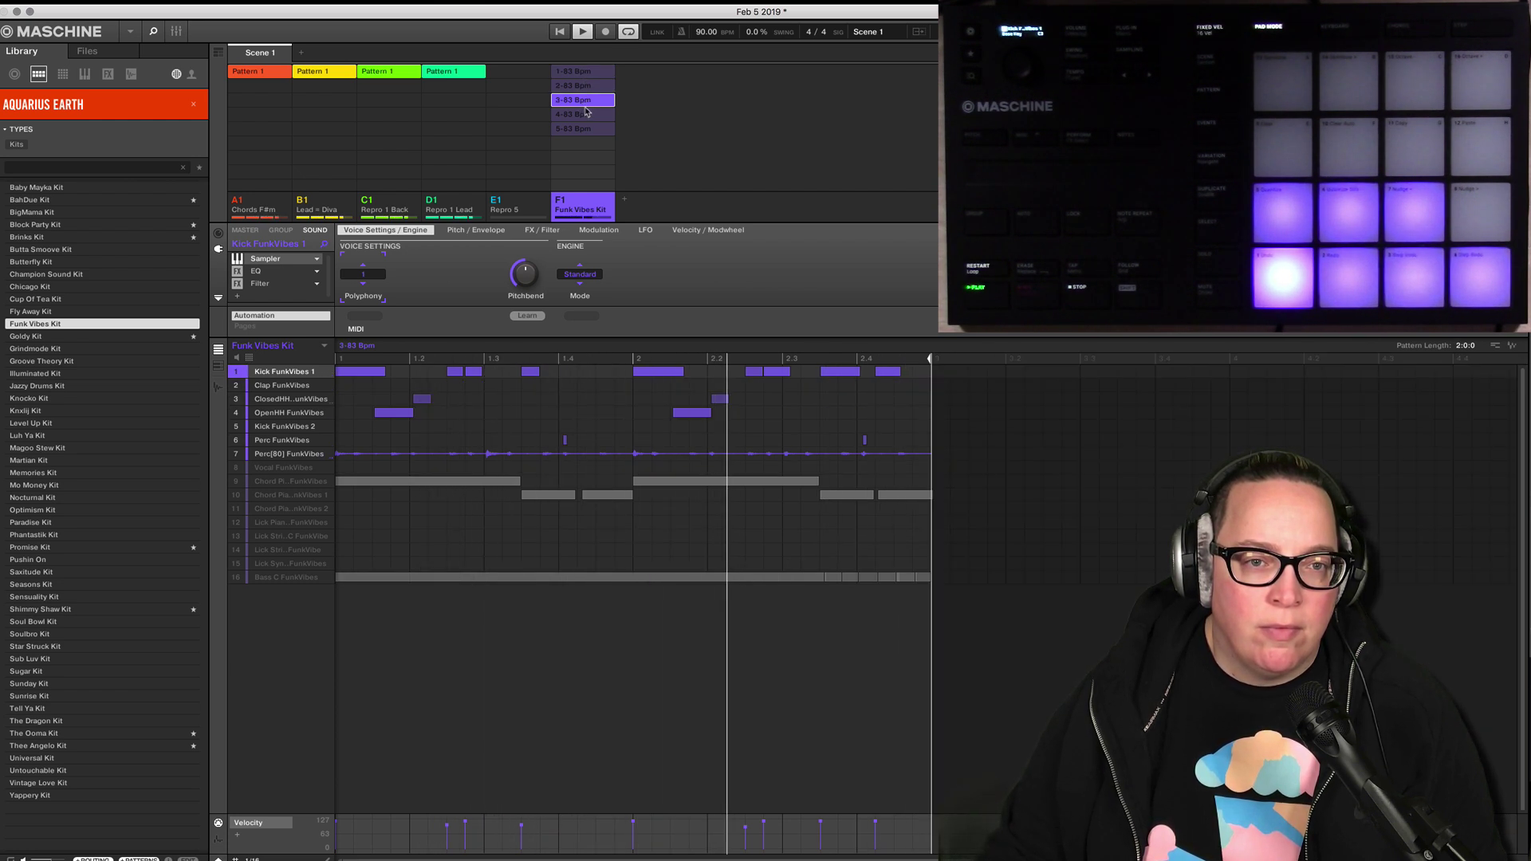
{"action": "left_click", "coordinate": [586, 114]}
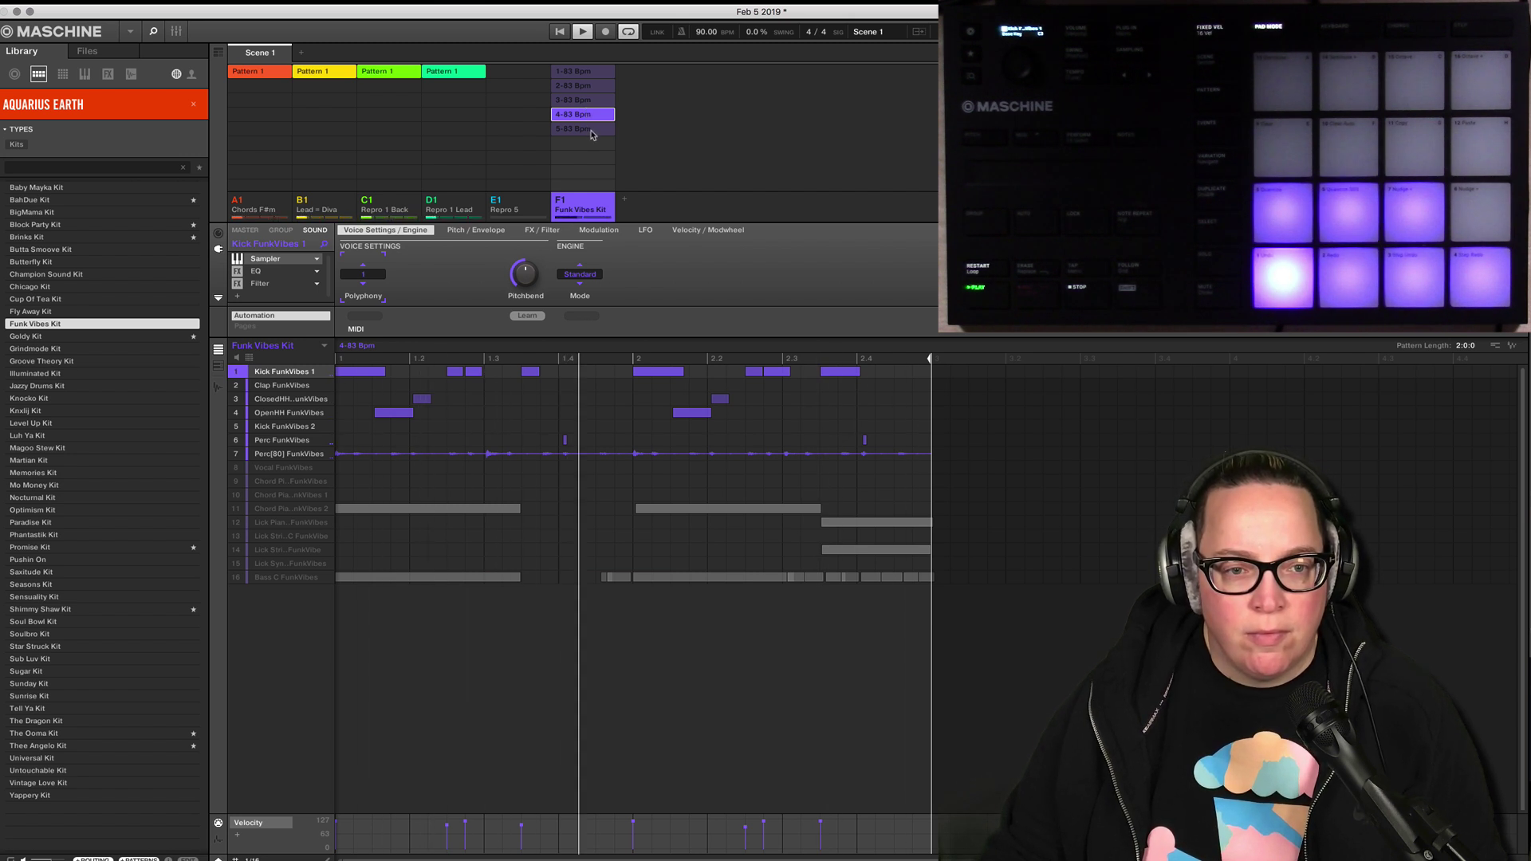
{"action": "left_click", "coordinate": [592, 130]}
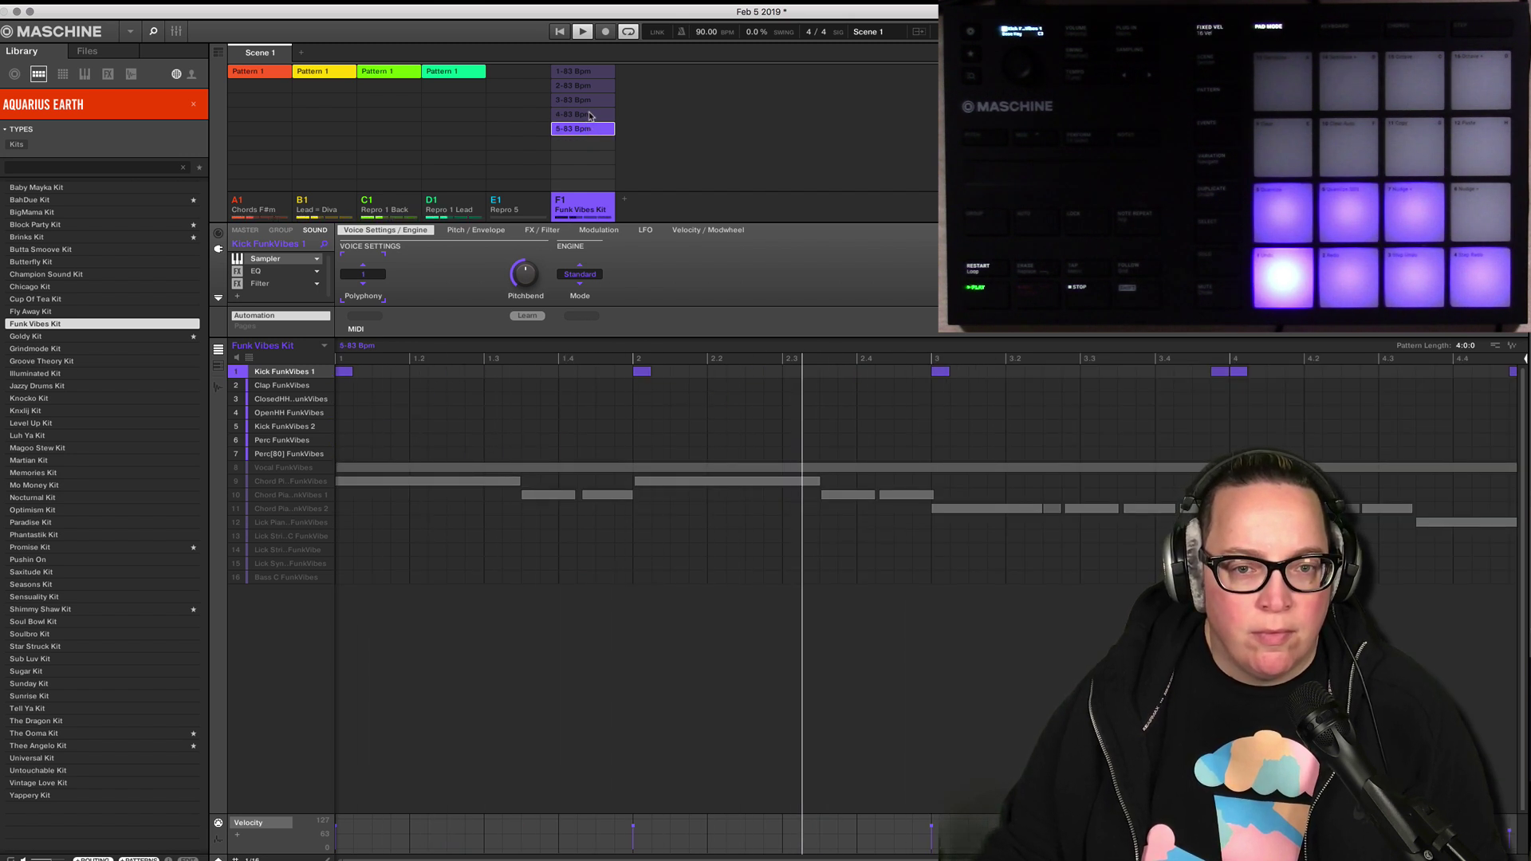
{"action": "key", "text": "space"}
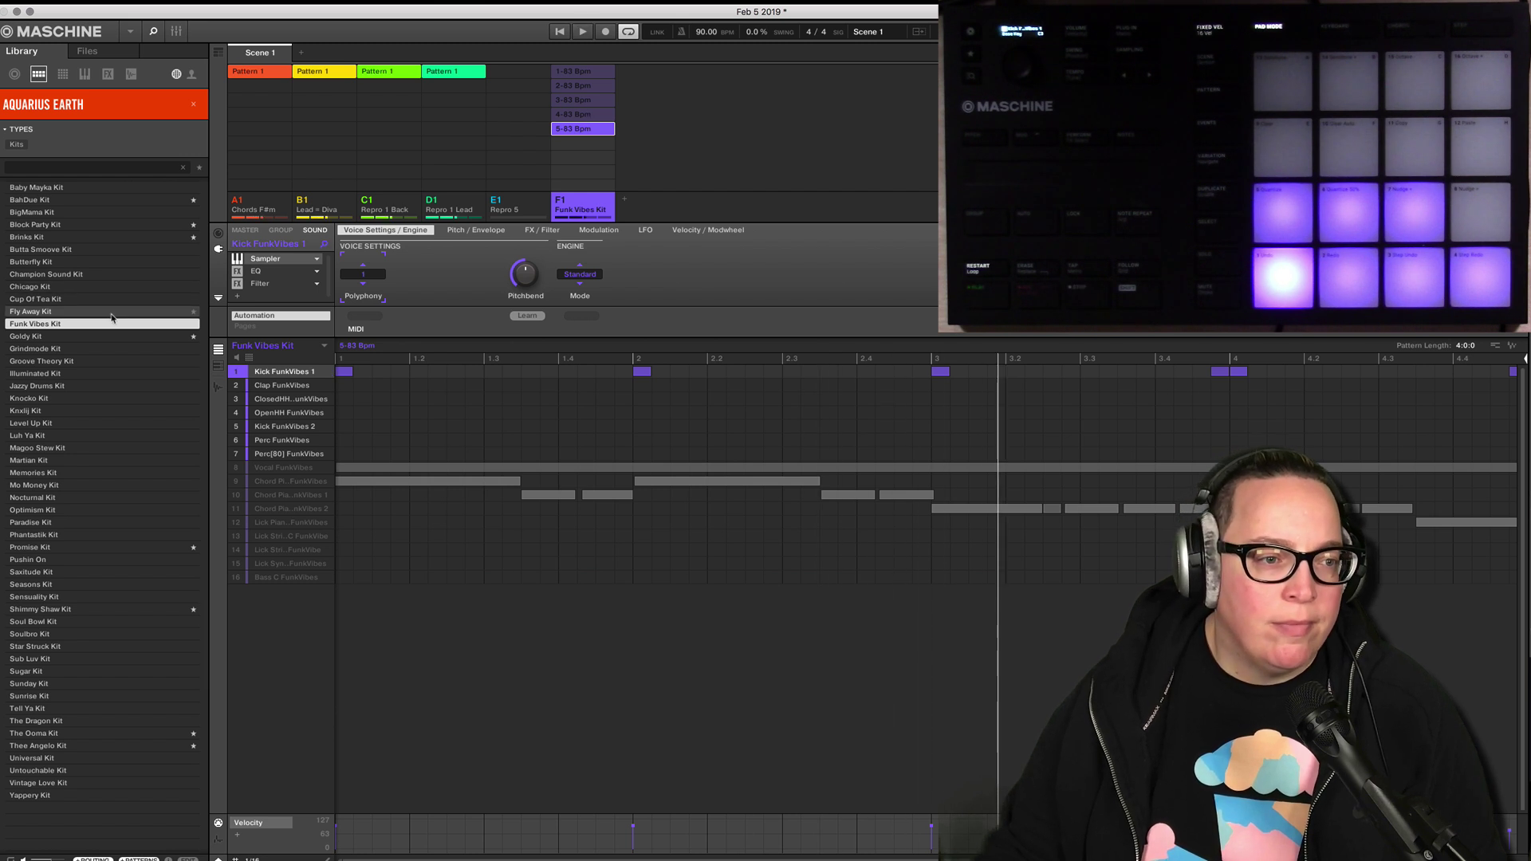
Preview Goldy Kit and Grindmode Kit, and load Groove Theory Kit with its patterns into group F1.
{"action": "left_click", "coordinate": [74, 337]}
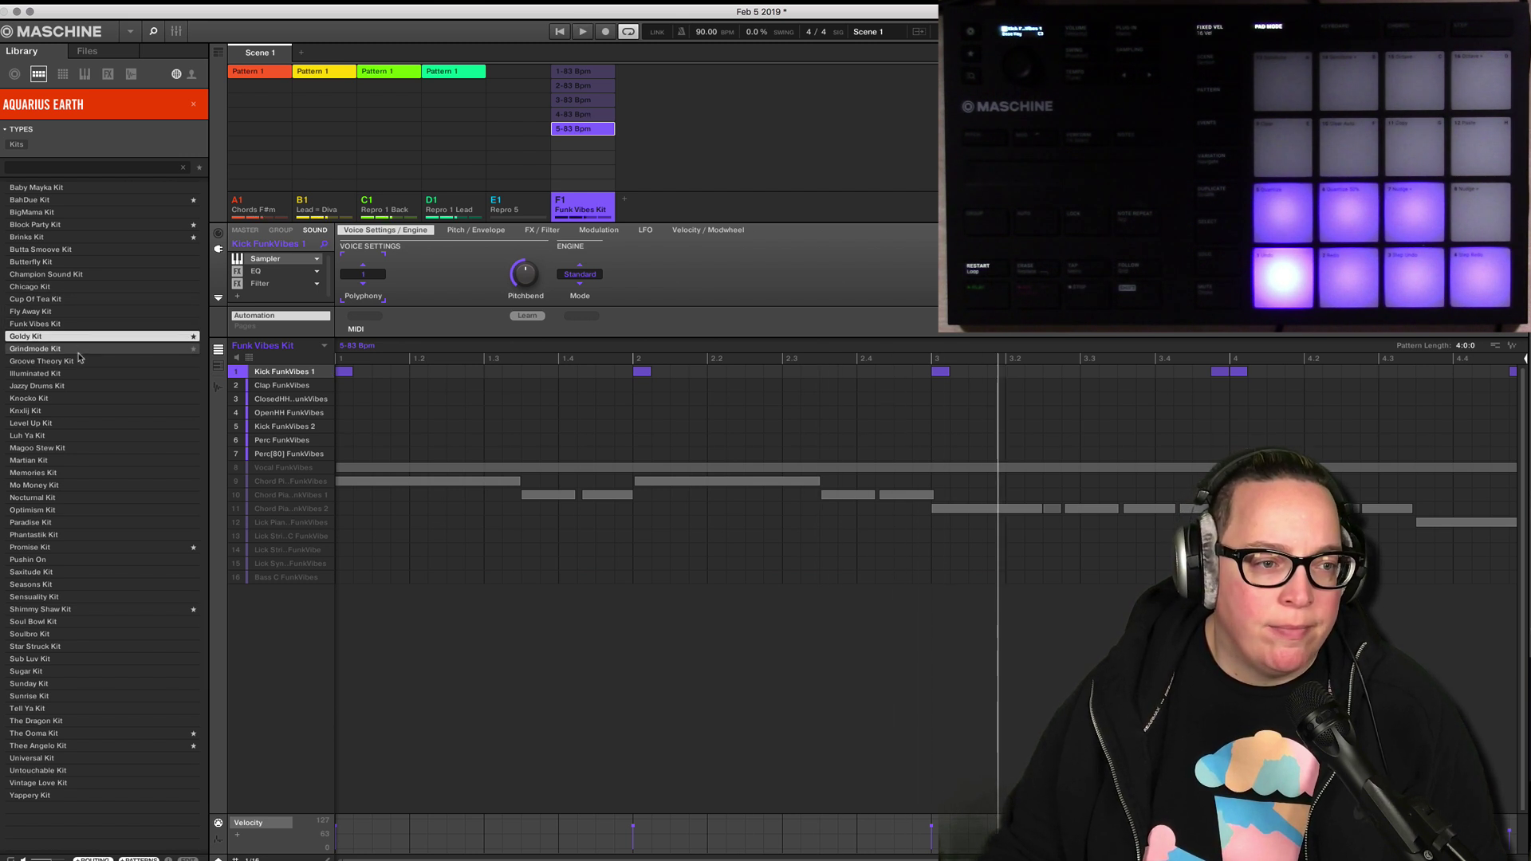
{"action": "left_click", "coordinate": [78, 351]}
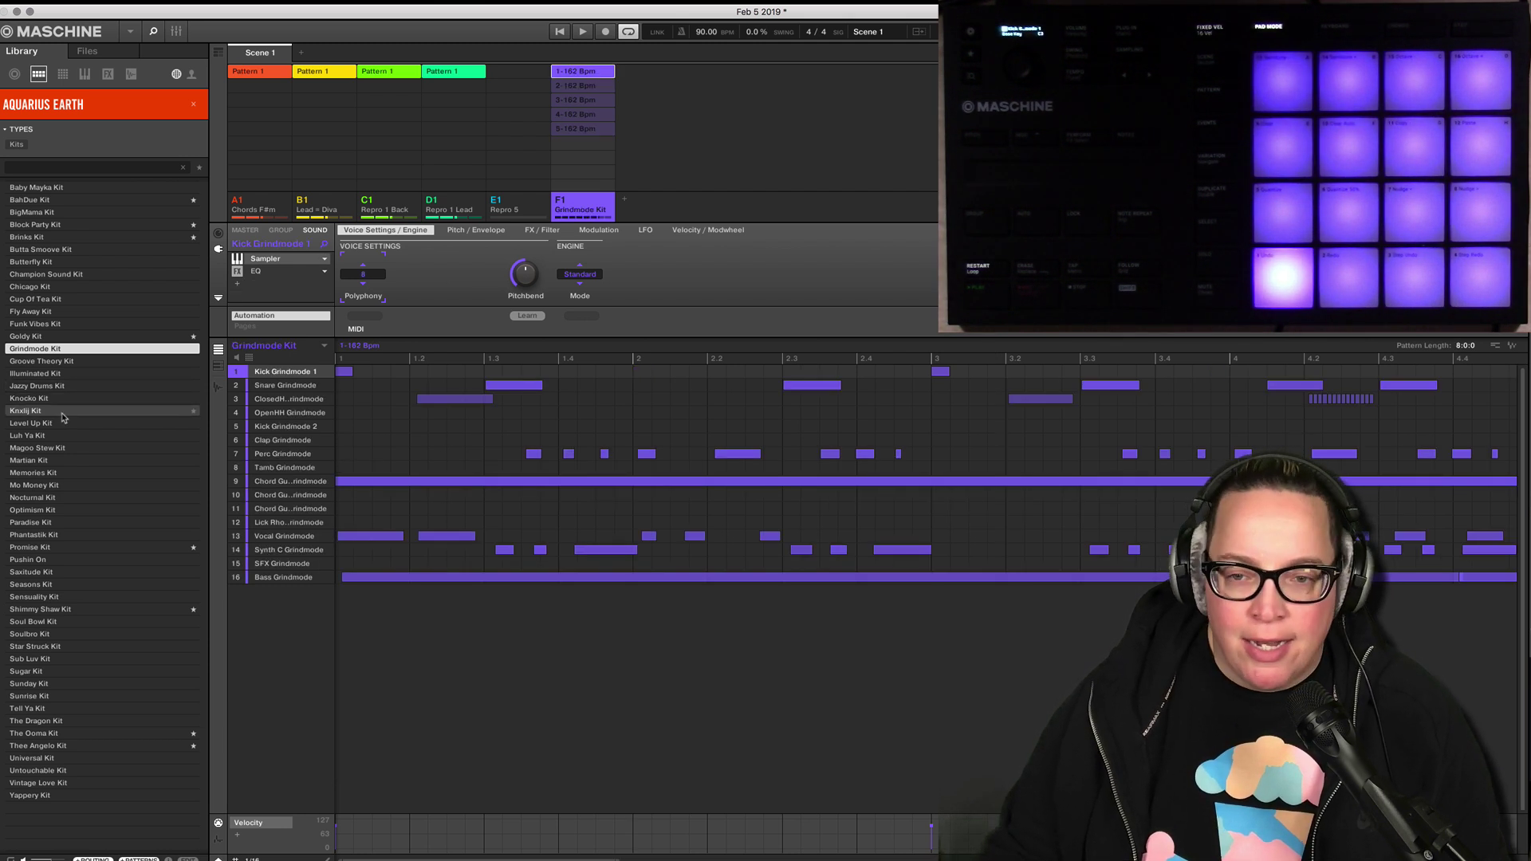
{"action": "left_click", "coordinate": [75, 362]}
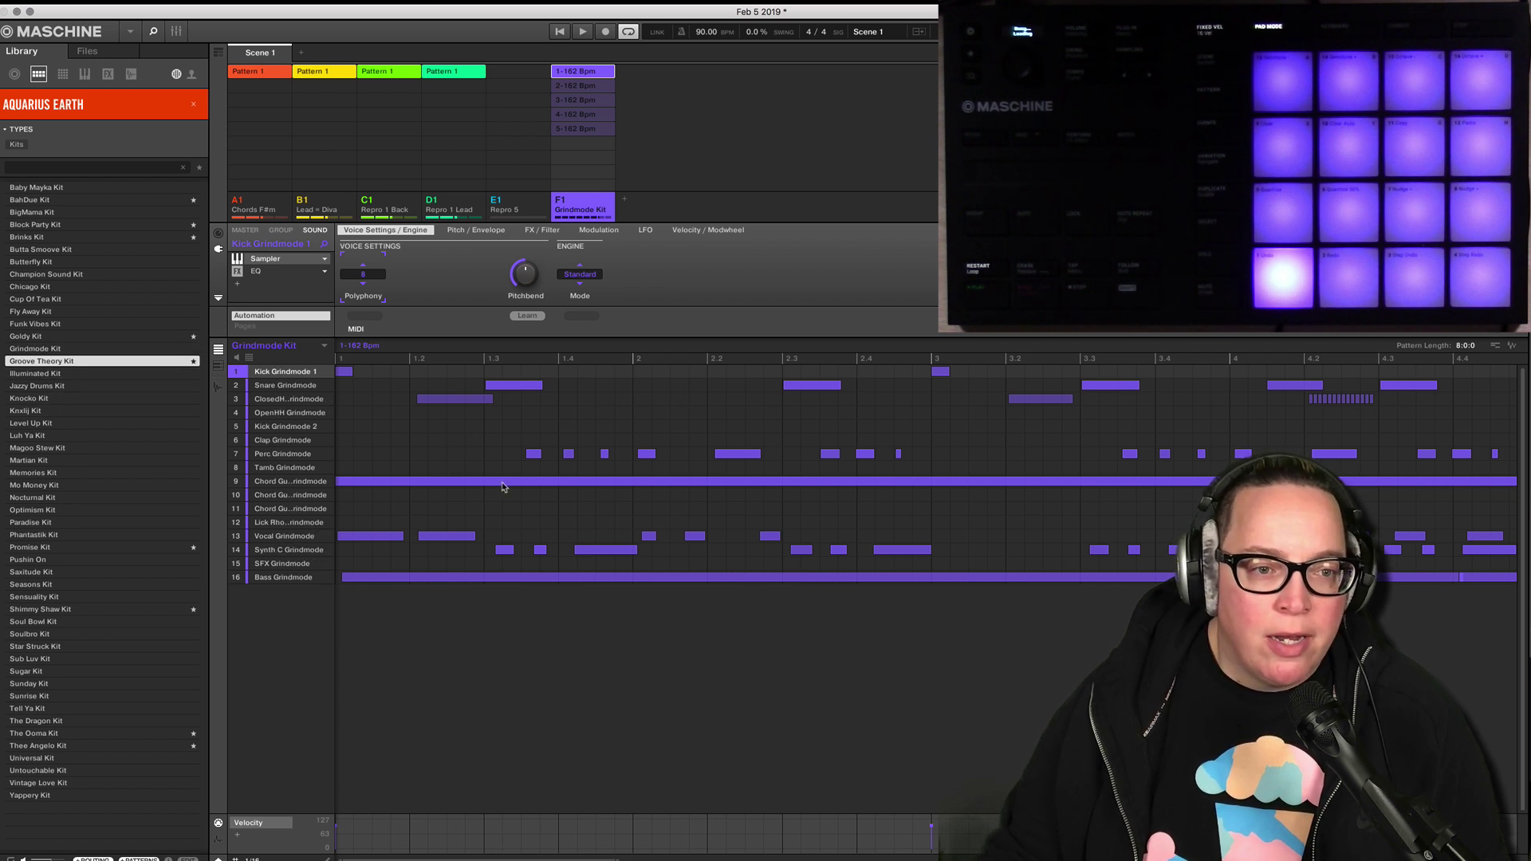
Mute the Groove Theory Kit's chord, lick and synth sounds in slots 8 to 16.
{"action": "left_click", "coordinate": [237, 577]}
{"action": "left_click", "coordinate": [236, 549]}
{"action": "left_click", "coordinate": [236, 549]}
{"action": "left_click", "coordinate": [236, 562]}
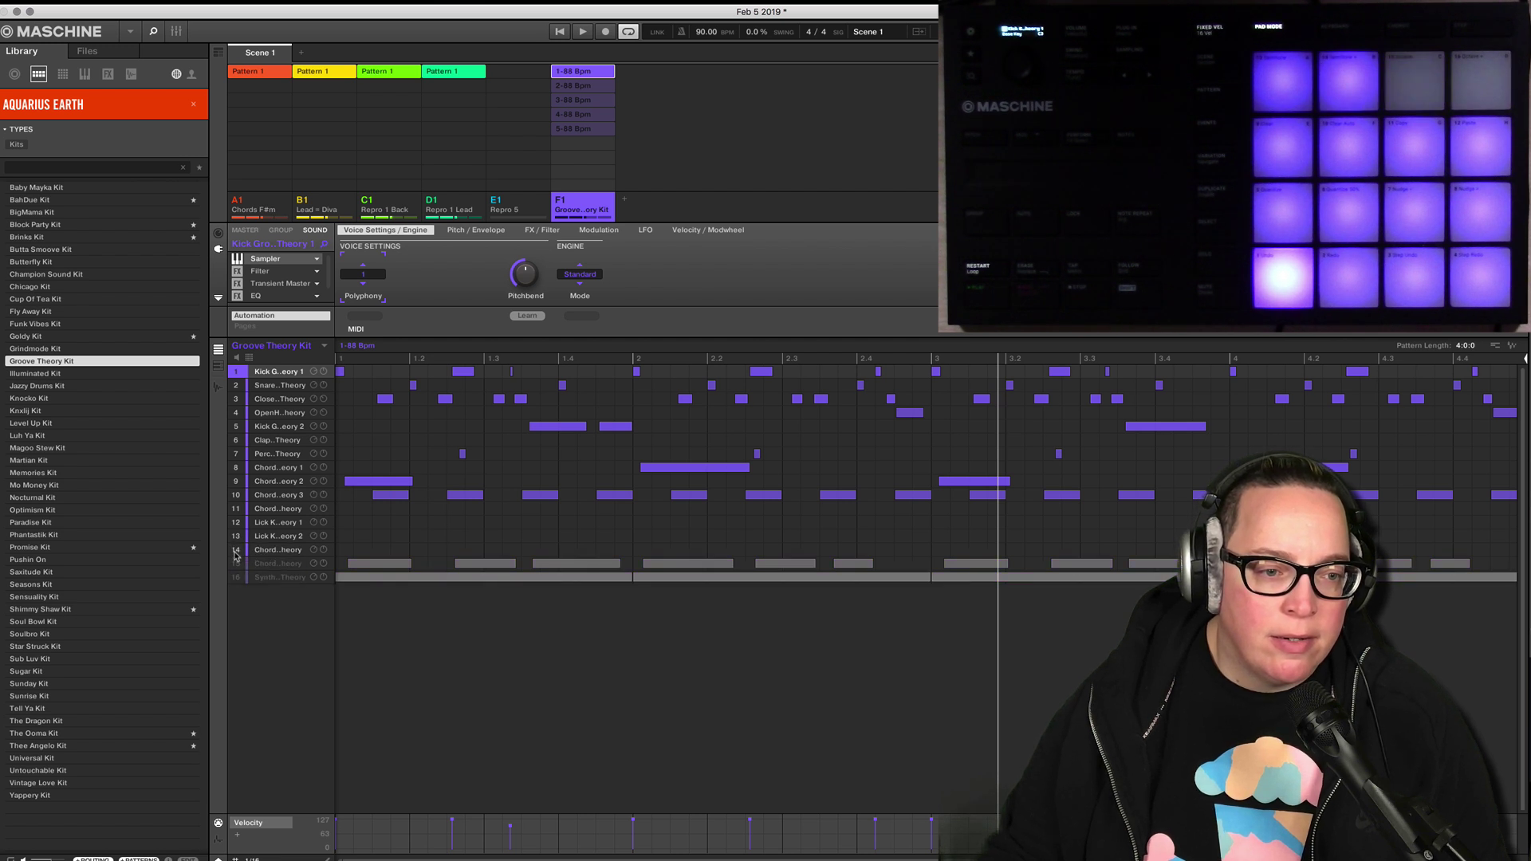
{"action": "left_click", "coordinate": [236, 549]}
{"action": "left_click", "coordinate": [236, 536]}
{"action": "left_click", "coordinate": [236, 522]}
{"action": "left_click", "coordinate": [236, 509]}
{"action": "left_click", "coordinate": [236, 494]}
{"action": "left_click", "coordinate": [236, 481]}
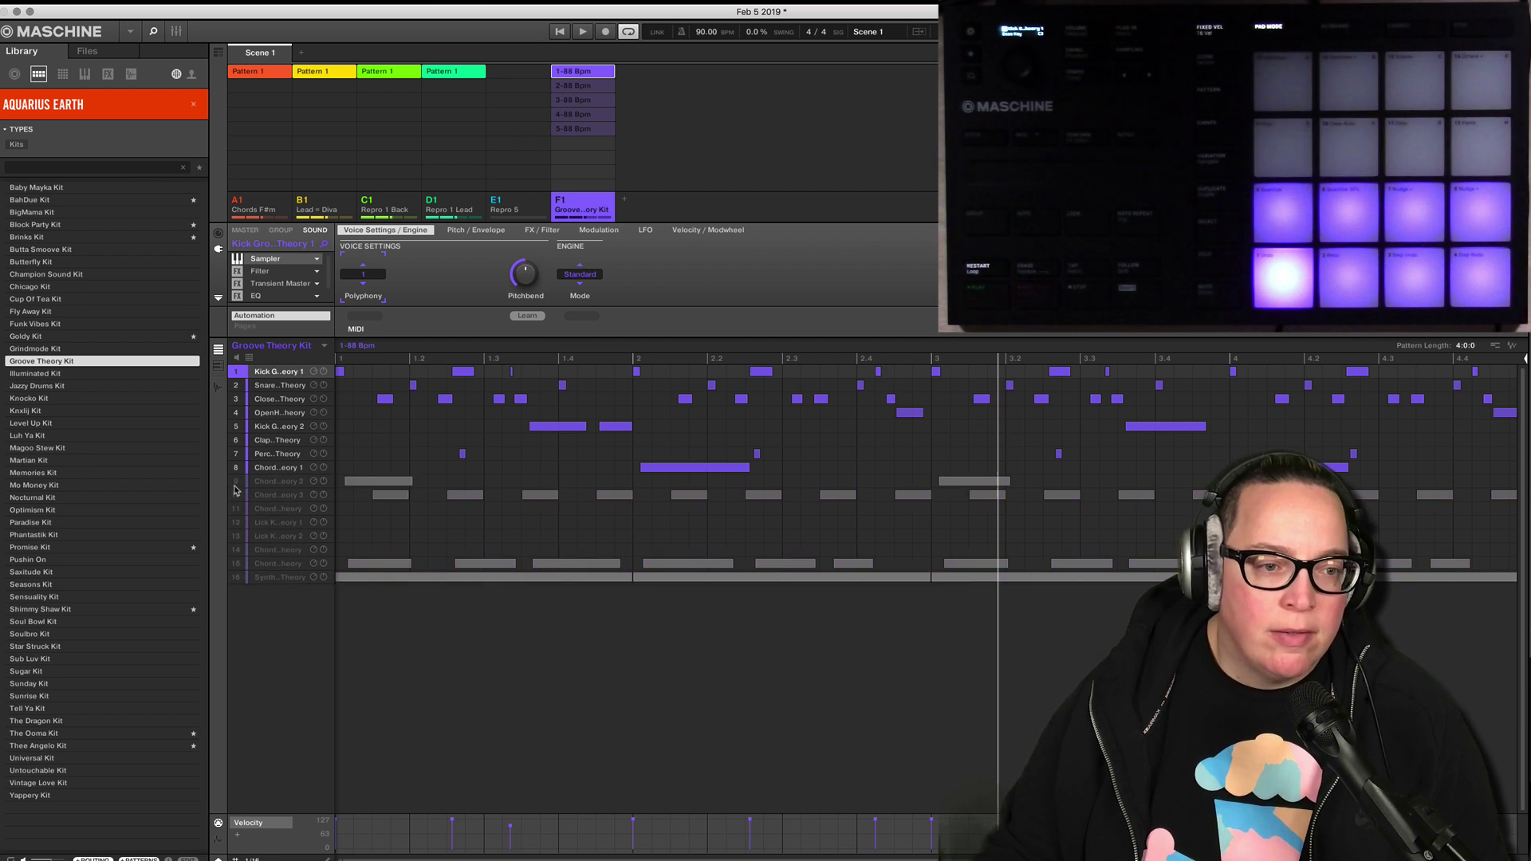
Play the scene from the start and audition Groove Theory patterns 1 to 4 against the other groups.
{"action": "left_click", "coordinate": [560, 32]}
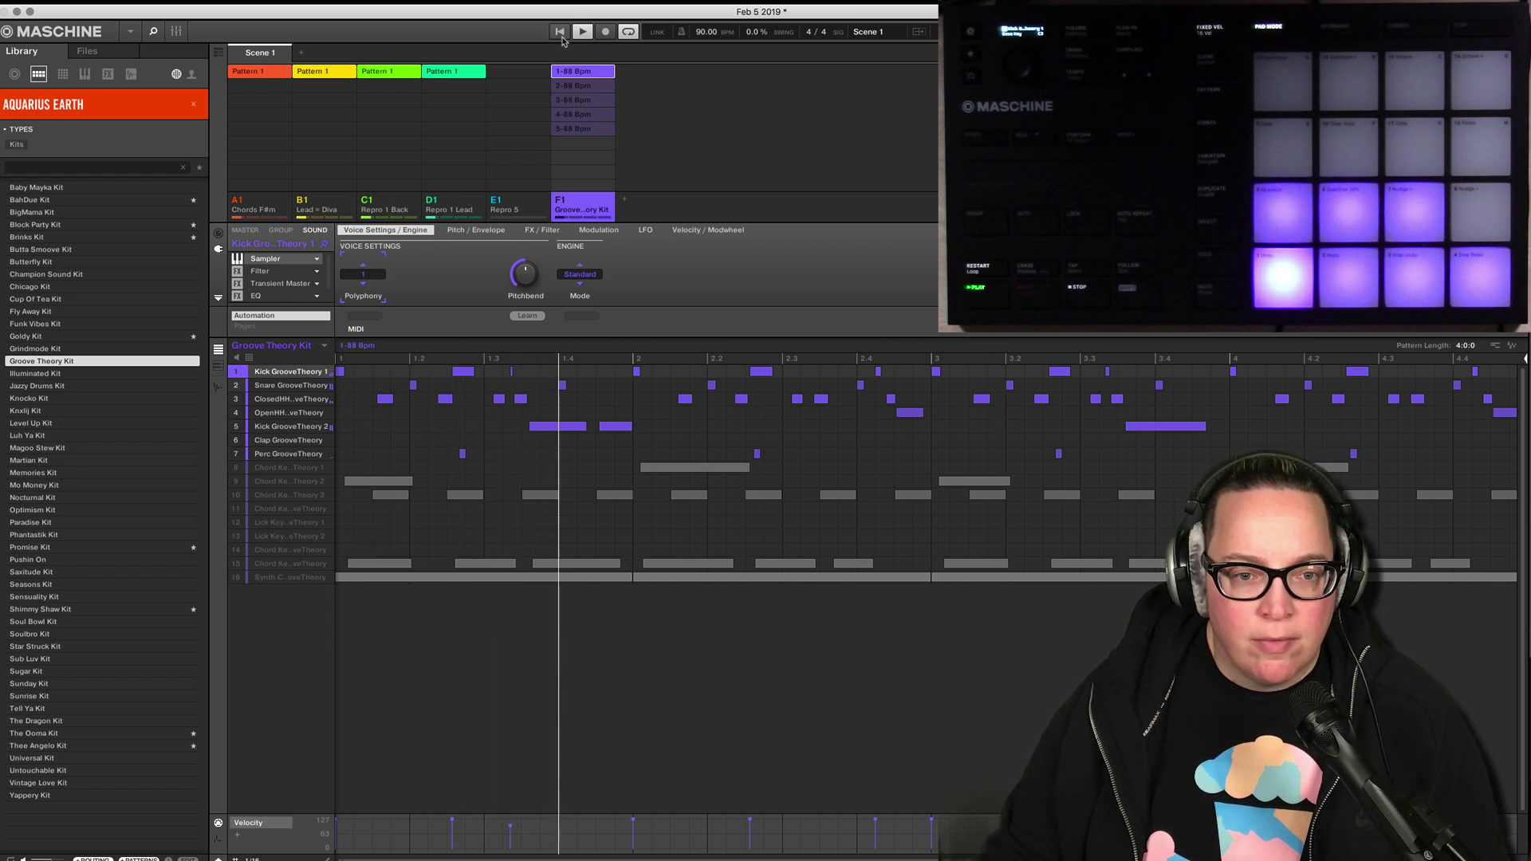
{"action": "left_click", "coordinate": [590, 87]}
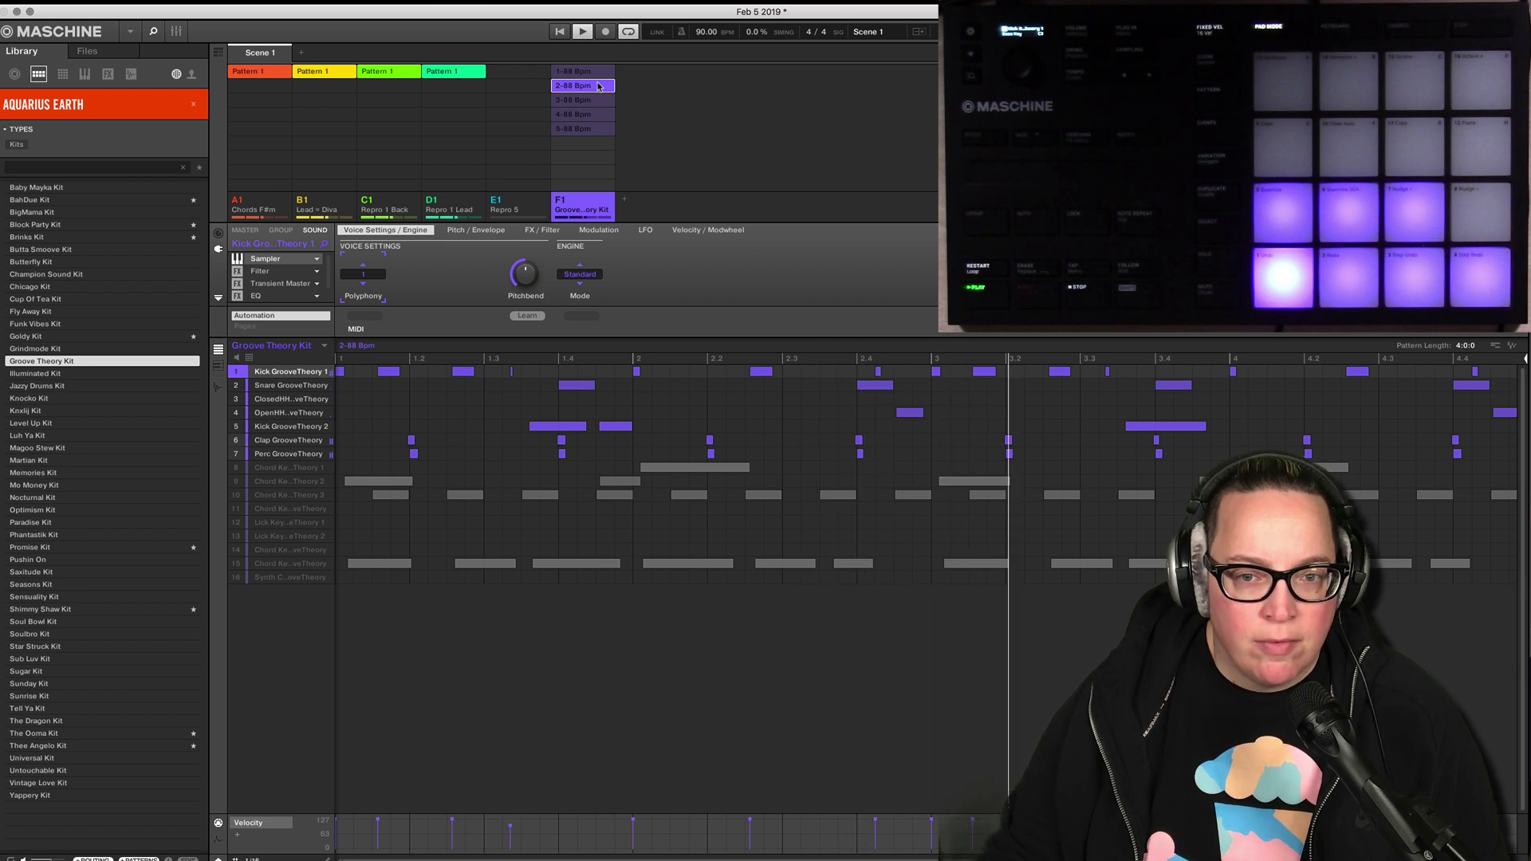
{"action": "left_click", "coordinate": [590, 100]}
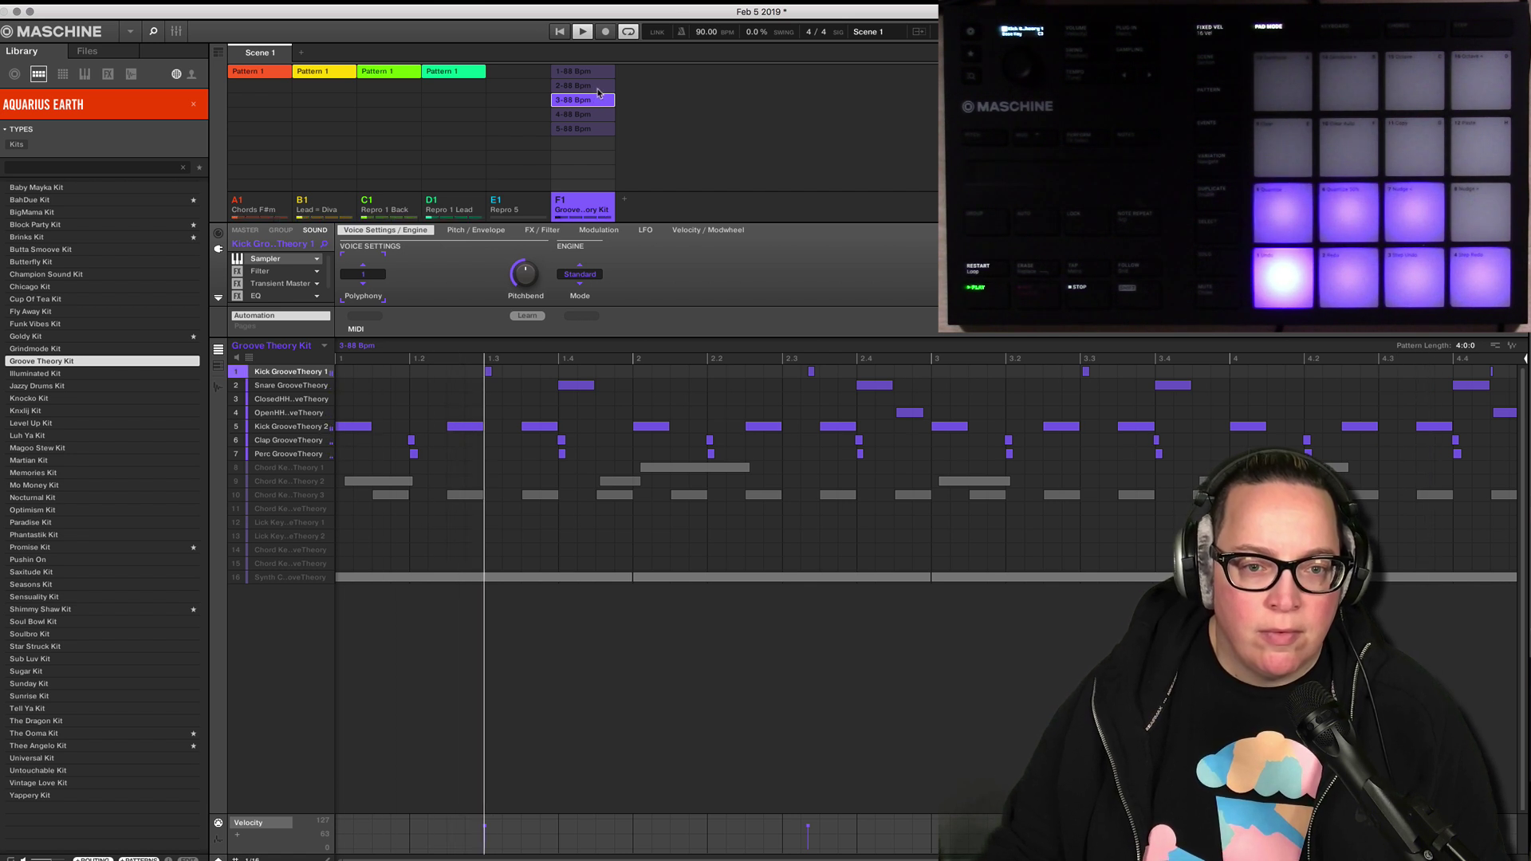
{"action": "left_click", "coordinate": [594, 85]}
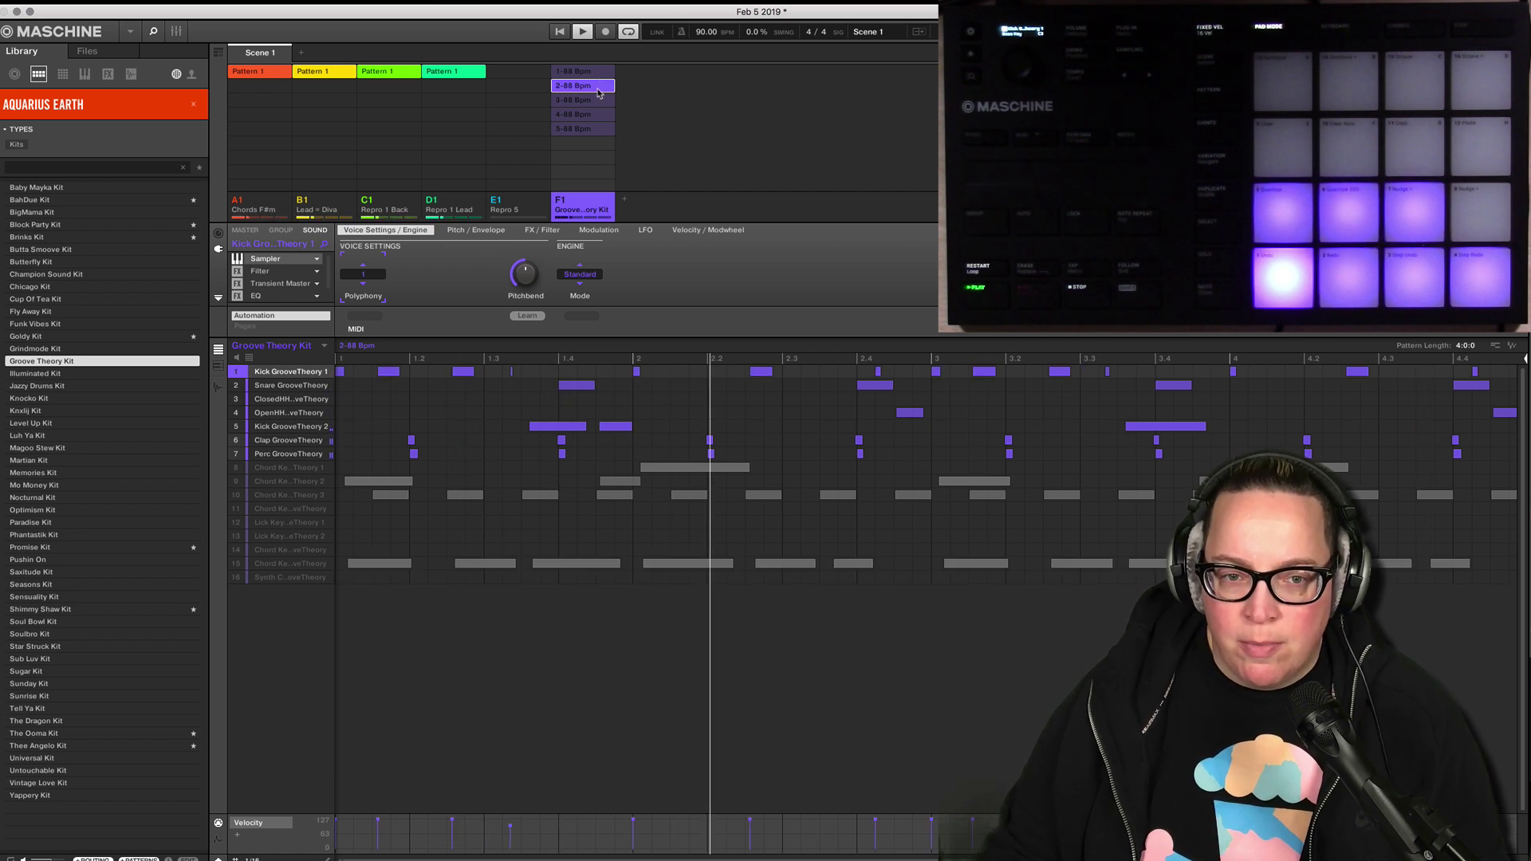
{"action": "left_click", "coordinate": [591, 114]}
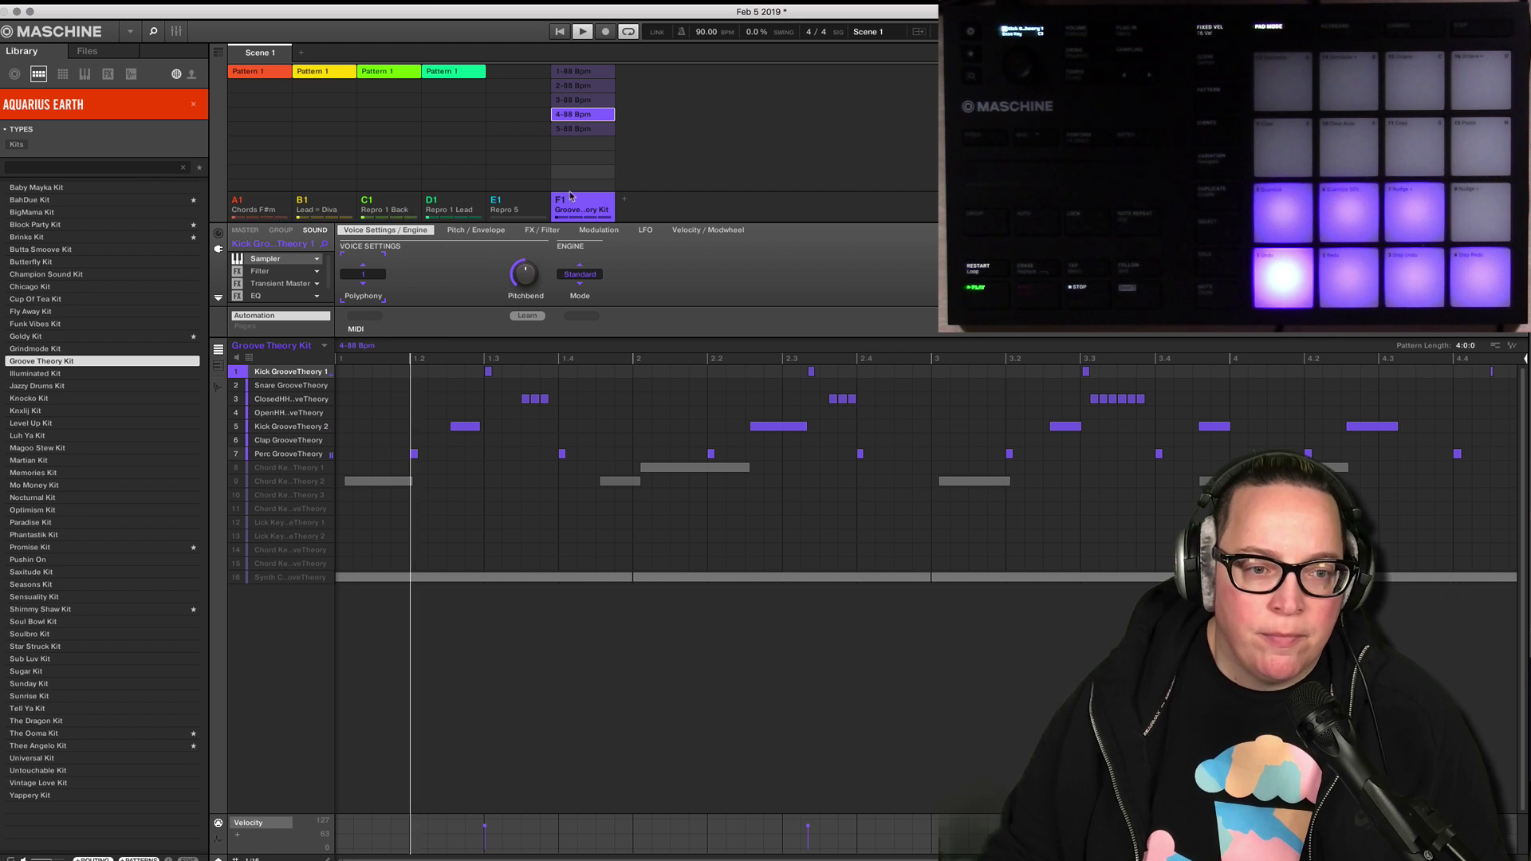
Select the Kick GrooveTheory 2 sound and set the pattern editor to show all of the kit's sounds together.
{"action": "mouse_move", "coordinate": [271, 460]}
{"action": "left_click", "coordinate": [282, 428]}
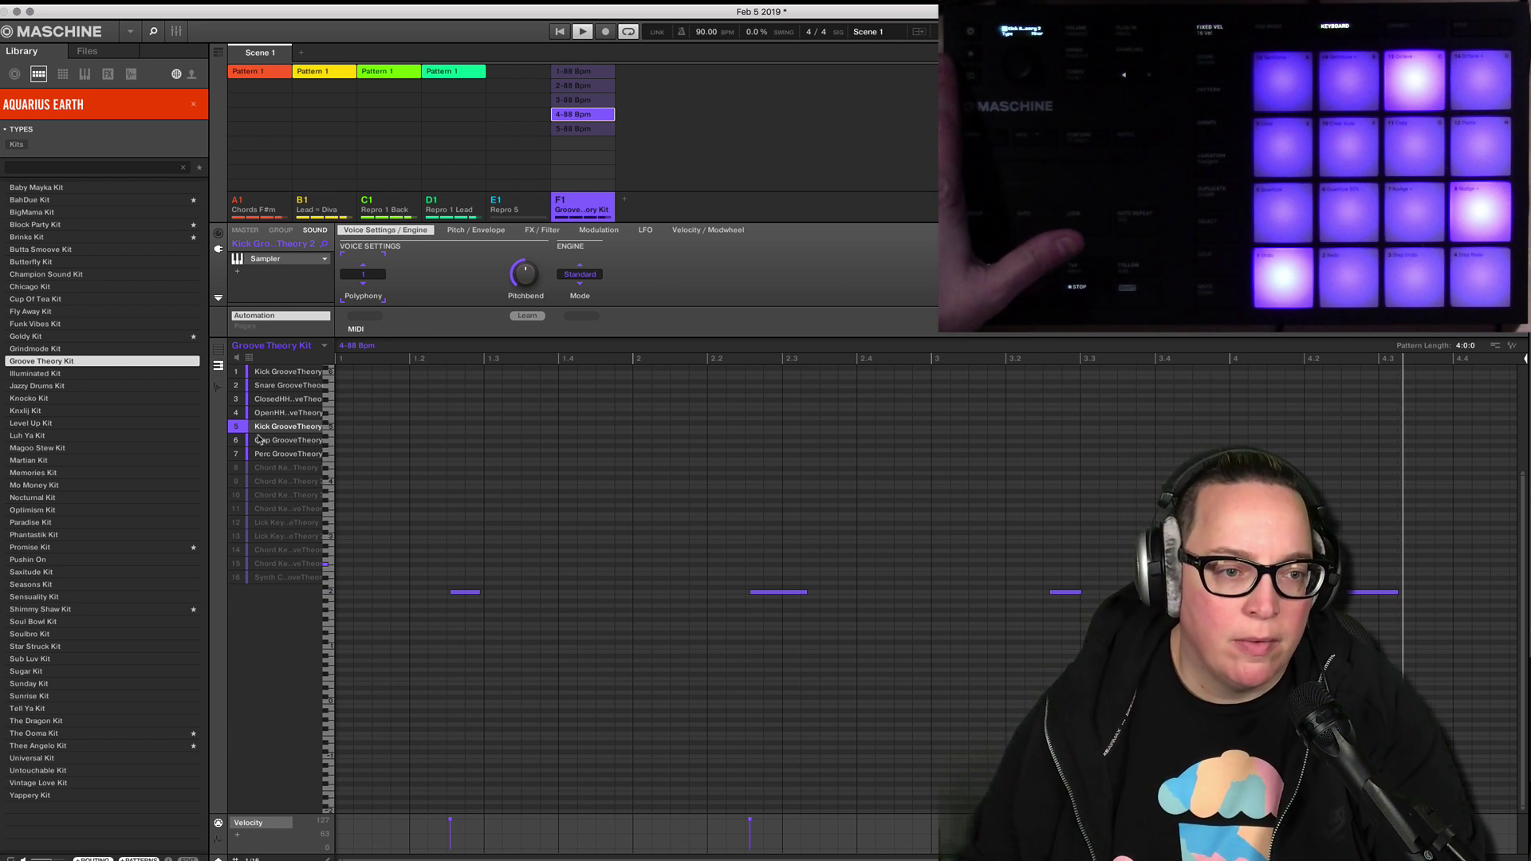
{"action": "left_click", "coordinate": [219, 350]}
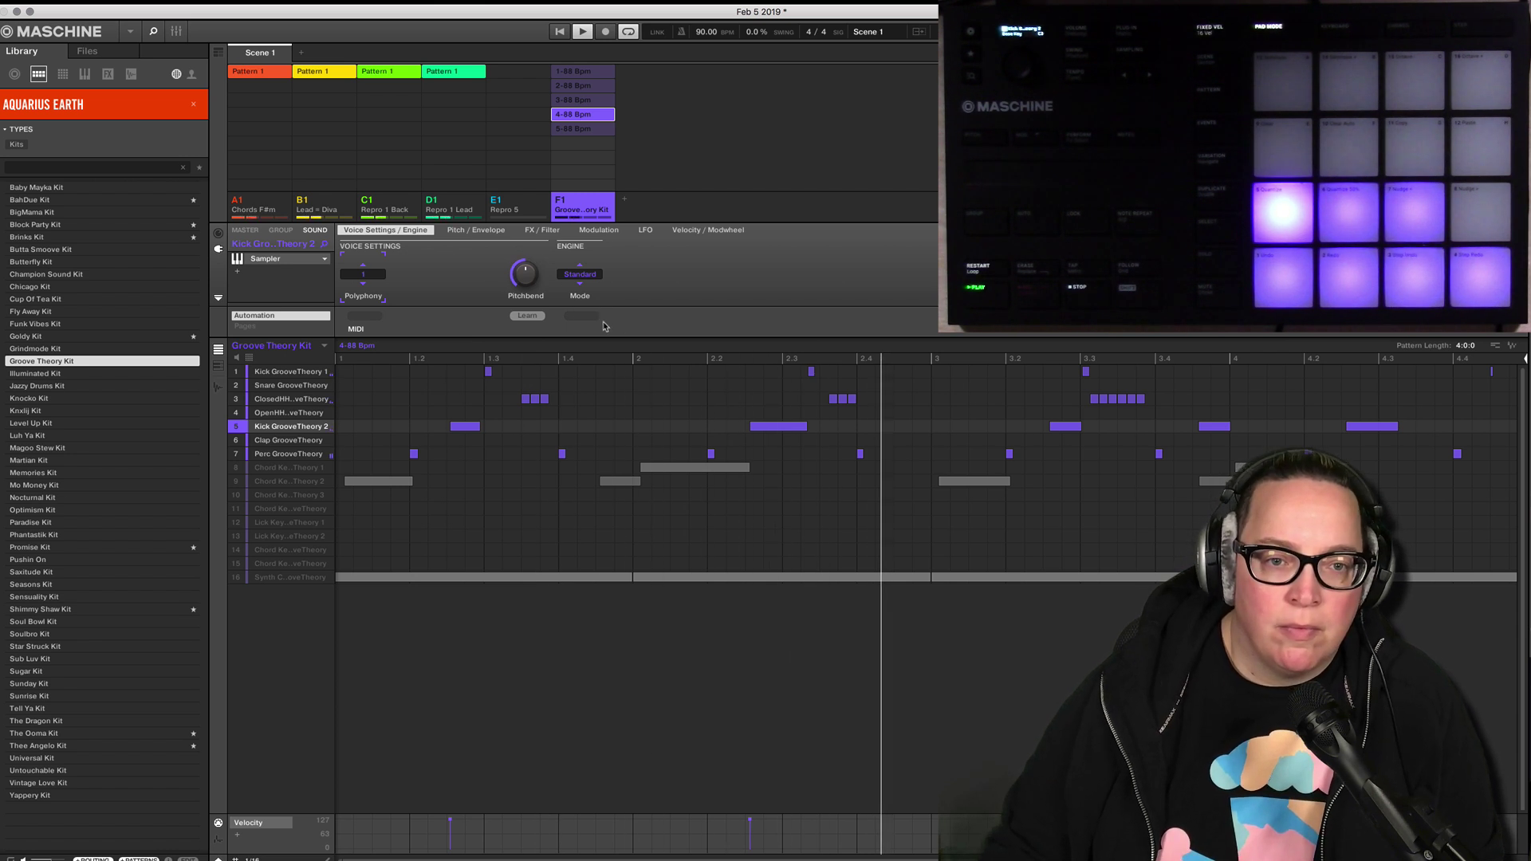
Compare all five Groove Theory patterns against the other groups, and stop playback.
{"action": "left_click", "coordinate": [585, 99]}
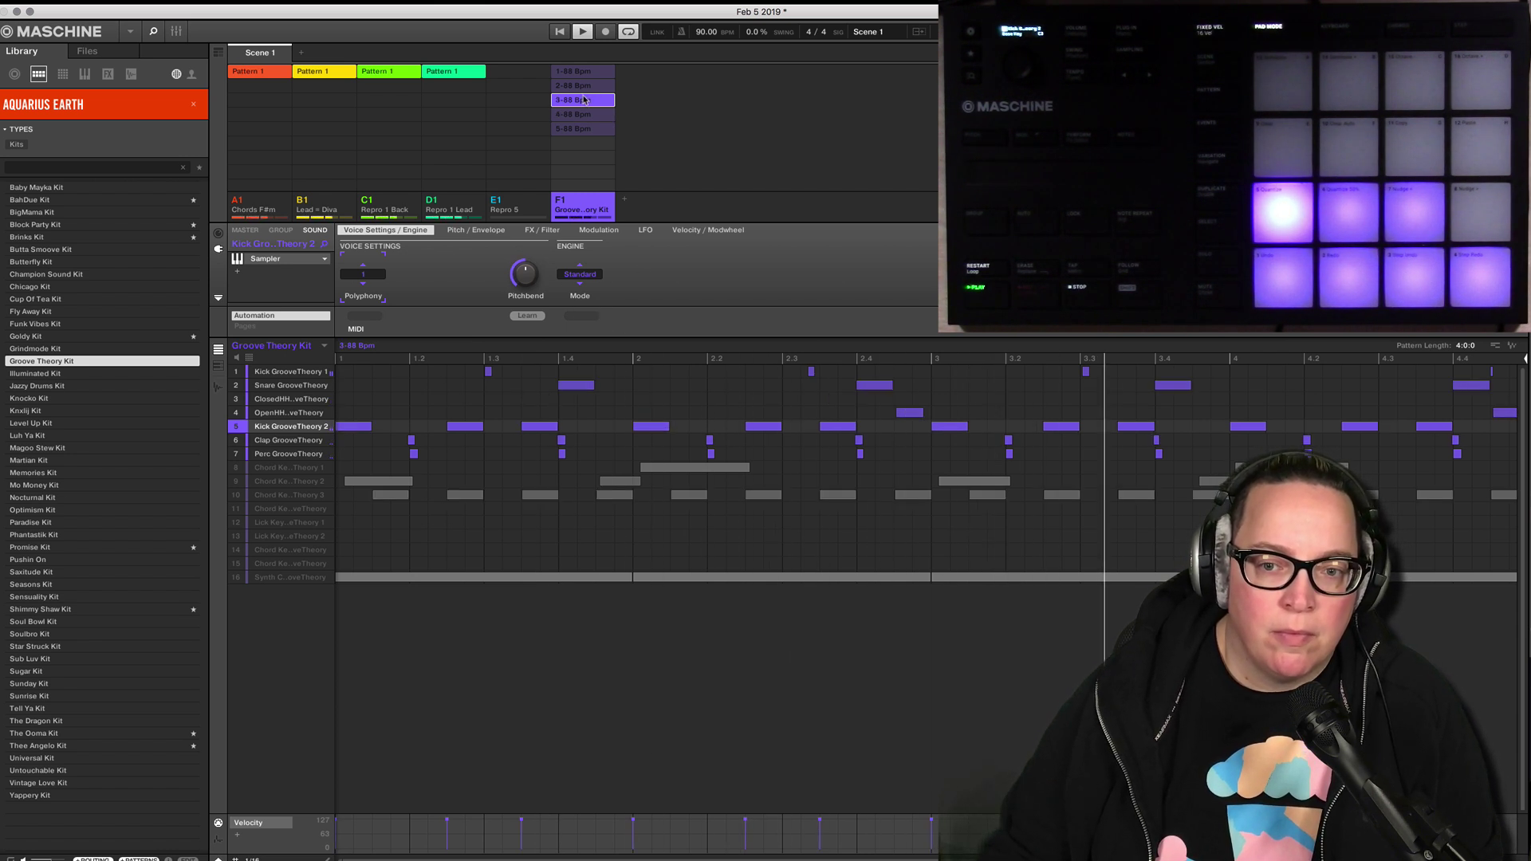
{"action": "left_click", "coordinate": [585, 90]}
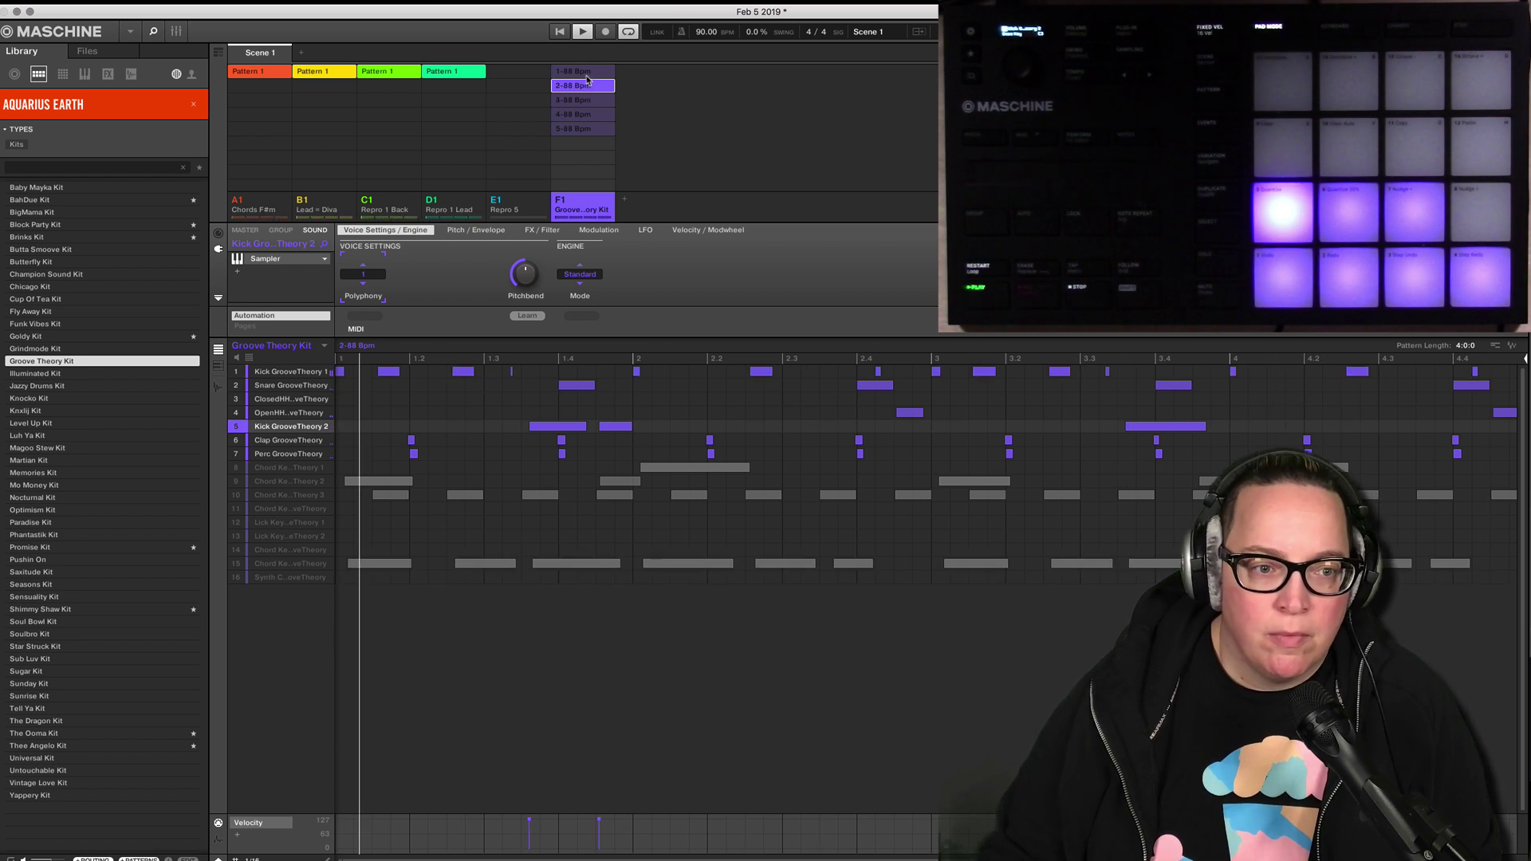
{"action": "left_click", "coordinate": [587, 72]}
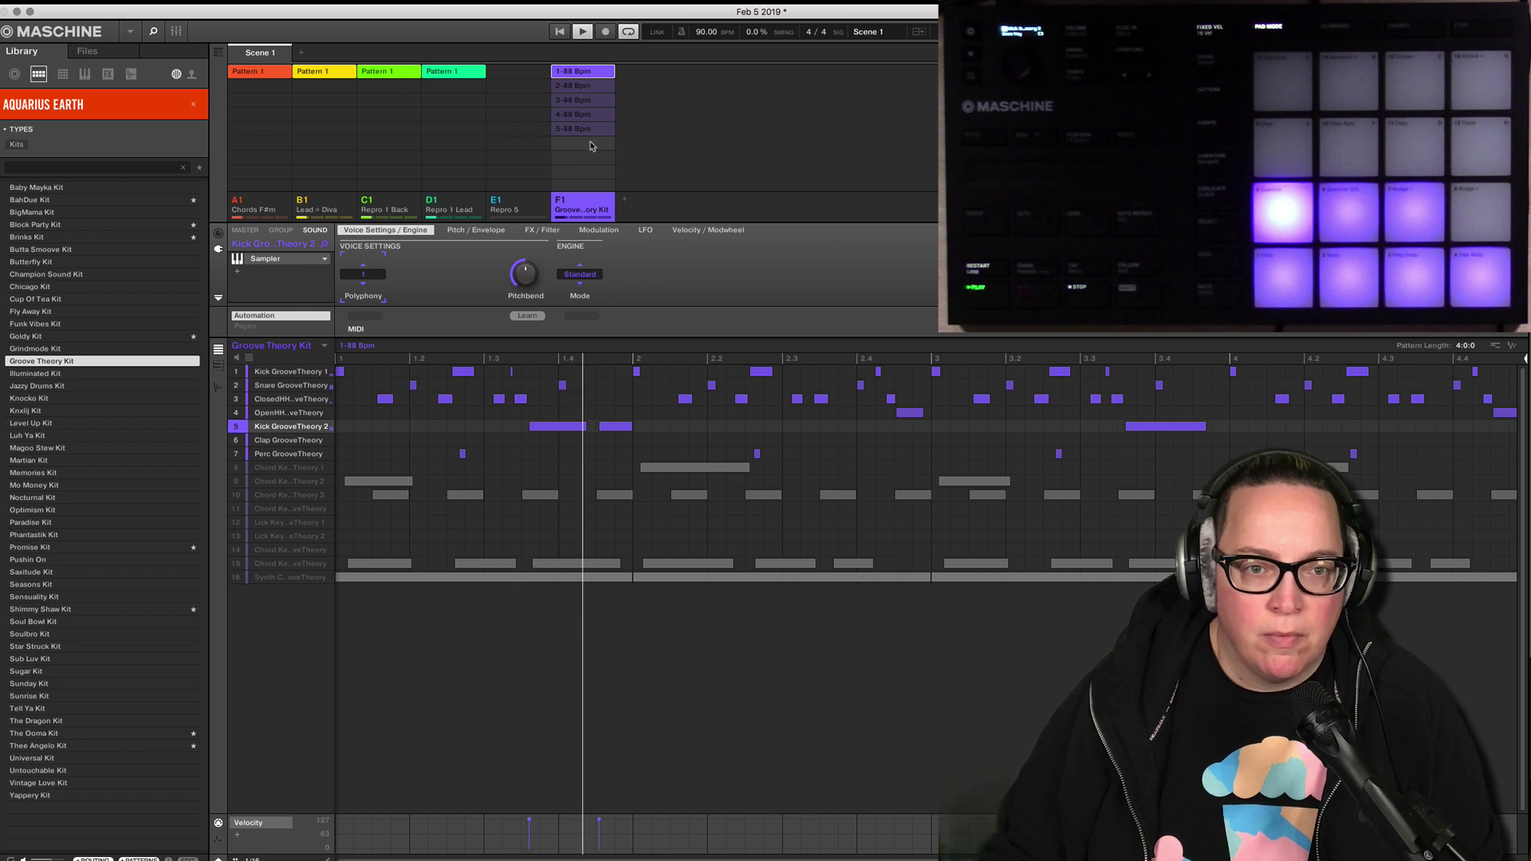
{"action": "left_click", "coordinate": [590, 129]}
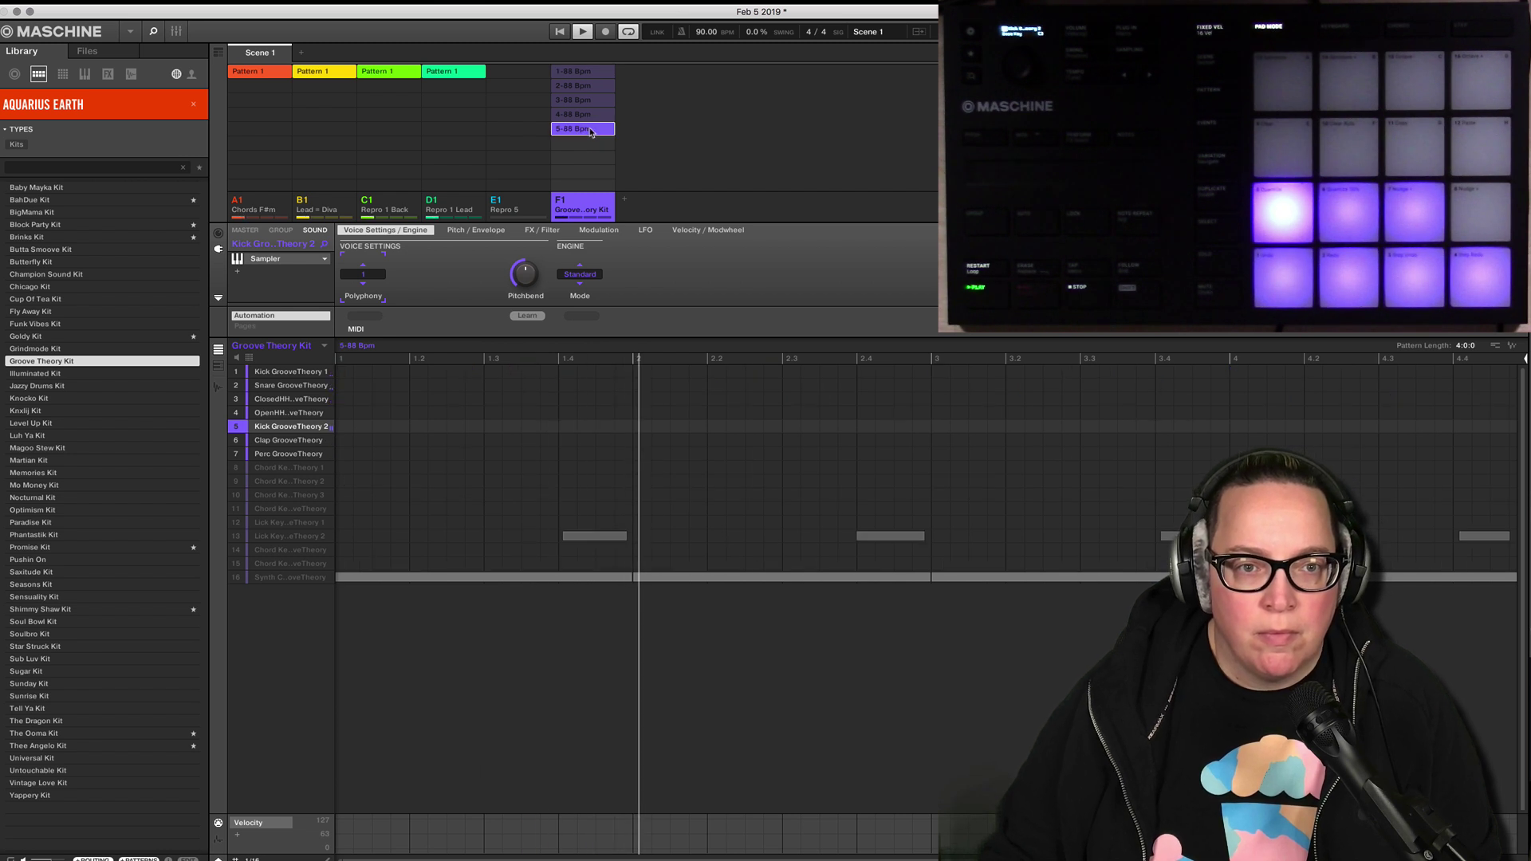
{"action": "left_click", "coordinate": [592, 72]}
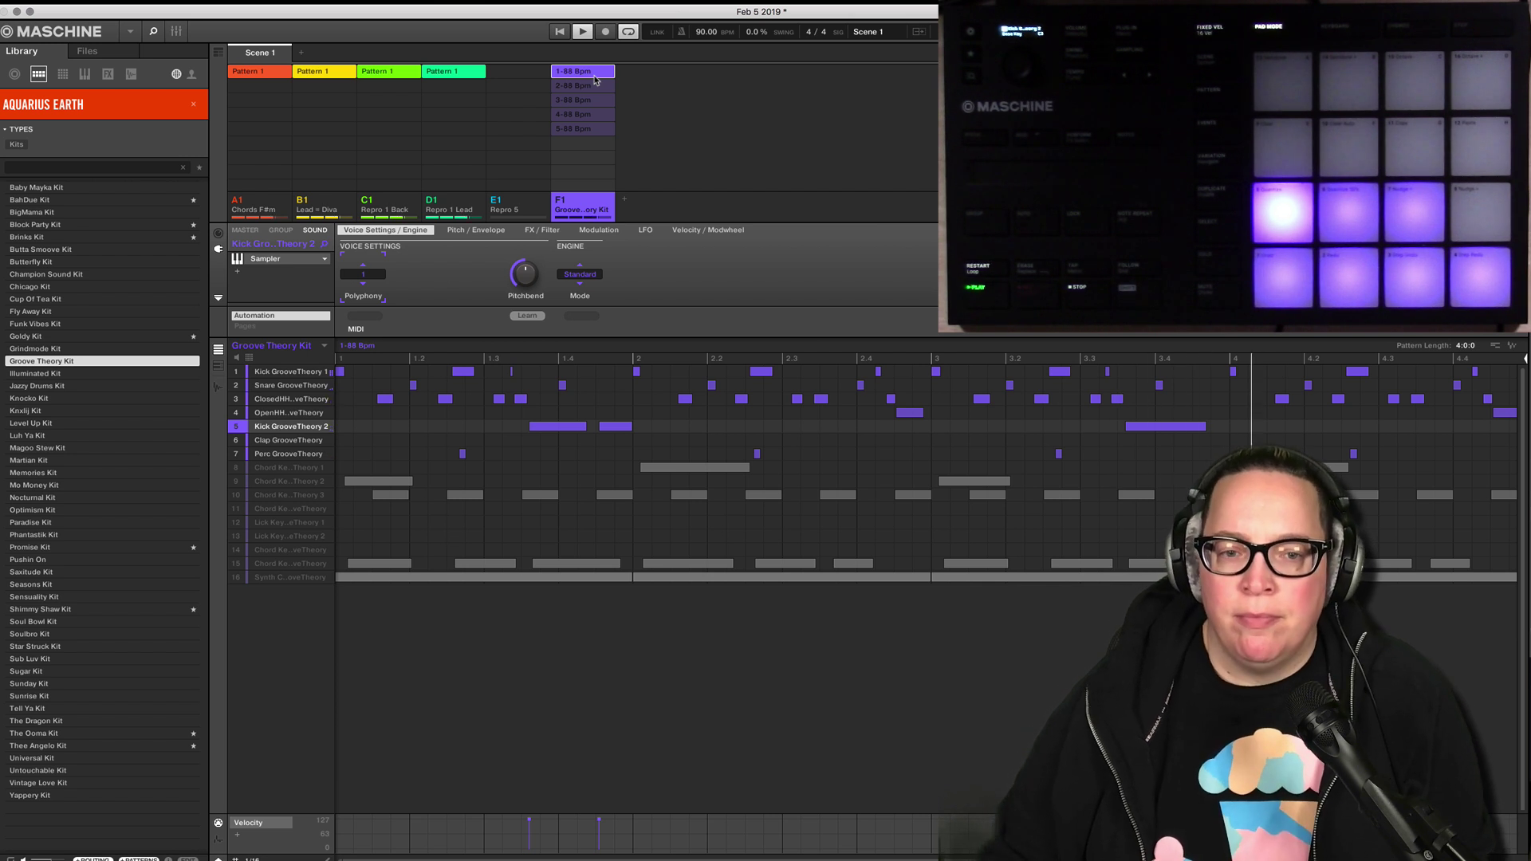
{"action": "left_click", "coordinate": [594, 86]}
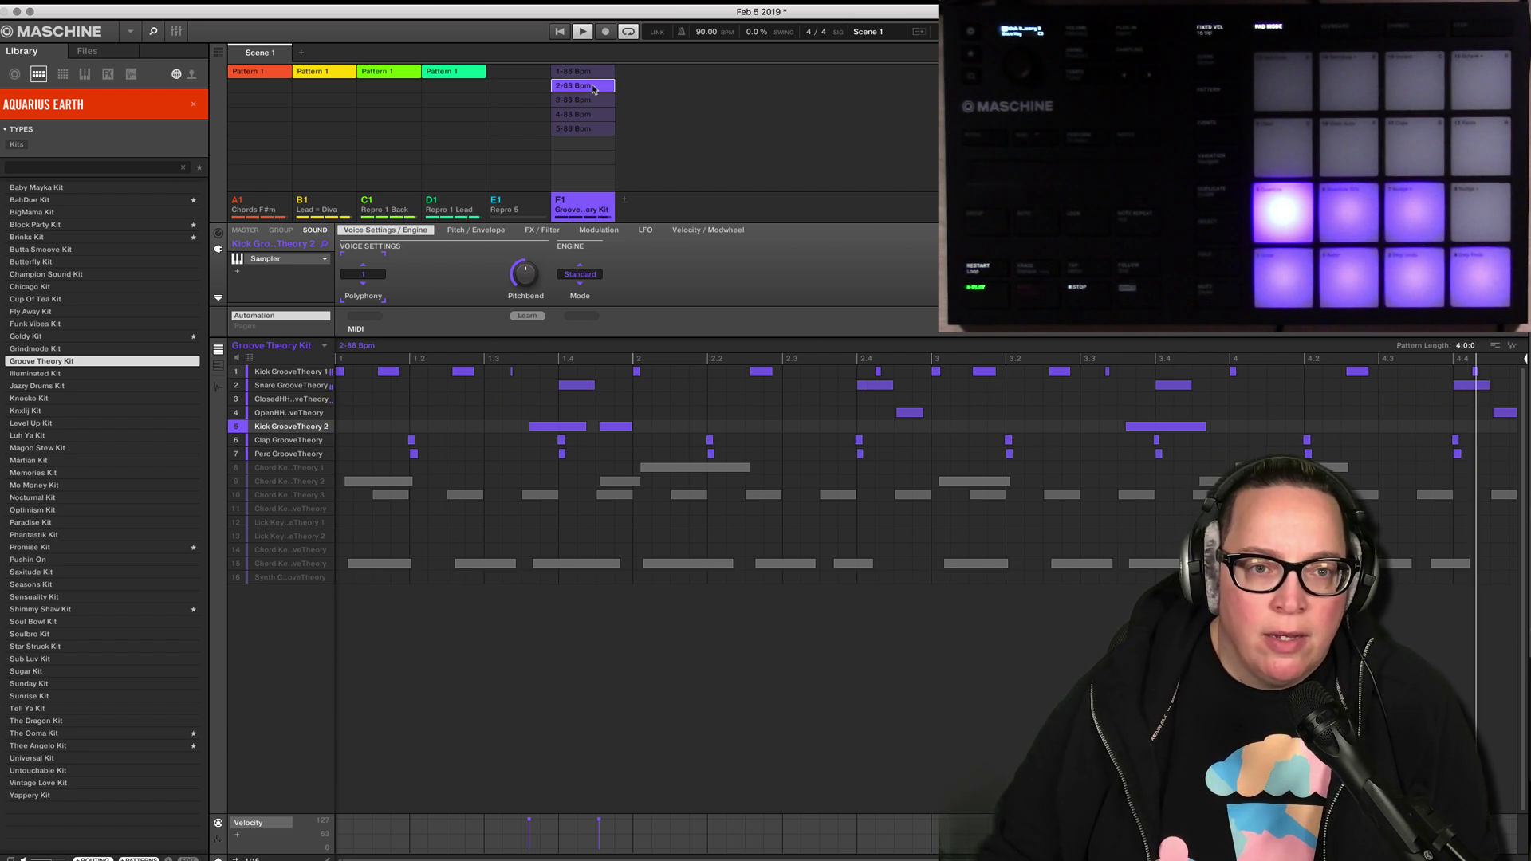
{"action": "left_click", "coordinate": [595, 100]}
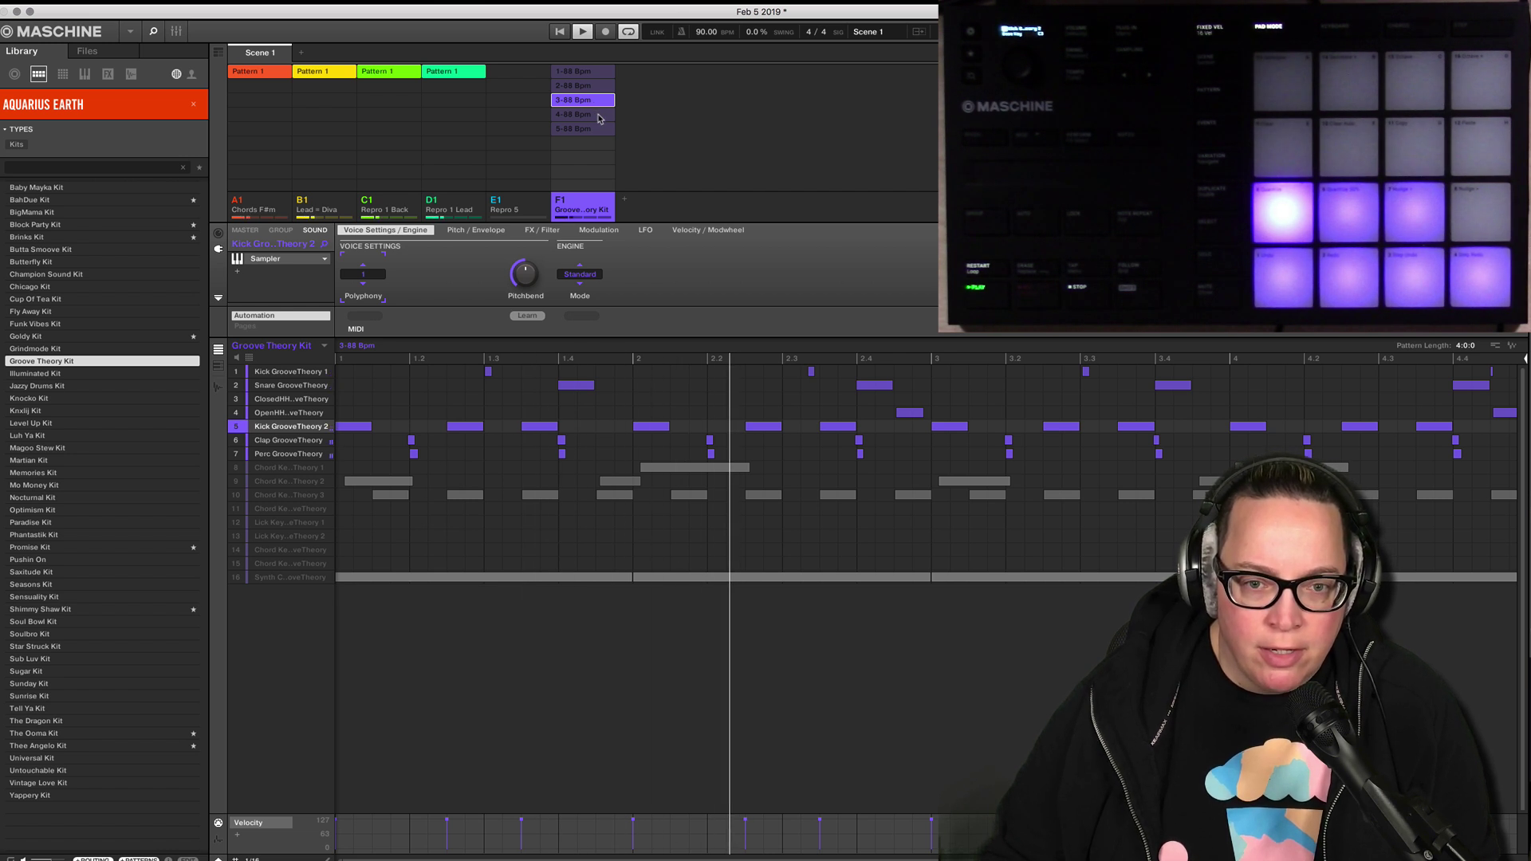
{"action": "left_click", "coordinate": [599, 116]}
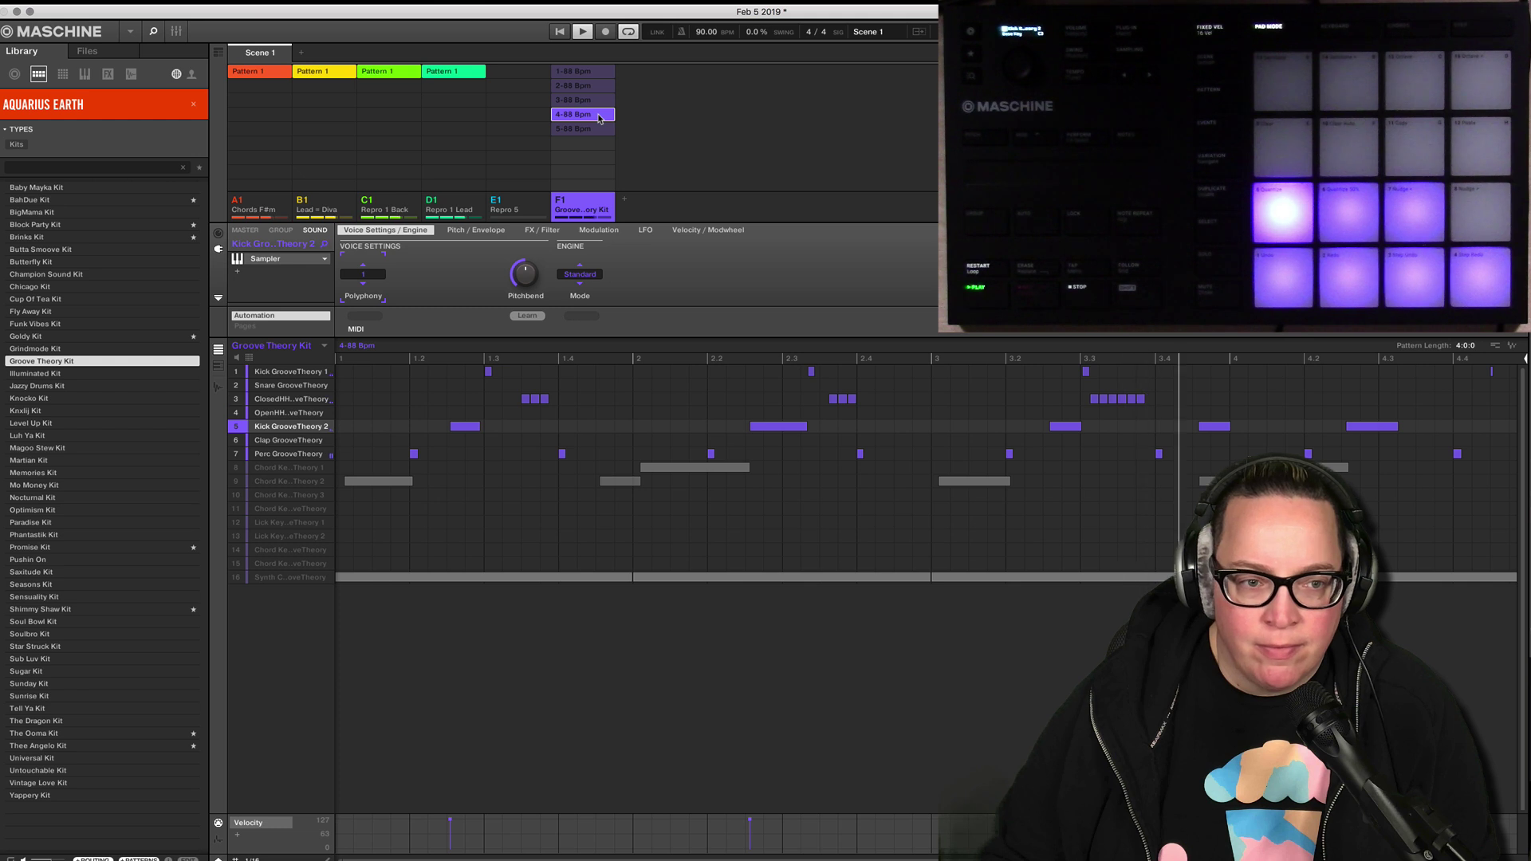
{"action": "left_click", "coordinate": [592, 71]}
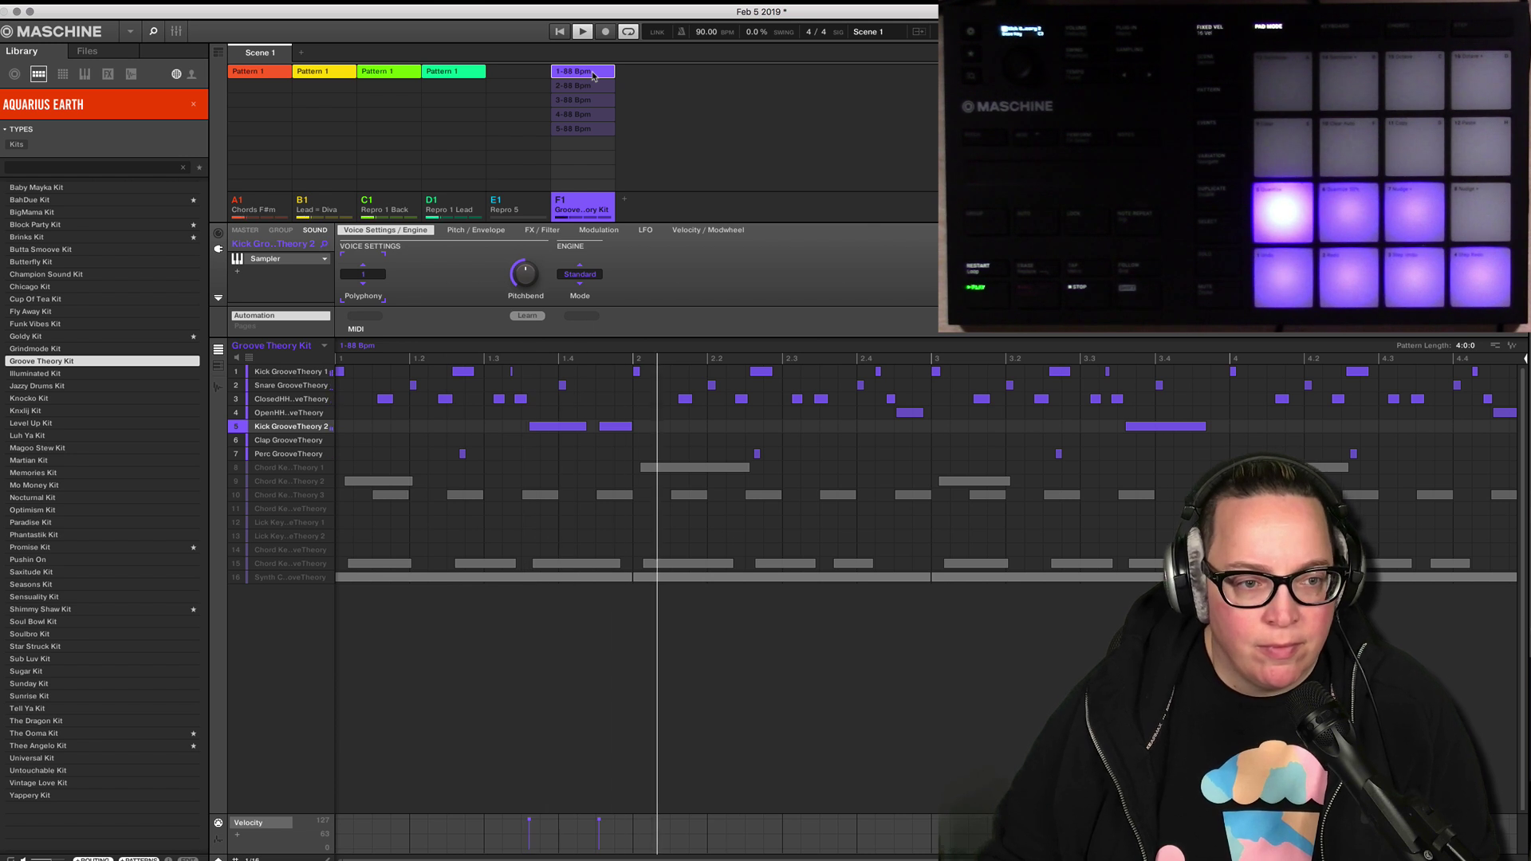
{"action": "key", "text": "space"}
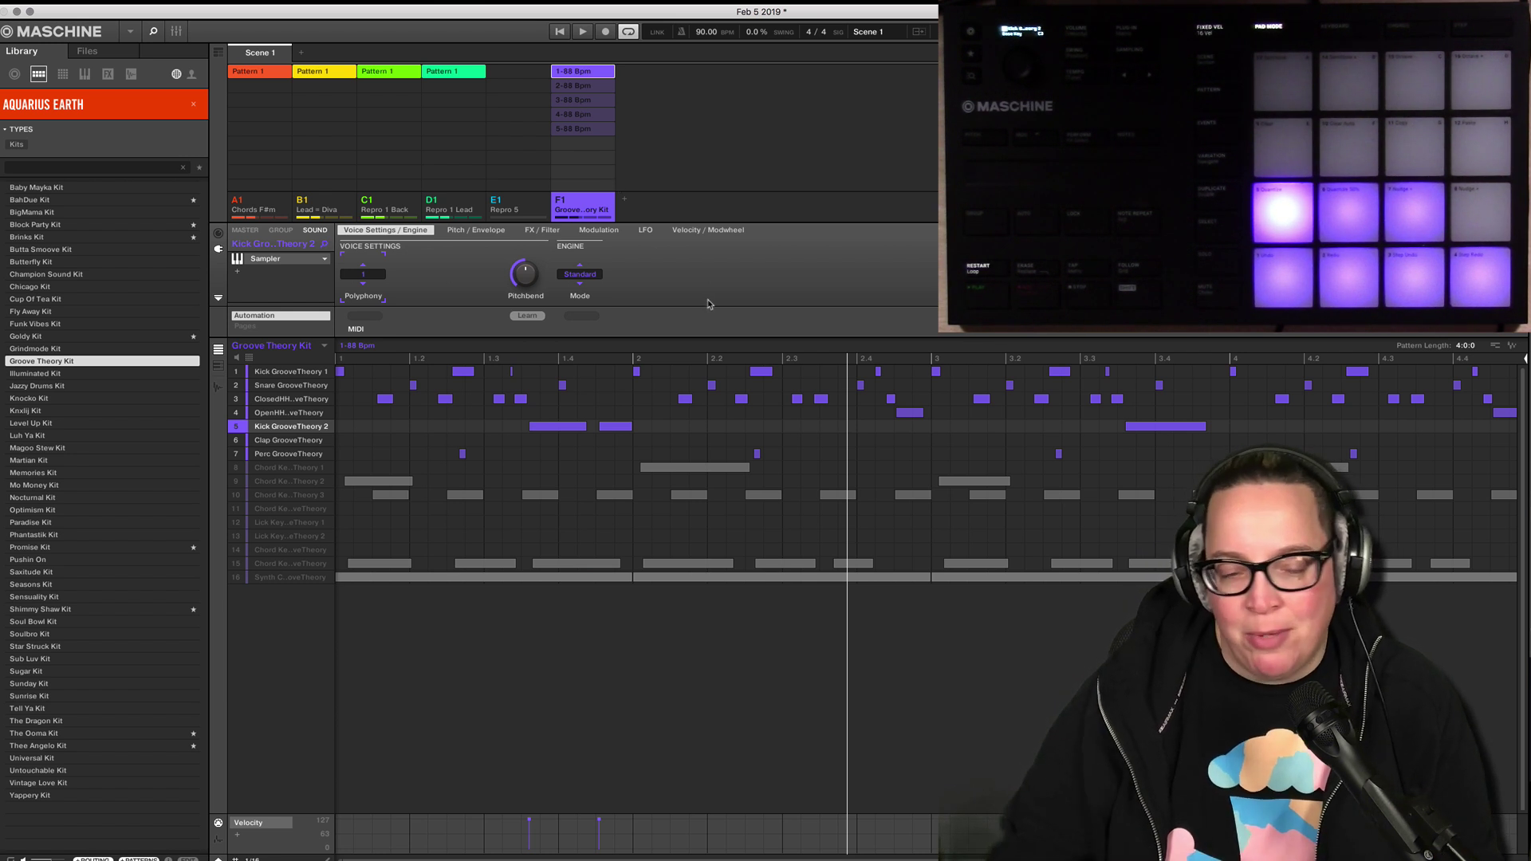
Check the Groove Theory Kit in the mixer during playback, and assign pattern 2-88 Bpm to group F1.
{"action": "left_click", "coordinate": [560, 31]}
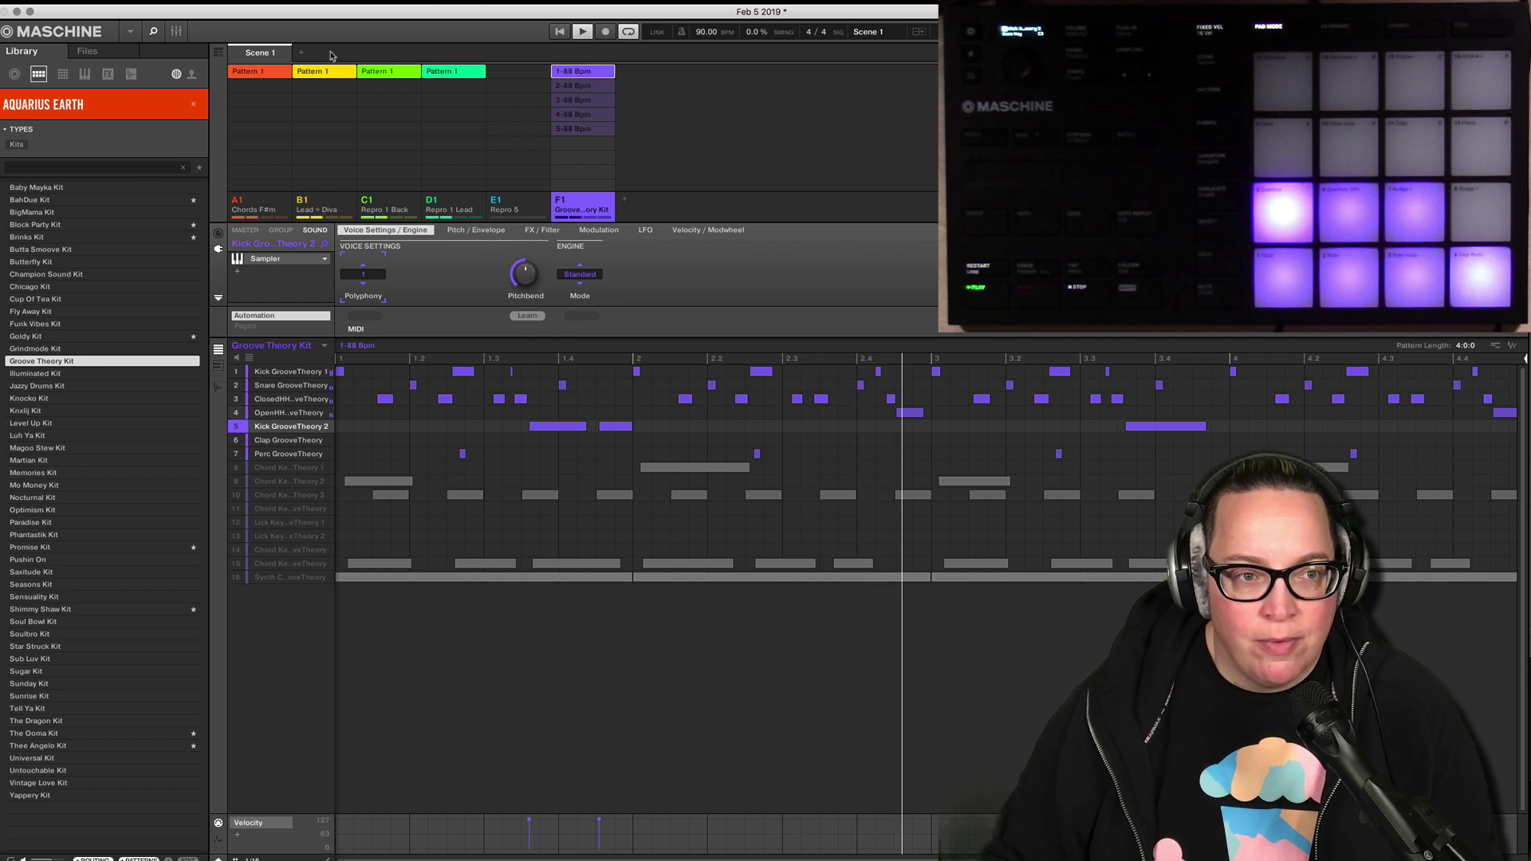
{"action": "left_click", "coordinate": [175, 31]}
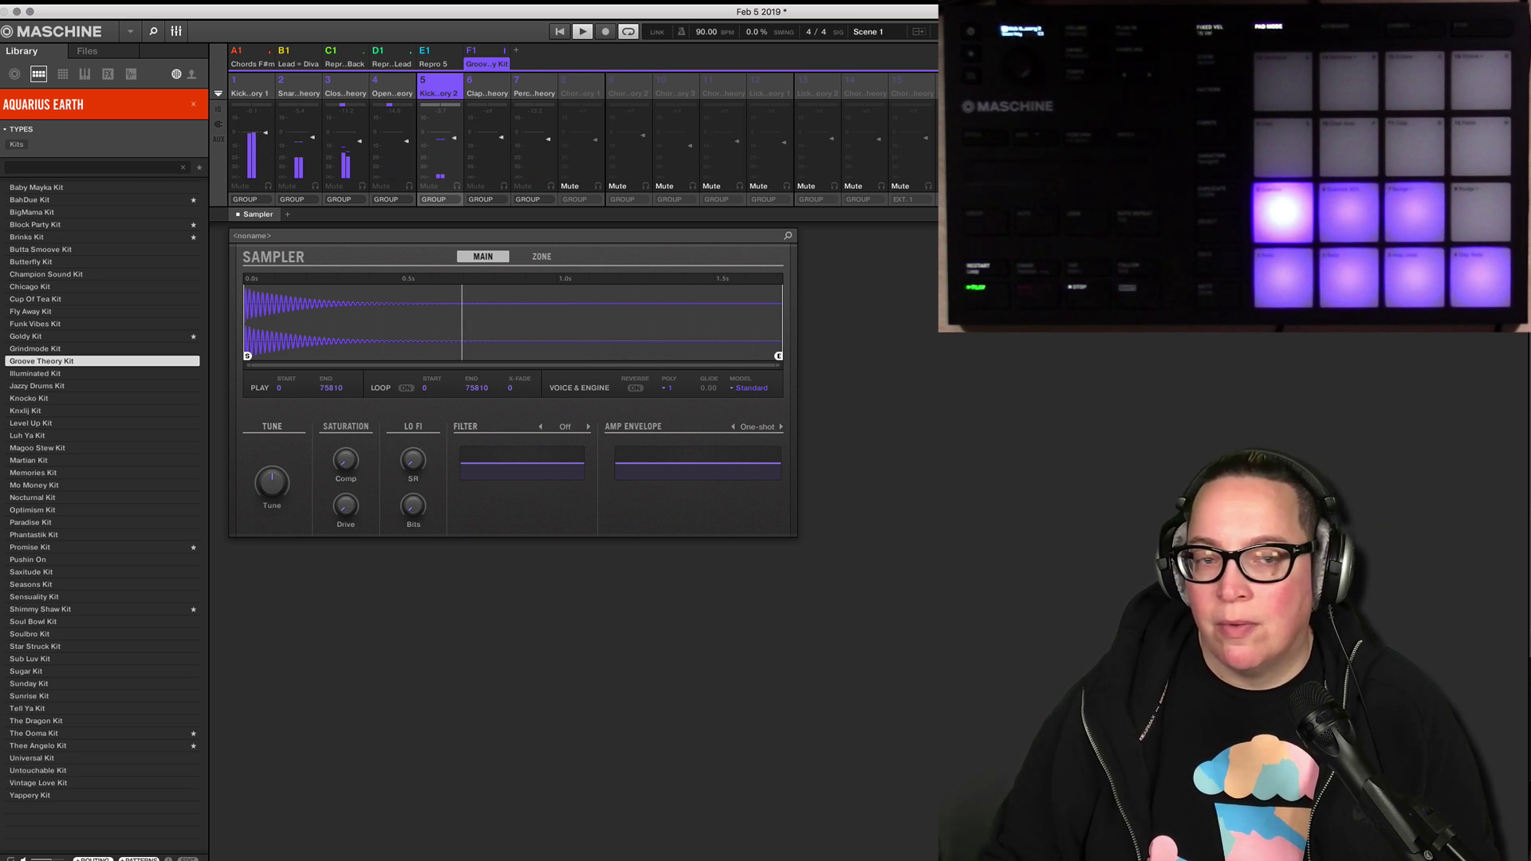
{"action": "key", "text": "super+m"}
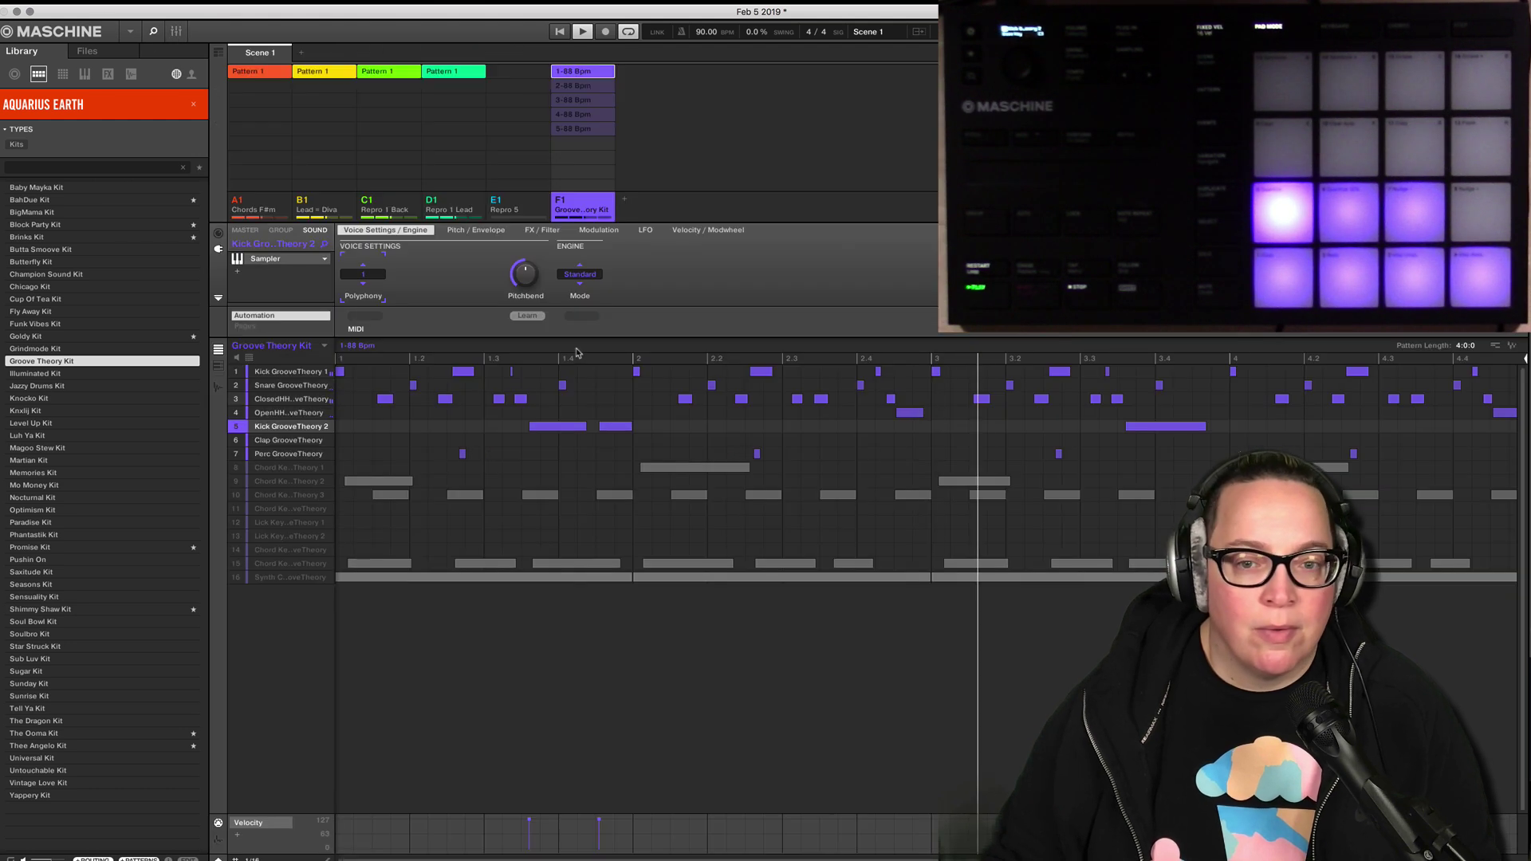
{"action": "left_click", "coordinate": [582, 86]}
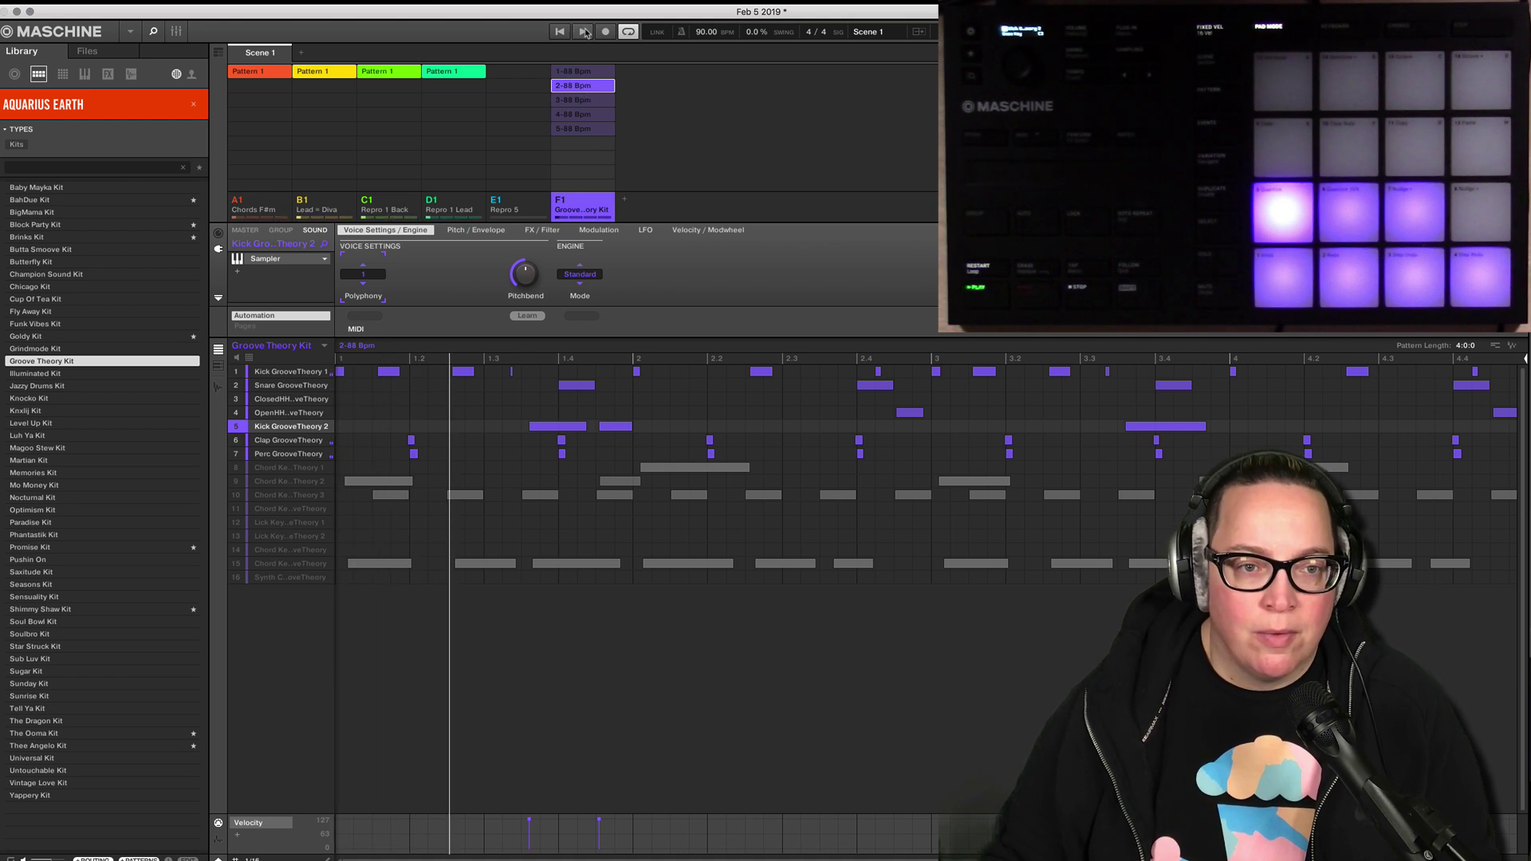
Select group E1, reposition its Repro-5 plug-in window, and open the 01 Basses preset folder.
{"action": "left_click", "coordinate": [515, 206]}
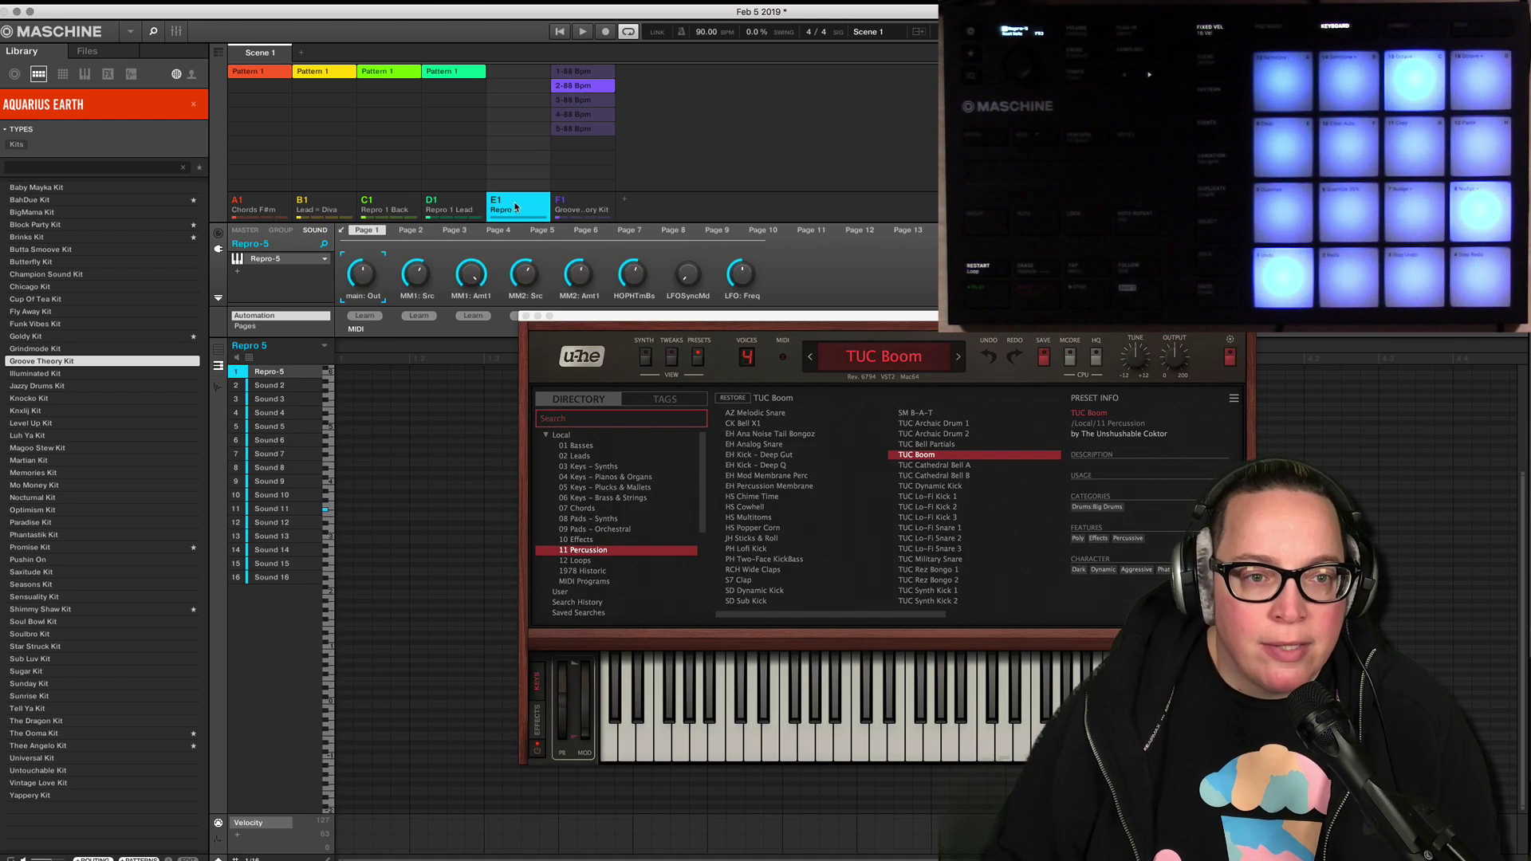
{"action": "left_click_drag", "start_coordinate": [703, 319], "coordinate": [594, 243]}
{"action": "left_click", "coordinate": [472, 371]}
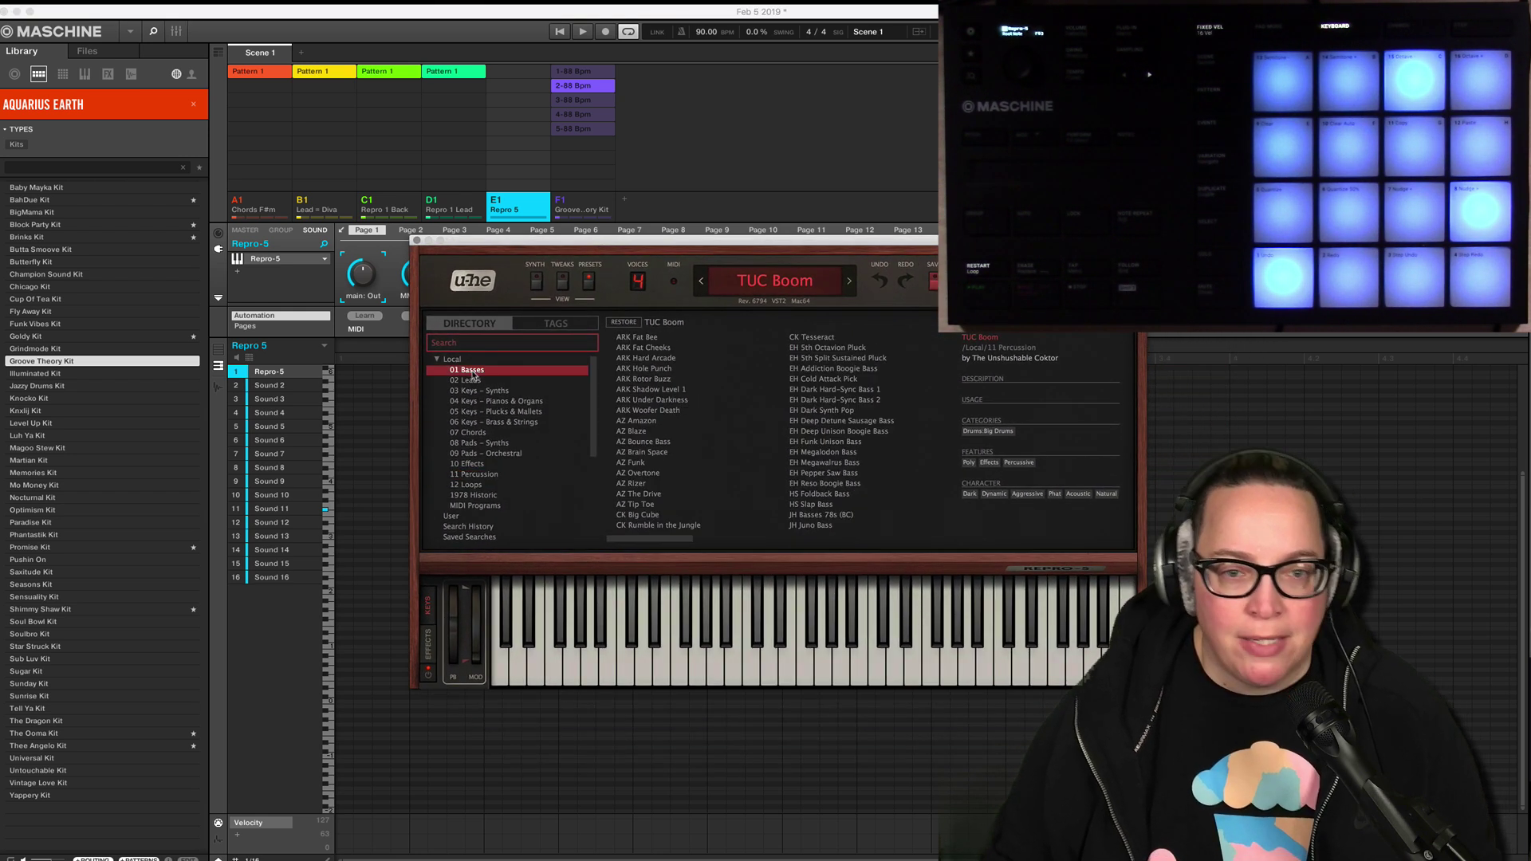
Rename group E1 as Repro 5 Bass.
{"action": "double_click", "coordinate": [517, 210]}
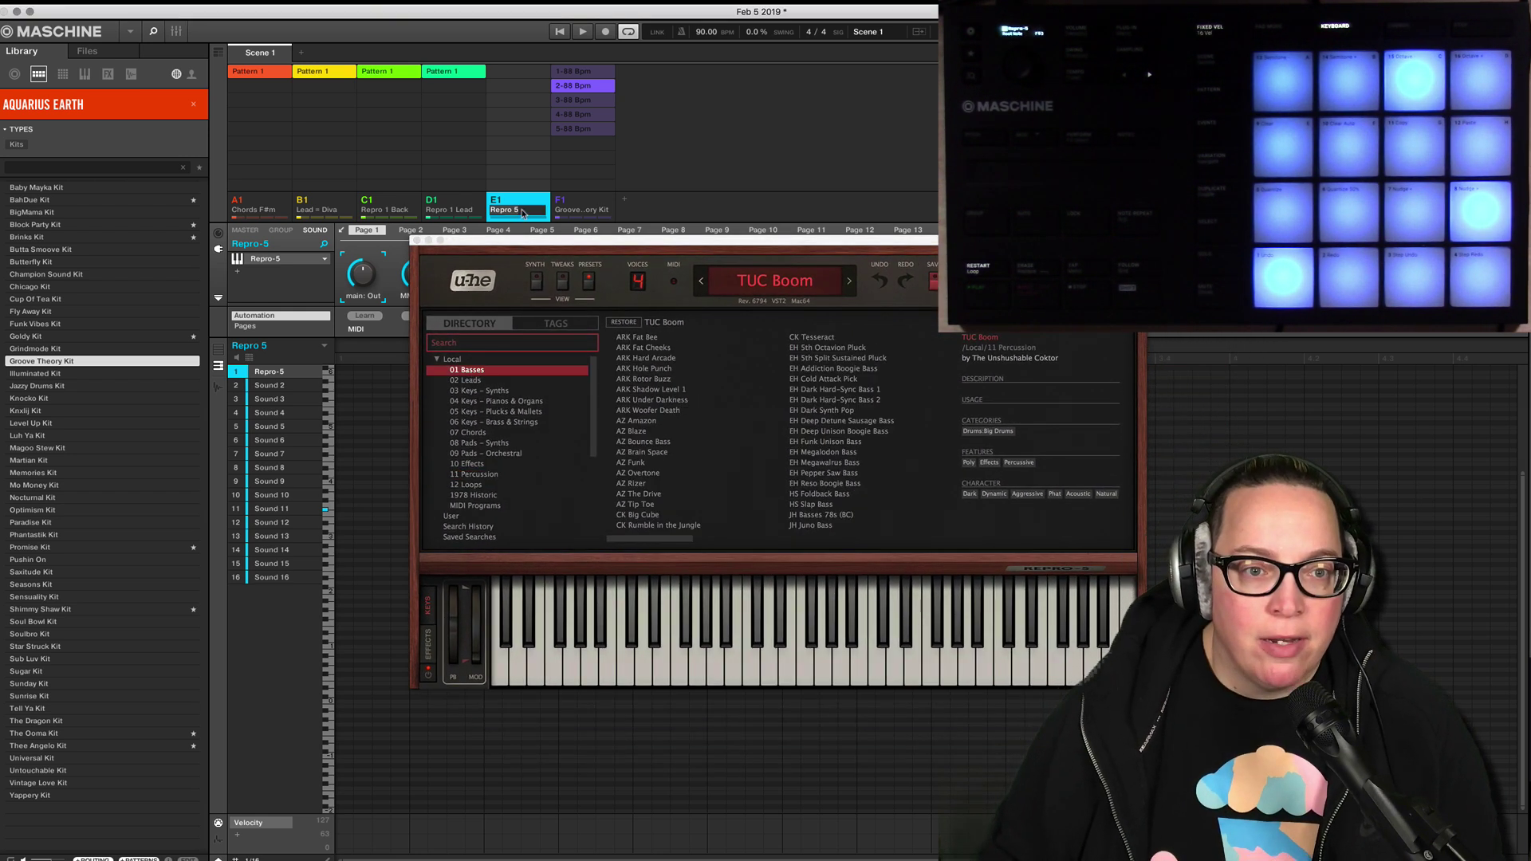
{"action": "type", "text": "Bass"}
{"action": "key", "text": "Return"}
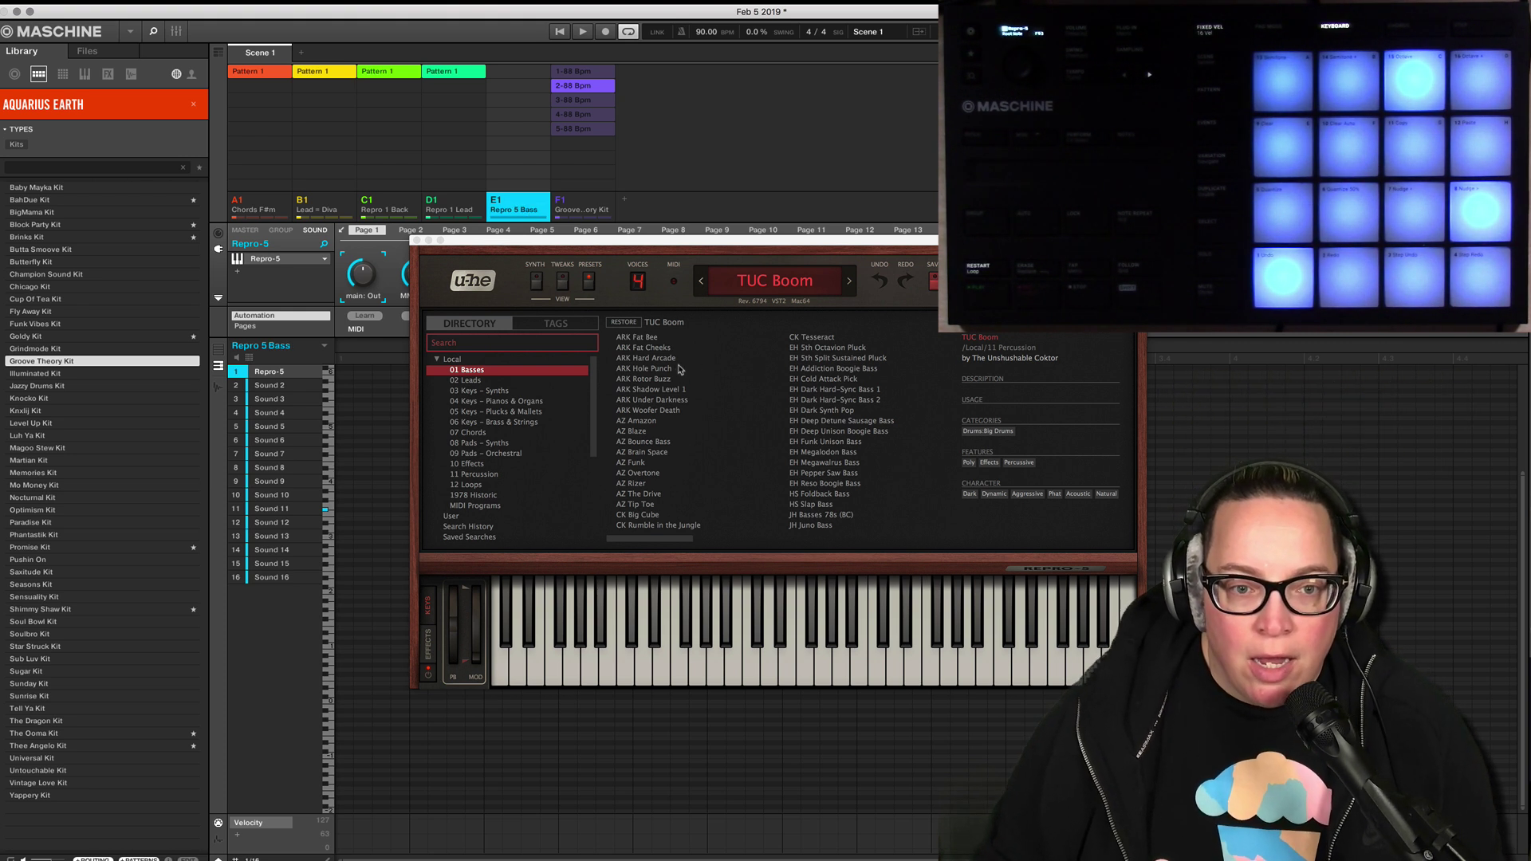
Audition the ARK bass presets in Repro-5, from ARK Fat Bee through ARK Woofer Death.
{"action": "left_click", "coordinate": [641, 338]}
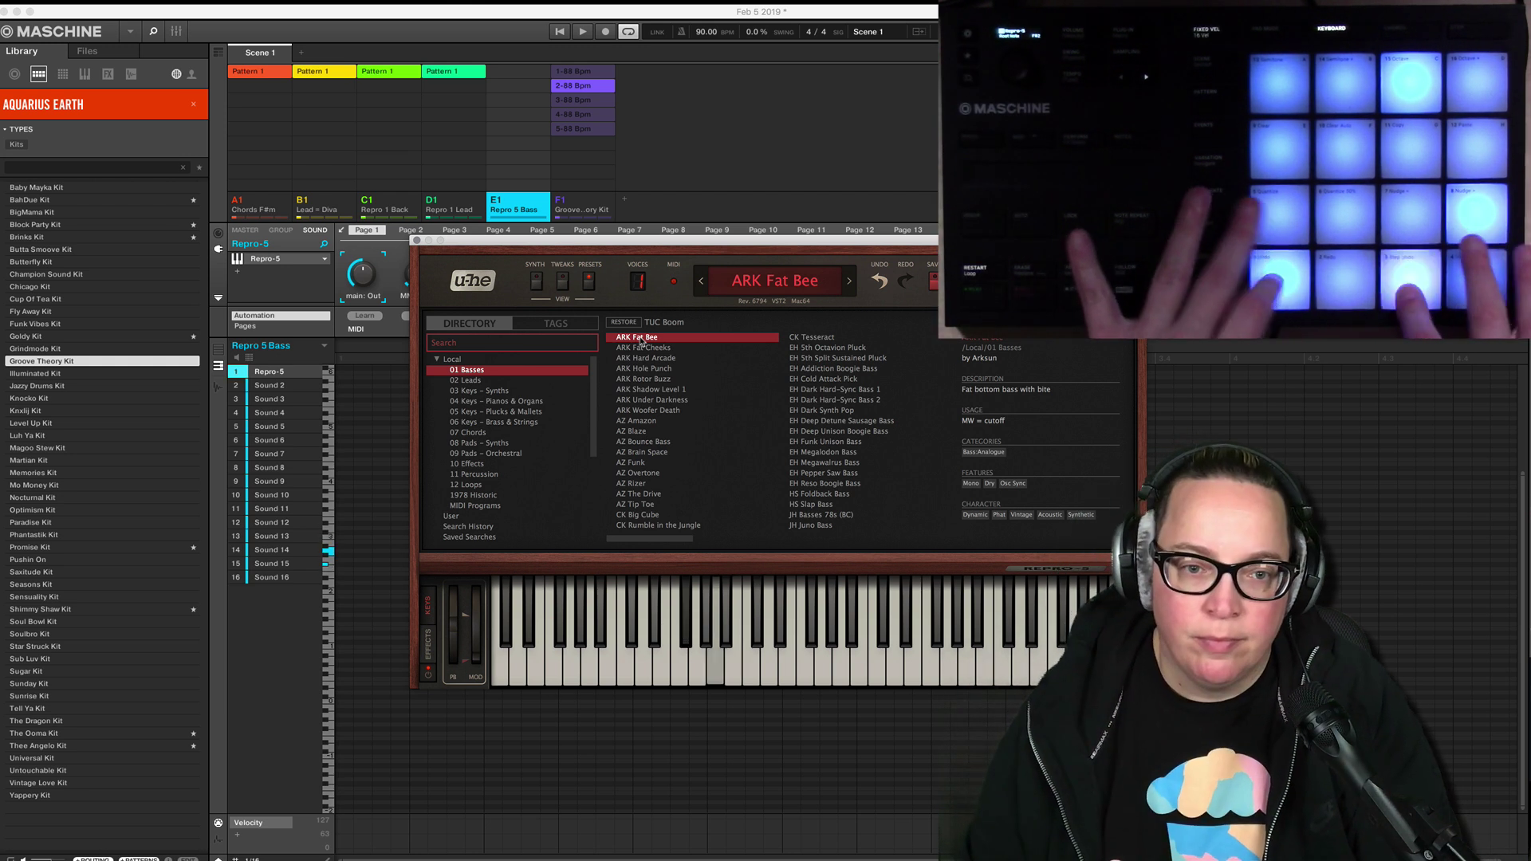
{"action": "left_click", "coordinate": [645, 348]}
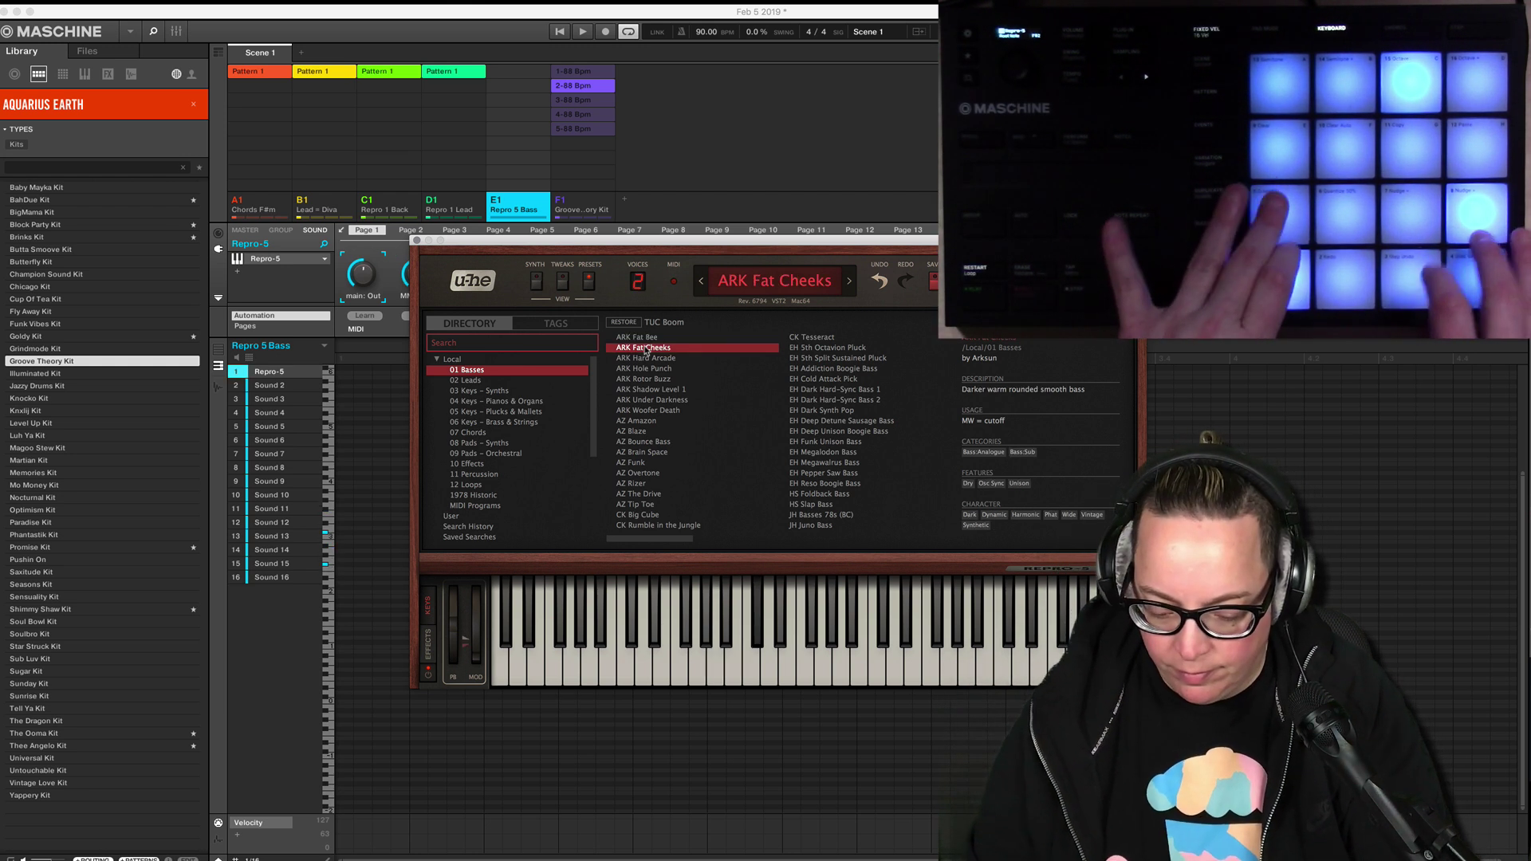
{"action": "left_click", "coordinate": [652, 361]}
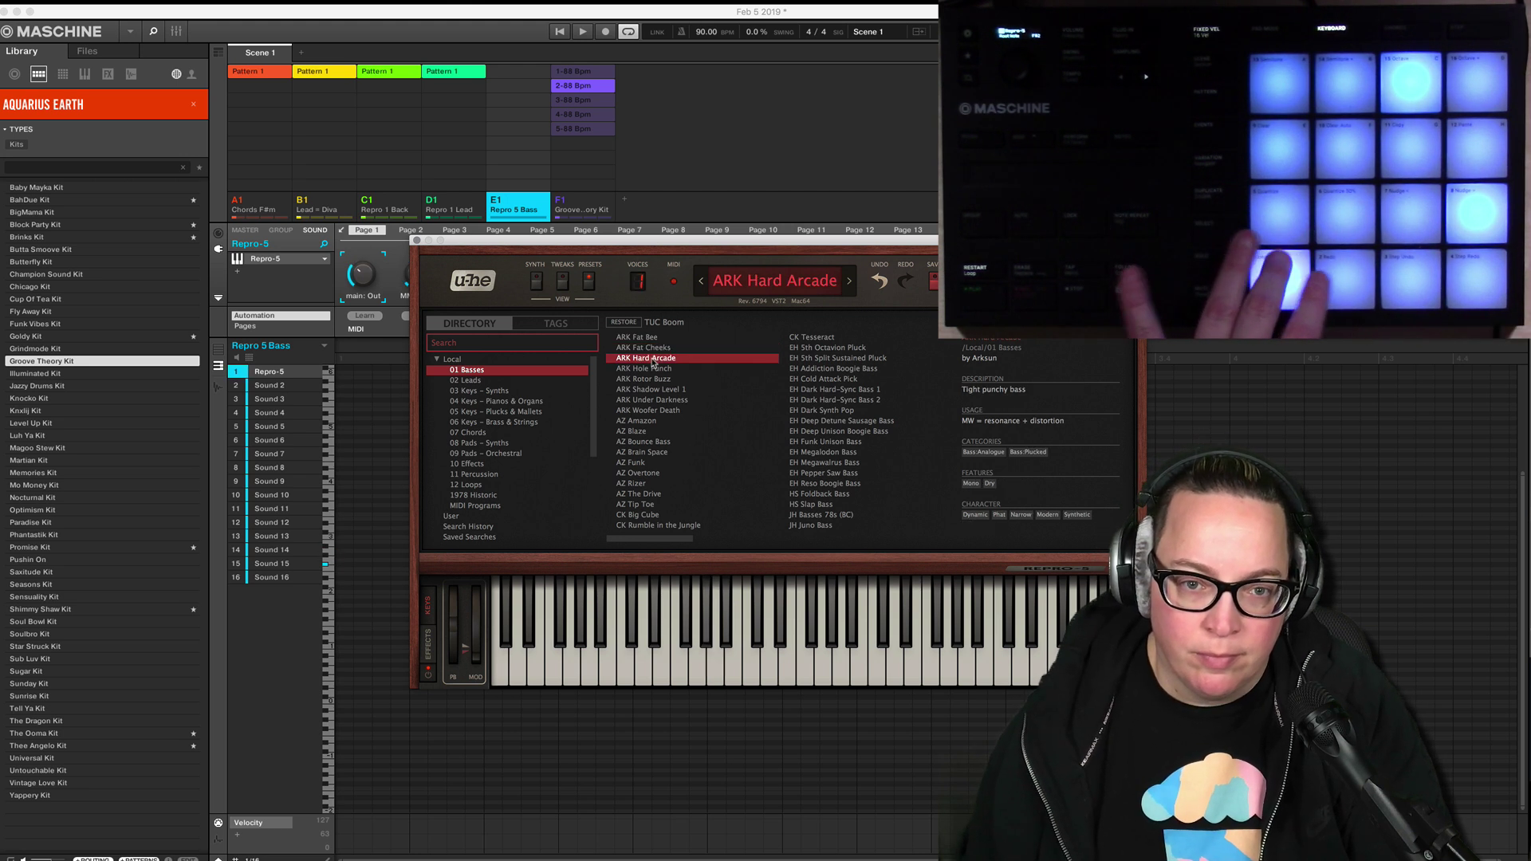
{"action": "left_click", "coordinate": [660, 369]}
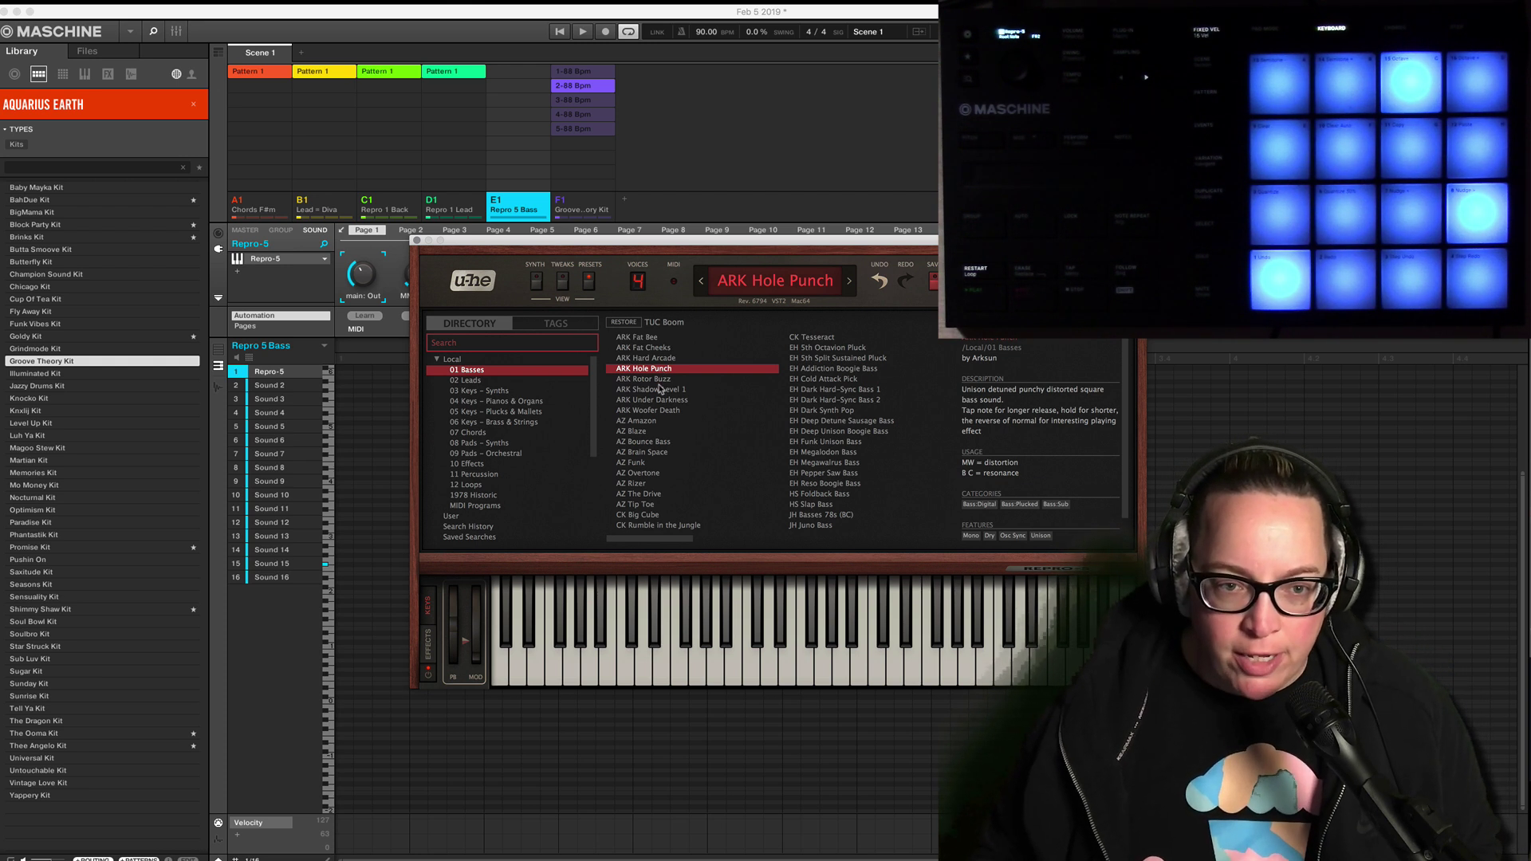
{"action": "left_click", "coordinate": [664, 380]}
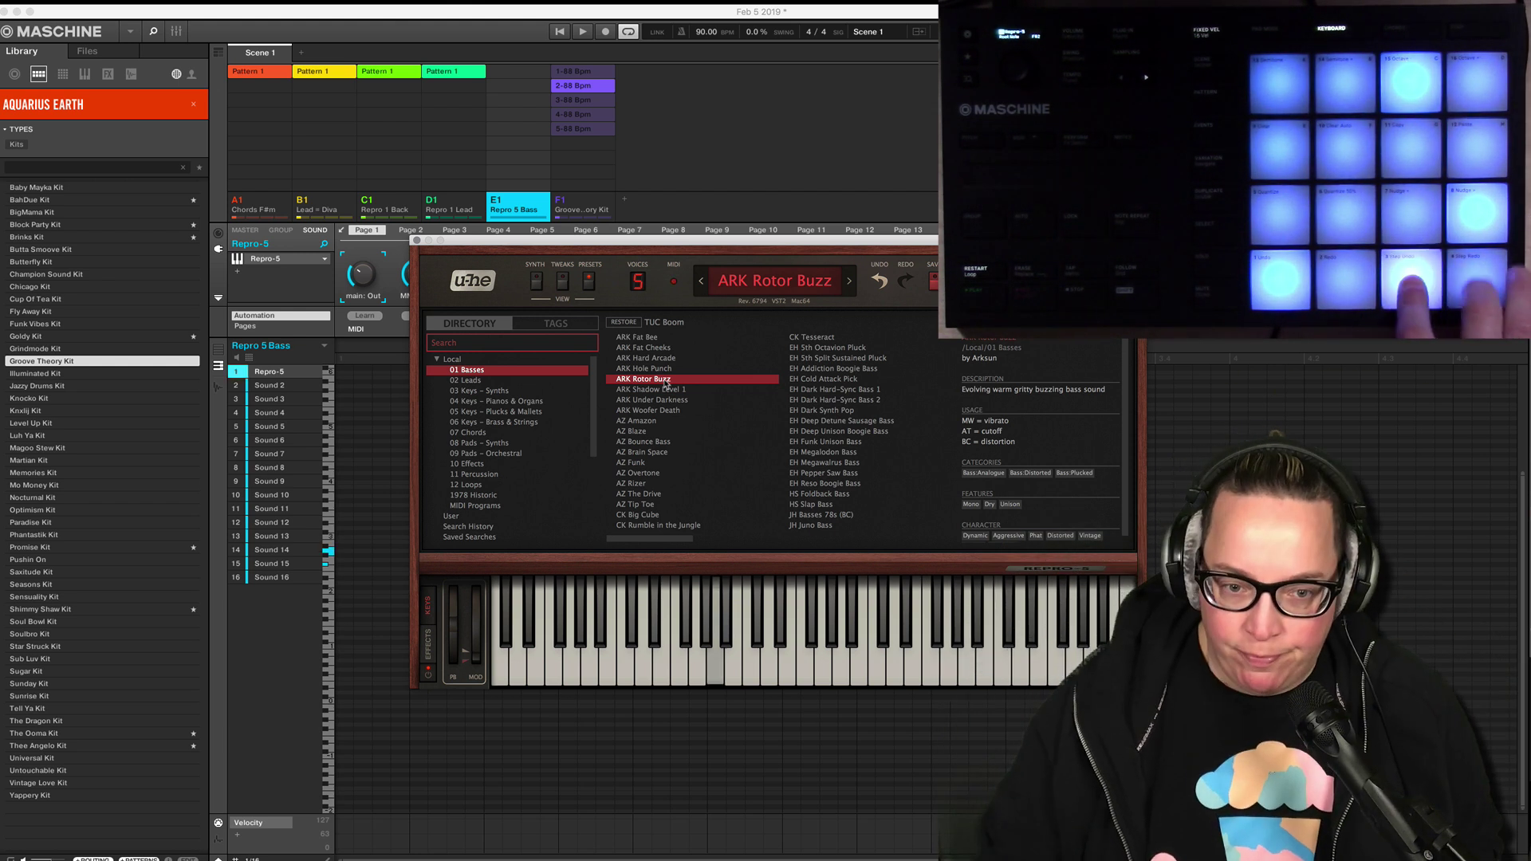
{"action": "key", "text": "Down"}
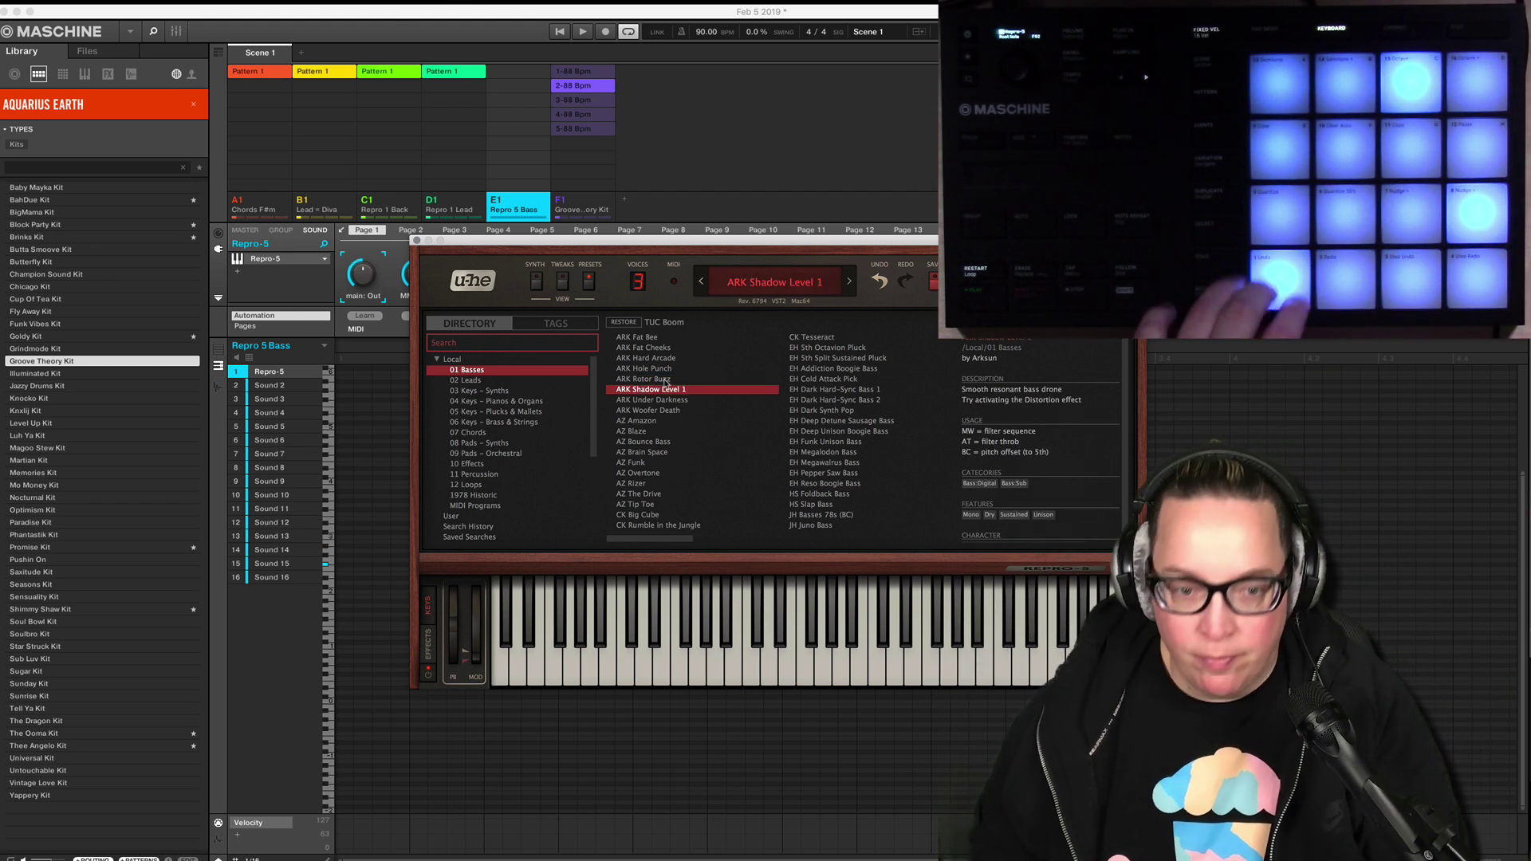
{"action": "key", "text": "Down"}
{"action": "key", "text": "Down"}
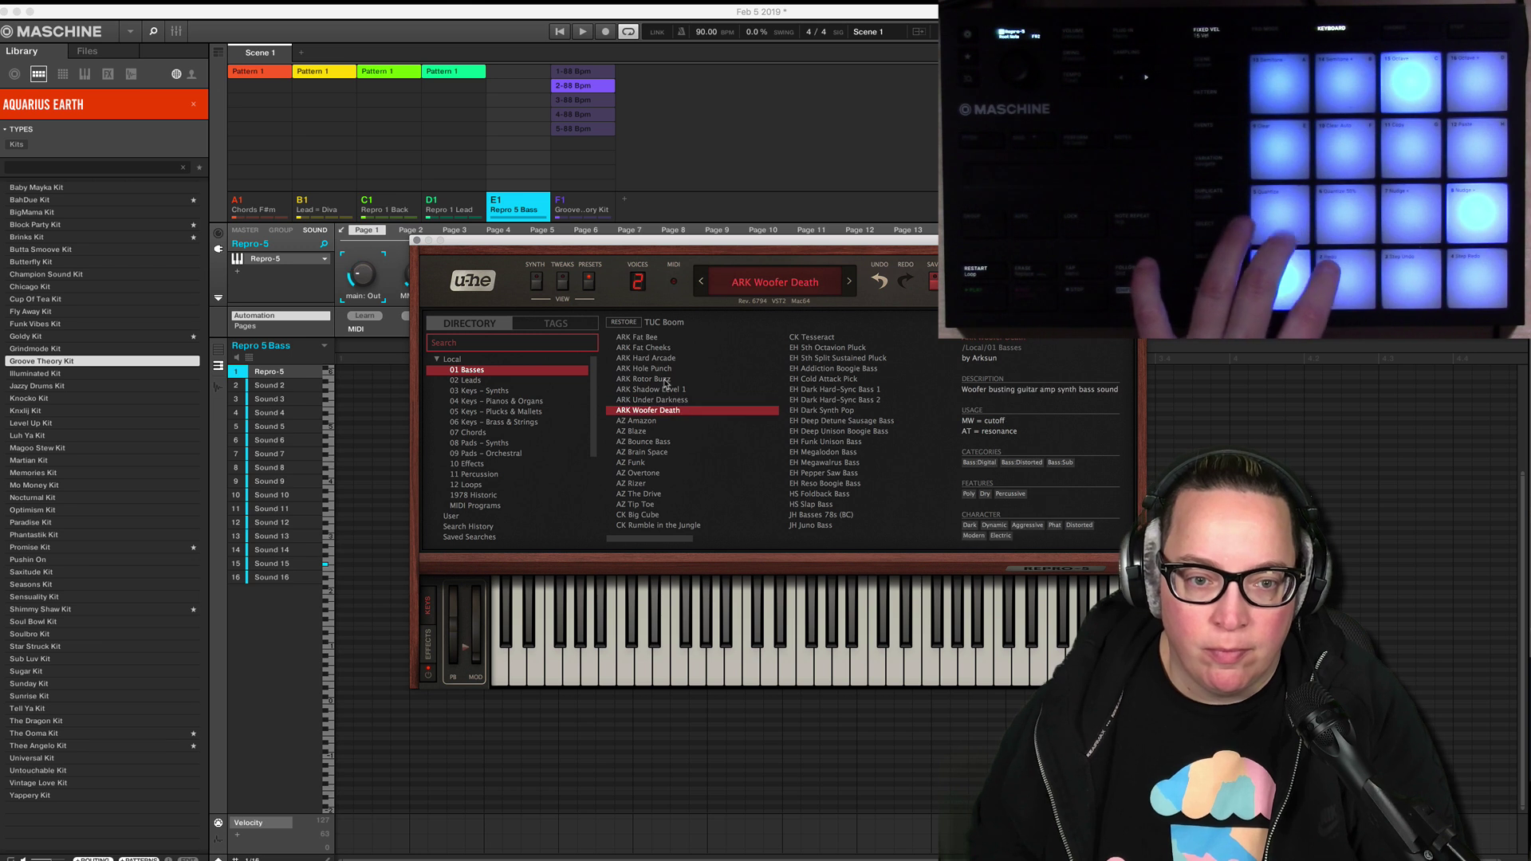
Audition the following bass presets from AZ Amazon through CK Big Cube.
{"action": "key", "text": "Down"}
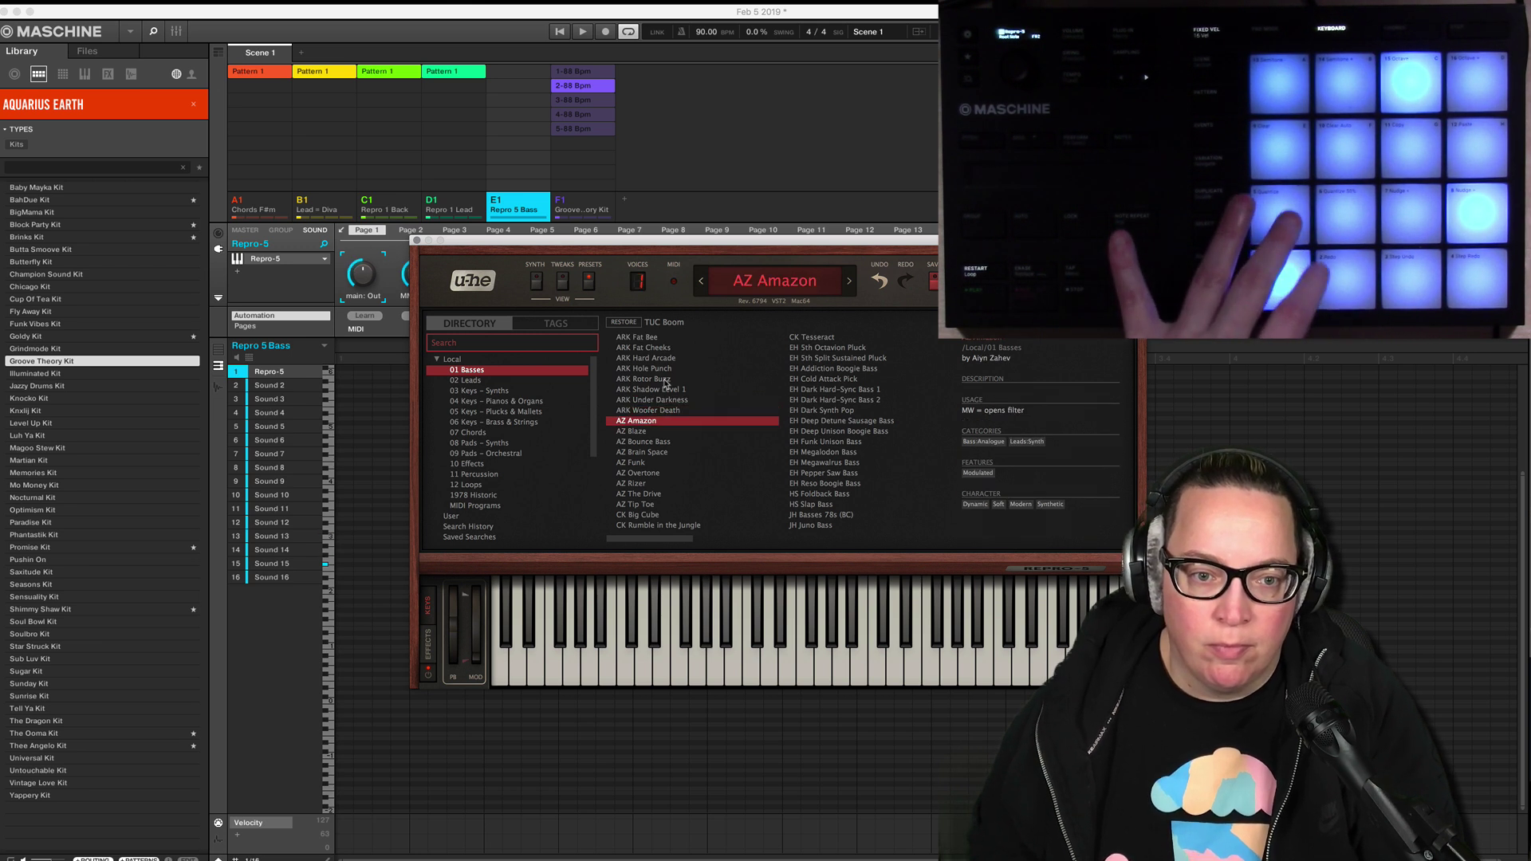
{"action": "key", "text": "Down"}
{"action": "key", "text": "Down"}
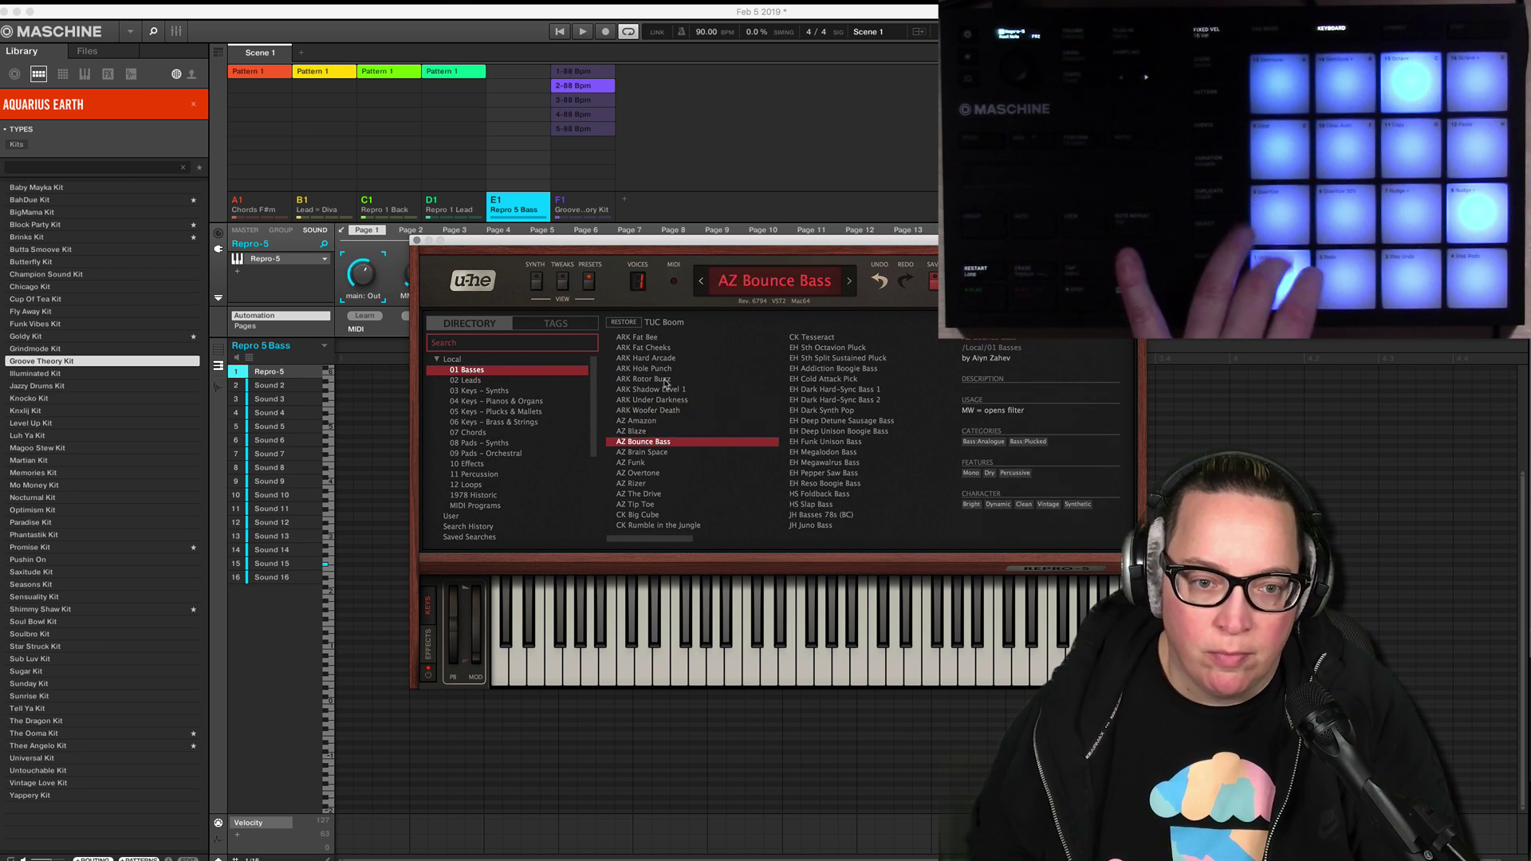
{"action": "key", "text": "Down"}
{"action": "key", "text": "Down"}
{"action": "key", "text": "Down"}
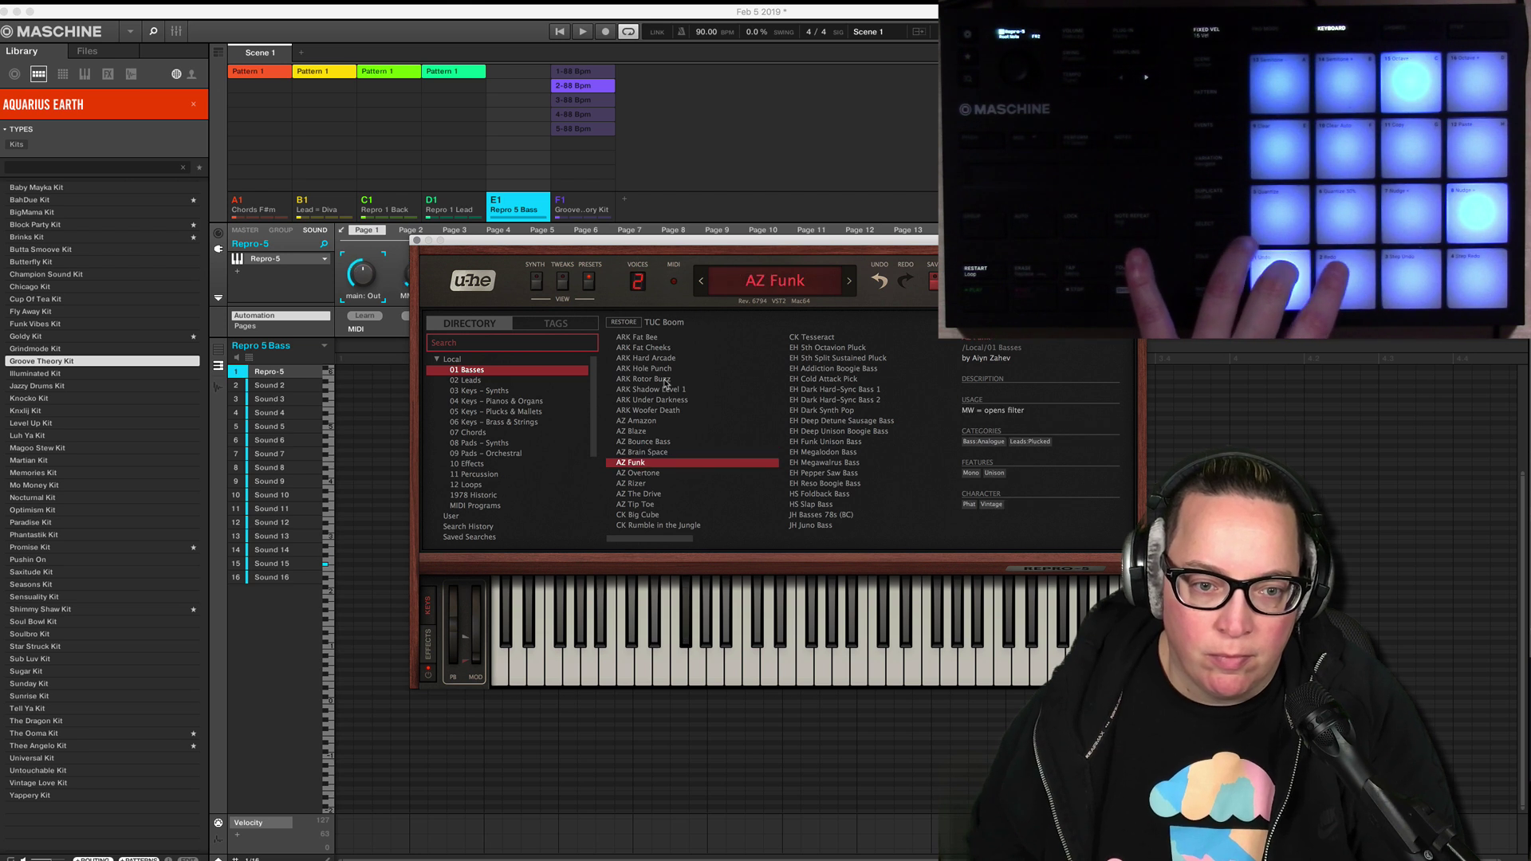
{"action": "key", "text": "Down"}
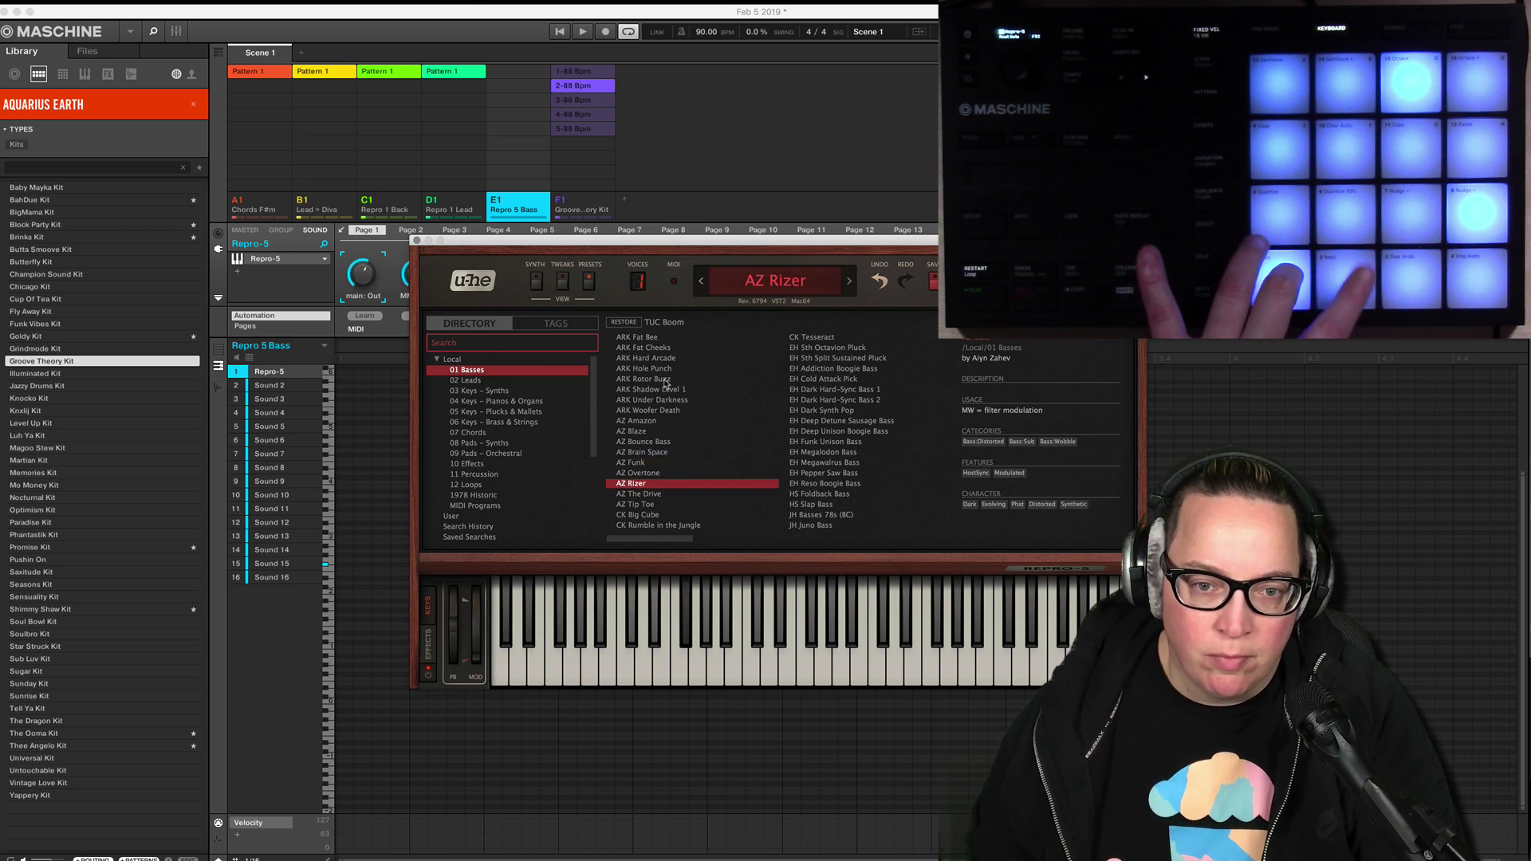
{"action": "key", "text": "Down"}
{"action": "key", "text": "Down"}
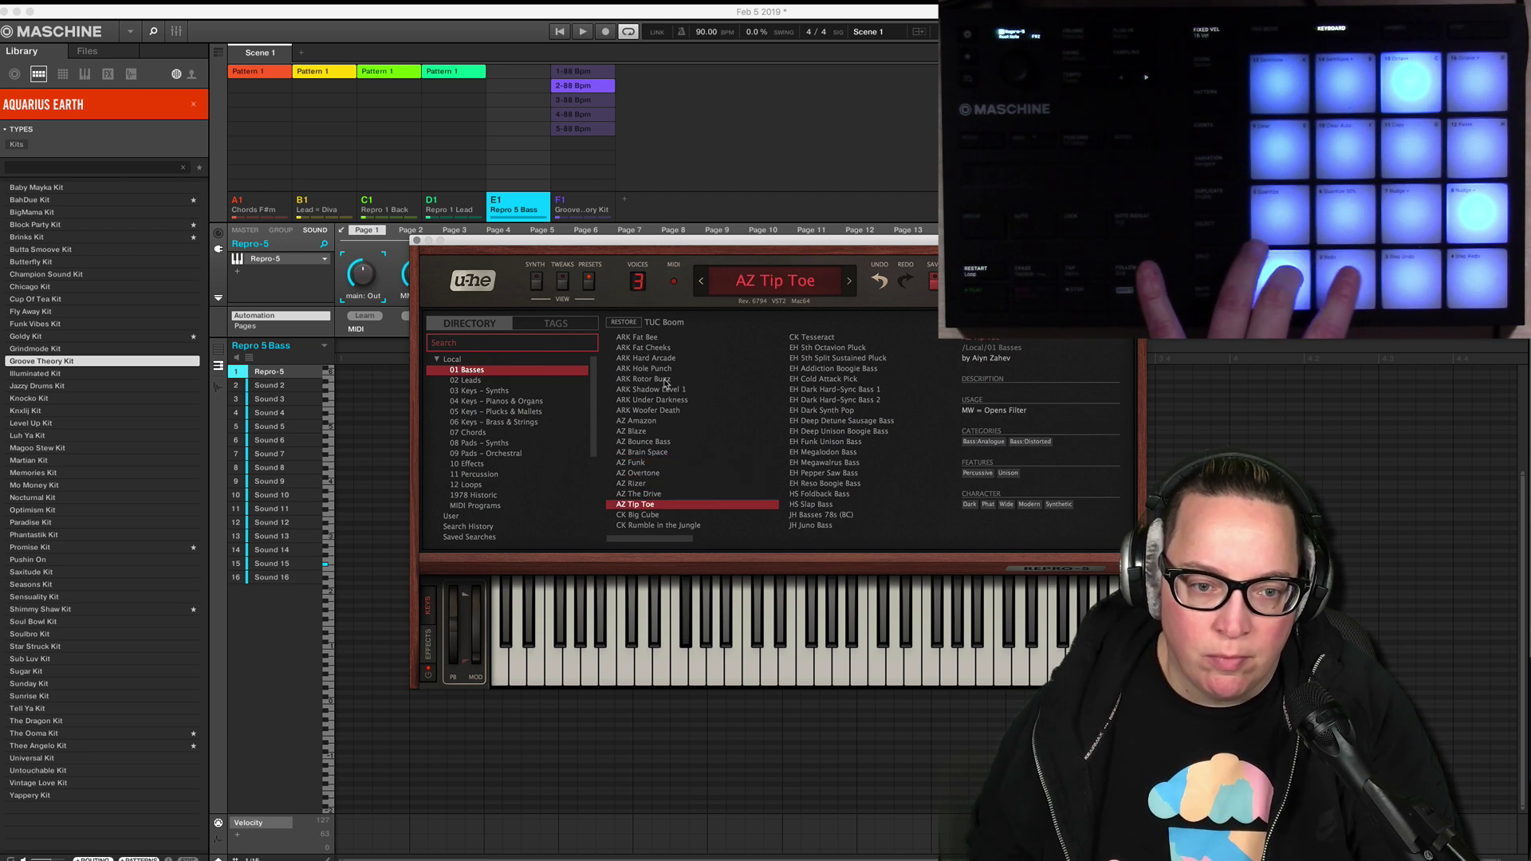
{"action": "key", "text": "Down"}
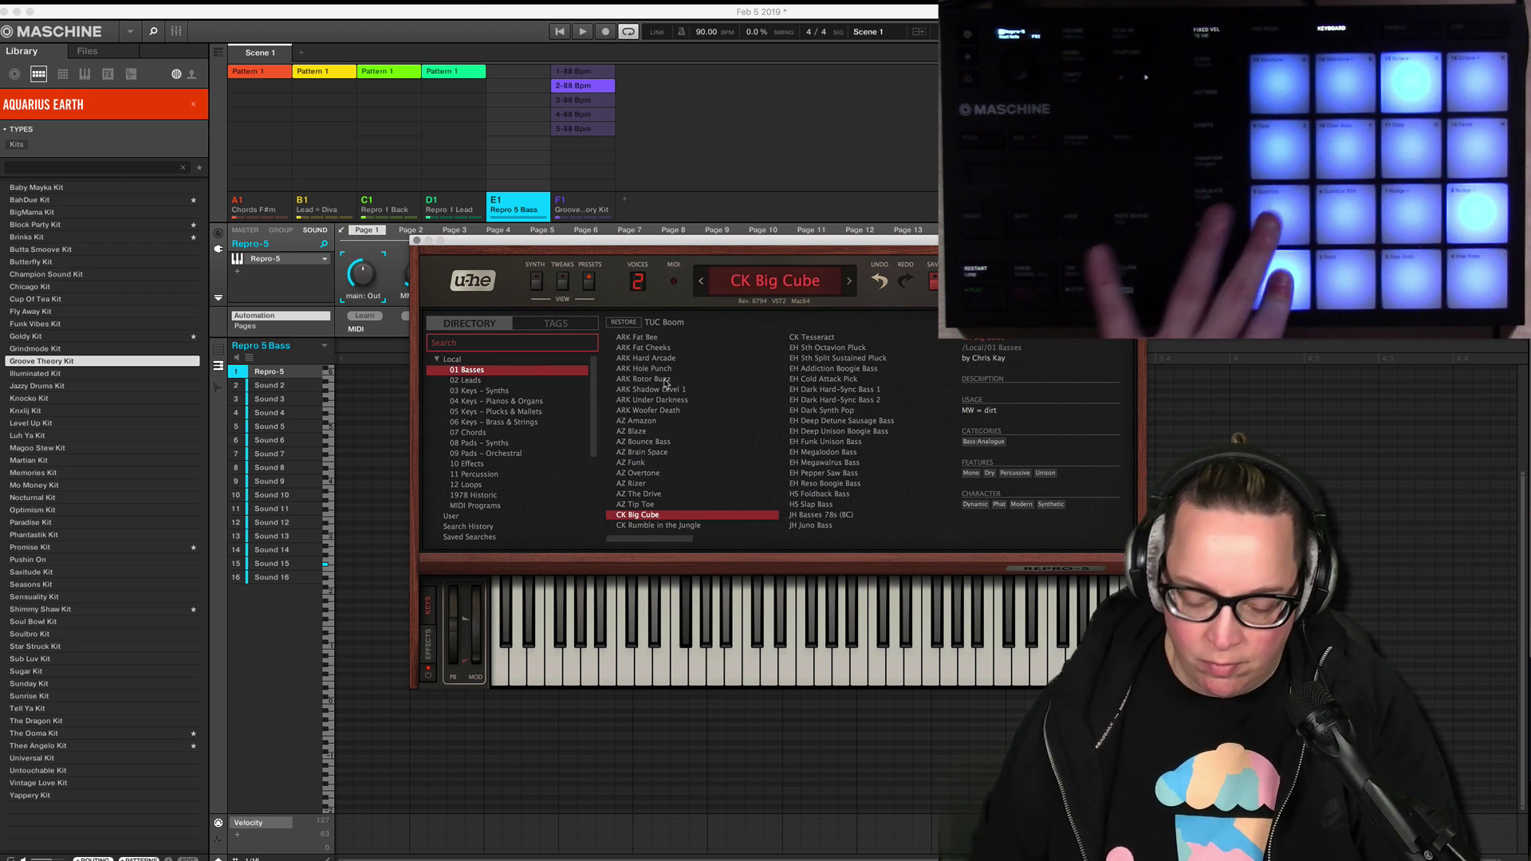
Reposition the Repro-5 window, and audition the presets from CK Rumble in the Jungle through EH Addiction Boogie Bass.
{"action": "left_click", "coordinate": [559, 33]}
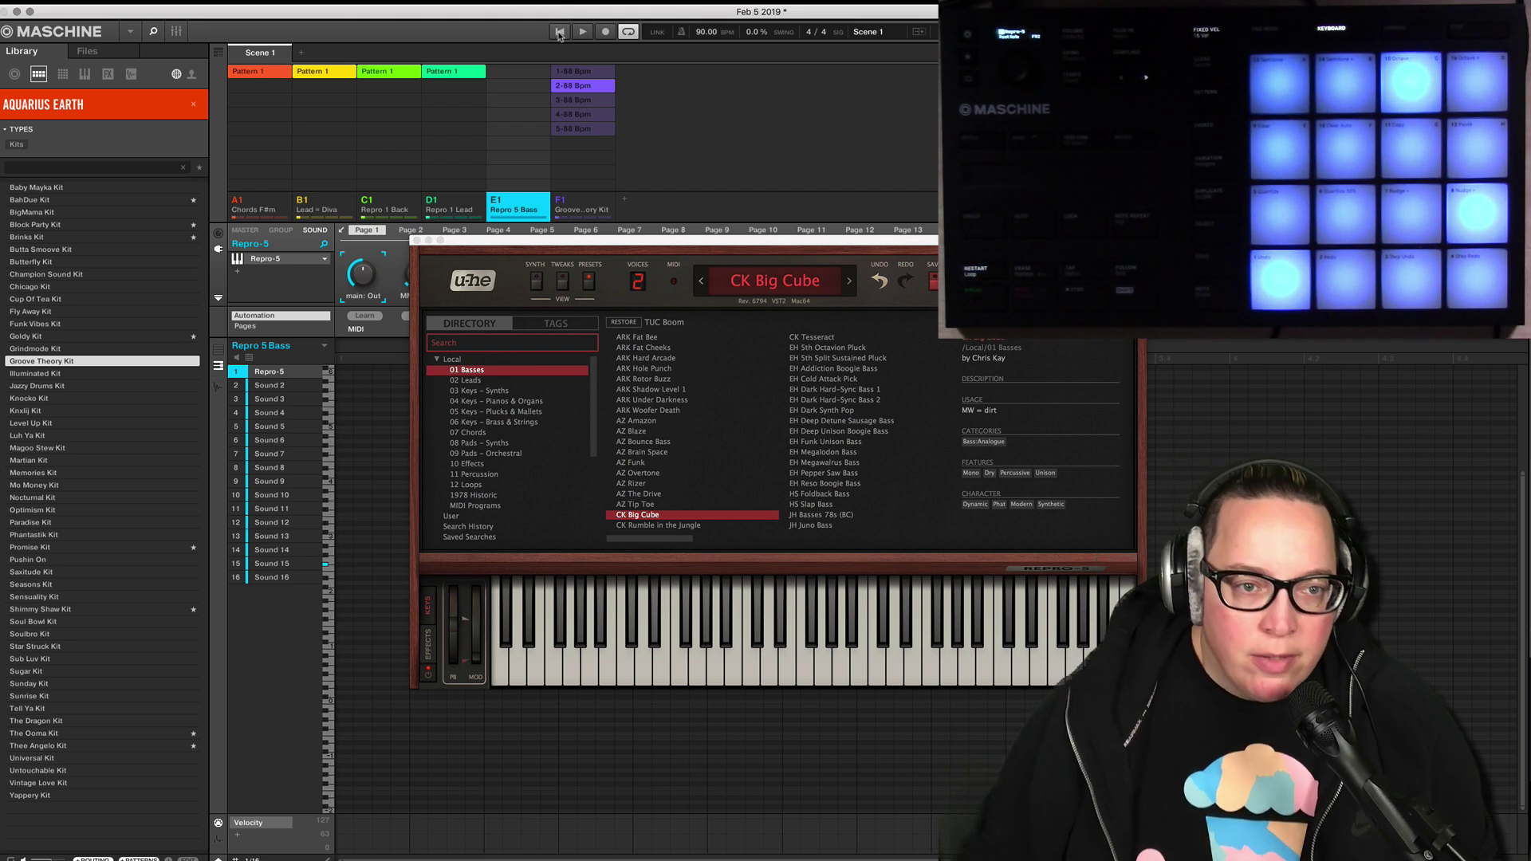
{"action": "left_click_drag", "start_coordinate": [566, 244], "coordinate": [714, 294]}
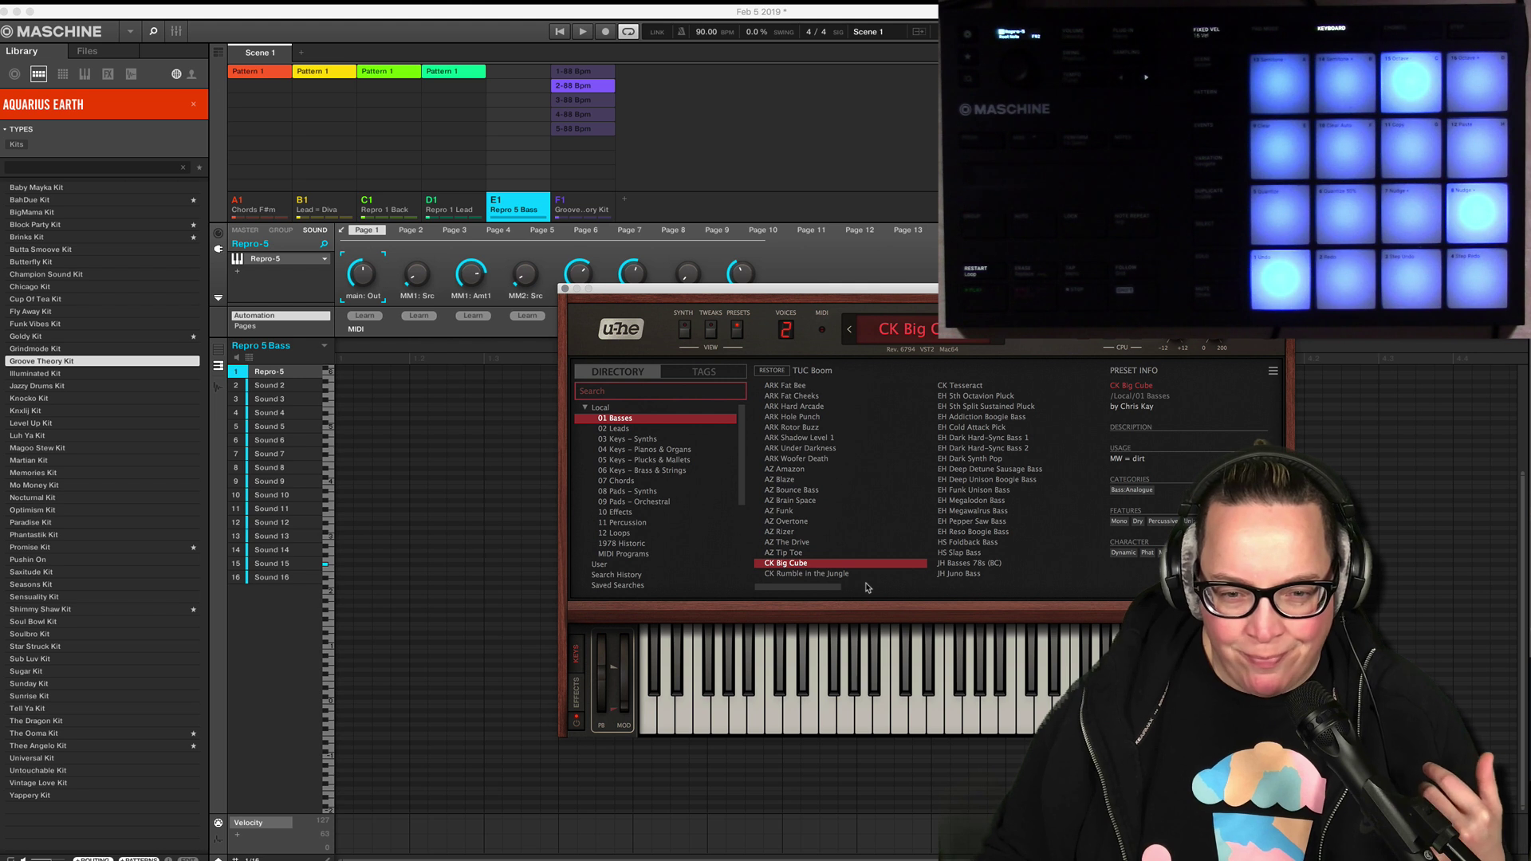
{"action": "left_click", "coordinate": [842, 576]}
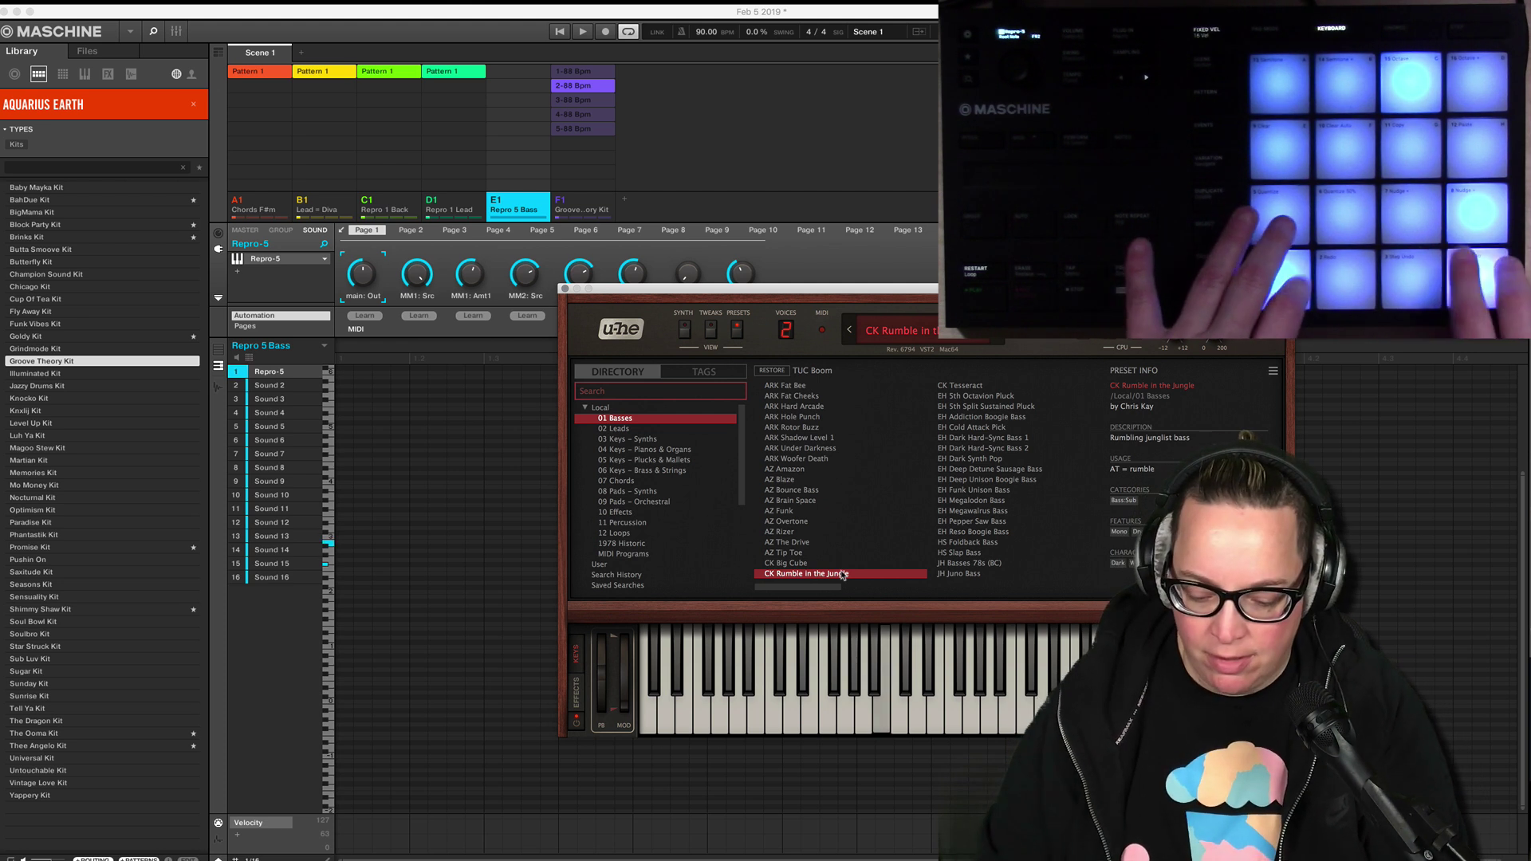
{"action": "left_click", "coordinate": [985, 388]}
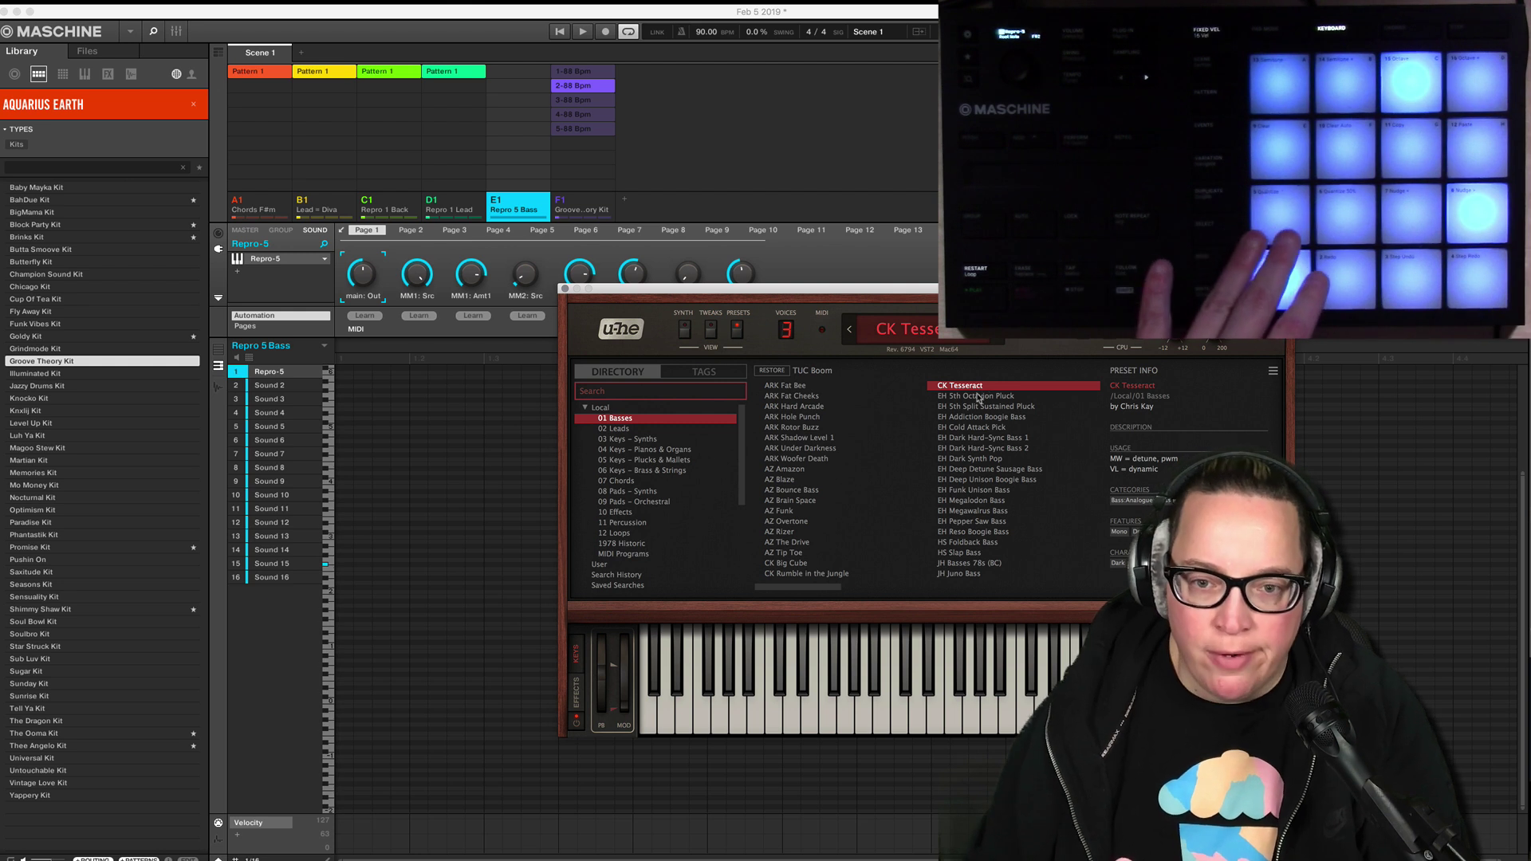
{"action": "left_click", "coordinate": [973, 397]}
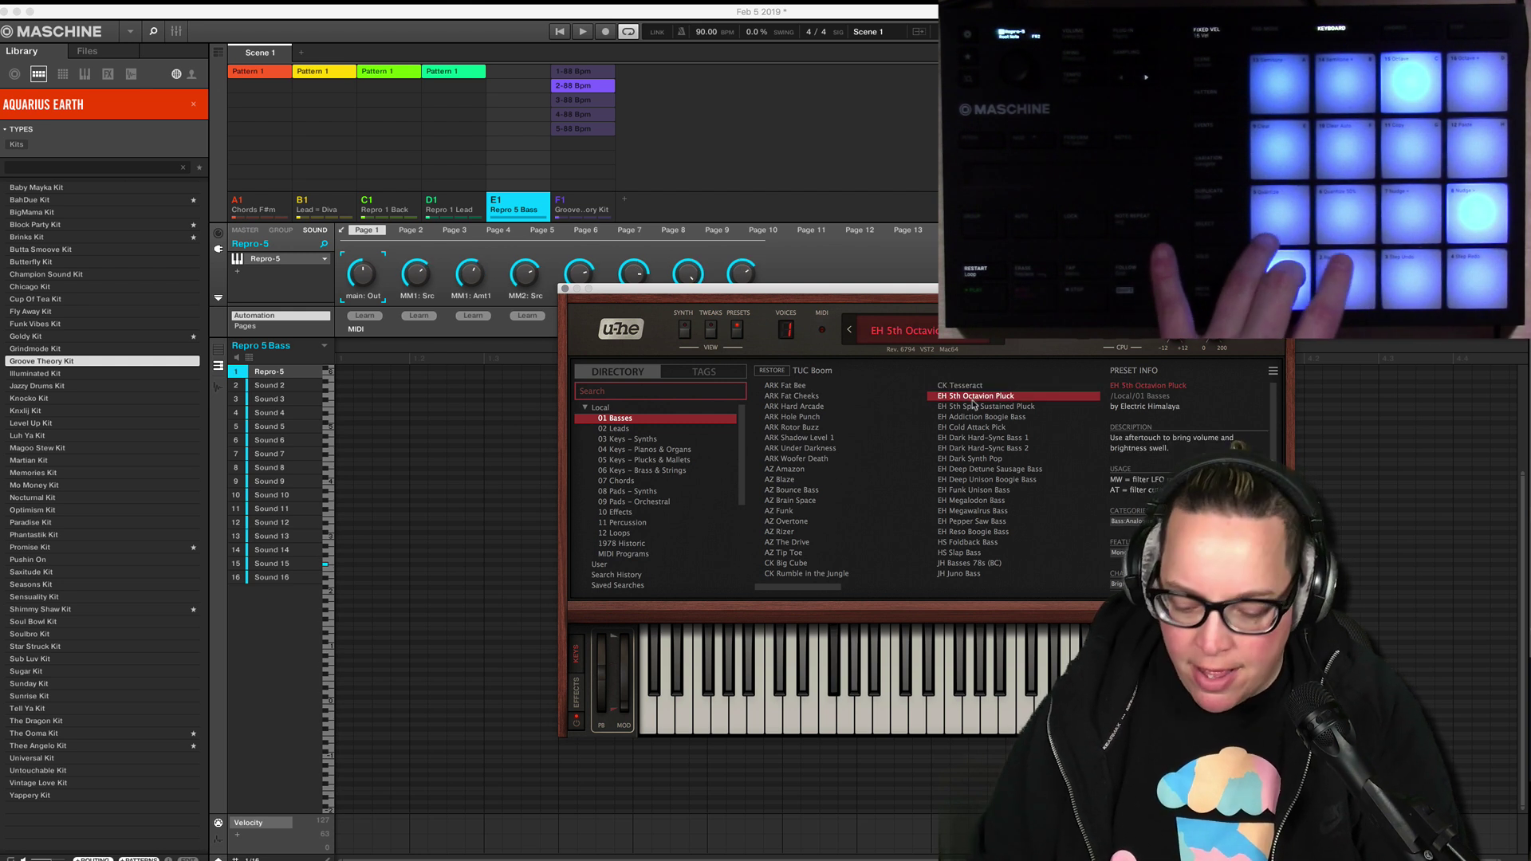
{"action": "left_click", "coordinate": [974, 406]}
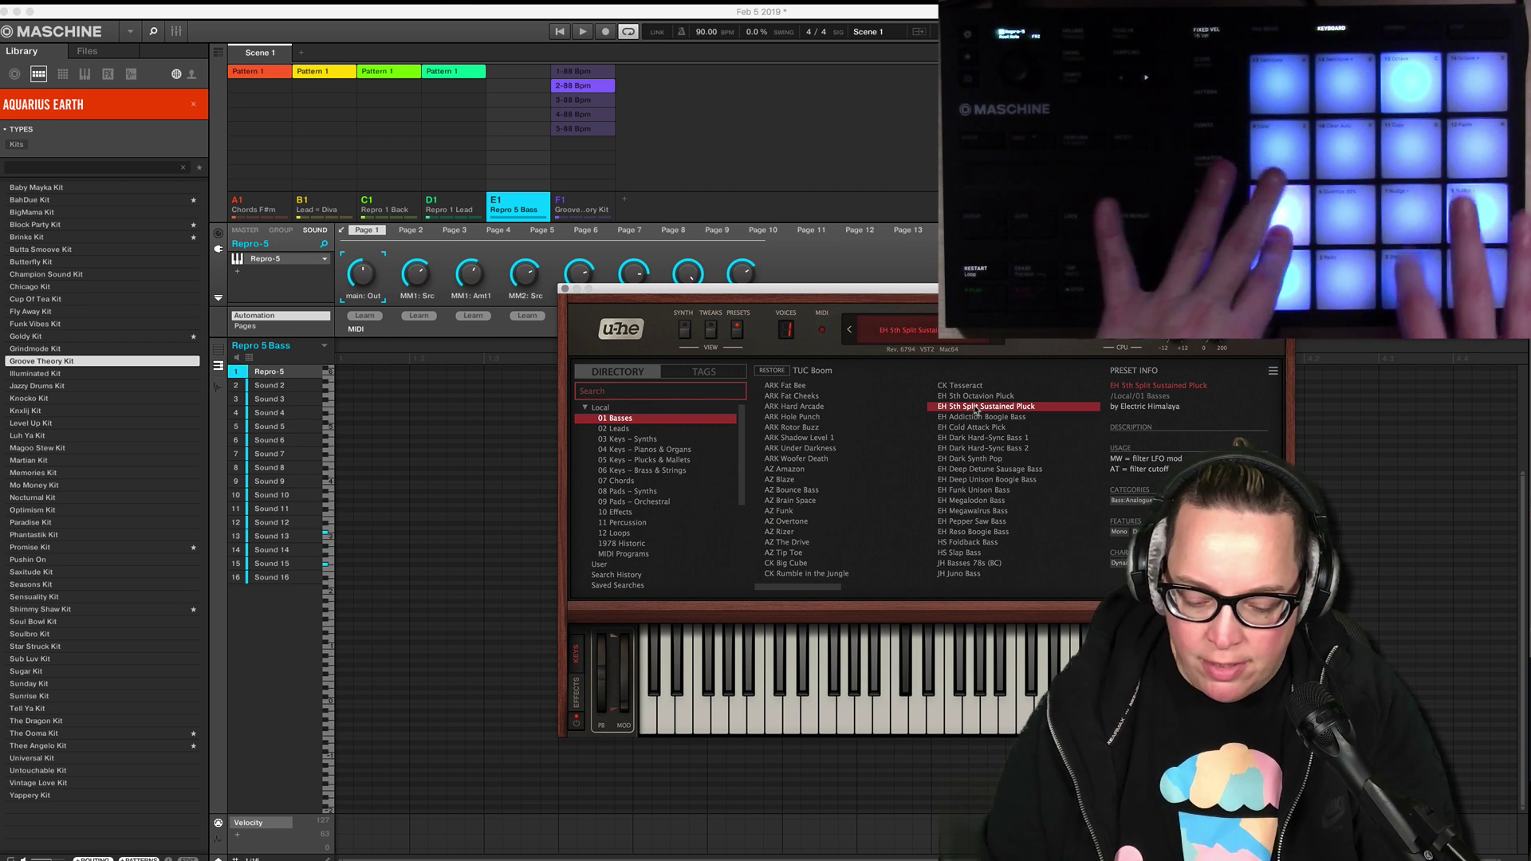
{"action": "left_click", "coordinate": [975, 417]}
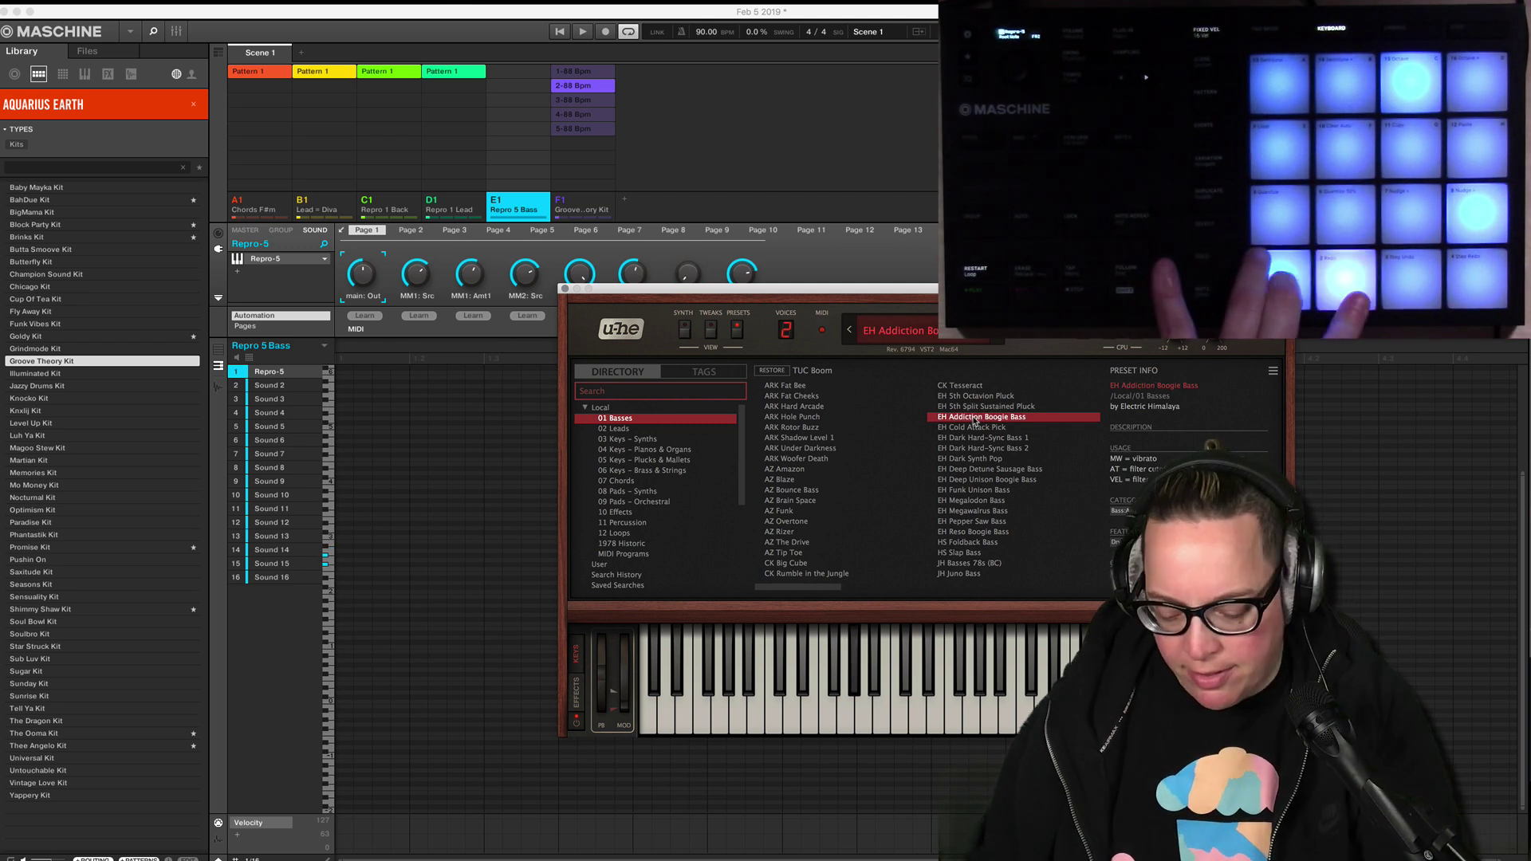
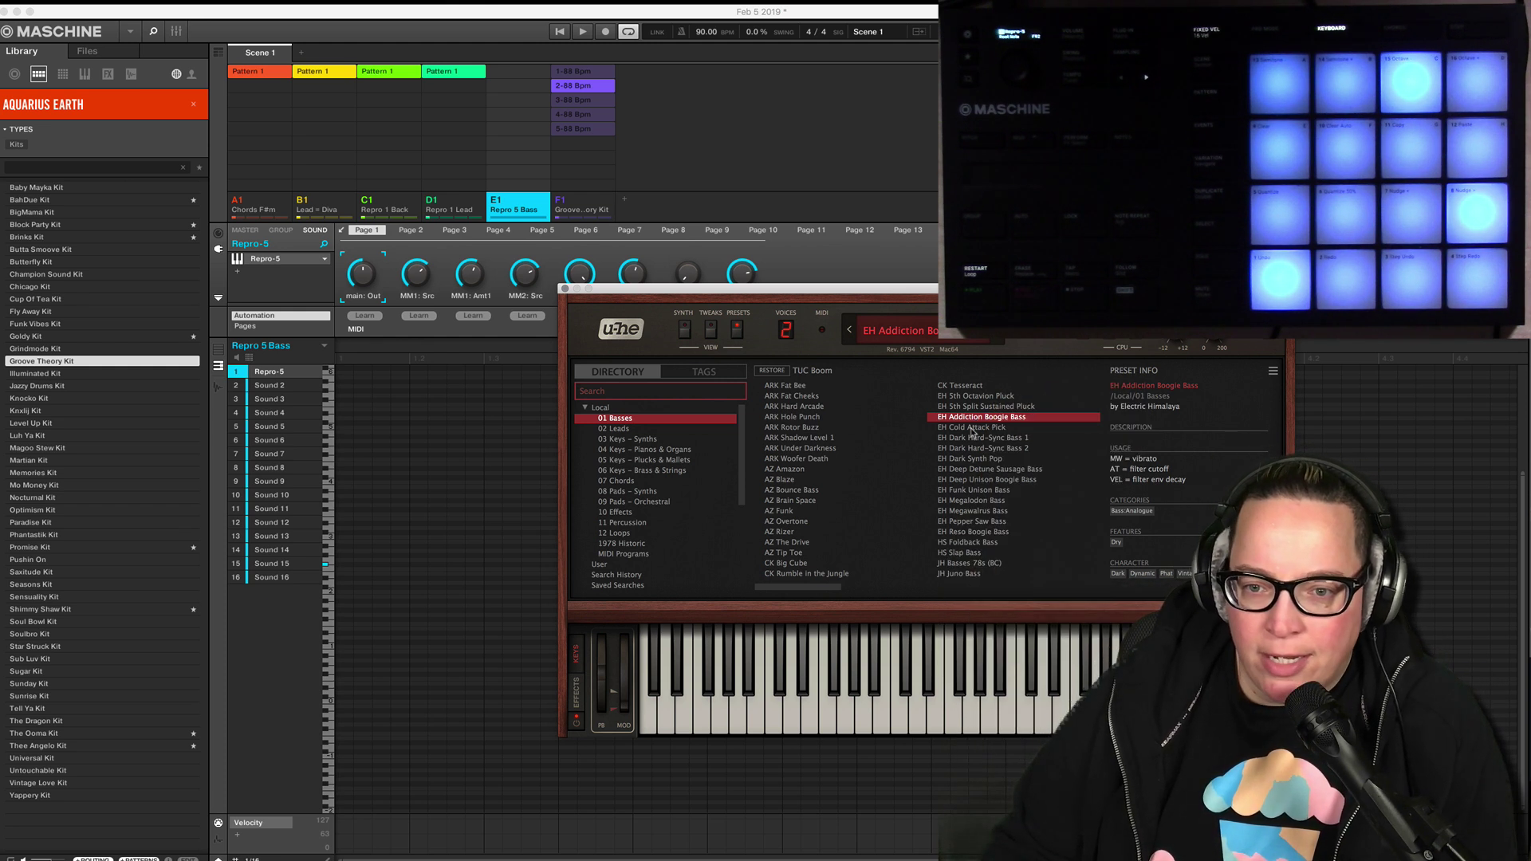
Compare EH Cold Attack Pick, return to EH Addiction Boogie Bass, and try it against a short playback.
{"action": "left_click", "coordinate": [971, 429]}
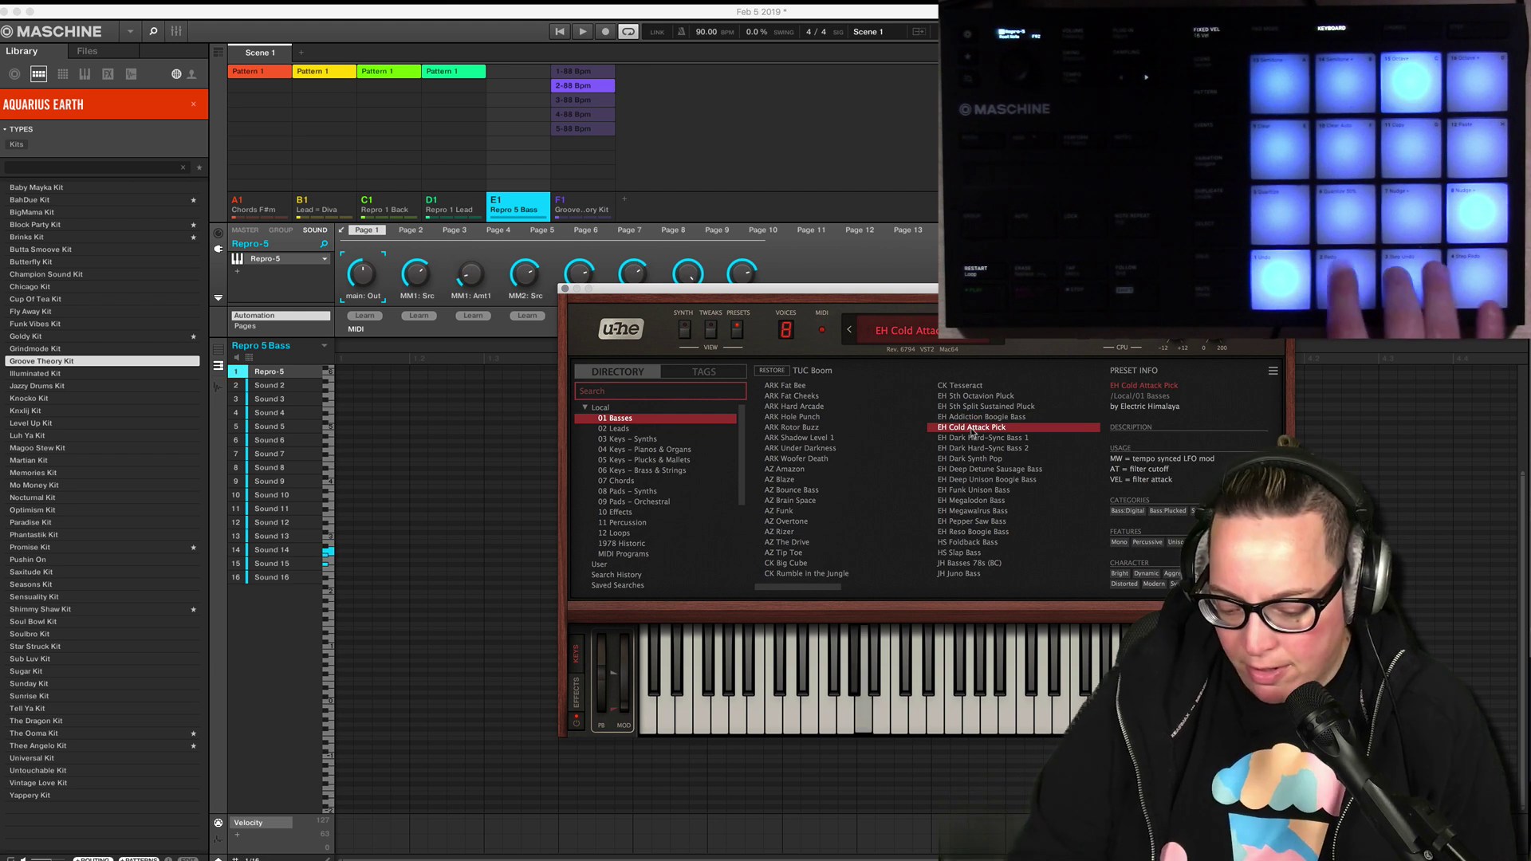
{"action": "key", "text": "Up"}
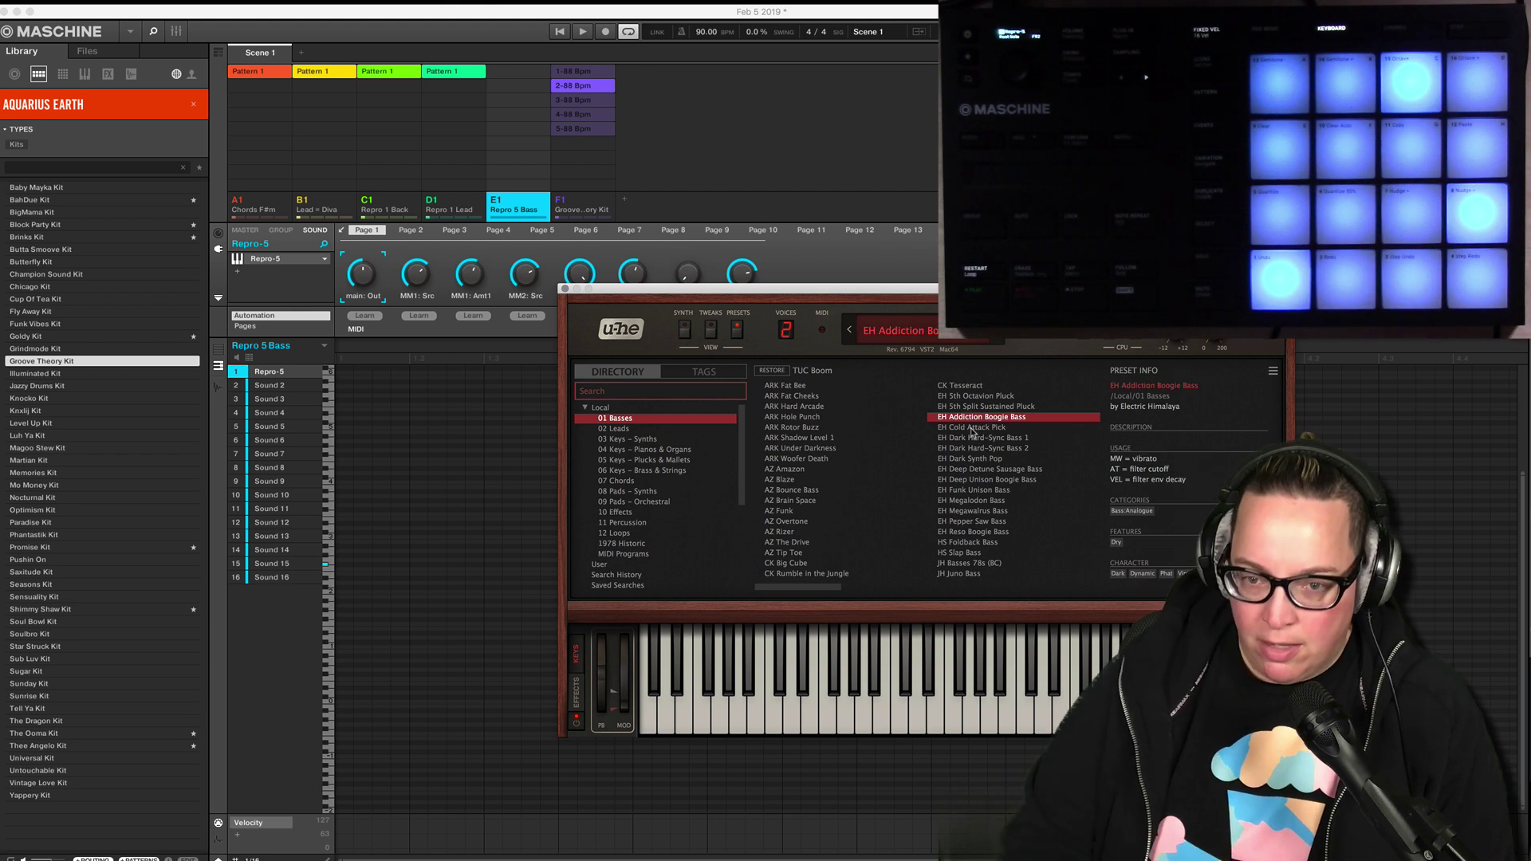
{"action": "left_click", "coordinate": [575, 36]}
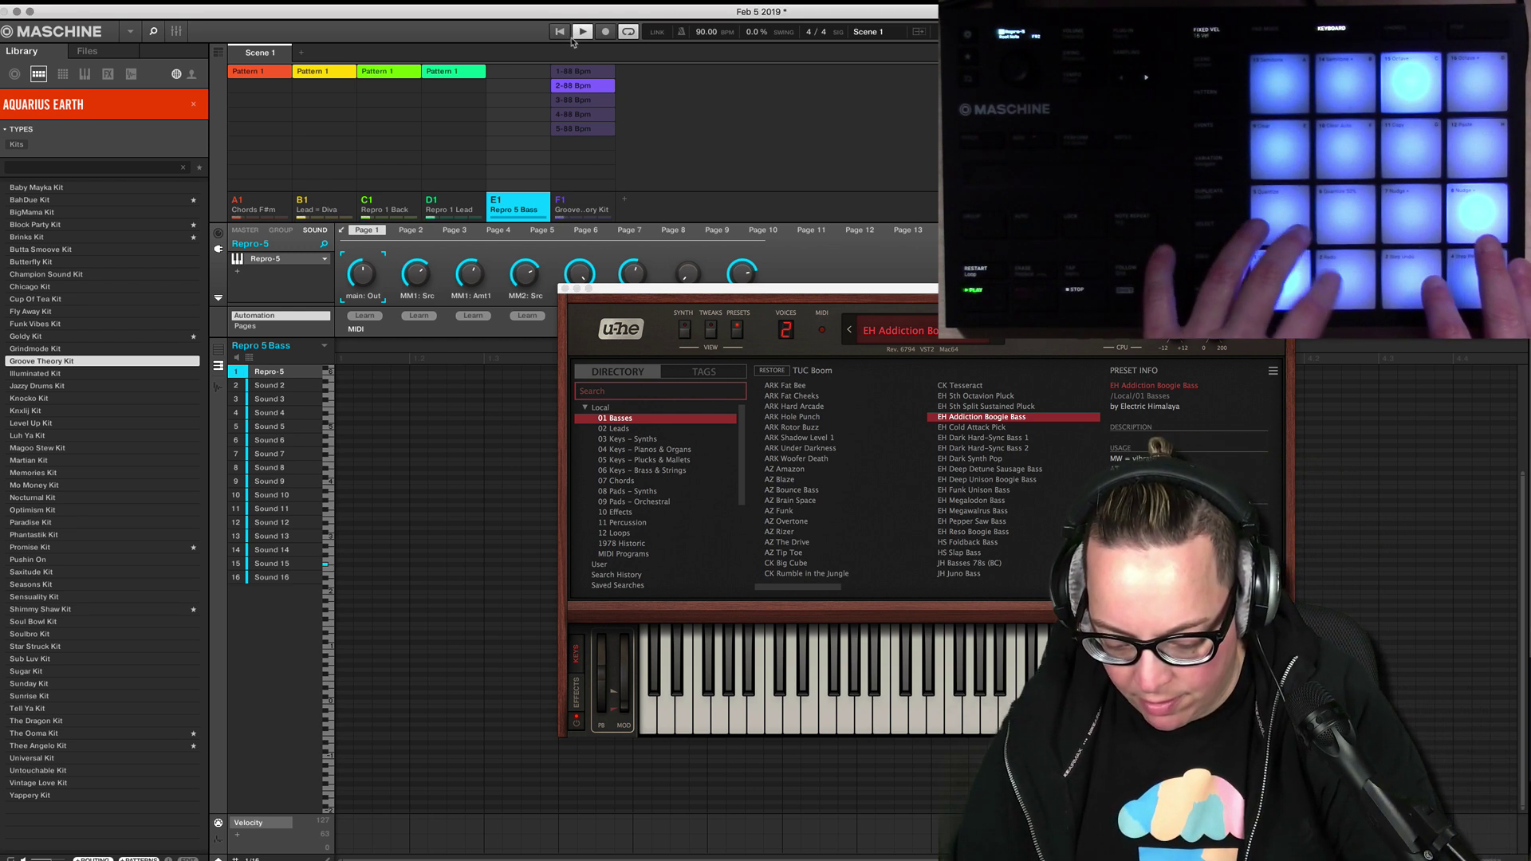
{"action": "left_click", "coordinate": [575, 36]}
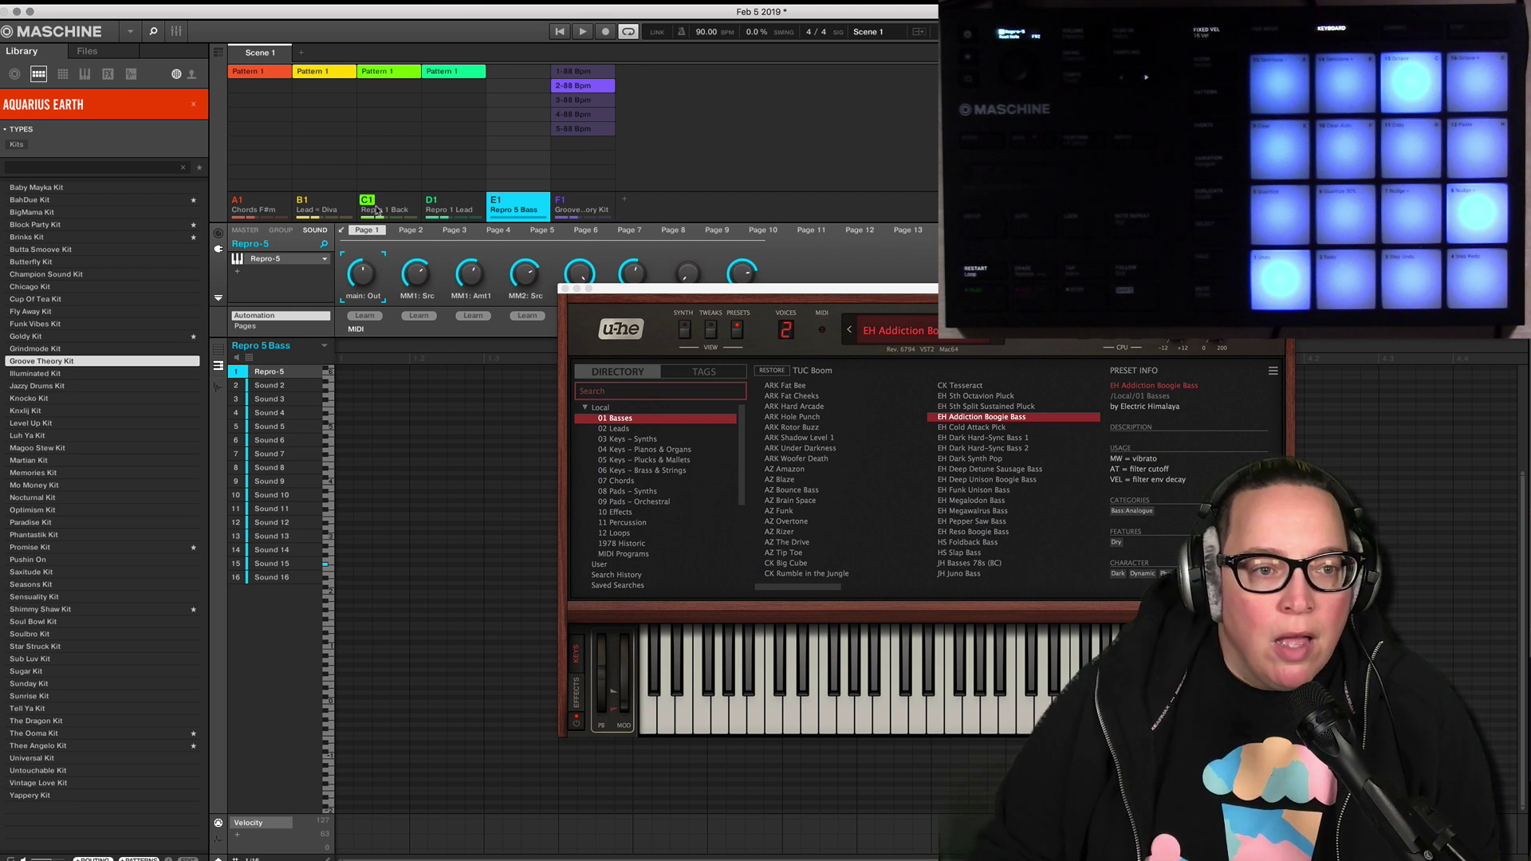
Compare the note patterns of the Chords F#m, Lead, Repro 1 Back and Repro 1 Lead groups.
{"action": "left_click", "coordinate": [304, 202]}
{"action": "left_click", "coordinate": [263, 206]}
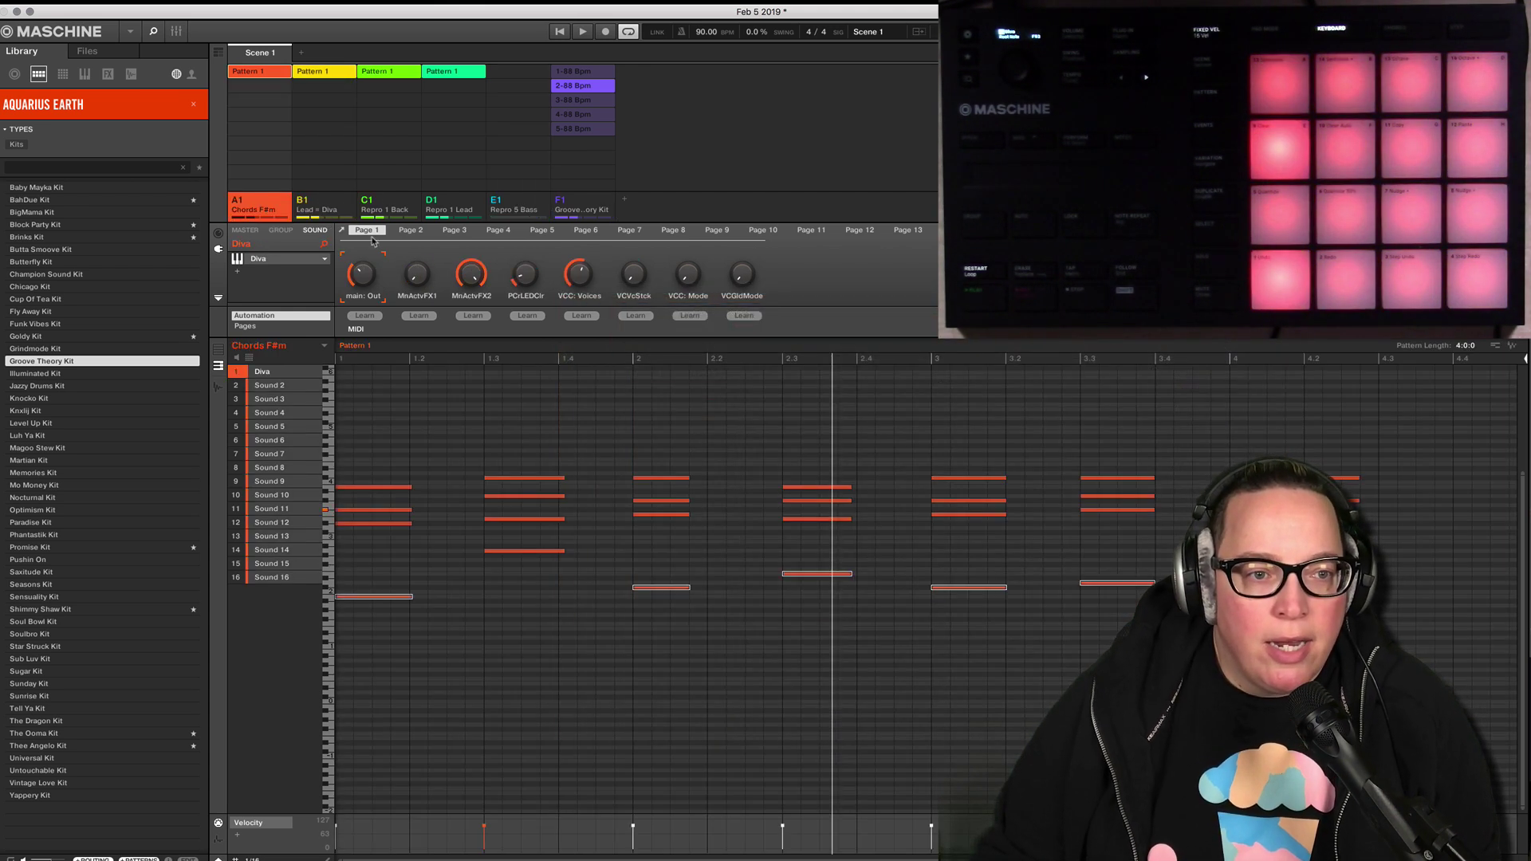
{"action": "left_click", "coordinate": [350, 208]}
{"action": "left_click", "coordinate": [391, 207]}
{"action": "left_click", "coordinate": [449, 210]}
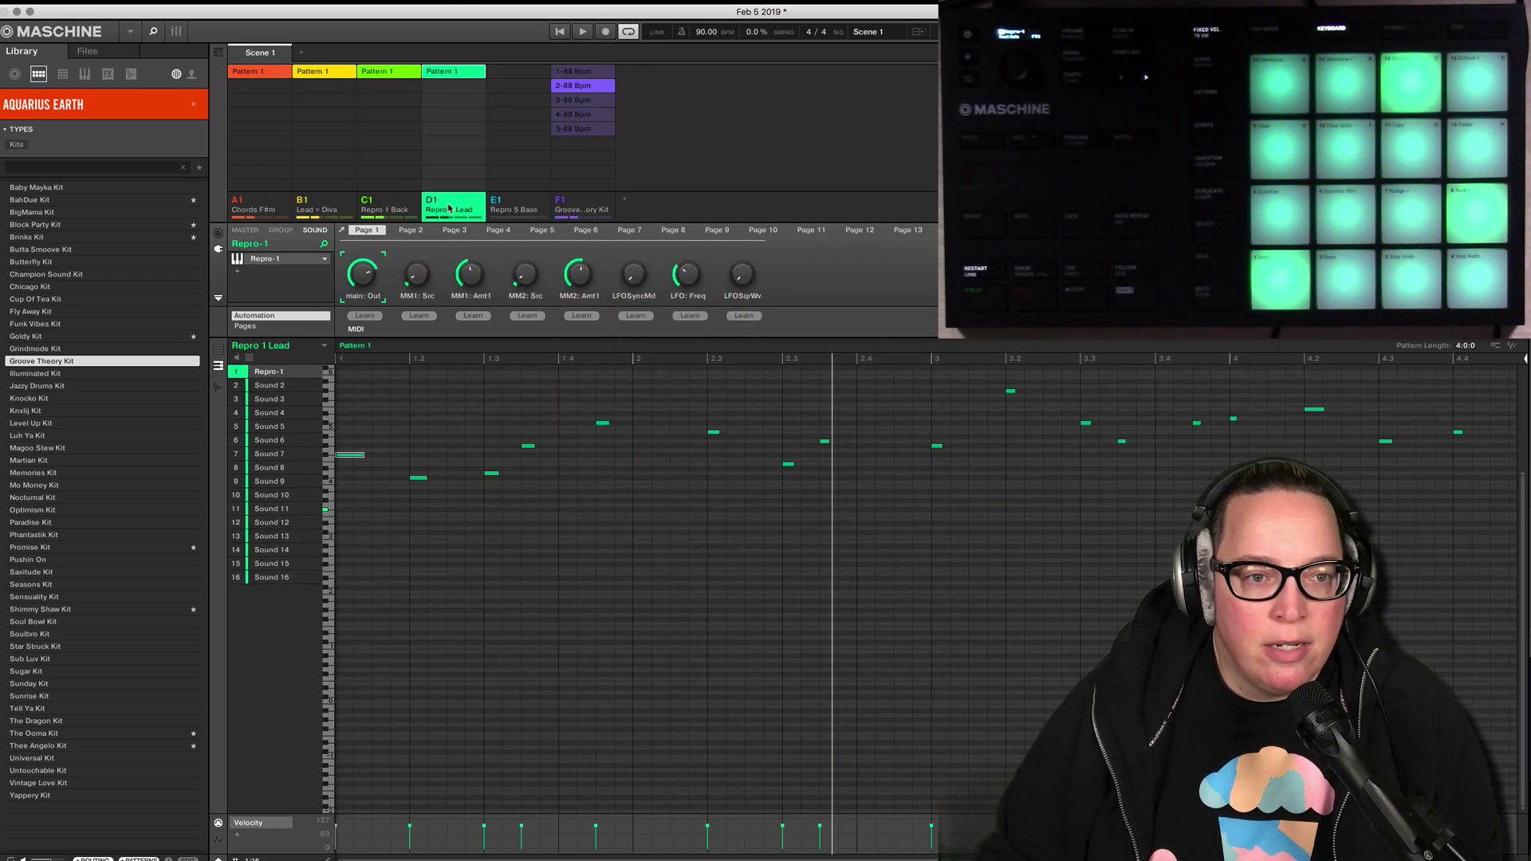
{"action": "left_click", "coordinate": [399, 208]}
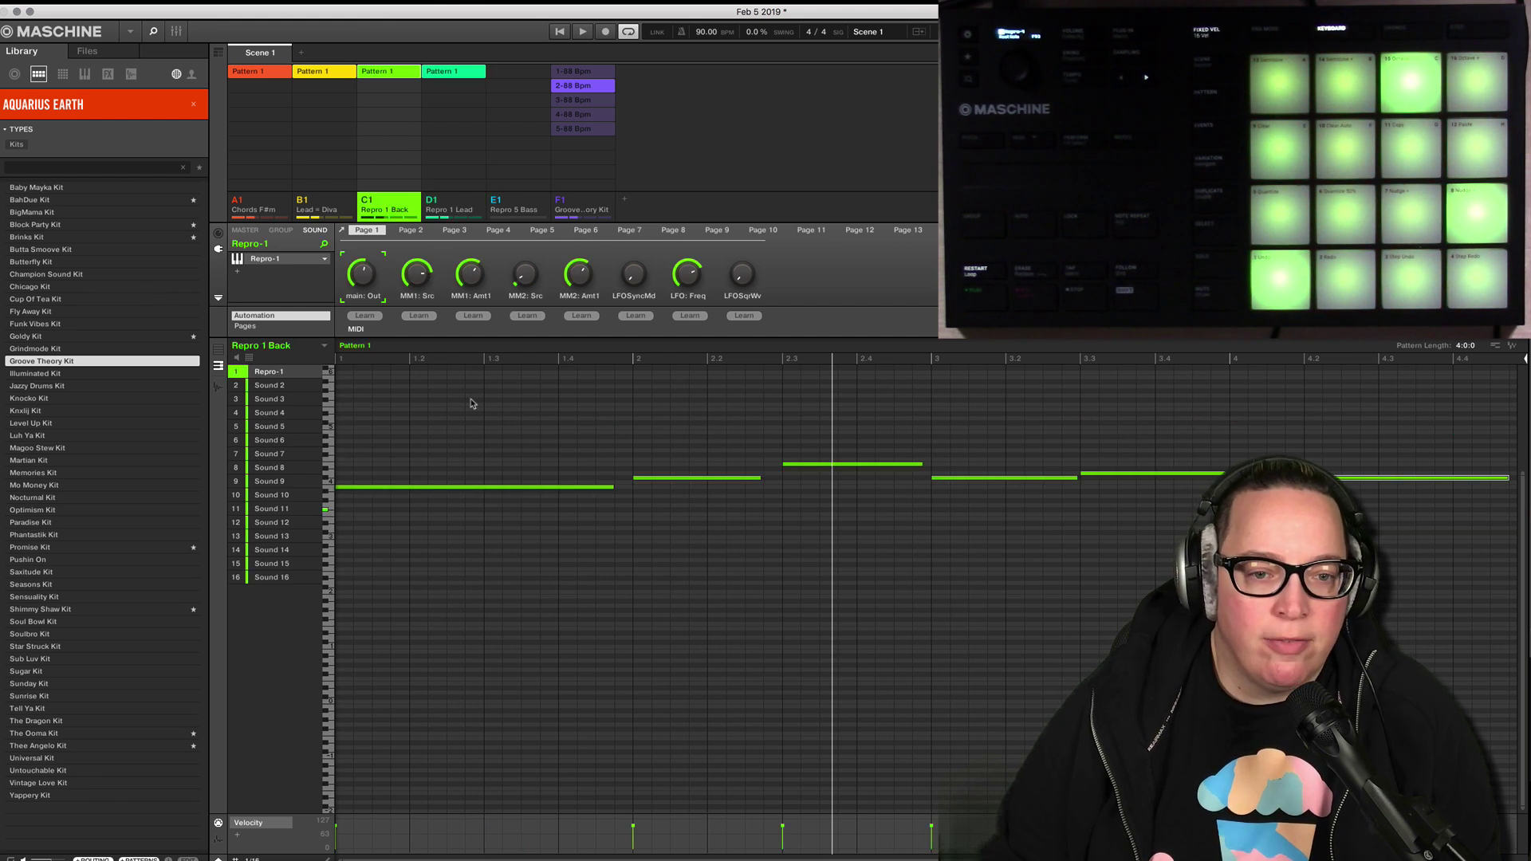
Copy the lowest note of each chord in the Chords F#m pattern into group E1, Repro 5 Bass.
{"action": "left_click", "coordinate": [278, 209]}
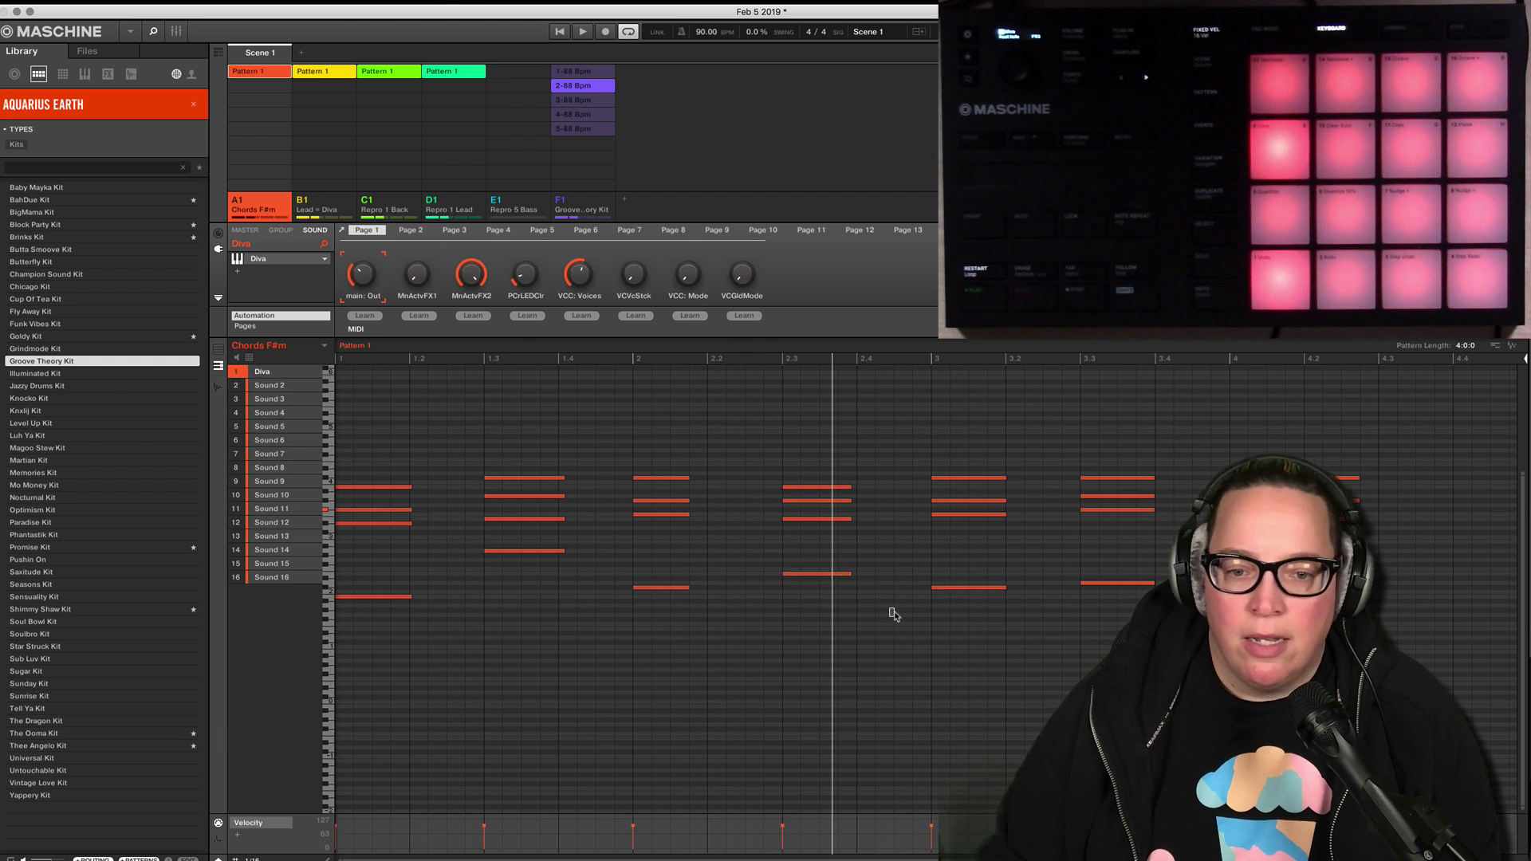
{"action": "left_click_drag", "start_coordinate": [1378, 640], "coordinate": [324, 545]}
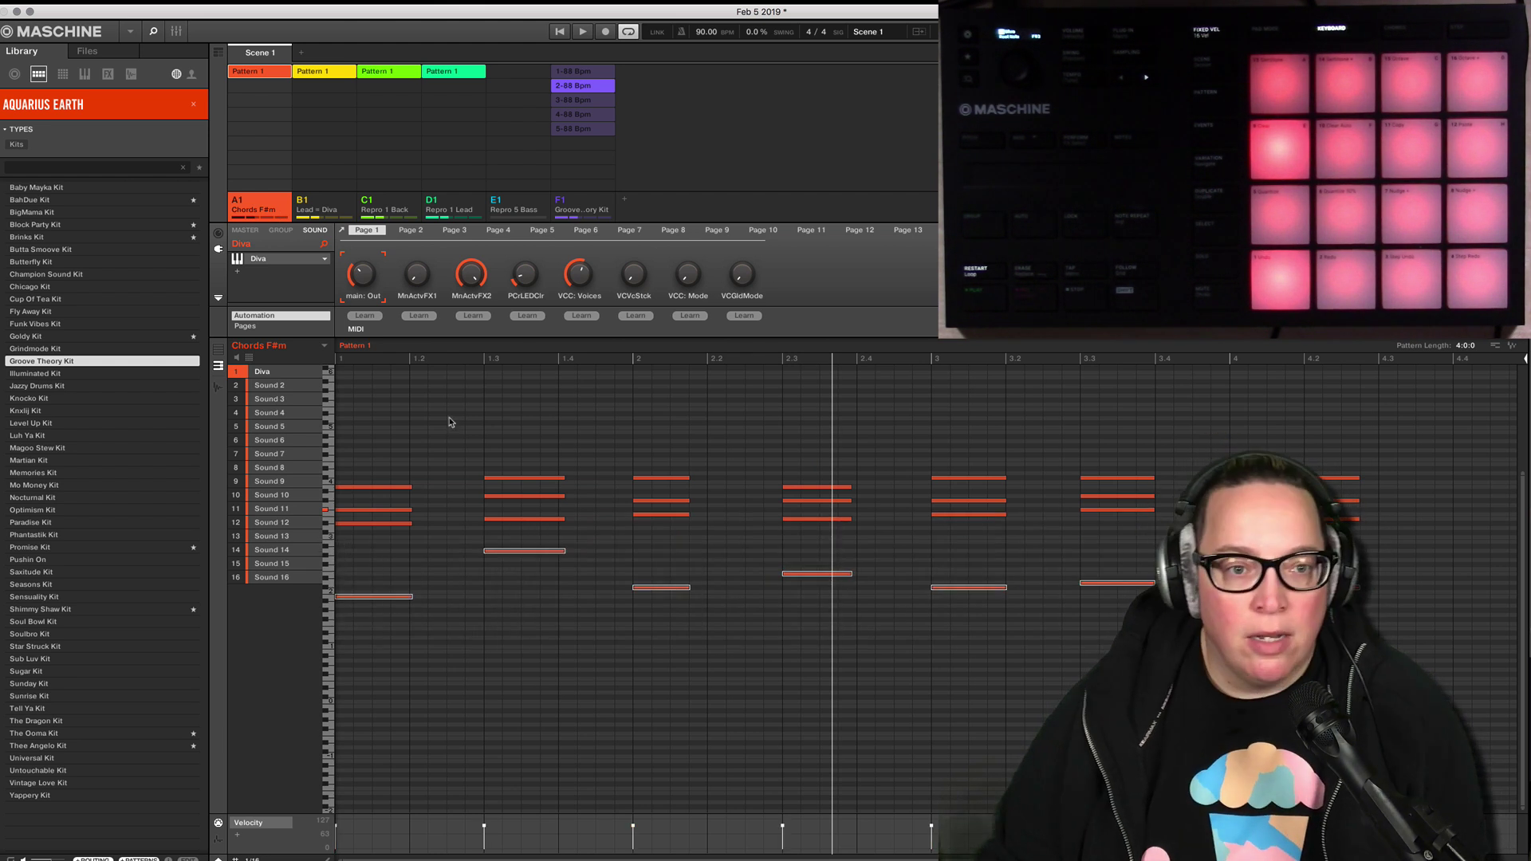
{"action": "left_click", "coordinate": [522, 207]}
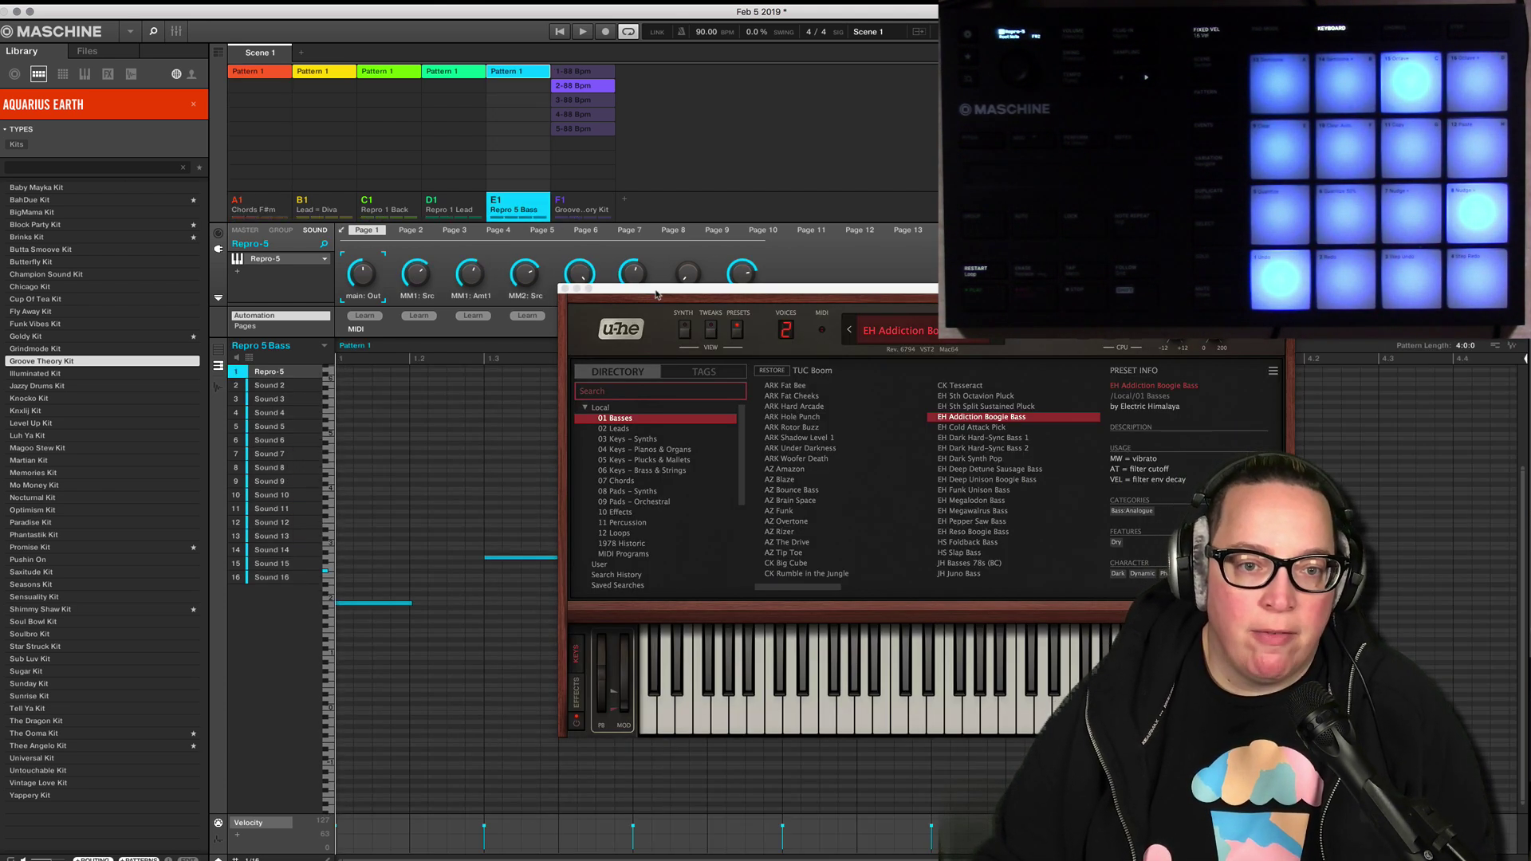
Clear the Repro-5 window from the note editor, restart playback, and lengthen all the bass notes by about one beat.
{"action": "left_click_drag", "start_coordinate": [655, 295], "coordinate": [805, 315]}
{"action": "left_click", "coordinate": [563, 33]}
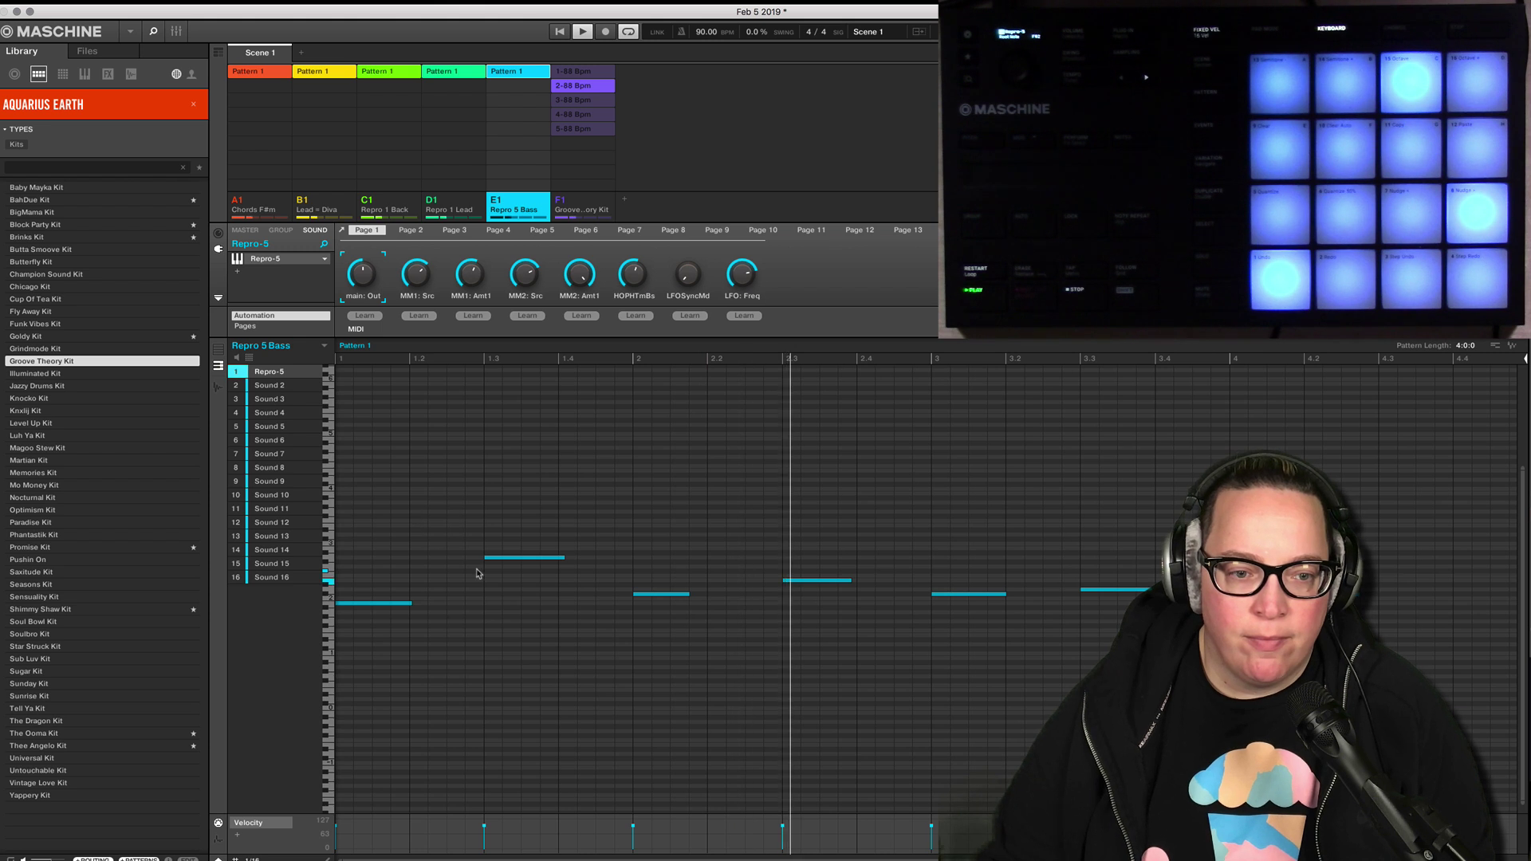
{"action": "left_click_drag", "start_coordinate": [406, 513], "coordinate": [1110, 686]}
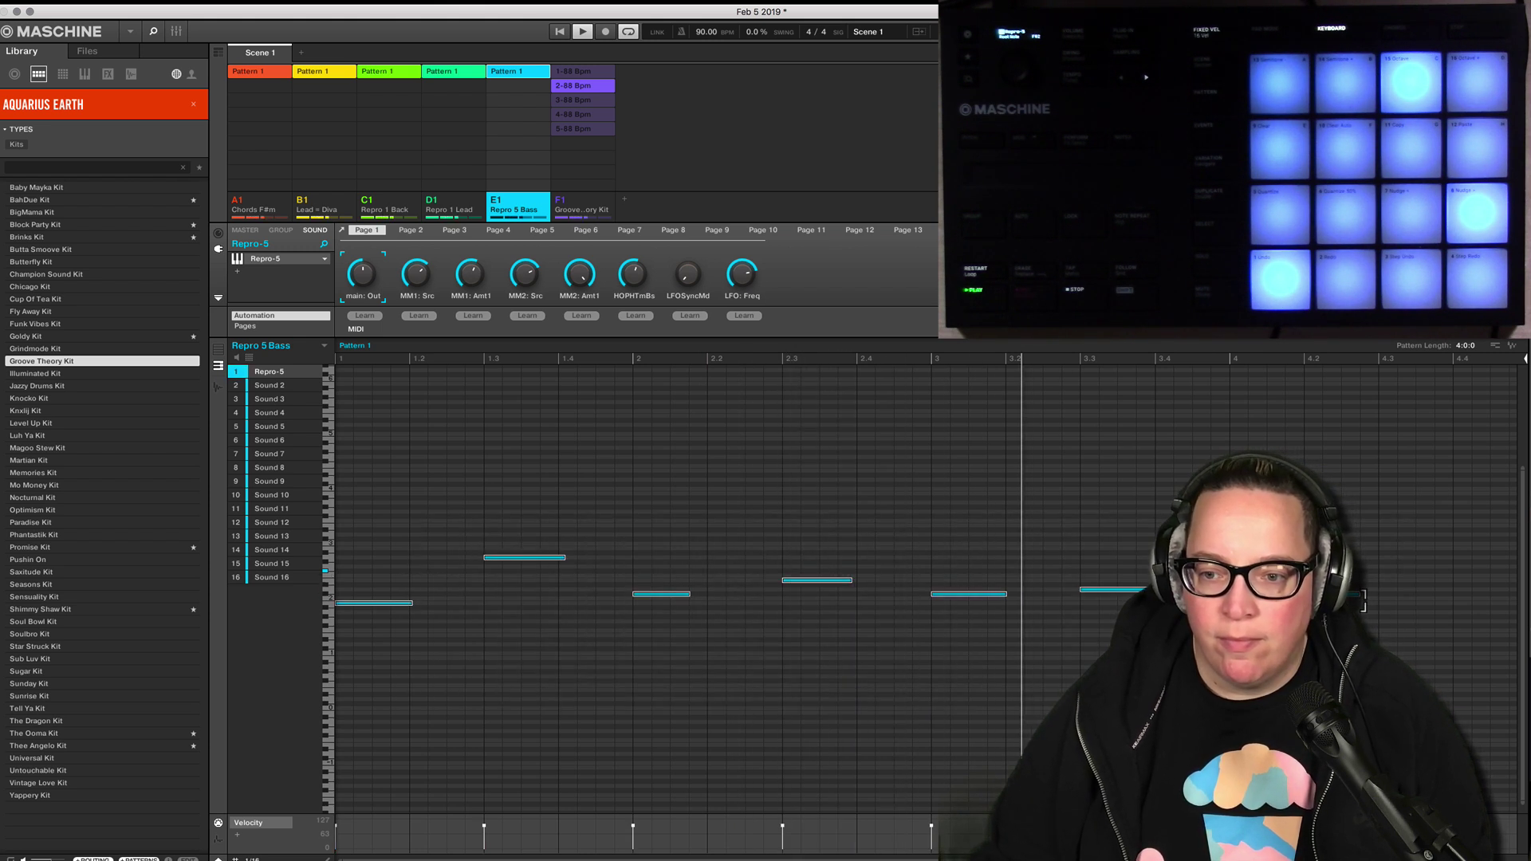
{"action": "left_click_drag", "start_coordinate": [1361, 612], "coordinate": [1454, 612]}
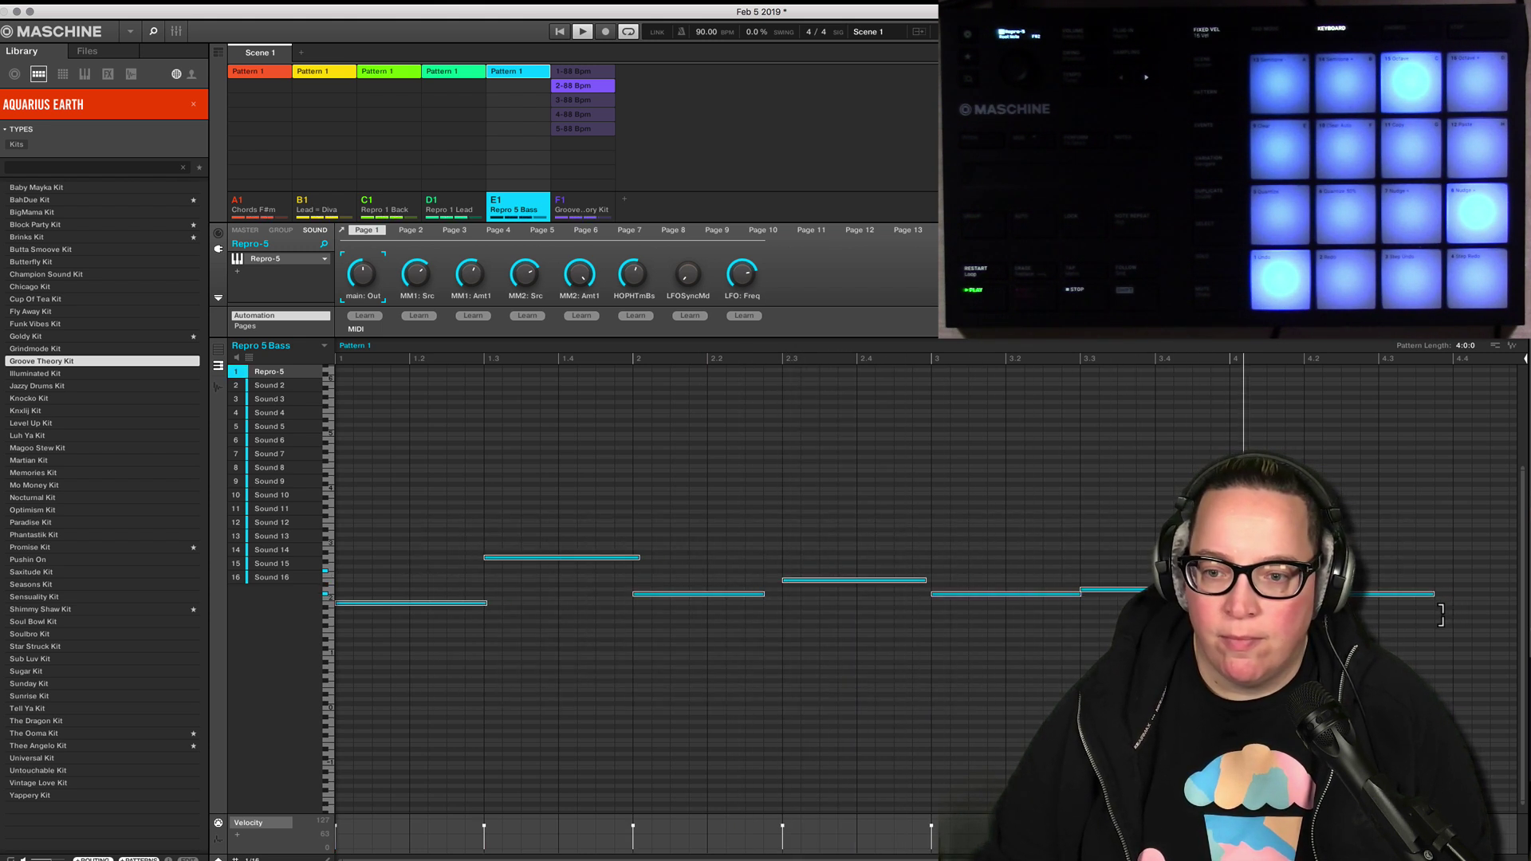
{"action": "left_click", "coordinate": [672, 613]}
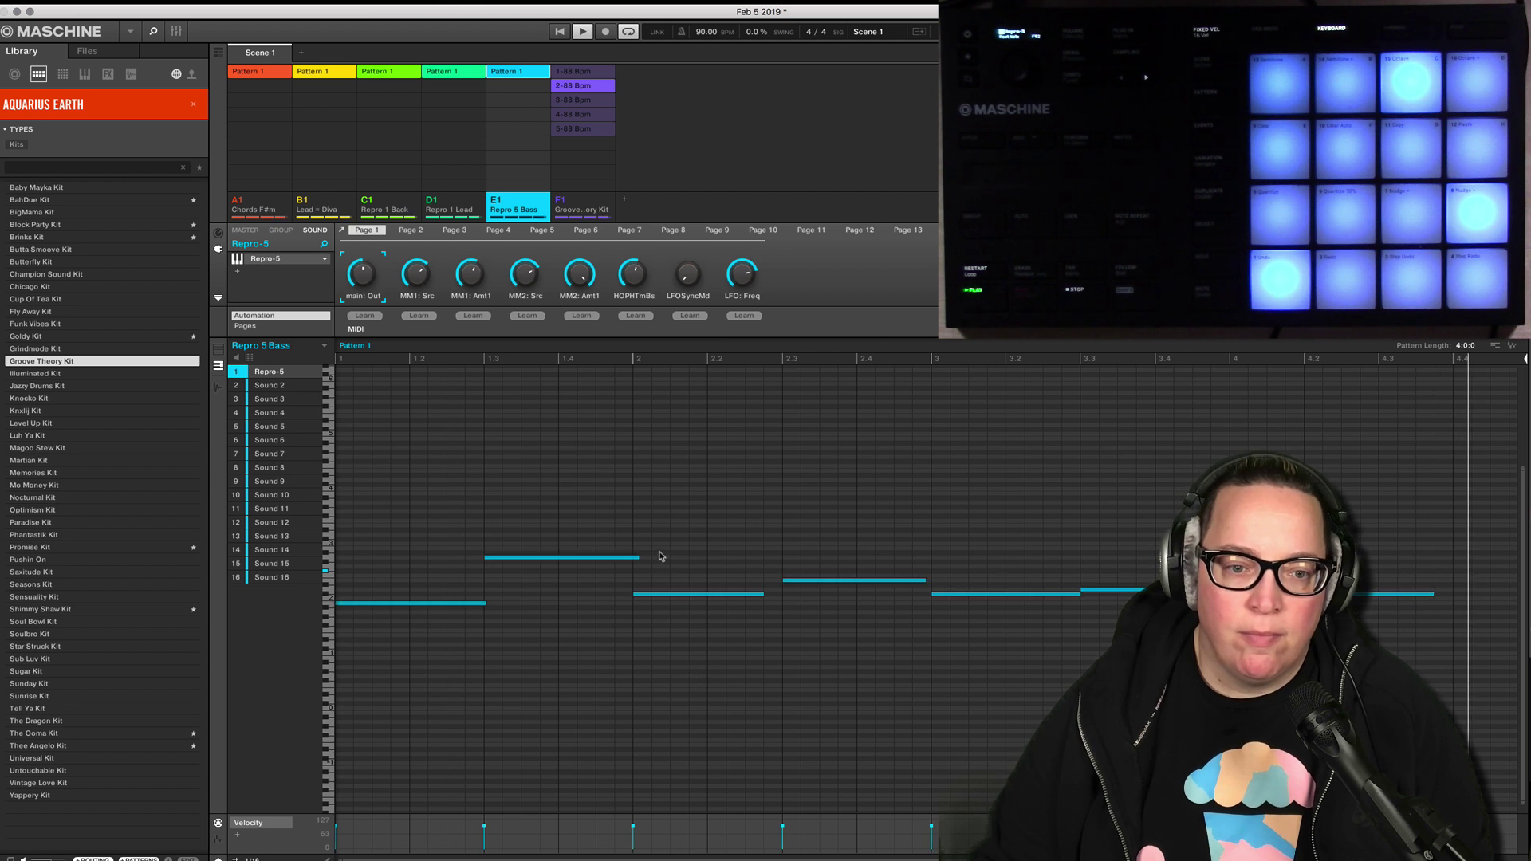
Trim the first two bass notes to end at 1.3 and at bar 2, where the following notes begin.
{"action": "left_click_drag", "start_coordinate": [638, 562], "coordinate": [635, 564]}
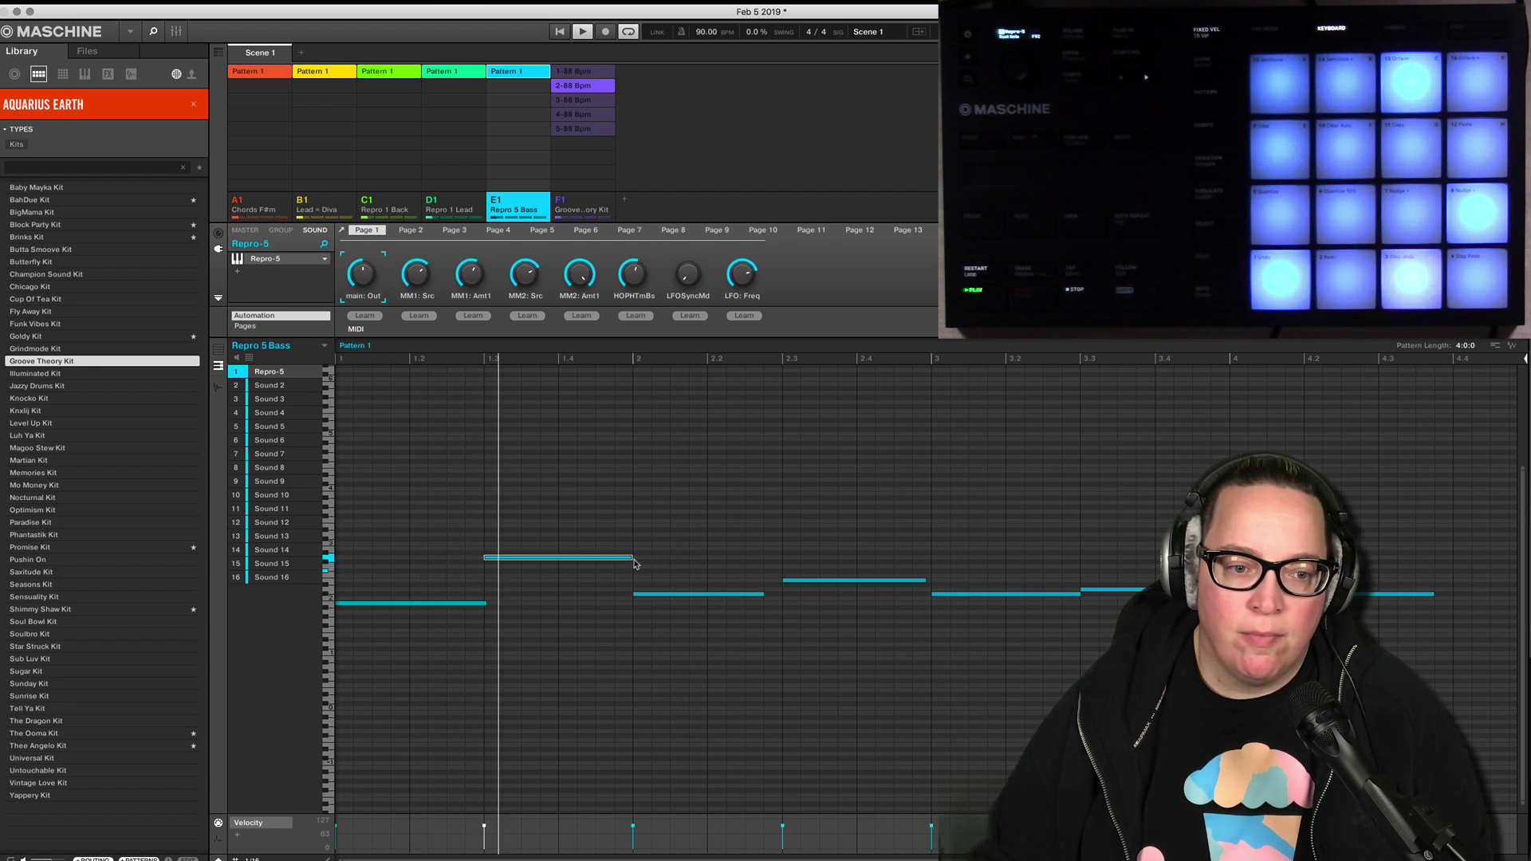
{"action": "left_click", "coordinate": [483, 604]}
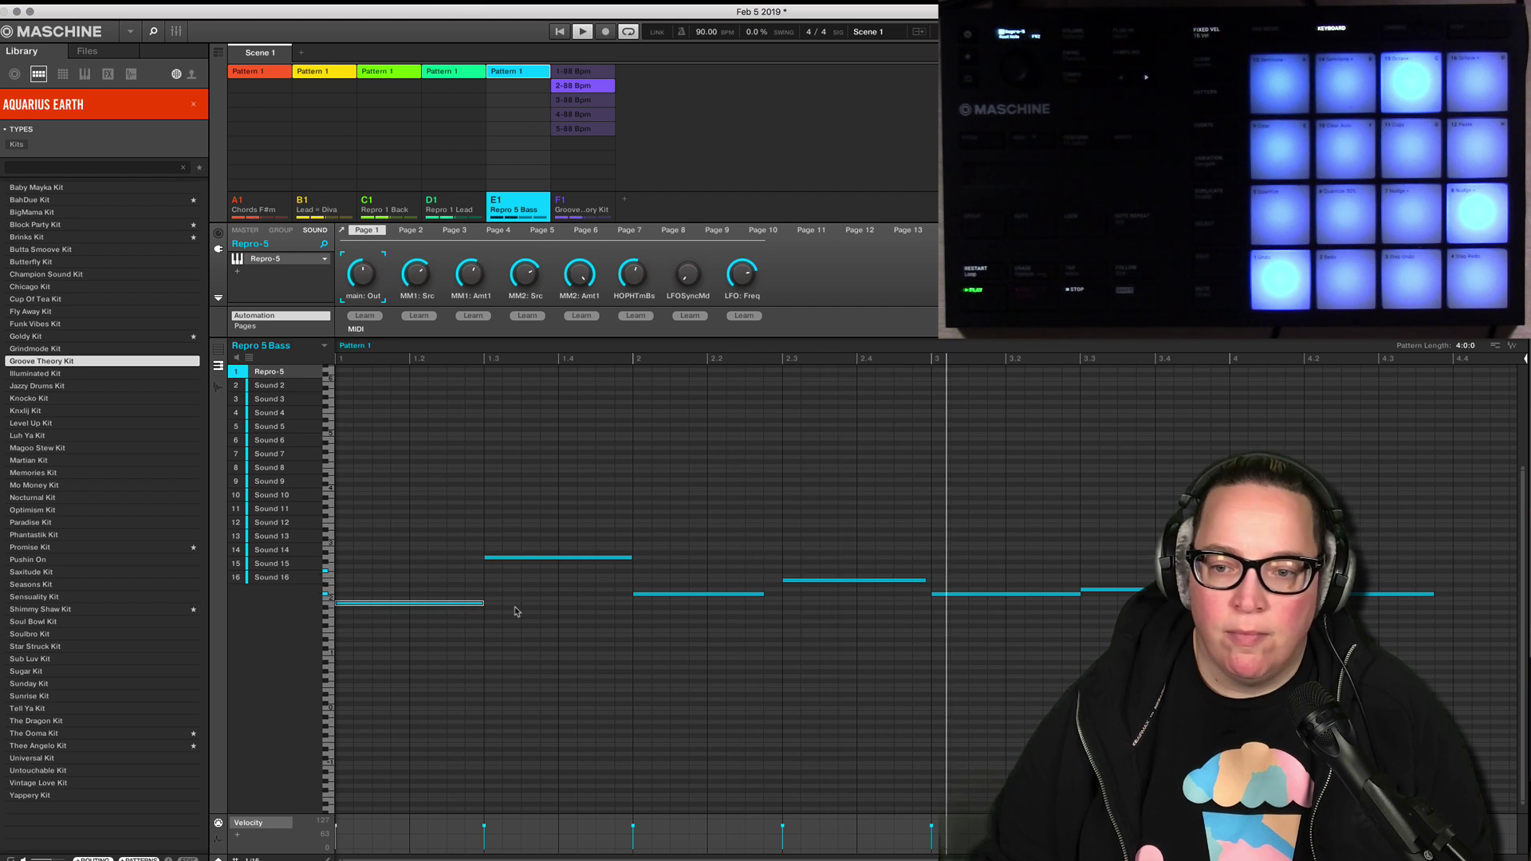
Extend the last note of the Repro 5 Bass pattern to nearly the end of the pattern.
{"action": "left_click_drag", "start_coordinate": [1432, 594], "coordinate": [1485, 599]}
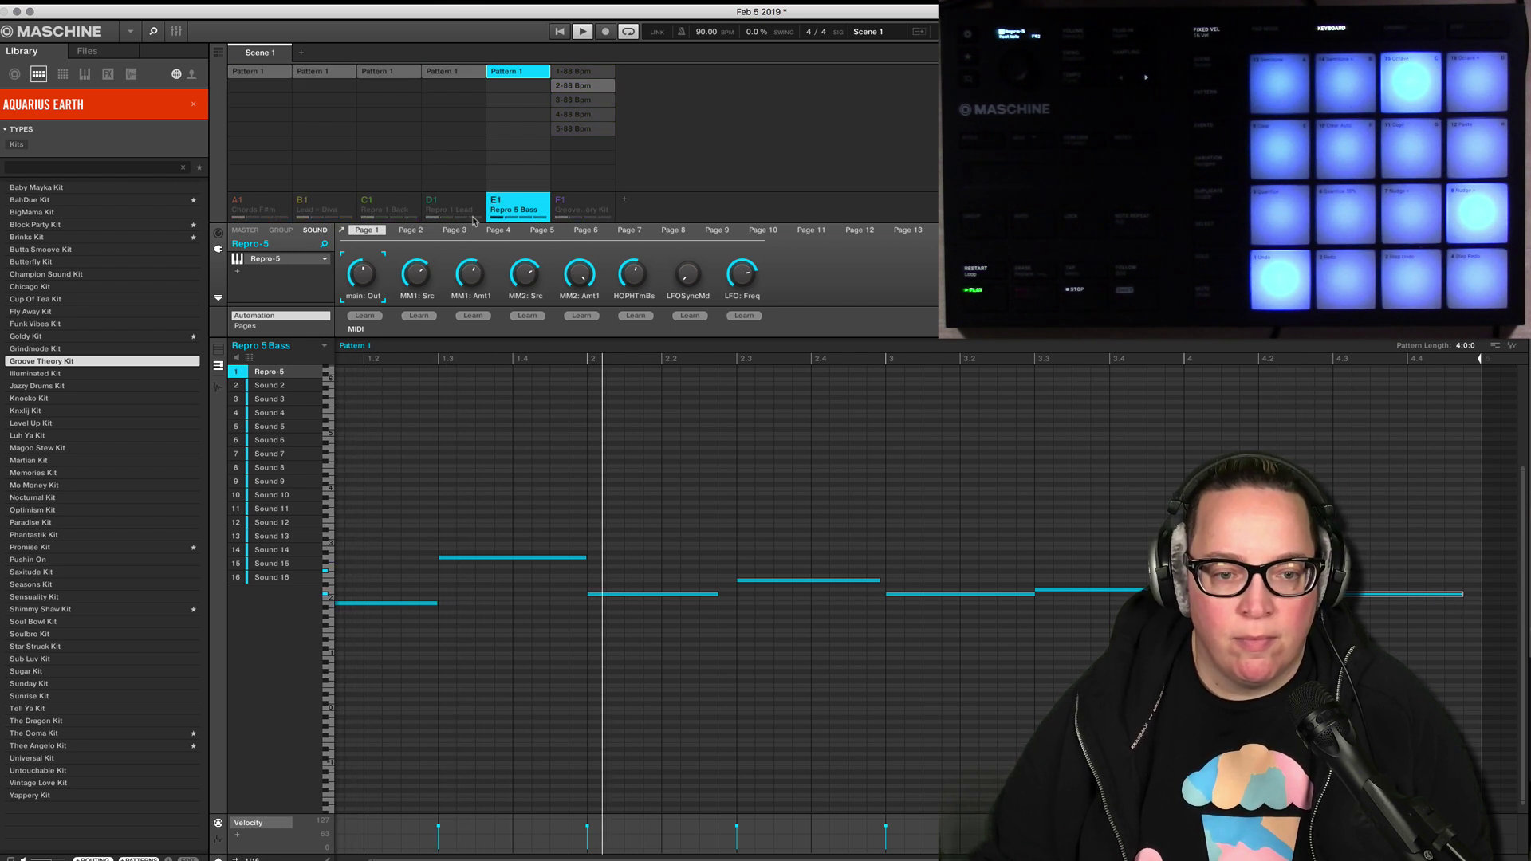
Bring the Chords F#m, Repro 1 Back, Repro 1 Lead and Groove Theory Kit groups in alongside the bass, and stop playback.
{"action": "left_click", "coordinate": [238, 201]}
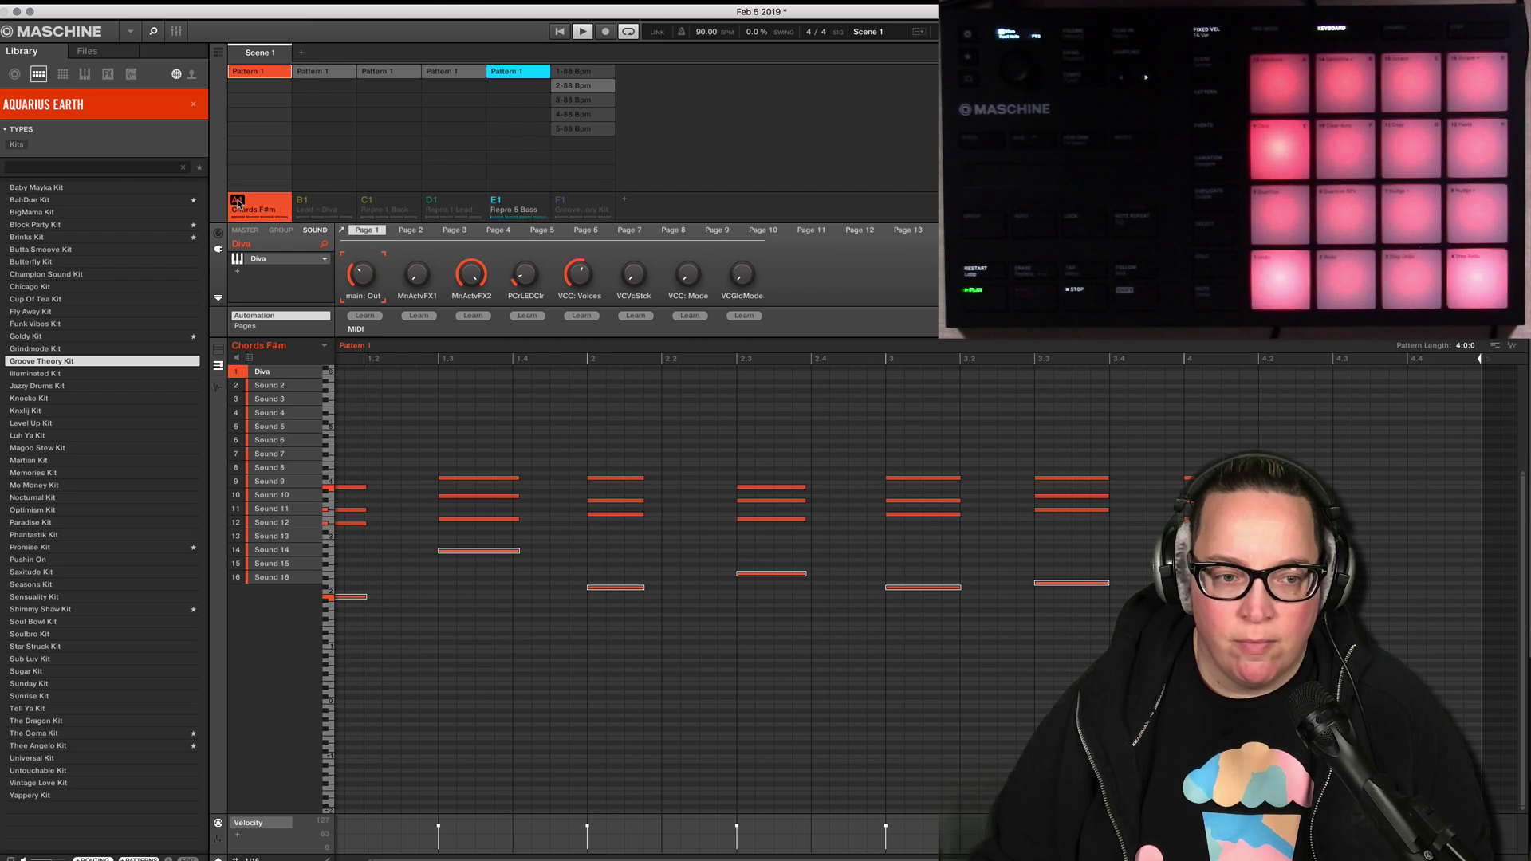
{"action": "left_click", "coordinate": [308, 205]}
{"action": "left_click", "coordinate": [308, 206]}
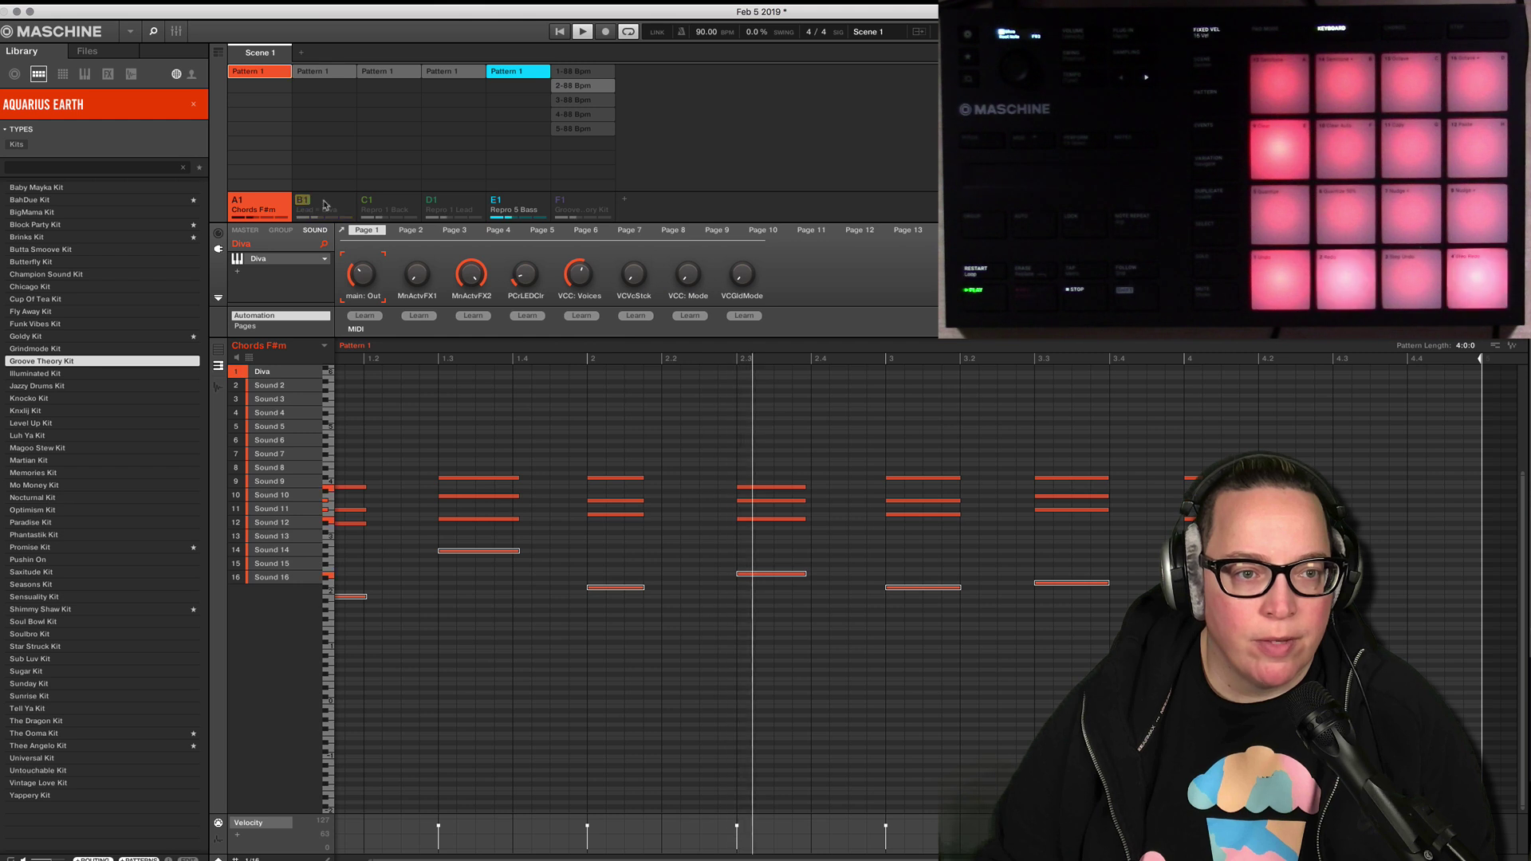
{"action": "left_click", "coordinate": [376, 206]}
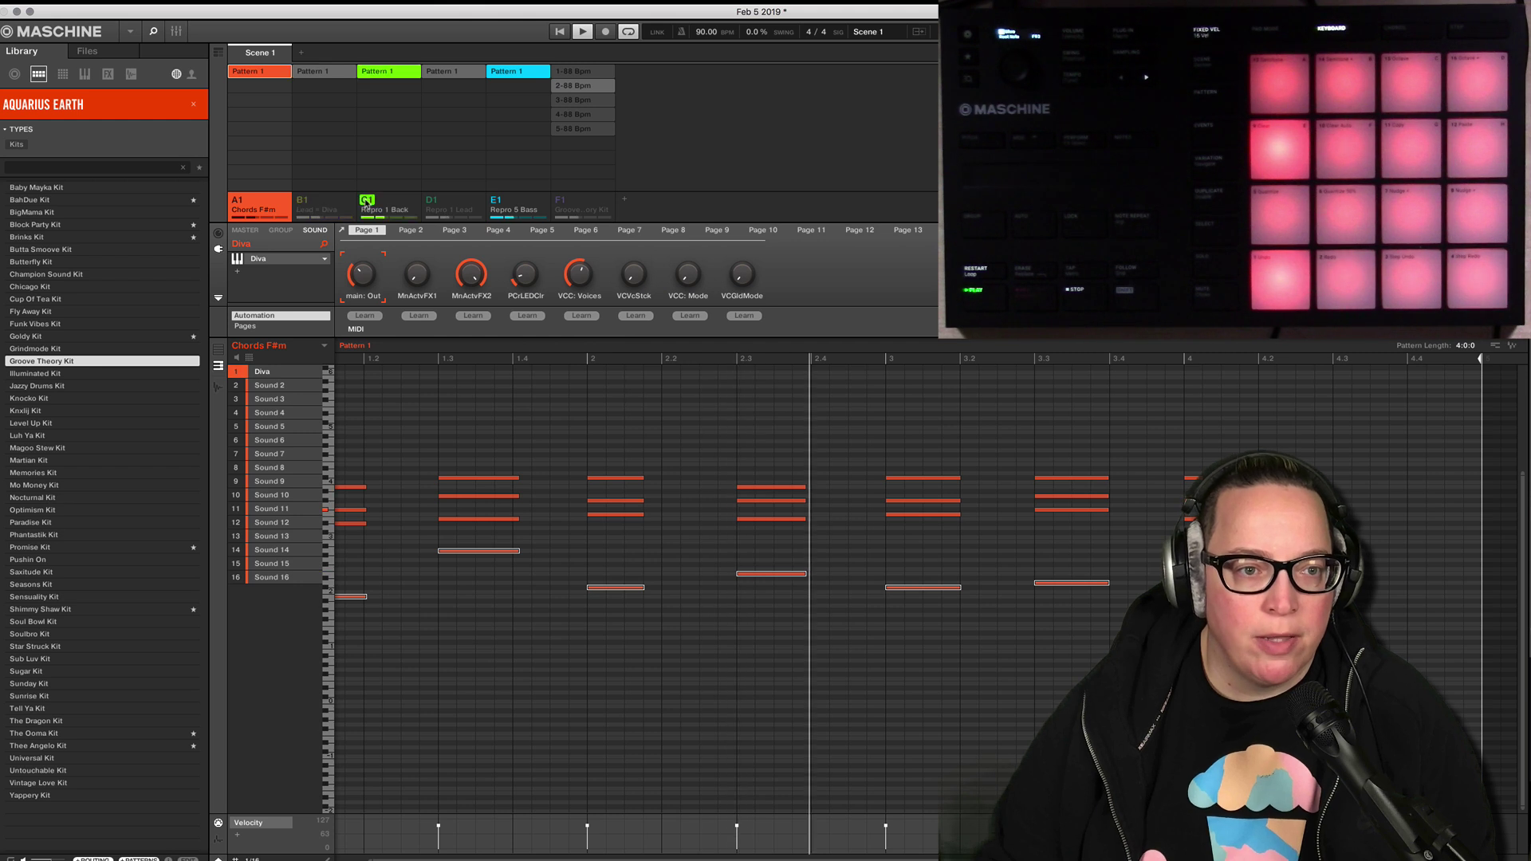
{"action": "left_click", "coordinate": [430, 204]}
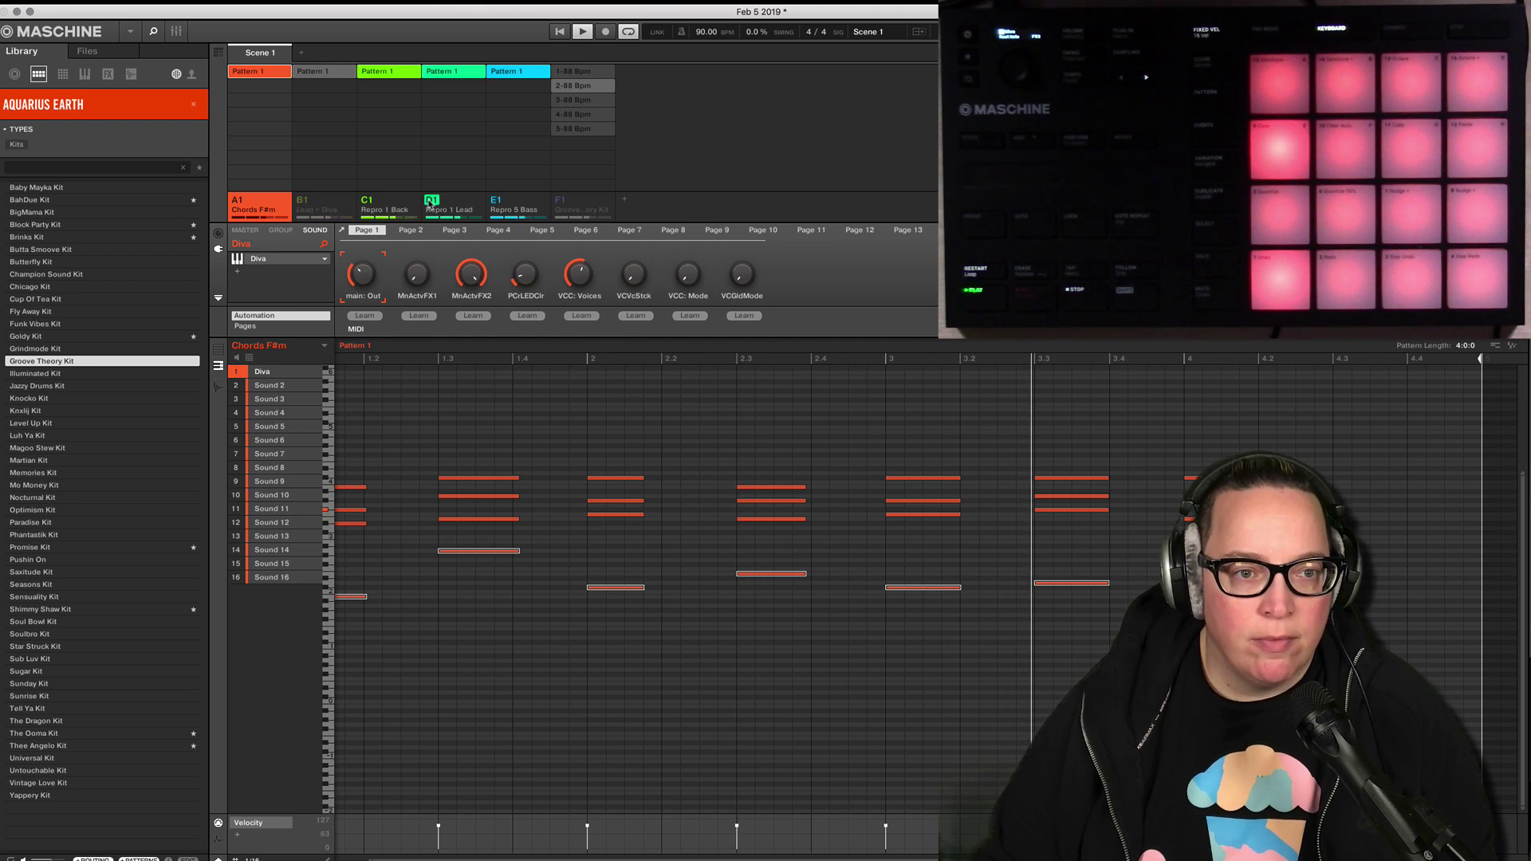
{"action": "left_click", "coordinate": [562, 205]}
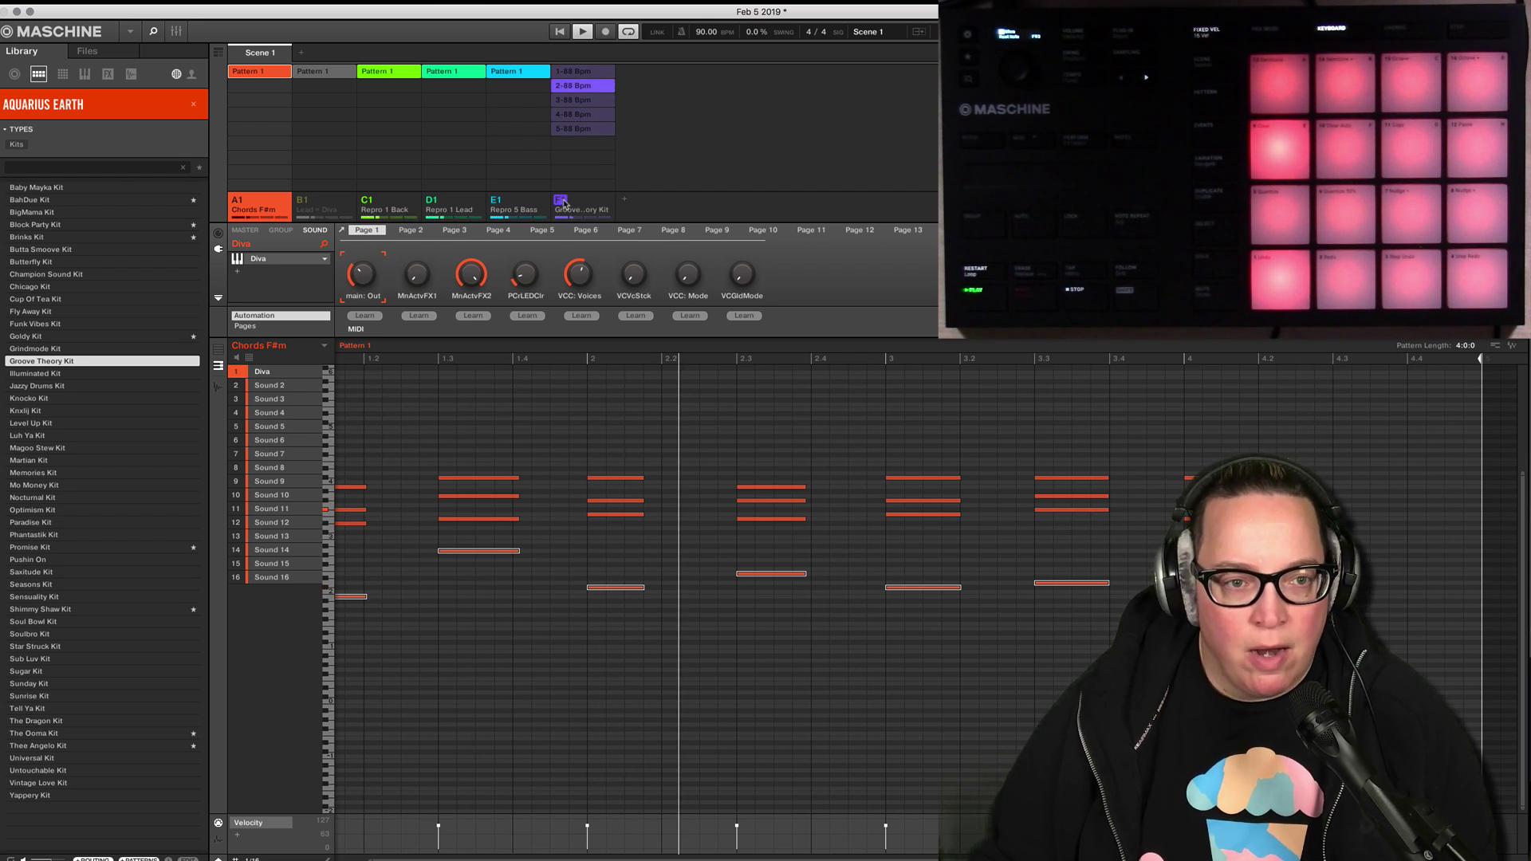
{"action": "key", "text": "space"}
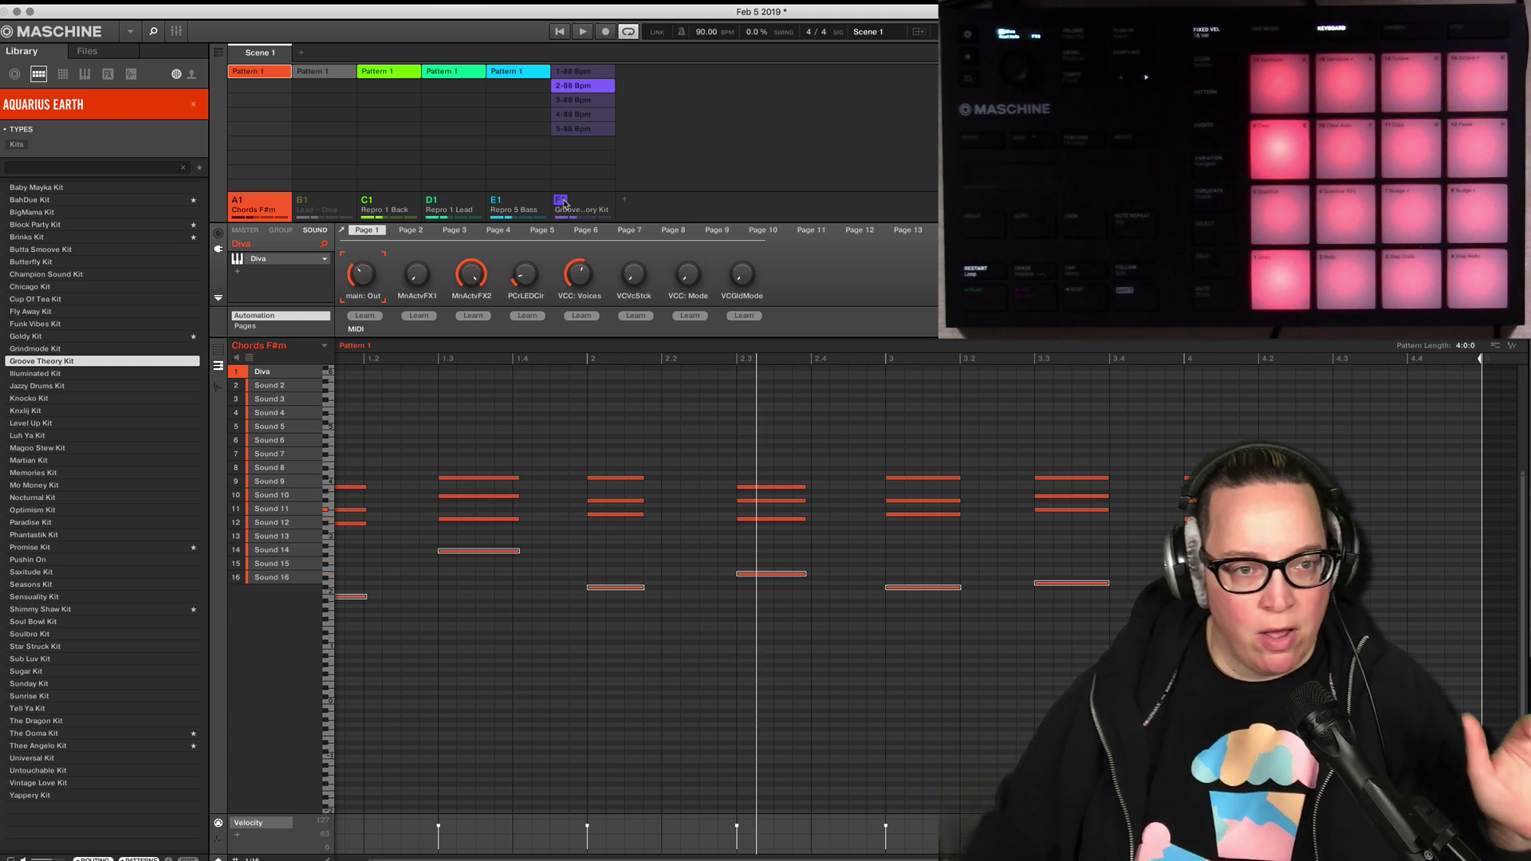
Open Repro-1 on the Repro 1 Lead group and mark its current preset, TUC Orange Radio, as a favourite.
{"action": "left_click", "coordinate": [463, 209]}
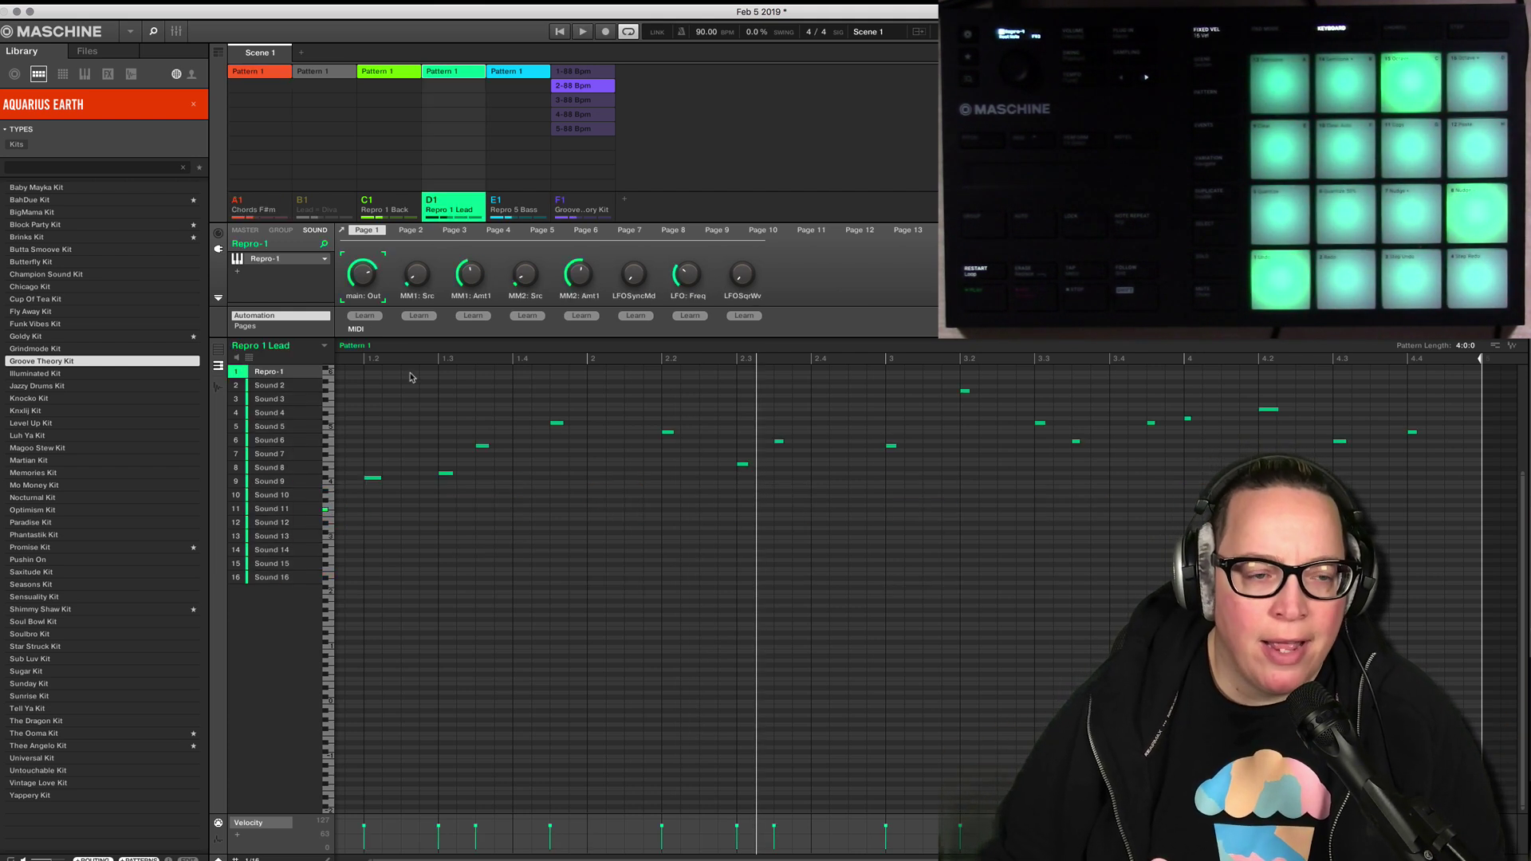
{"action": "left_click", "coordinate": [285, 260]}
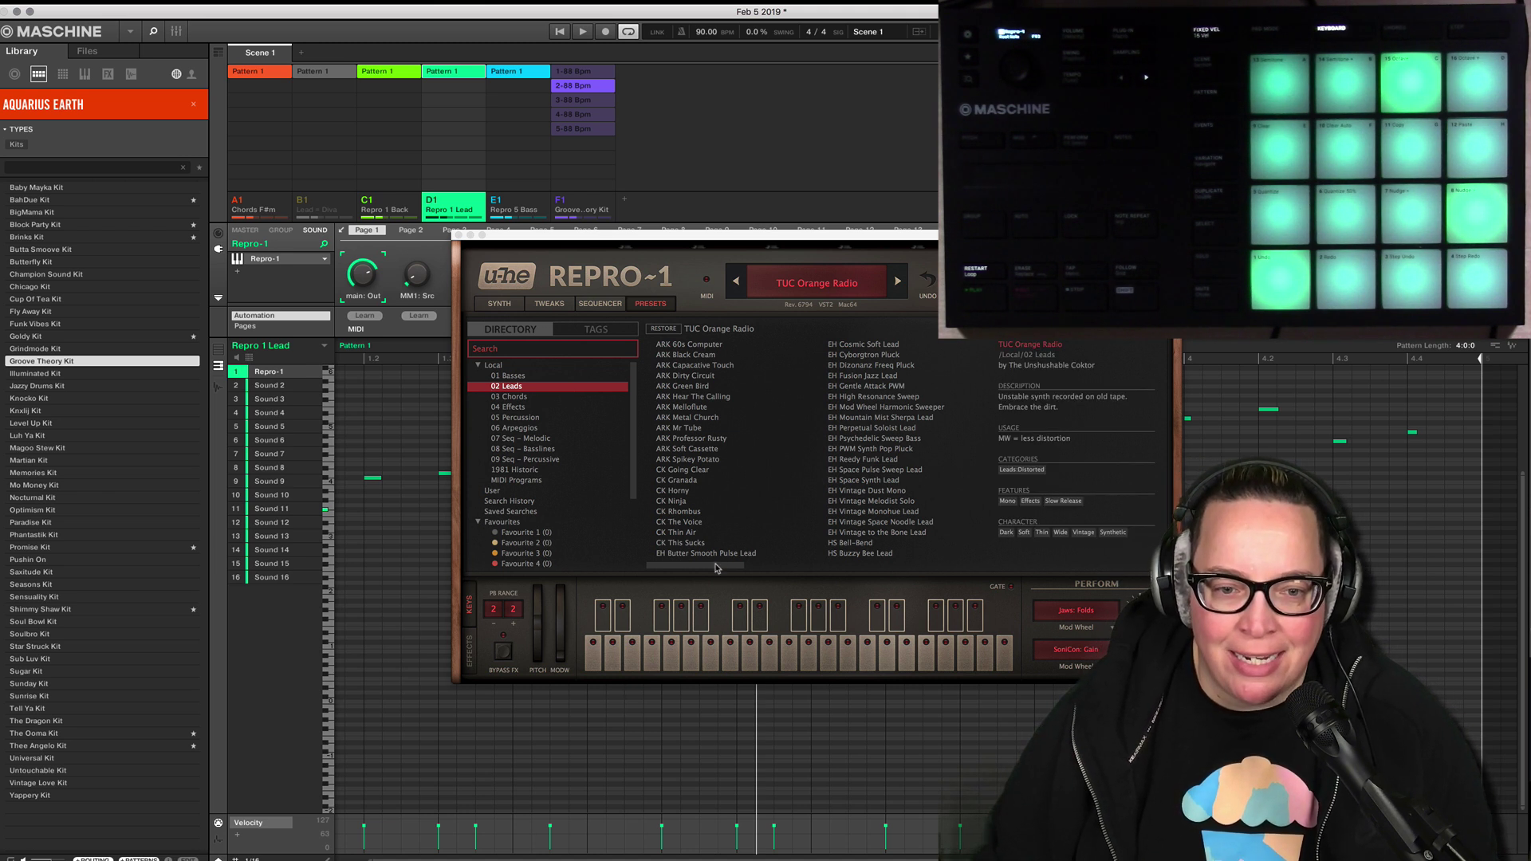
{"action": "left_click_drag", "start_coordinate": [715, 568], "coordinate": [900, 572]}
{"action": "right_click", "coordinate": [873, 559]}
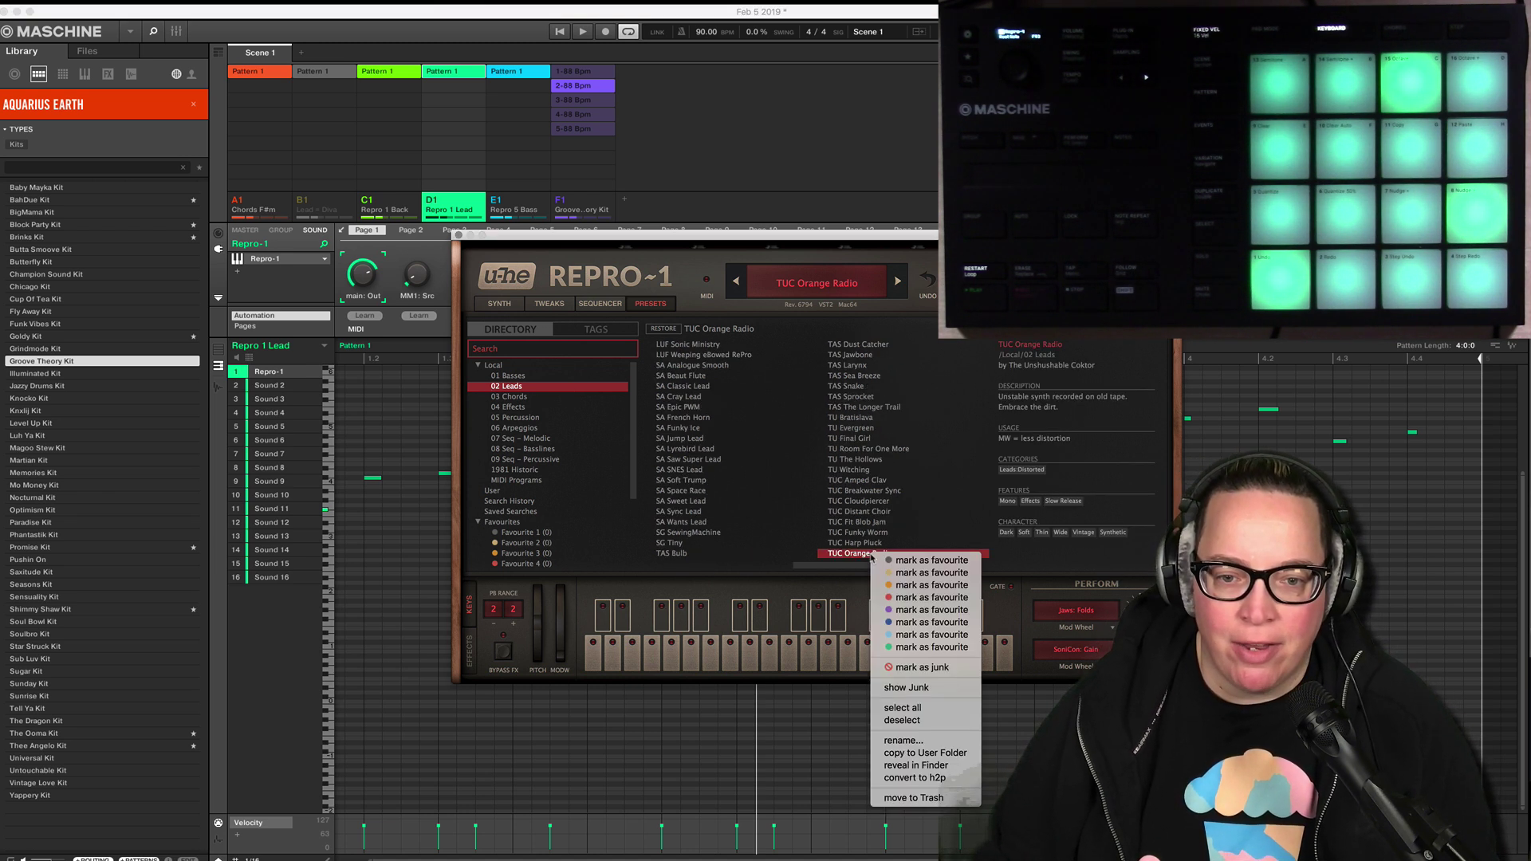
{"action": "left_click", "coordinate": [913, 560]}
{"action": "left_click", "coordinate": [911, 566]}
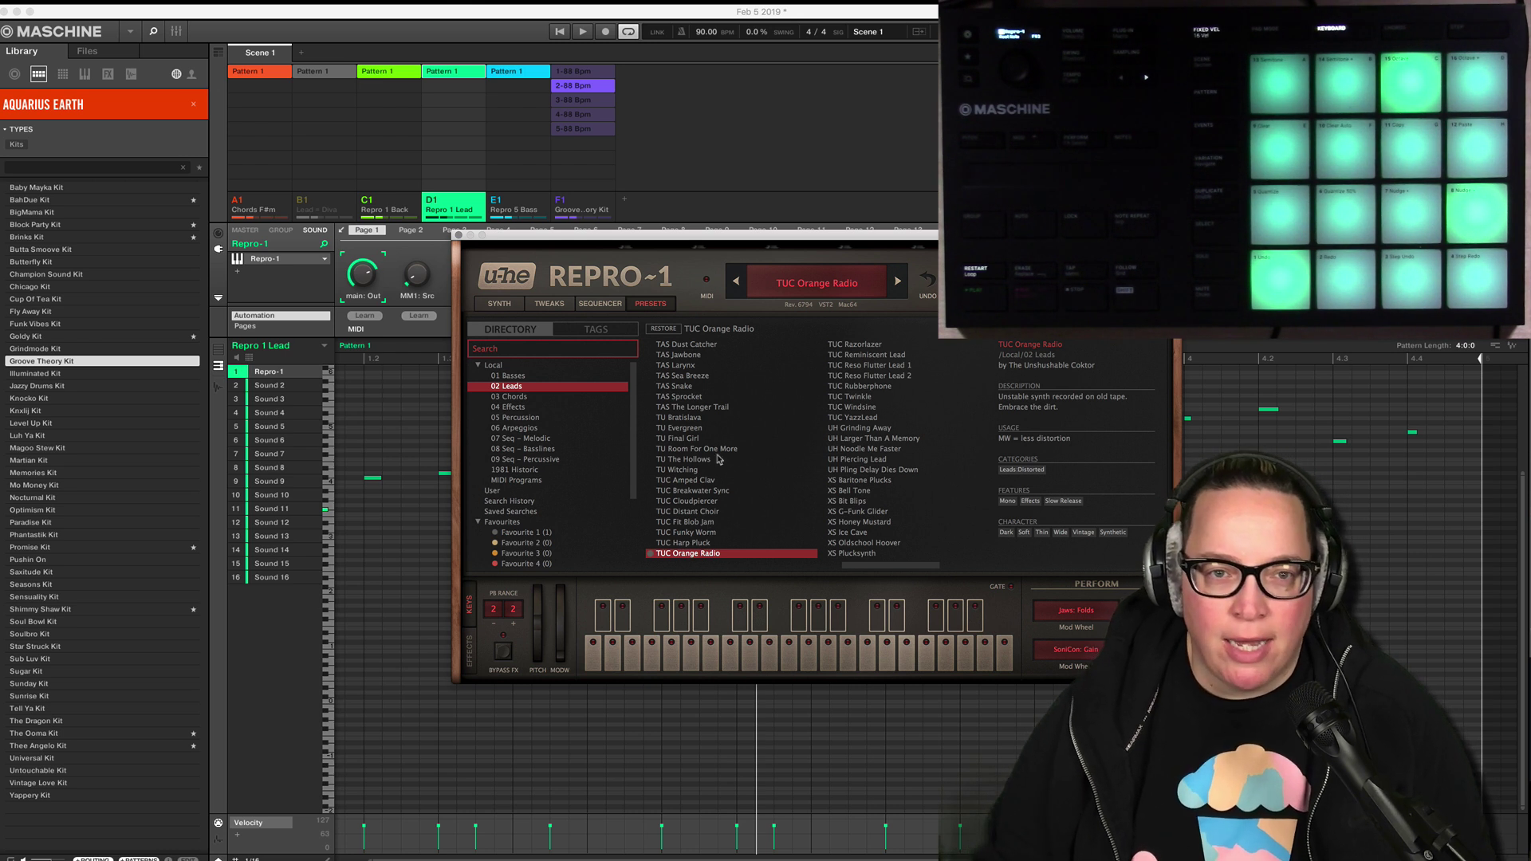
Audition the lead presets from TUC Razorlazer through TUC Rubberphone over the playing pattern, and close the synth editor.
{"action": "left_click", "coordinate": [560, 33]}
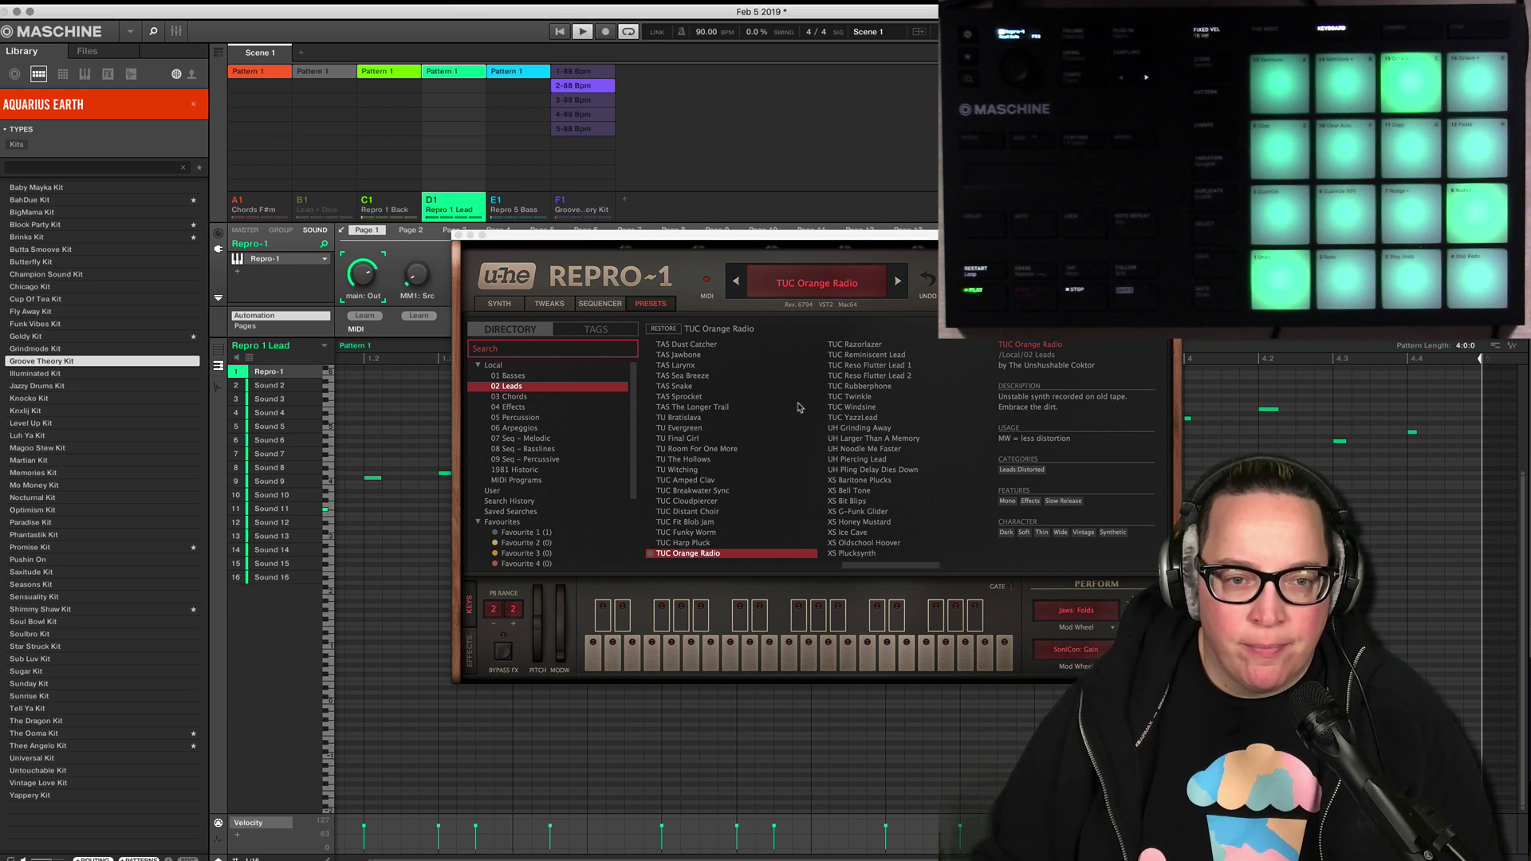
{"action": "left_click", "coordinate": [853, 345]}
{"action": "key", "text": "Down"}
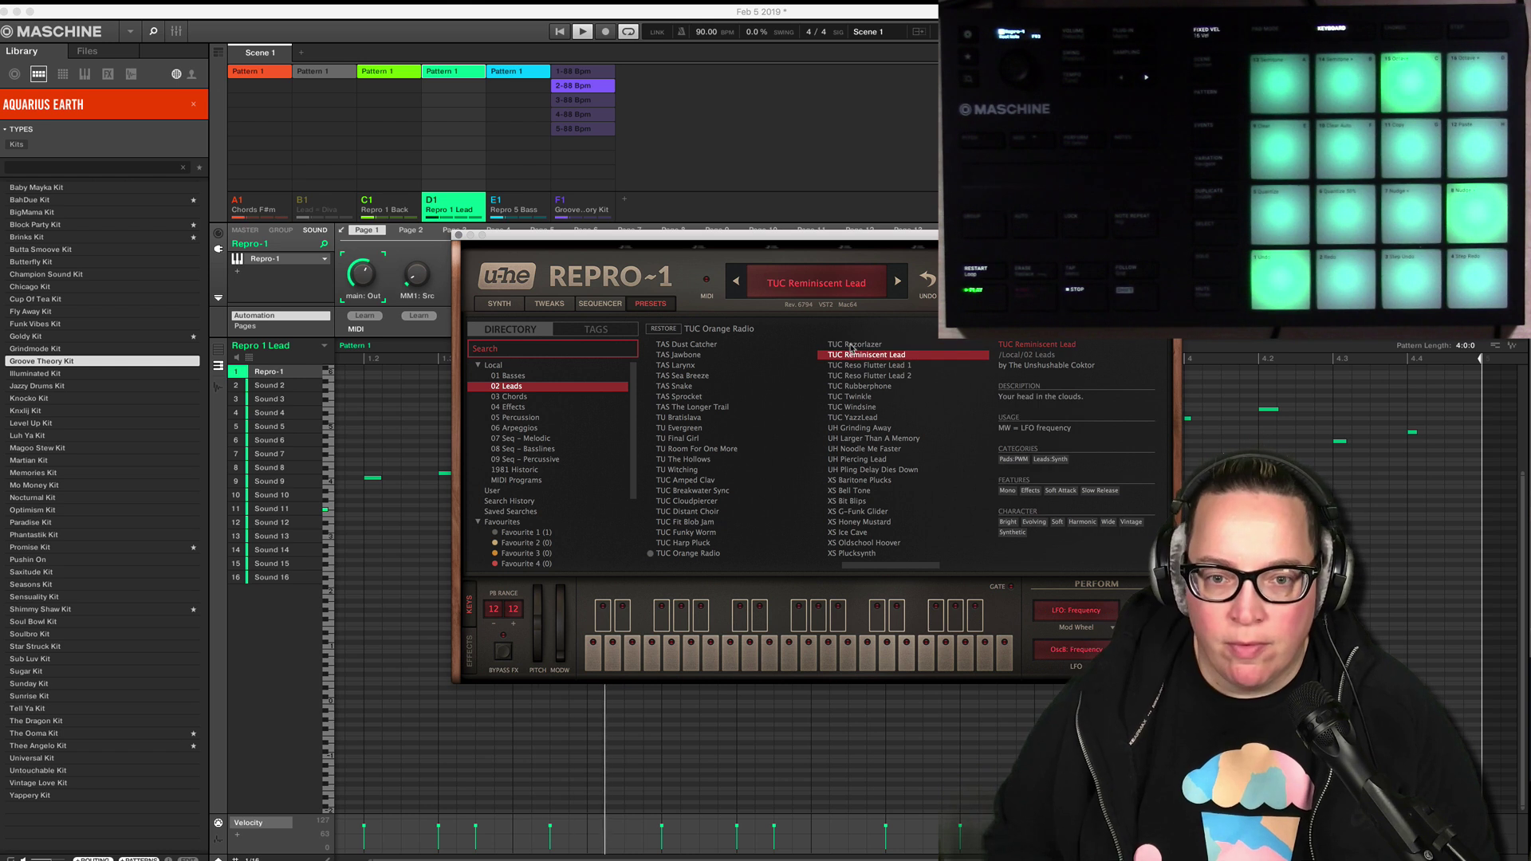
{"action": "key", "text": "Down"}
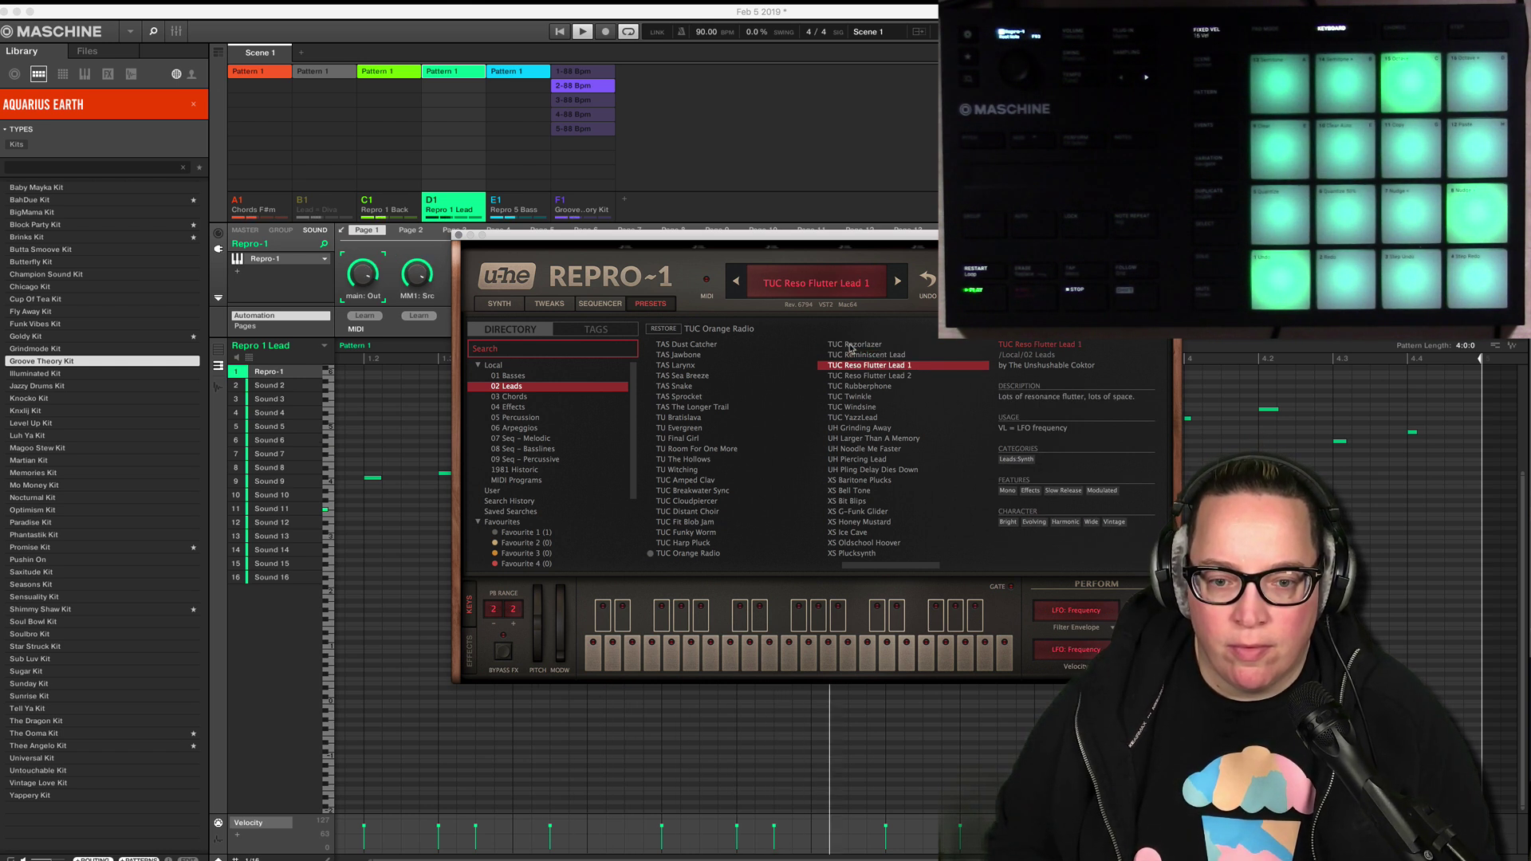
{"action": "key", "text": "Down"}
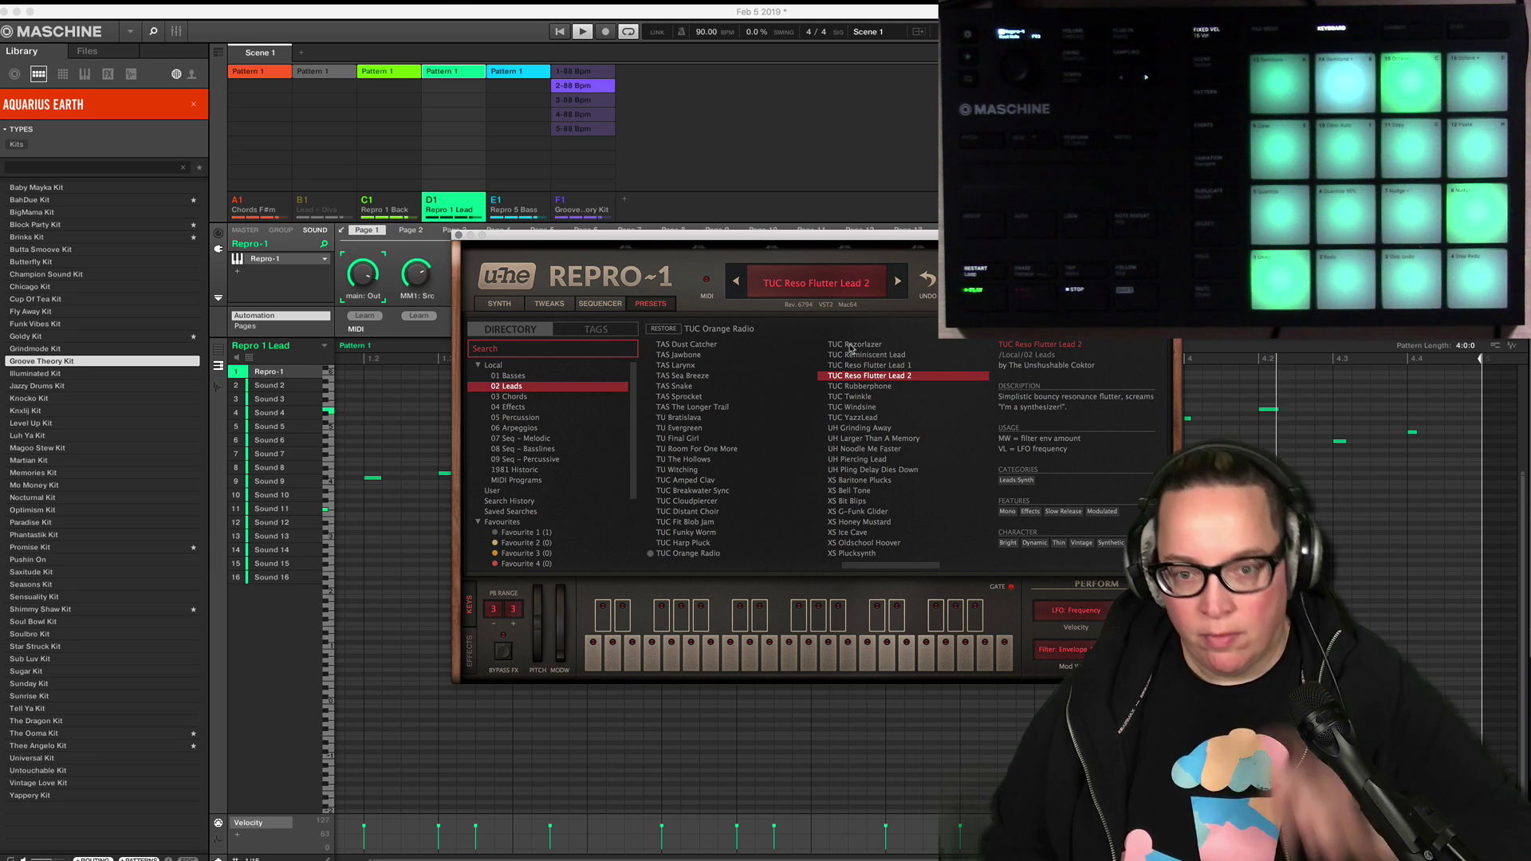
{"action": "key", "text": "Down"}
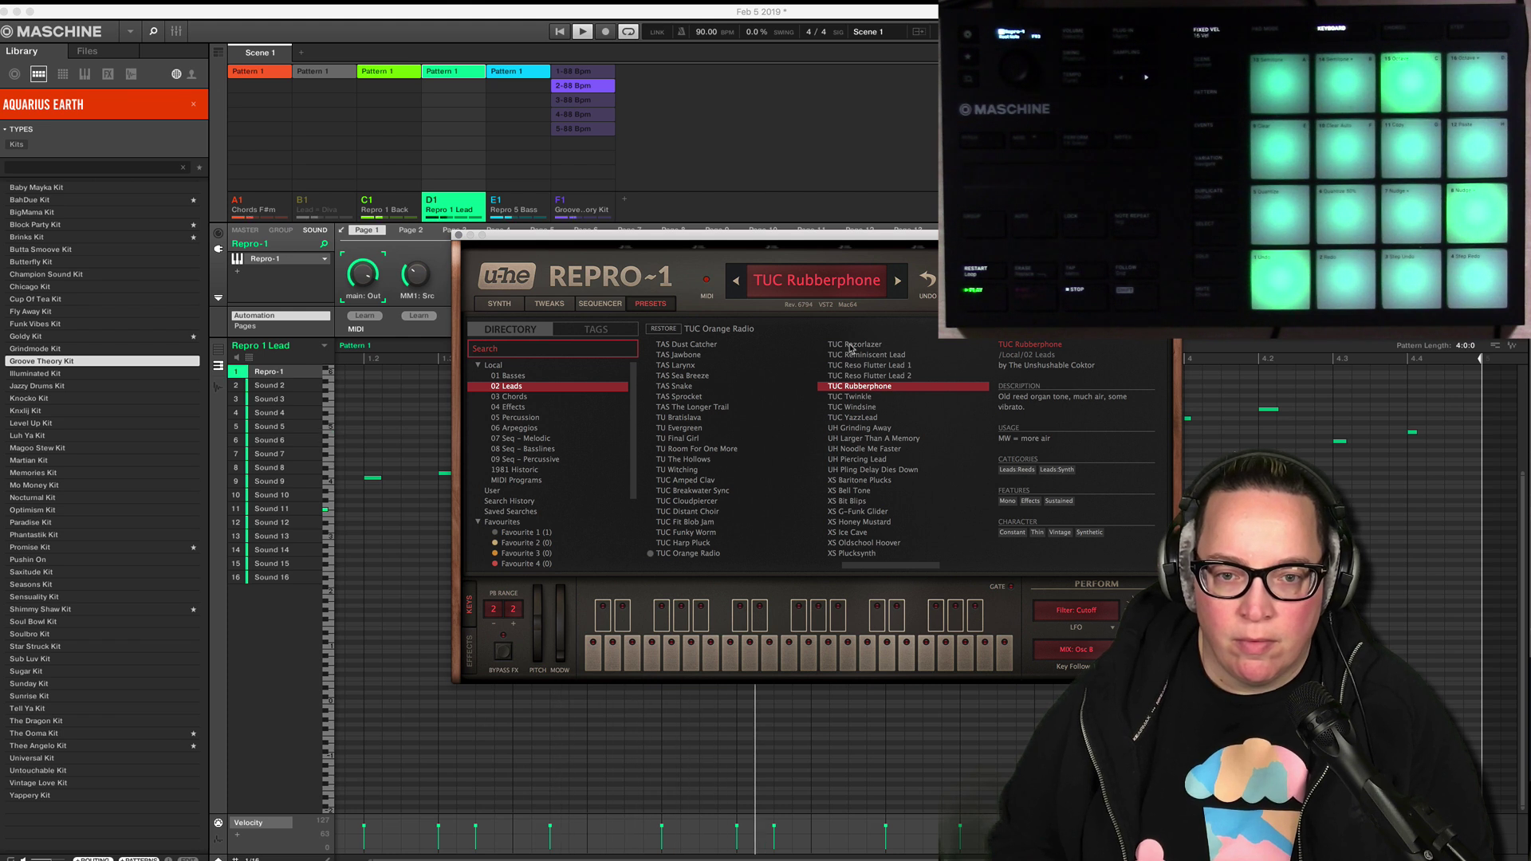
{"action": "left_click", "coordinate": [458, 235]}
Solo the Repro 1 Lead group.
{"action": "right_click", "coordinate": [431, 205]}
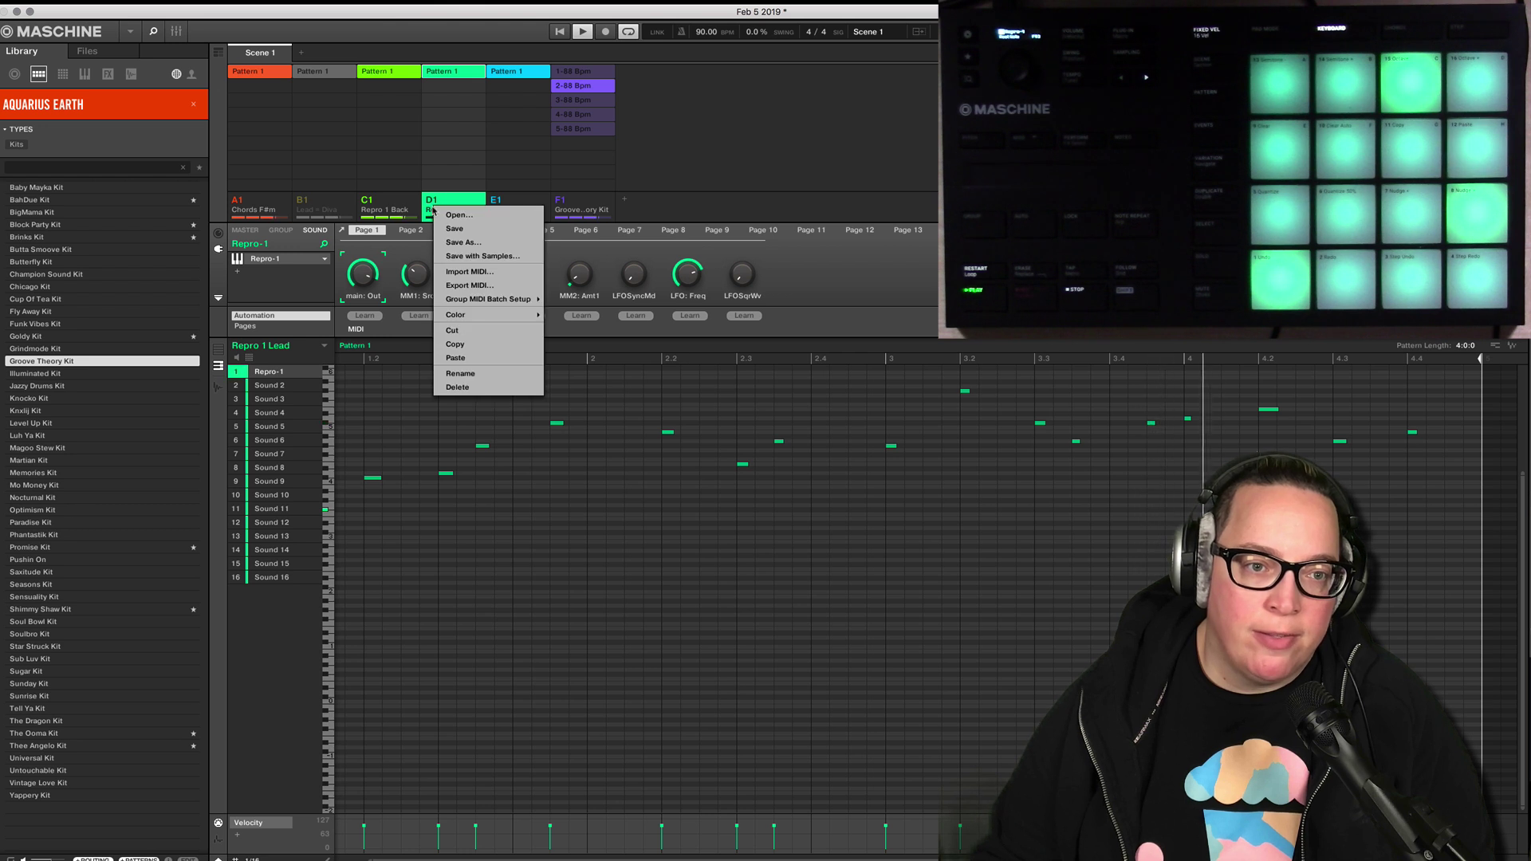
{"action": "left_click", "coordinate": [431, 200]}
{"action": "right_click", "coordinate": [430, 200]}
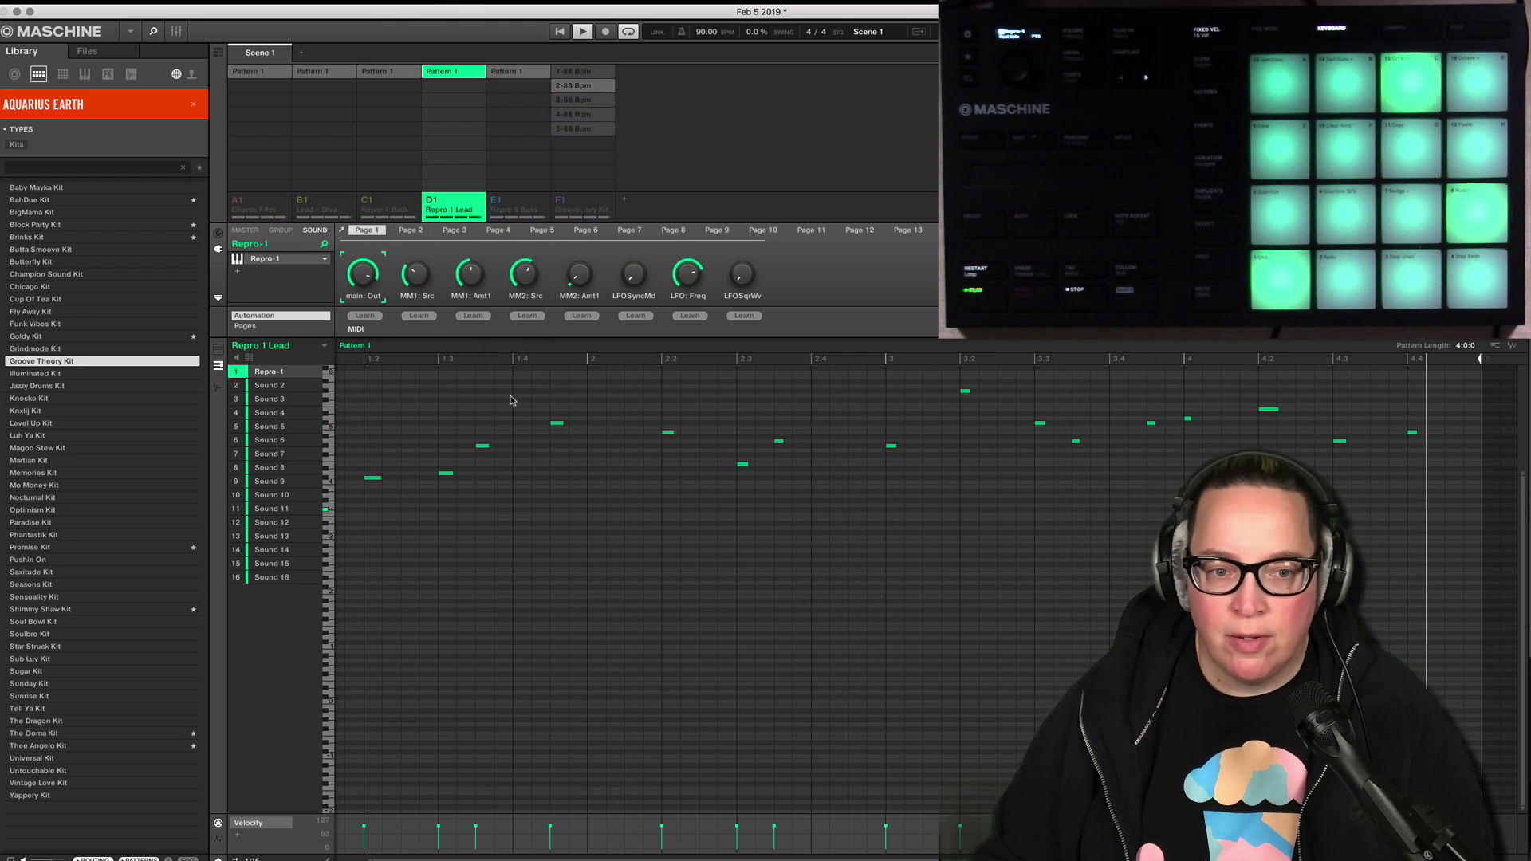
Lengthen all notes of the Repro 1 Lead pattern slightly by the same amount.
{"action": "left_click_drag", "start_coordinate": [1431, 467], "coordinate": [383, 374]}
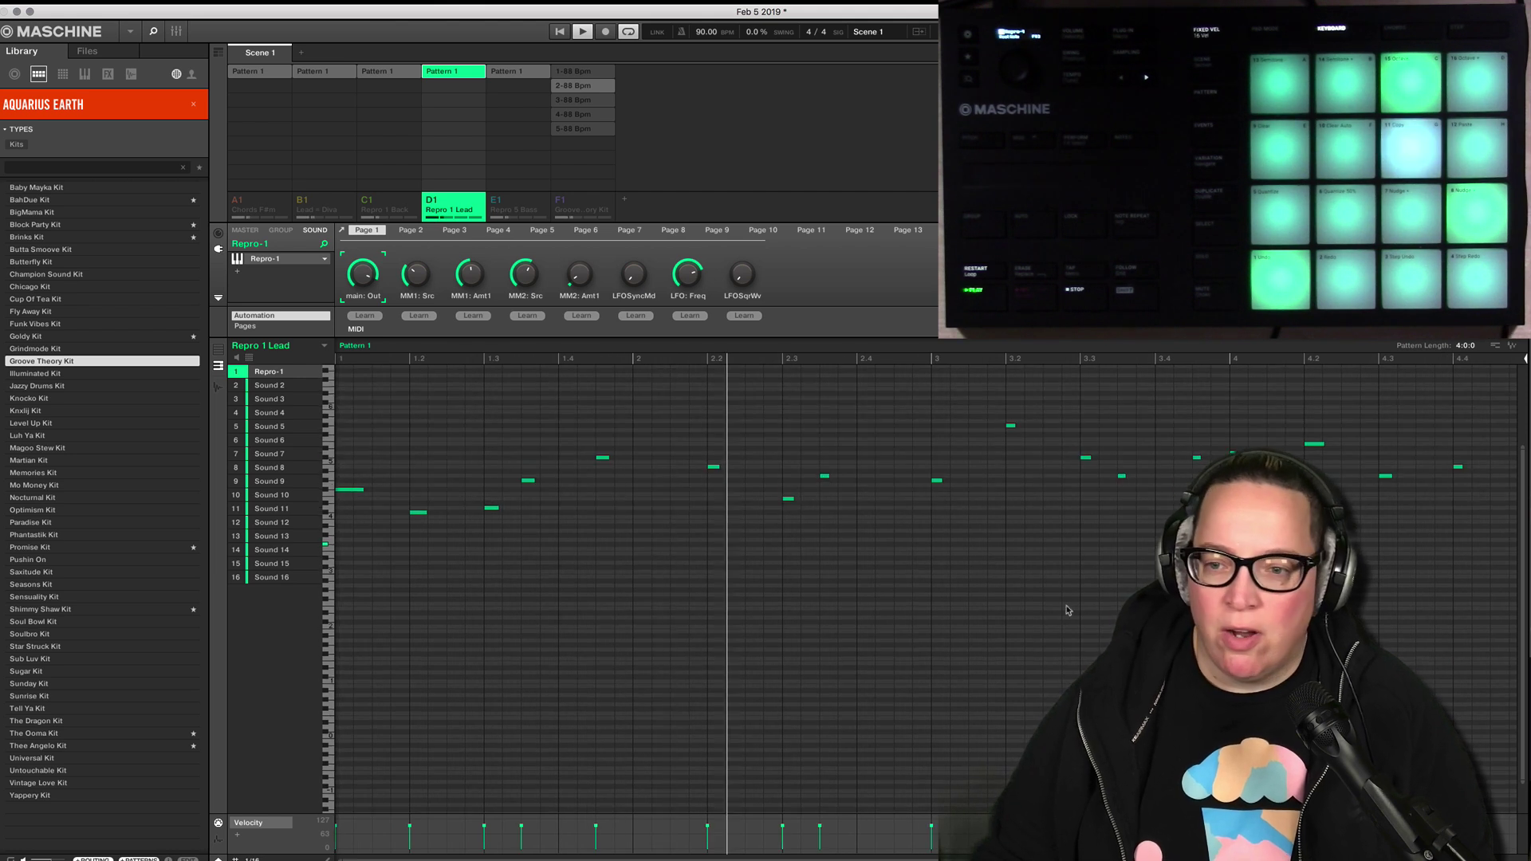
{"action": "key", "text": "super+a"}
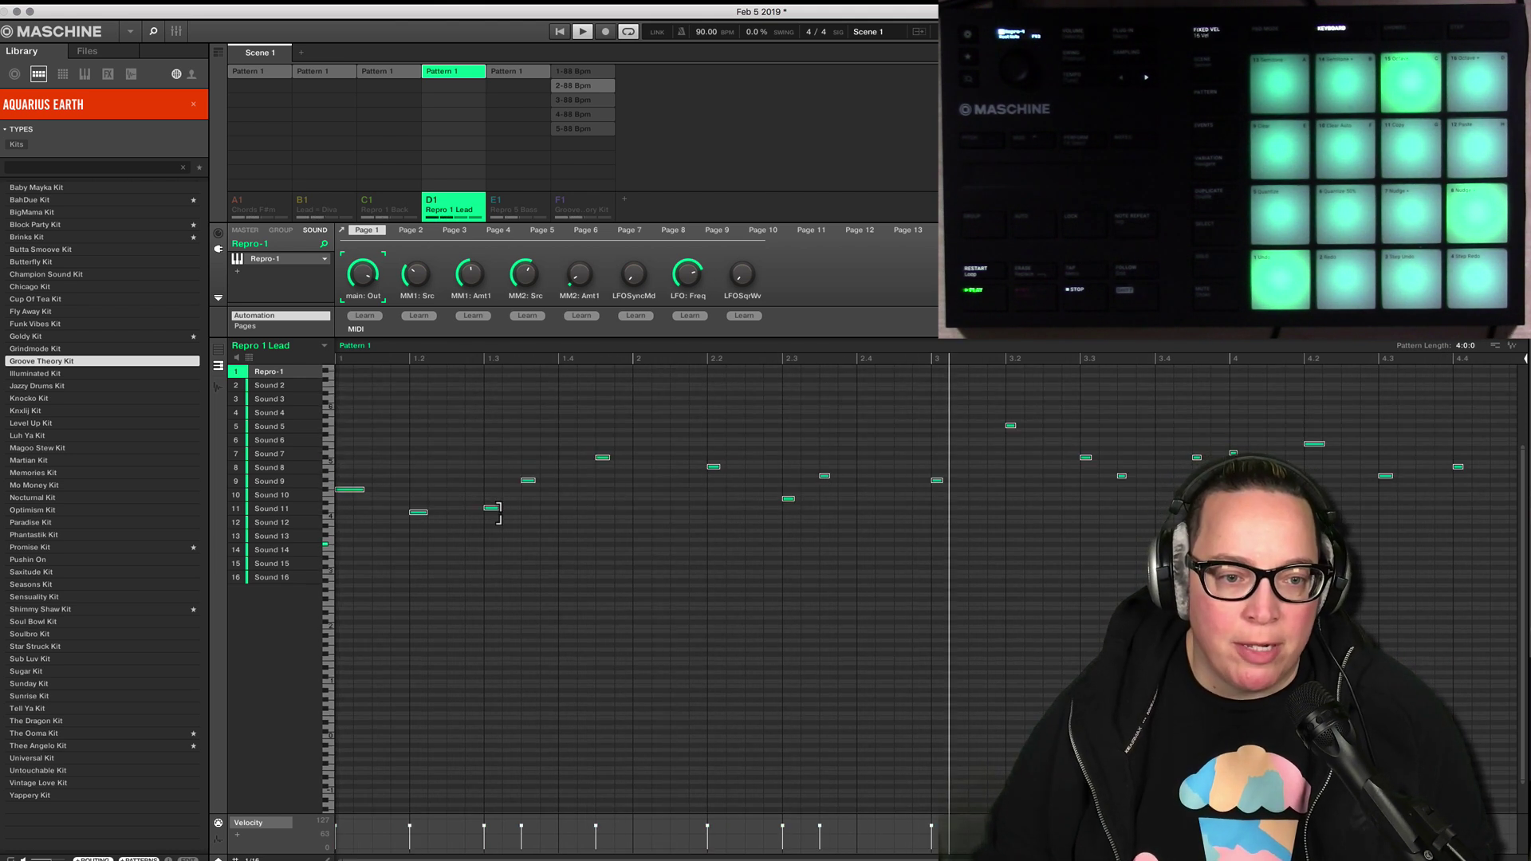
{"action": "left_click_drag", "start_coordinate": [498, 514], "coordinate": [516, 512]}
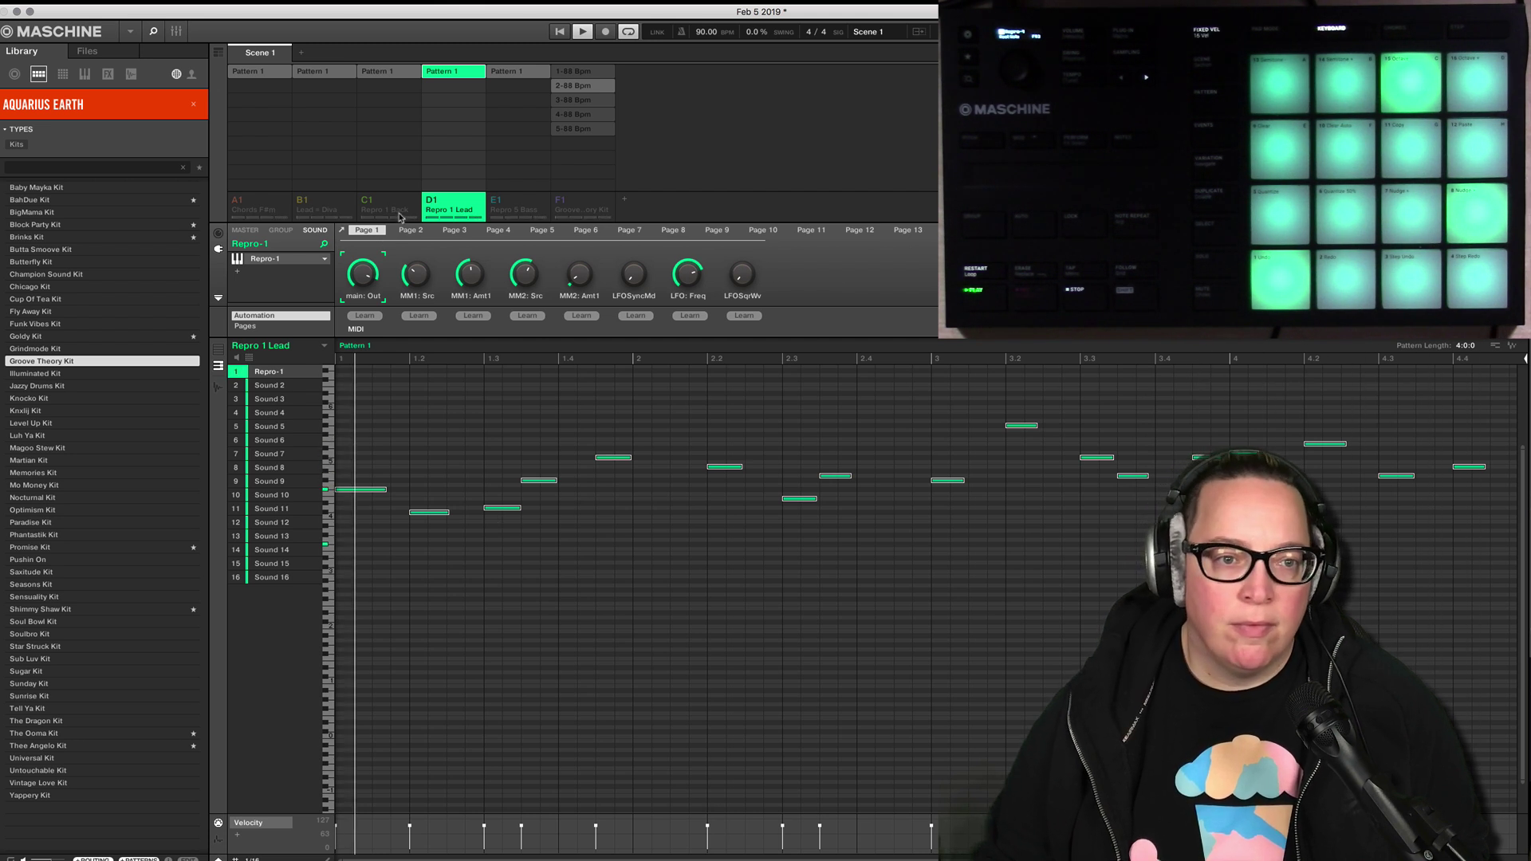
Audition the lead with the Repro 1 Back and B1 groups, and keep only the Chords F#m group playing with it.
{"action": "left_click", "coordinate": [367, 203]}
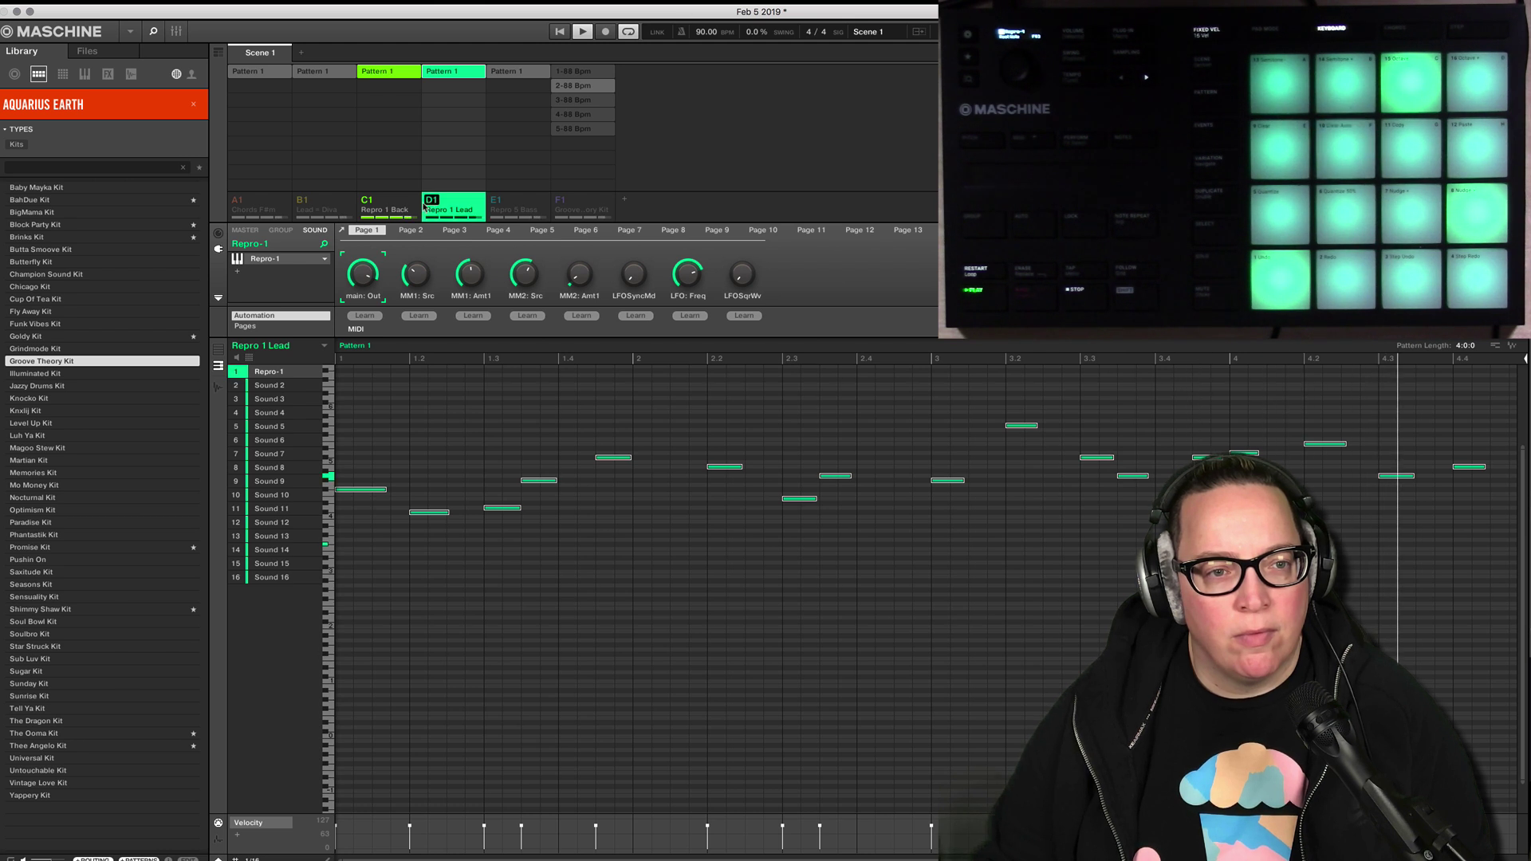
{"action": "left_click", "coordinate": [304, 204]}
{"action": "left_click", "coordinate": [303, 206]}
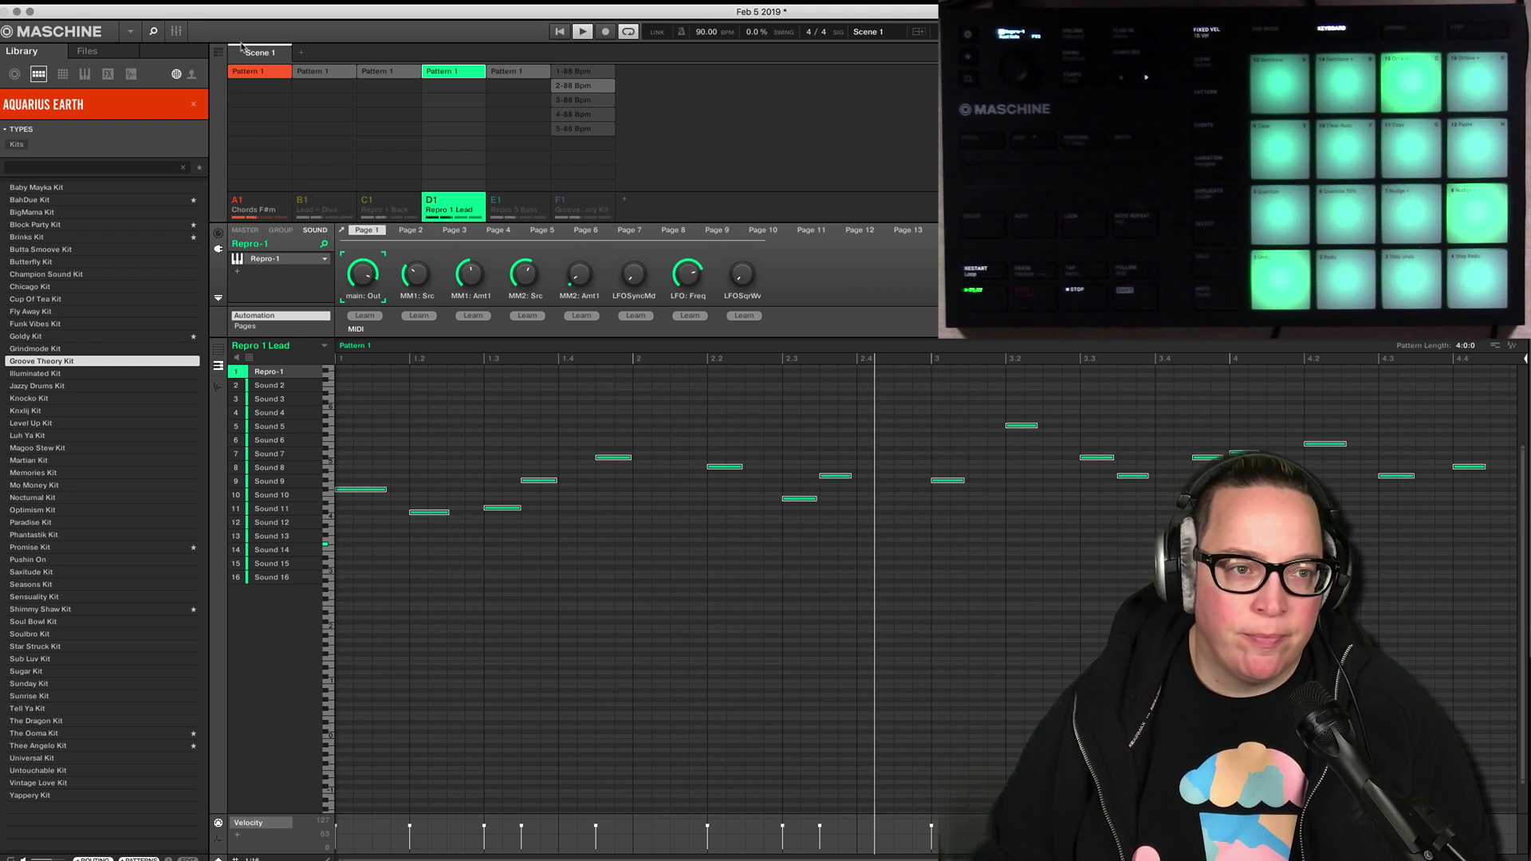
Check the level of the Diva chords against the lead in the mixer.
{"action": "left_click", "coordinate": [177, 32]}
{"action": "left_click", "coordinate": [239, 53]}
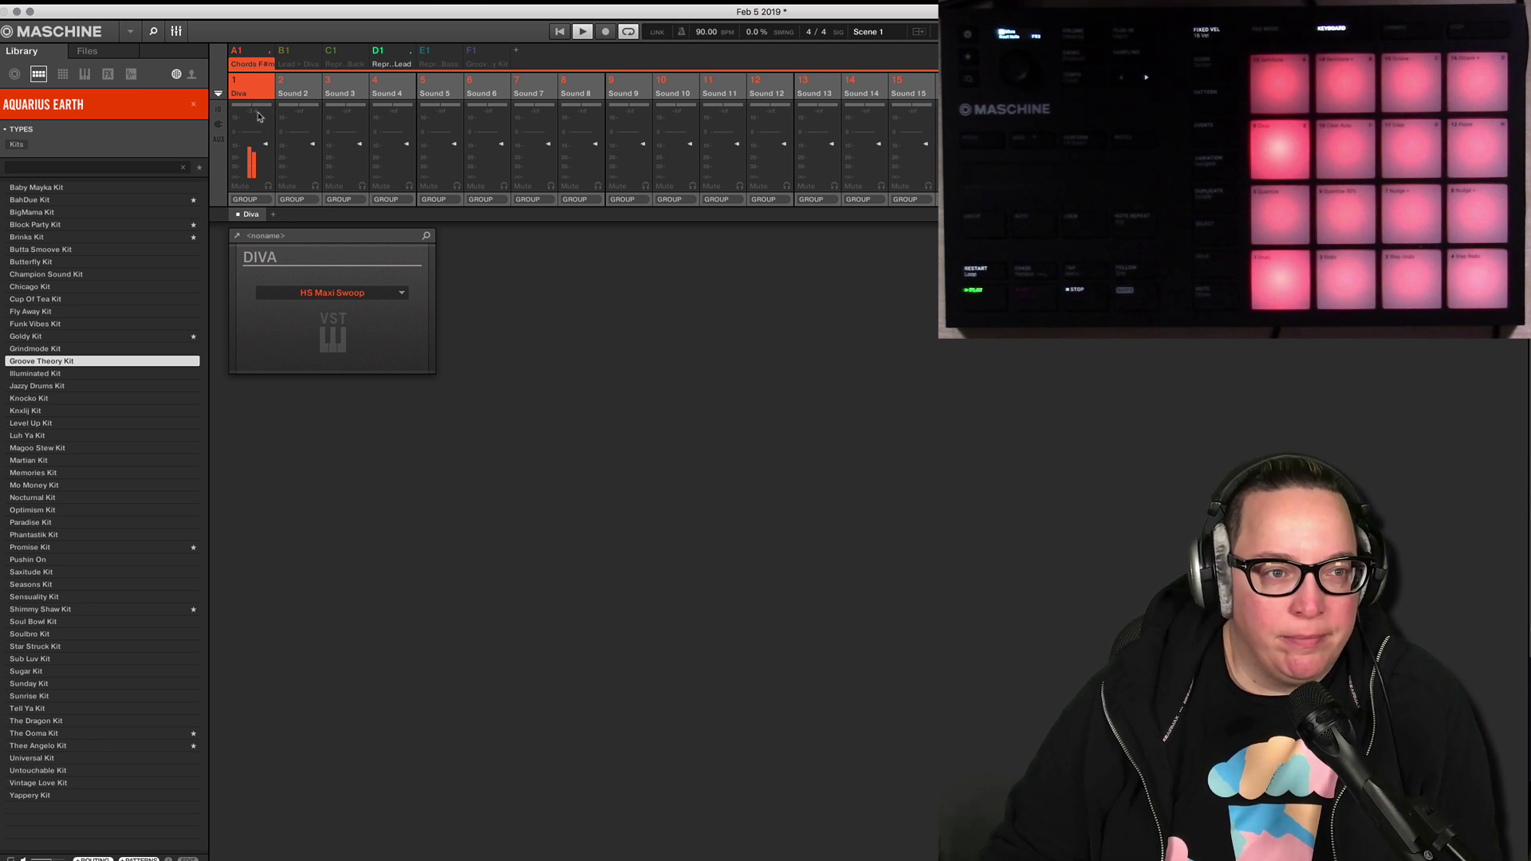
{"action": "left_click", "coordinate": [177, 32]}
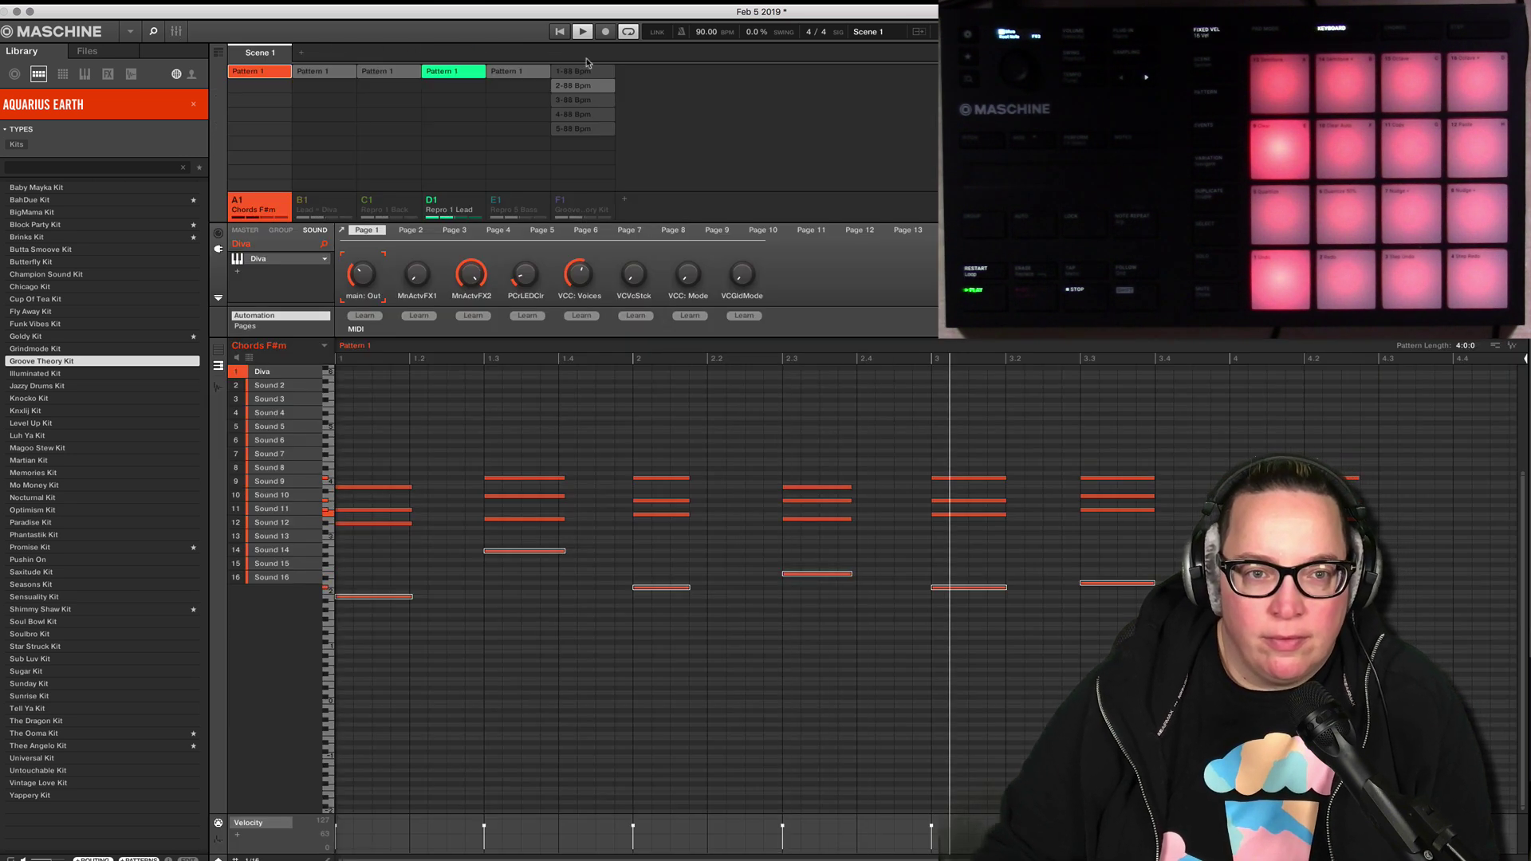
Unmute the Repro 5 Bass group and lower its Repro-5 sound's level slightly in the mixer.
{"action": "left_click", "coordinate": [494, 203]}
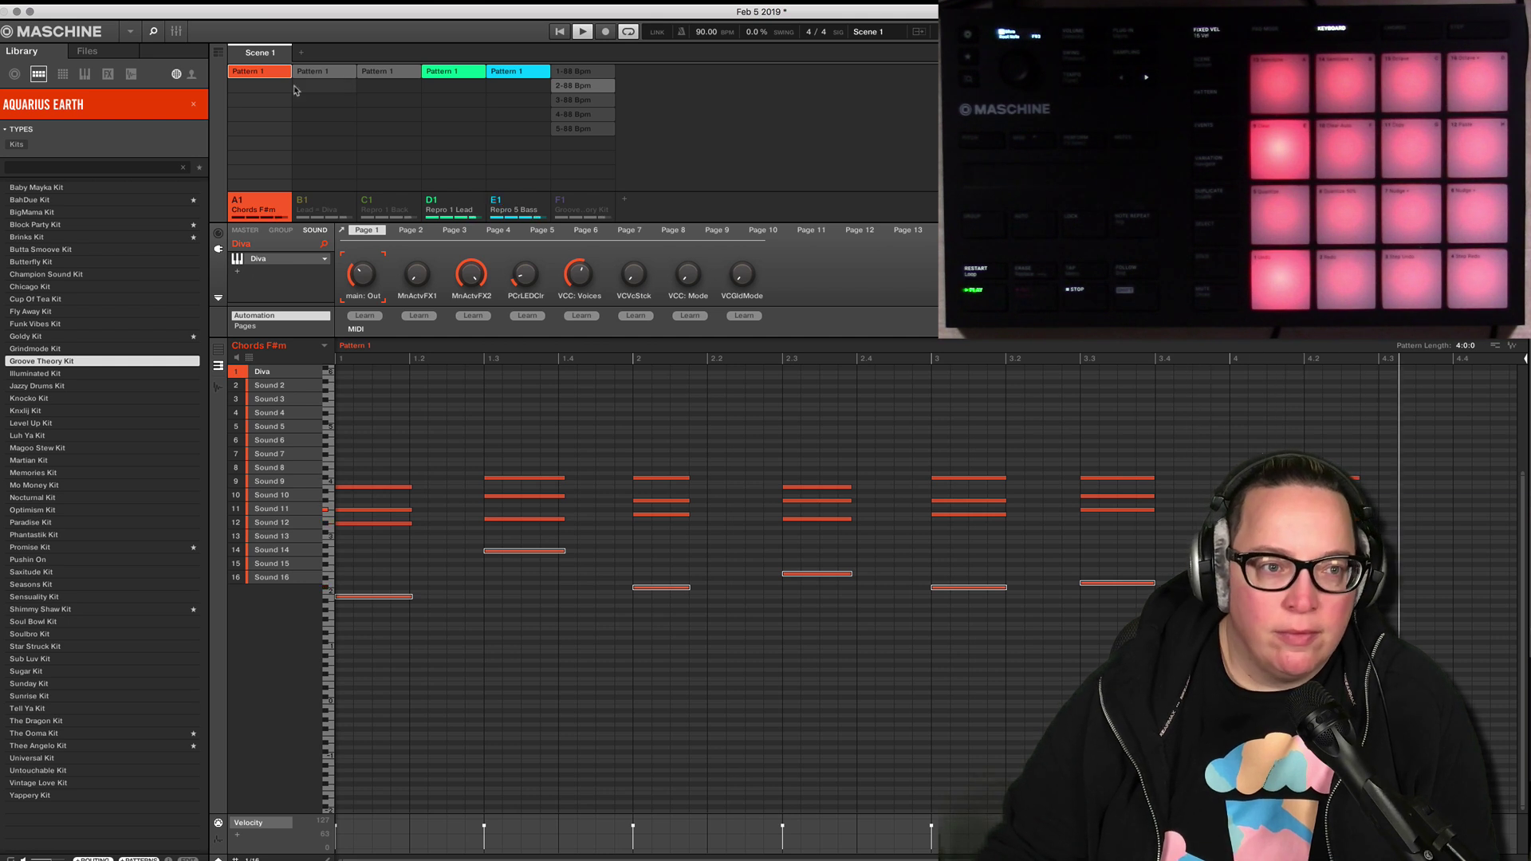
{"action": "left_click", "coordinate": [177, 32]}
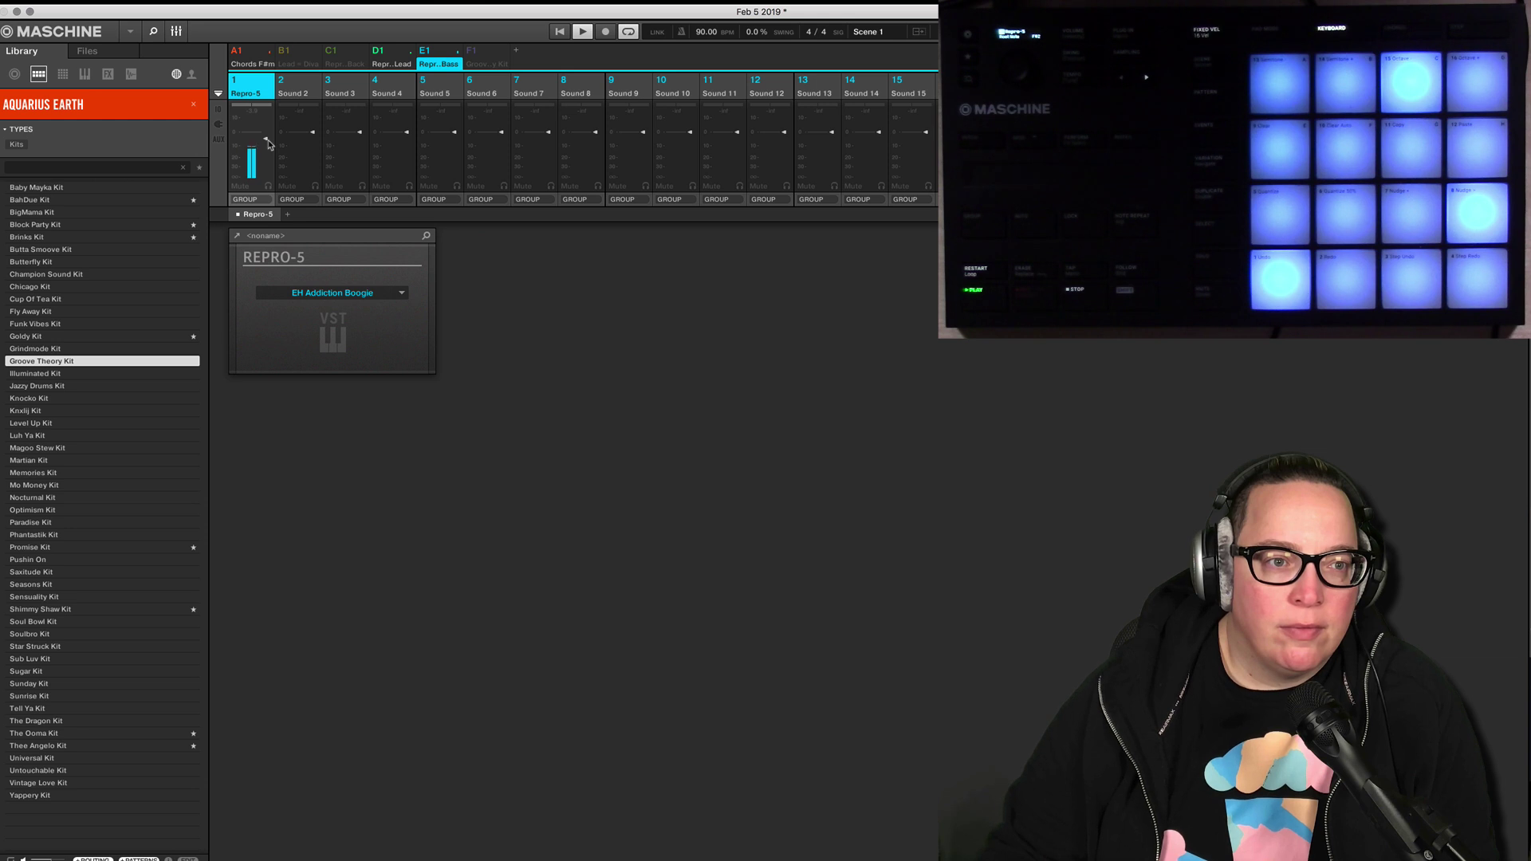
{"action": "left_click", "coordinate": [178, 33]}
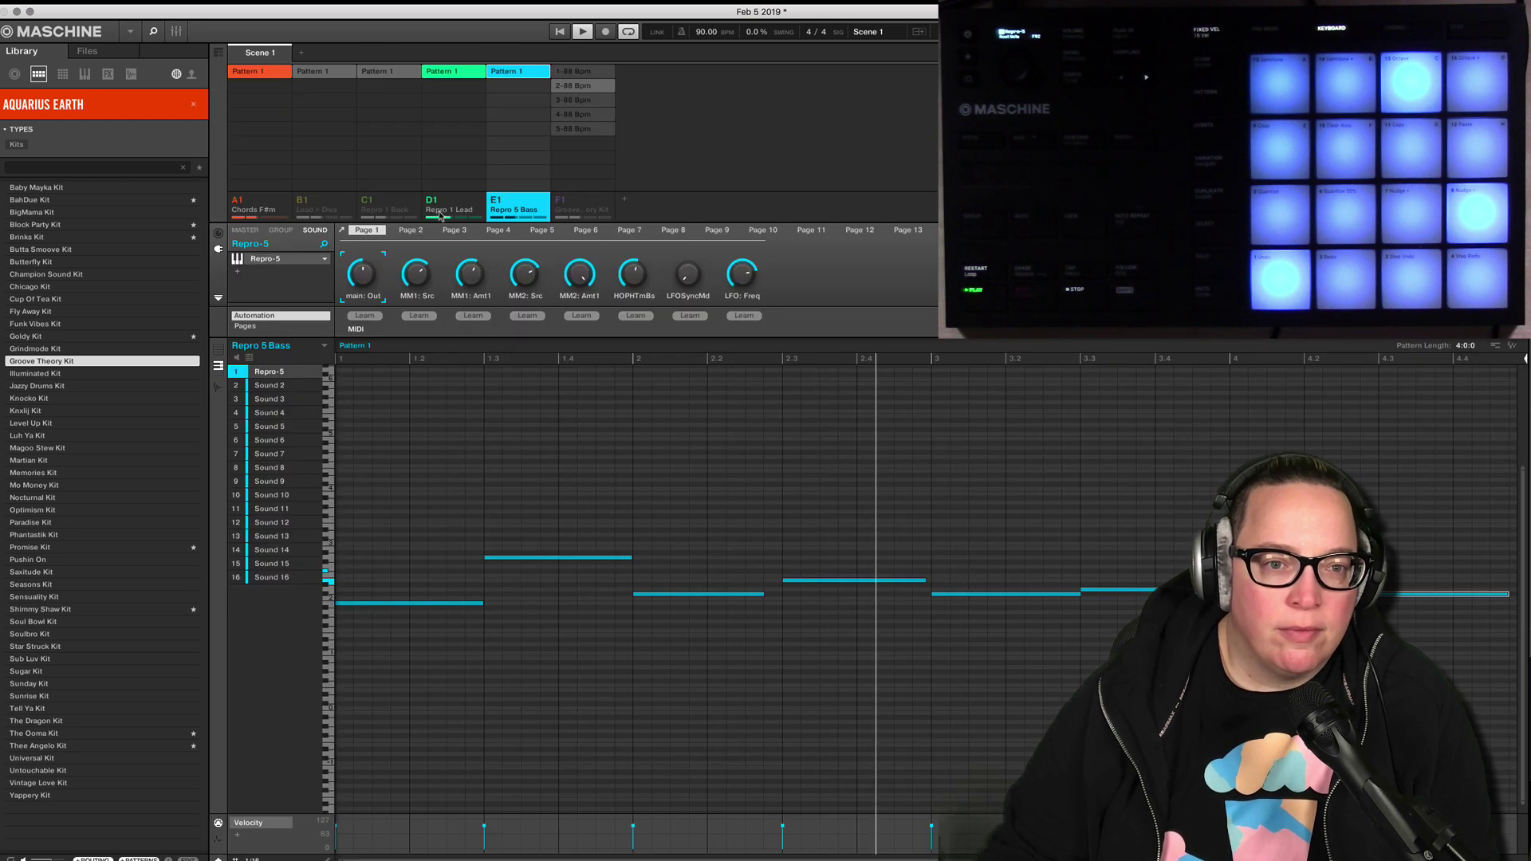
Unmute the Groove Theory Kit group and check its drum sounds' levels in the mixer.
{"action": "left_click", "coordinate": [571, 197]}
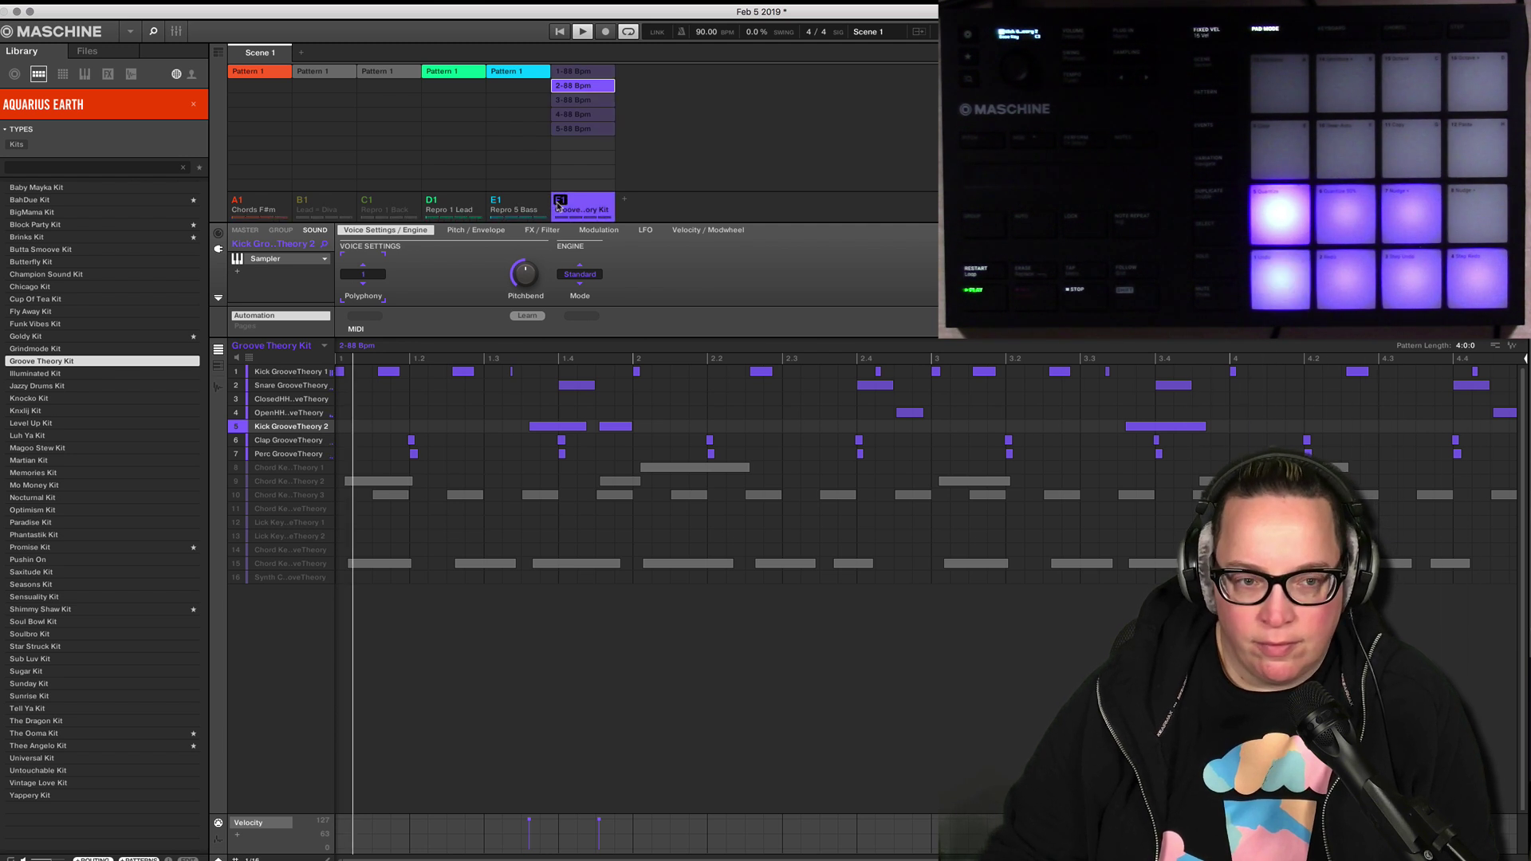
{"action": "left_click", "coordinate": [172, 30]}
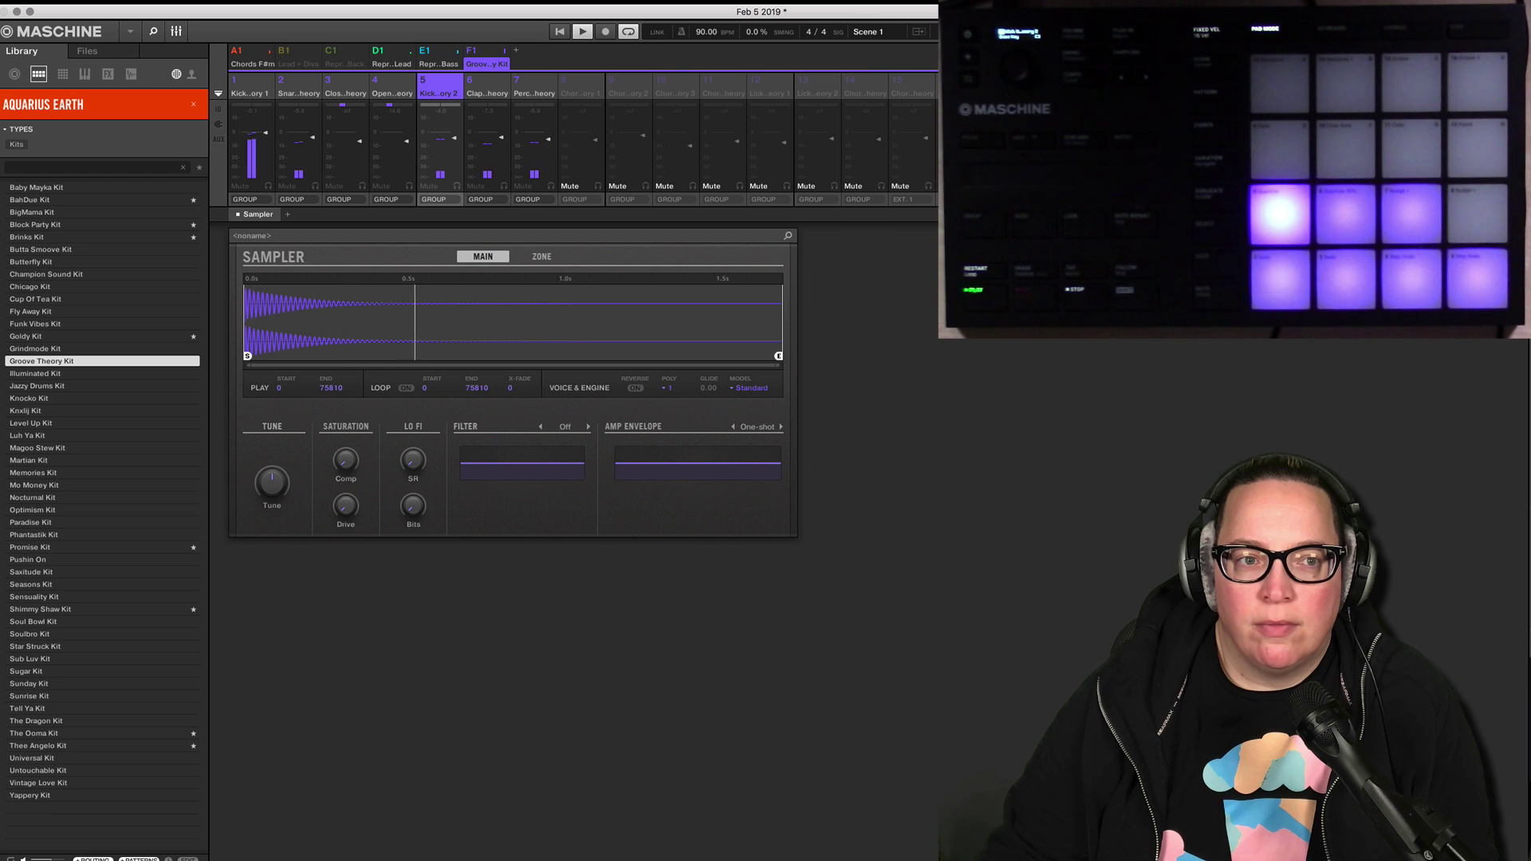
{"action": "left_click", "coordinate": [176, 31]}
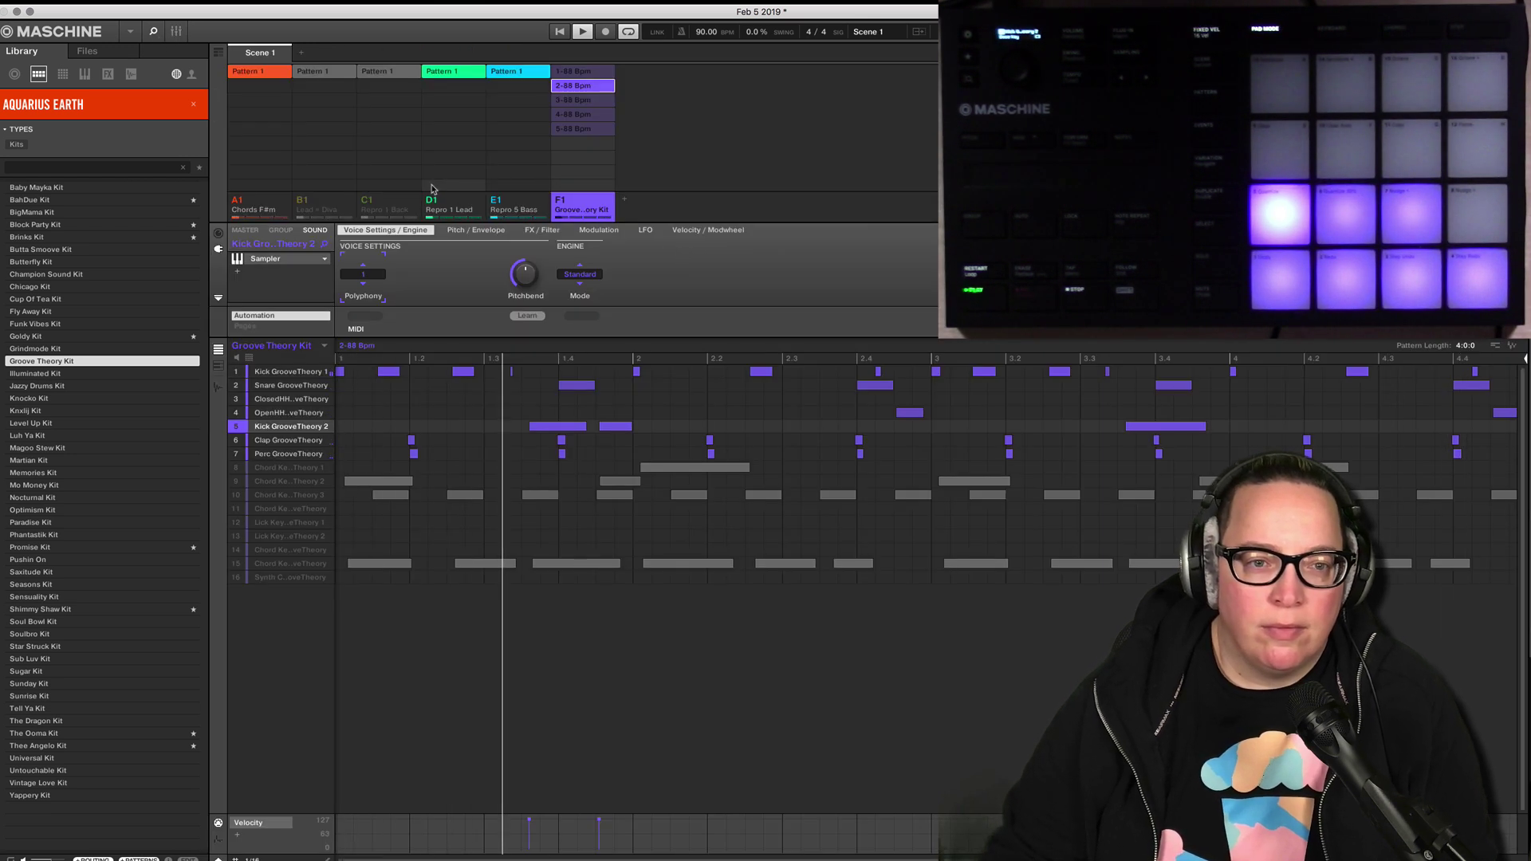
Delete all notes from the Repro 1 Back group's pattern.
{"action": "left_click", "coordinate": [393, 211]}
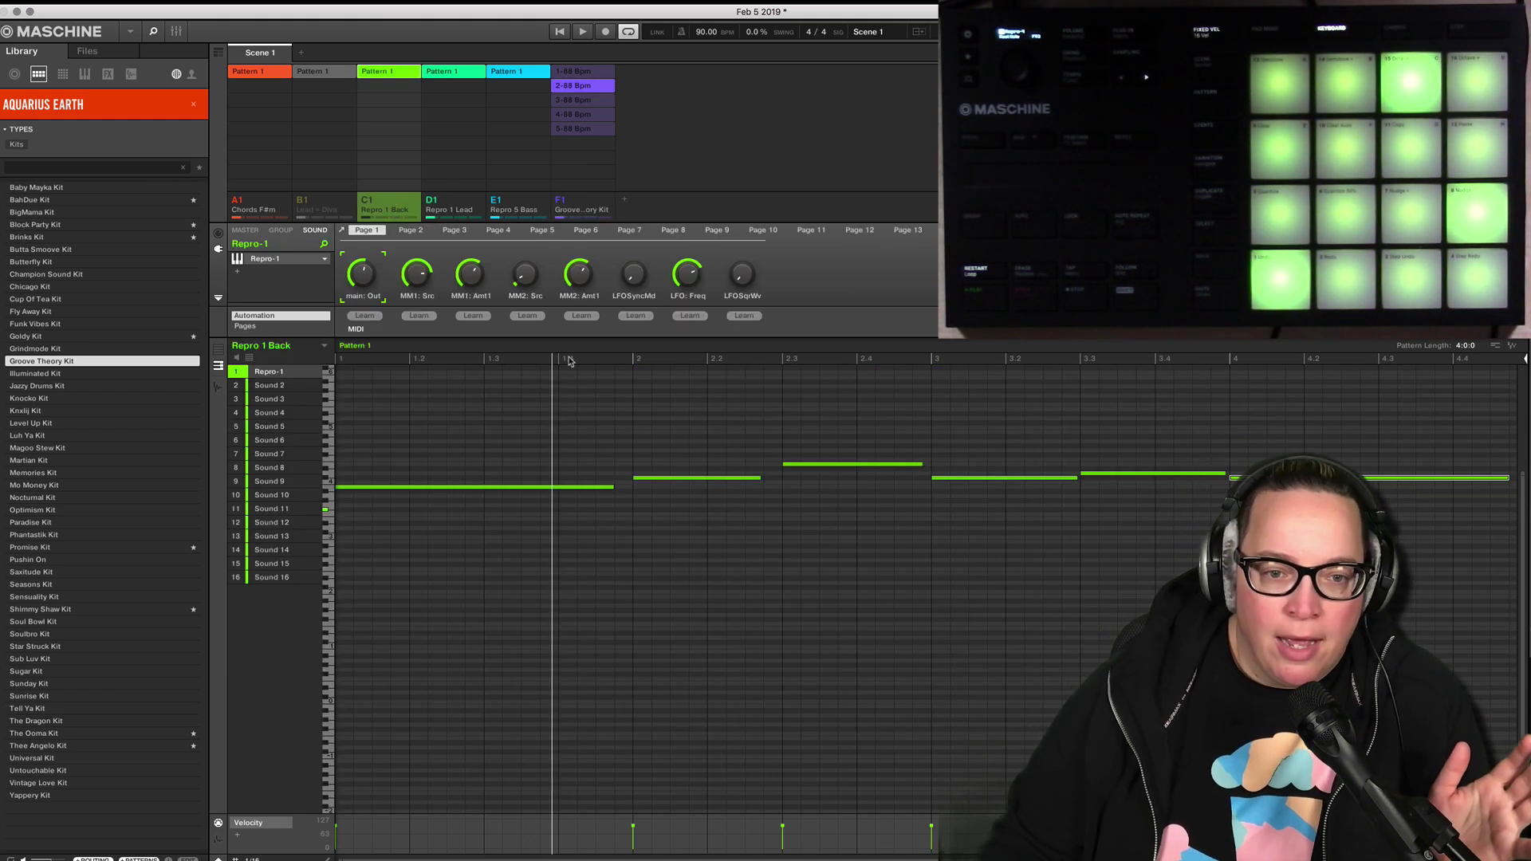
{"action": "key", "text": "ctrl+a"}
{"action": "key", "text": "Delete"}
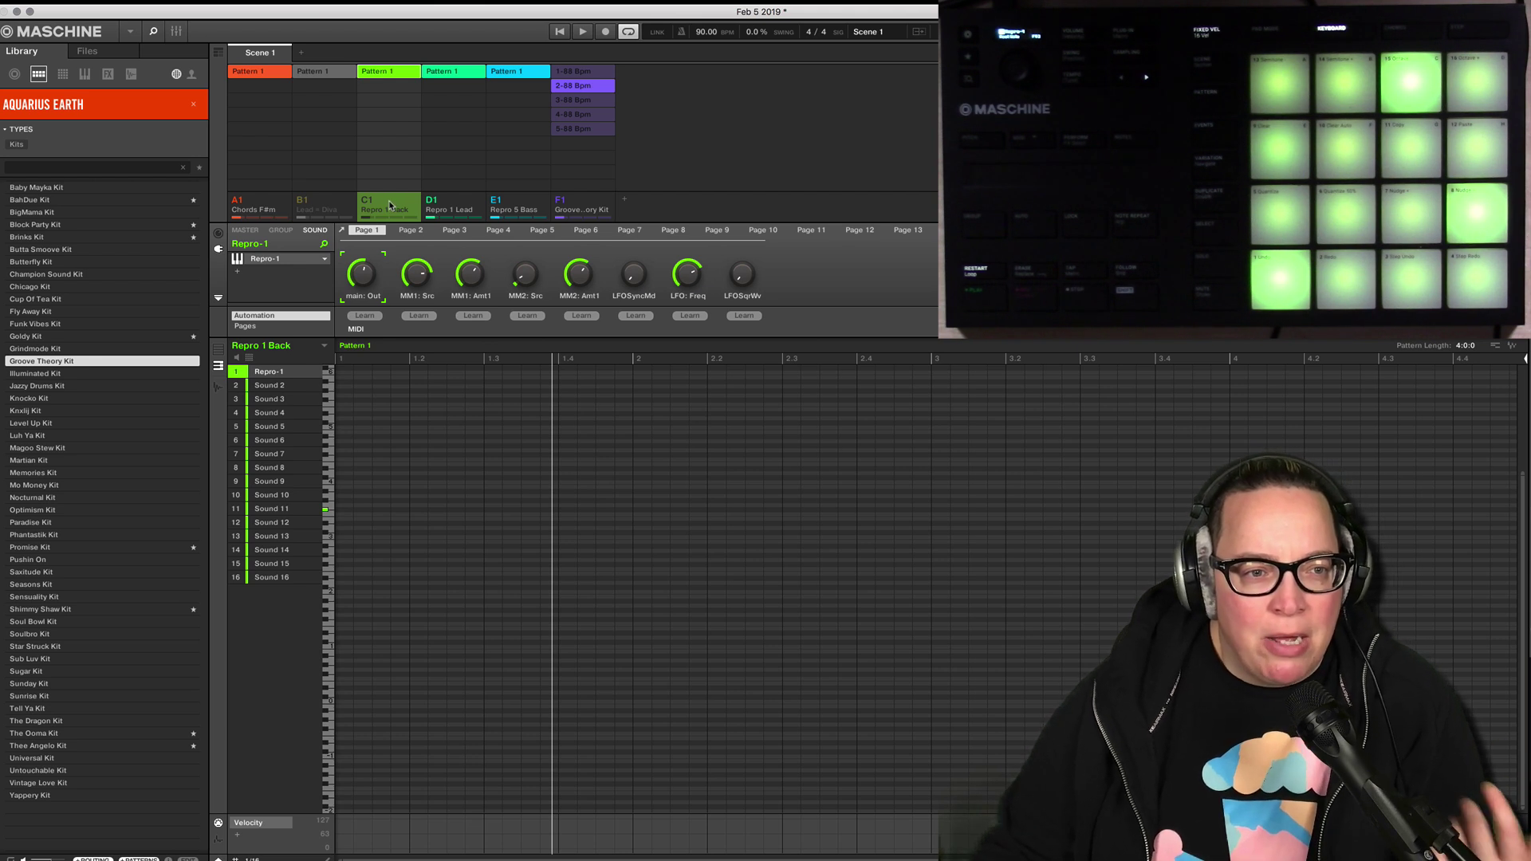
Copy all notes of the Chords F#m pattern and paste them into the Repro 1 Back pattern.
{"action": "left_click", "coordinate": [262, 208]}
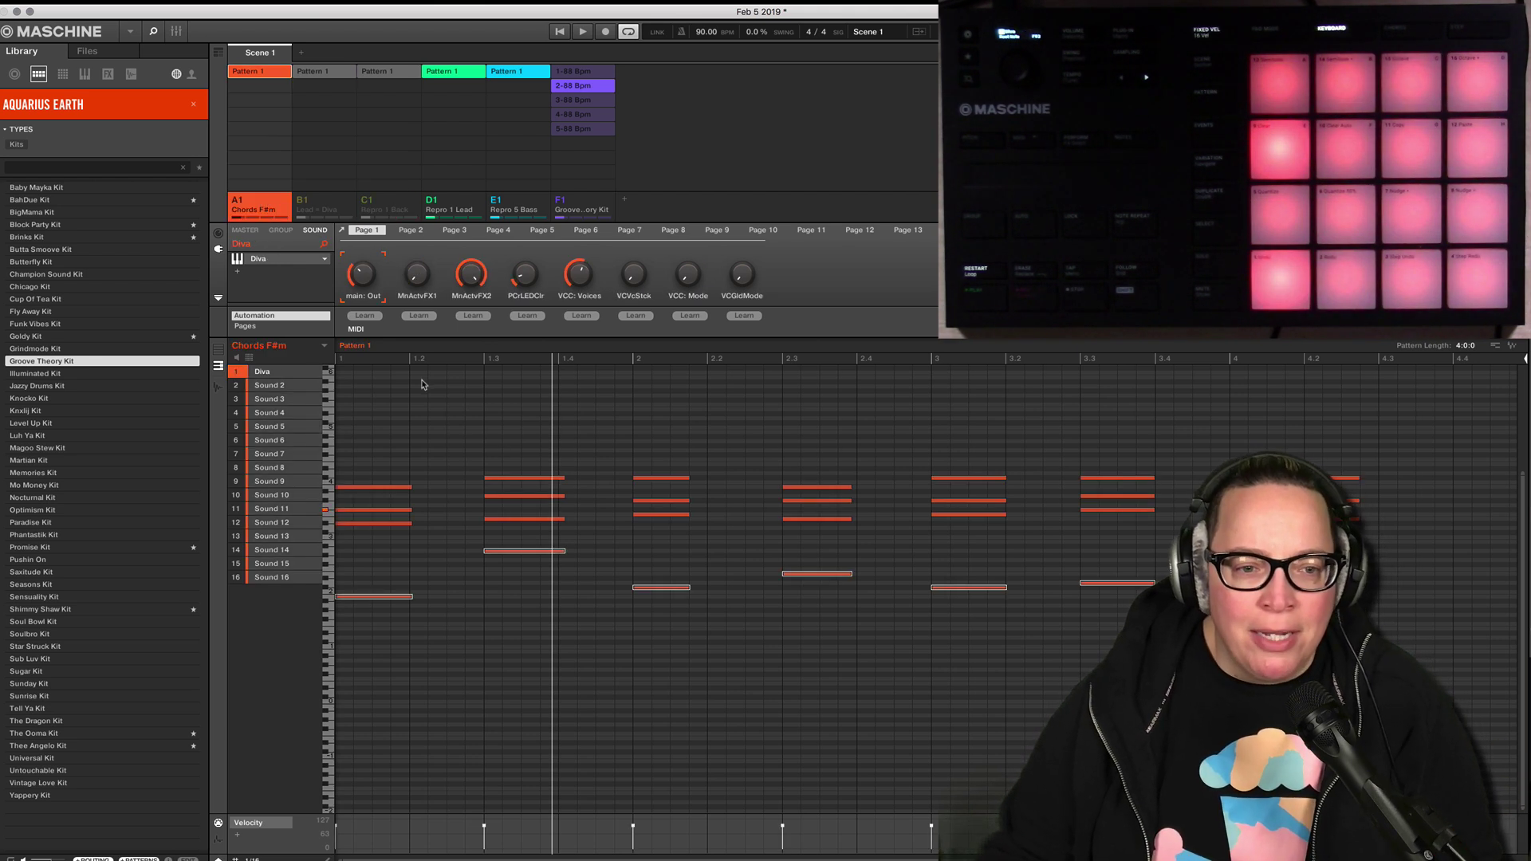
{"action": "key", "text": "ctrl+a"}
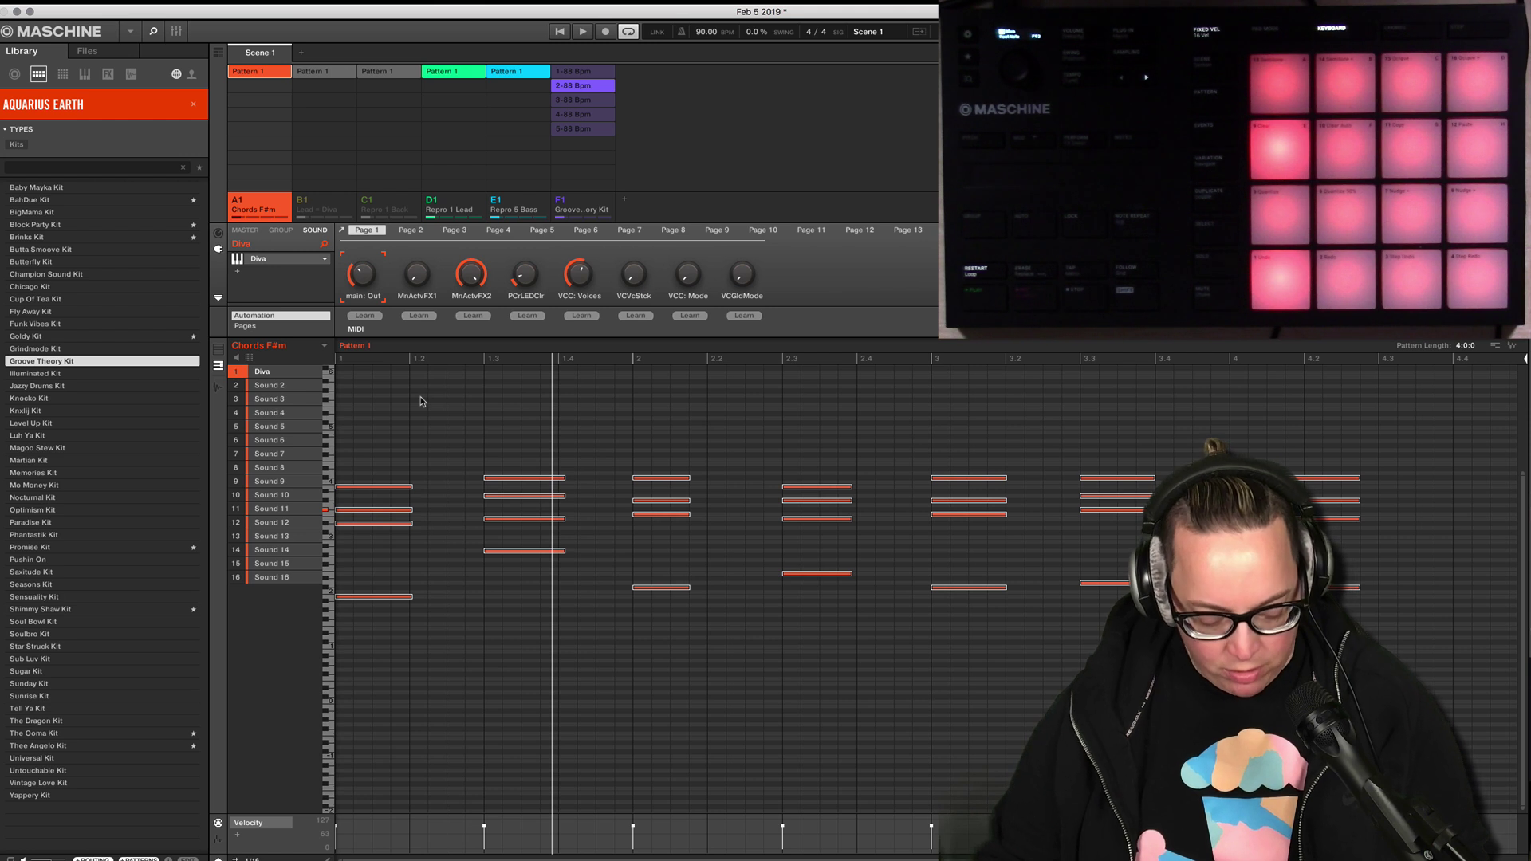
{"action": "left_click", "coordinate": [402, 207]}
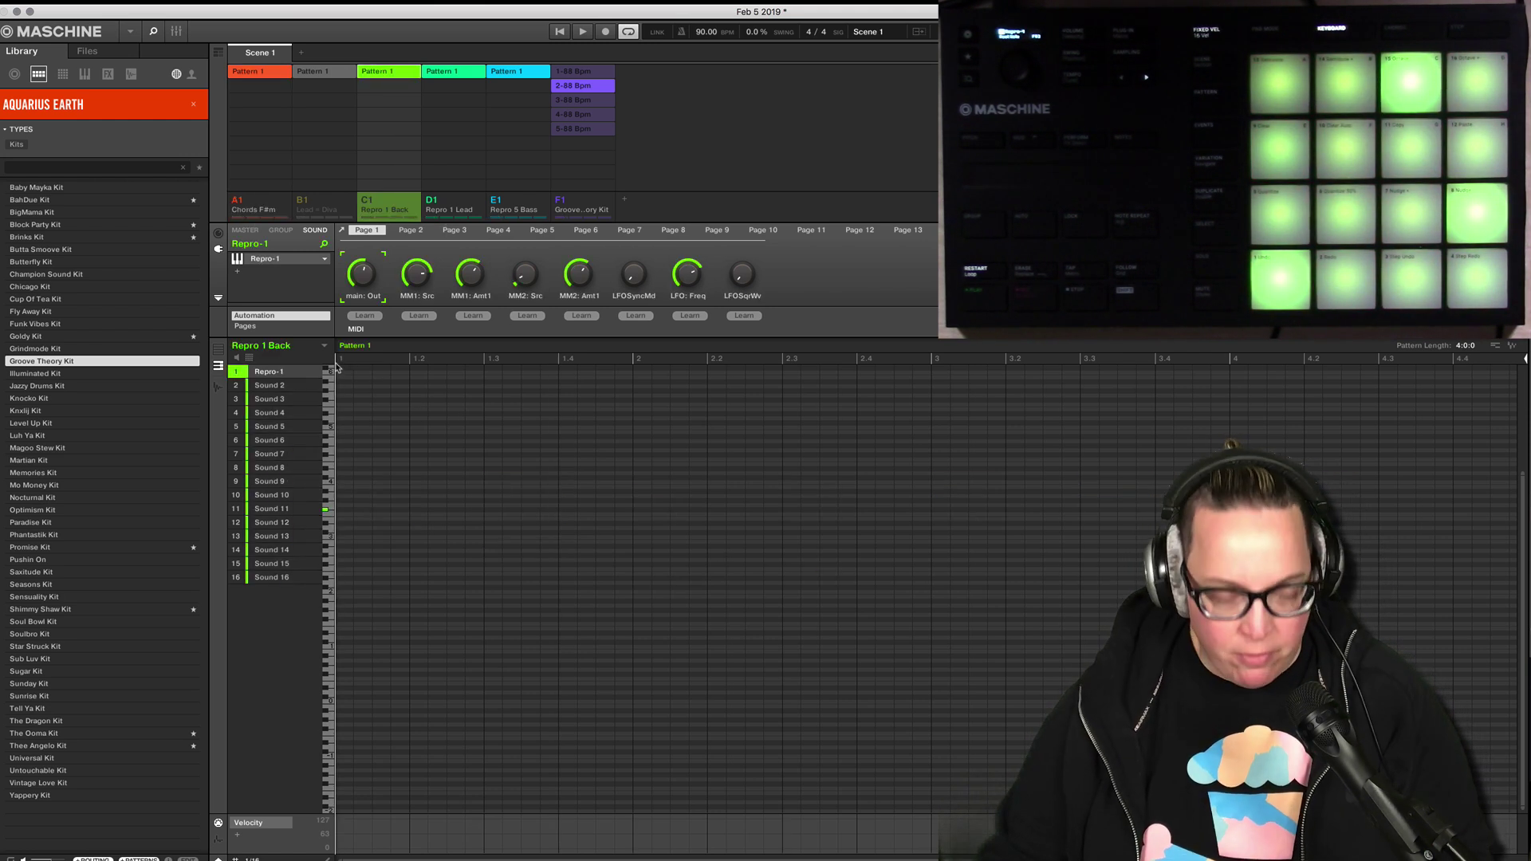
{"action": "key", "text": "ctrl+v"}
Lengthen all chord notes in the Repro 1 Back pattern, extending the last chord almost to the pattern's end.
{"action": "left_click_drag", "start_coordinate": [370, 421], "coordinate": [1224, 691]}
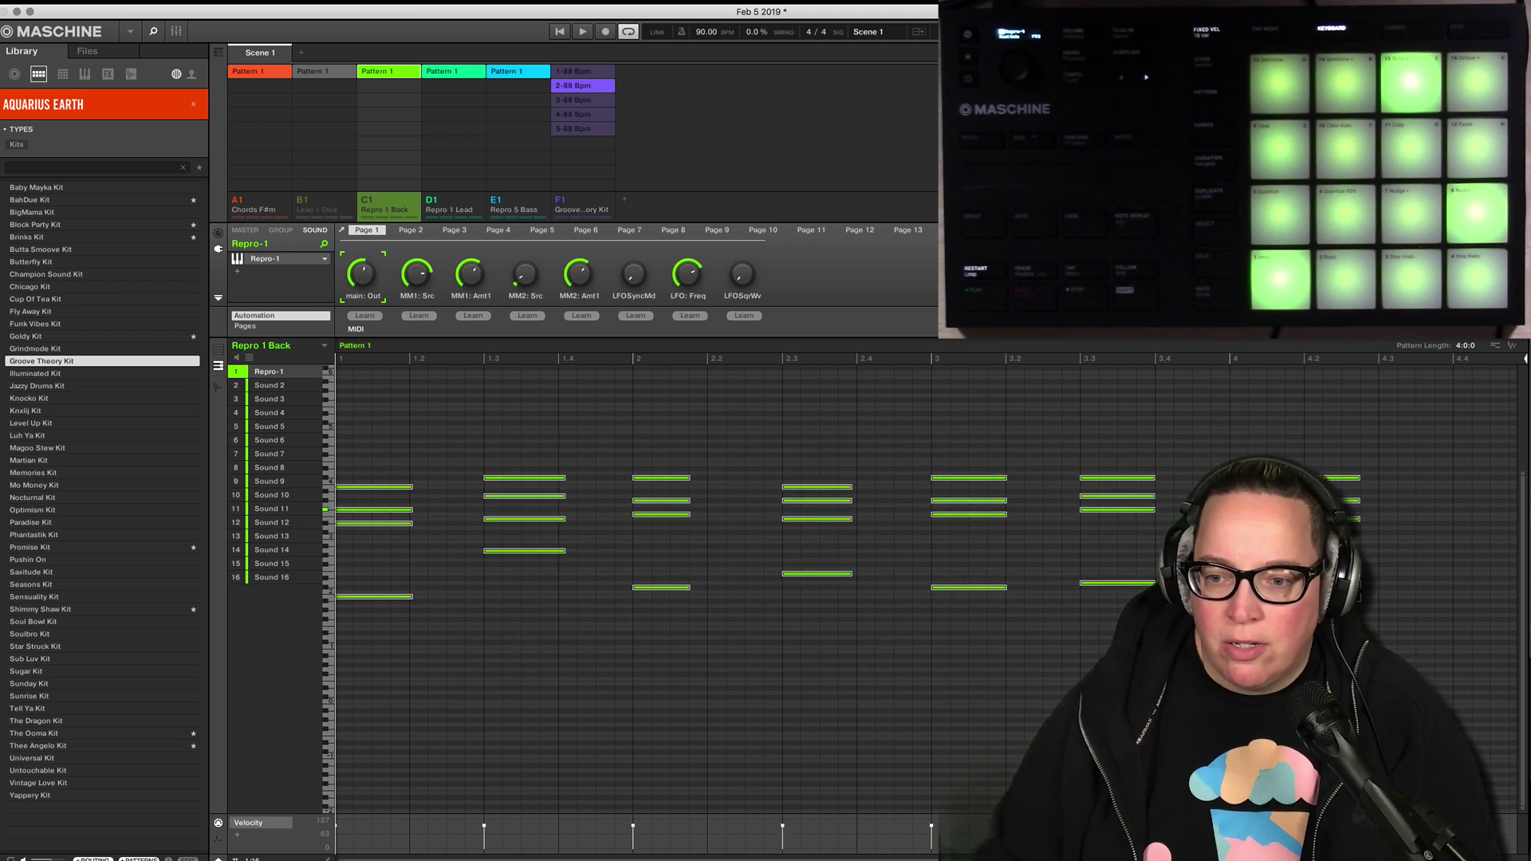
{"action": "left_click_drag", "start_coordinate": [1359, 593], "coordinate": [1419, 595]}
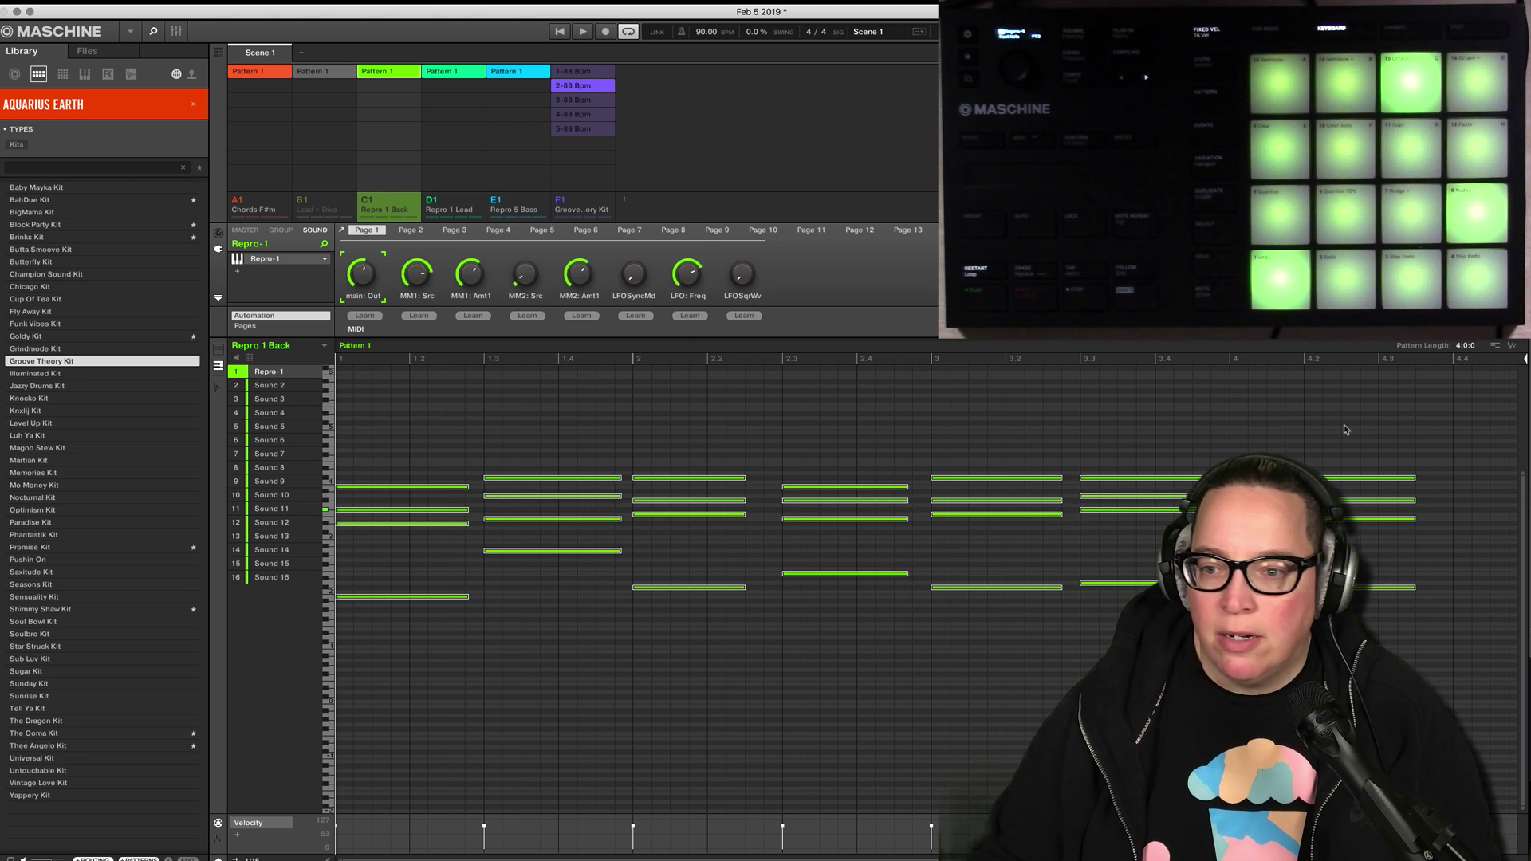
{"action": "left_click_drag", "start_coordinate": [1345, 430], "coordinate": [1467, 590]}
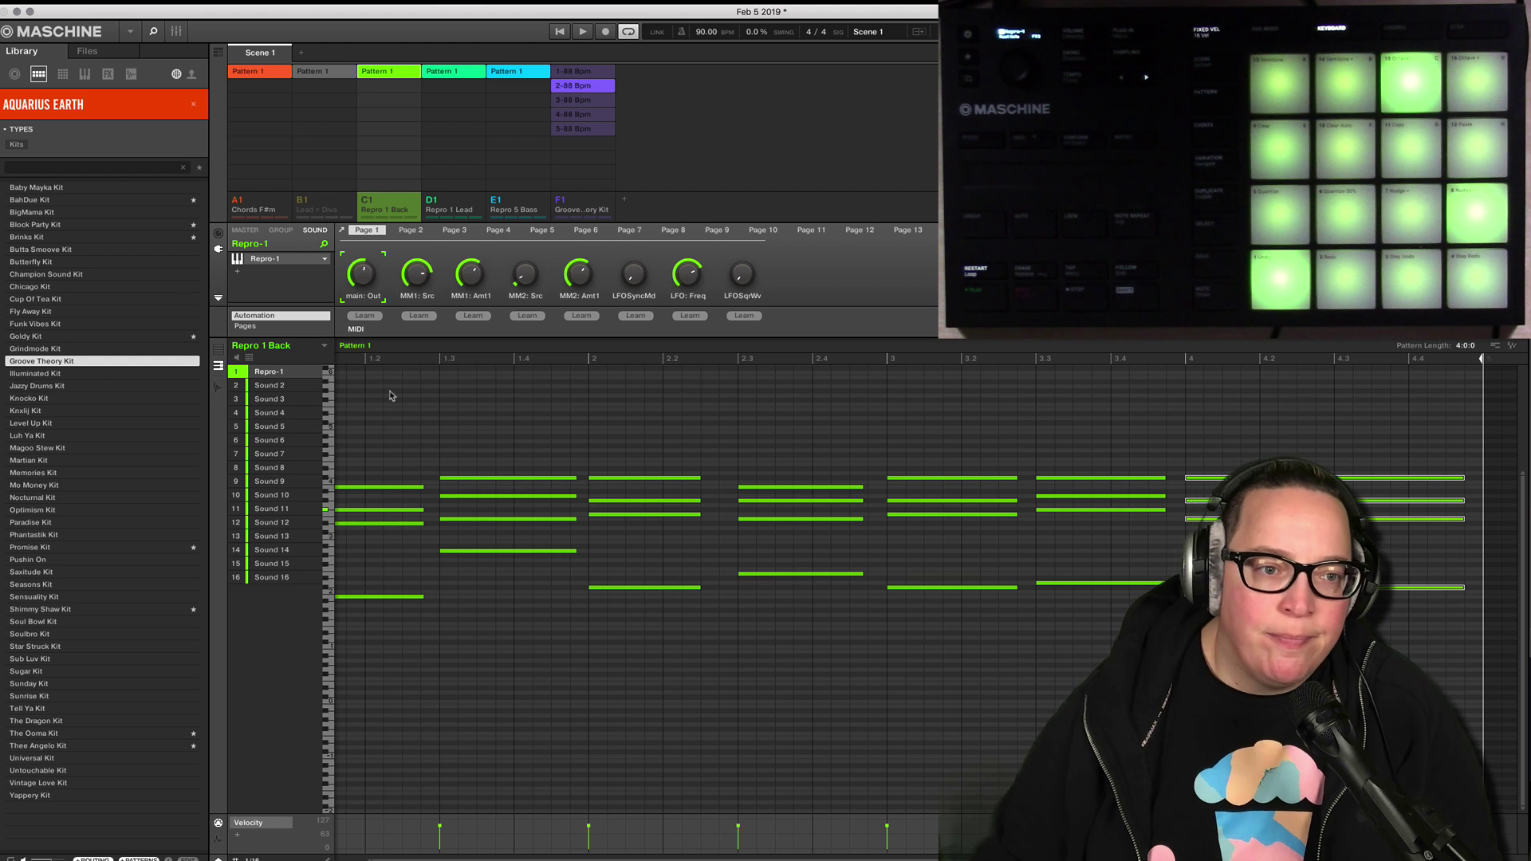
Load the CK Blossom preset from Repro-1's 03 Chords folder and play the Repro 1 Back group soloed.
{"action": "left_click", "coordinate": [283, 261]}
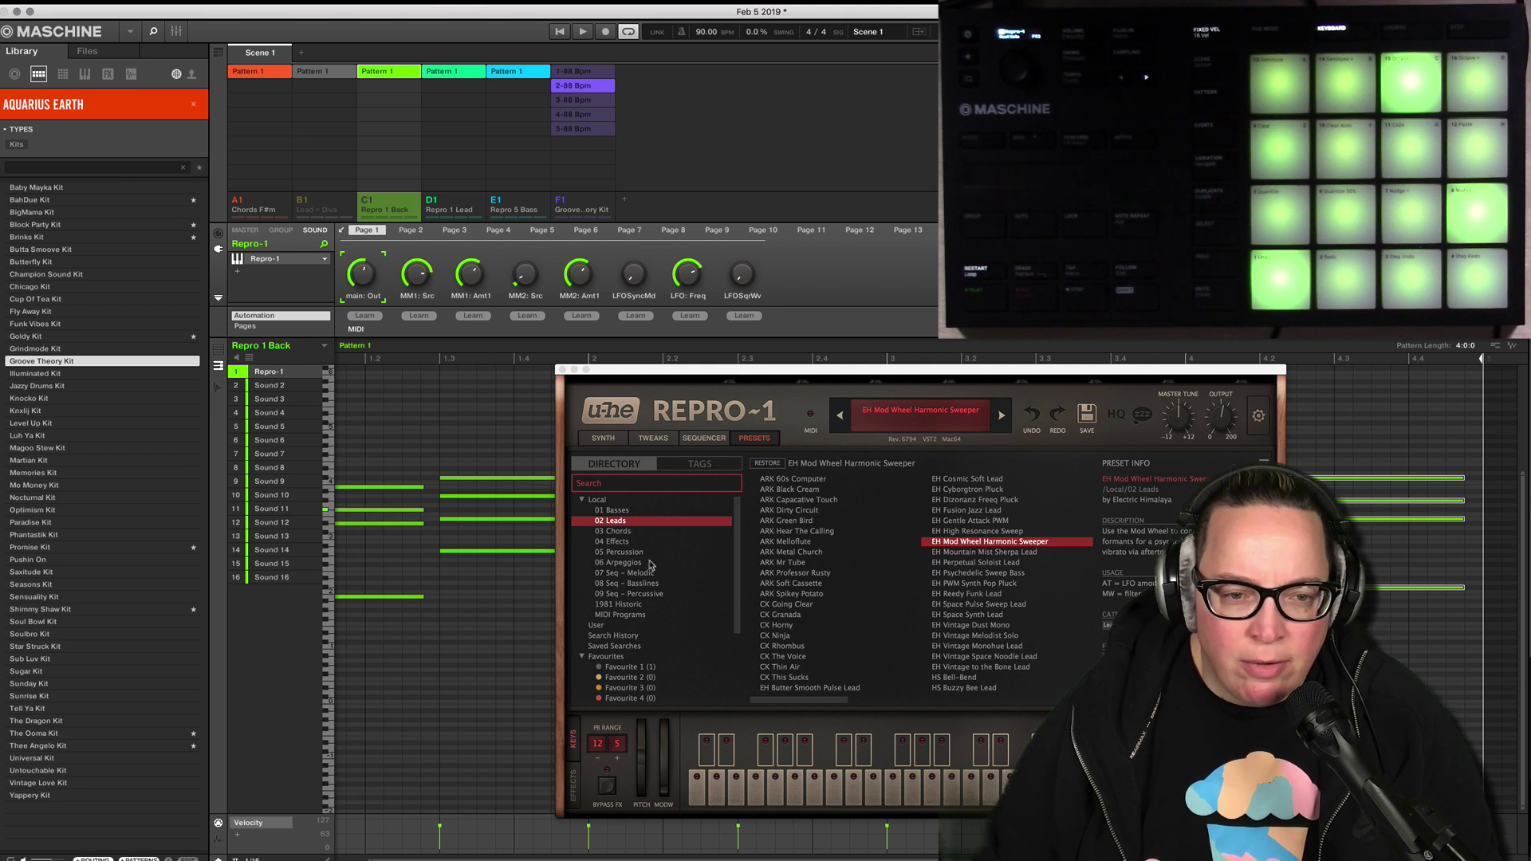
{"action": "left_click_drag", "start_coordinate": [656, 375], "coordinate": [541, 308]}
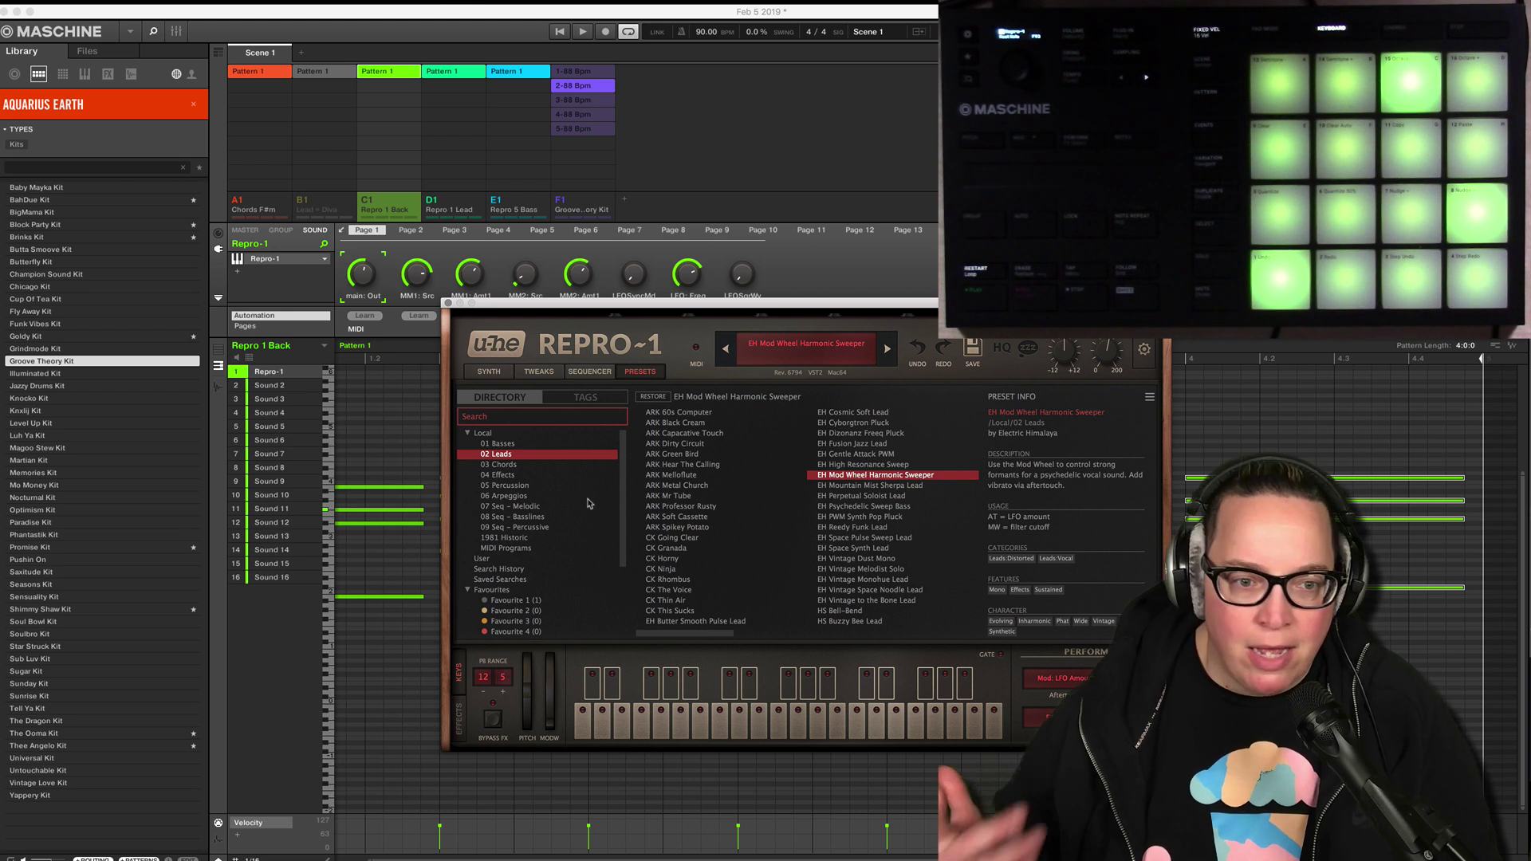
{"action": "left_click", "coordinate": [502, 464]}
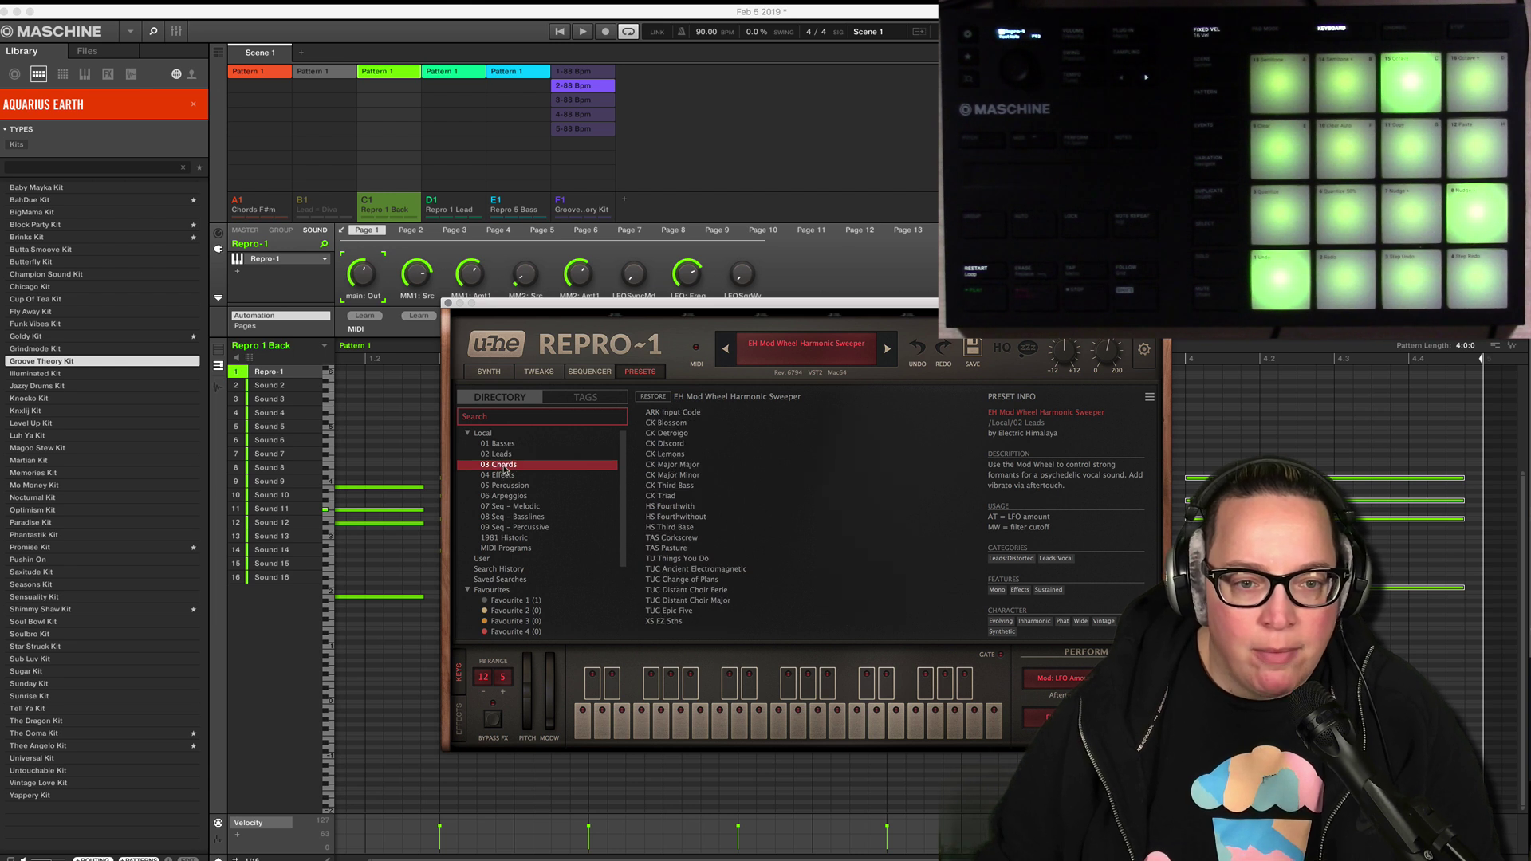
{"action": "left_click", "coordinate": [674, 424]}
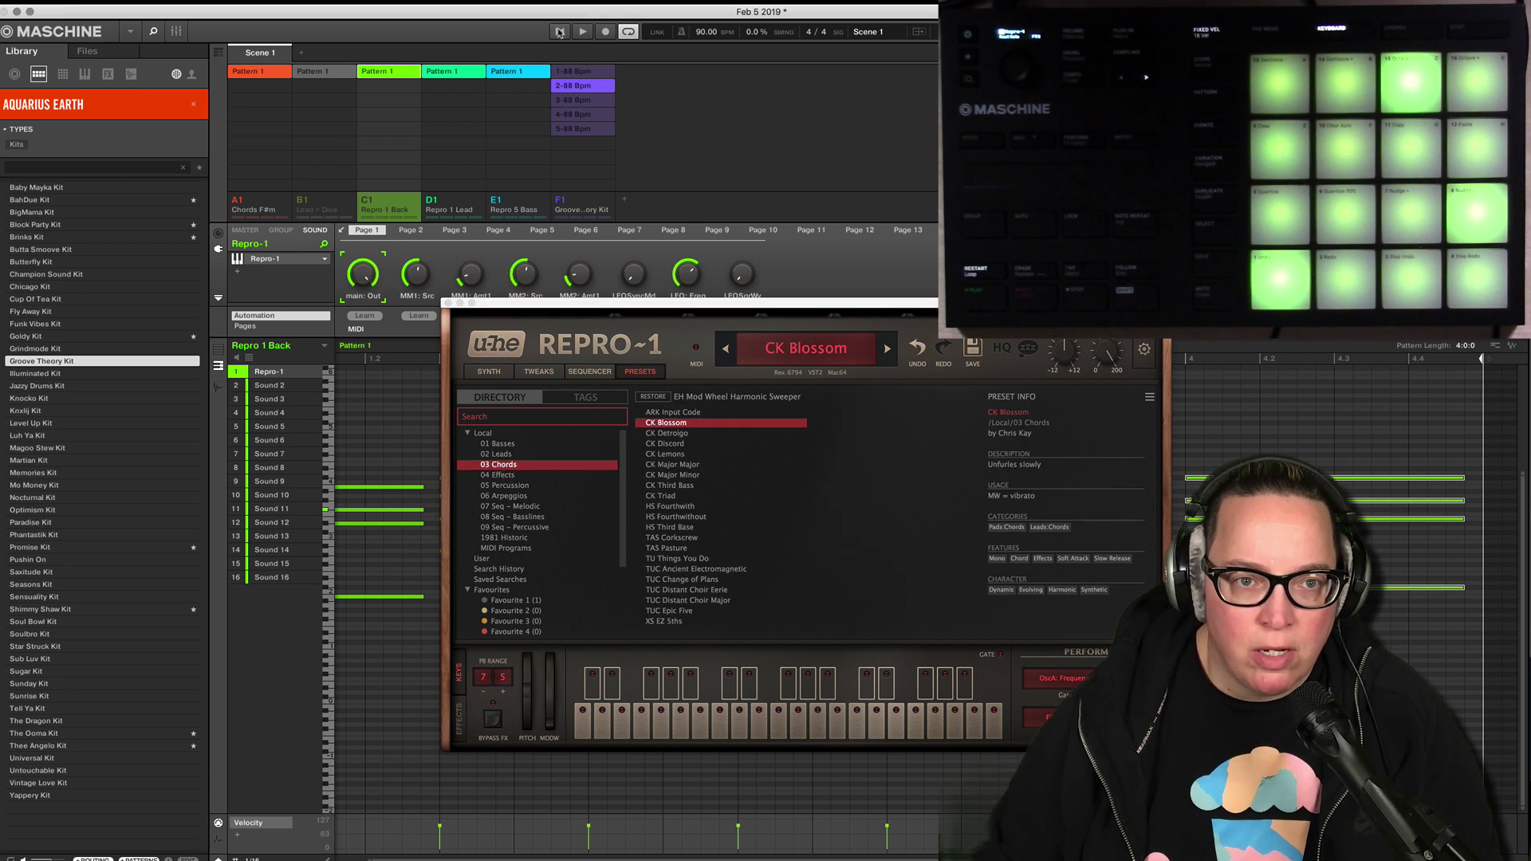
{"action": "key", "text": "space"}
{"action": "left_click", "coordinate": [371, 205]}
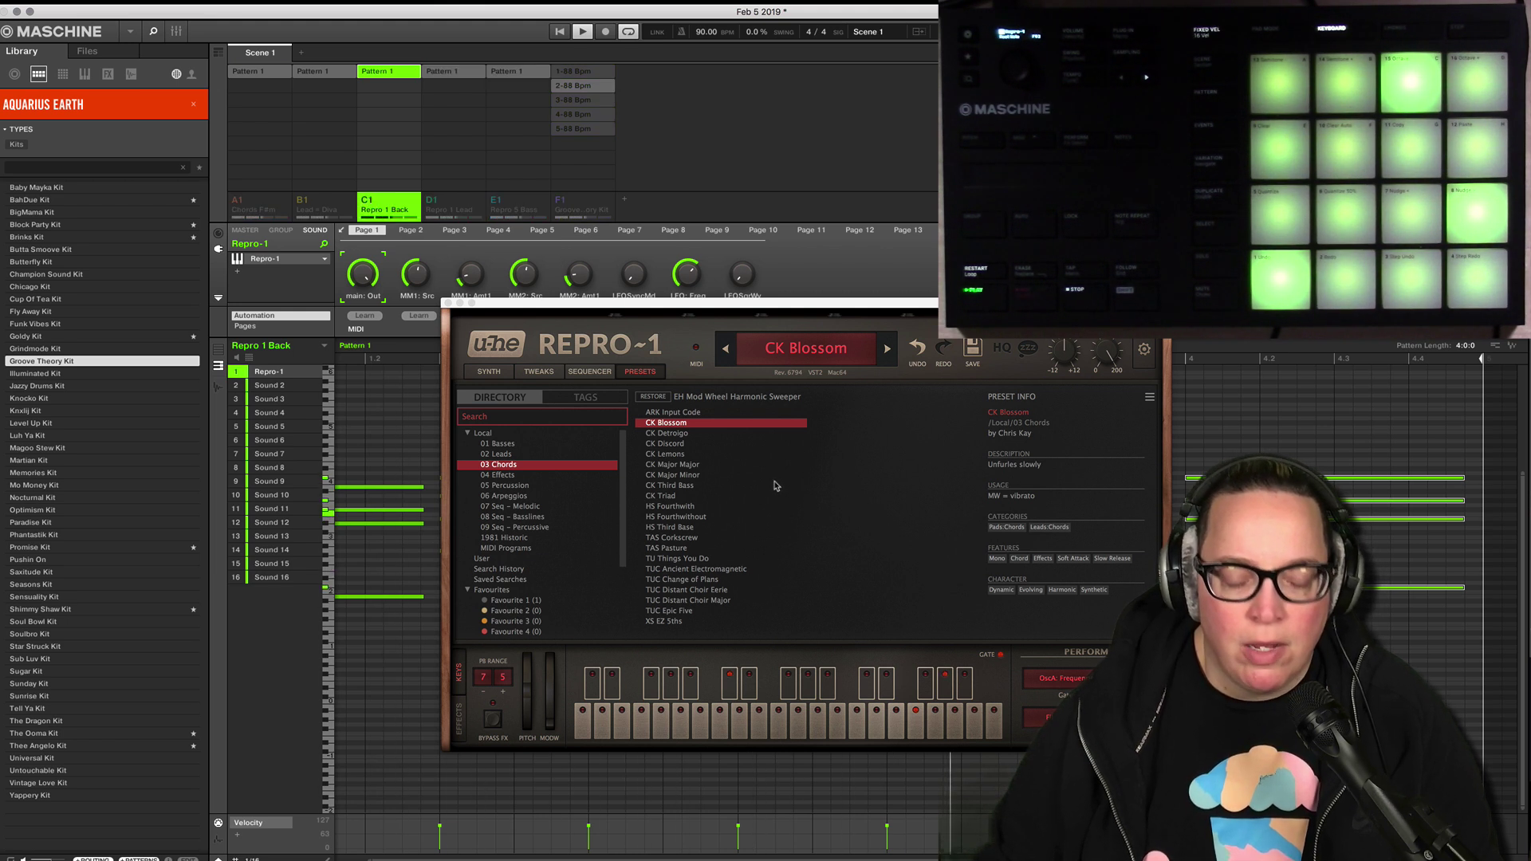
Audition Repro-1's CK Detroigo and CK Major Minor chord presets, plus 05 Grunge Guitar and 11 Pipe Organ Flute from 1981 Historic.
{"action": "left_click", "coordinate": [681, 435]}
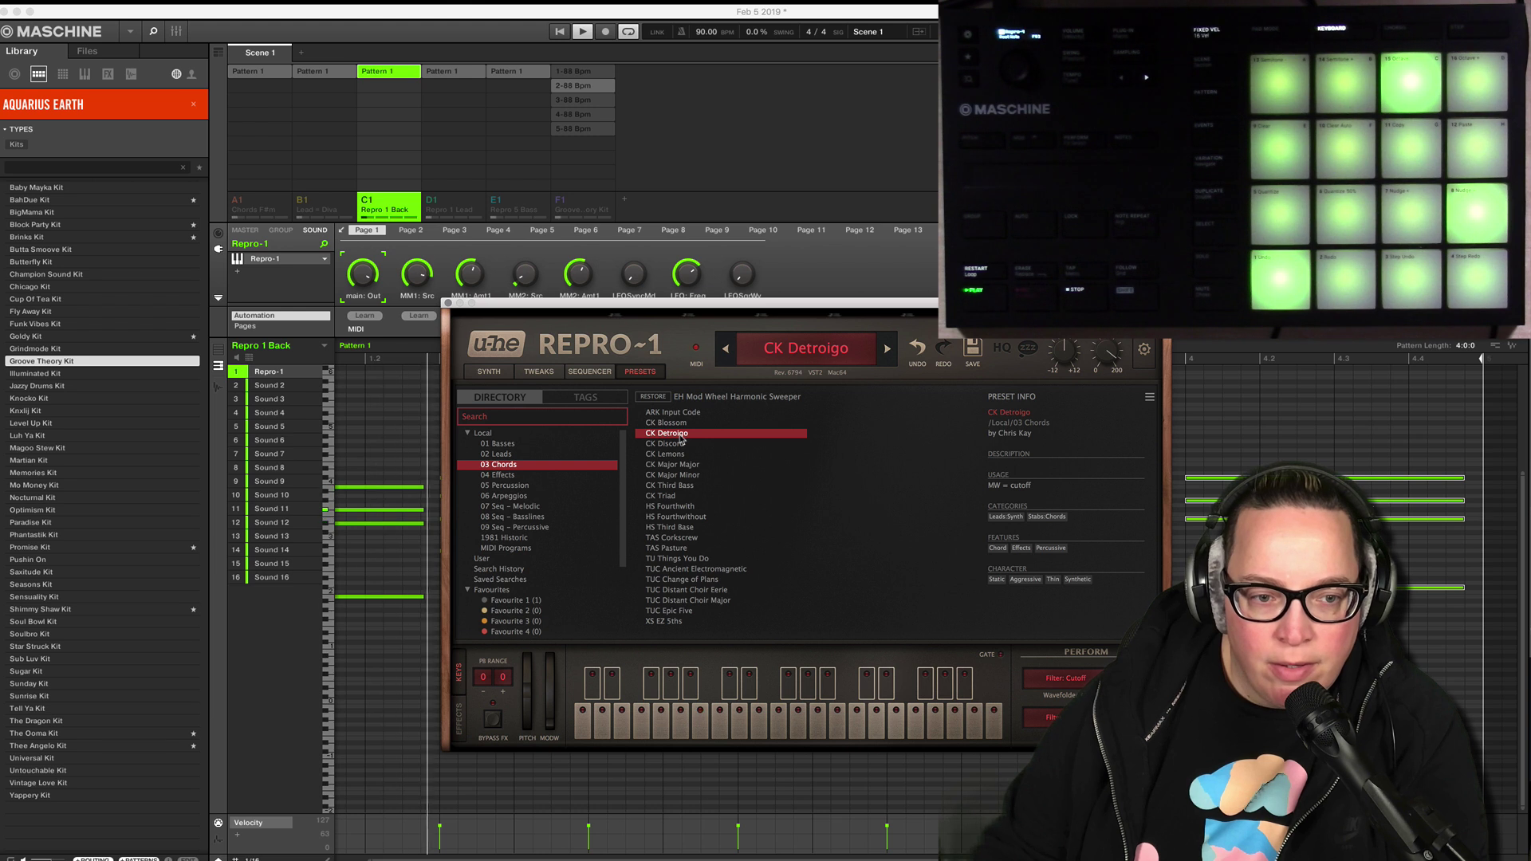
{"action": "left_click", "coordinate": [677, 476]}
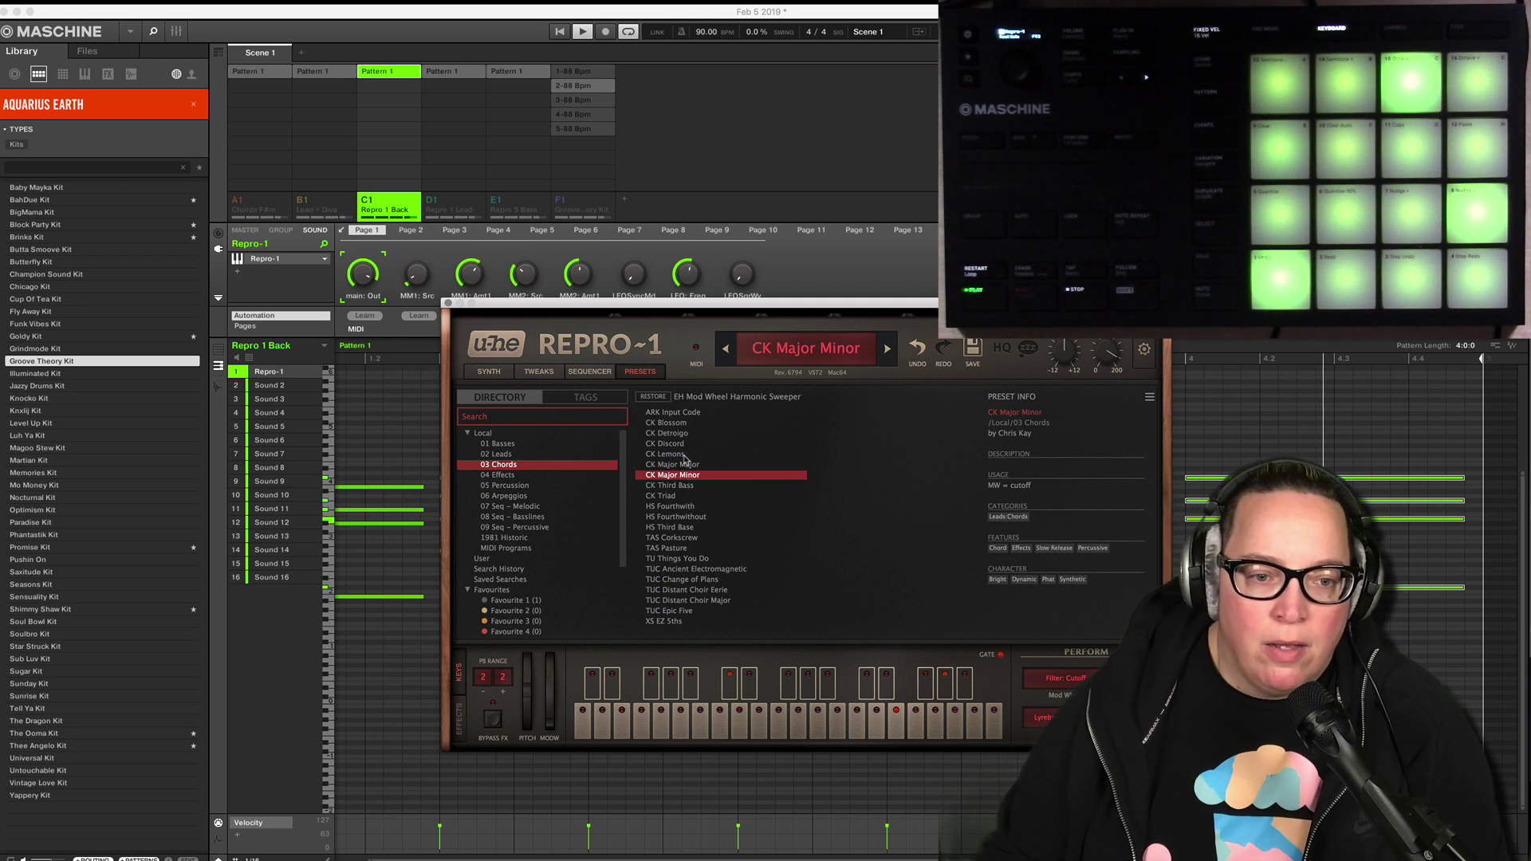
{"action": "left_click", "coordinate": [506, 538]}
{"action": "left_click", "coordinate": [678, 464]}
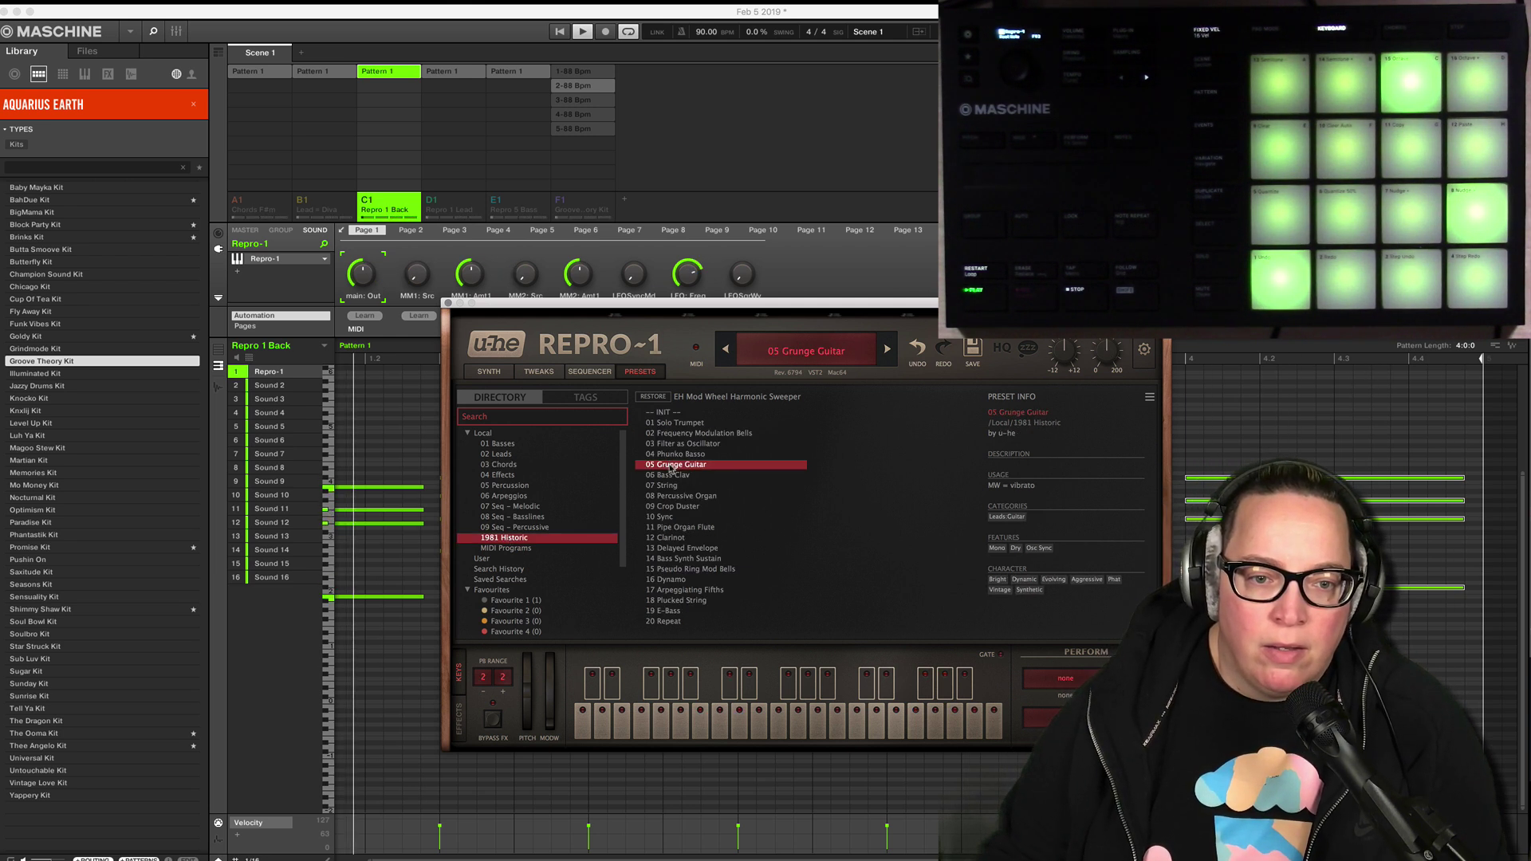
{"action": "left_click", "coordinate": [695, 527]}
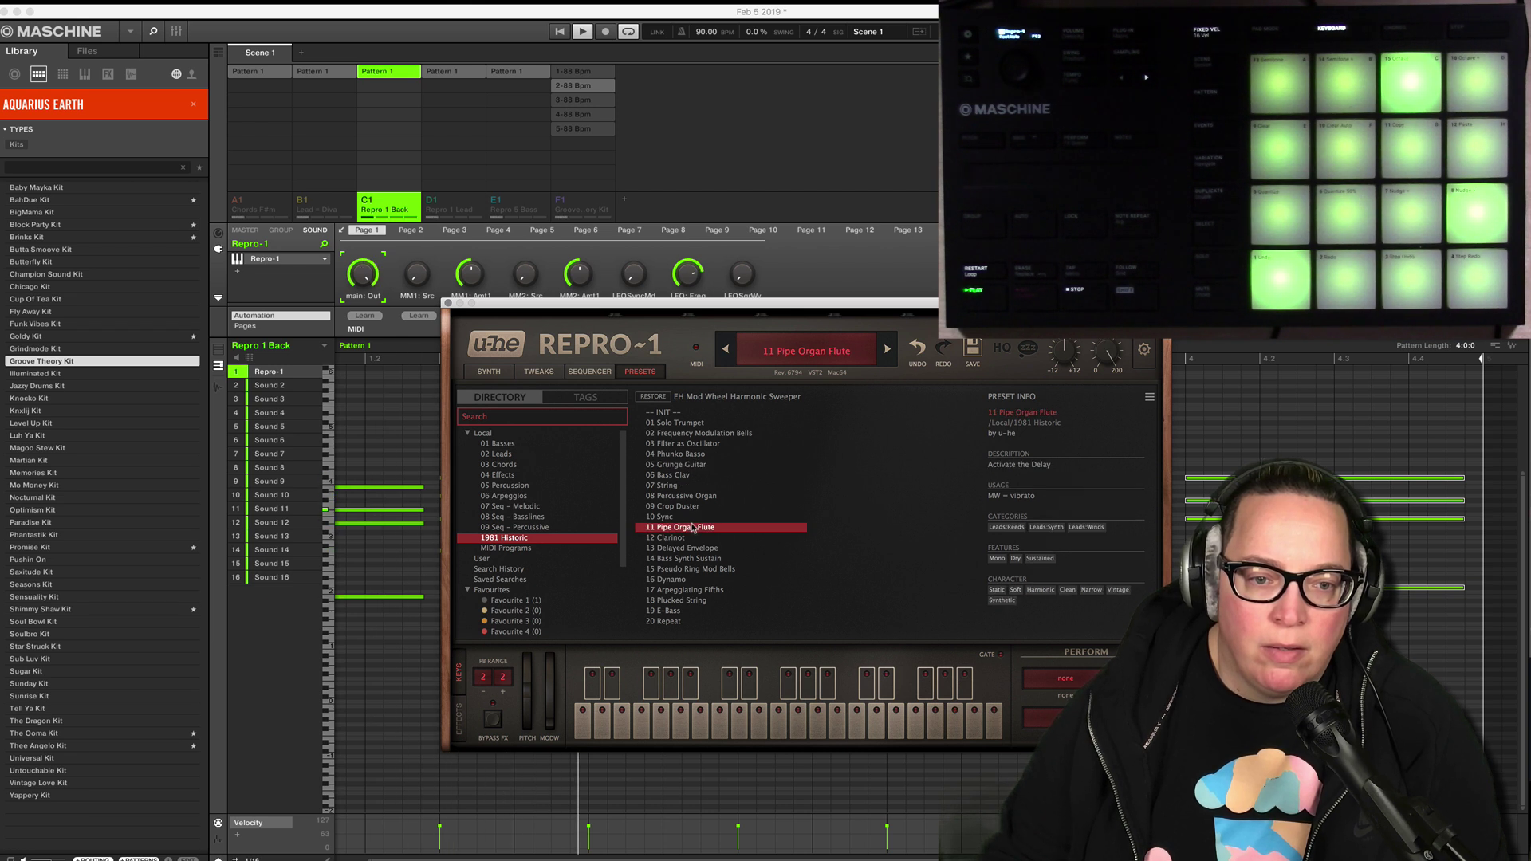
Audition ARK Enter The Game, EH Chrome Machine and EH Atomic Chroma Clock from the 07 Seq - Melodic folder.
{"action": "left_click", "coordinate": [500, 496]}
{"action": "left_click", "coordinate": [507, 507]}
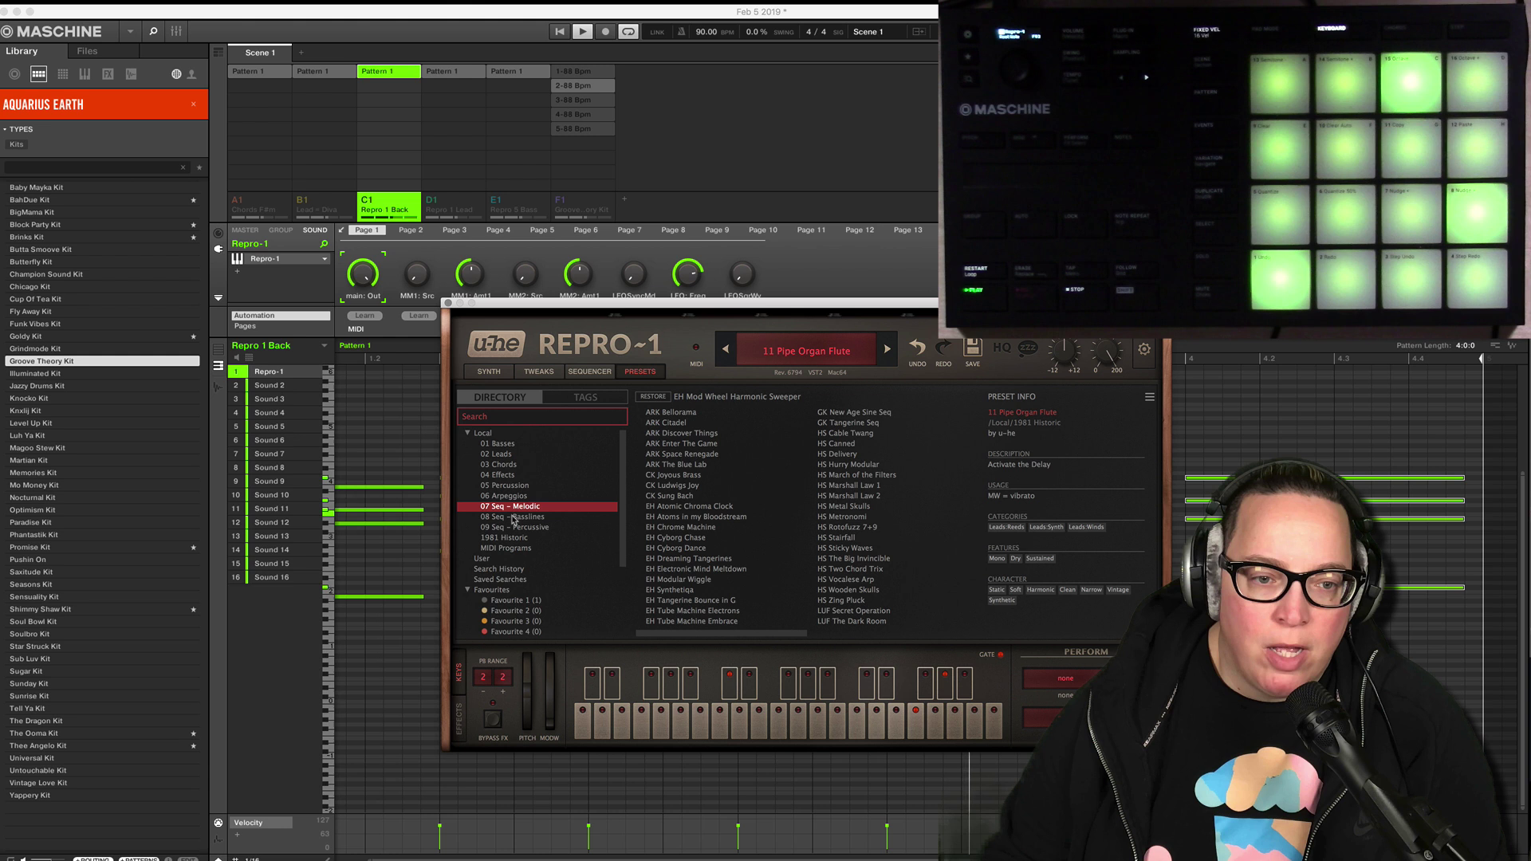
{"action": "left_click", "coordinate": [682, 444]}
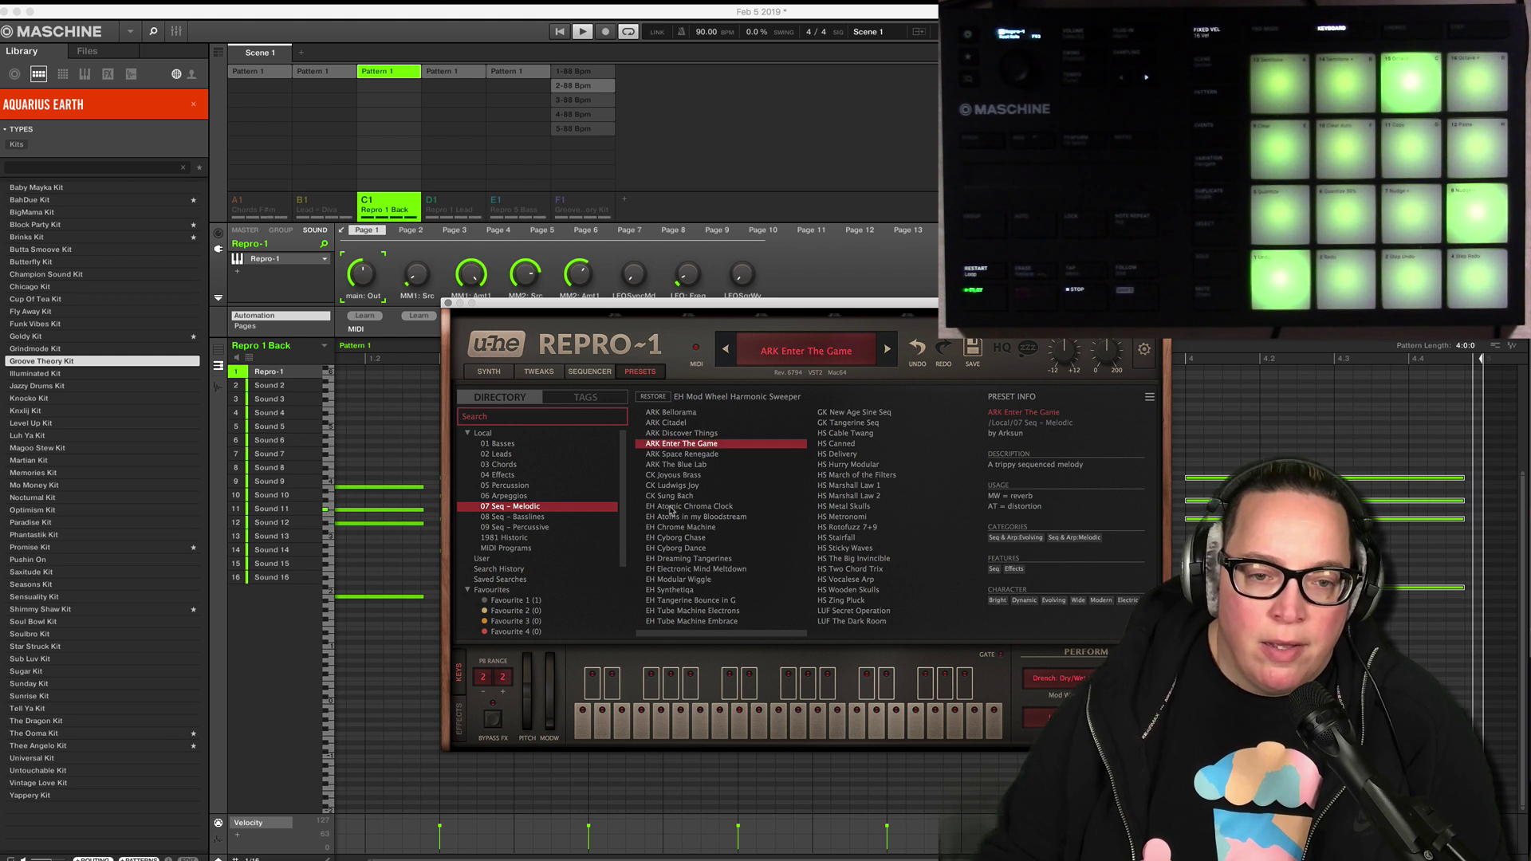
{"action": "left_click", "coordinate": [672, 526]}
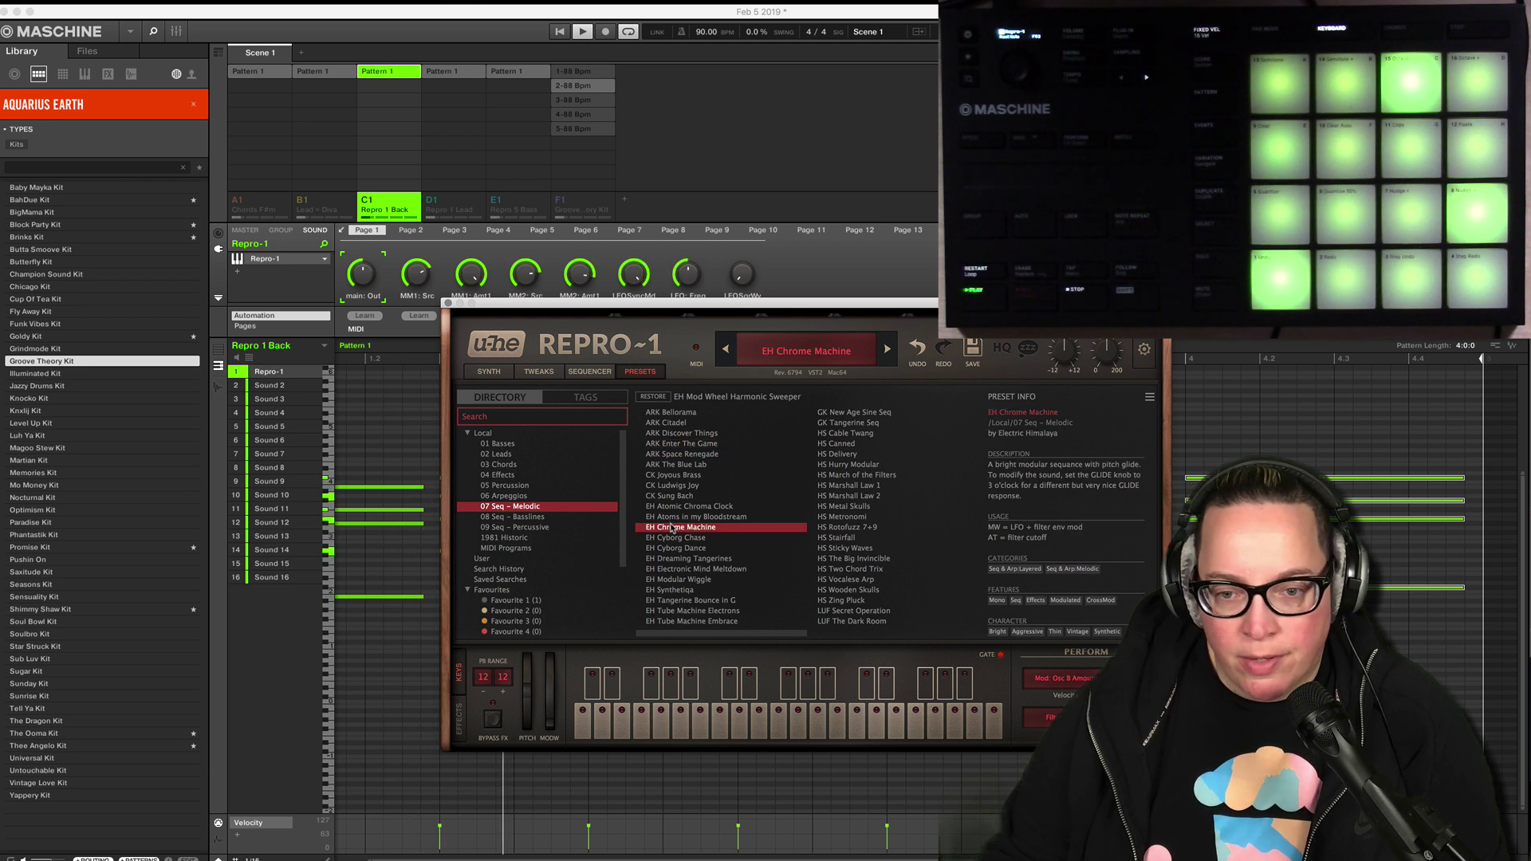
{"action": "left_click", "coordinate": [672, 507]}
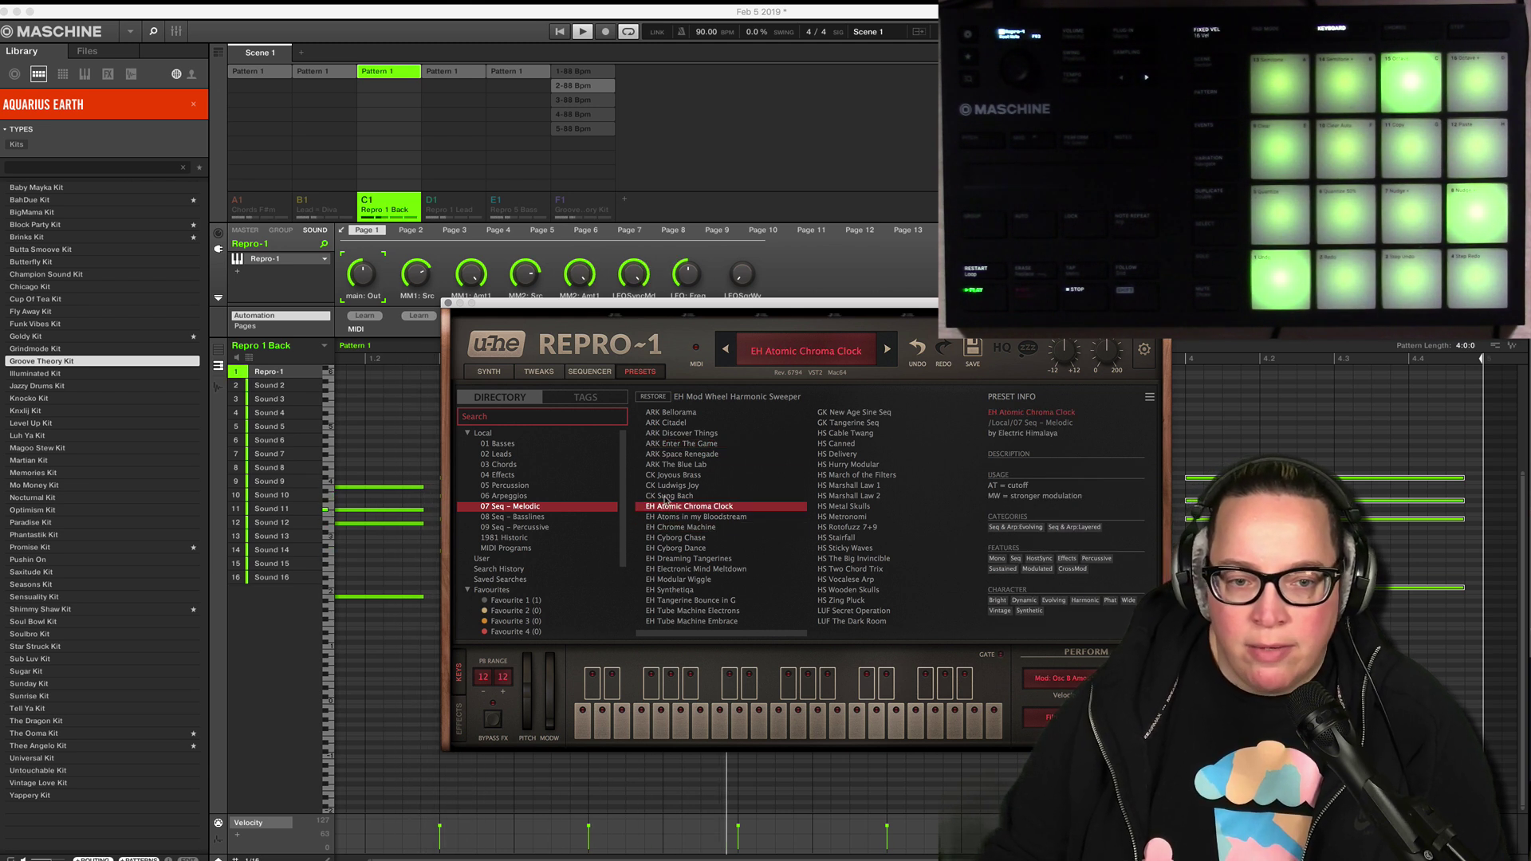
Load the CK Joyous Brass preset and mark it as a favourite, closing Repro-1 with playback stopped.
{"action": "left_click", "coordinate": [668, 475]}
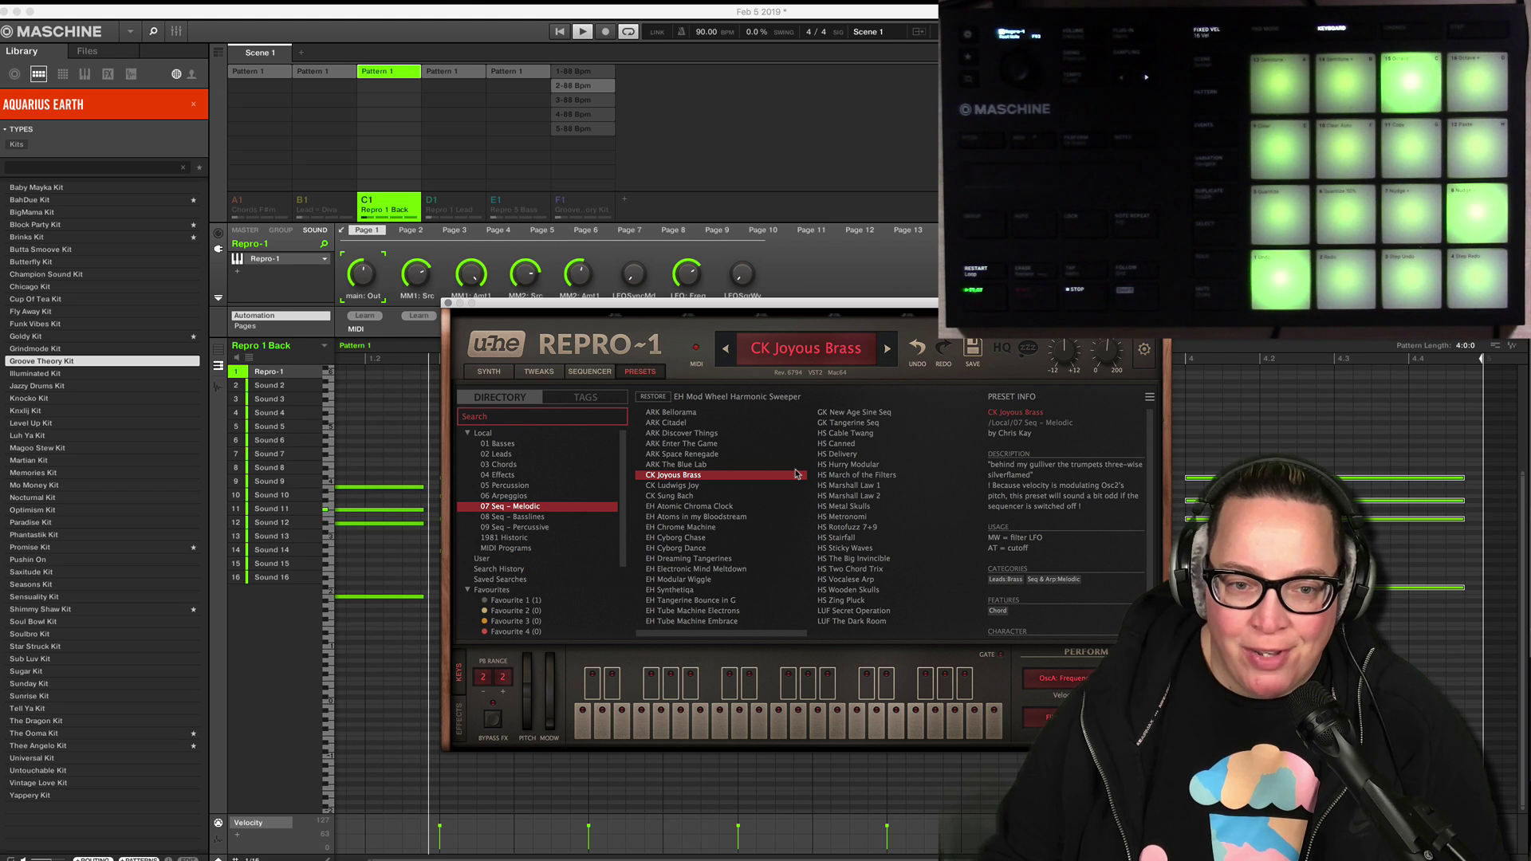
{"action": "right_click", "coordinate": [724, 475]}
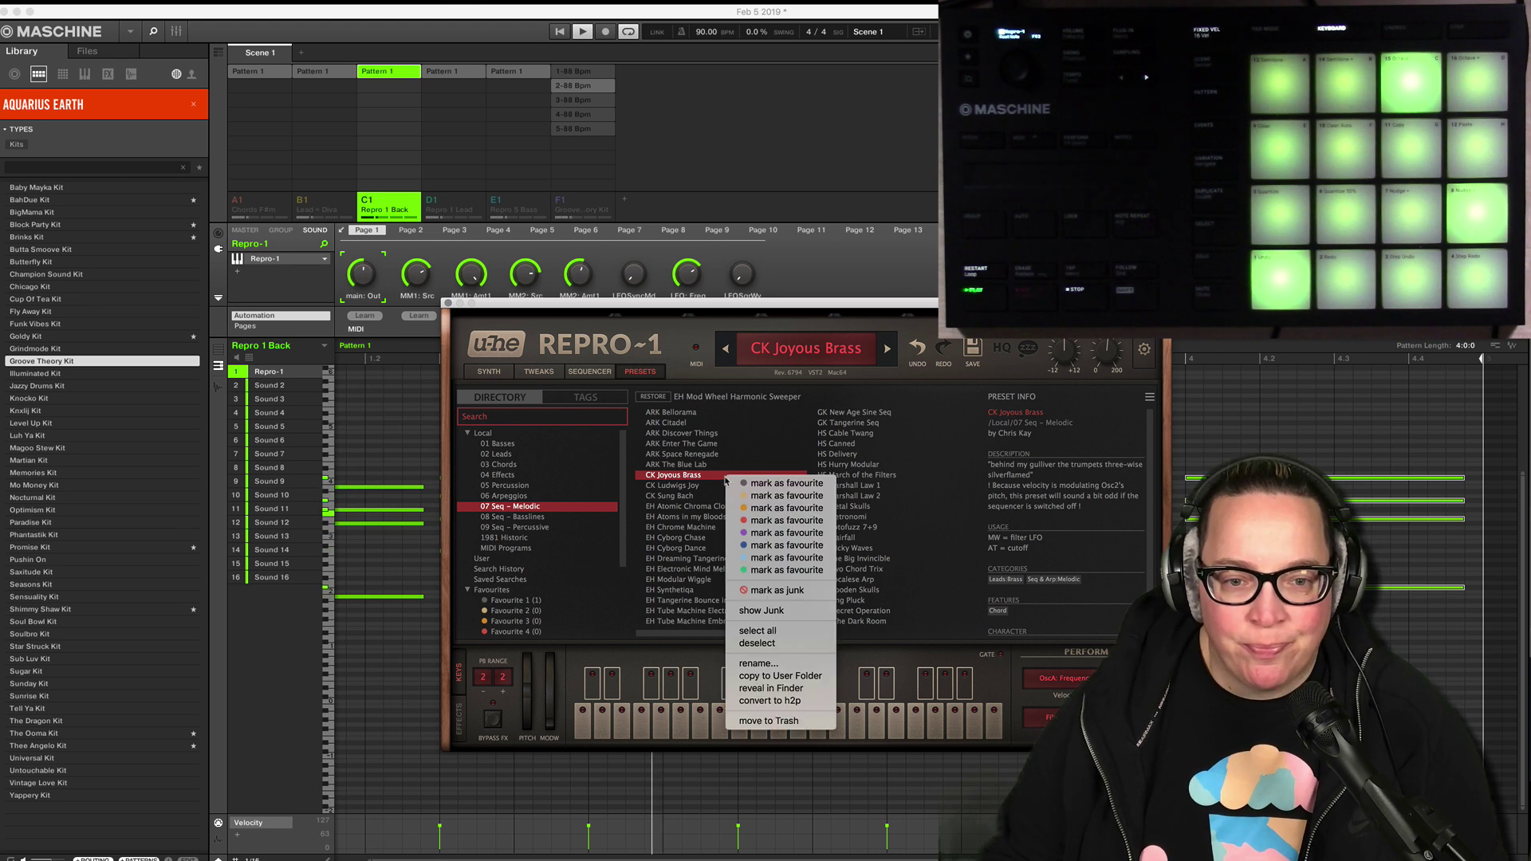
{"action": "left_click", "coordinate": [751, 497]}
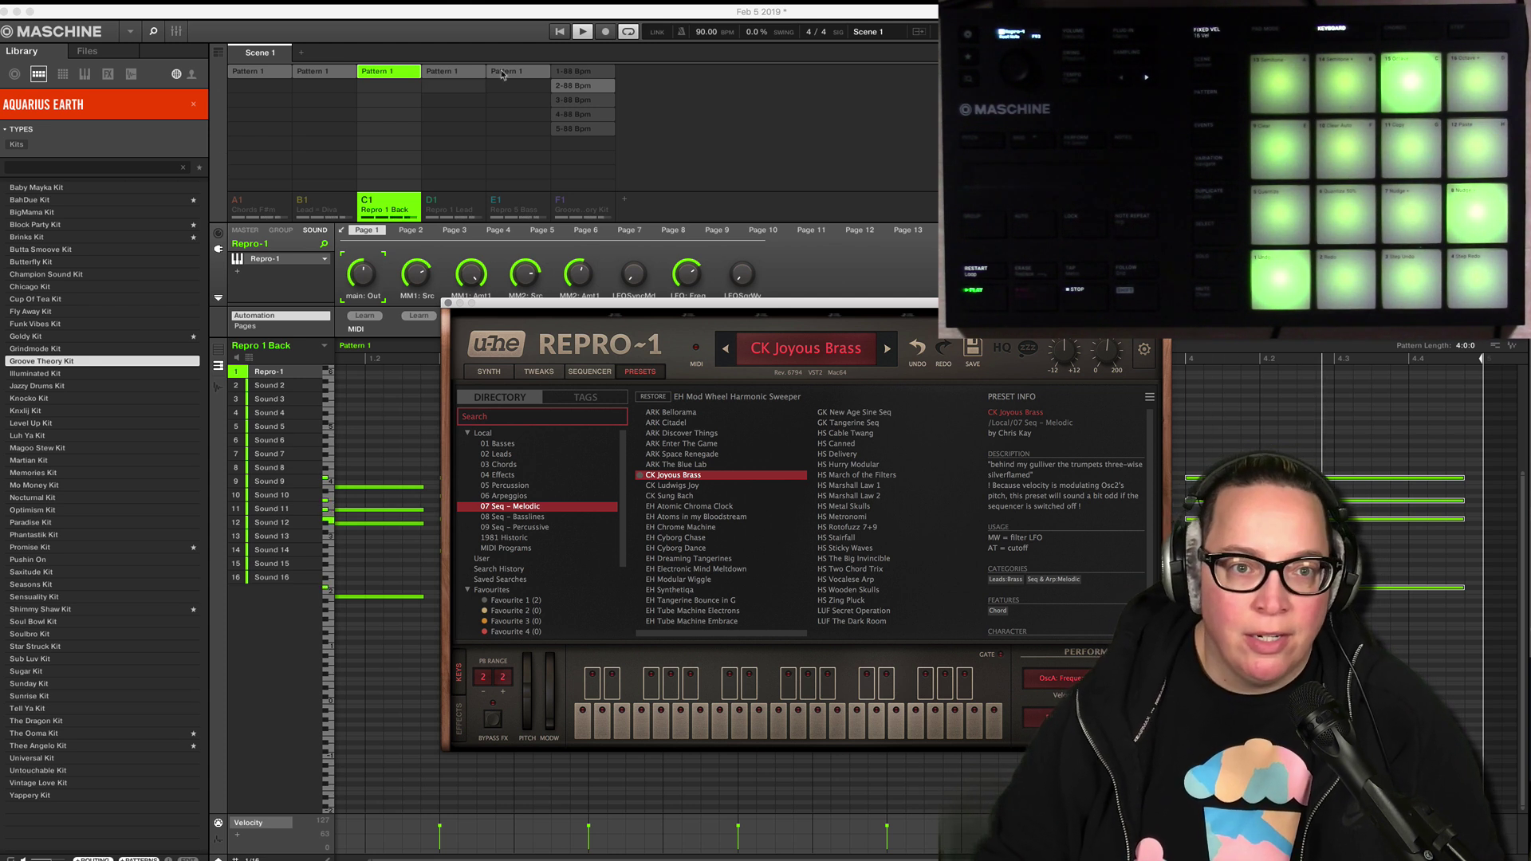
{"action": "key", "text": "space"}
{"action": "left_click", "coordinate": [510, 256]}
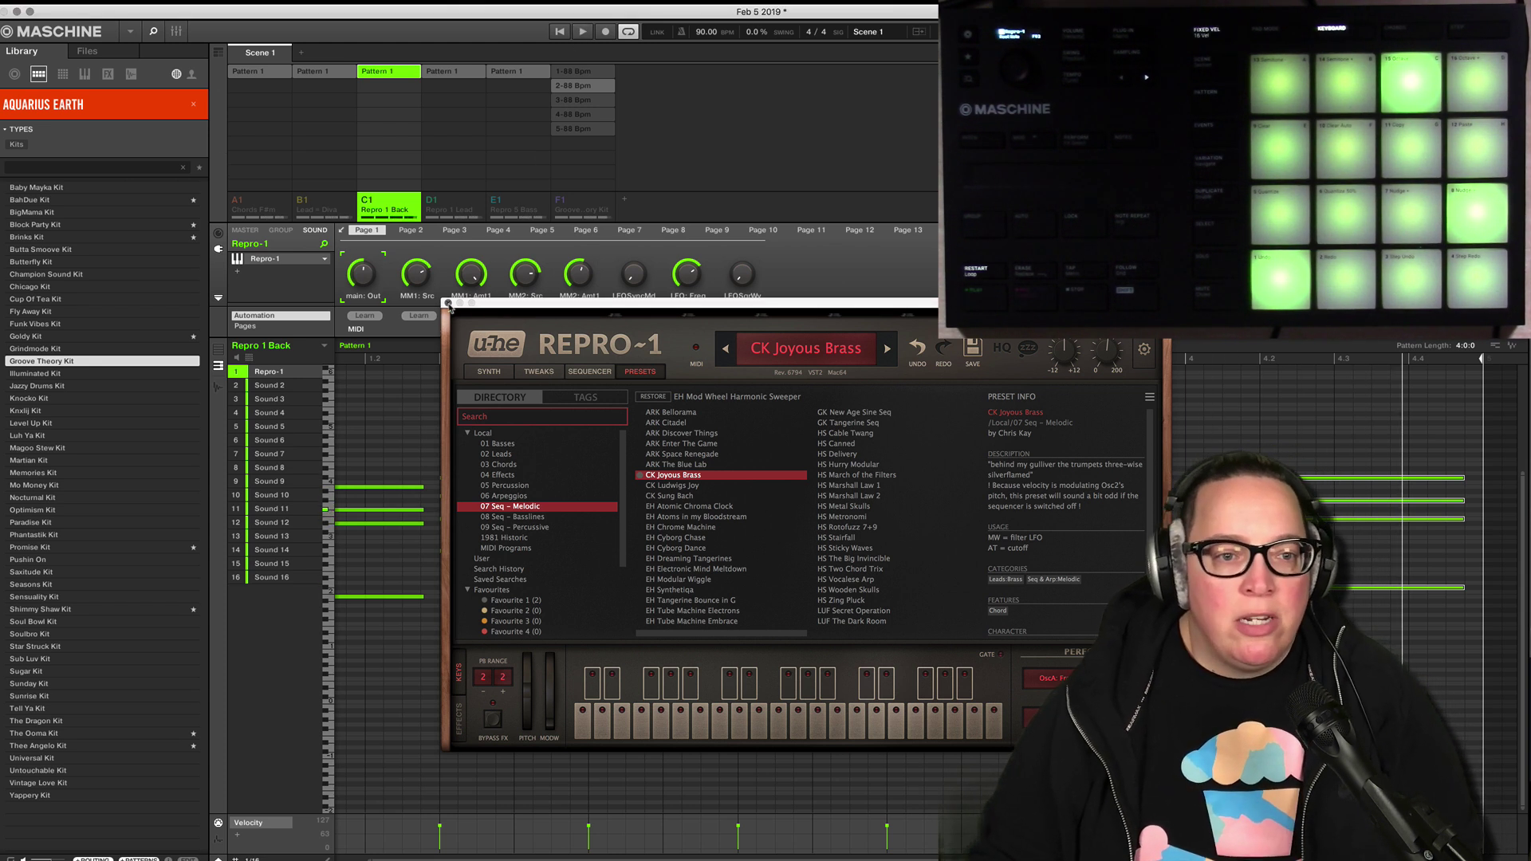
{"action": "left_click", "coordinate": [341, 230]}
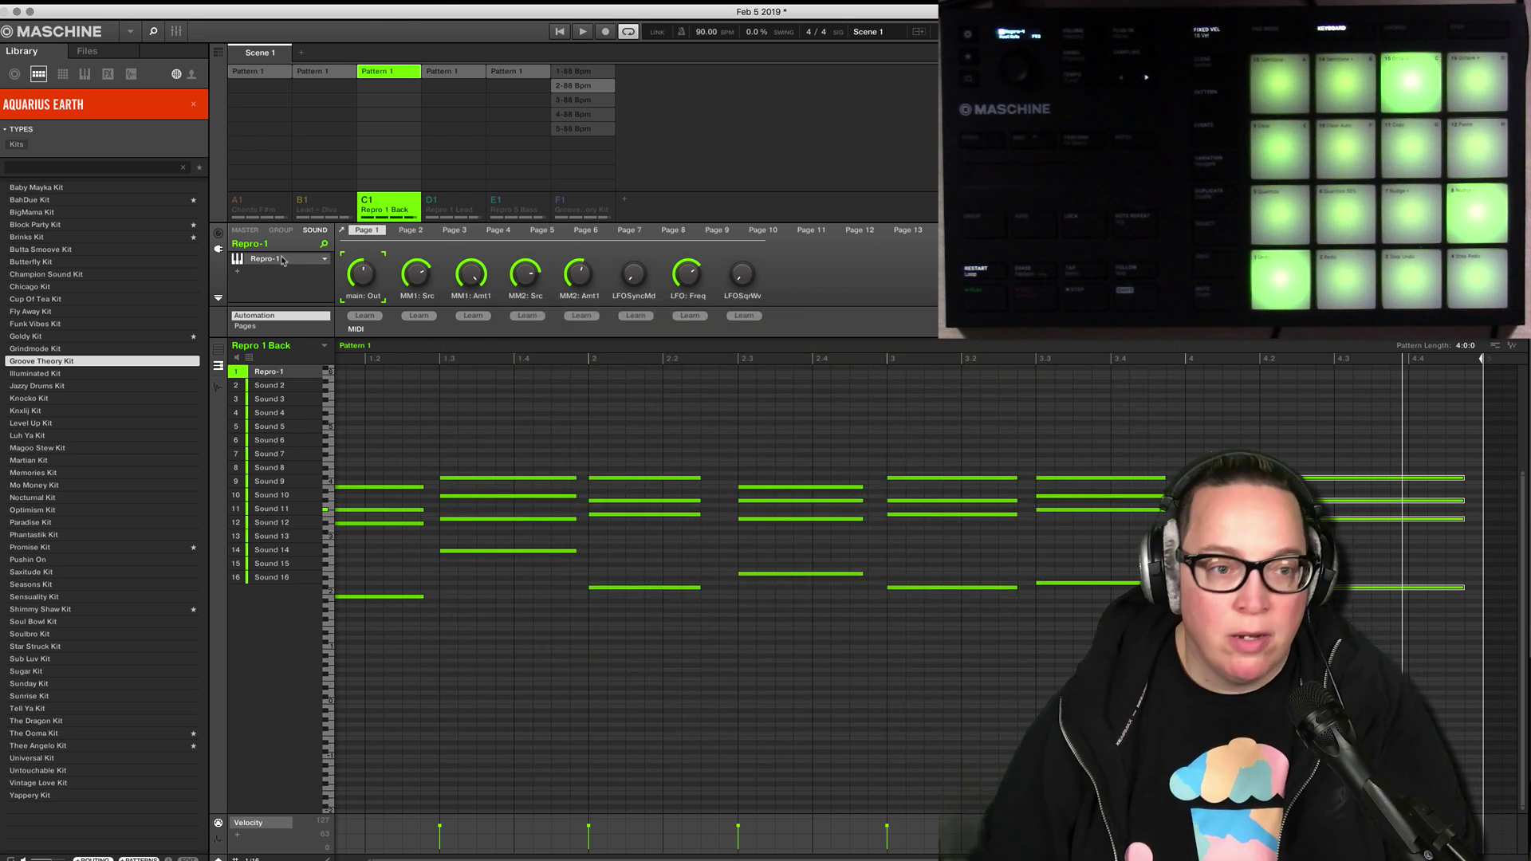
Delete the empty Lead = Diva group from the project.
{"action": "left_click", "coordinate": [329, 209]}
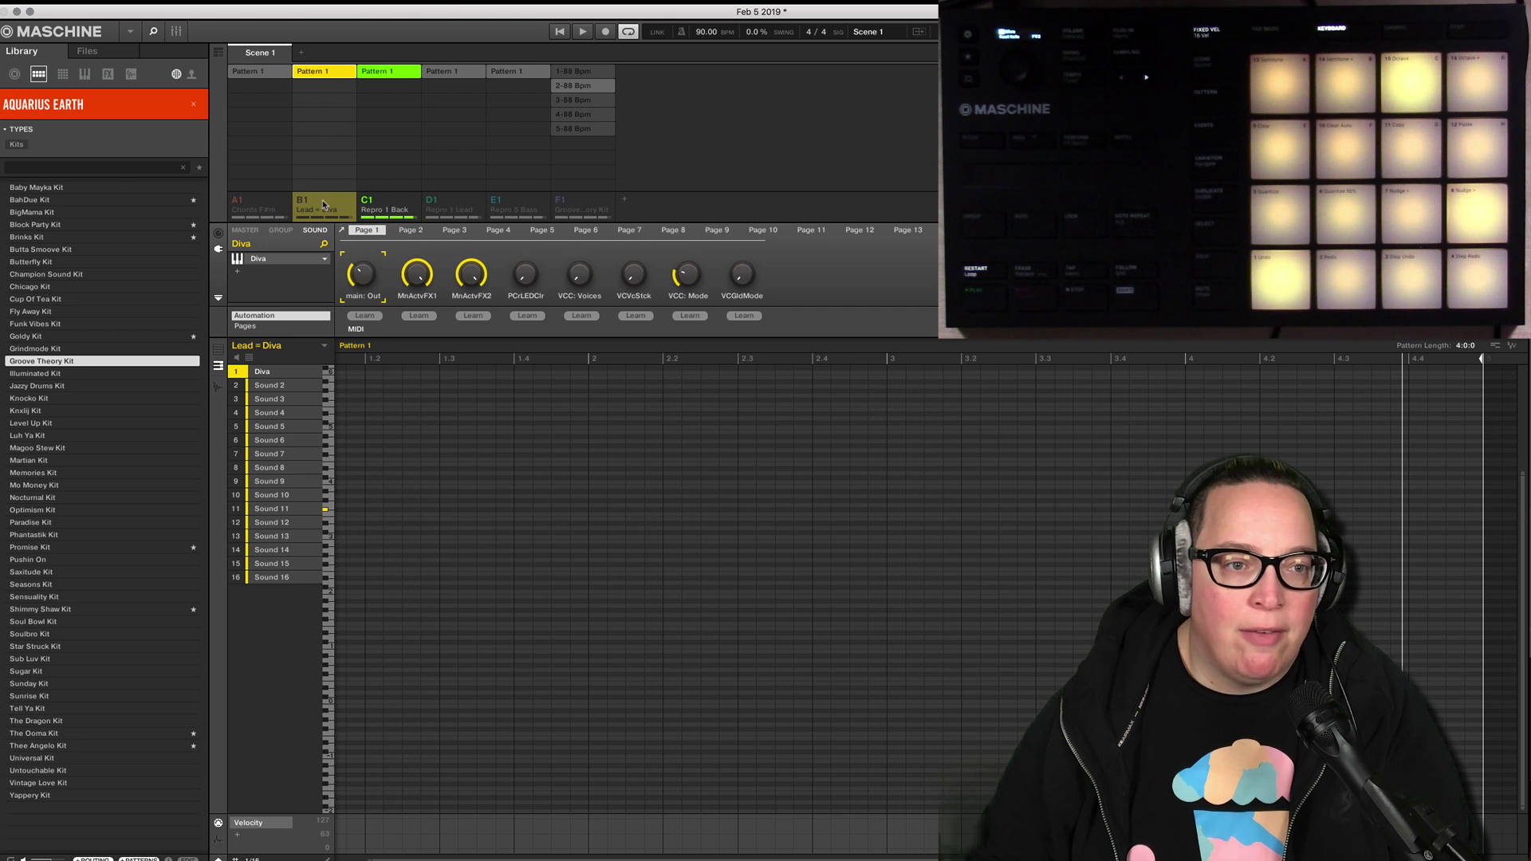
{"action": "right_click", "coordinate": [325, 207]}
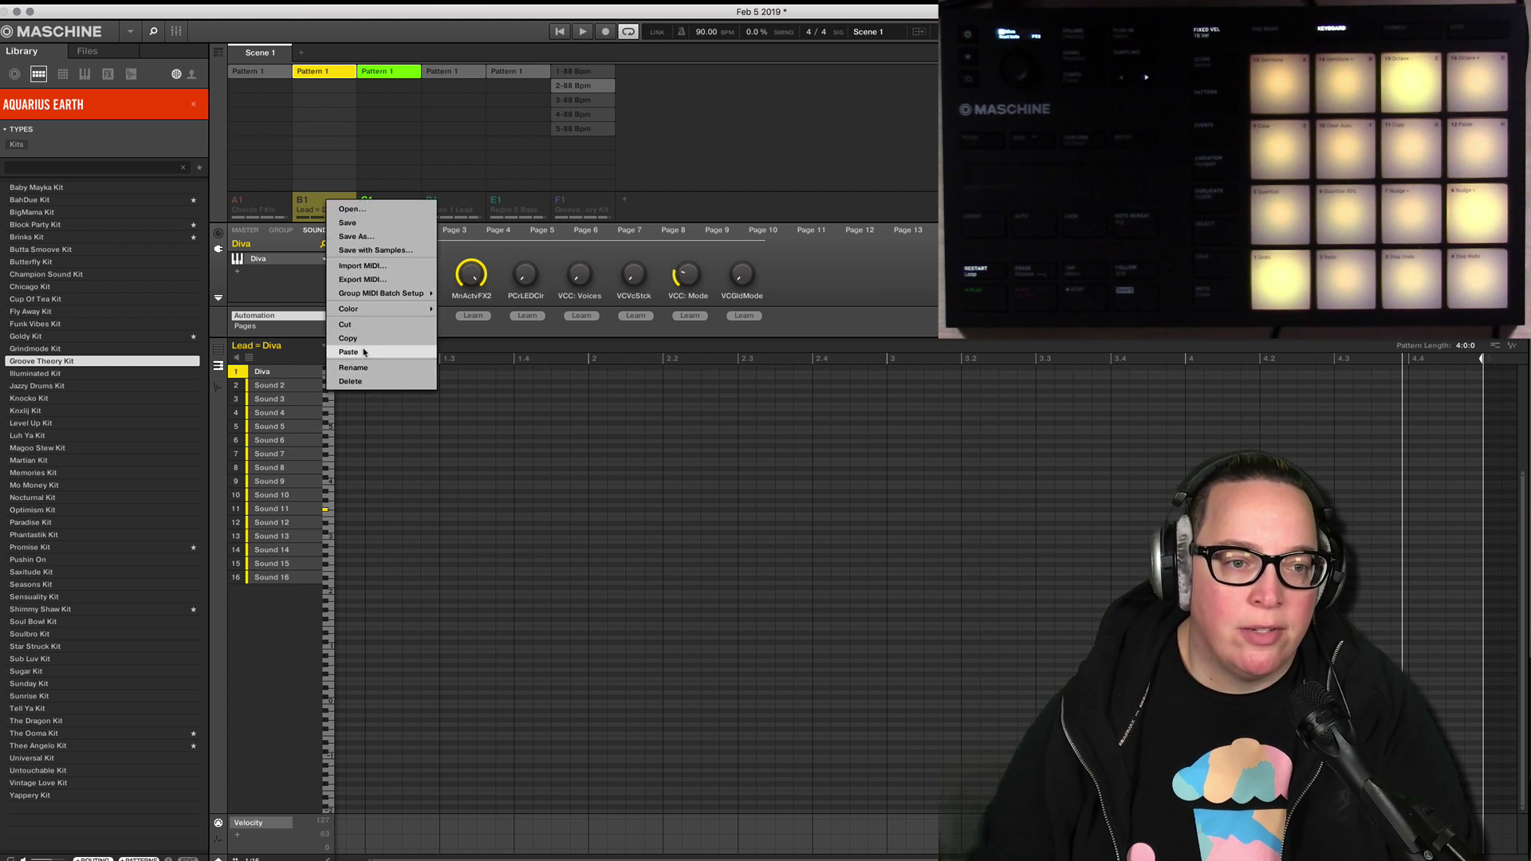
{"action": "left_click", "coordinate": [358, 381]}
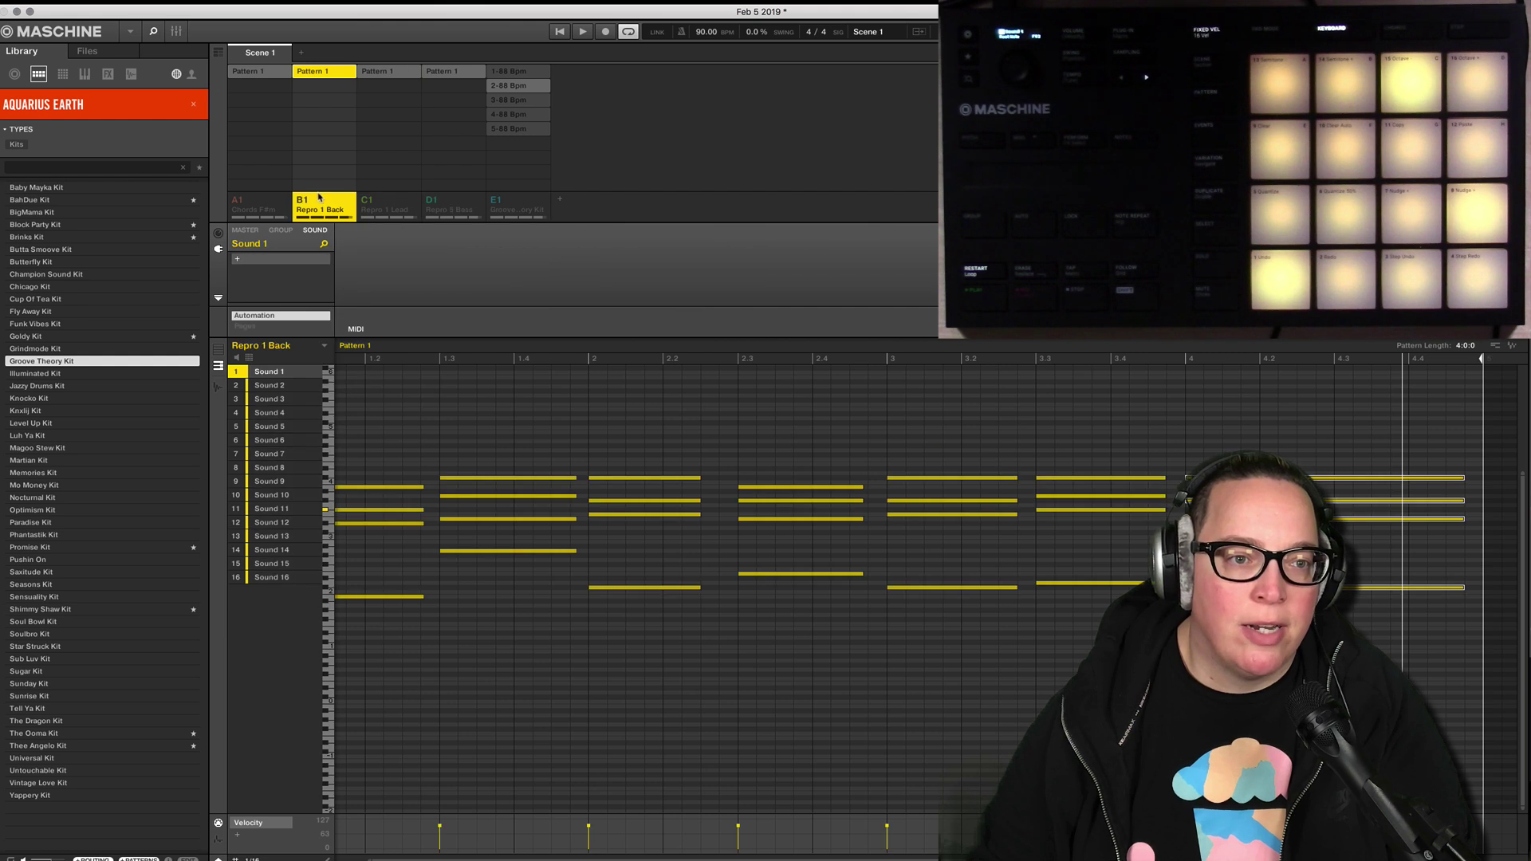
Load u-he's Diva (VST) as the instrument on the Repro 1 Back group's first sound.
{"action": "left_click", "coordinate": [273, 260]}
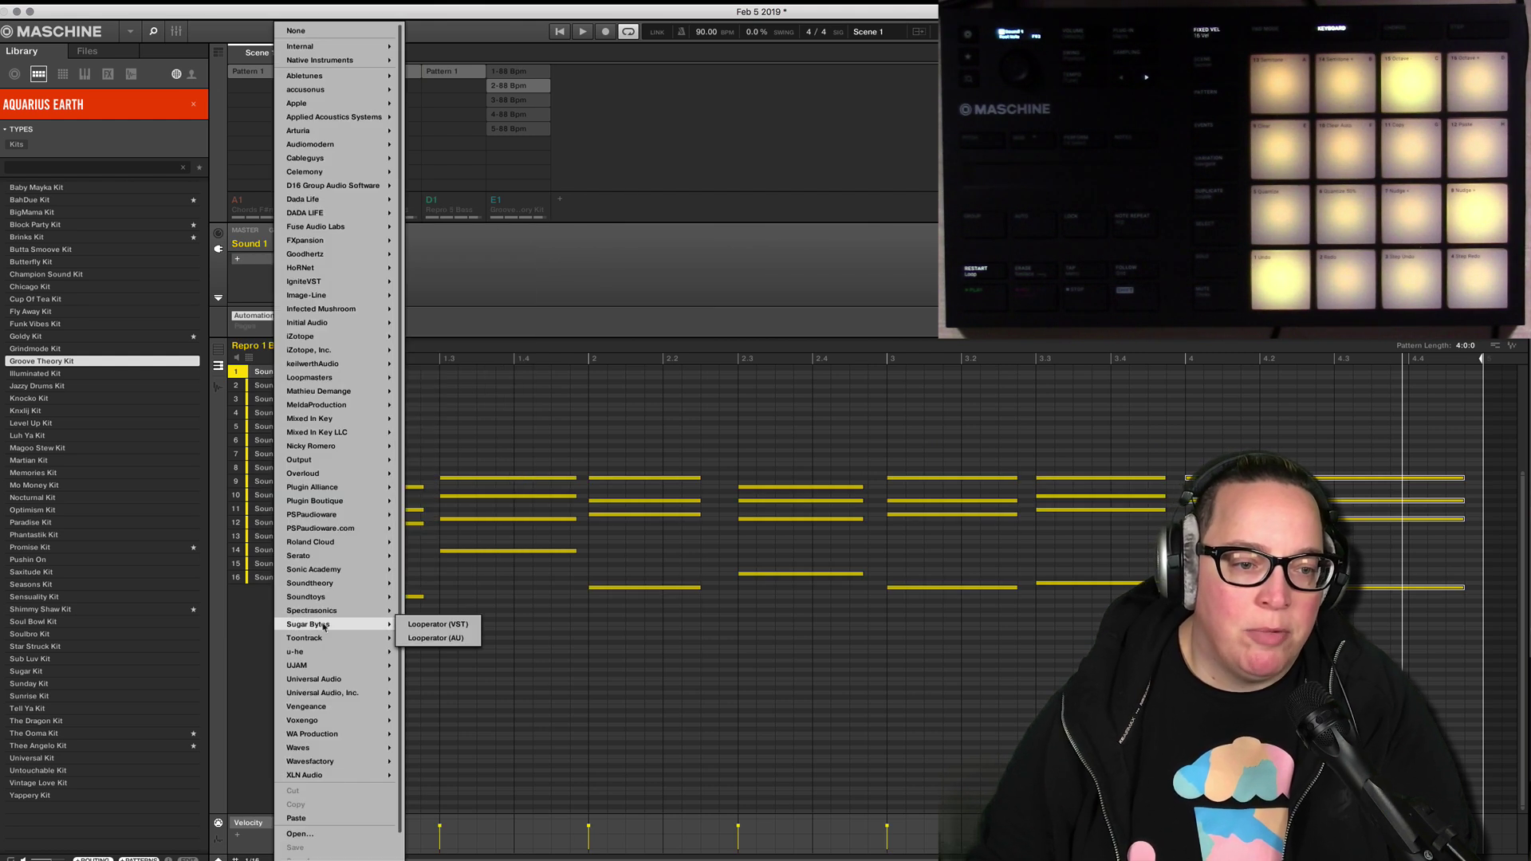
{"action": "mouse_move", "coordinate": [347, 691]}
{"action": "mouse_move", "coordinate": [351, 651]}
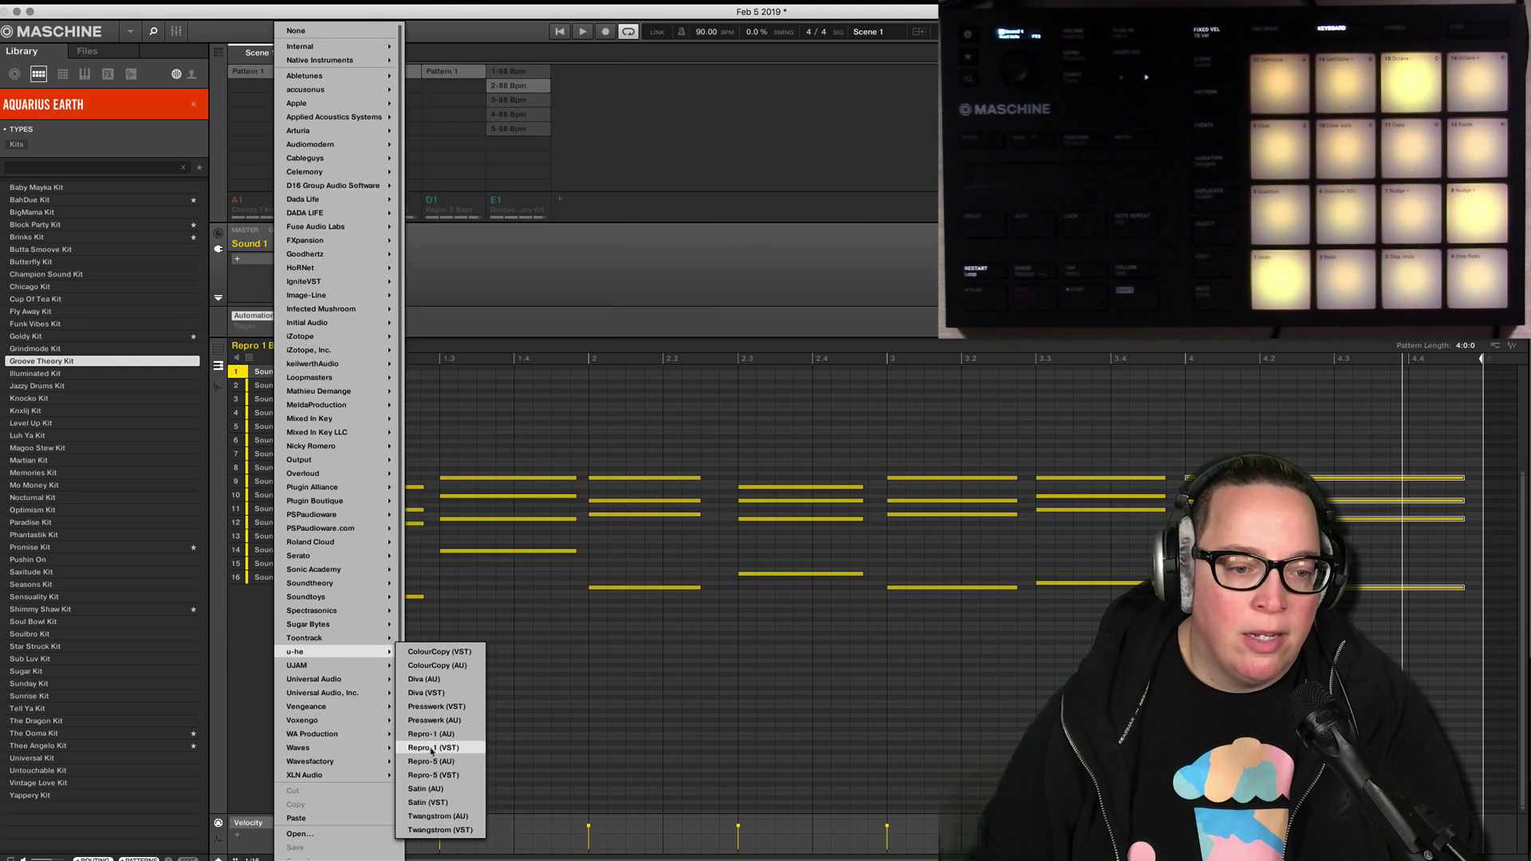
{"action": "left_click", "coordinate": [431, 693]}
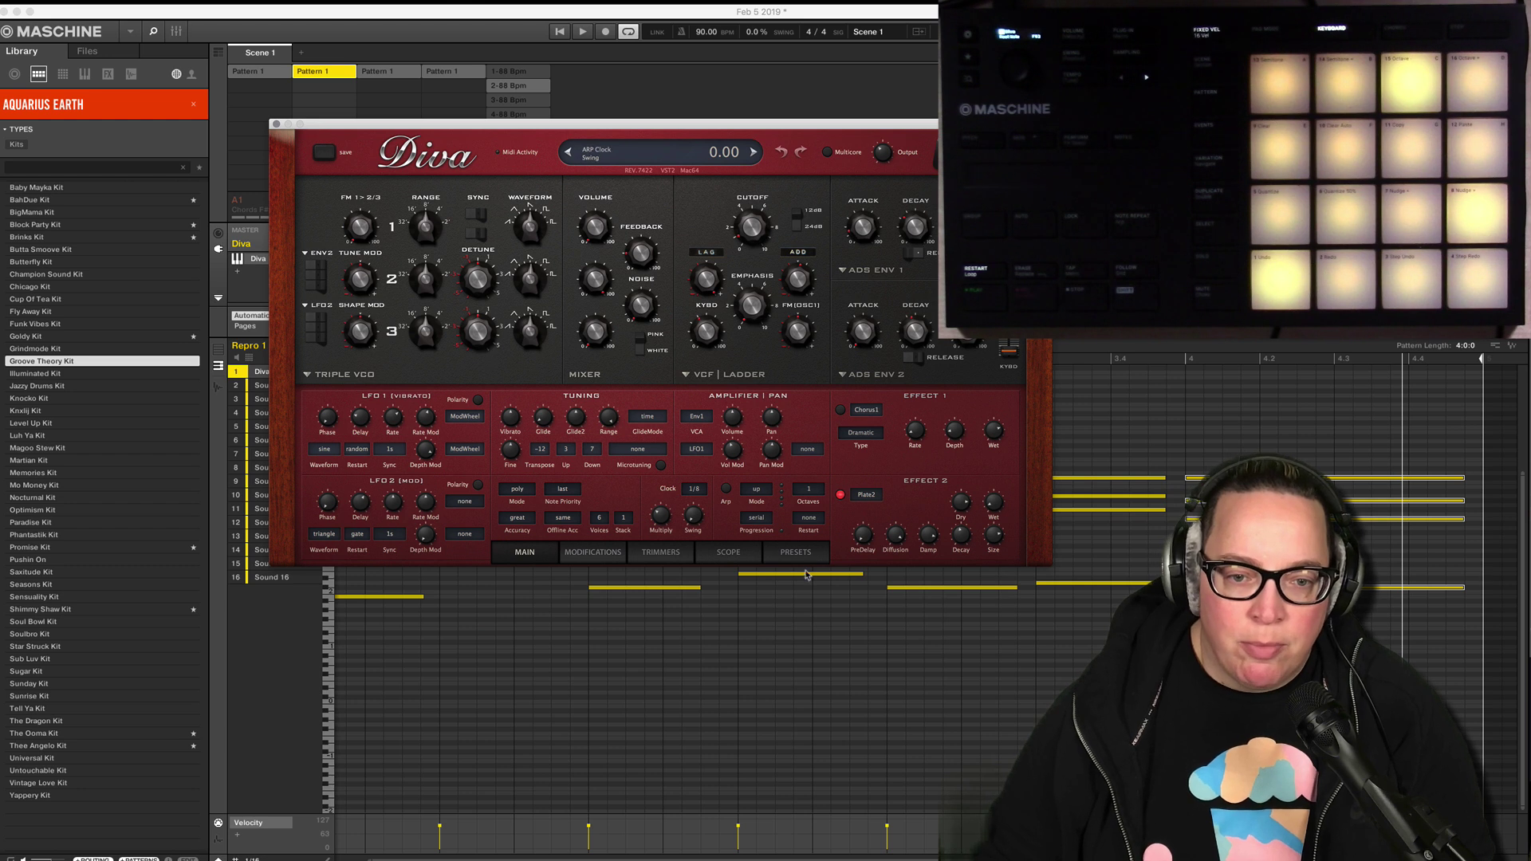
Audition the 3EE_Syupa So and BS Beauty Pad presets from Diva's 4 Dream Synth folder while the pattern plays.
{"action": "left_click", "coordinate": [796, 552]}
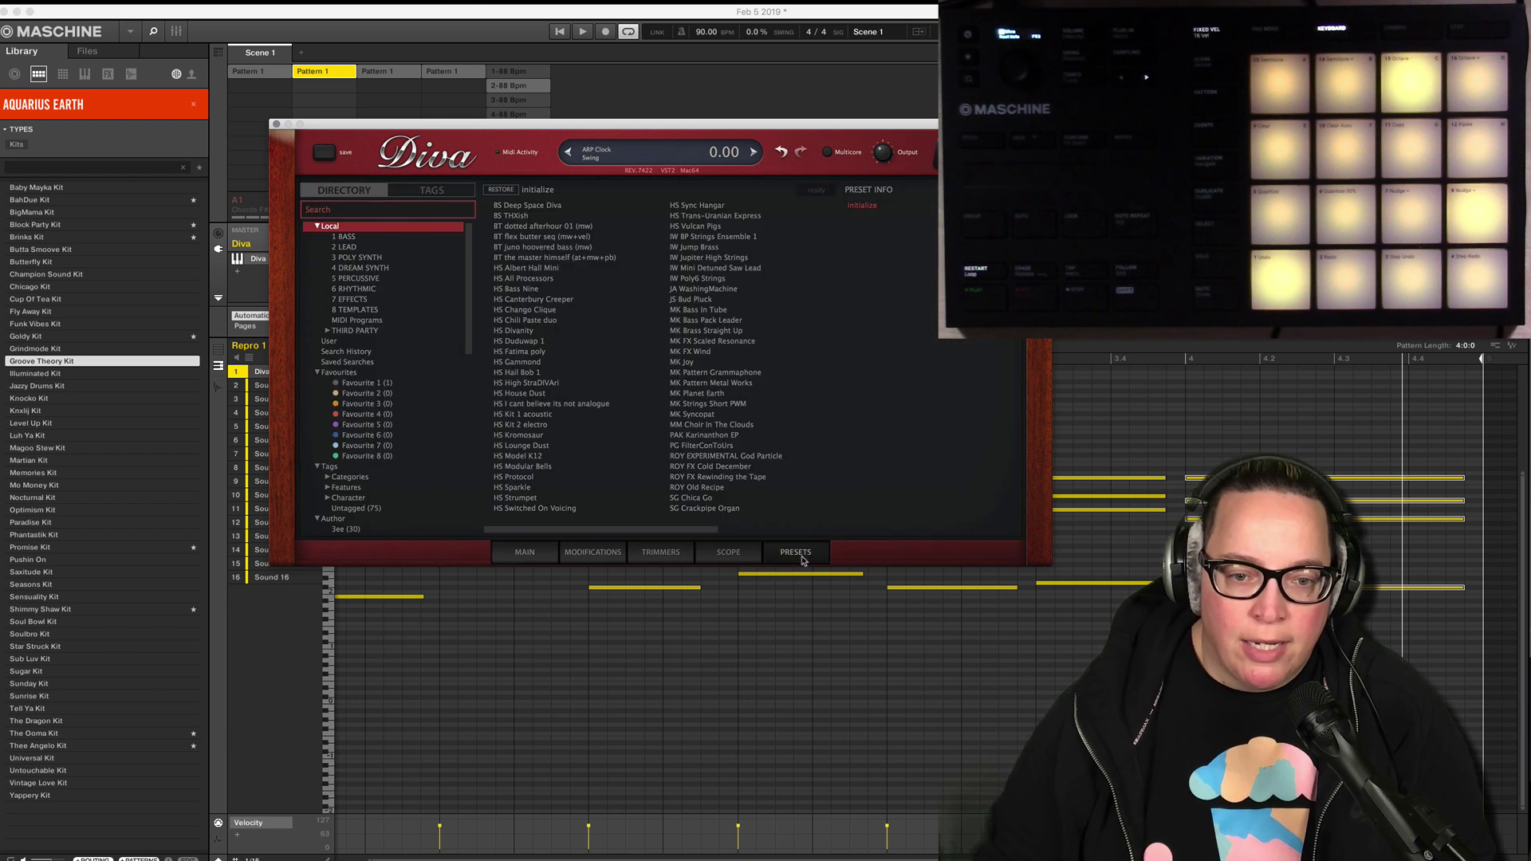
{"action": "left_click", "coordinate": [369, 268]}
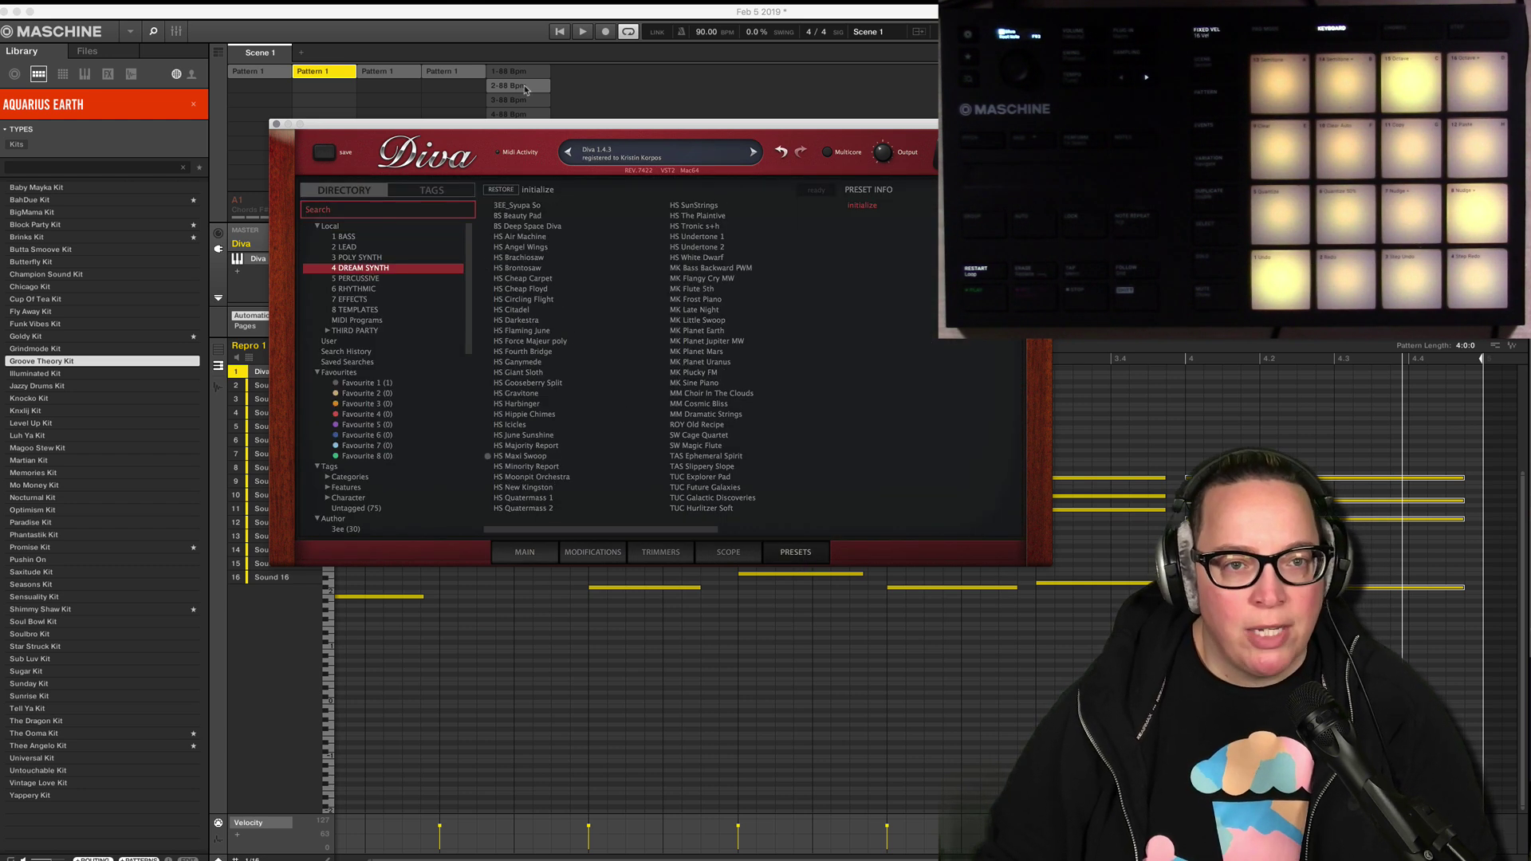
{"action": "left_click", "coordinate": [581, 32]}
{"action": "scroll", "coordinate": [514, 327], "scroll_direction": "right", "scroll_amount": 3}
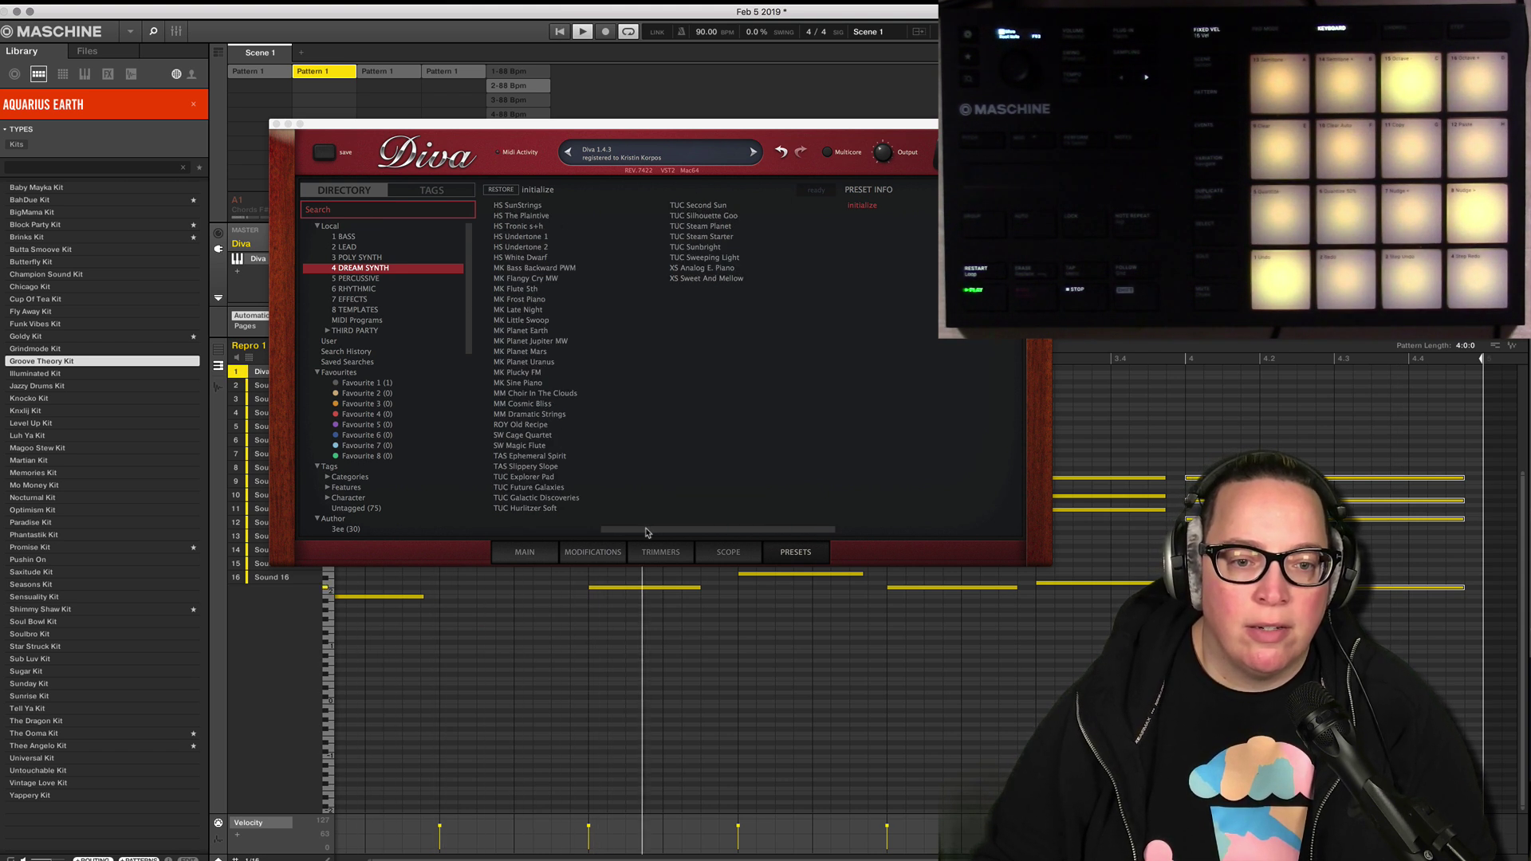
{"action": "left_click_drag", "start_coordinate": [649, 529], "coordinate": [512, 543]}
{"action": "left_click", "coordinate": [516, 205]}
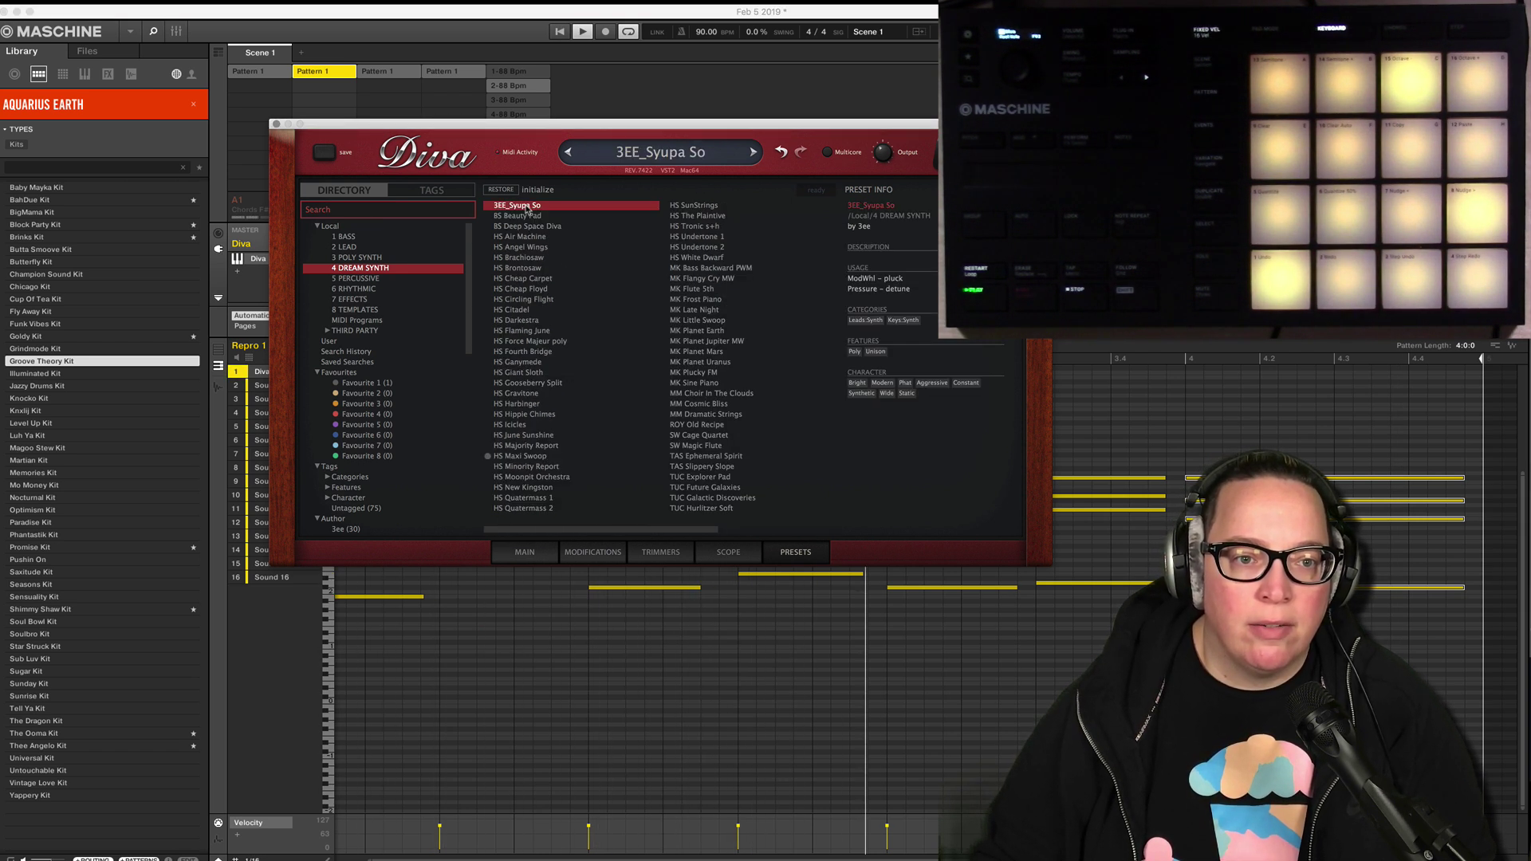
{"action": "left_click", "coordinate": [520, 216]}
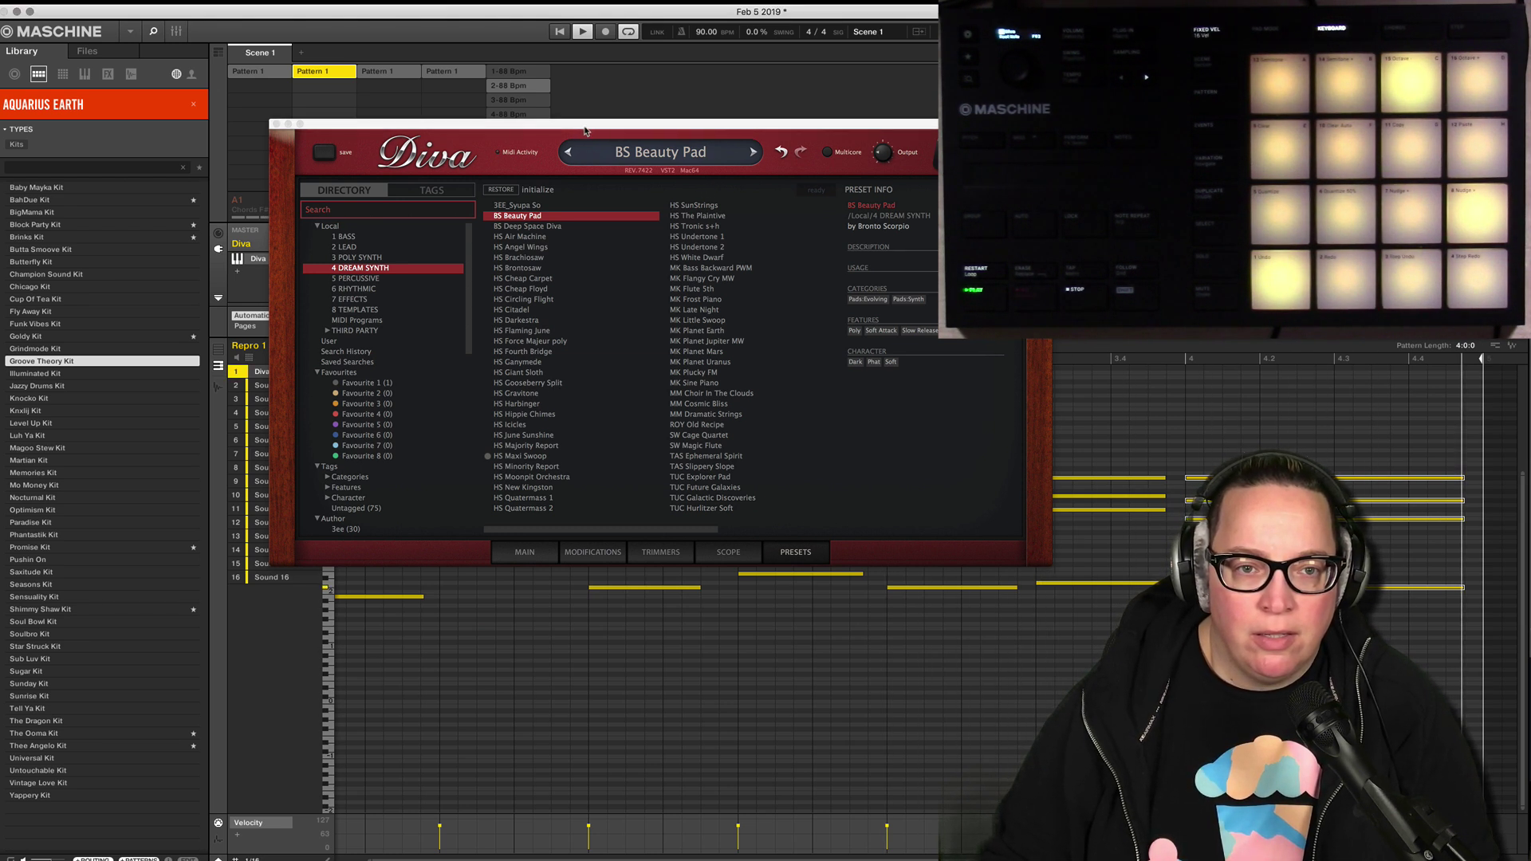
Audition the BS Deep Space Diva, HS Air Machine and HS Angel Wings presets while the backing pattern plays.
{"action": "left_click_drag", "start_coordinate": [548, 126], "coordinate": [847, 310]}
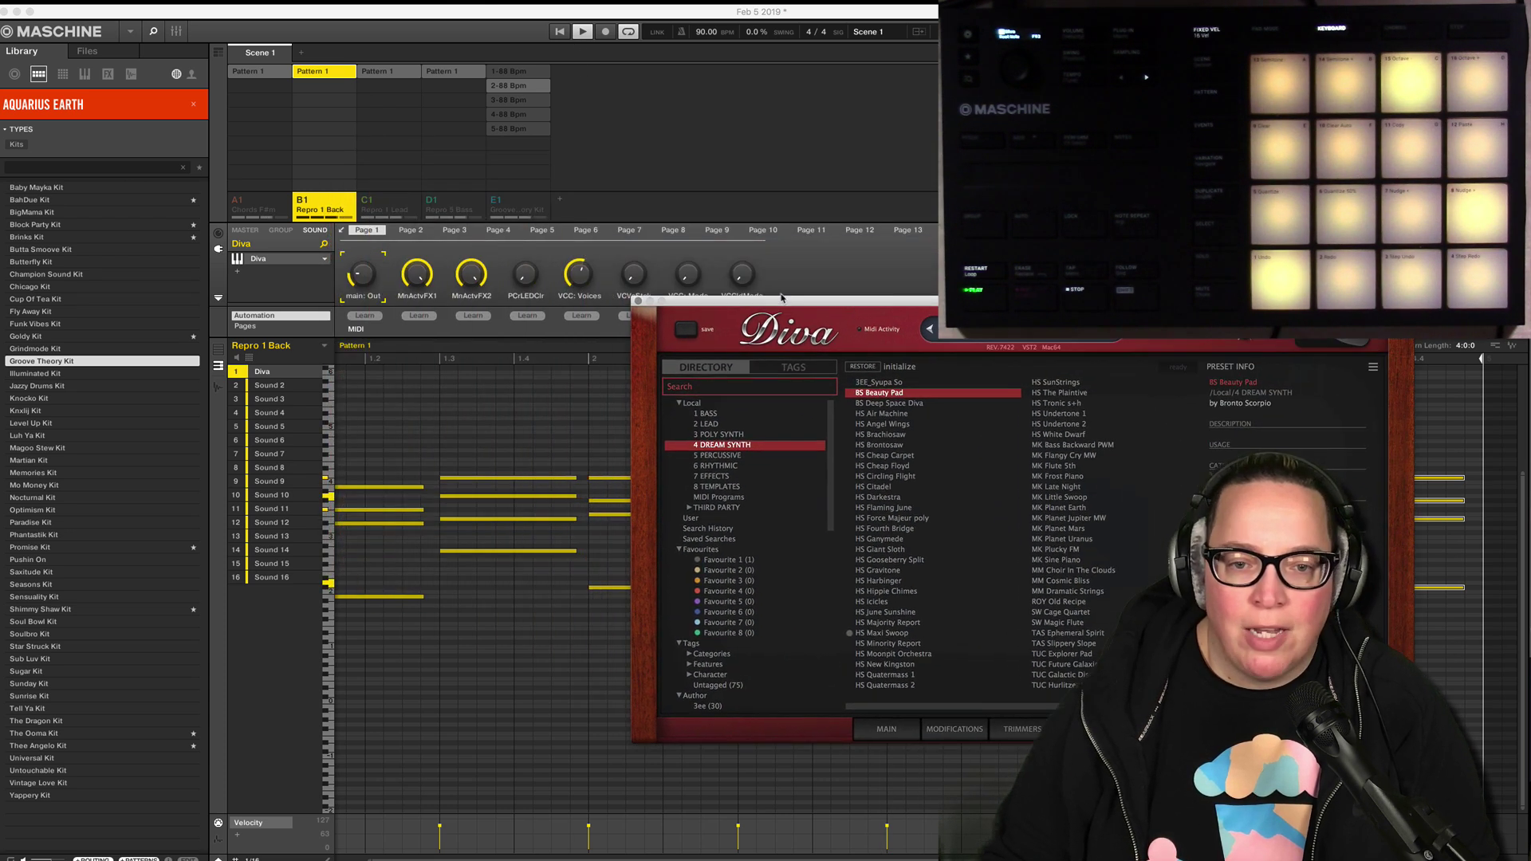
{"action": "left_click", "coordinate": [891, 404]}
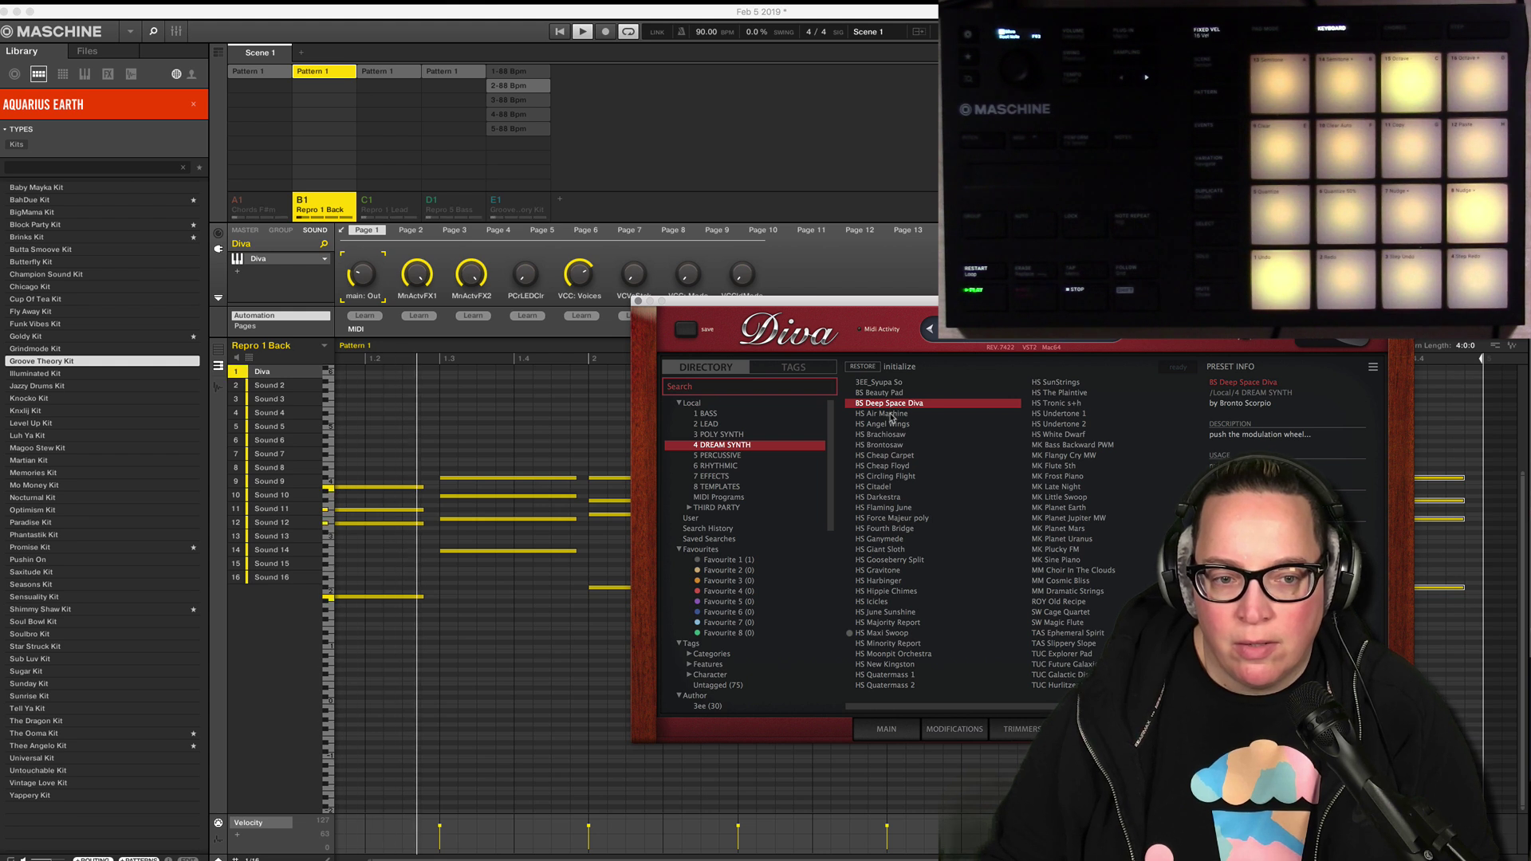
{"action": "left_click", "coordinate": [890, 415]}
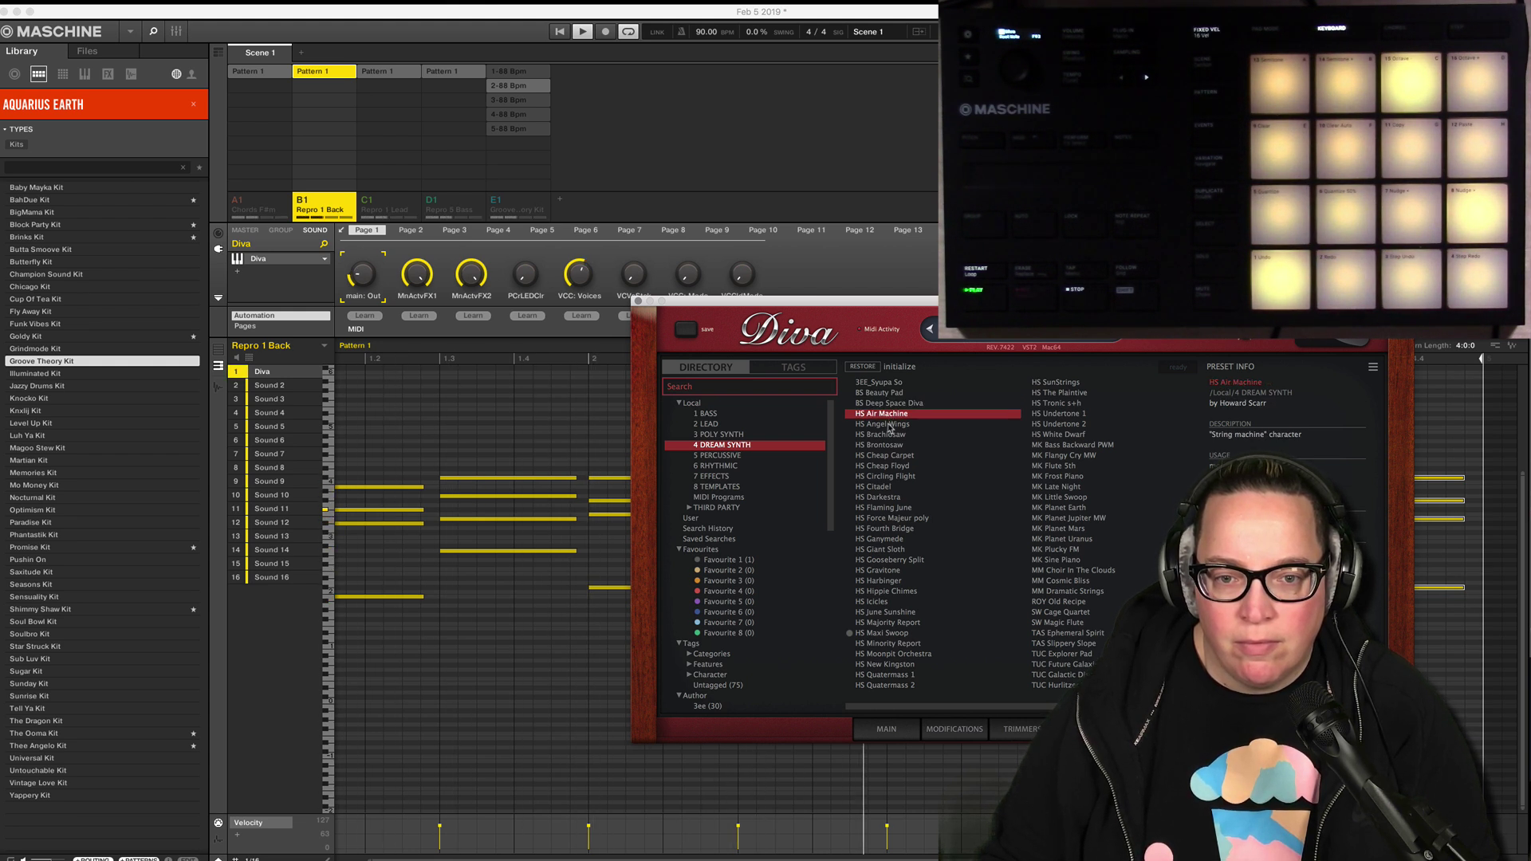
{"action": "left_click", "coordinate": [890, 425]}
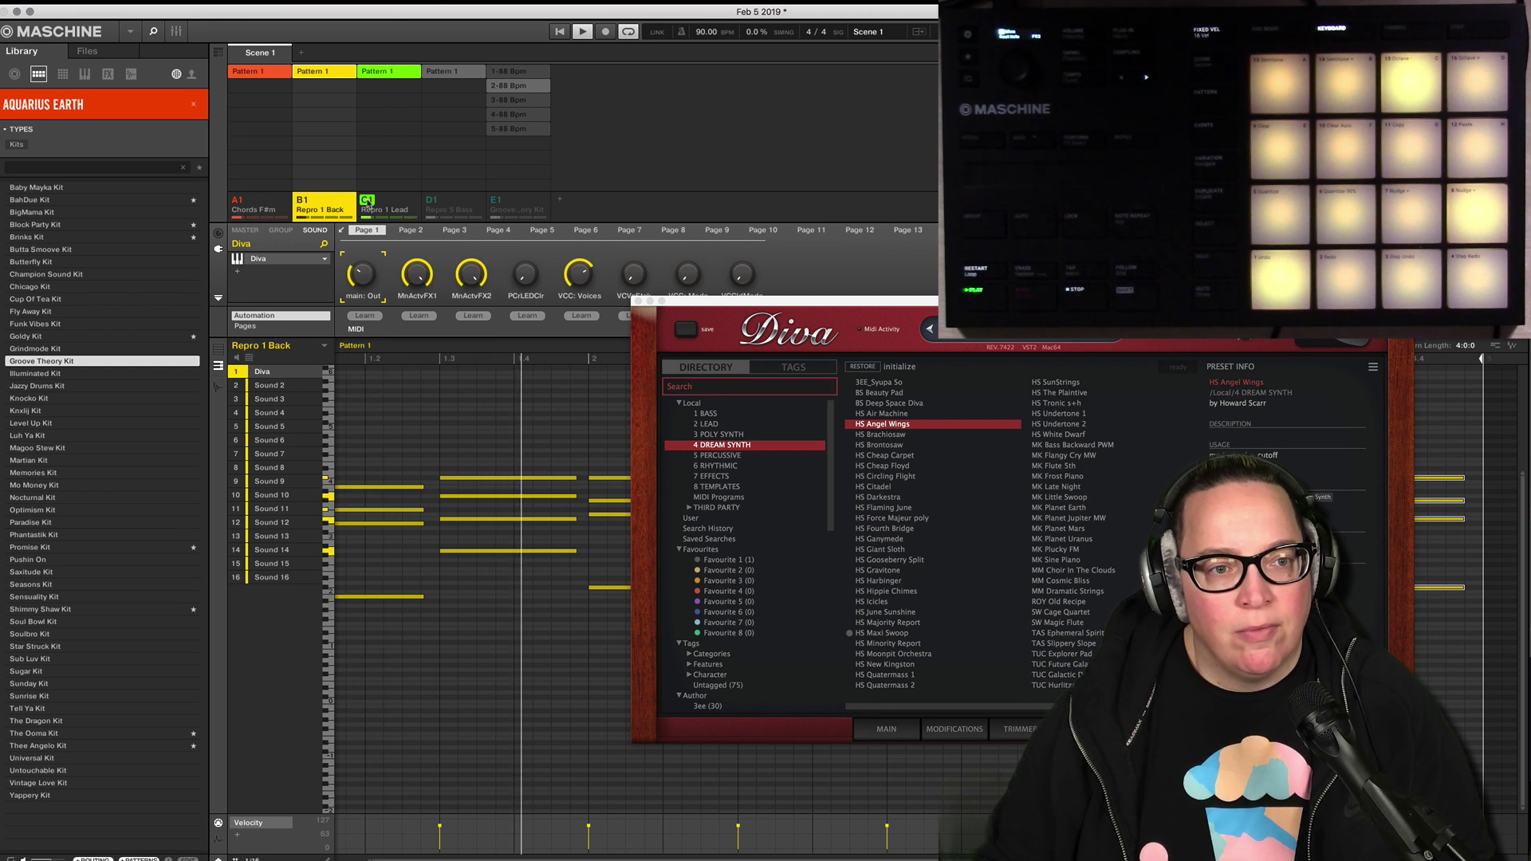
Mute the Repro 1 Lead group and balance the Diva sound's level against the chords in the mixer.
{"action": "left_click", "coordinate": [367, 203]}
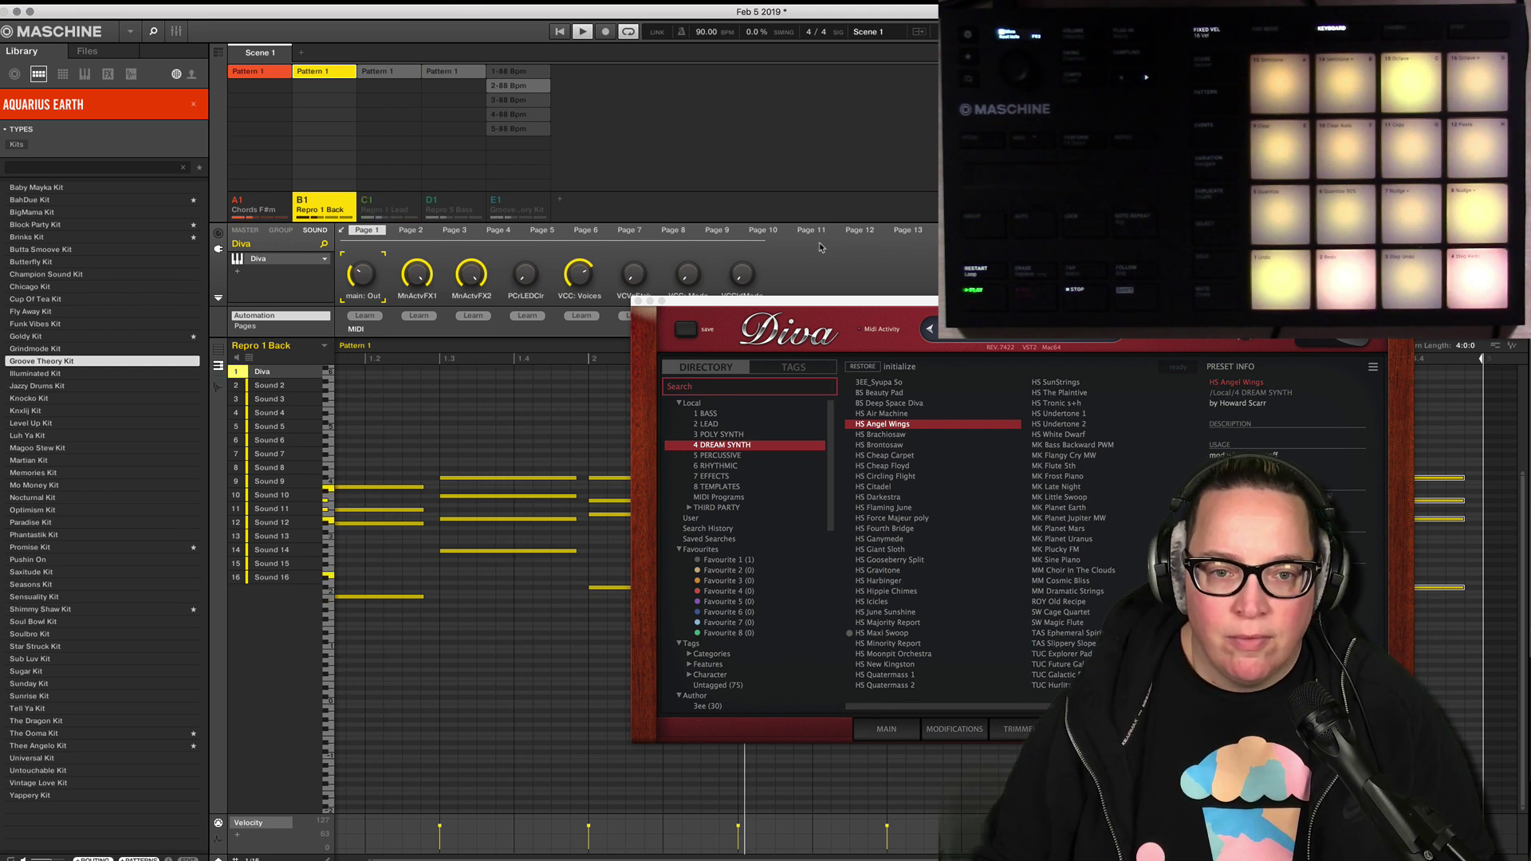
{"action": "left_click_drag", "start_coordinate": [838, 303], "coordinate": [773, 307]}
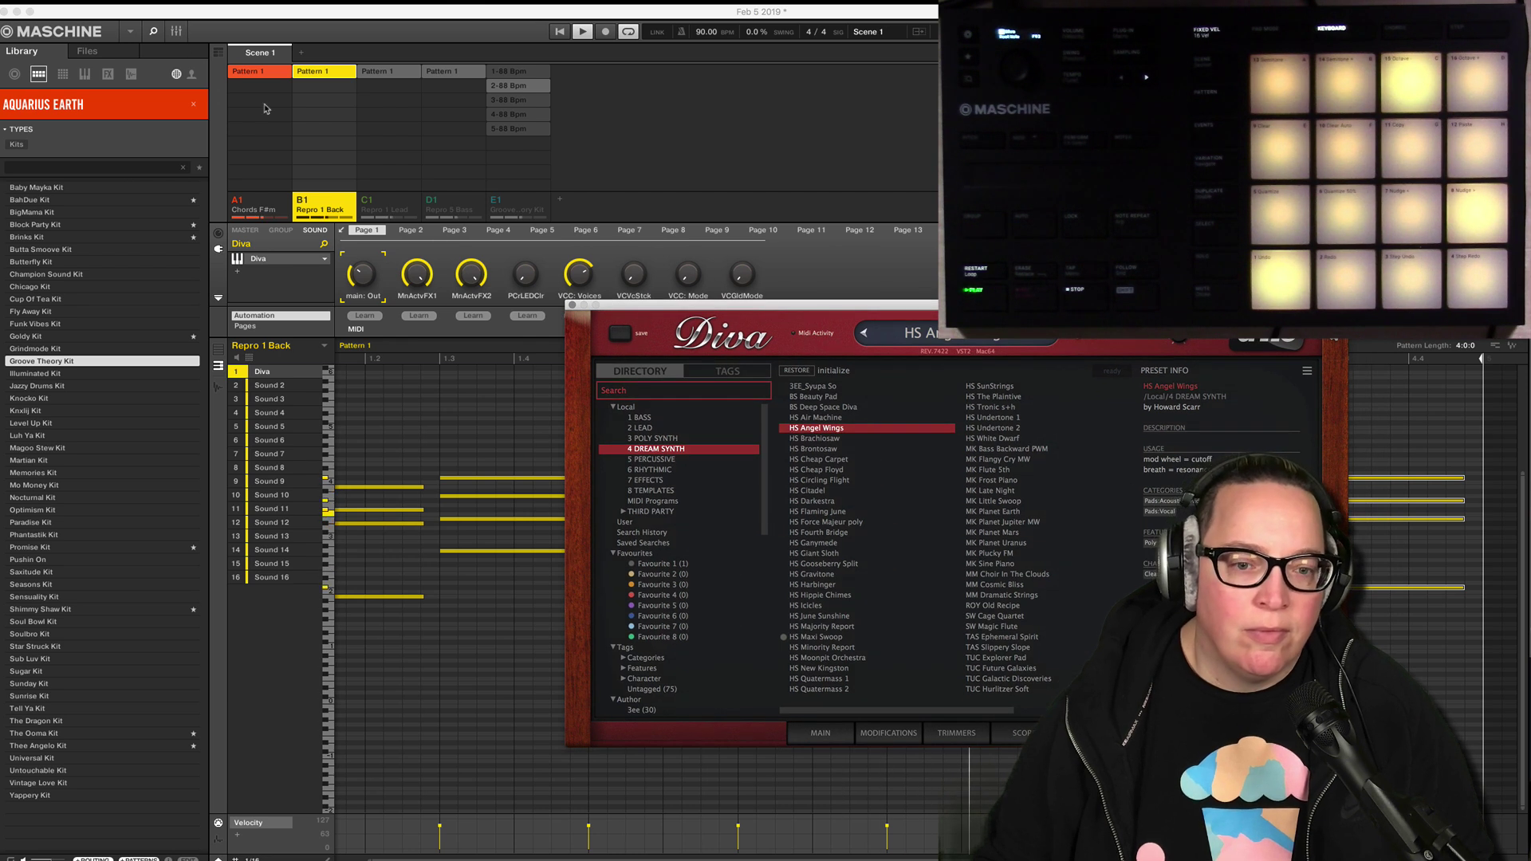
{"action": "left_click", "coordinate": [177, 32]}
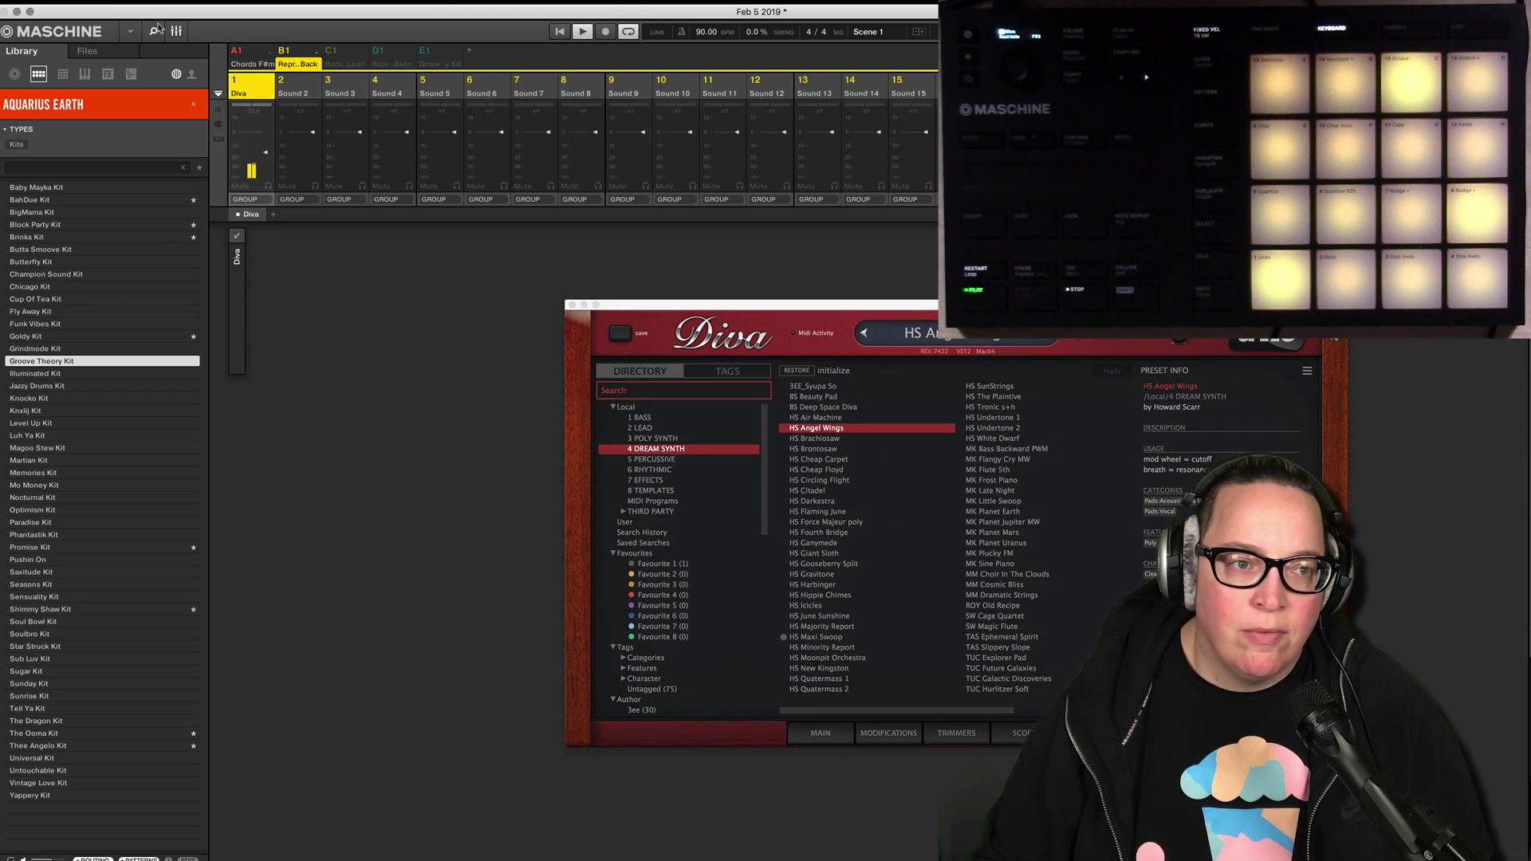
{"action": "left_click", "coordinate": [177, 32]}
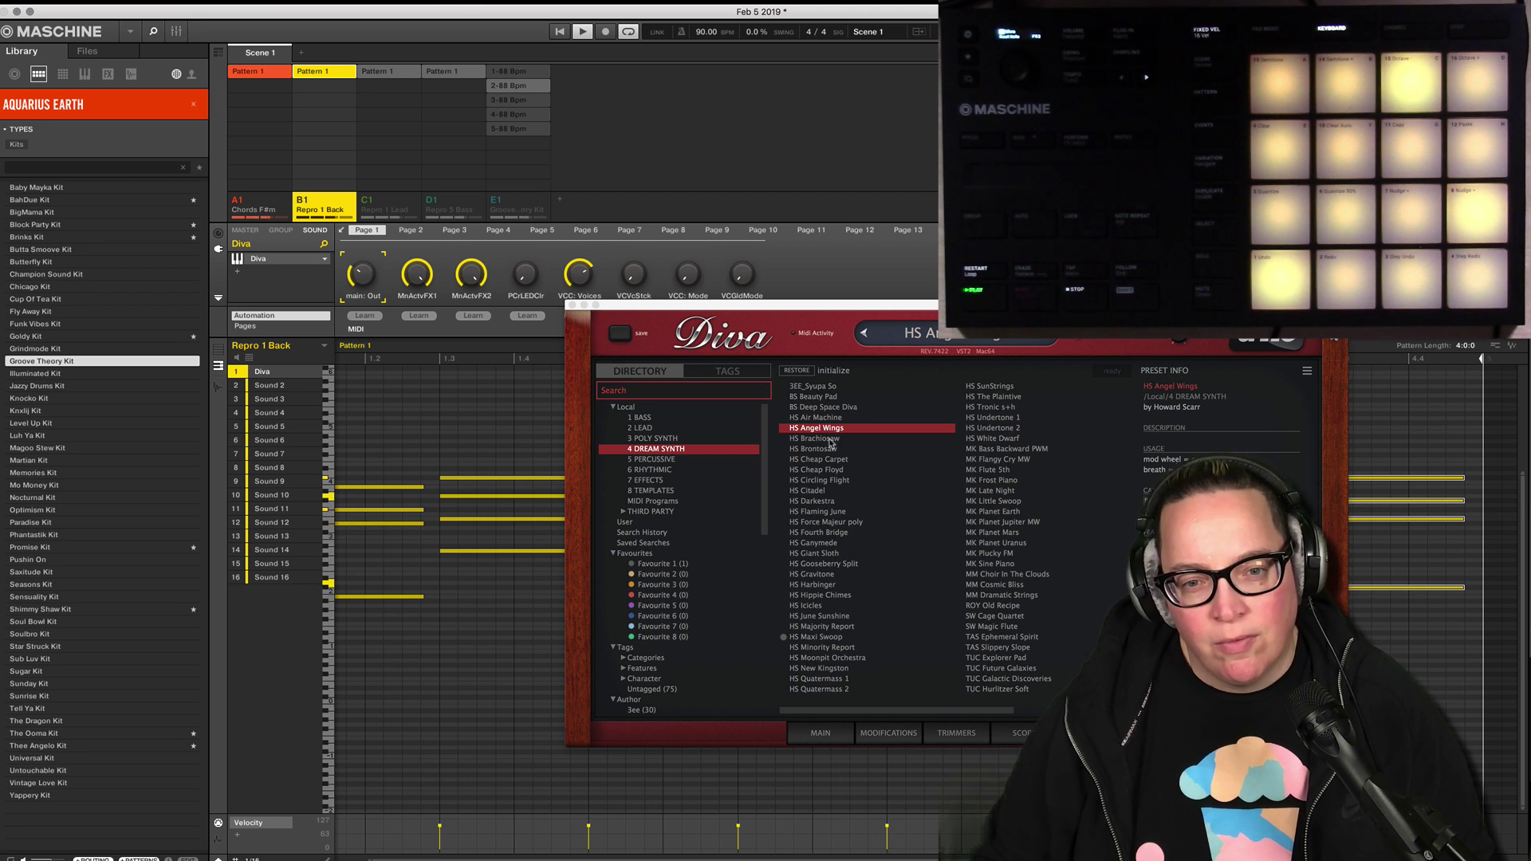
Audition HS Brachiosaw, HS Brontosaw, HS Cheap Carpet, HS Cheap Floyd and HS Circling Flight, muting the chords group partway through.
{"action": "left_click", "coordinate": [821, 438]}
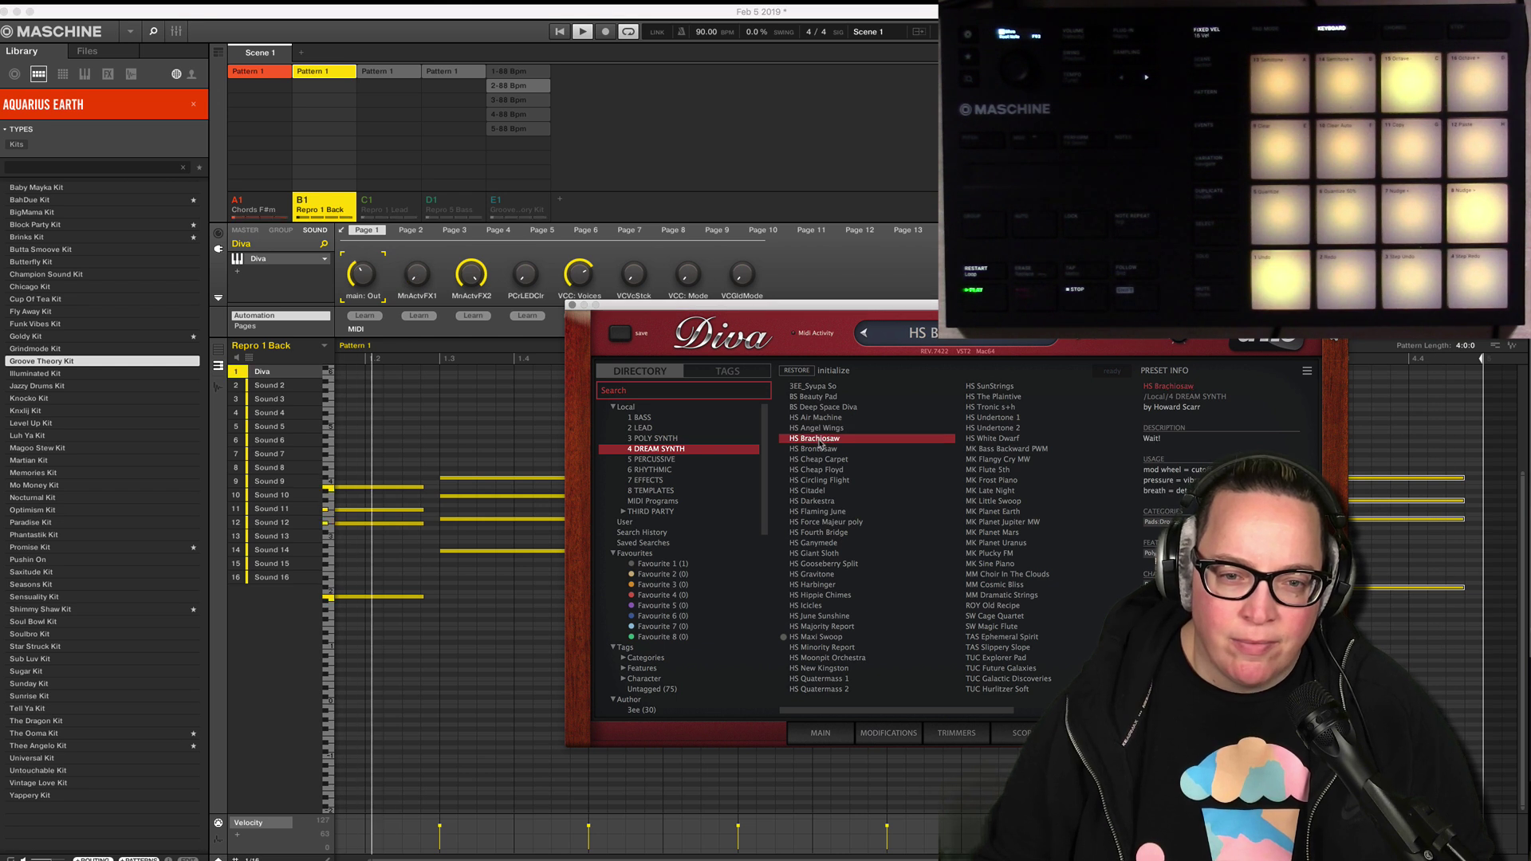
{"action": "left_click", "coordinate": [820, 450]}
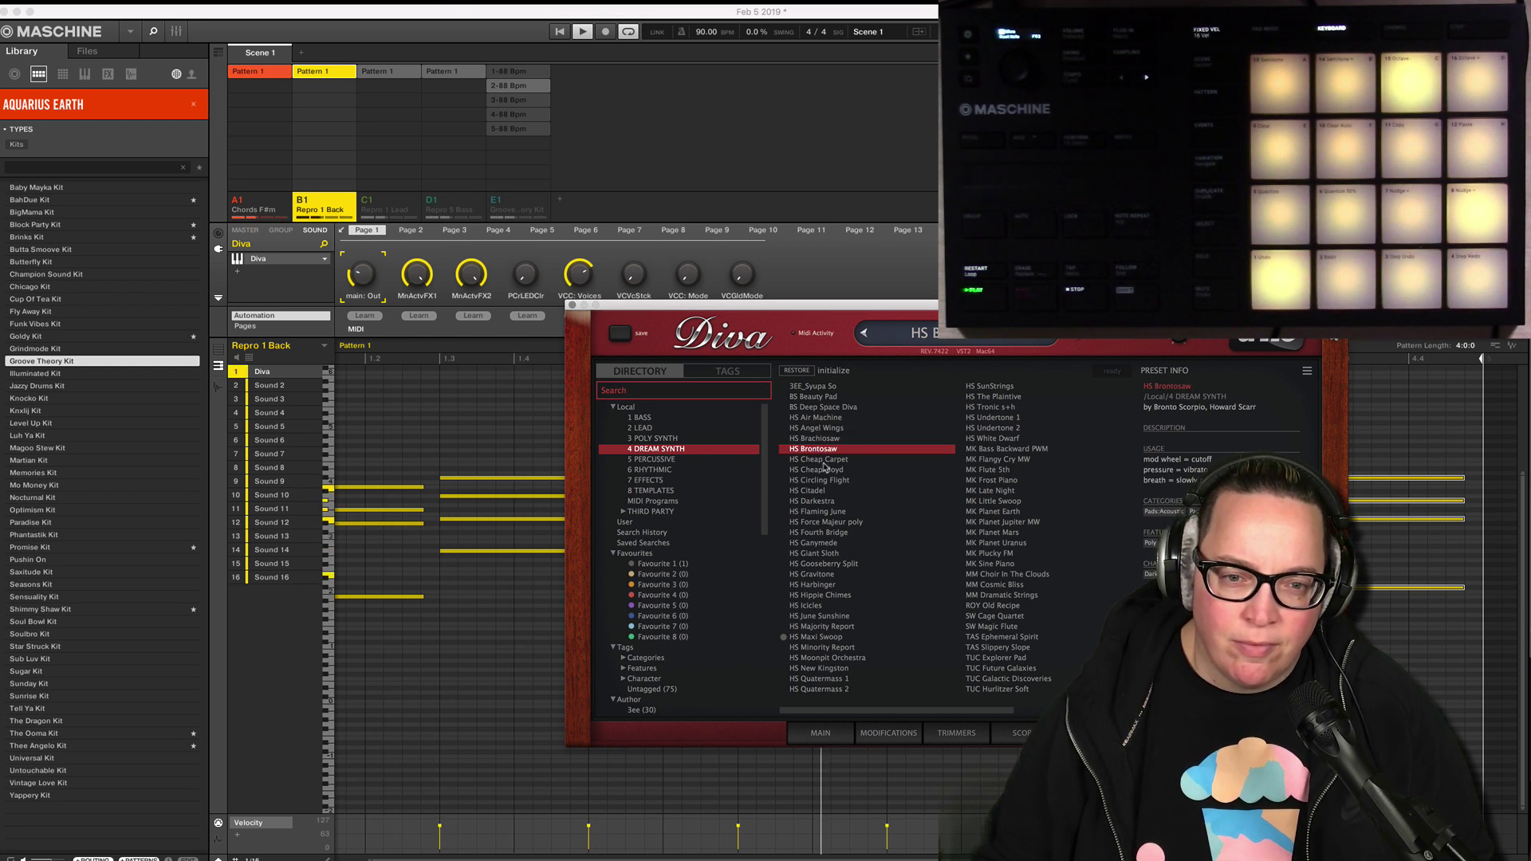
{"action": "left_click", "coordinate": [239, 203]}
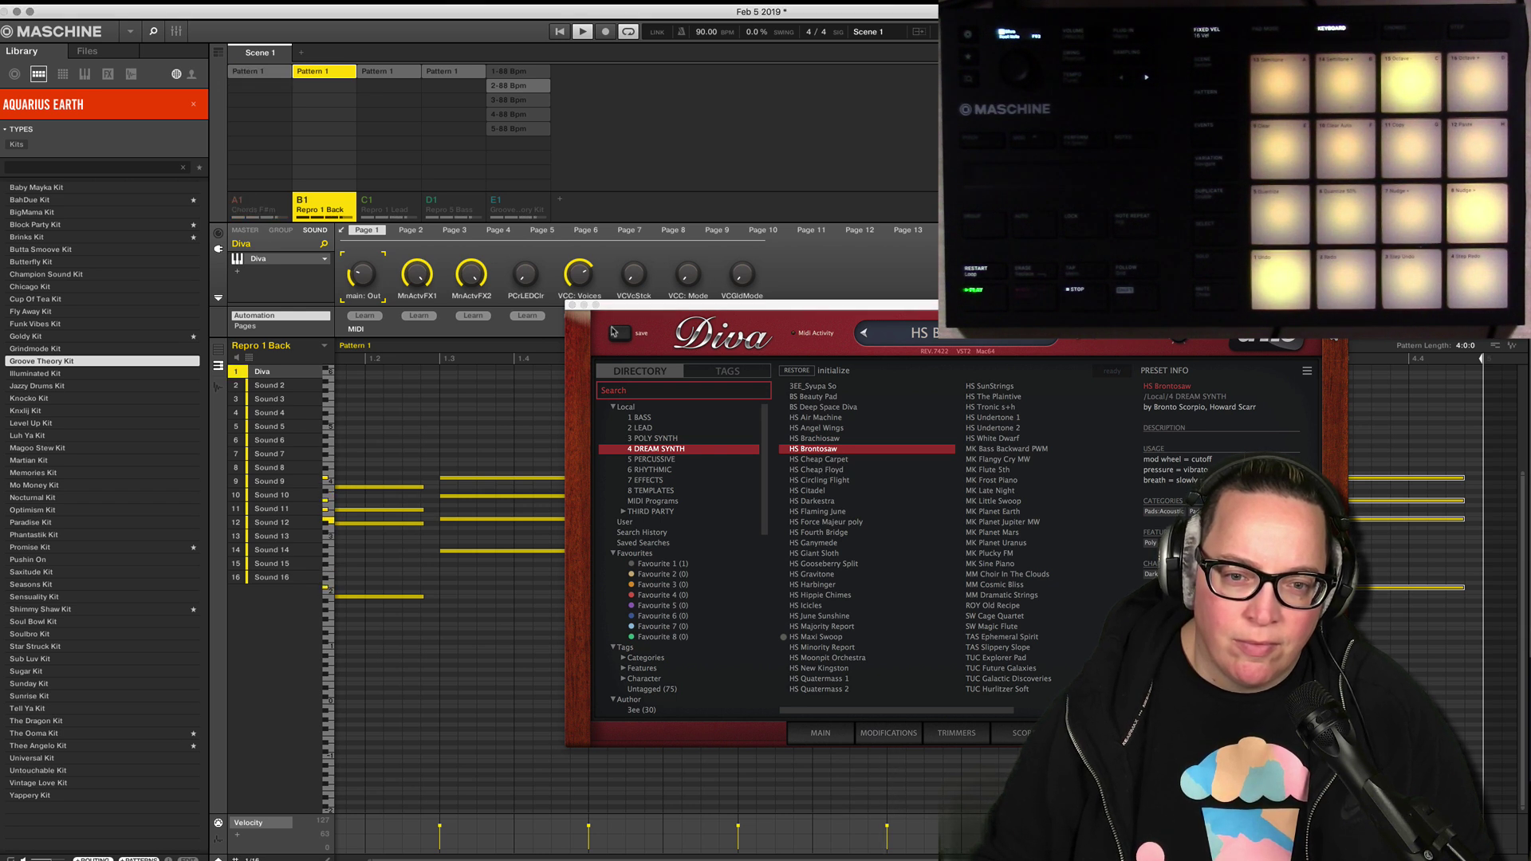
{"action": "left_click", "coordinate": [811, 461]}
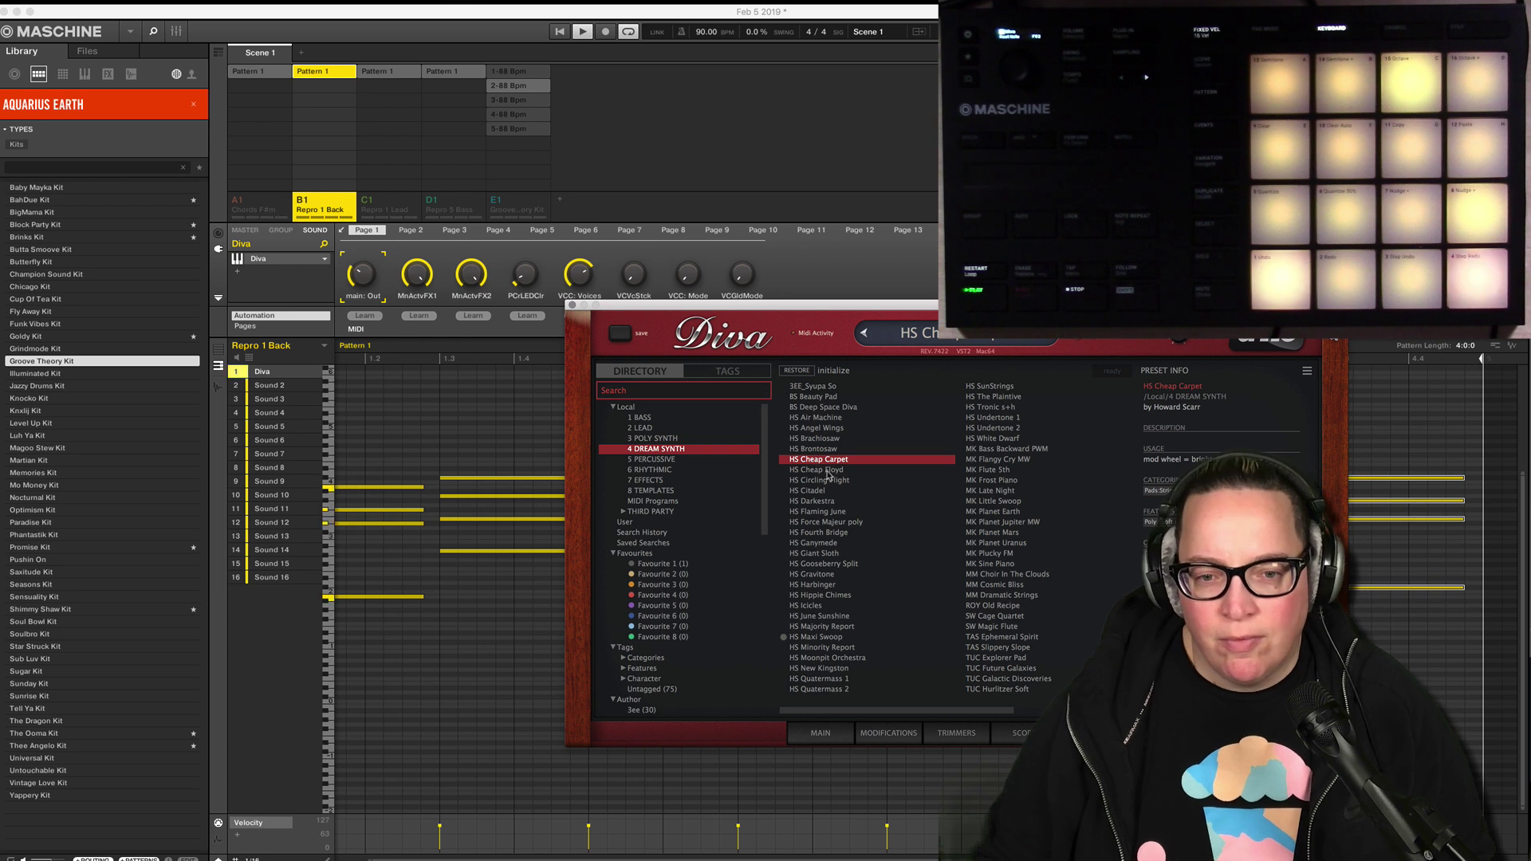
{"action": "left_click", "coordinate": [831, 470]}
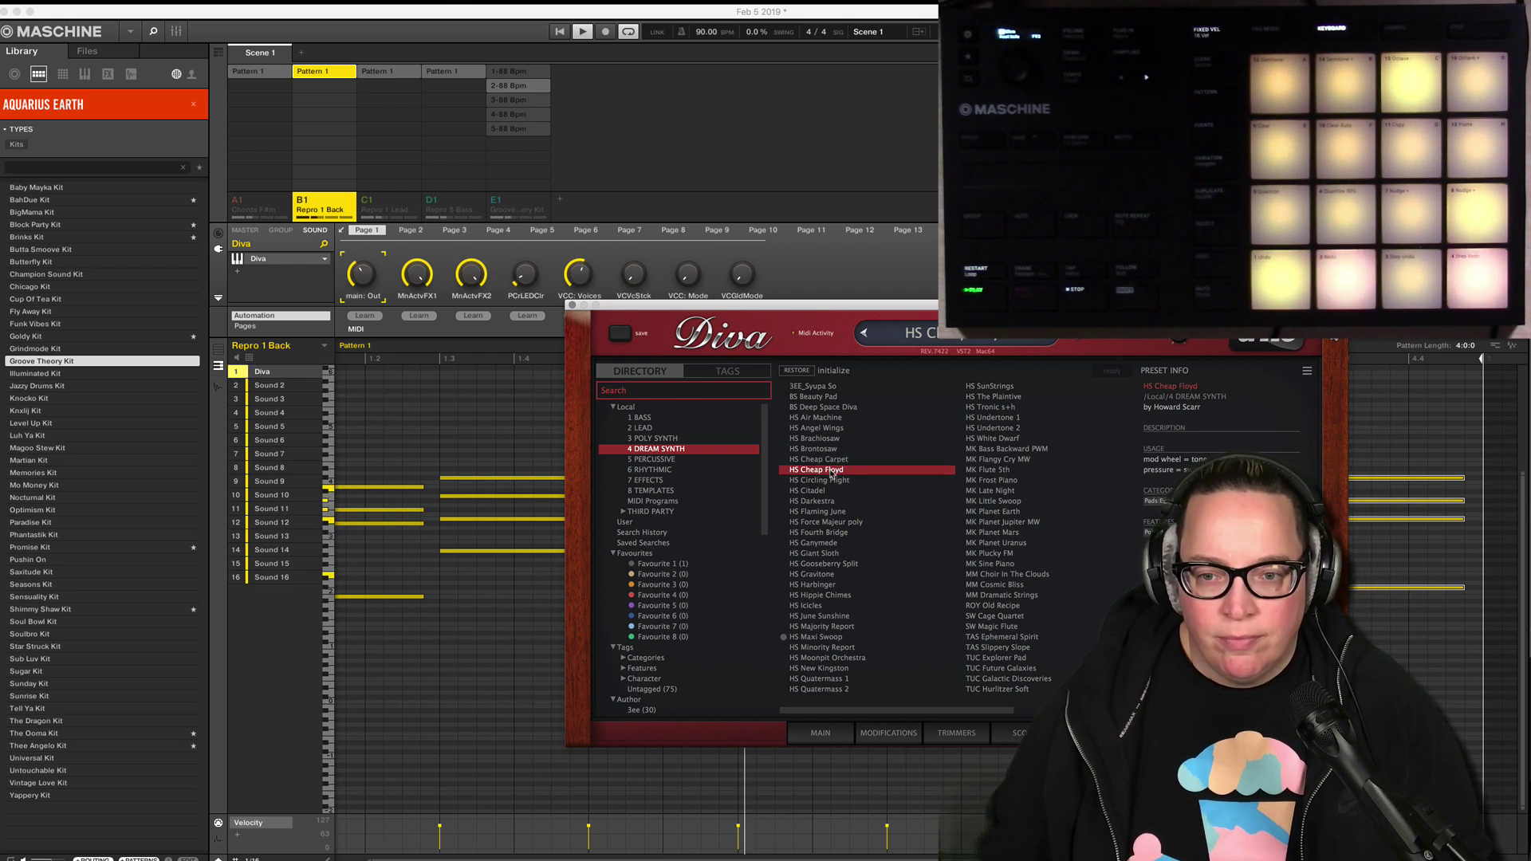
{"action": "key", "text": "Down"}
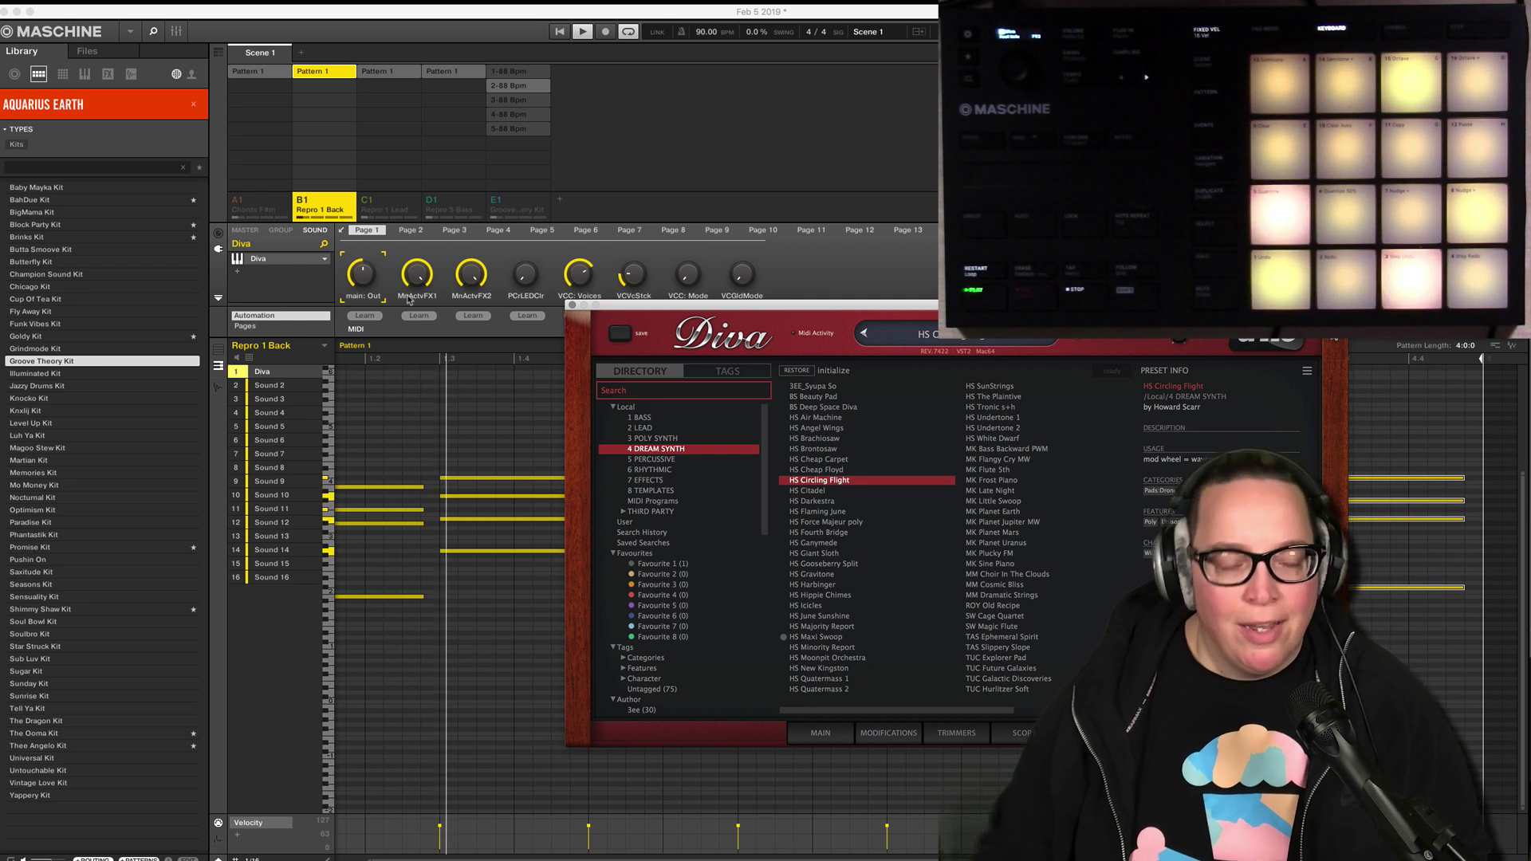
Unmute the chords group, audition the presets from HS Citadel through HS Fourth Bridge, and load HS Ganymede.
{"action": "left_click", "coordinate": [243, 209]}
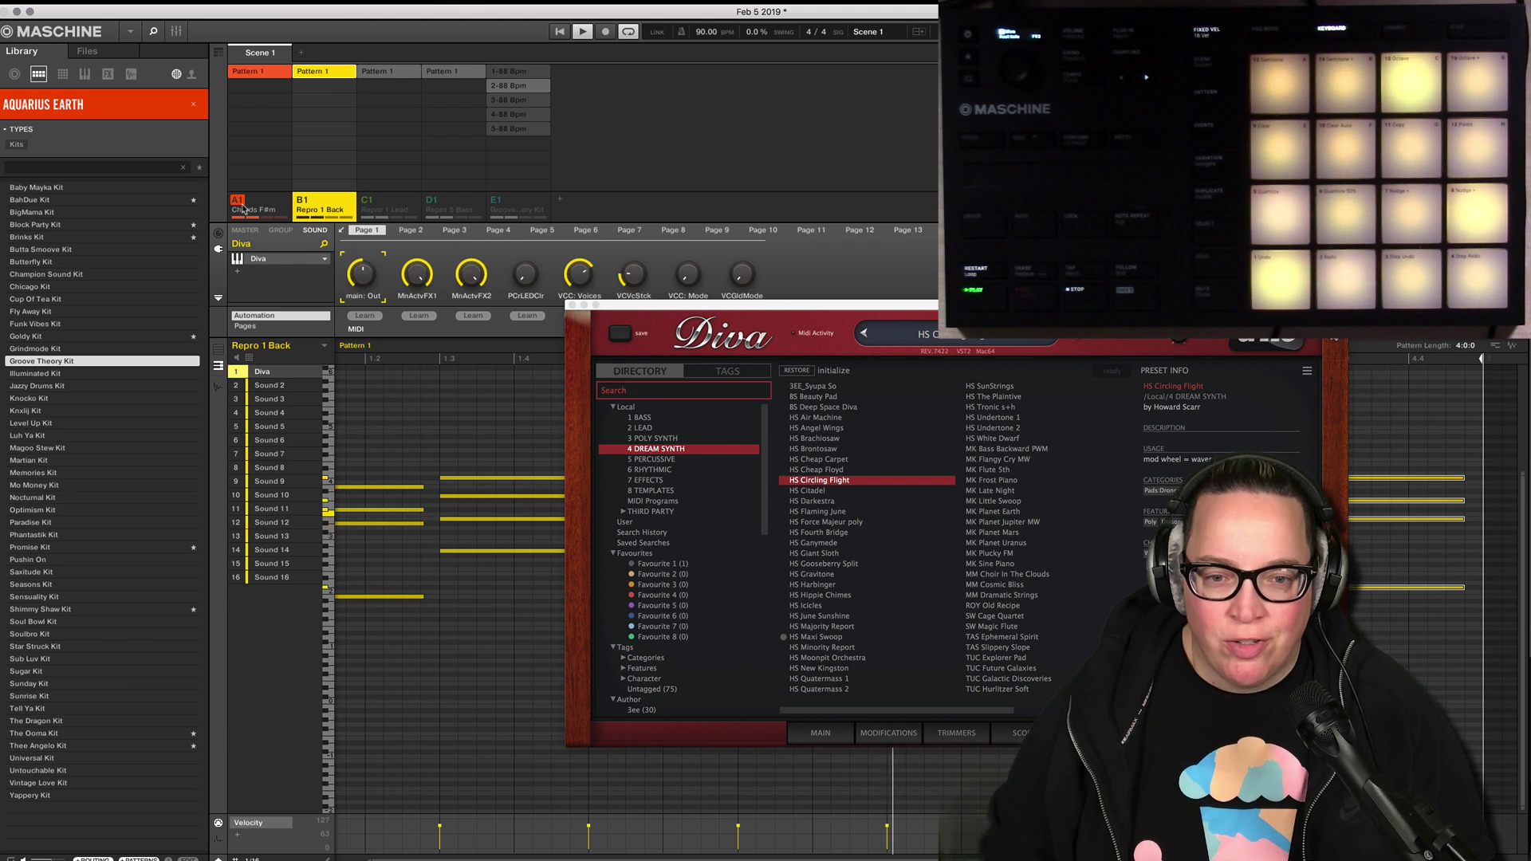
{"action": "left_click", "coordinate": [809, 491]}
{"action": "key", "text": "Down"}
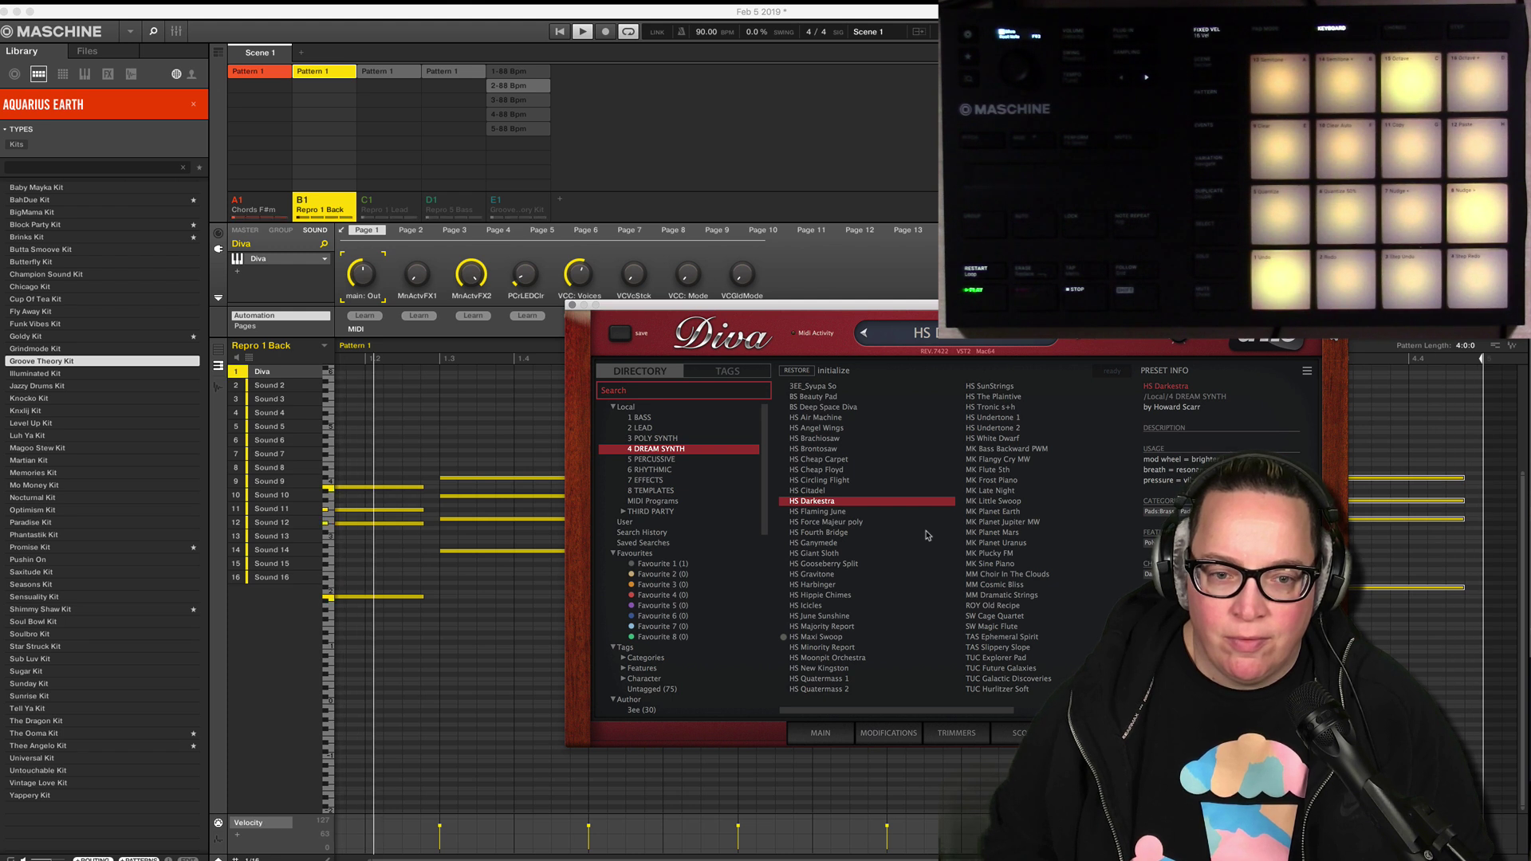
{"action": "key", "text": "Down"}
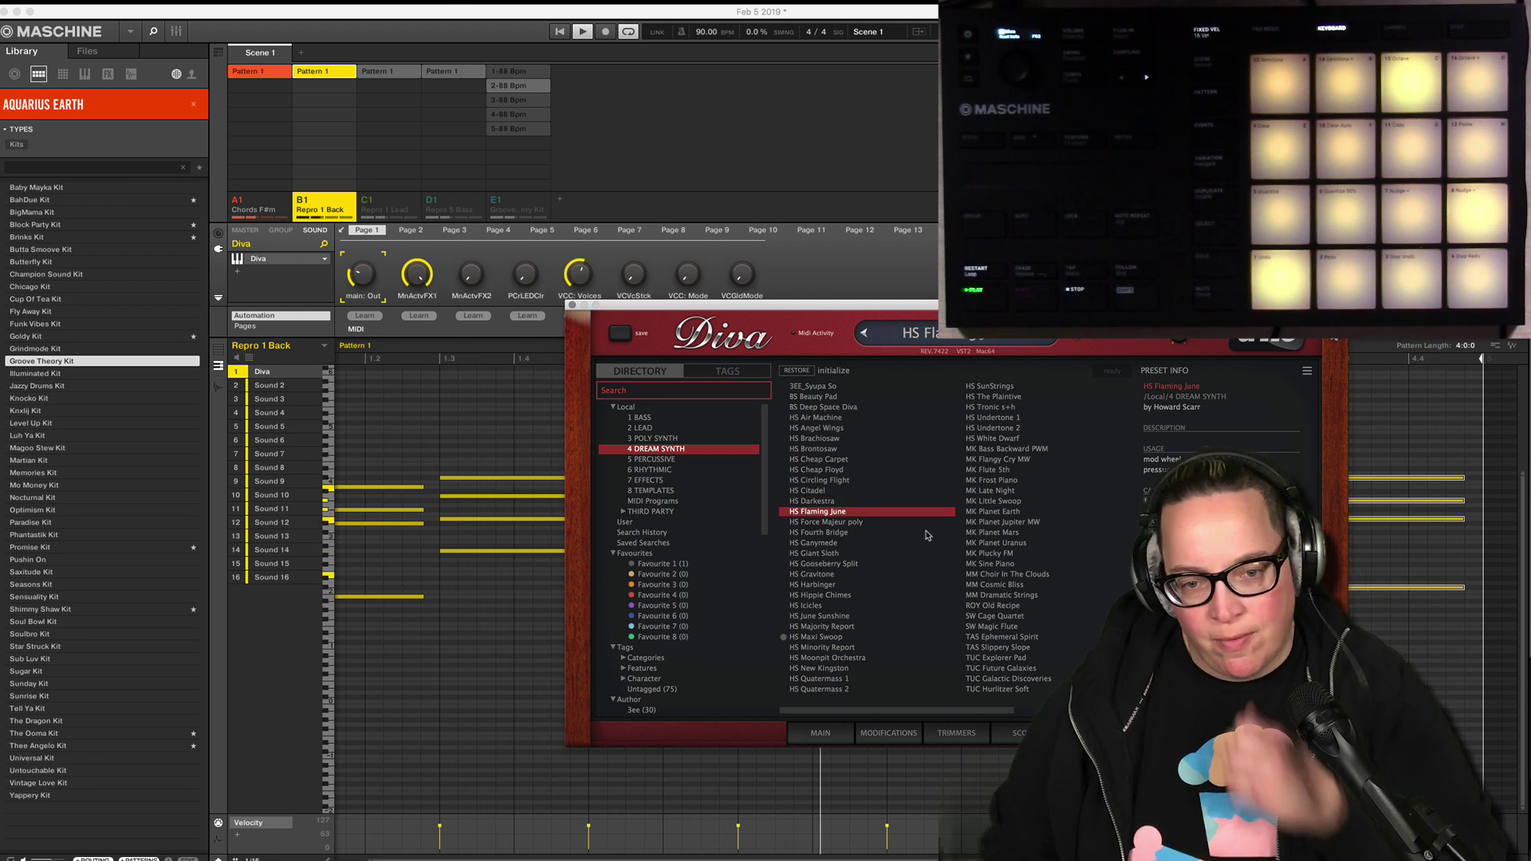
{"action": "key", "text": "Down"}
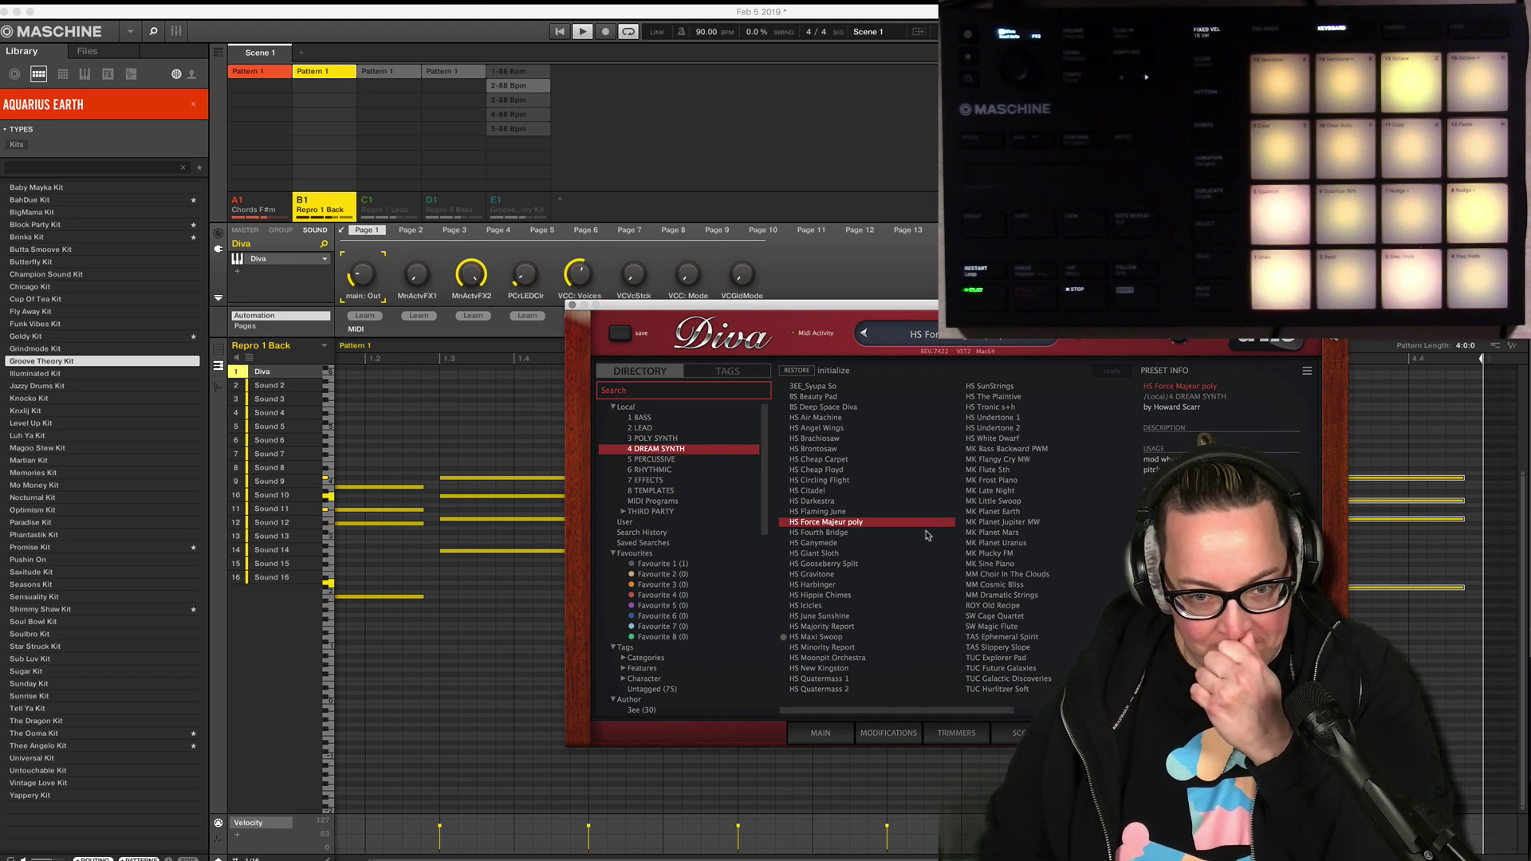
{"action": "key", "text": "Down"}
{"action": "key", "text": "Down"}
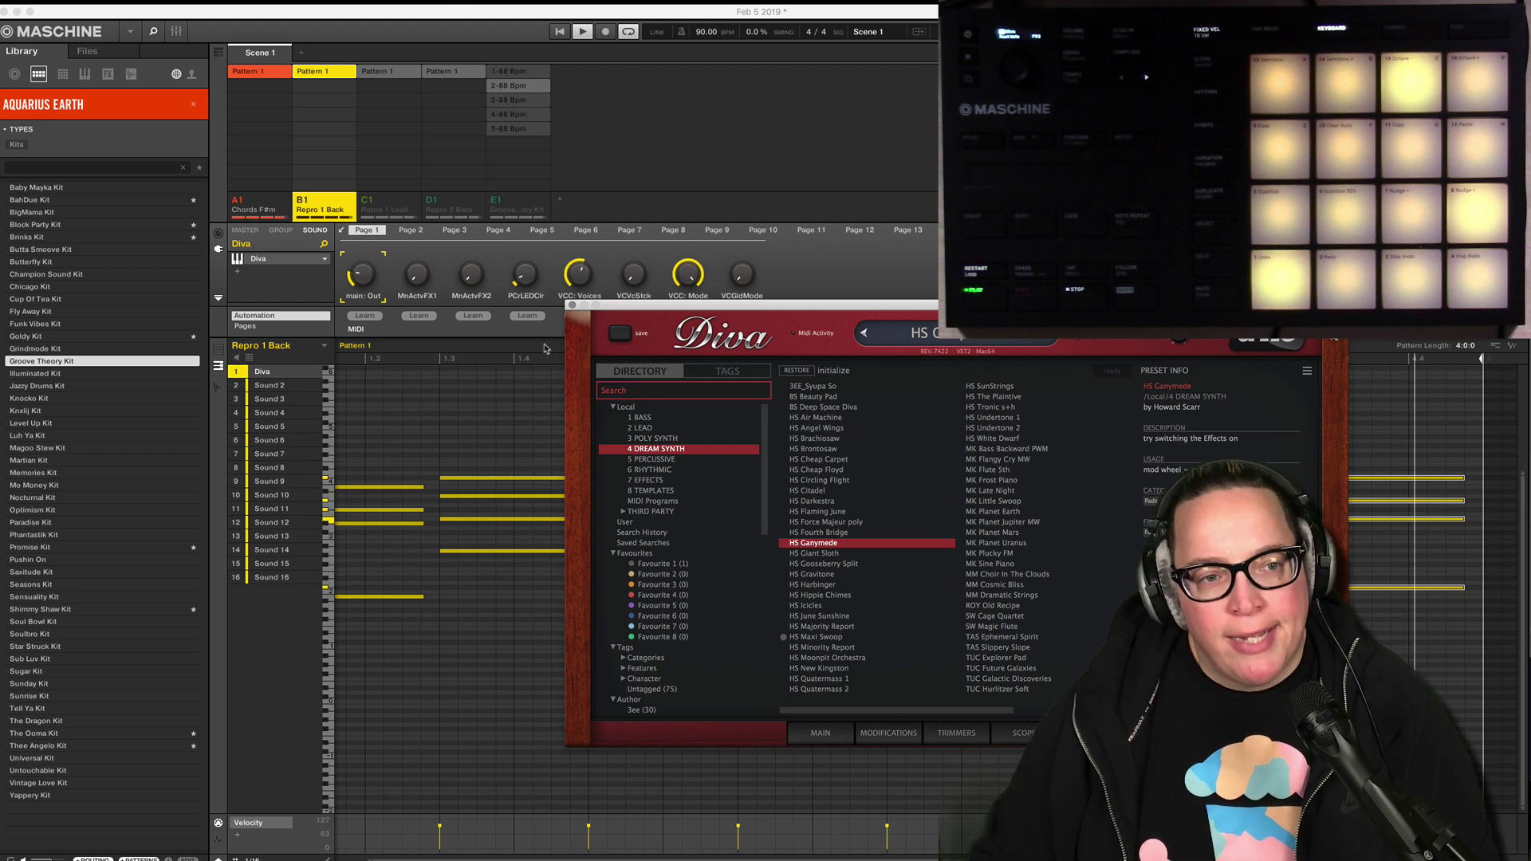
Lower the Diva sound's level in the mixer, comparing it with and without the chords group, and close the Diva window.
{"action": "left_click", "coordinate": [240, 203]}
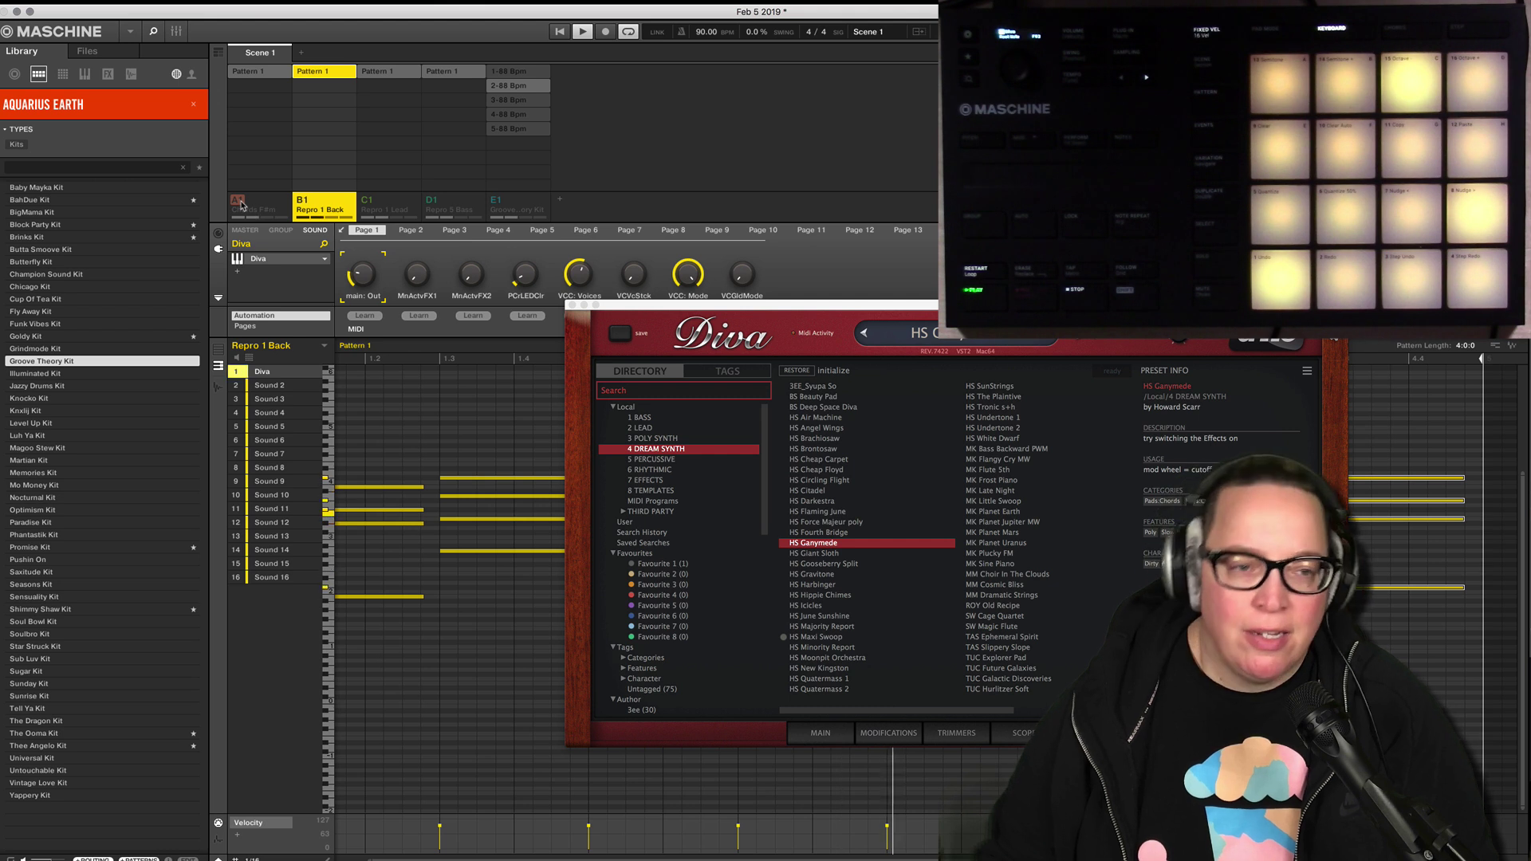
{"action": "left_click", "coordinate": [177, 33]}
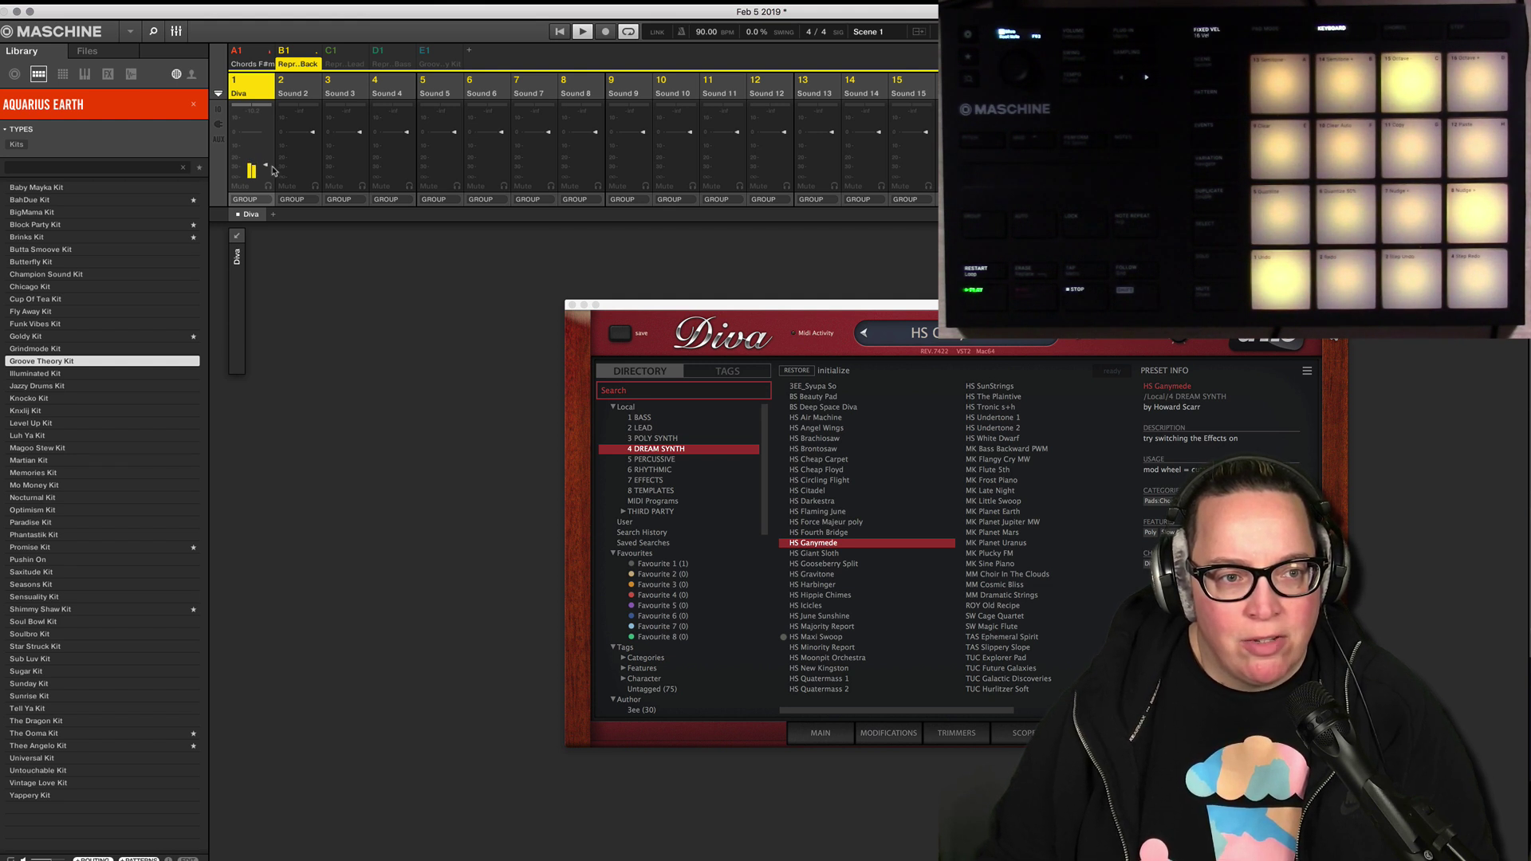
{"action": "left_click", "coordinate": [177, 31]}
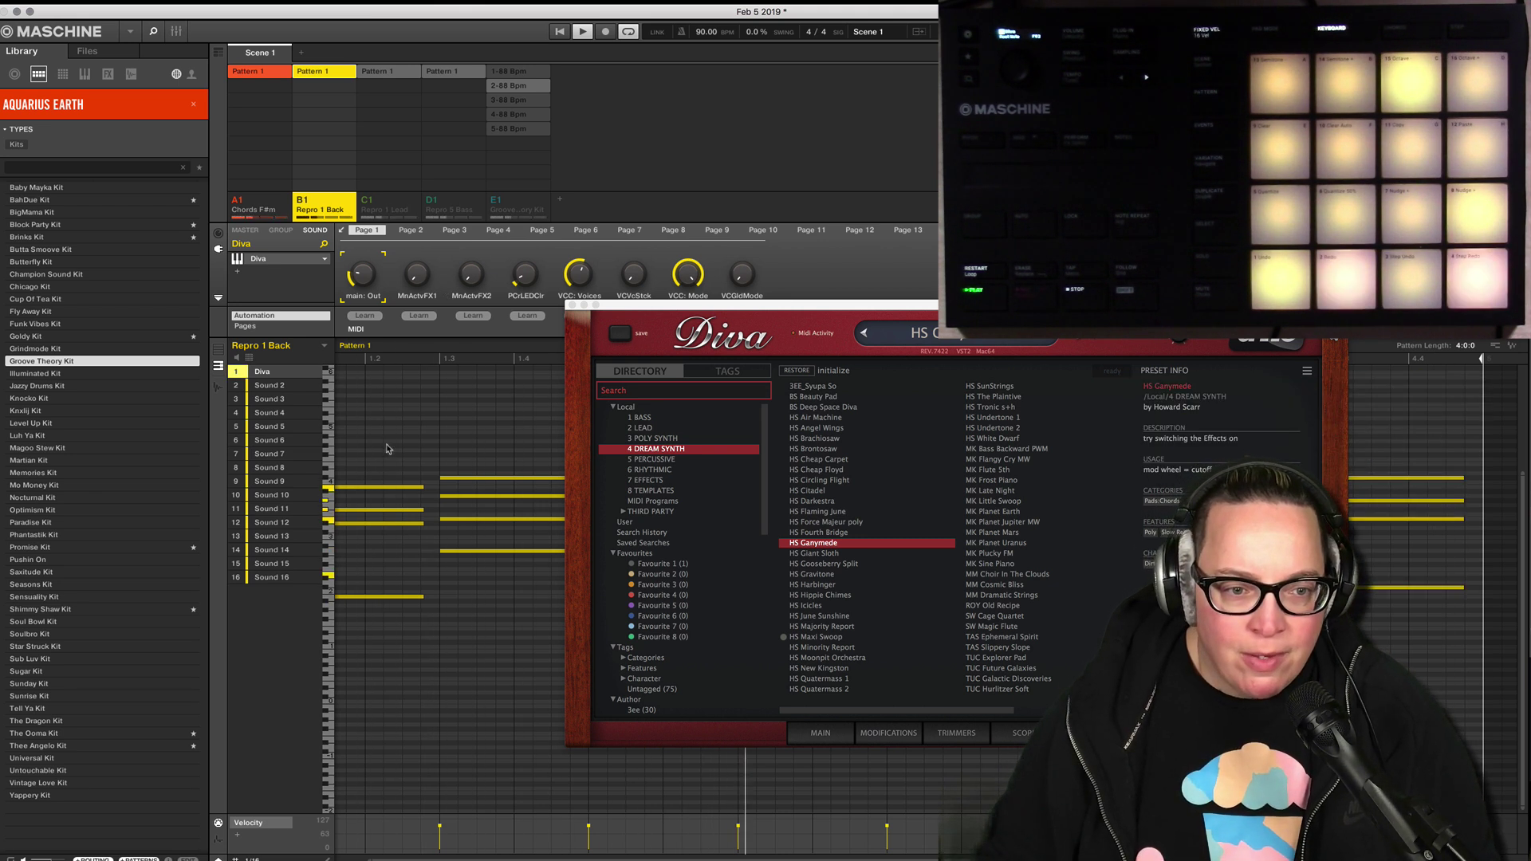
{"action": "left_click", "coordinate": [573, 305]}
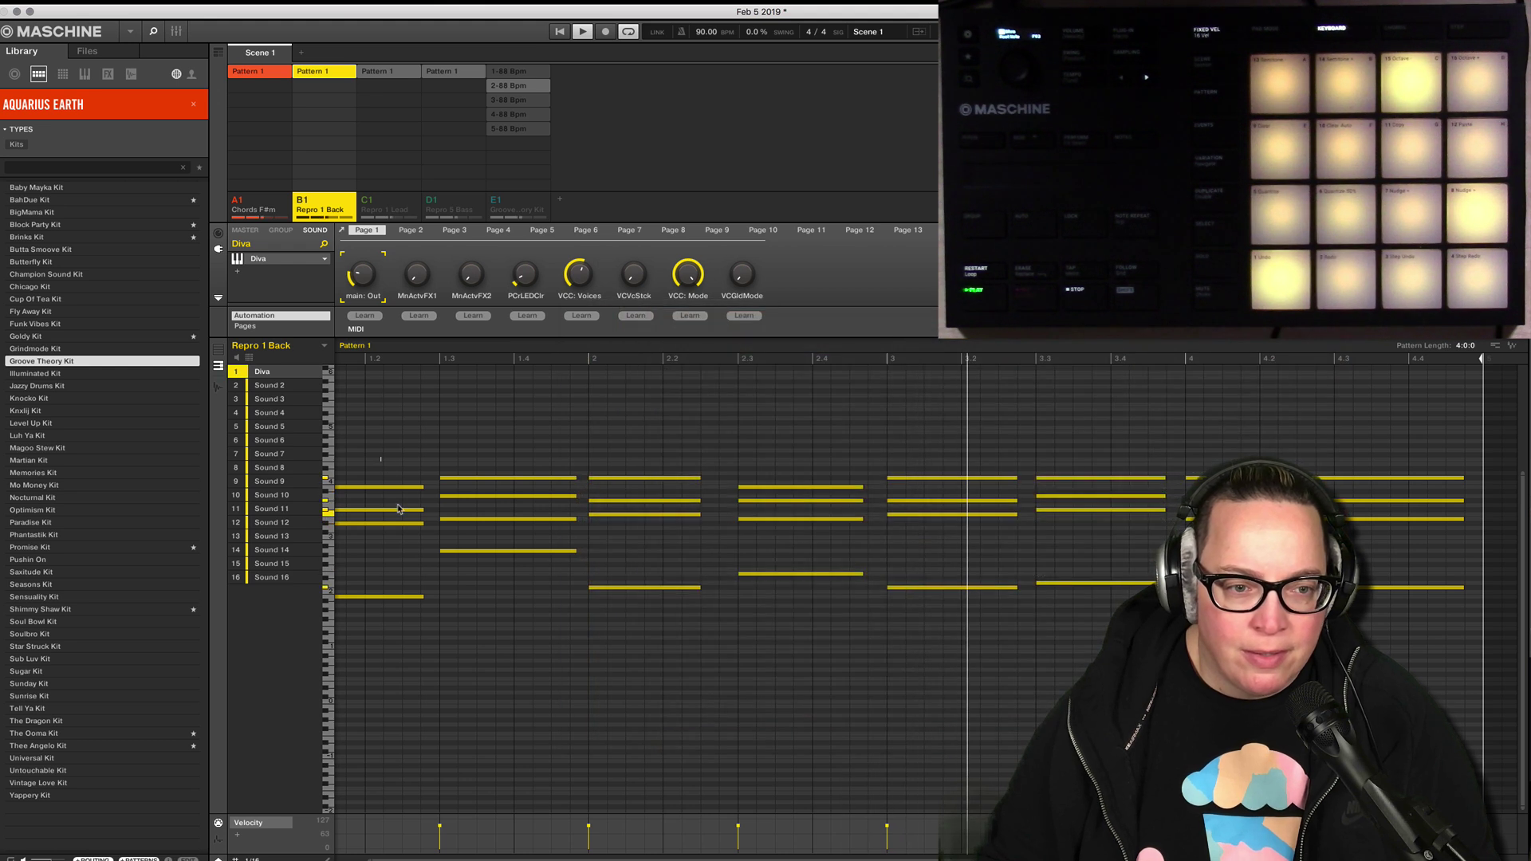
Lengthen the chords in the Repro 1 Back pattern so each reaches the next chord and the last reaches the pattern's end.
{"action": "left_click_drag", "start_coordinate": [430, 604], "coordinate": [440, 603]}
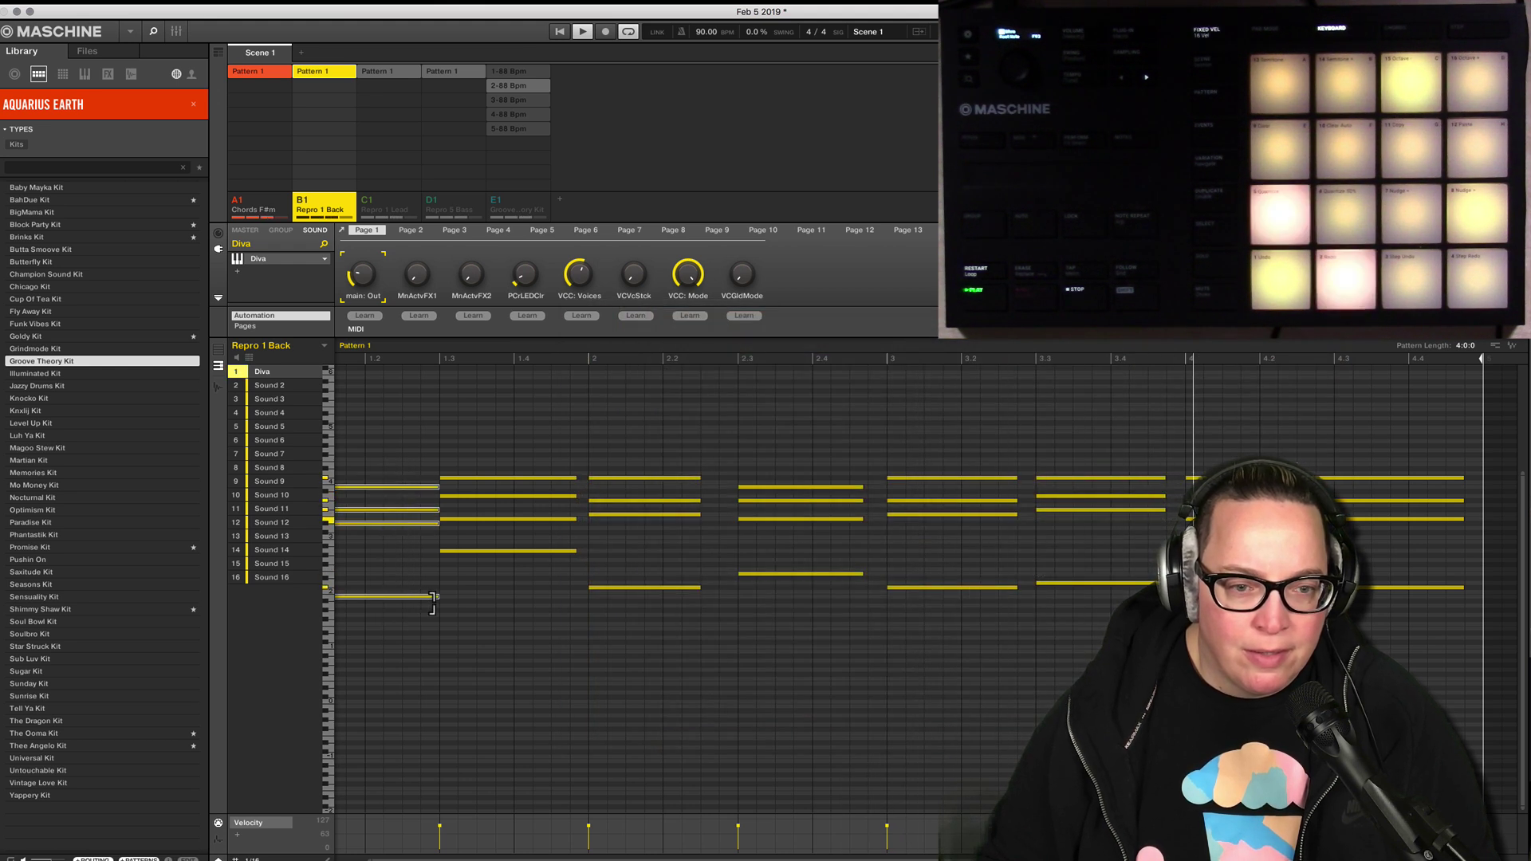
{"action": "left_click_drag", "start_coordinate": [1110, 440], "coordinate": [885, 608]}
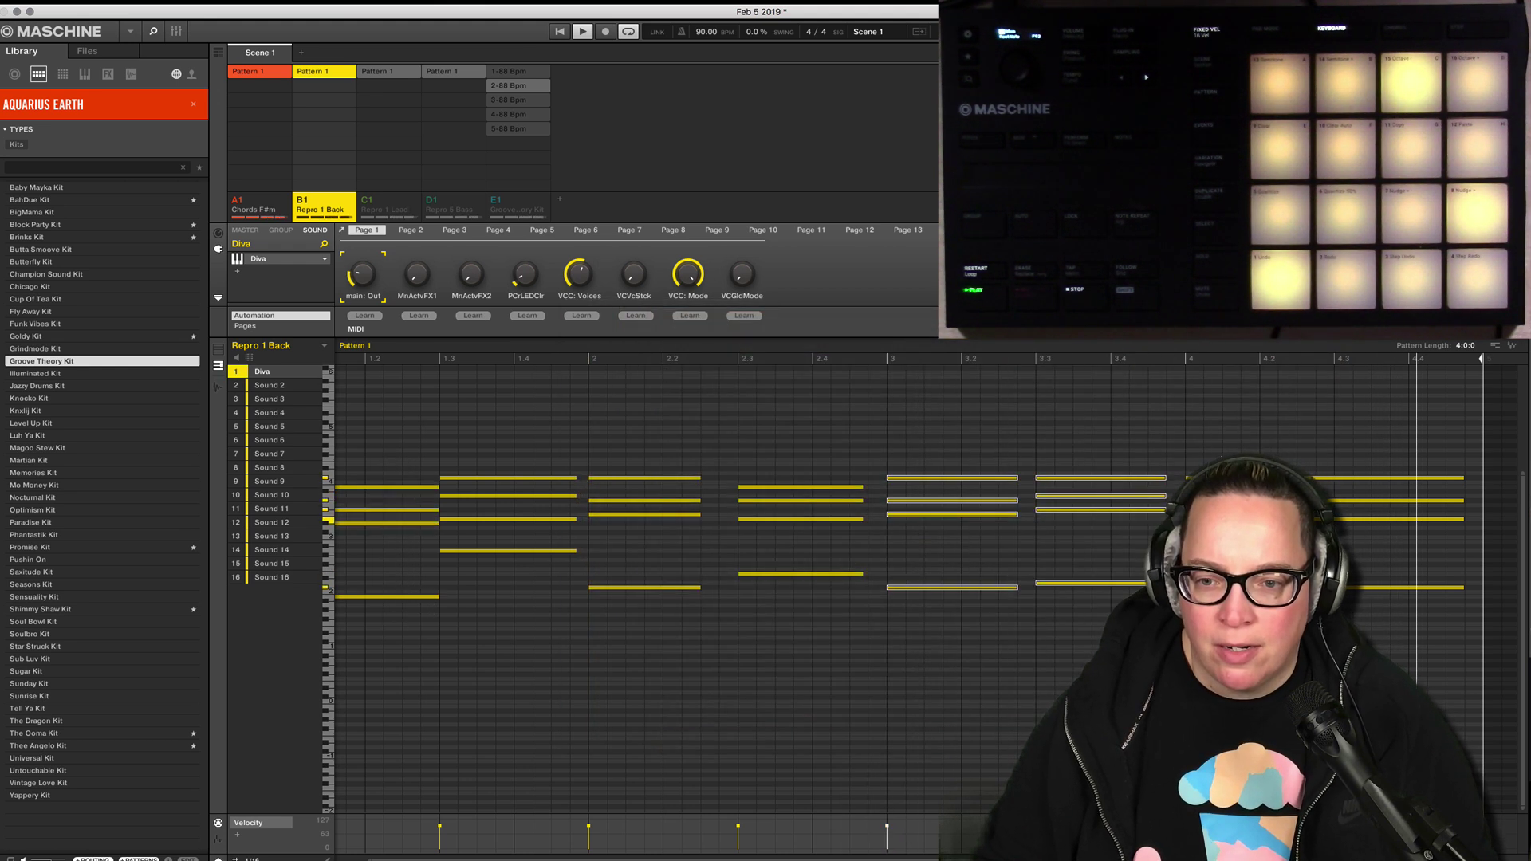
{"action": "left_click_drag", "start_coordinate": [1017, 478], "coordinate": [1035, 478]}
{"action": "key", "text": "space"}
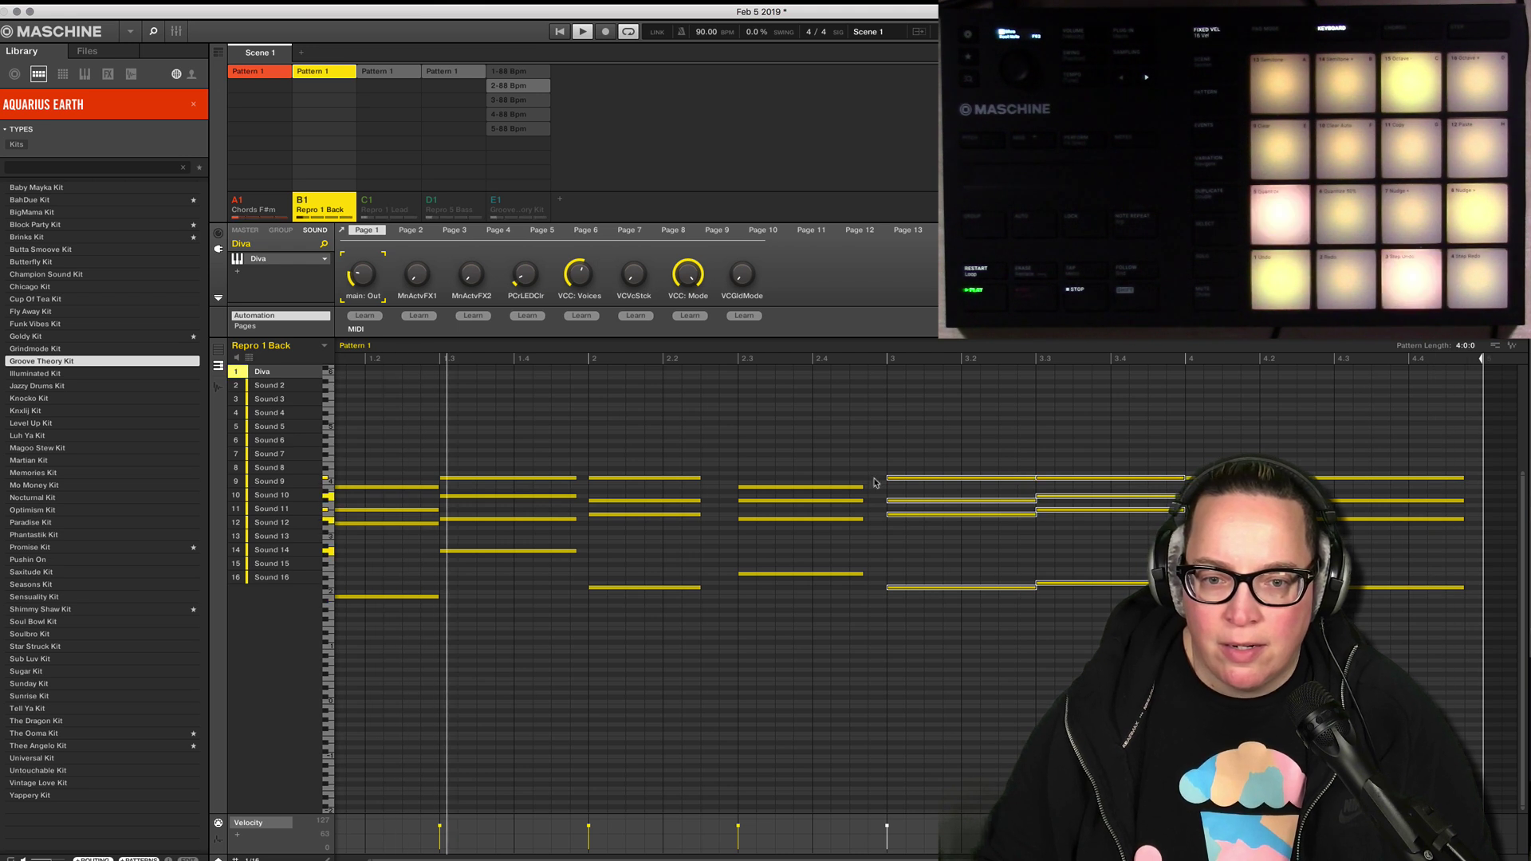
{"action": "left_click_drag", "start_coordinate": [689, 463], "coordinate": [733, 589]}
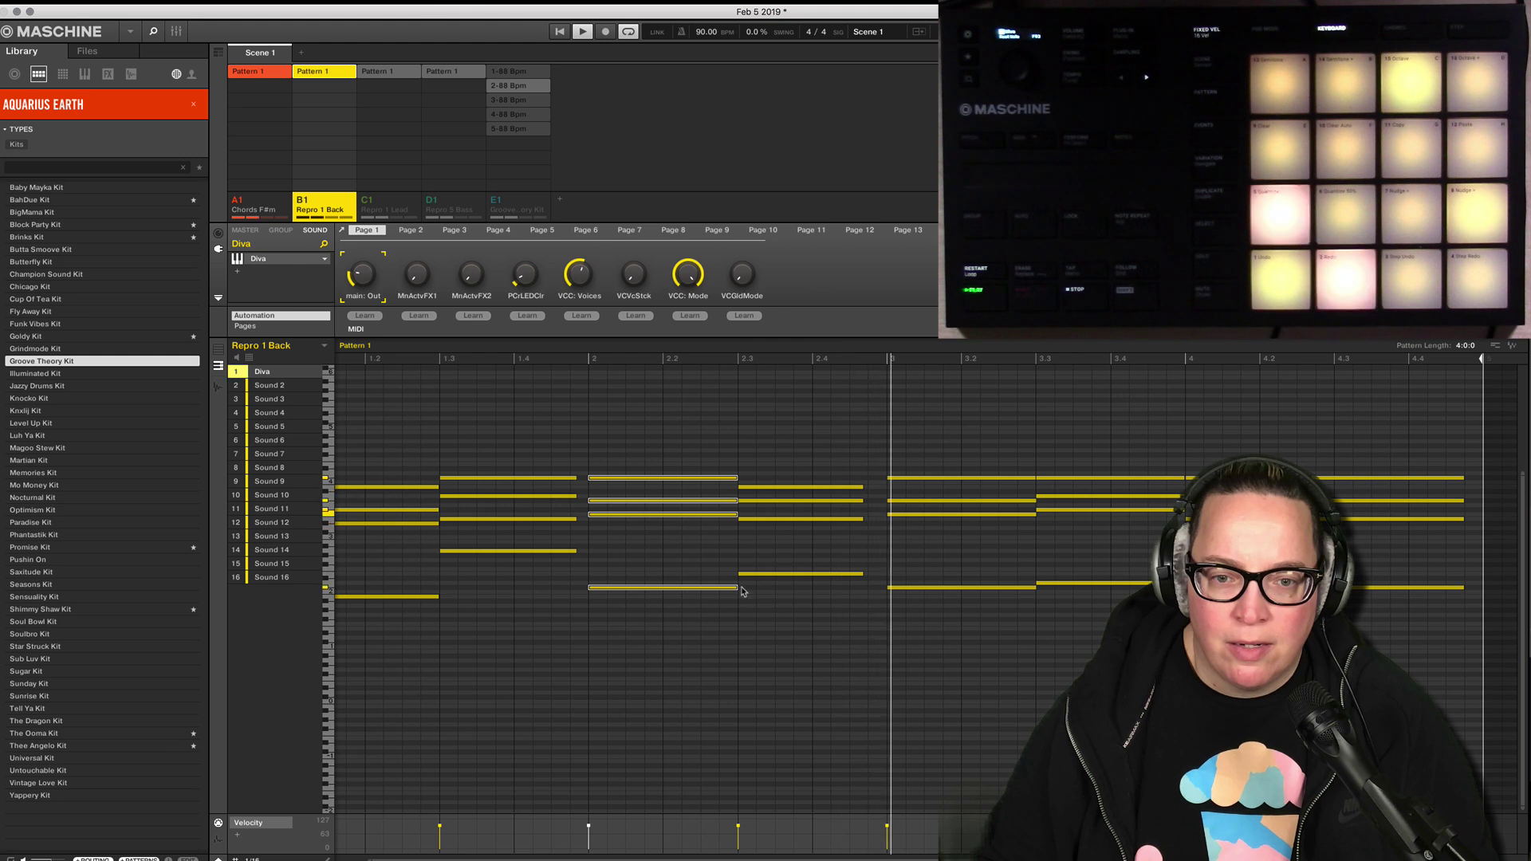
{"action": "left_click_drag", "start_coordinate": [830, 477], "coordinate": [870, 582]}
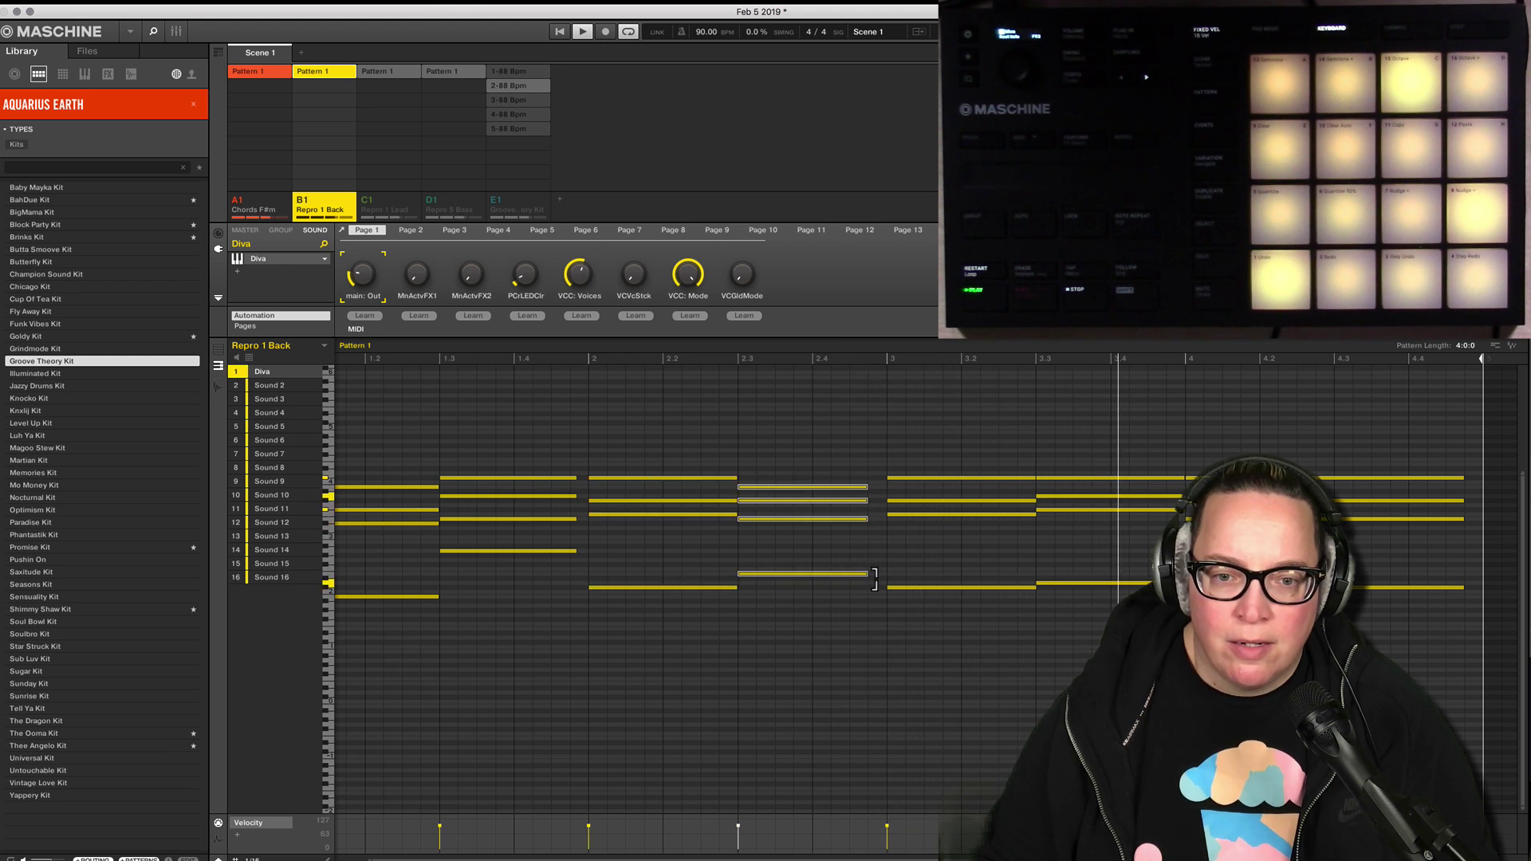
{"action": "left_click_drag", "start_coordinate": [539, 444], "coordinate": [572, 562]}
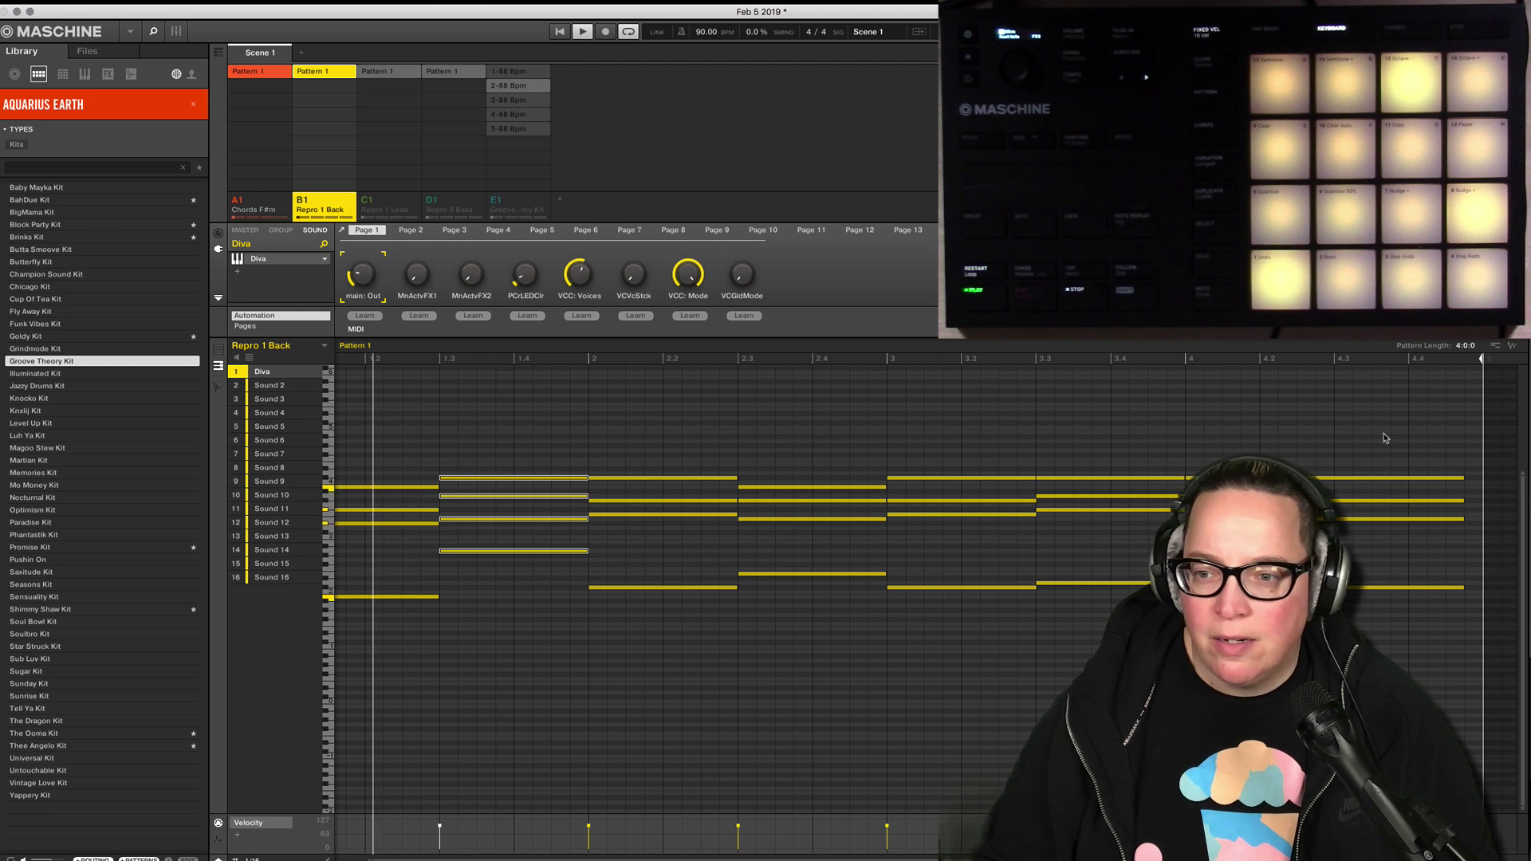
{"action": "left_click_drag", "start_coordinate": [1392, 443], "coordinate": [1449, 603]}
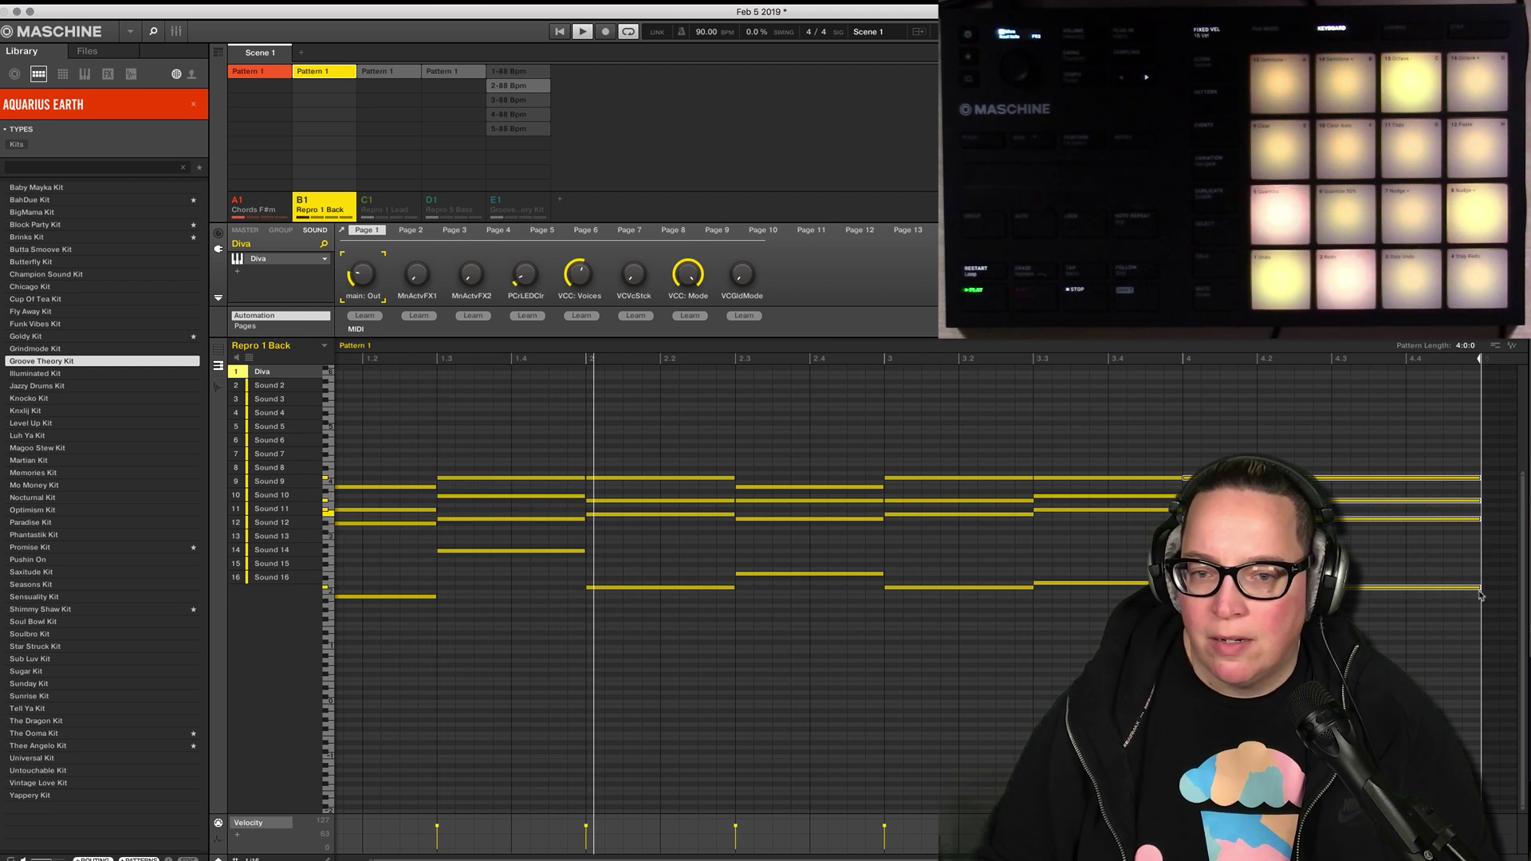
Bring the lead, Groove Theory Kit, bass and chords groups back in, toggling the lead's mute to compare the mix.
{"action": "left_click", "coordinate": [368, 204]}
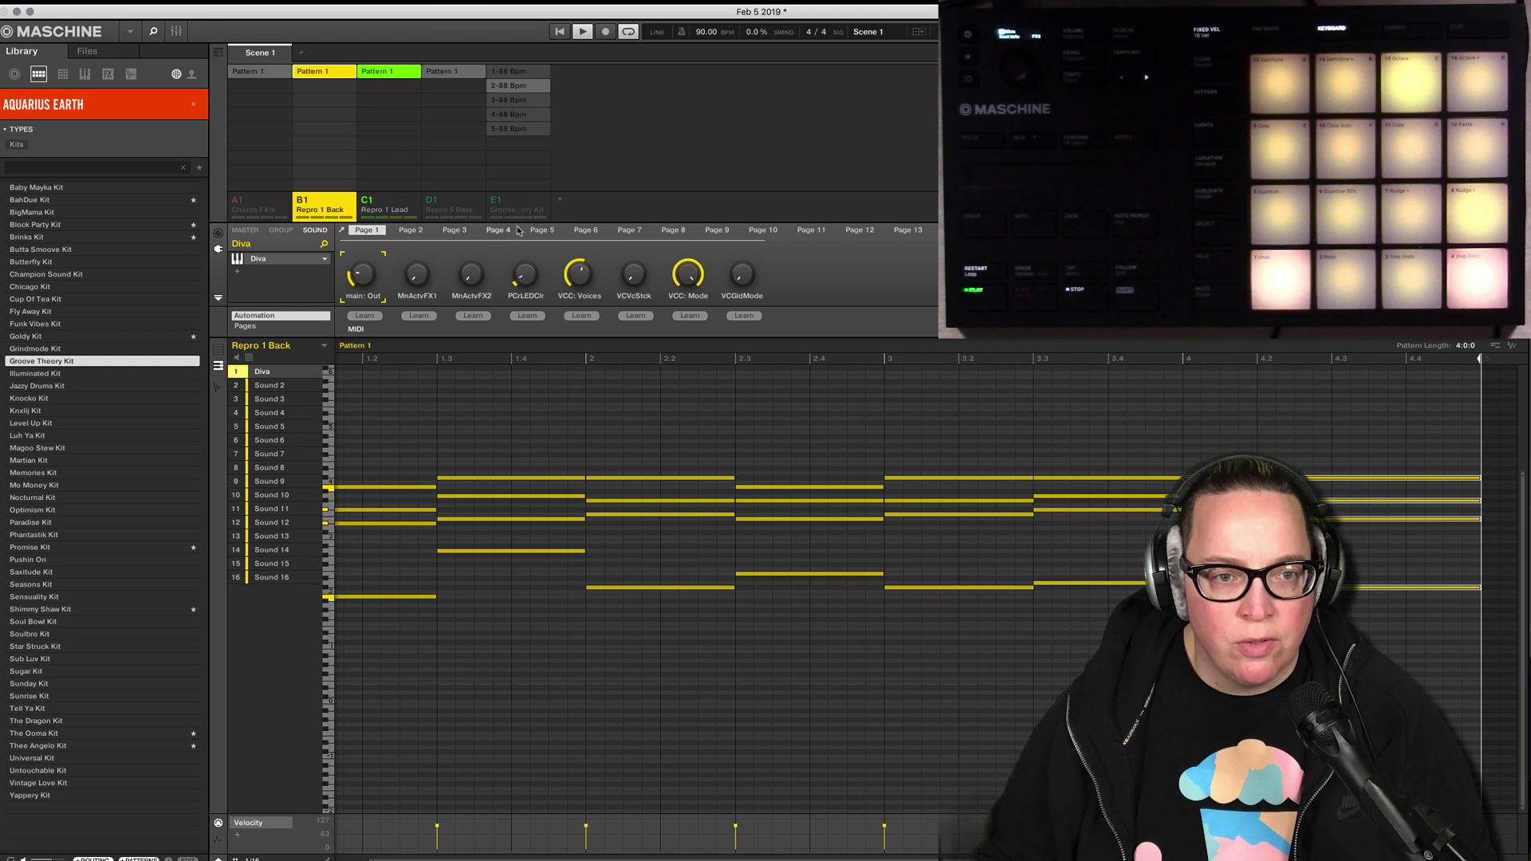
{"action": "left_click", "coordinate": [501, 203]}
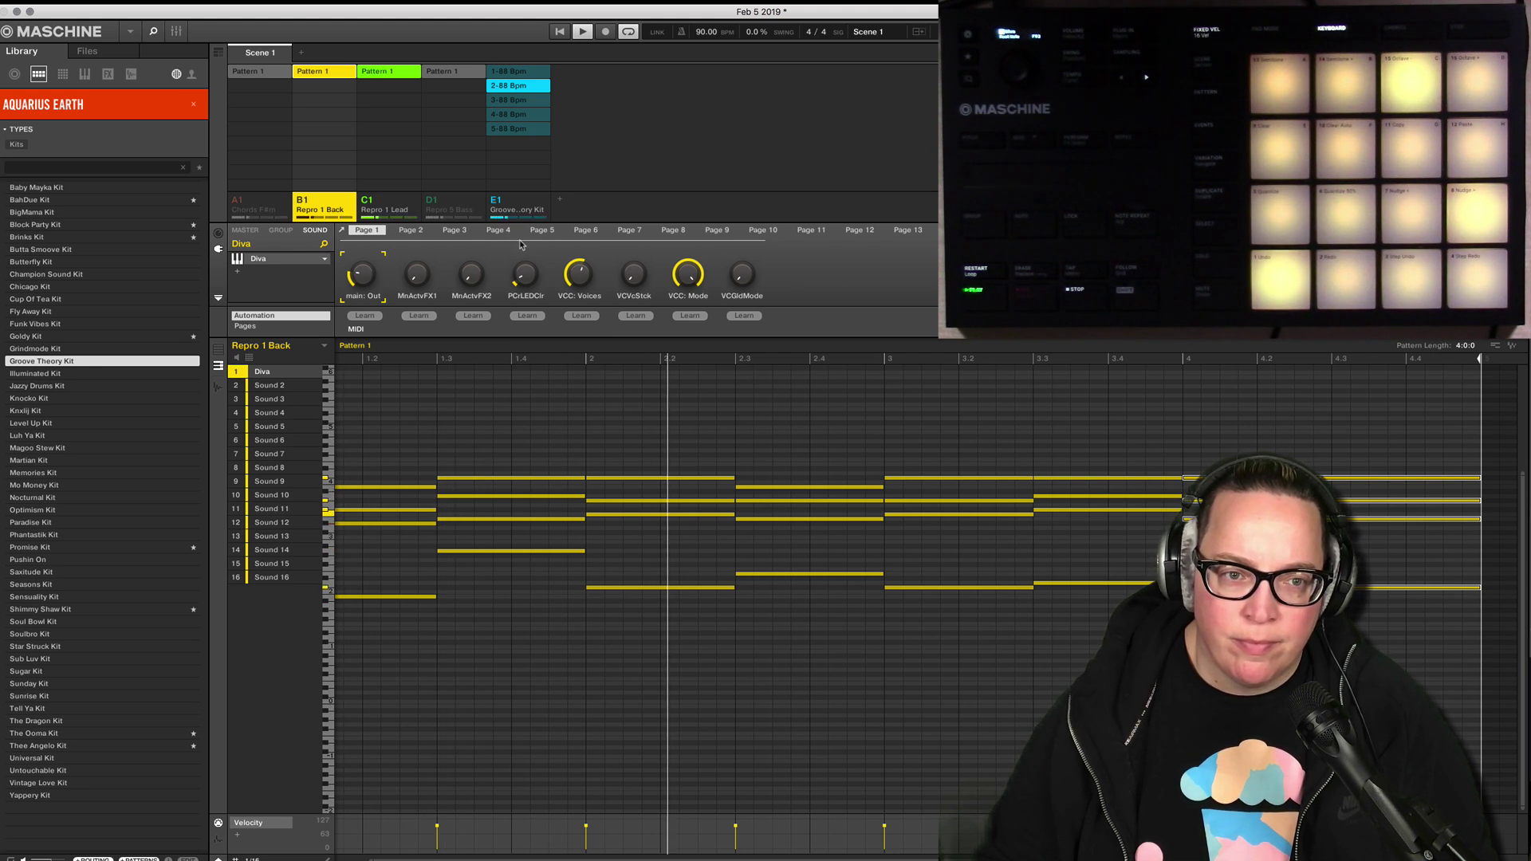
{"action": "left_click", "coordinate": [433, 203]}
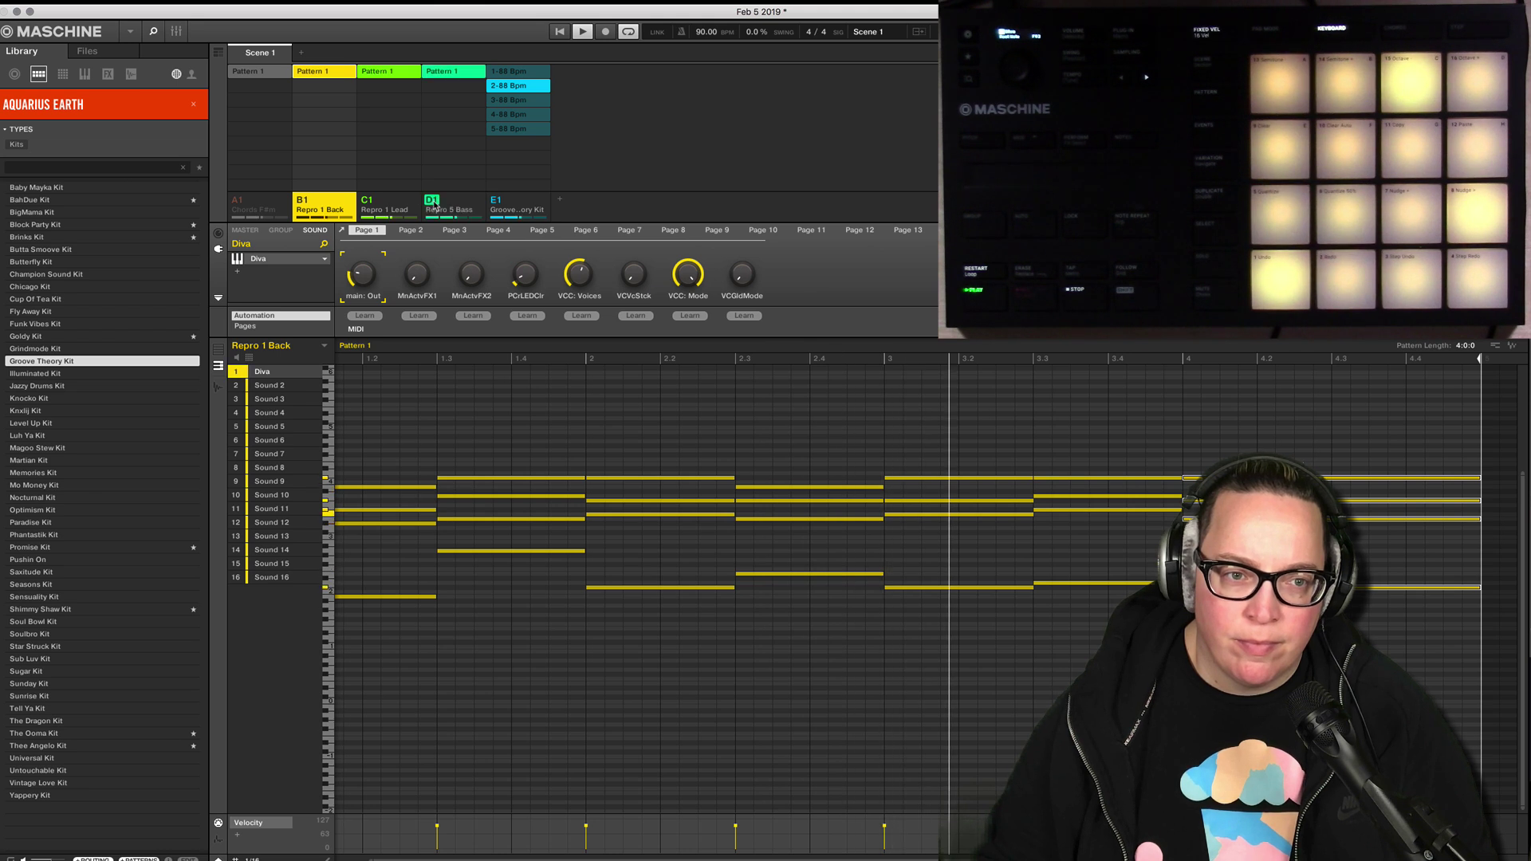
{"action": "left_click", "coordinate": [371, 205]}
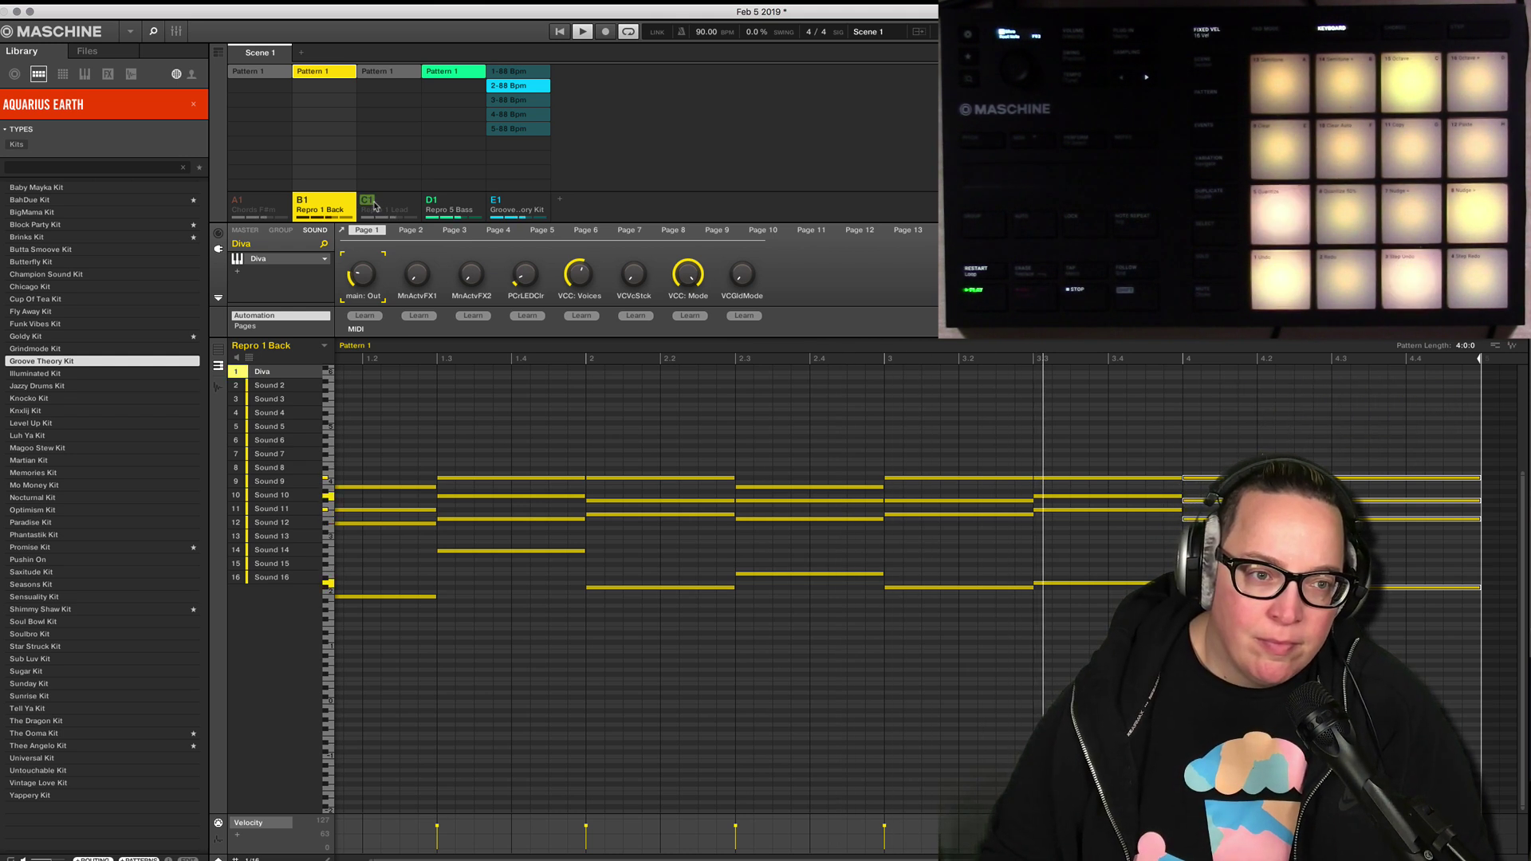
{"action": "left_click", "coordinate": [373, 205]}
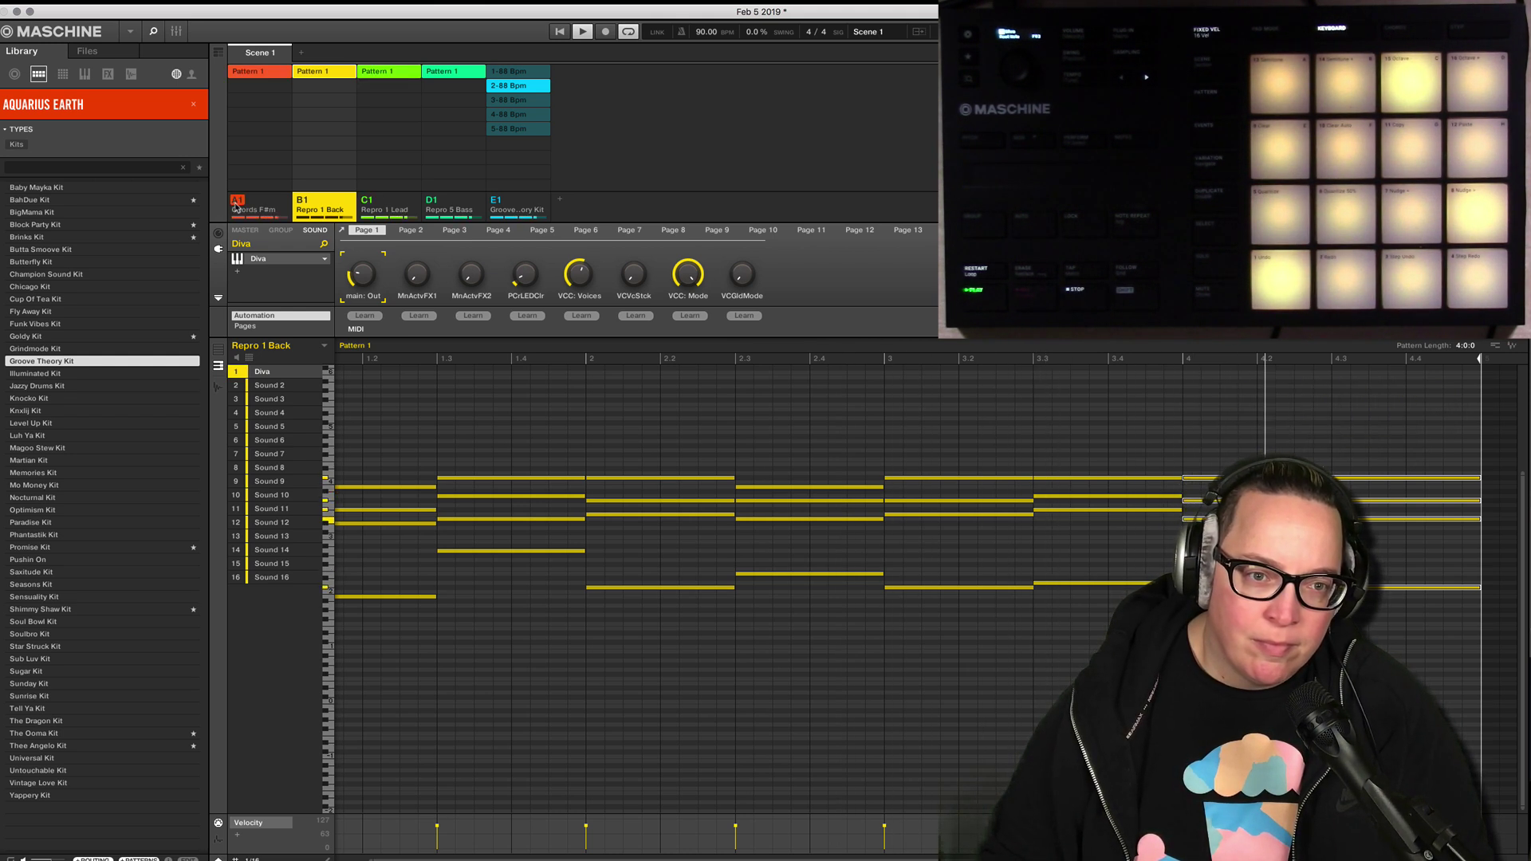
Check the Diva level of the chords group and the Repro-1 level of the lead group in the mixer.
{"action": "left_click", "coordinate": [176, 31]}
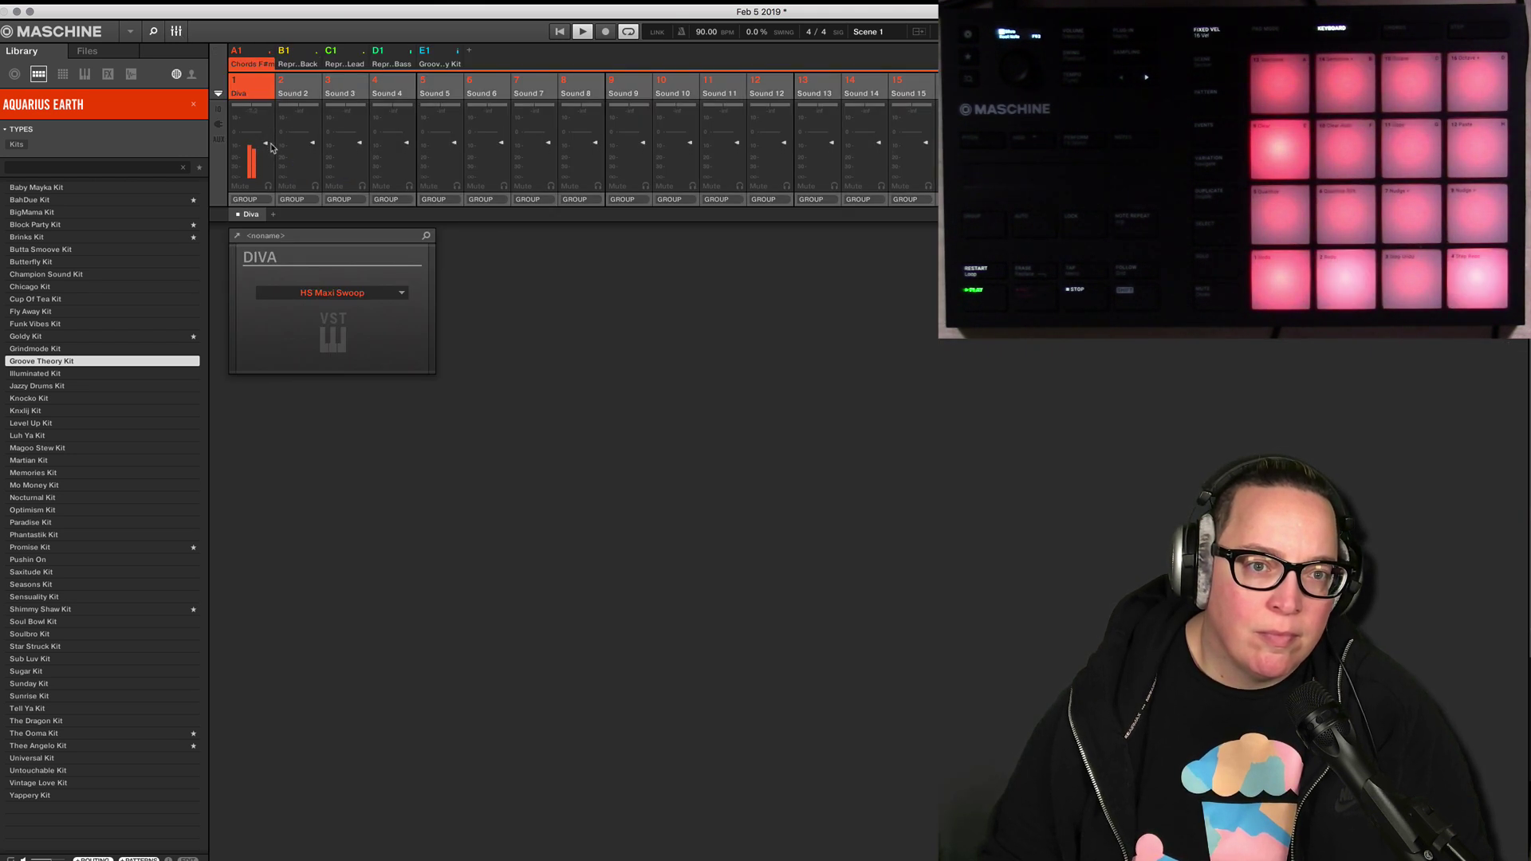
{"action": "left_click", "coordinate": [177, 32]}
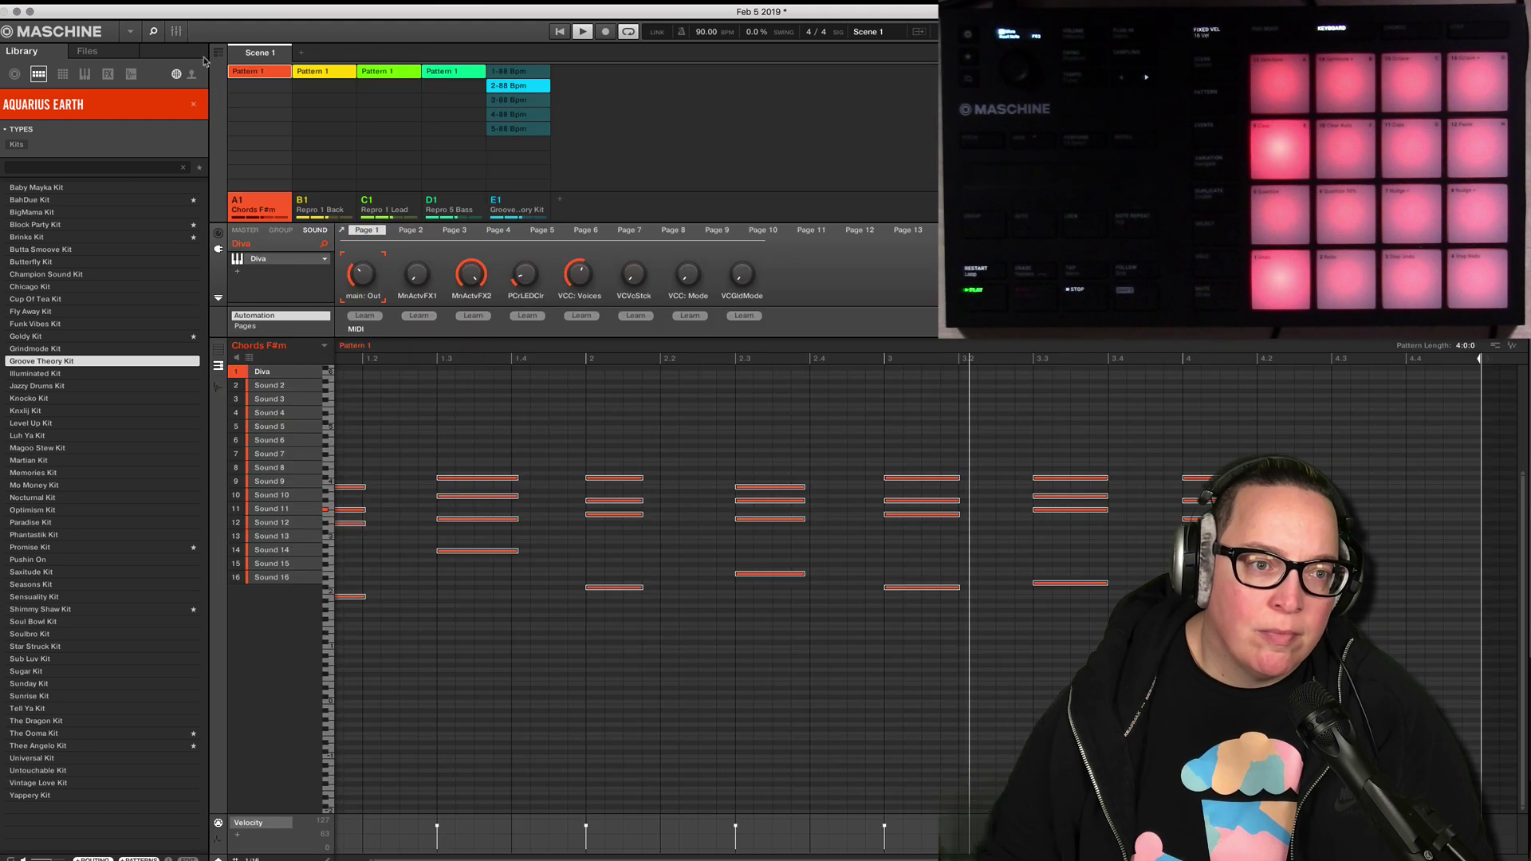
{"action": "left_click", "coordinate": [393, 200]}
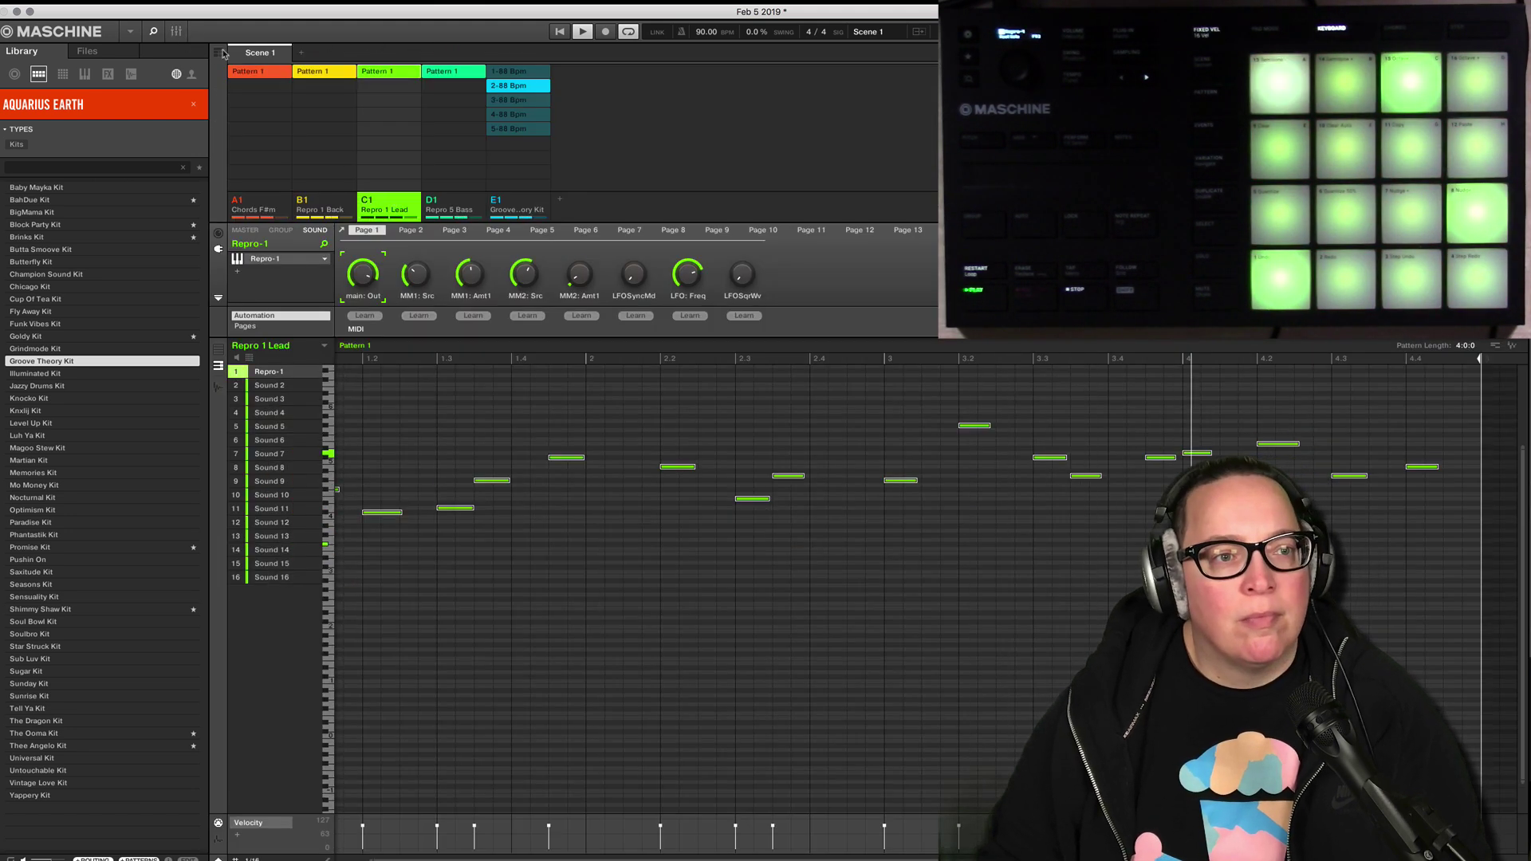
{"action": "key", "text": "super+m"}
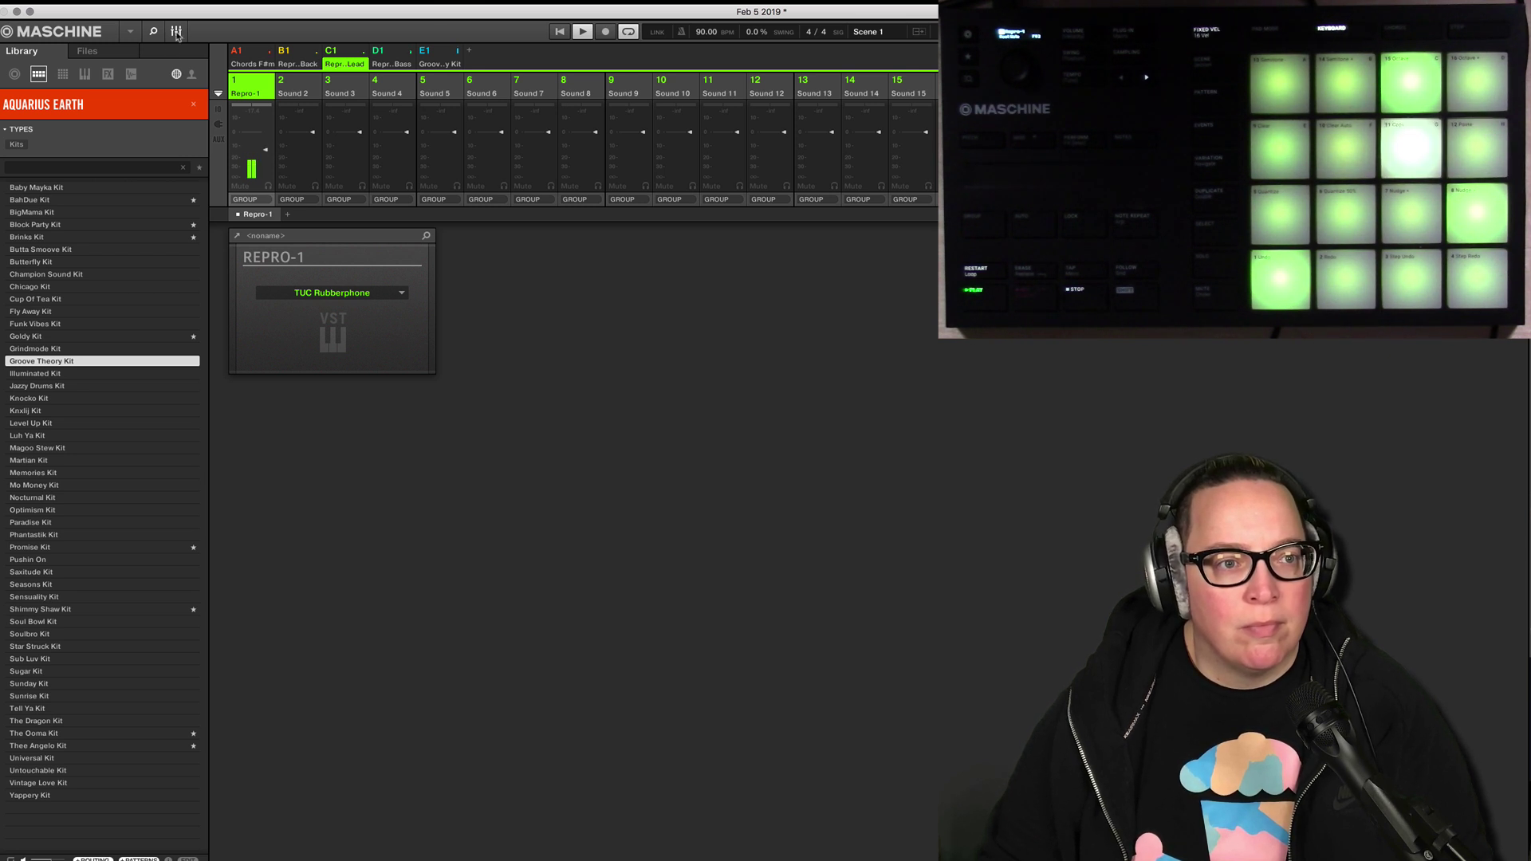
{"action": "key", "text": "super+m"}
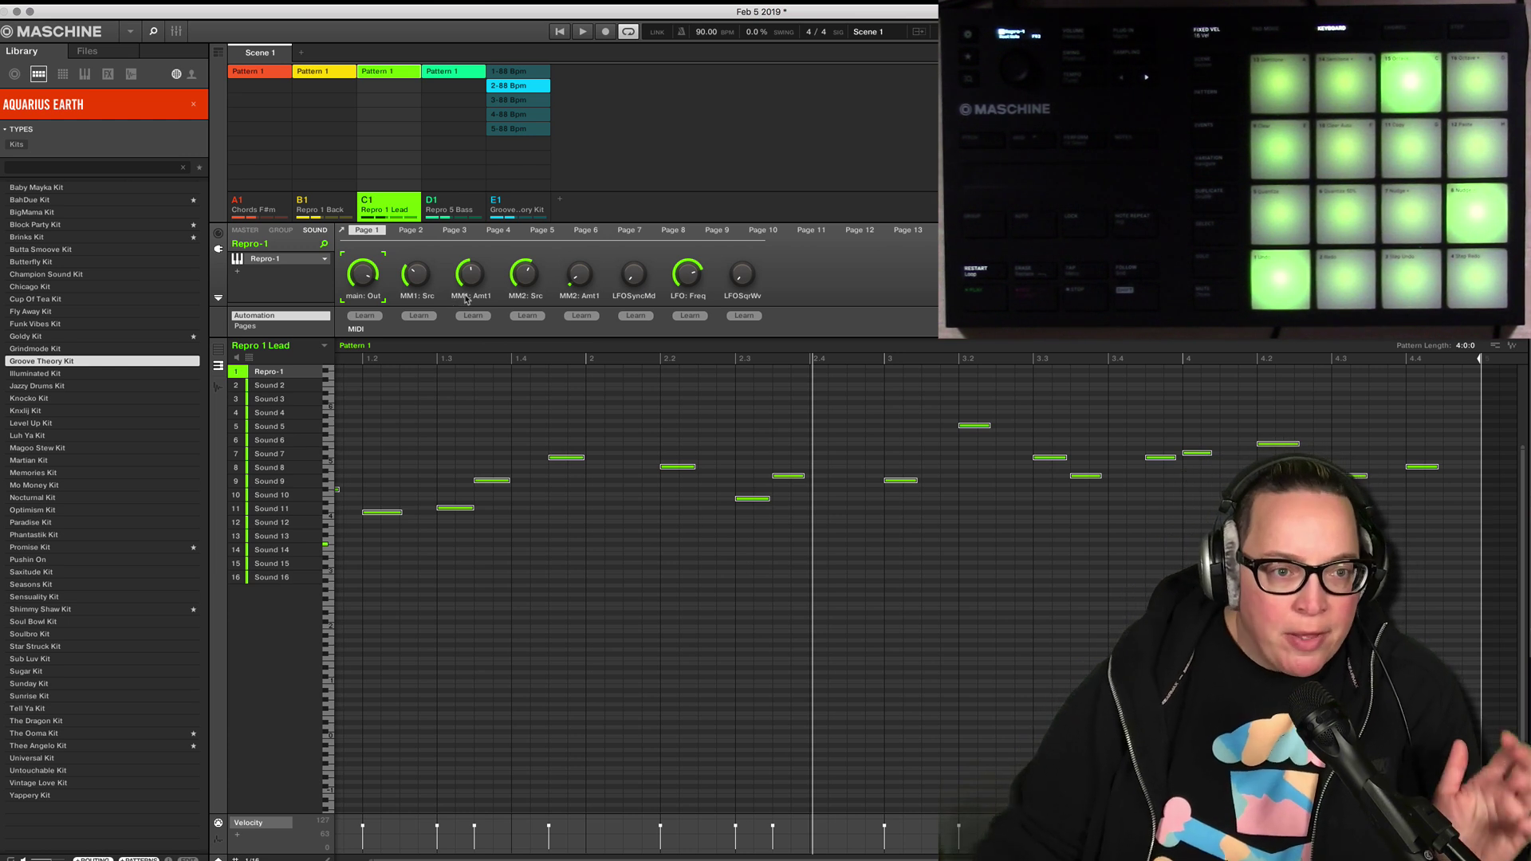
Show the group-level effects of the Repro 1 Lead group and browse the u-he plug-ins available for its chain.
{"action": "mouse_move", "coordinate": [471, 286]}
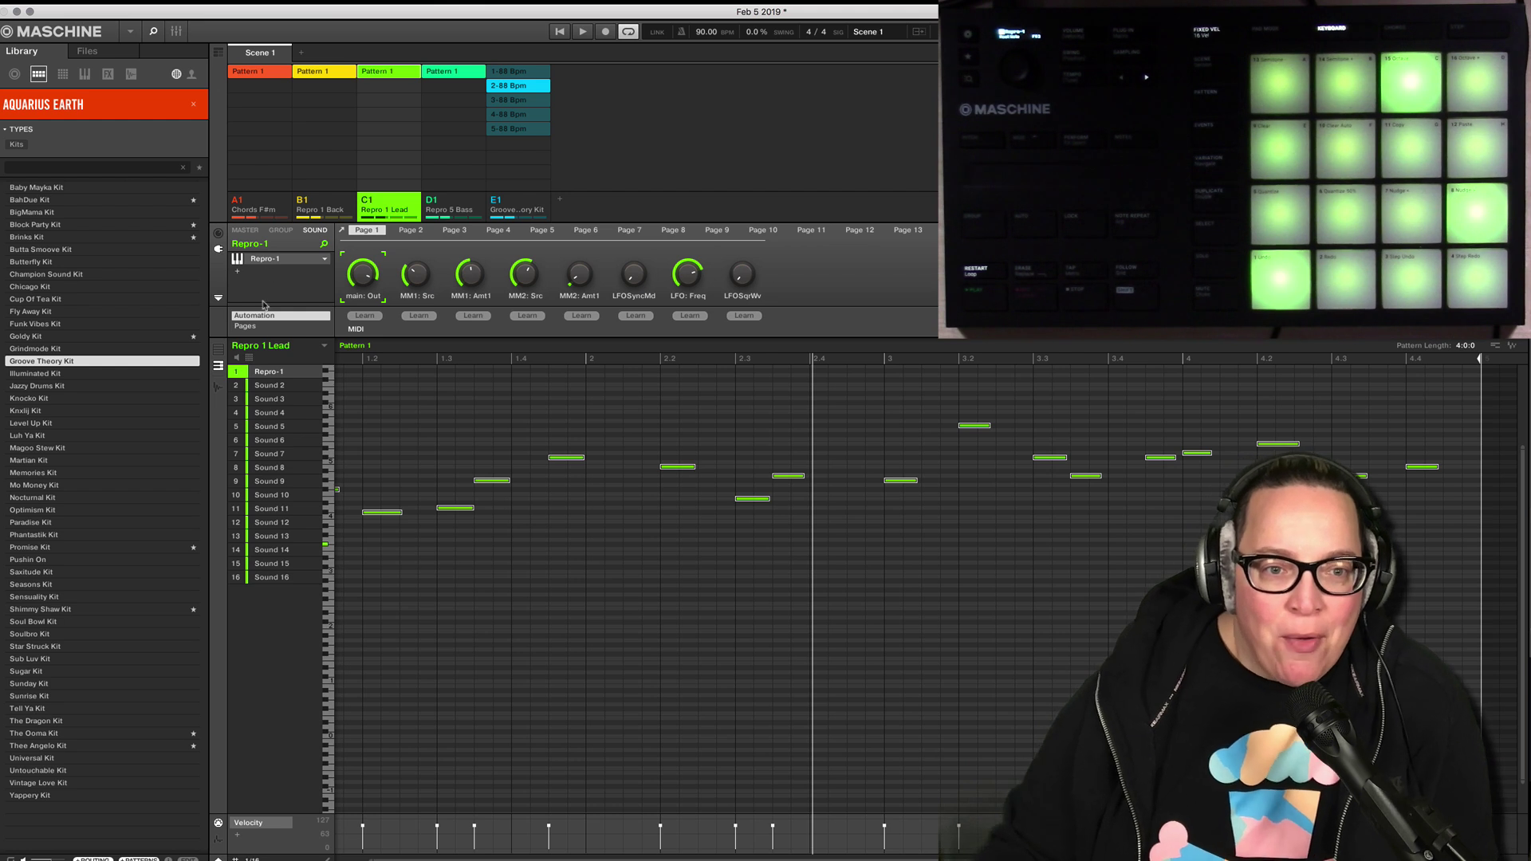
{"action": "left_click", "coordinate": [280, 231]}
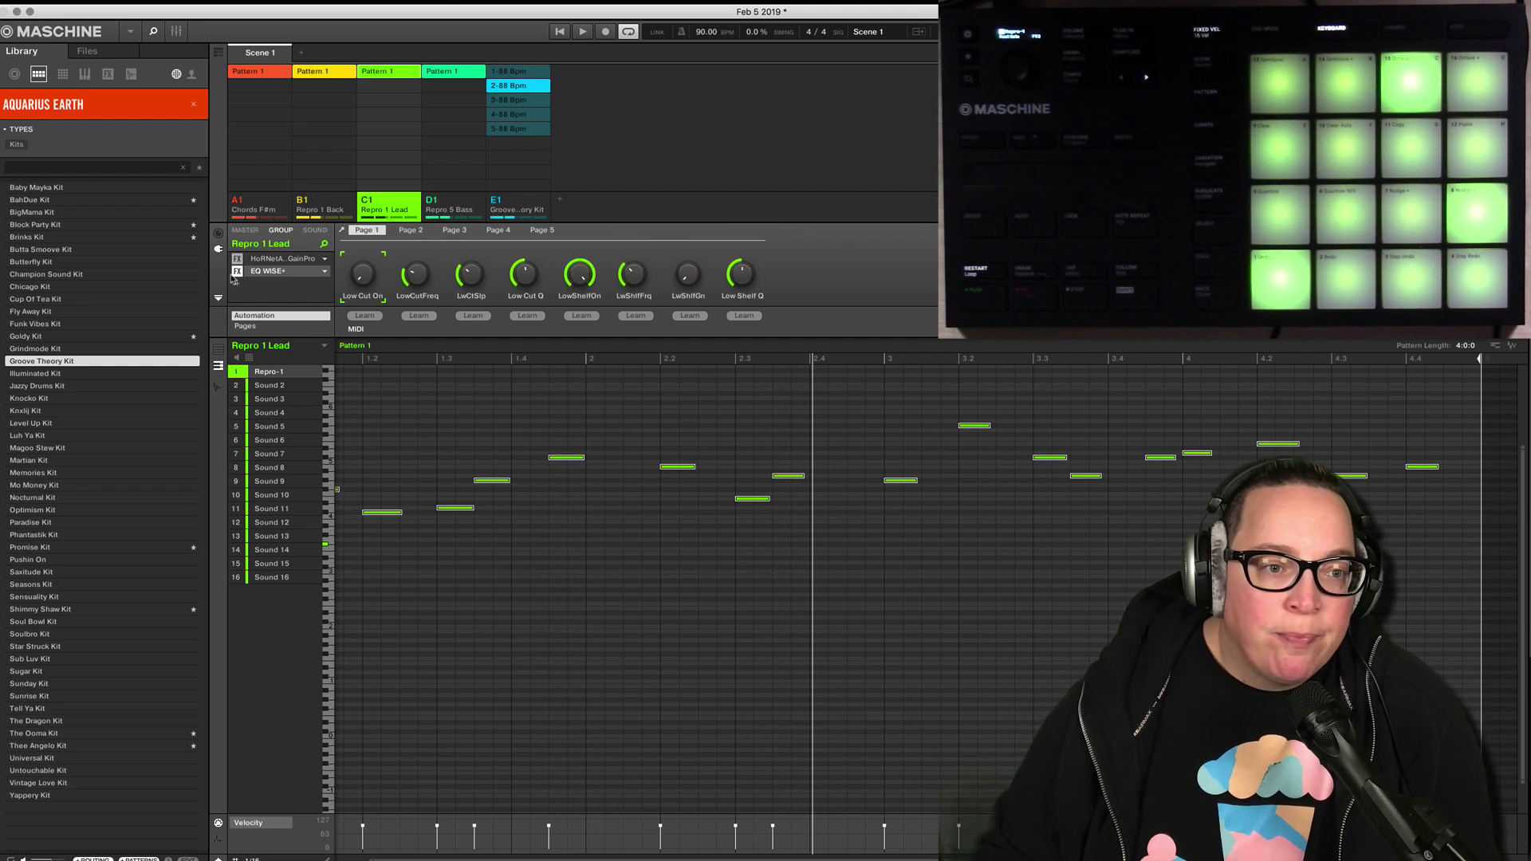
{"action": "left_click", "coordinate": [236, 283]}
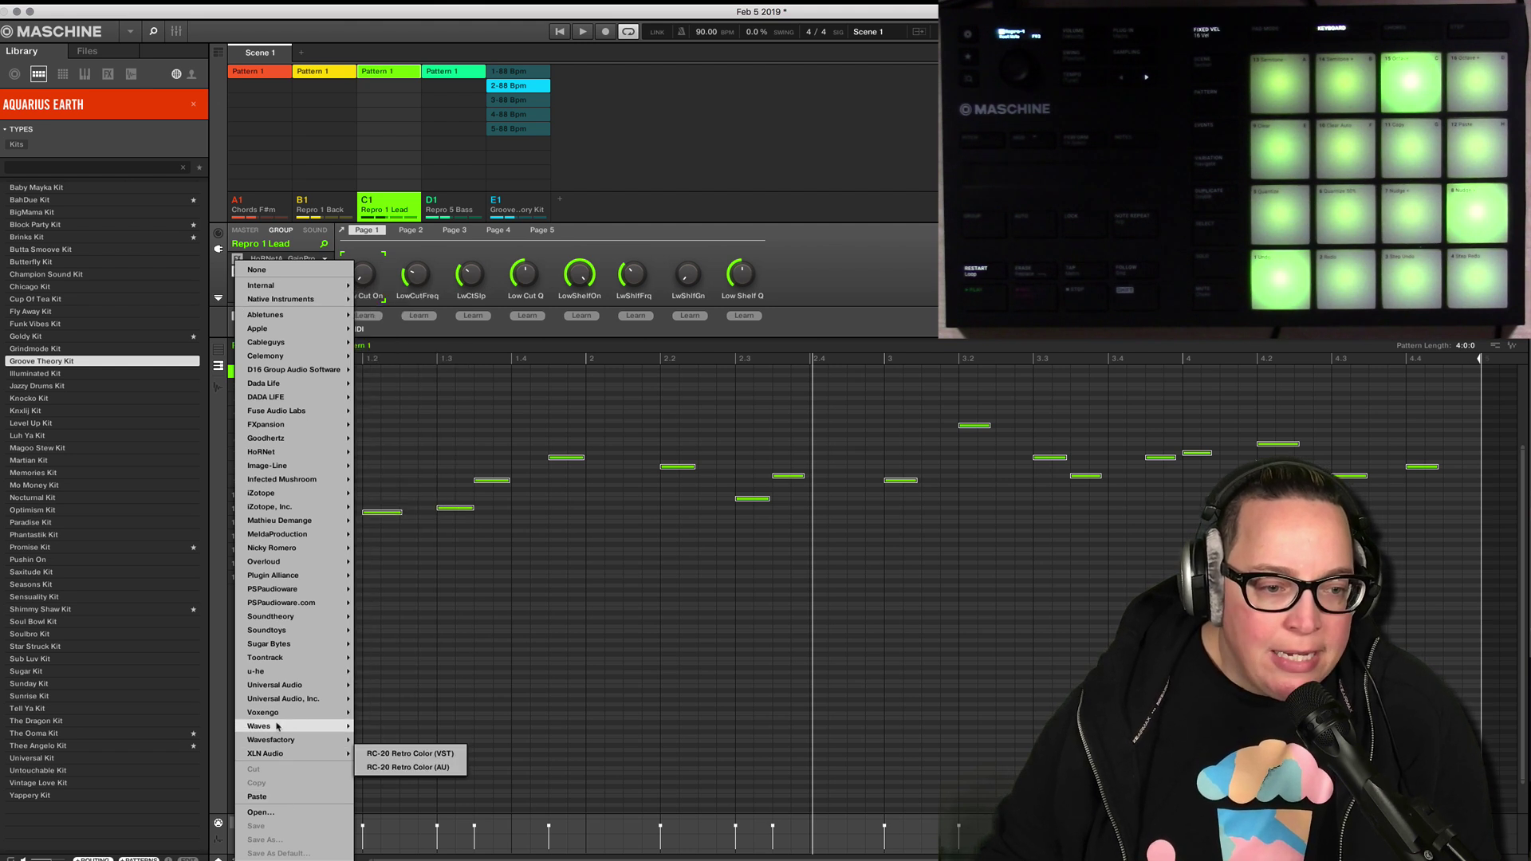
{"action": "mouse_move", "coordinate": [303, 673]}
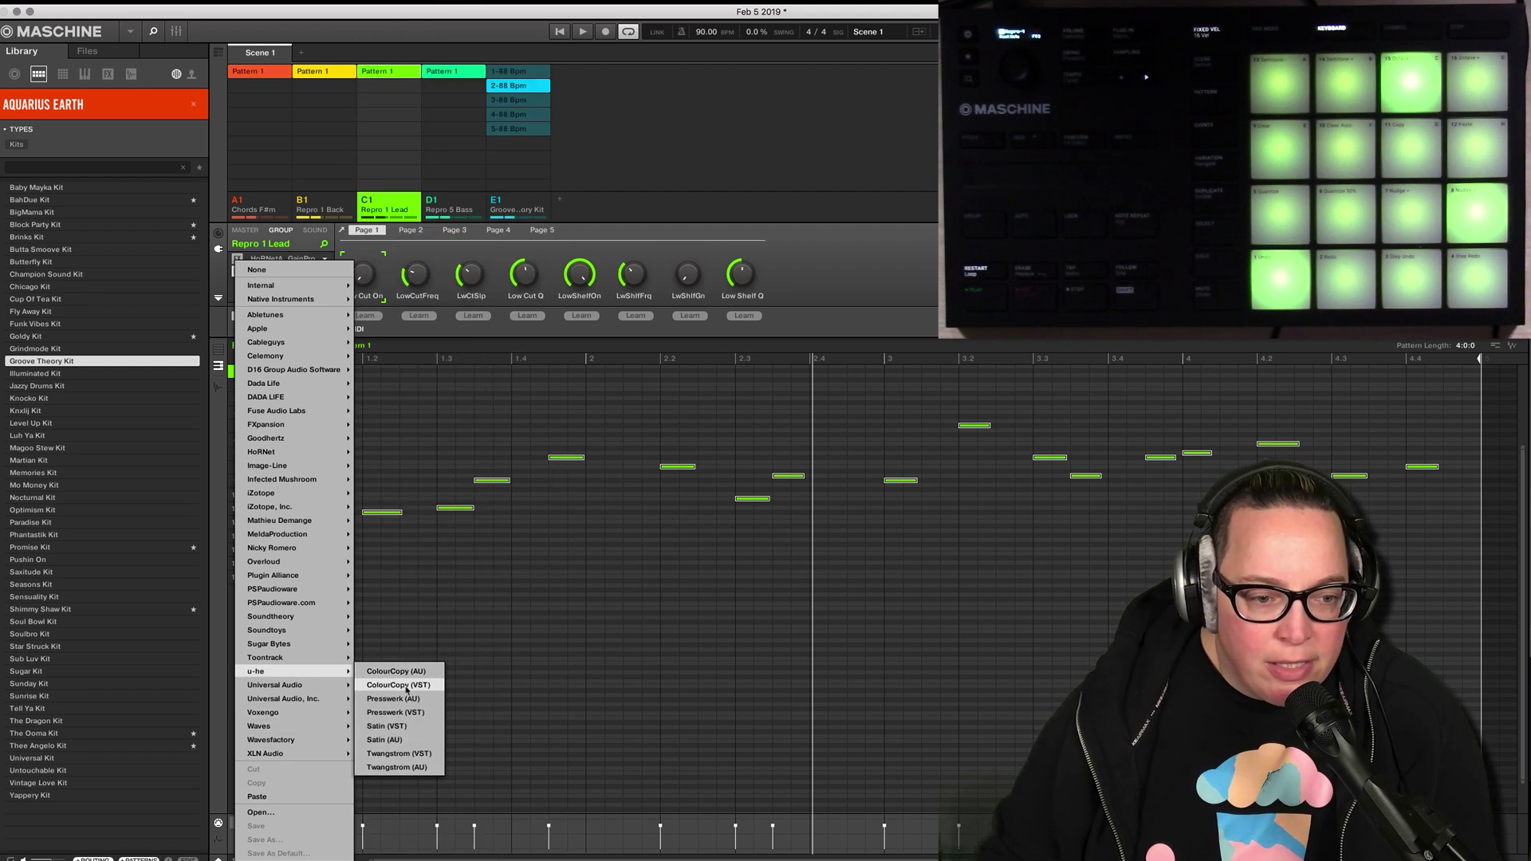
{"action": "left_click", "coordinate": [333, 203]}
Rename the Repro 1 Back group as Repro 1 Pads.
{"action": "left_click", "coordinate": [331, 211]}
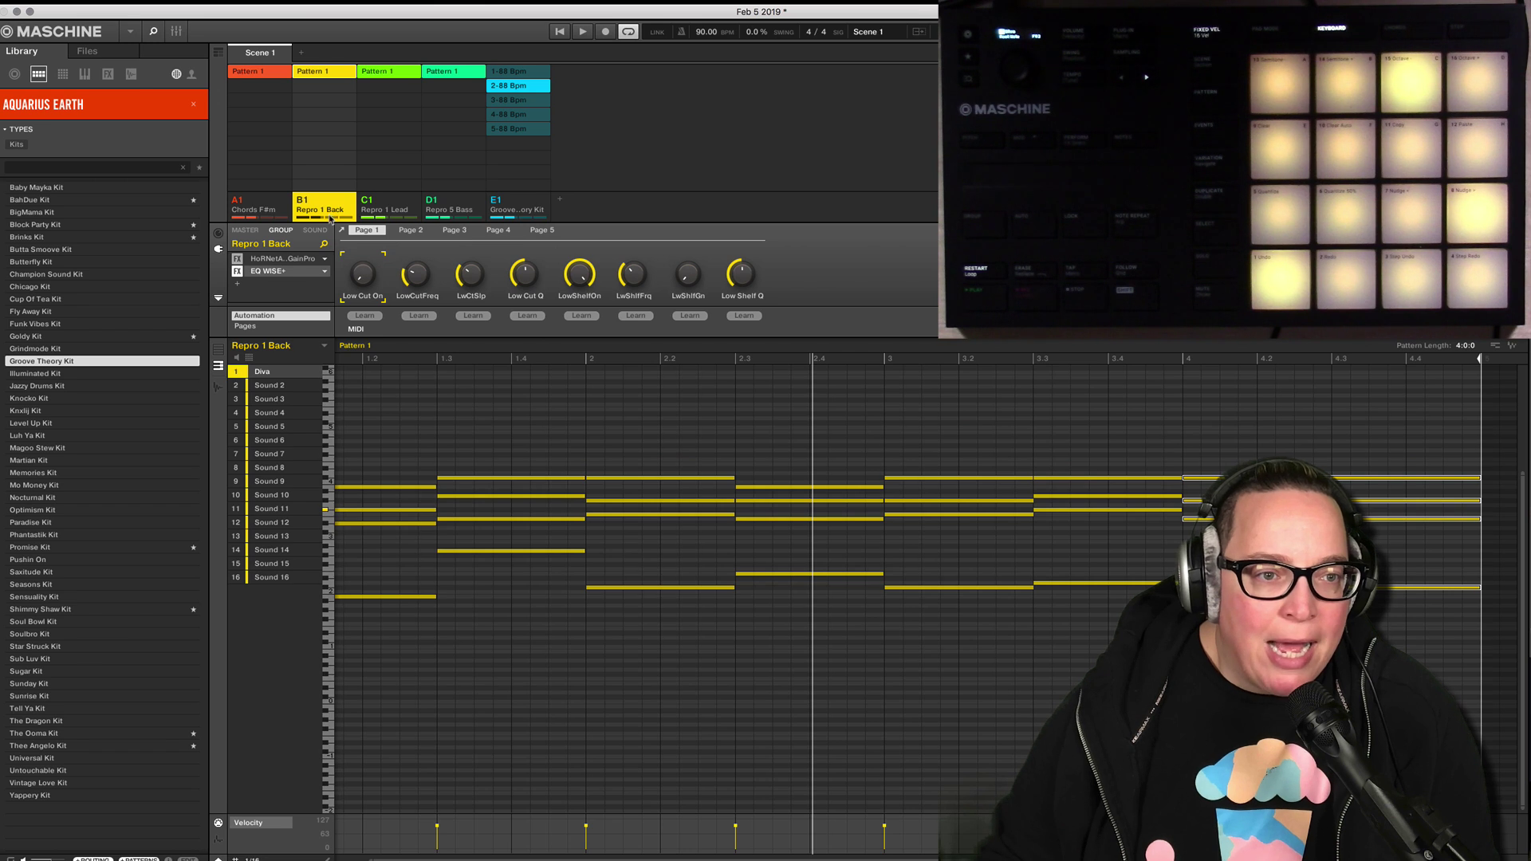
{"action": "double_click", "coordinate": [333, 212]}
{"action": "key", "text": "BackSpace"}
{"action": "key", "text": "BackSpace"}
{"action": "key", "text": "BackSpace"}
{"action": "key", "text": "BackSpace"}
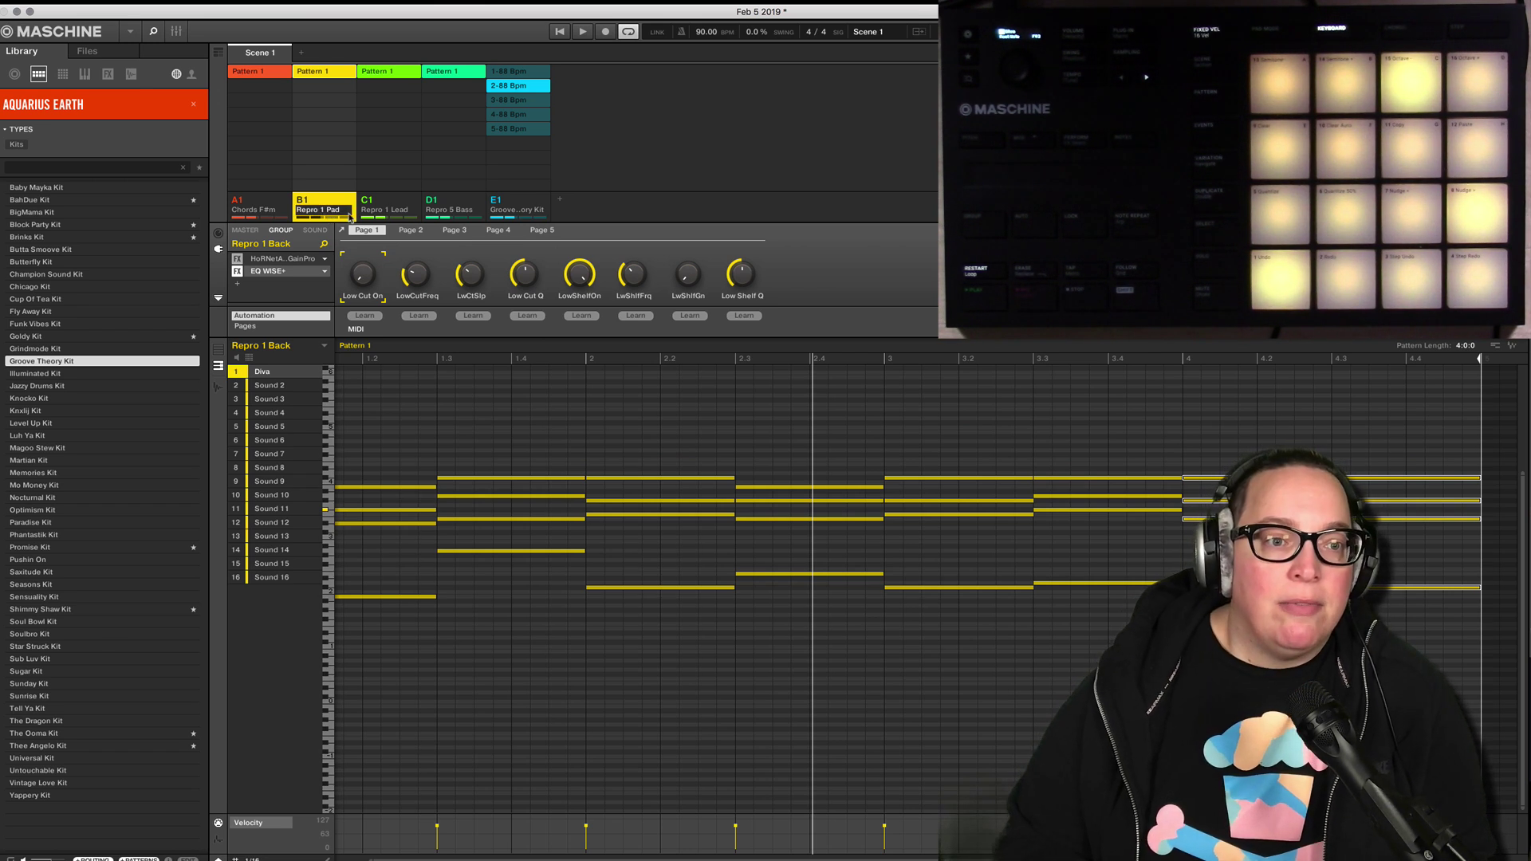
{"action": "type", "text": "Pad"}
{"action": "key", "text": "Return"}
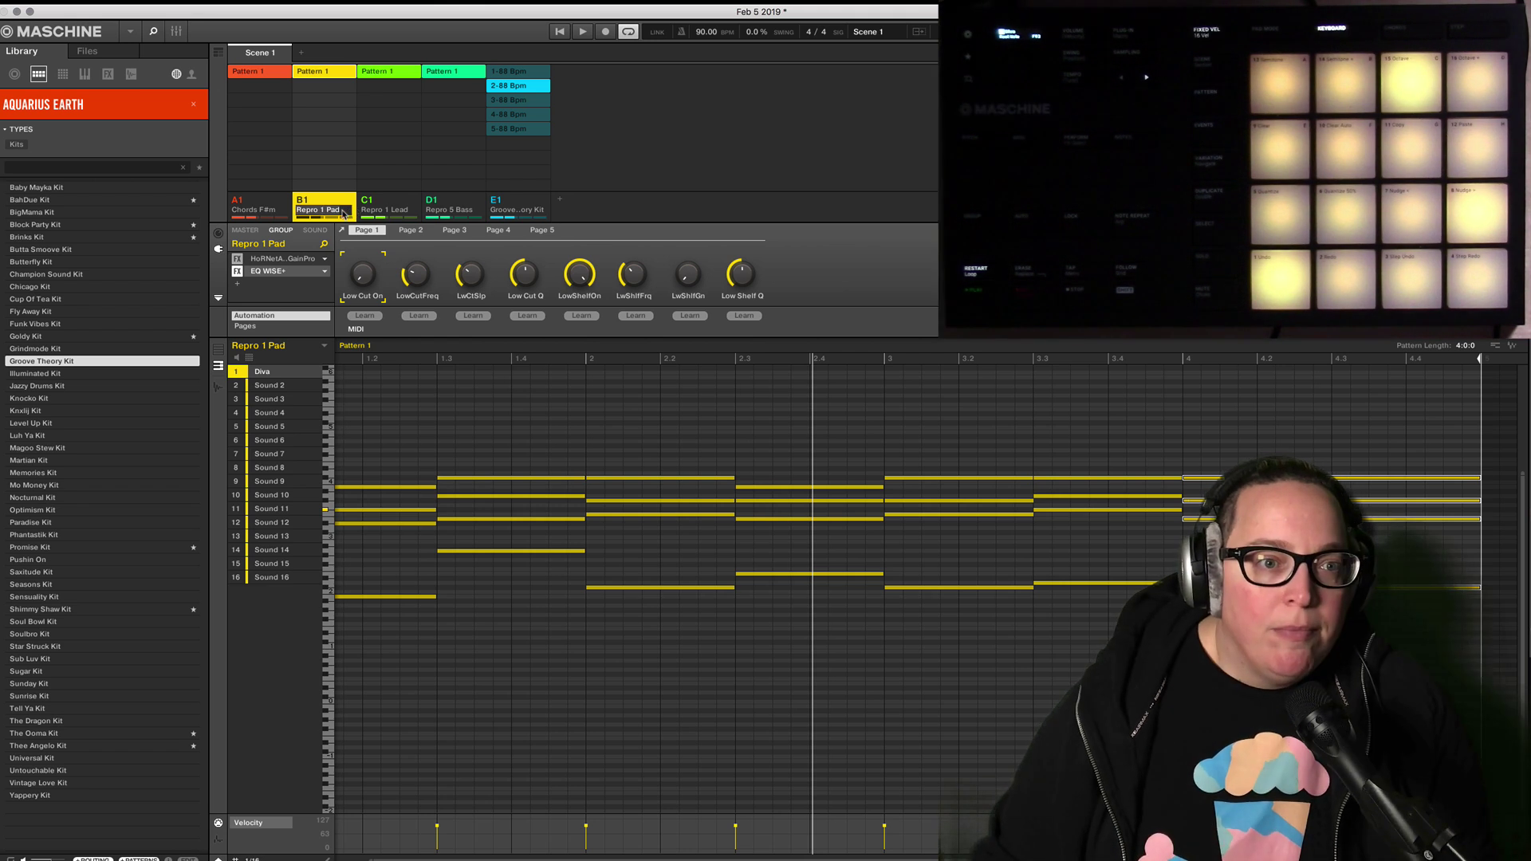
{"action": "double_click", "coordinate": [344, 212]}
{"action": "type", "text": "s"}
{"action": "key", "text": "Return"}
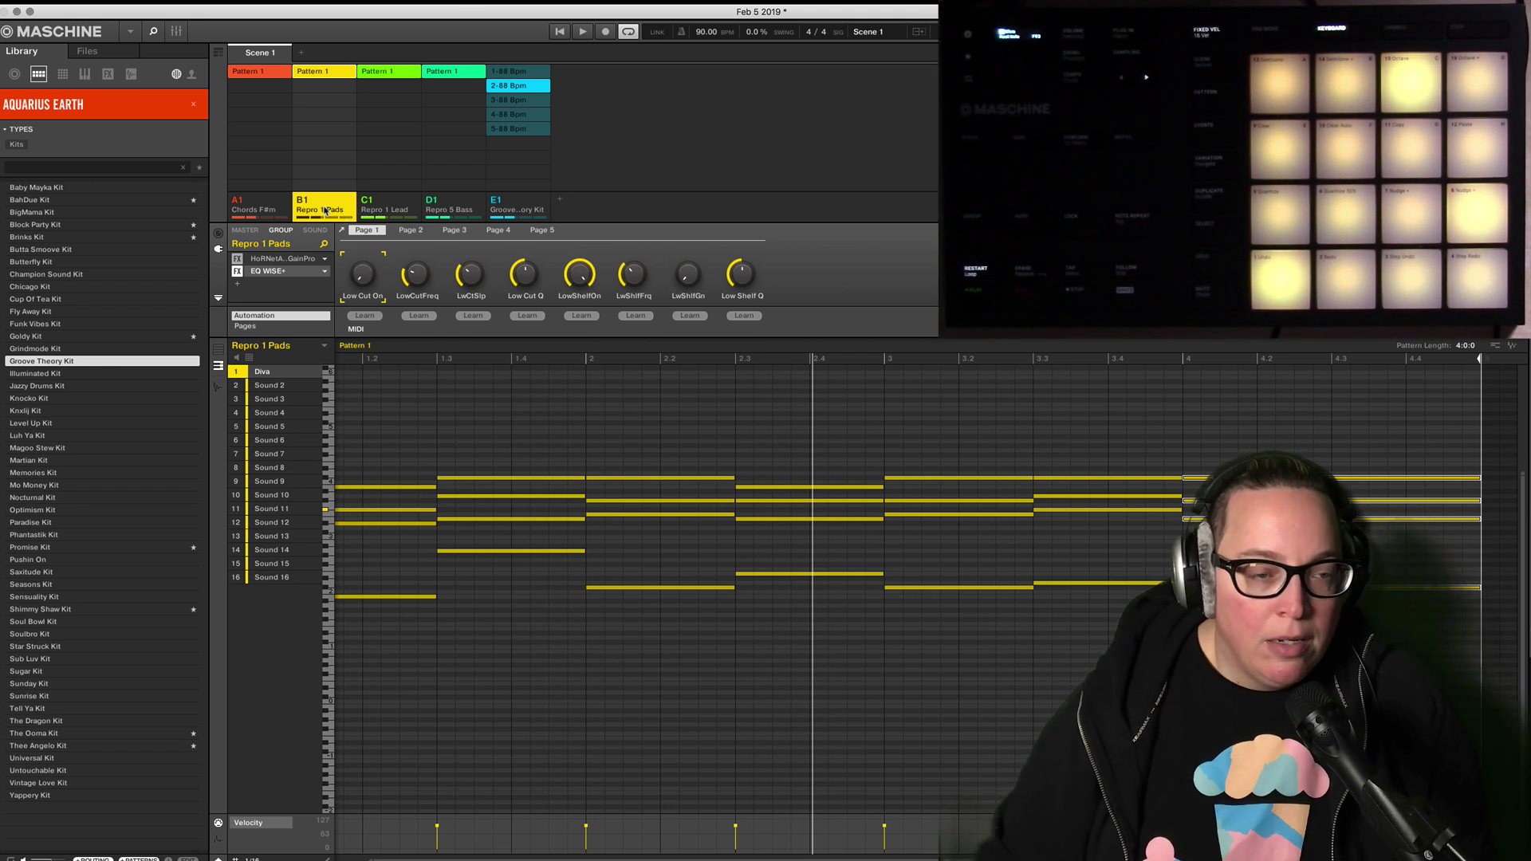
Add u-he's Satin (VST) effect to the Repro 1 Pads group and move it to the start of the effect chain.
{"action": "left_click", "coordinate": [238, 284]}
{"action": "mouse_move", "coordinate": [266, 715]}
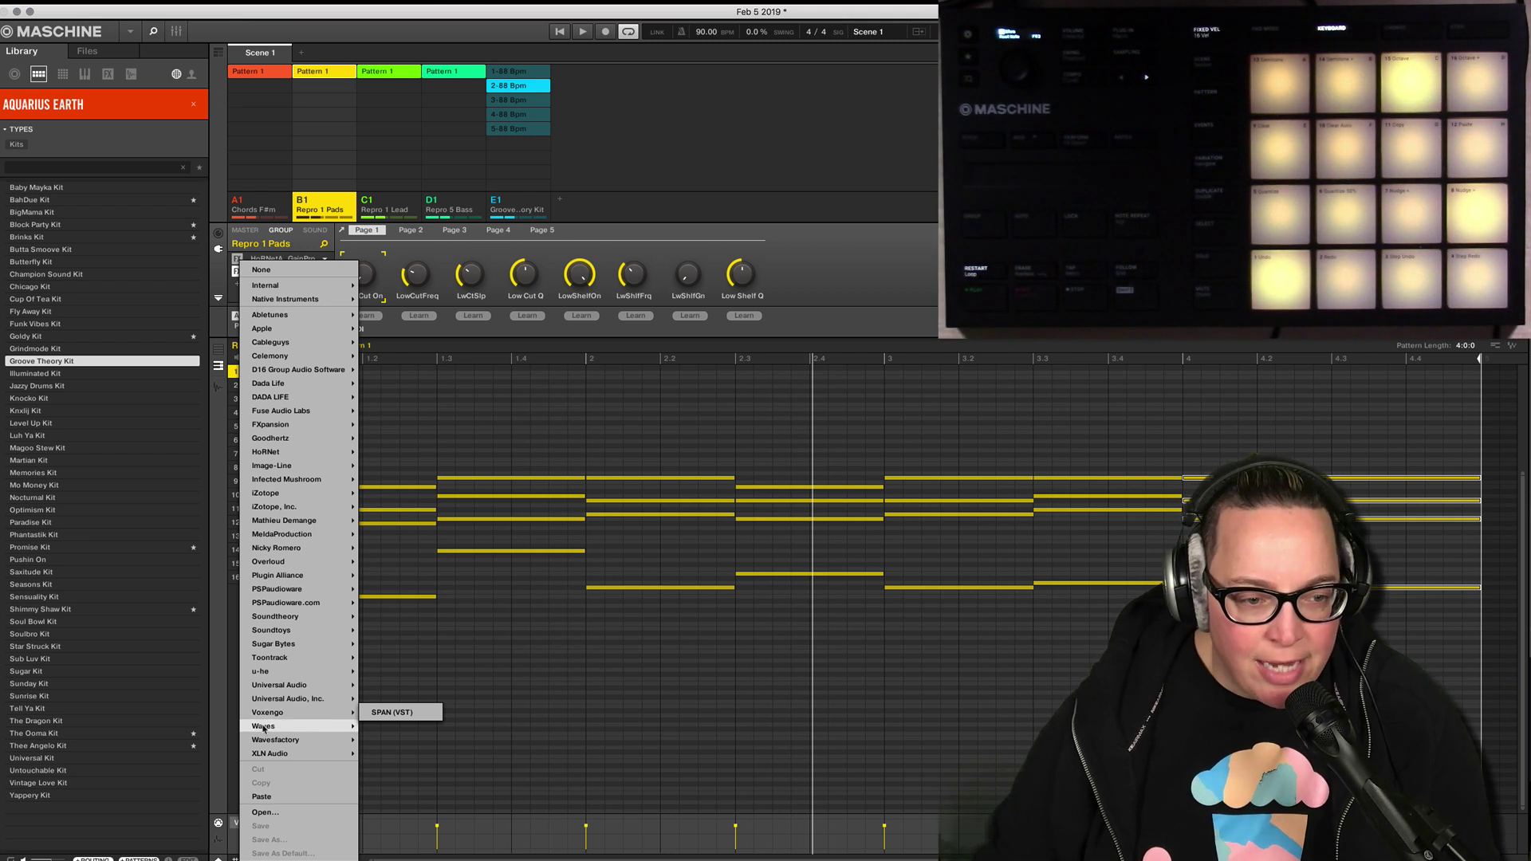
{"action": "mouse_move", "coordinate": [287, 704]}
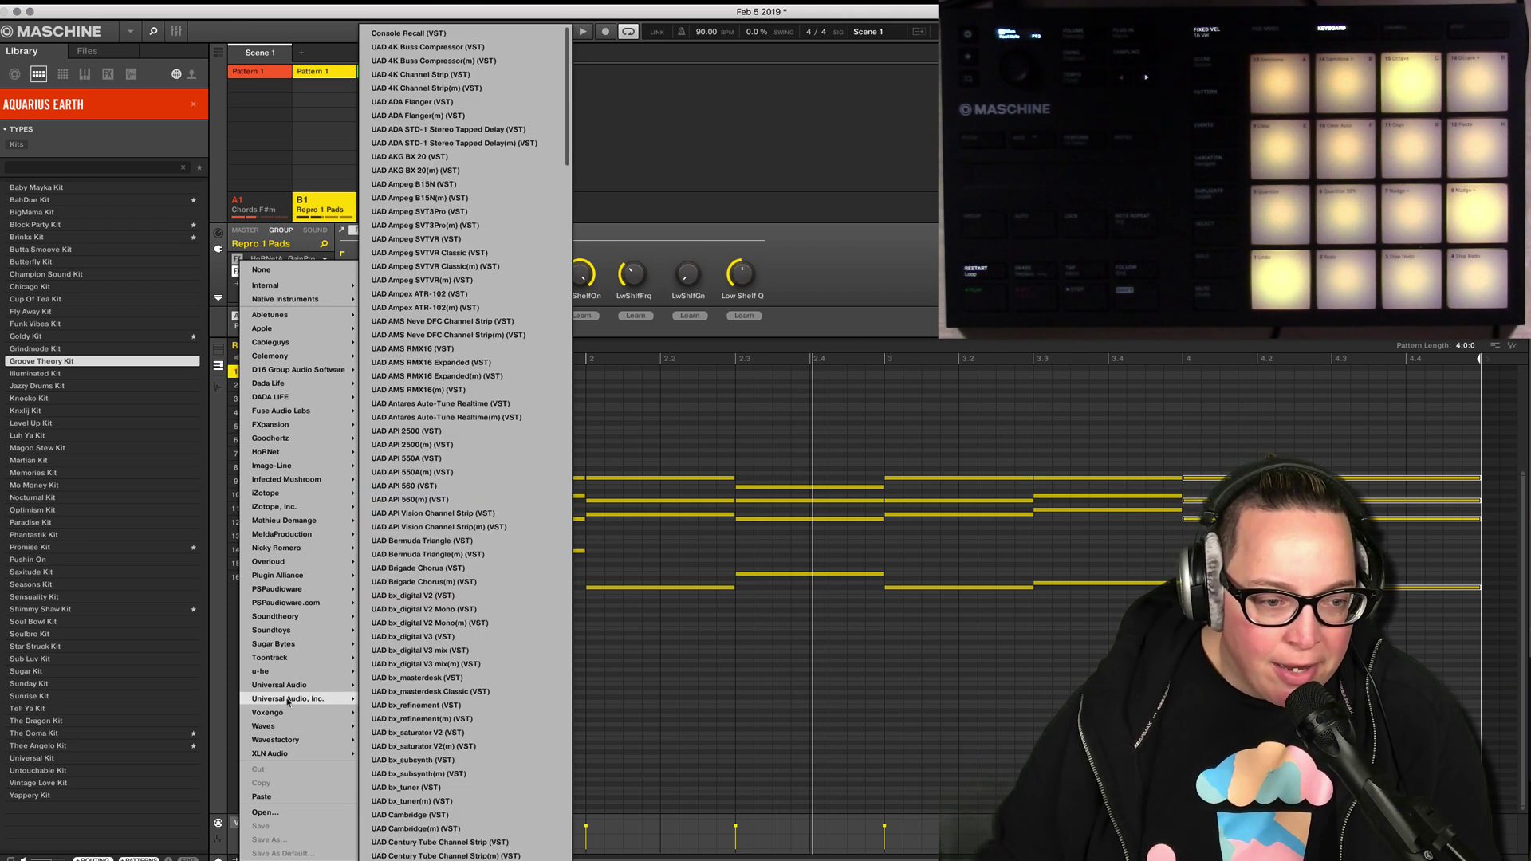
{"action": "mouse_move", "coordinate": [317, 676]}
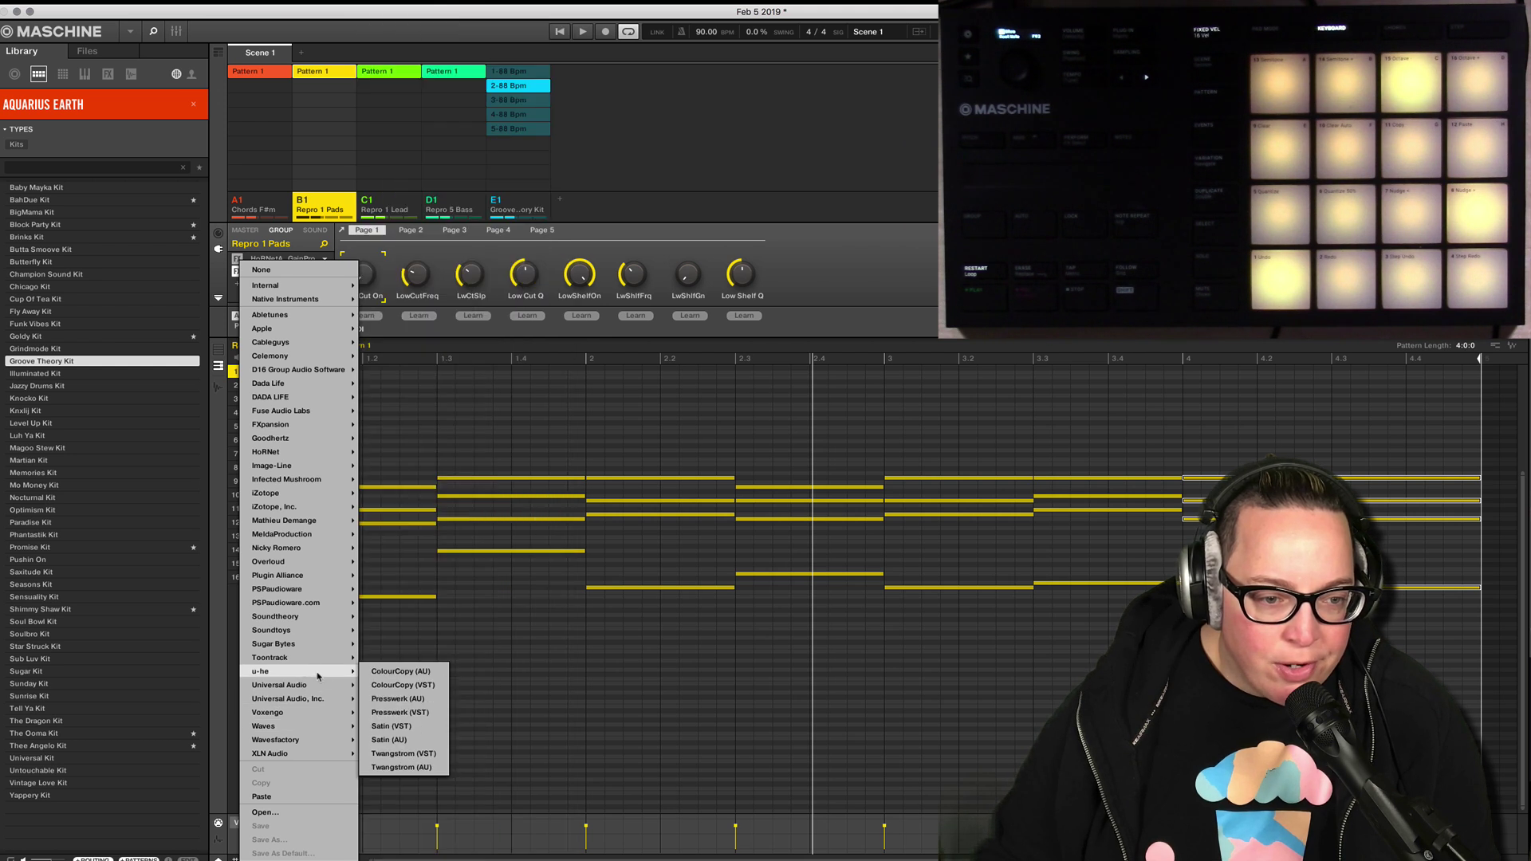
{"action": "left_click", "coordinate": [391, 726]}
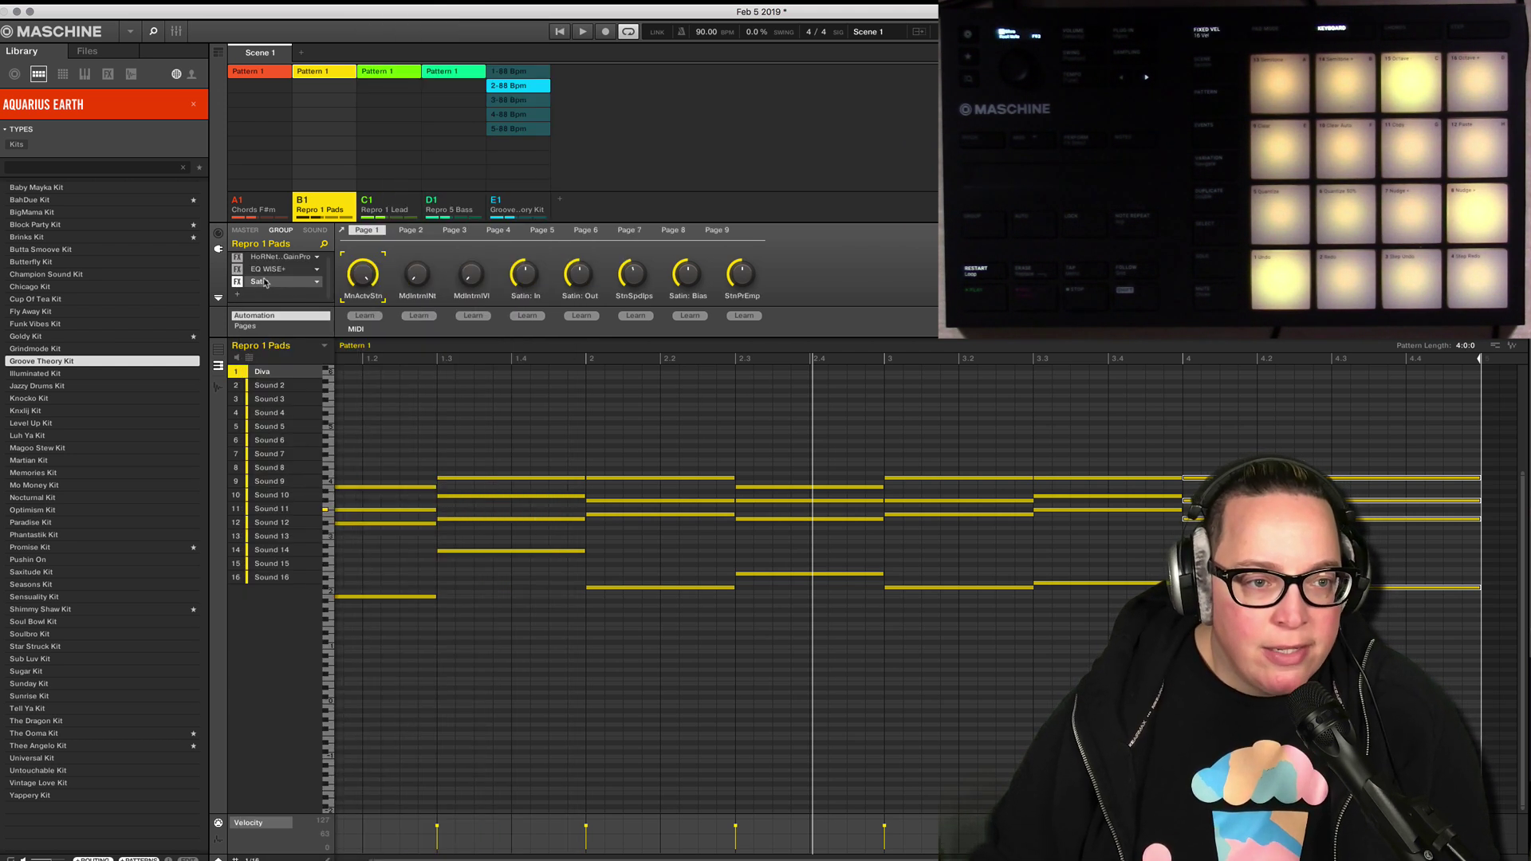
{"action": "mouse_move", "coordinate": [274, 279]}
{"action": "left_mouse_down"}
{"action": "mouse_move", "coordinate": [282, 254]}
{"action": "mouse_move", "coordinate": [263, 261]}
{"action": "left_mouse_up"}
Open the Satin editor, restart playback with only the pads sounding, and list Satin's Delay Mode presets.
{"action": "left_click", "coordinate": [341, 229]}
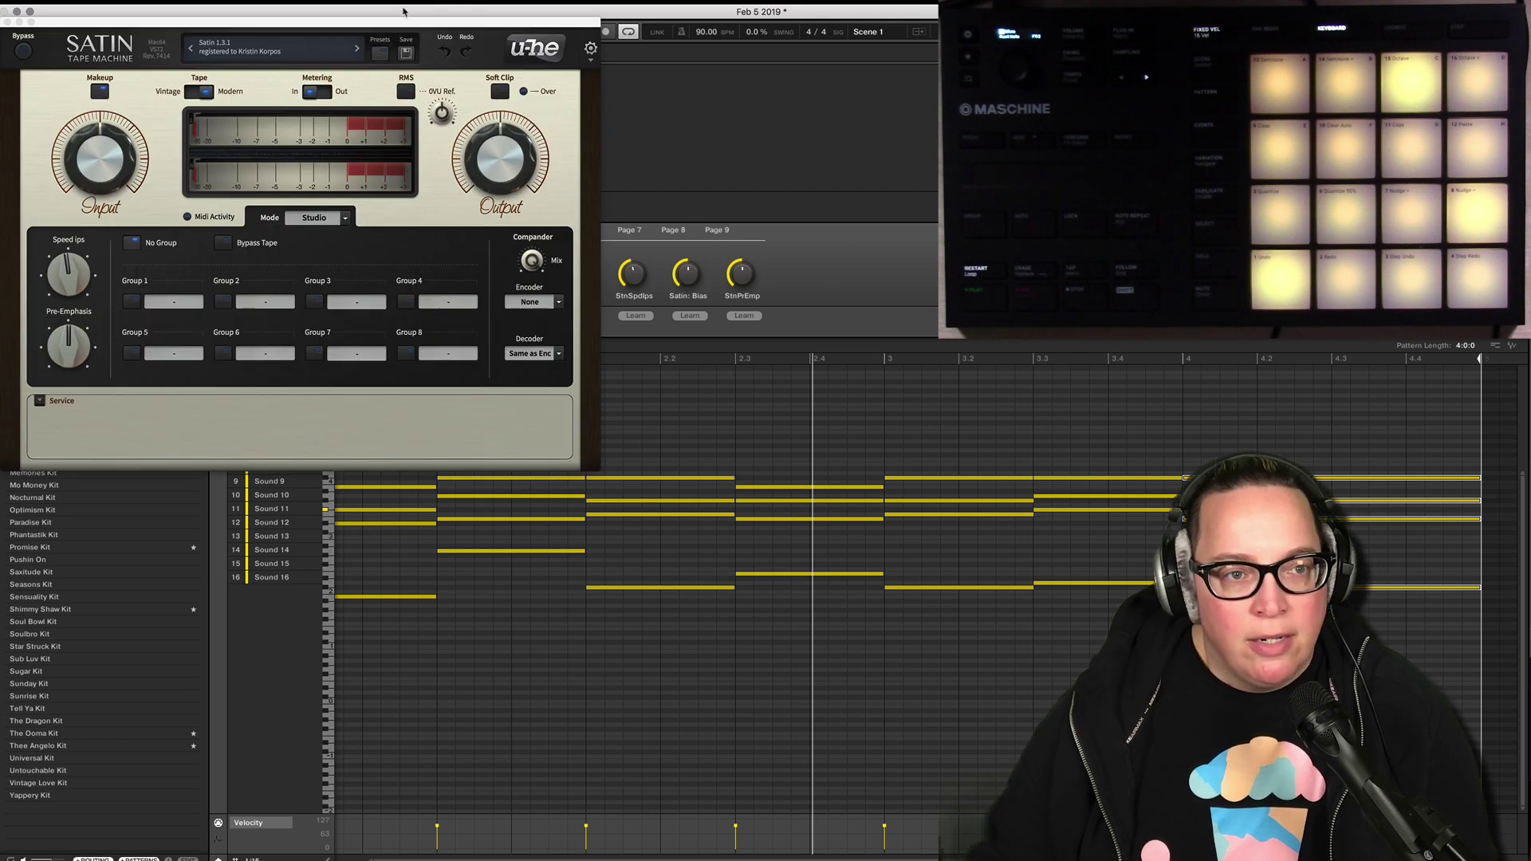
{"action": "left_click_drag", "start_coordinate": [336, 25], "coordinate": [609, 210]}
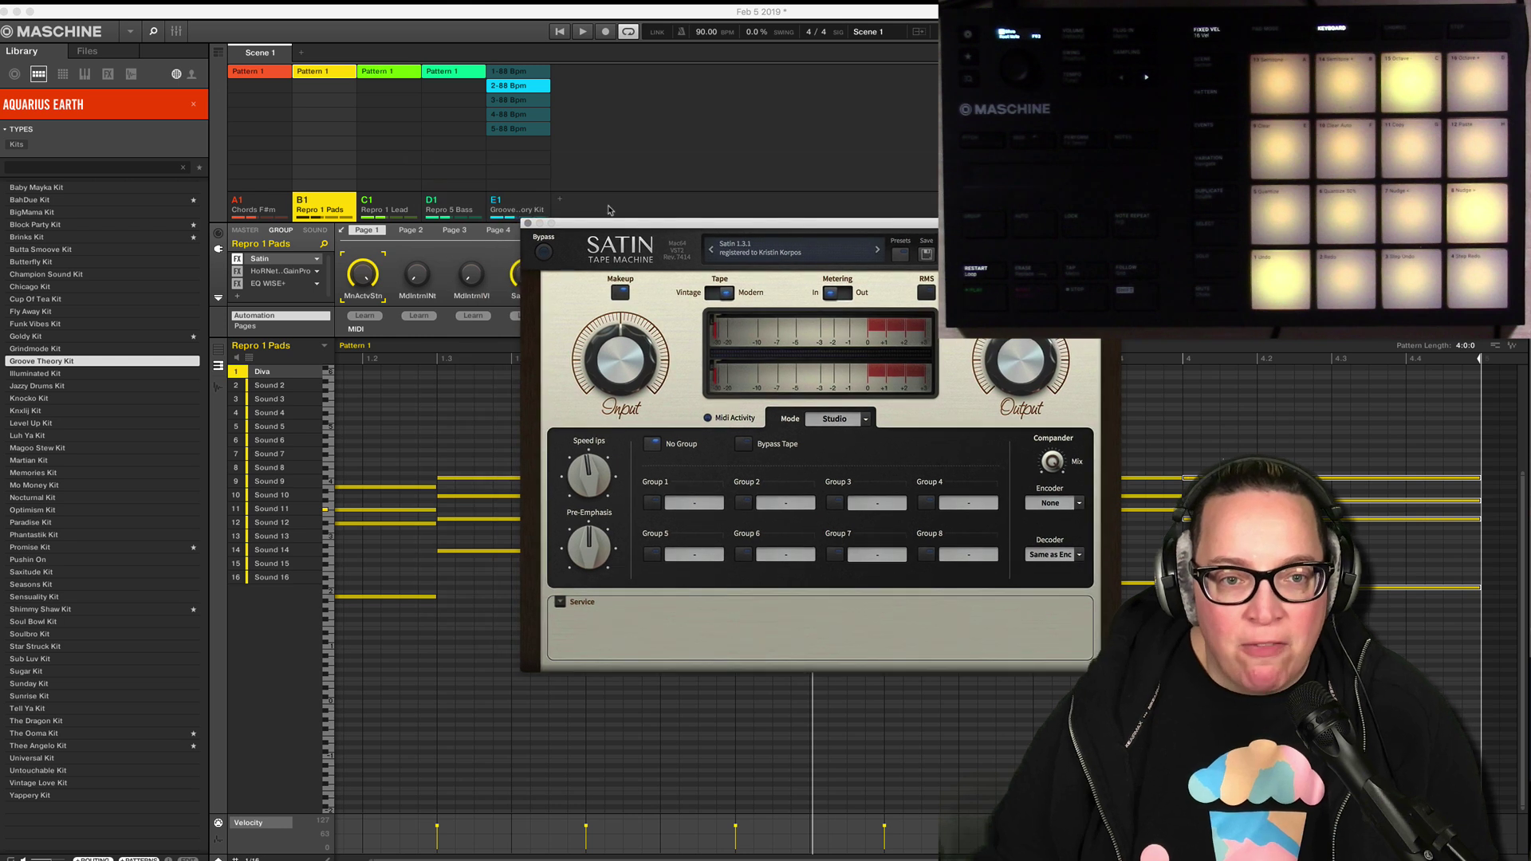
{"action": "left_click", "coordinate": [562, 34]}
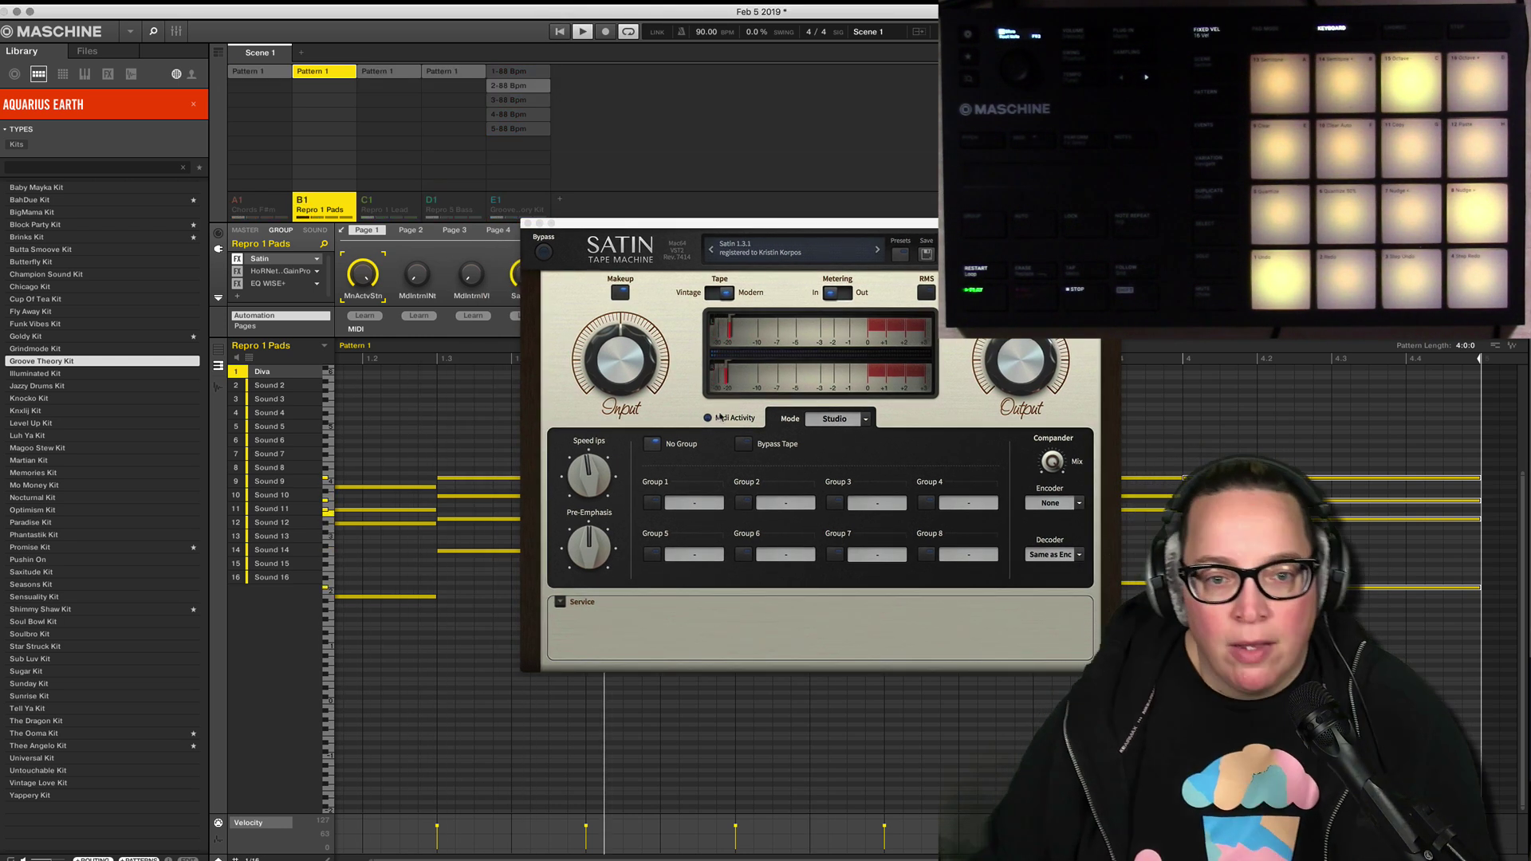
{"action": "left_click", "coordinate": [899, 254]}
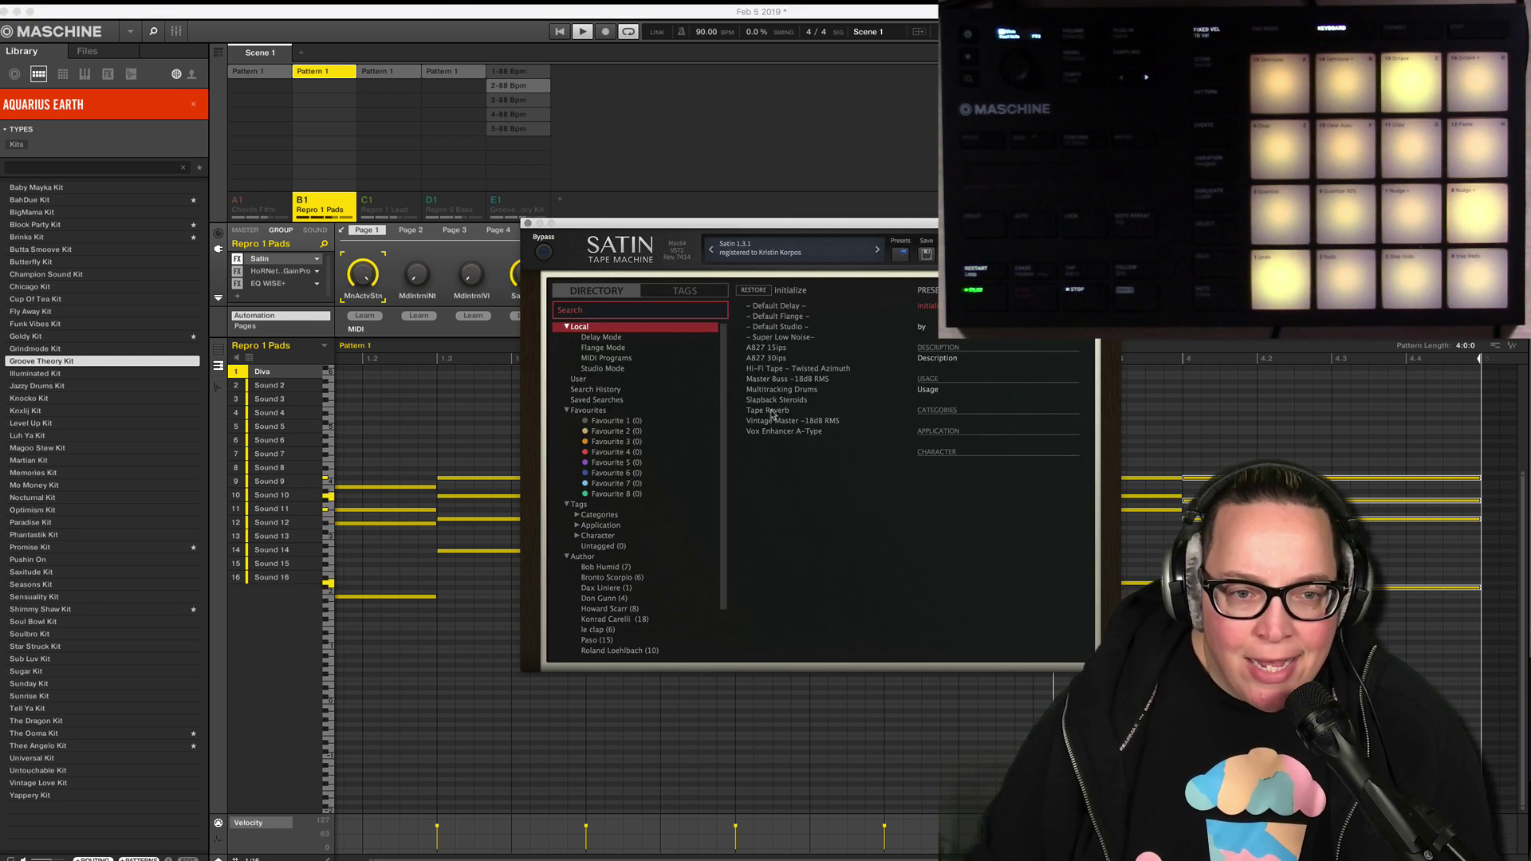
{"action": "left_click", "coordinate": [626, 338]}
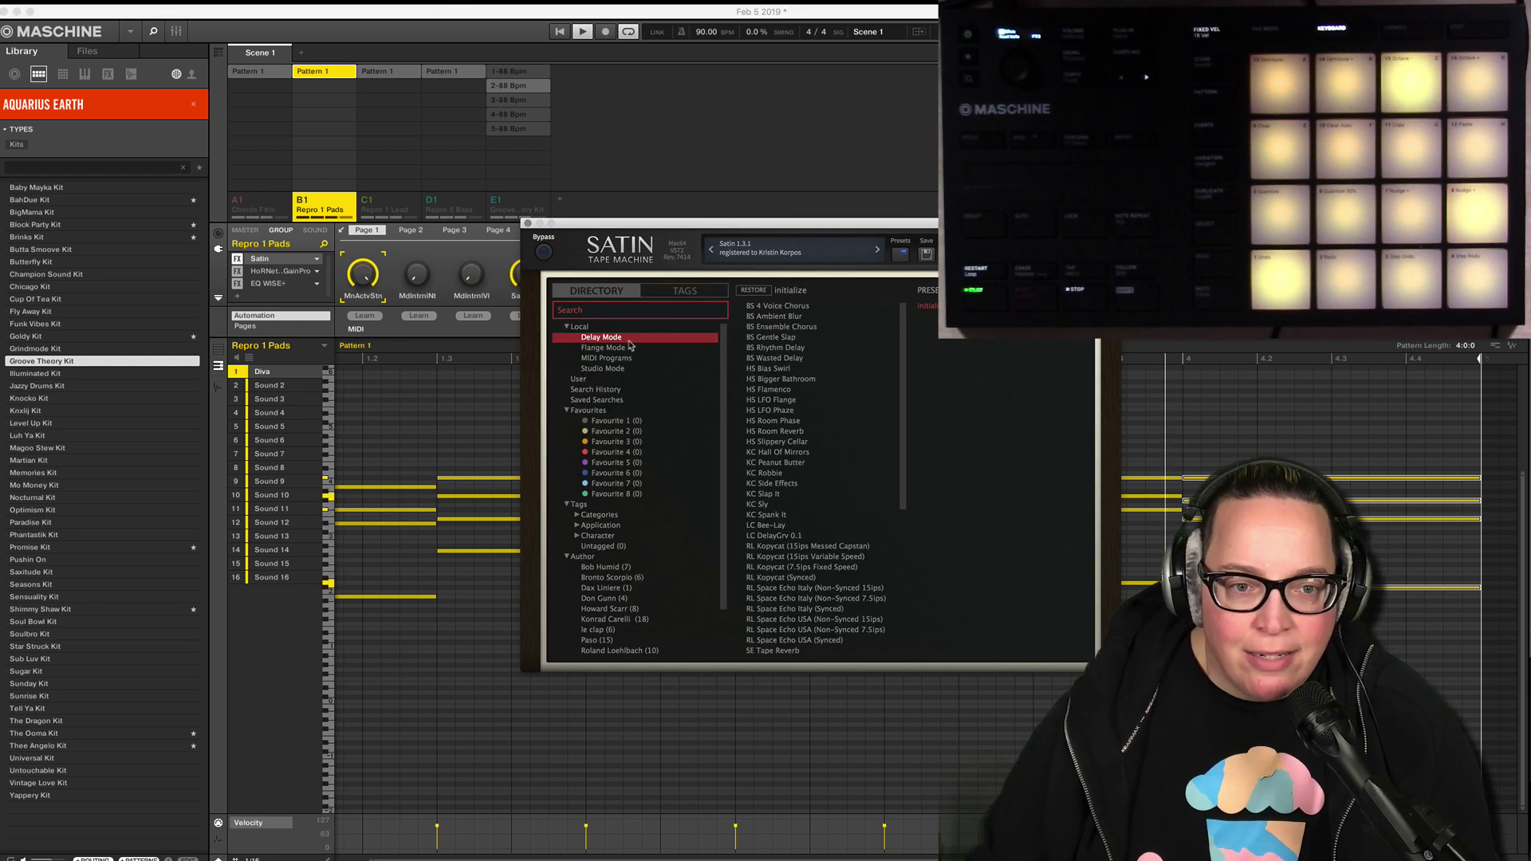
Audition Satin's Delay Mode presets on the pads, from BS Wasted Delay through LC DelayGrv 0.1.
{"action": "left_click", "coordinate": [775, 359]}
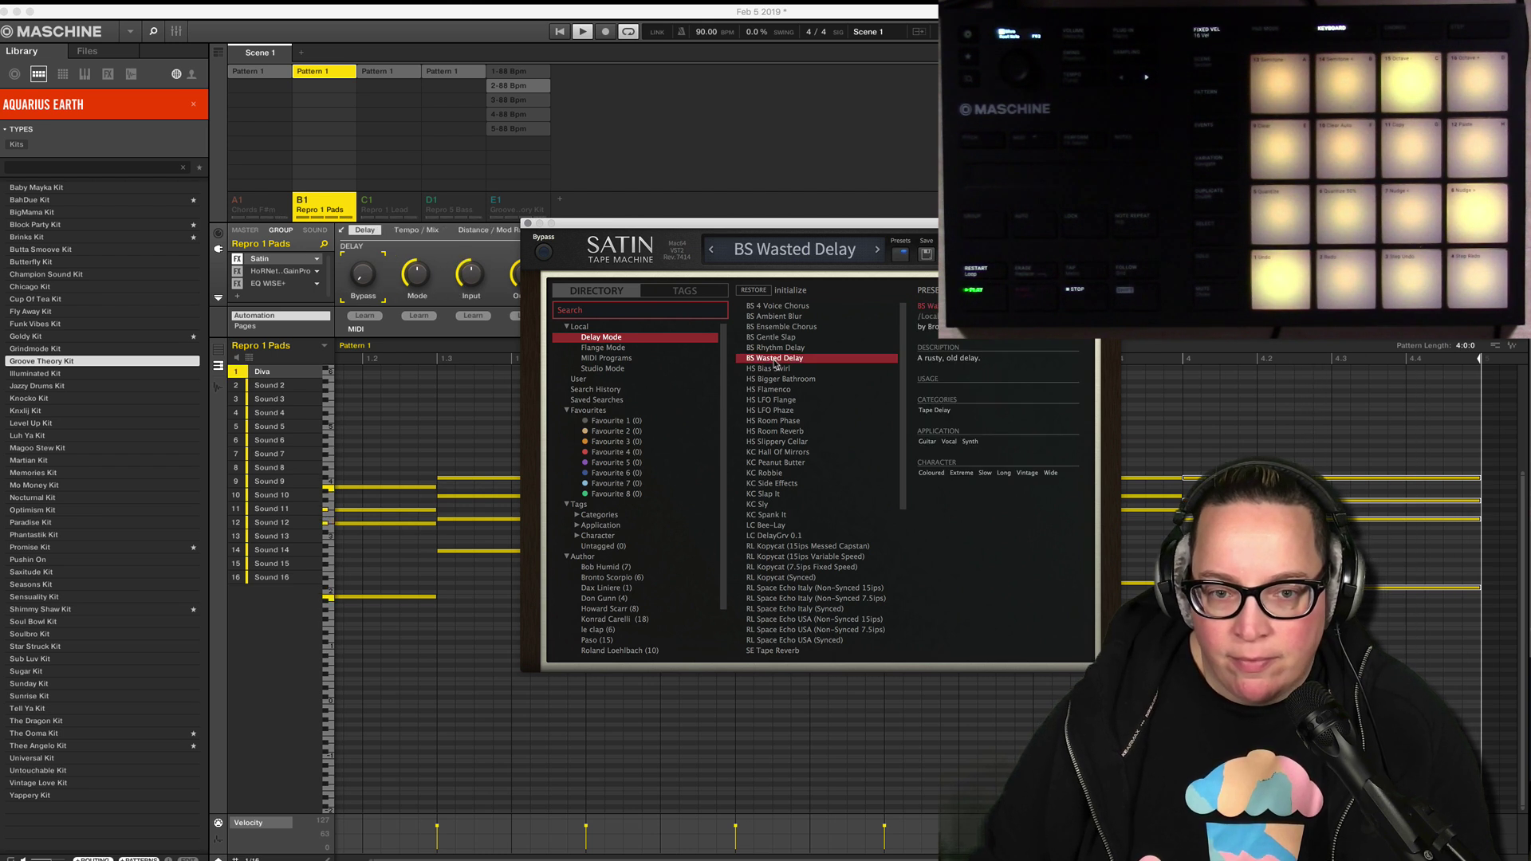
{"action": "left_click", "coordinate": [778, 368]}
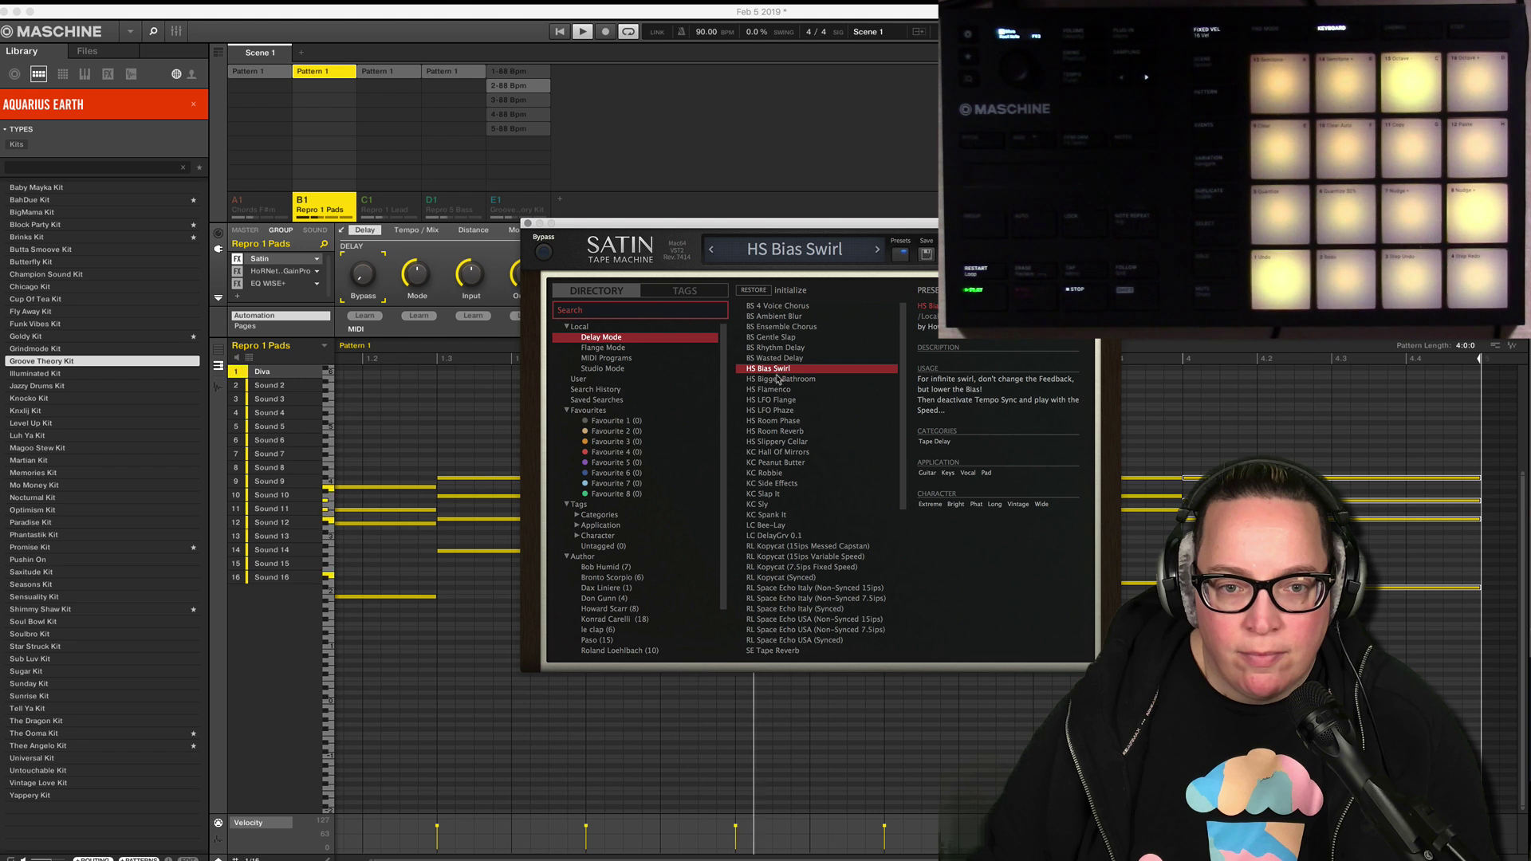
{"action": "left_click", "coordinate": [778, 379]}
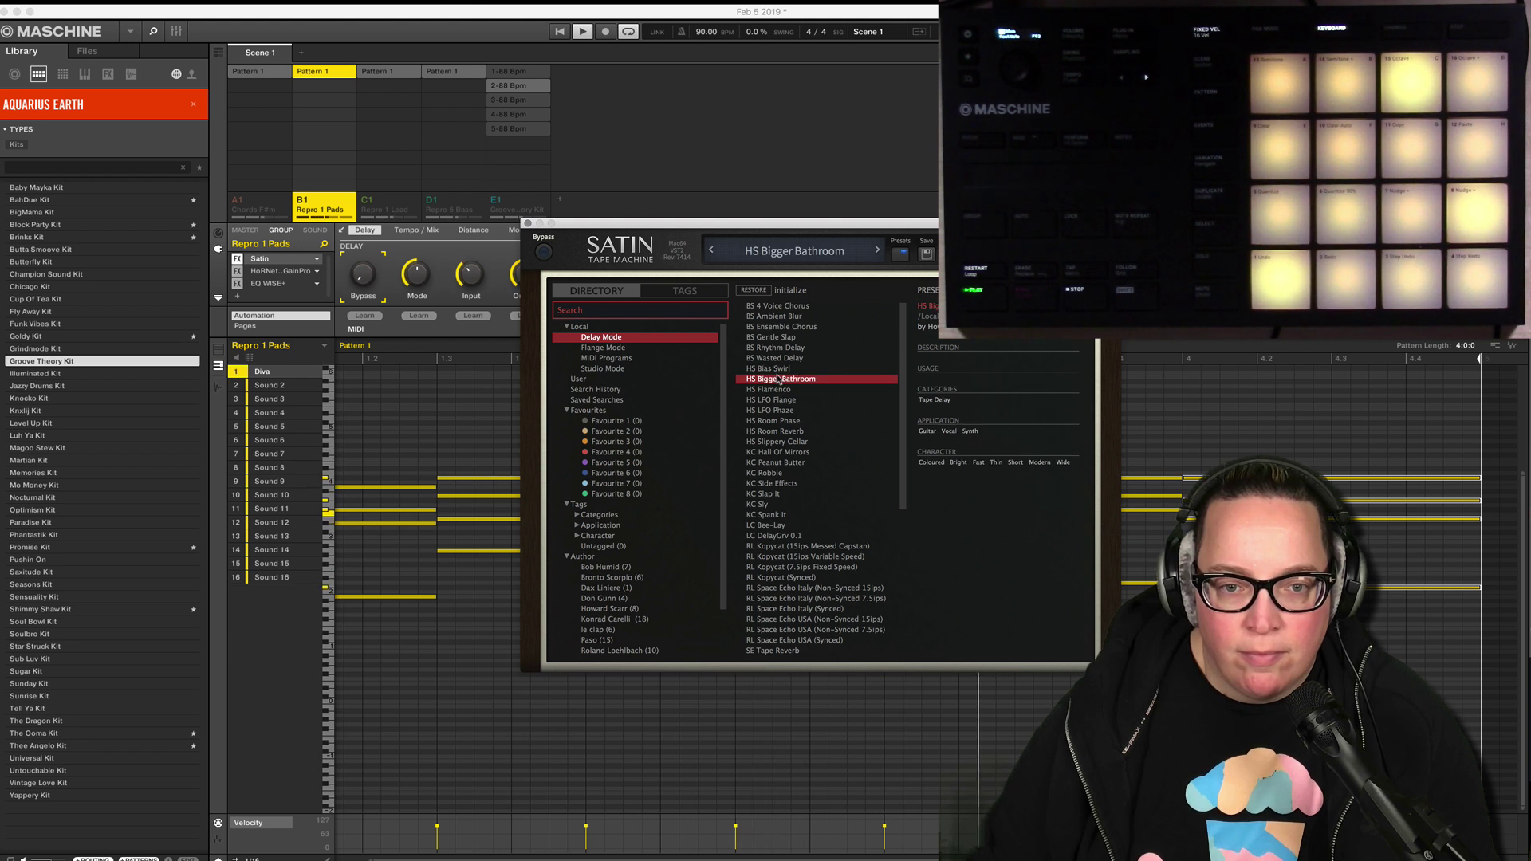
{"action": "left_click", "coordinate": [778, 400]}
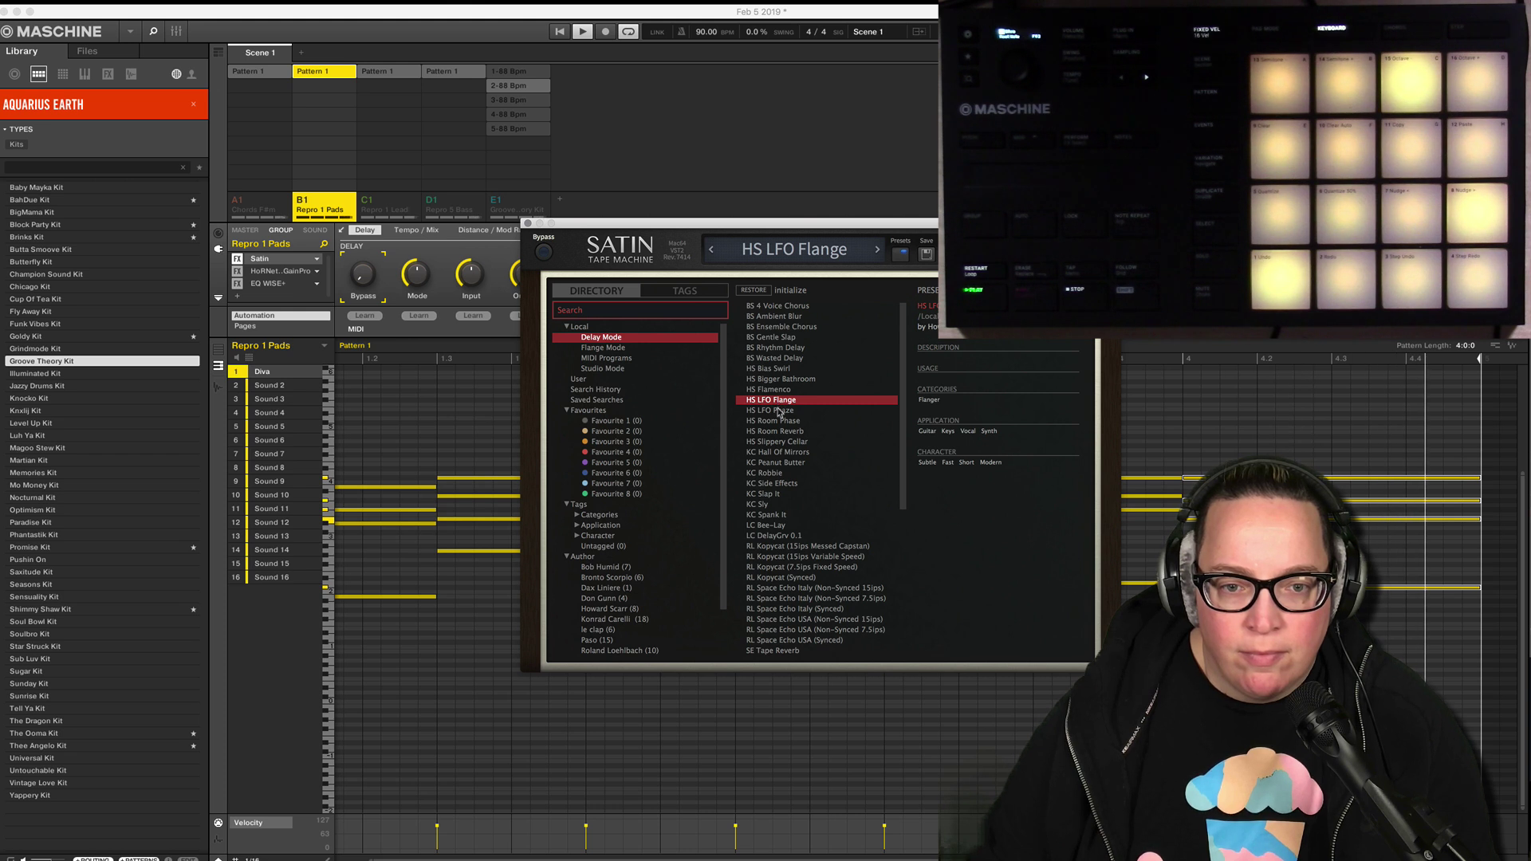
{"action": "key", "text": "Down"}
{"action": "key", "text": "Down"}
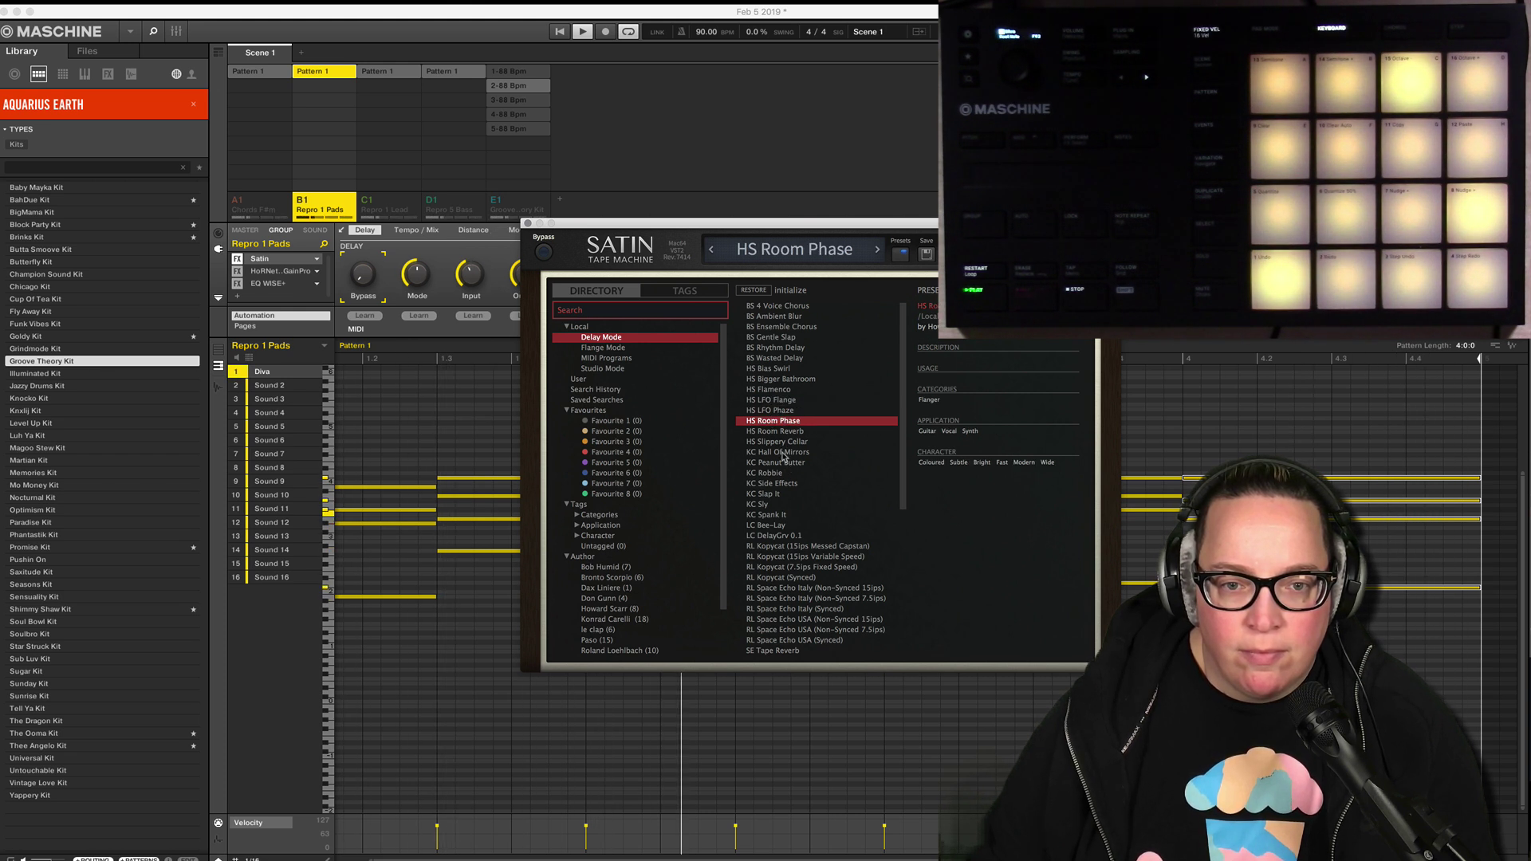
{"action": "left_click", "coordinate": [767, 495]}
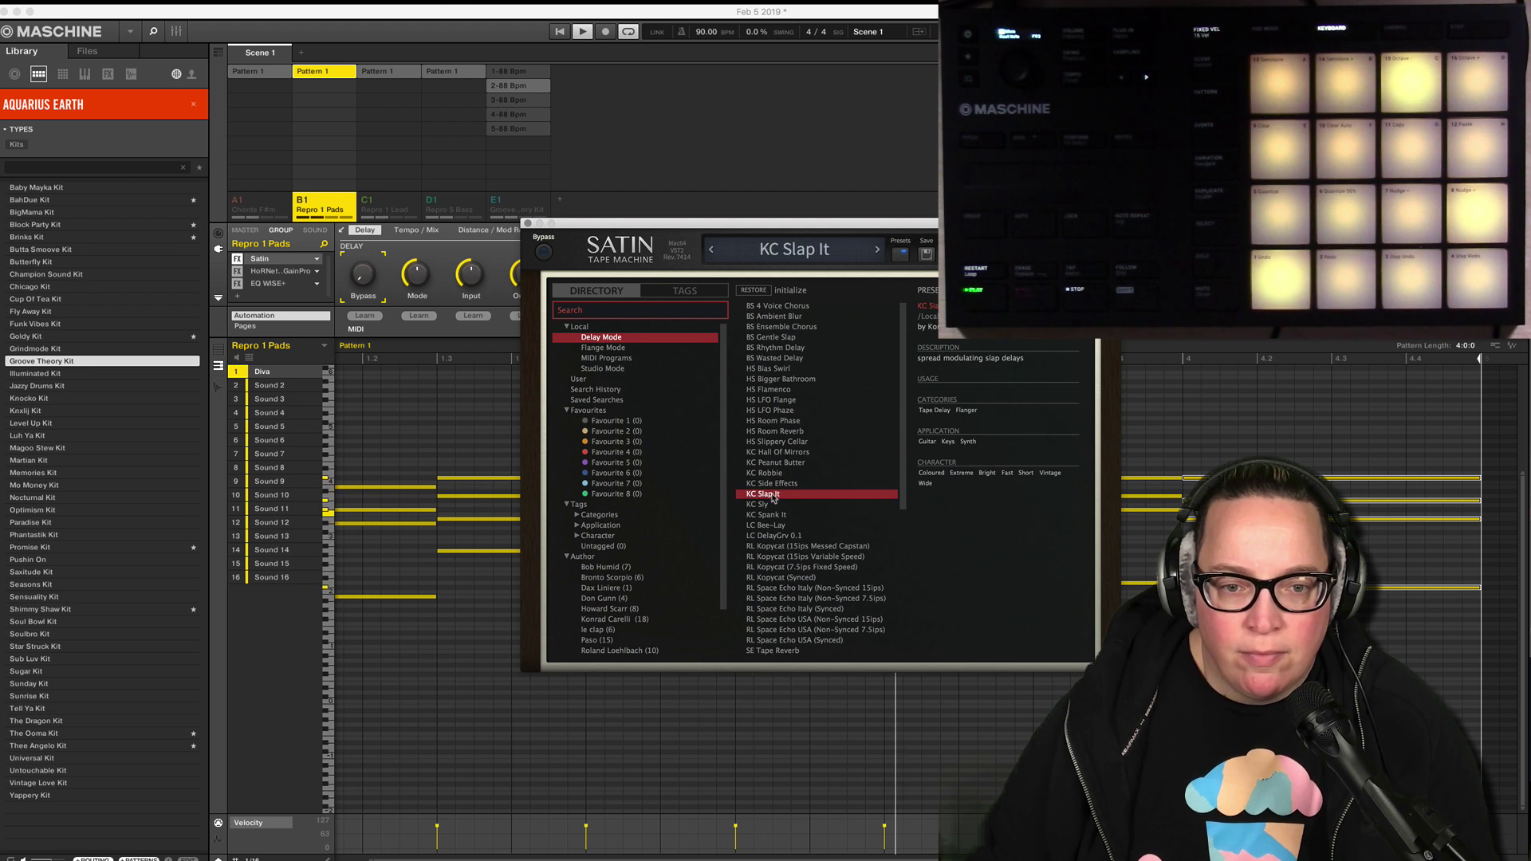
{"action": "left_click", "coordinate": [771, 484]}
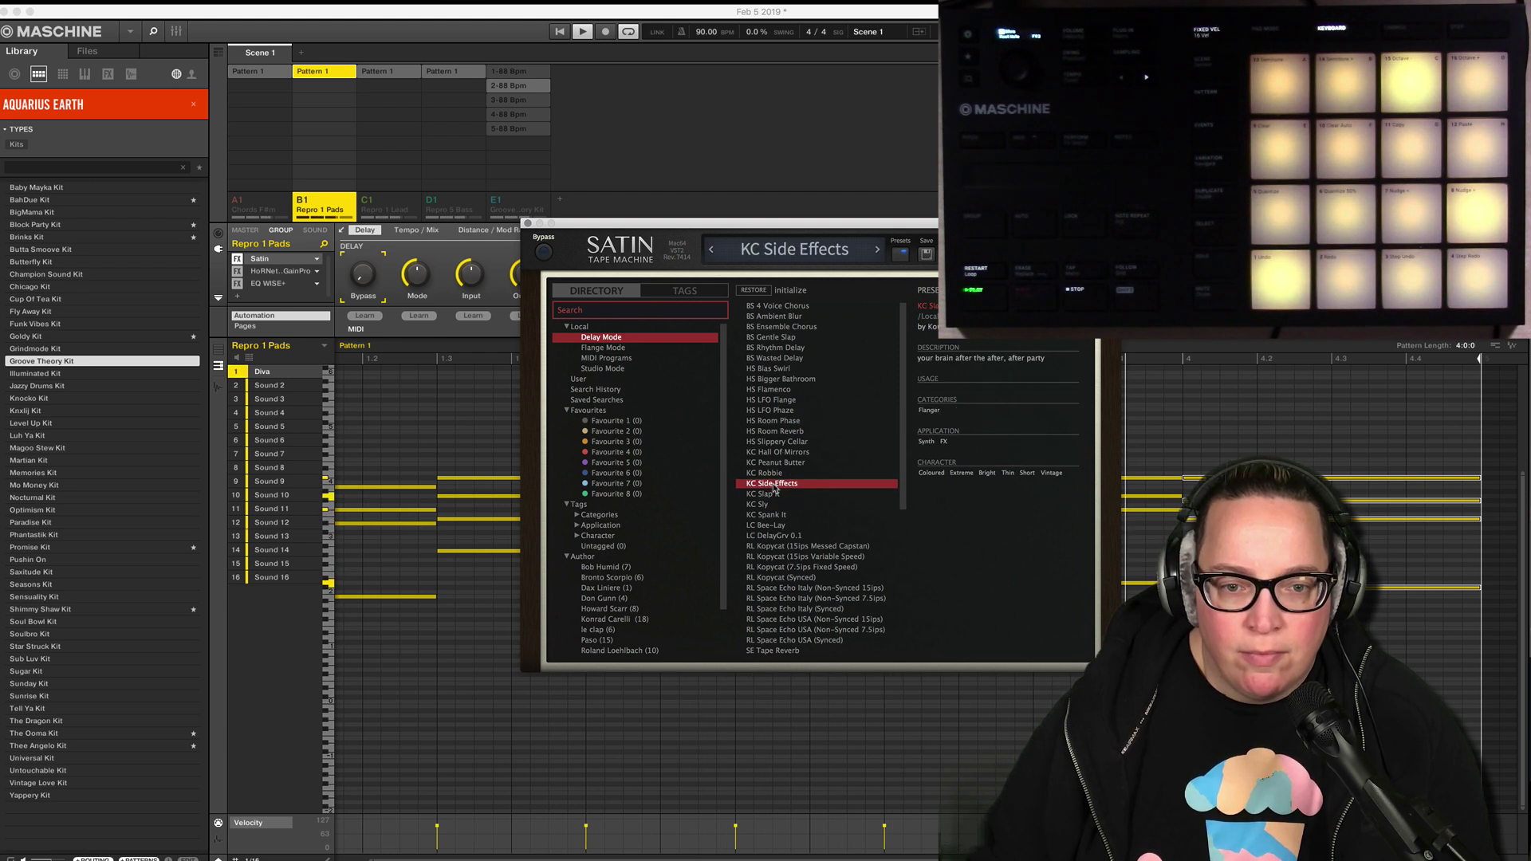
{"action": "left_click", "coordinate": [771, 505]}
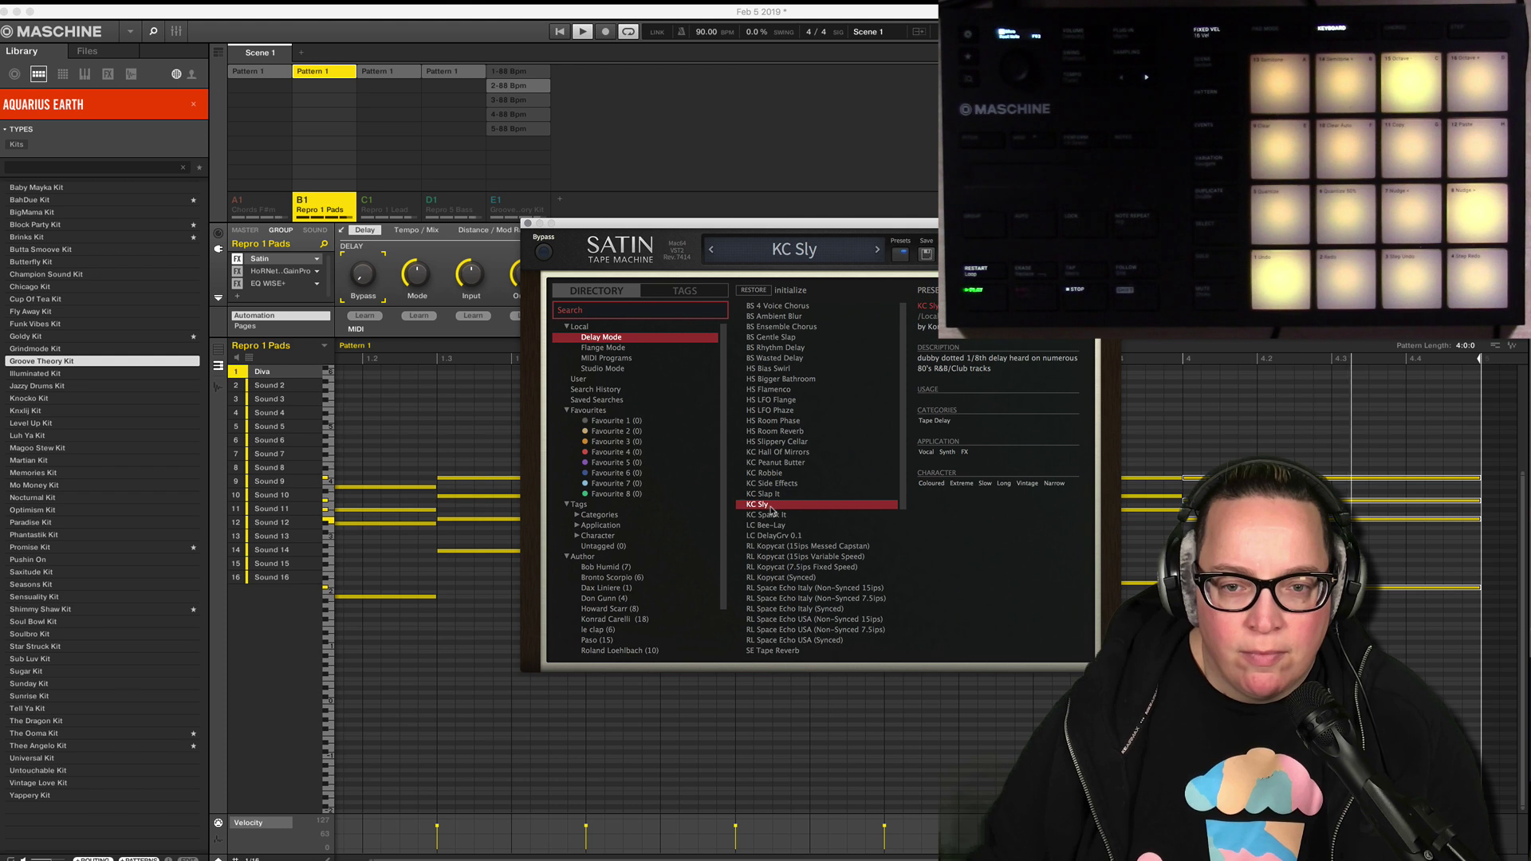
{"action": "left_click", "coordinate": [769, 515]}
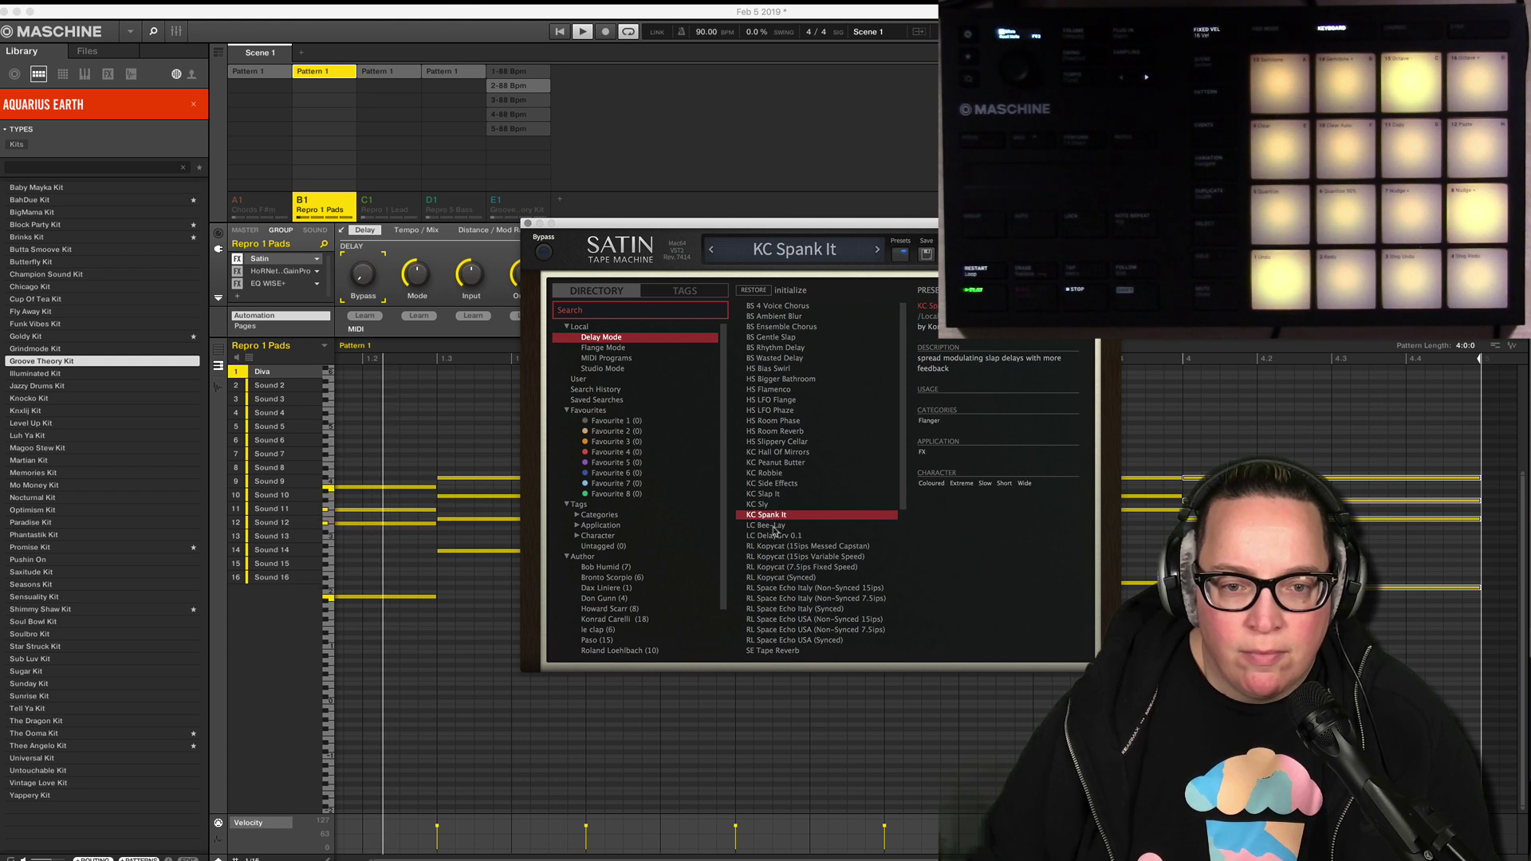
{"action": "left_click", "coordinate": [774, 525]}
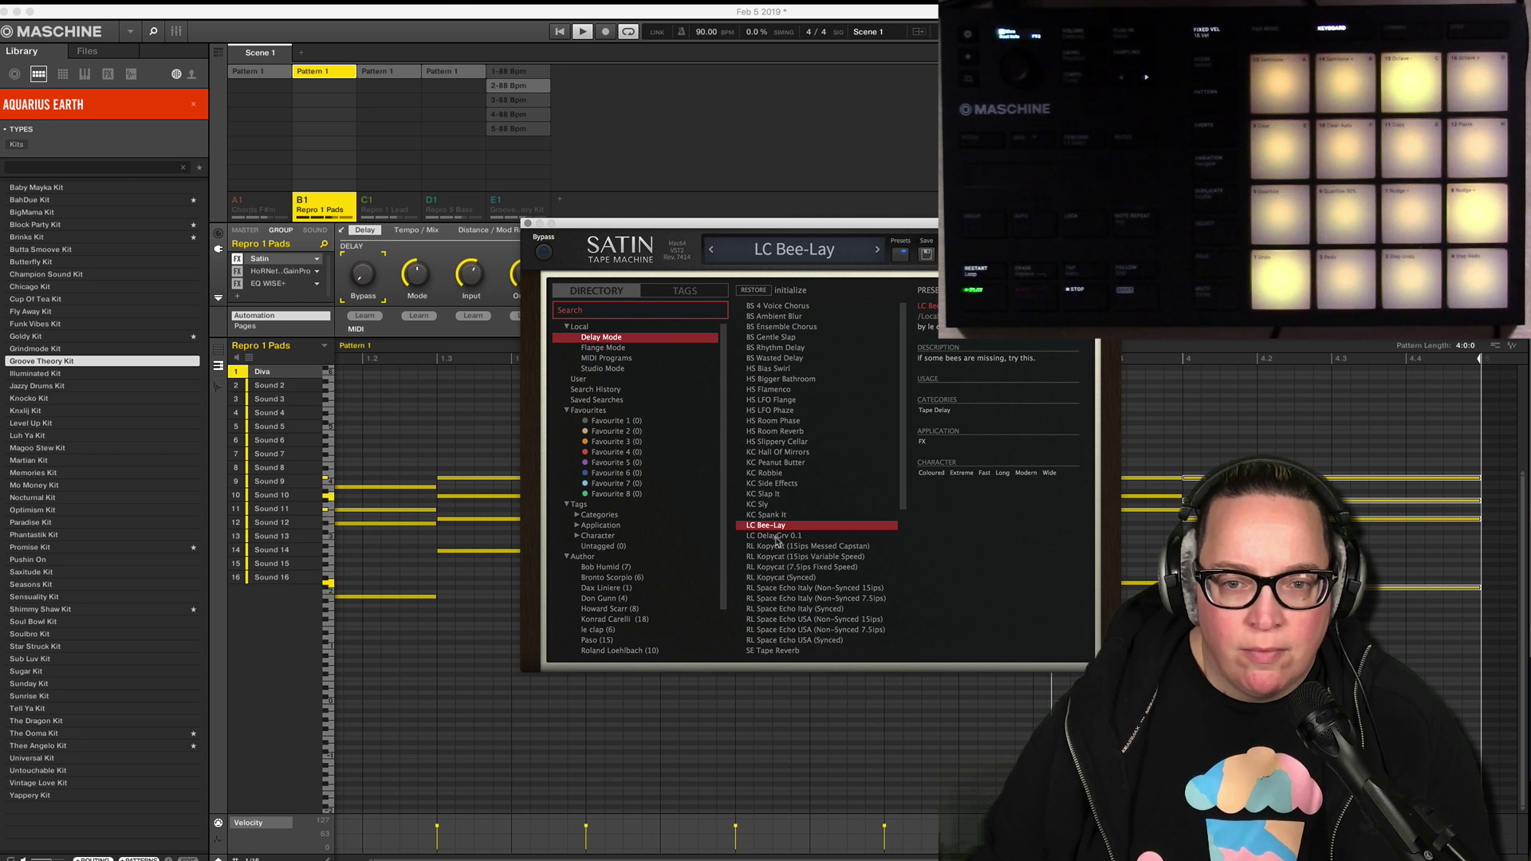
{"action": "left_click", "coordinate": [777, 536]}
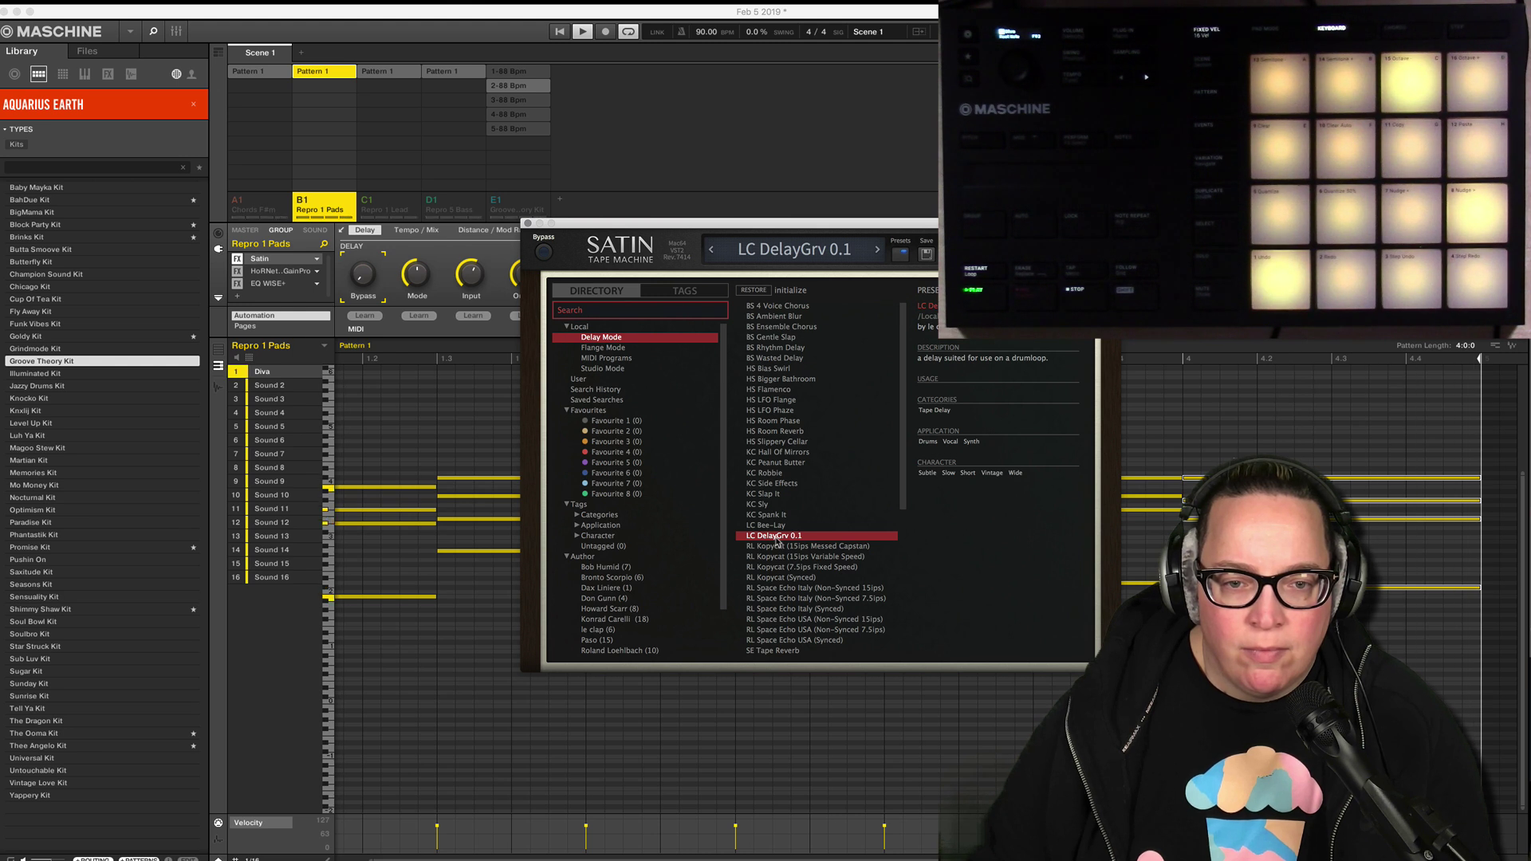
Load the HS Bigger Bathroom preset in Satin and bring the chords group back in alongside the pads.
{"action": "left_click", "coordinate": [766, 379]}
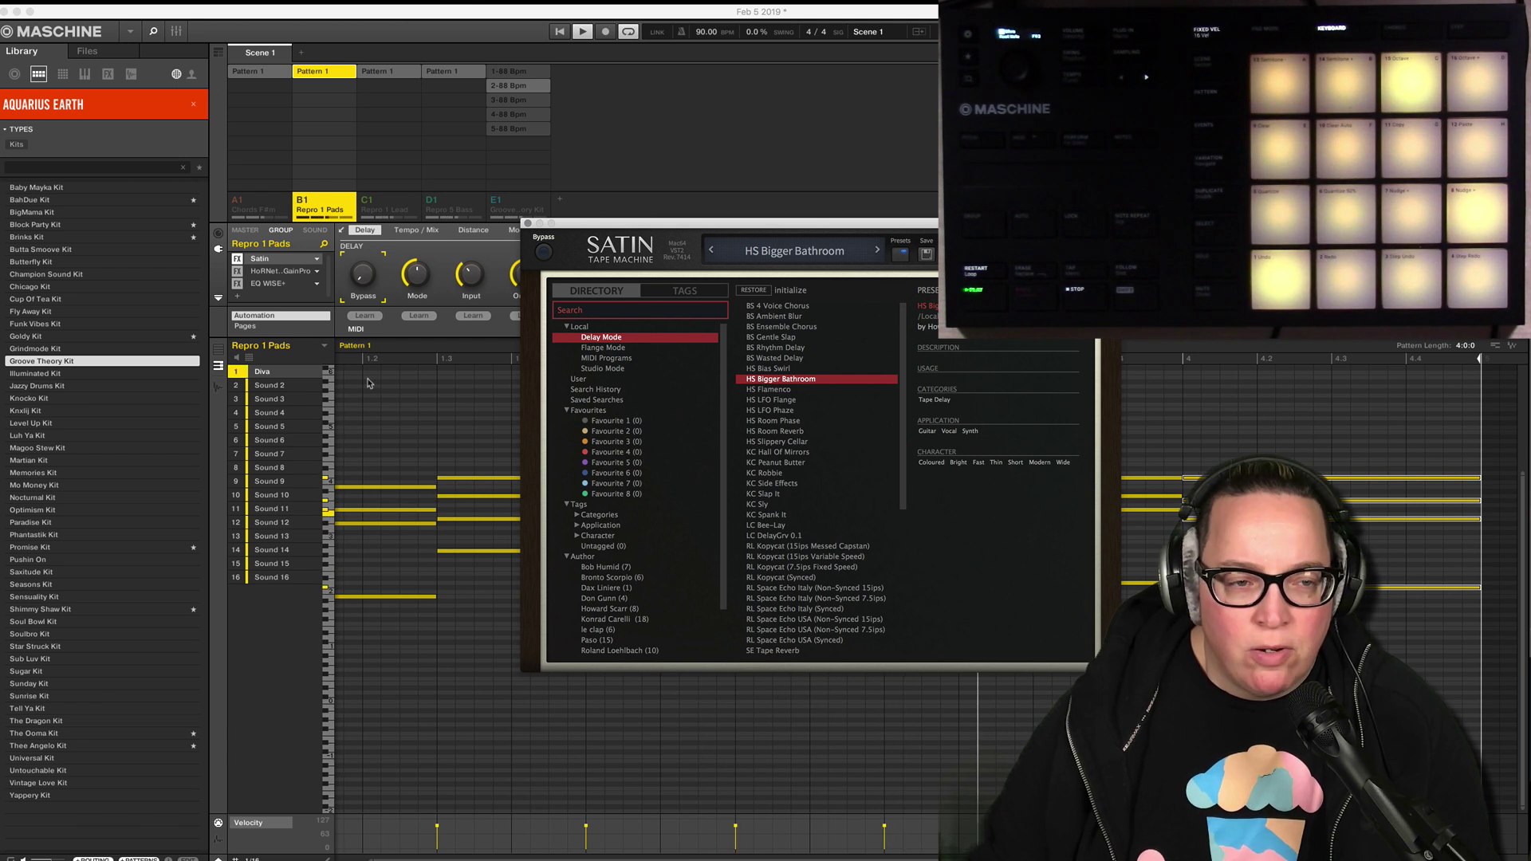
{"action": "left_click", "coordinate": [242, 206]}
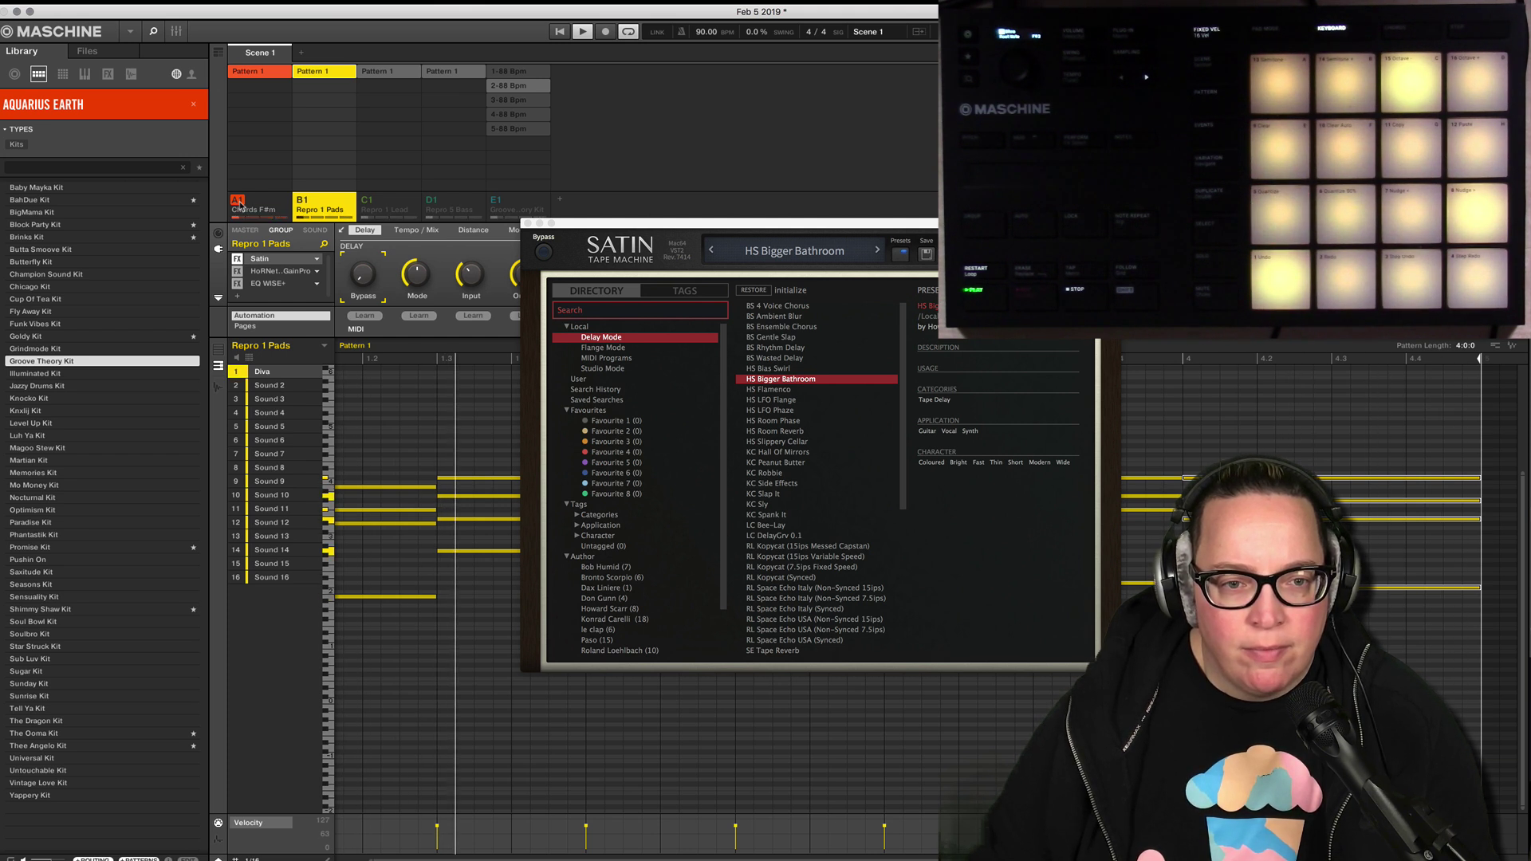
Mute the chords group, compare the pads with Satin bypassed and on the HS Bigger Bathroom preset, then stop playback and close Satin.
{"action": "left_click", "coordinate": [239, 204]}
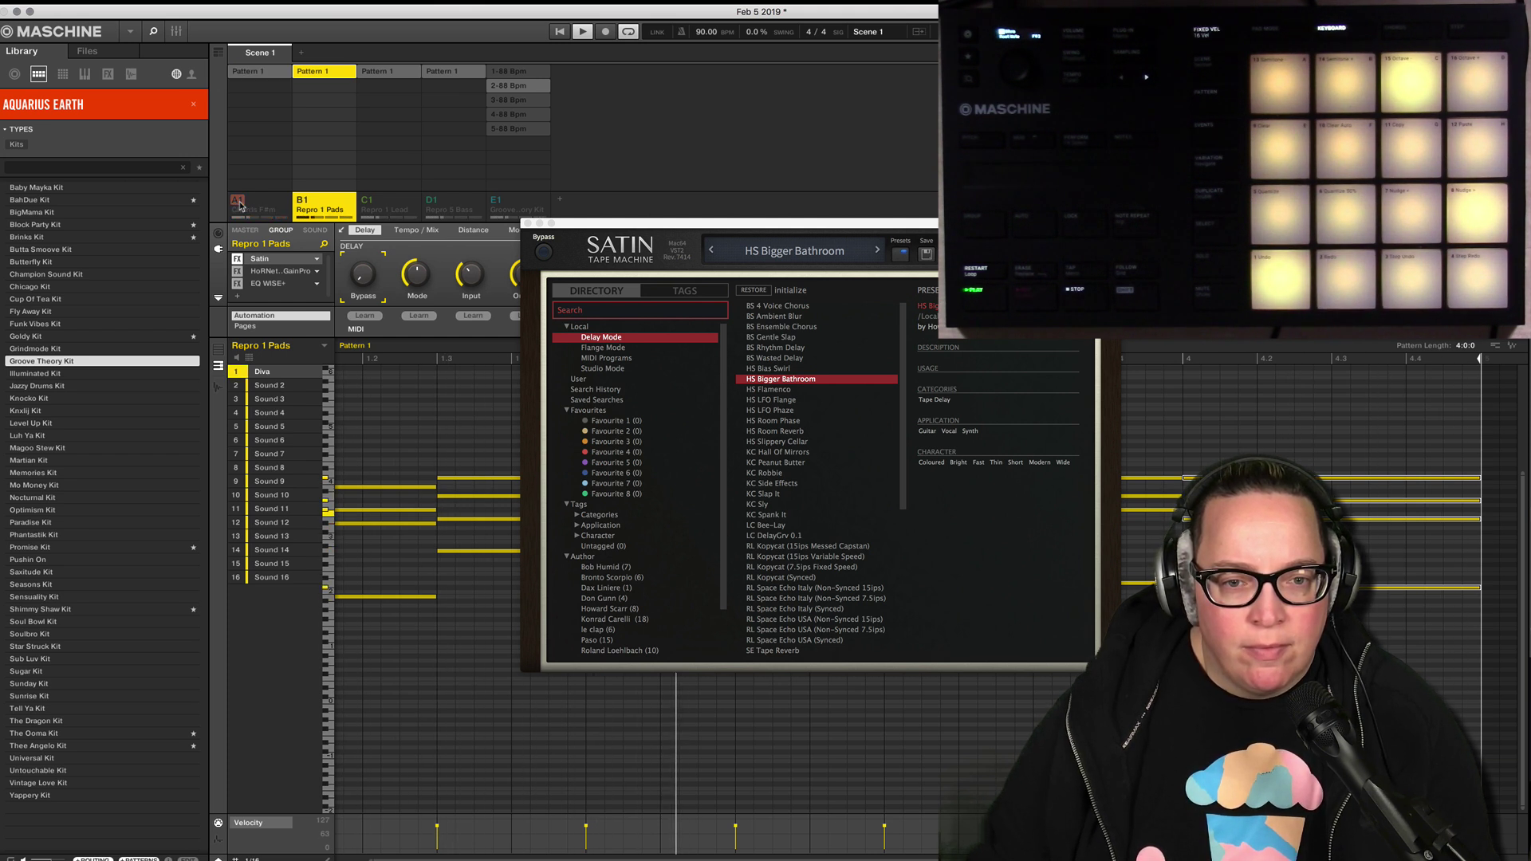
{"action": "left_click", "coordinate": [728, 431]}
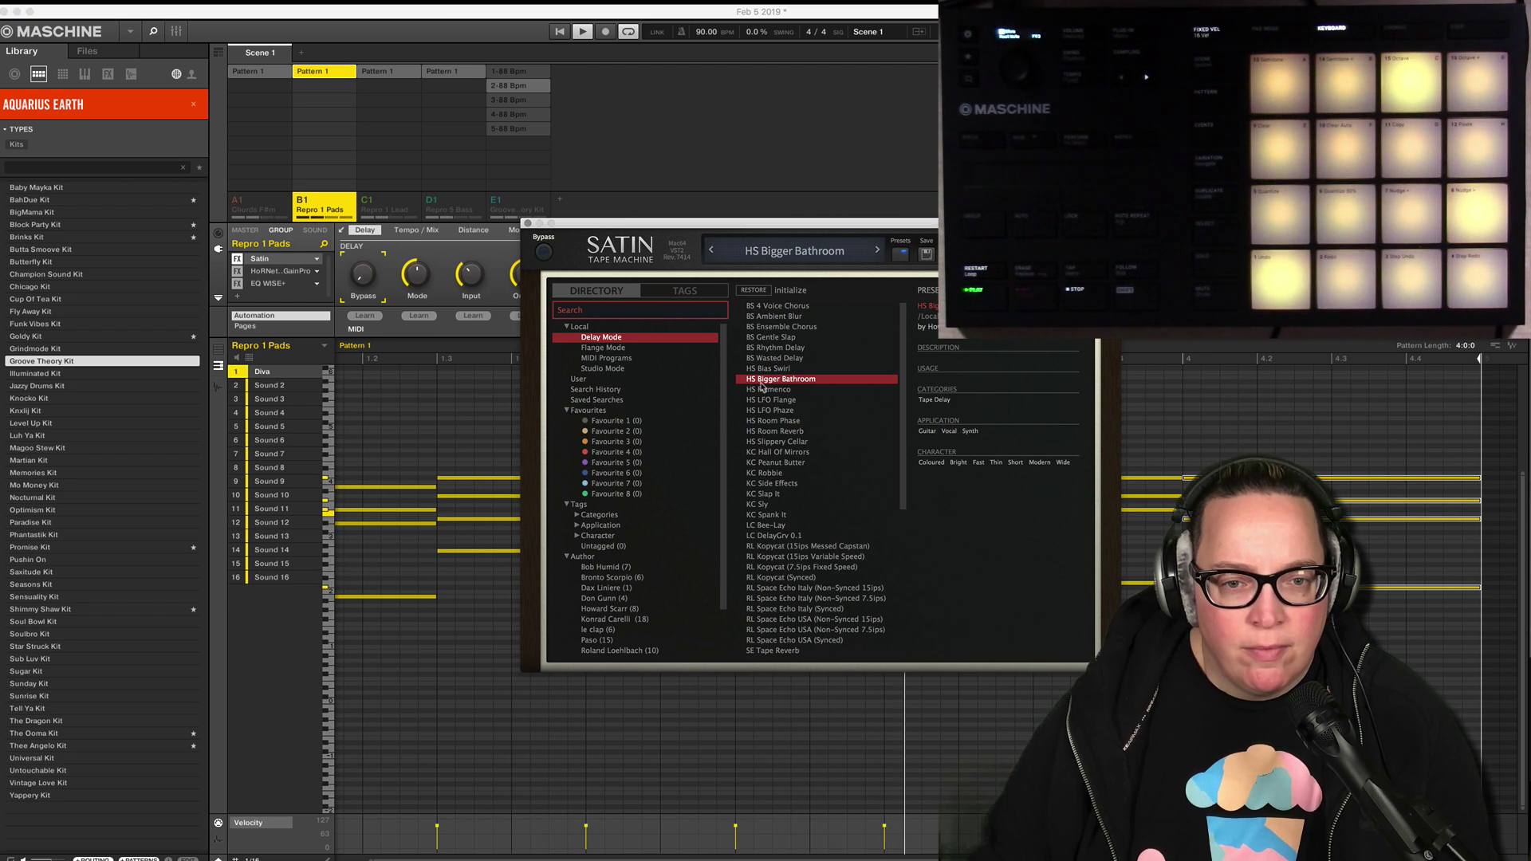
{"action": "left_click", "coordinate": [542, 255]}
{"action": "left_click", "coordinate": [543, 254]}
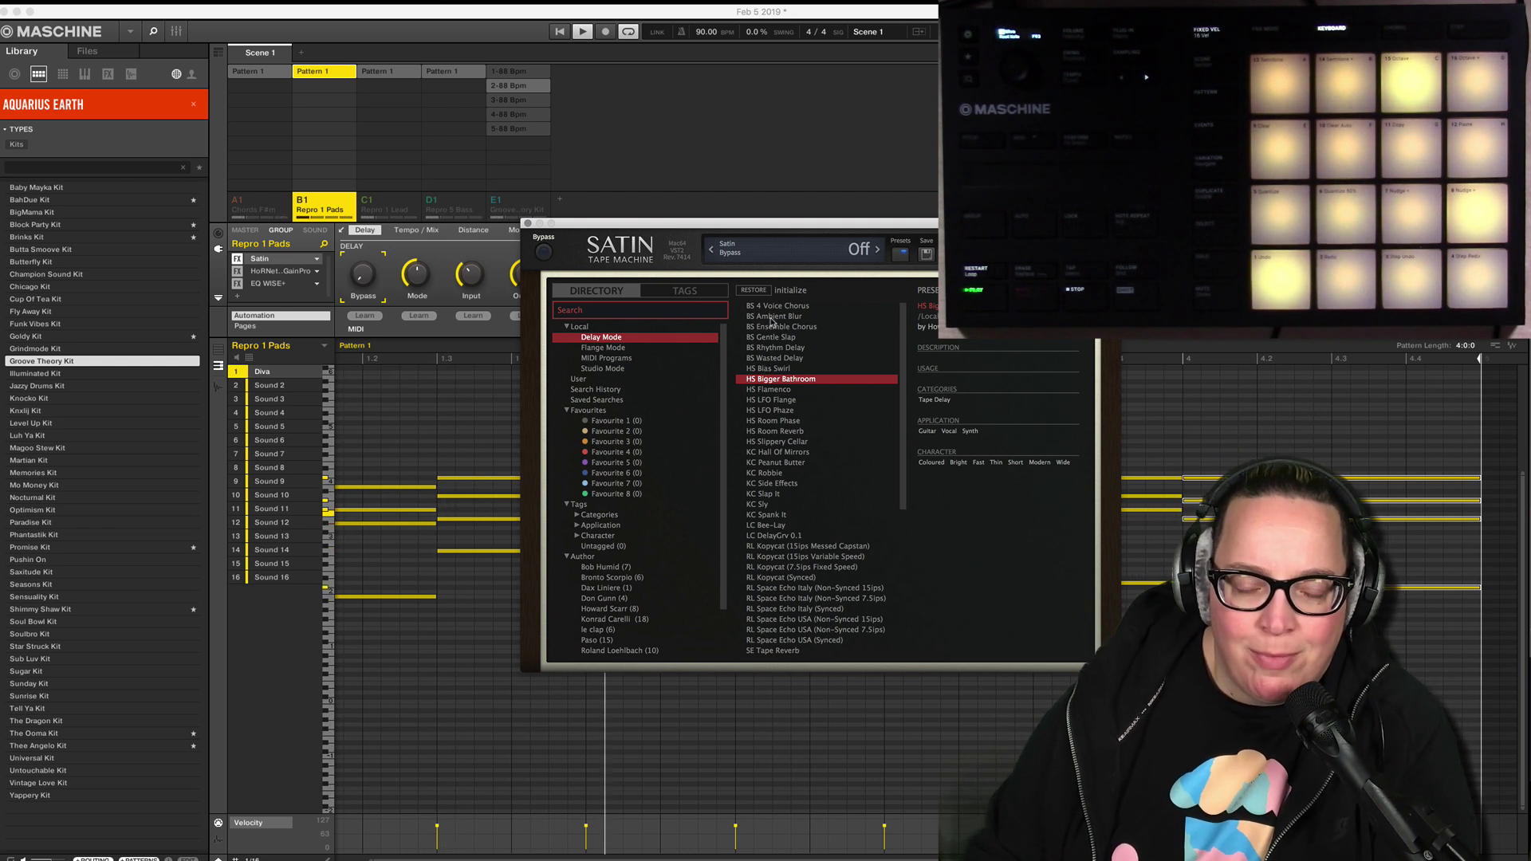
{"action": "left_click", "coordinate": [775, 380]}
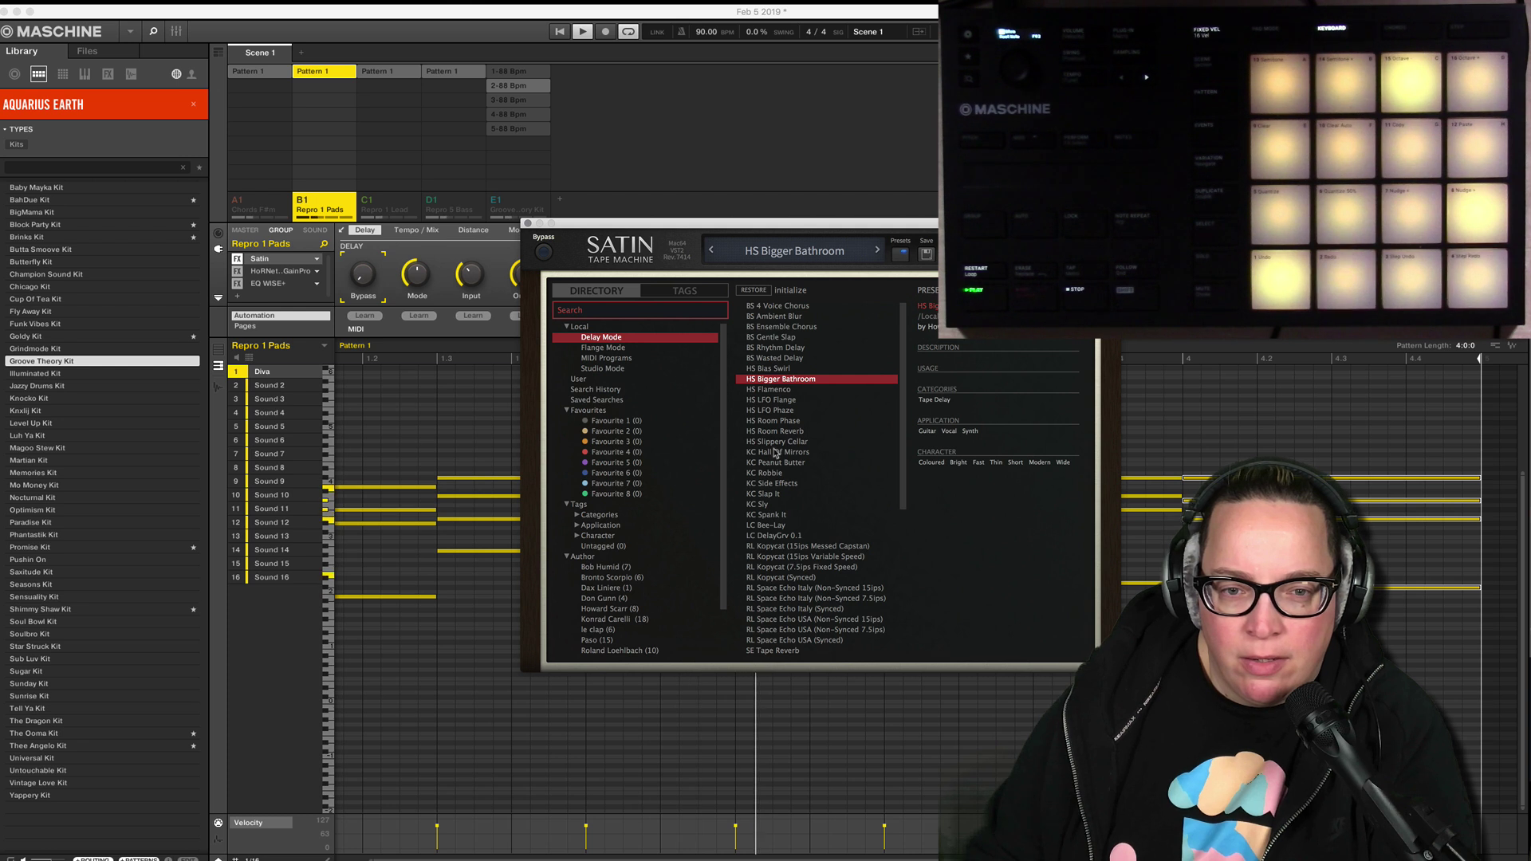
{"action": "key", "text": "space"}
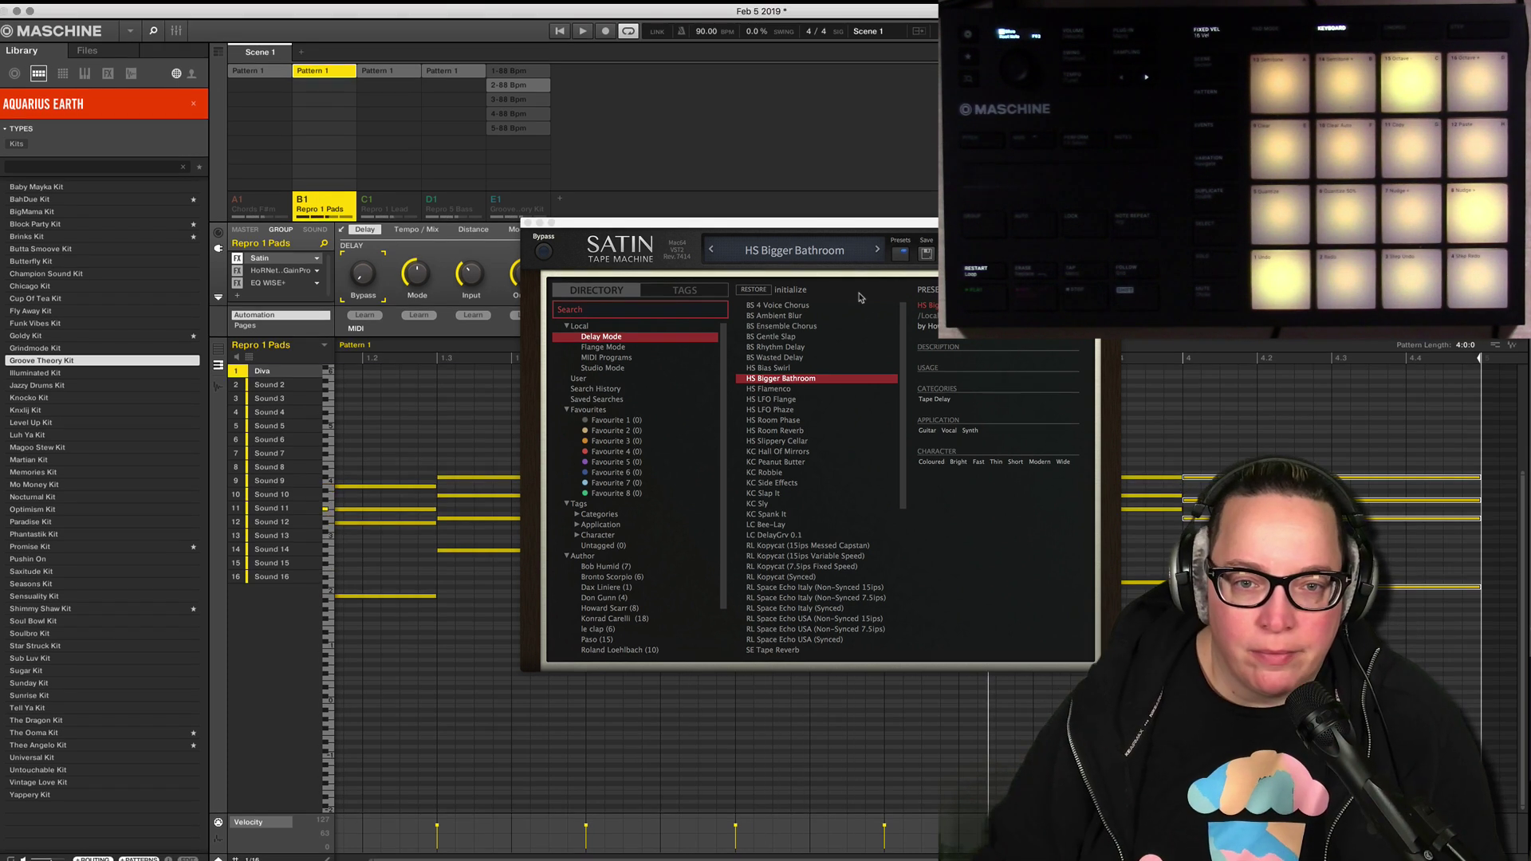
{"action": "left_click", "coordinate": [528, 224]}
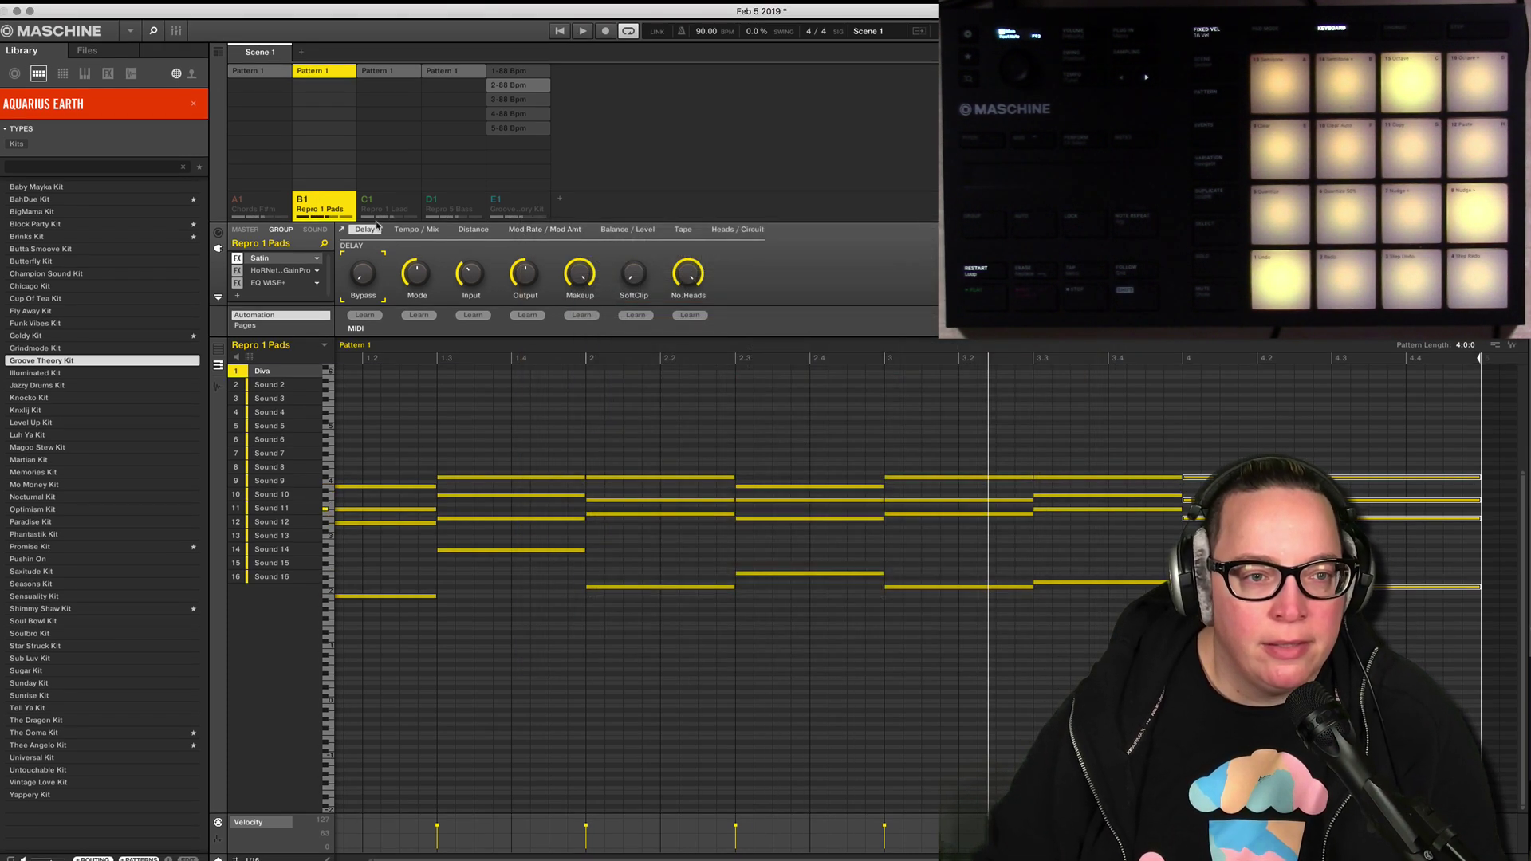
Add u-he's Twangstrom (VST) effect to the Repro 1 Lead group and move it to the start of the effect chain.
{"action": "left_click", "coordinate": [378, 207]}
{"action": "left_click", "coordinate": [367, 200]}
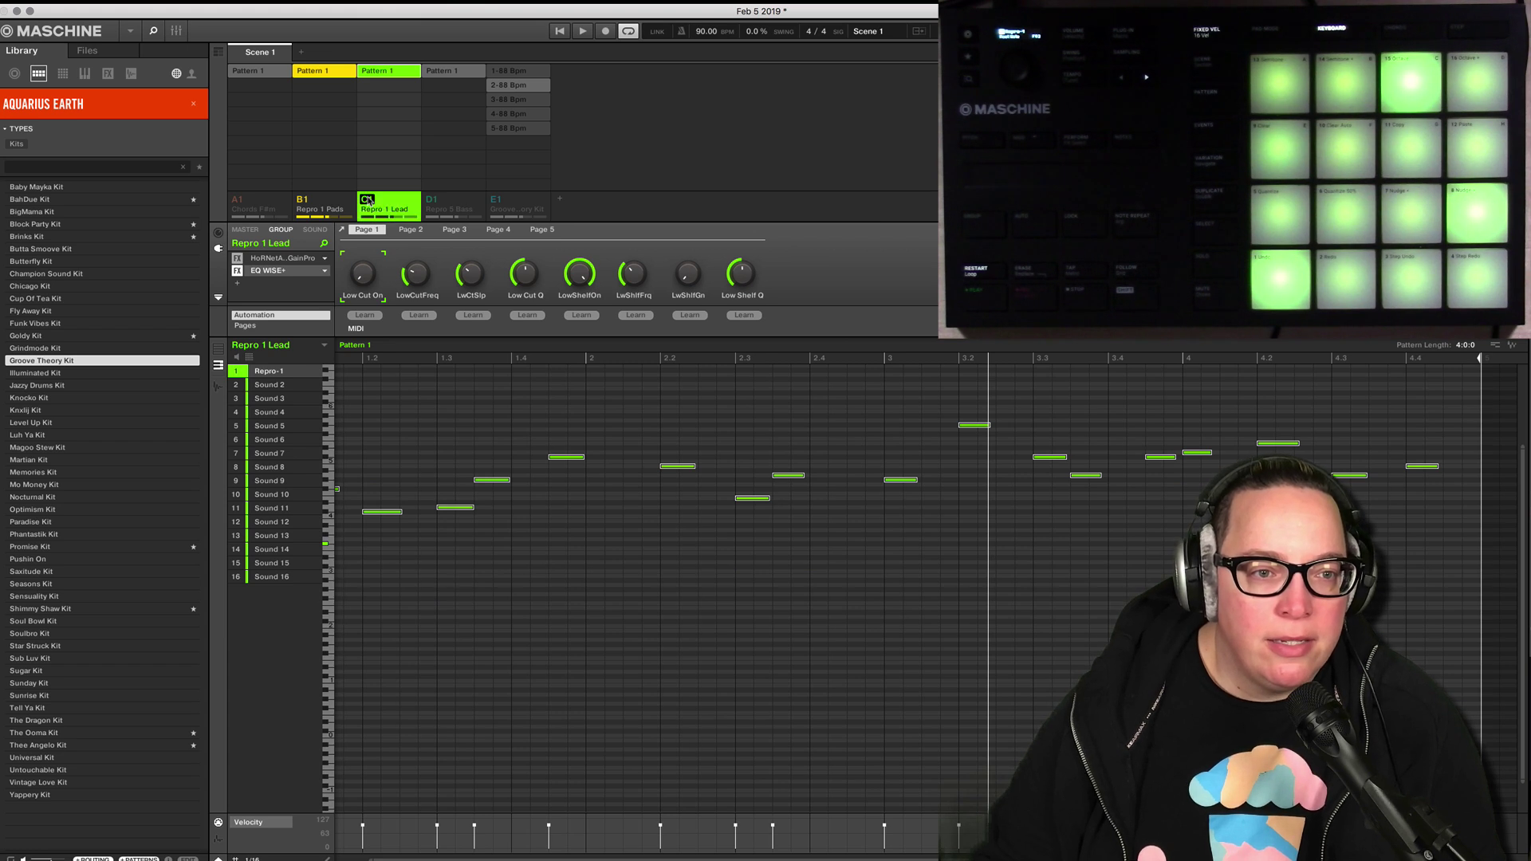
{"action": "left_click", "coordinate": [236, 284]}
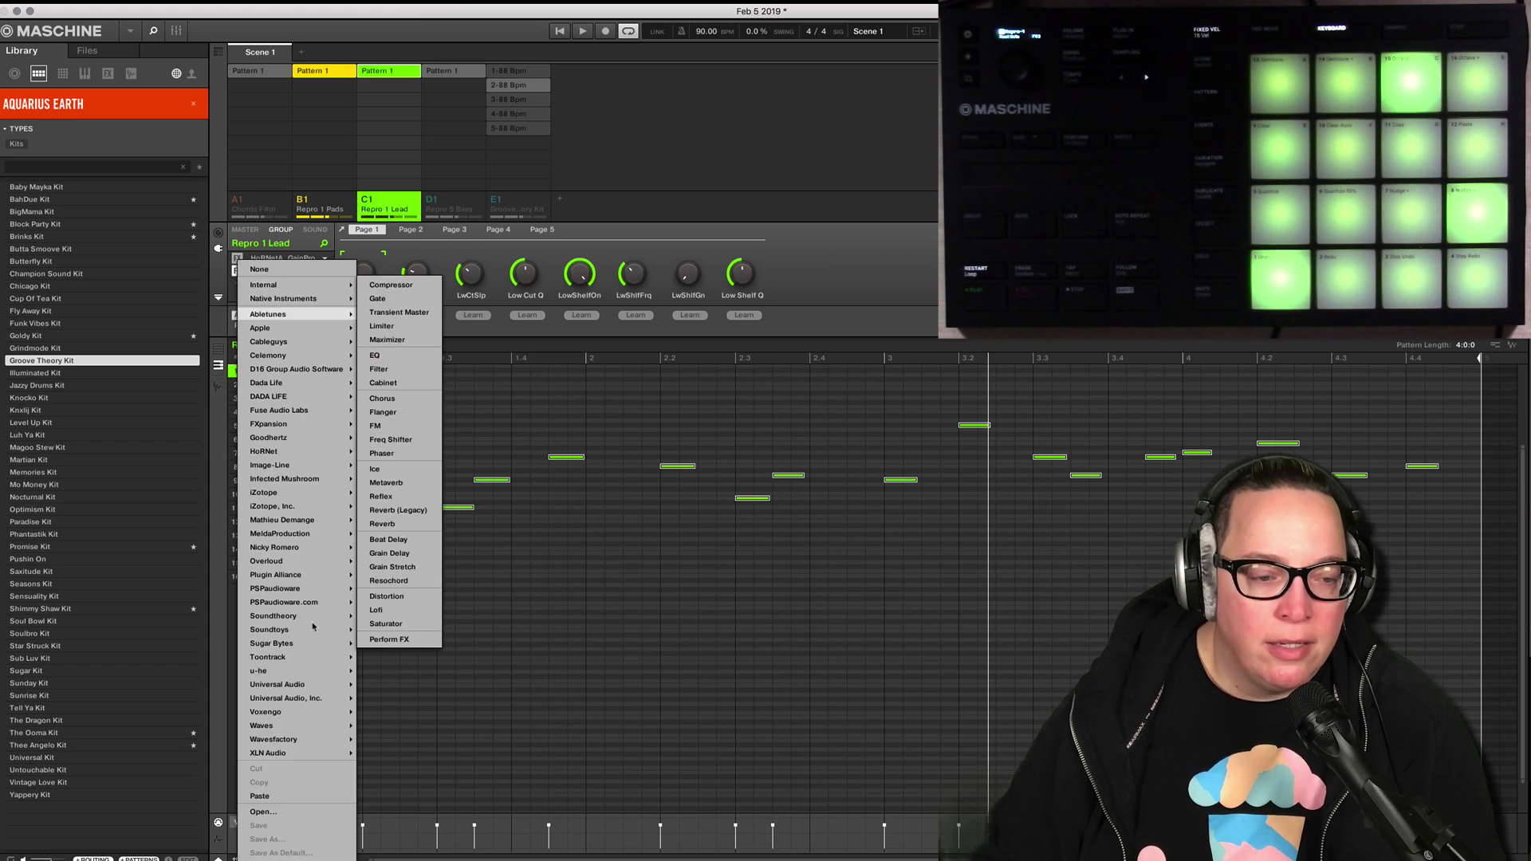
{"action": "mouse_move", "coordinate": [334, 671]}
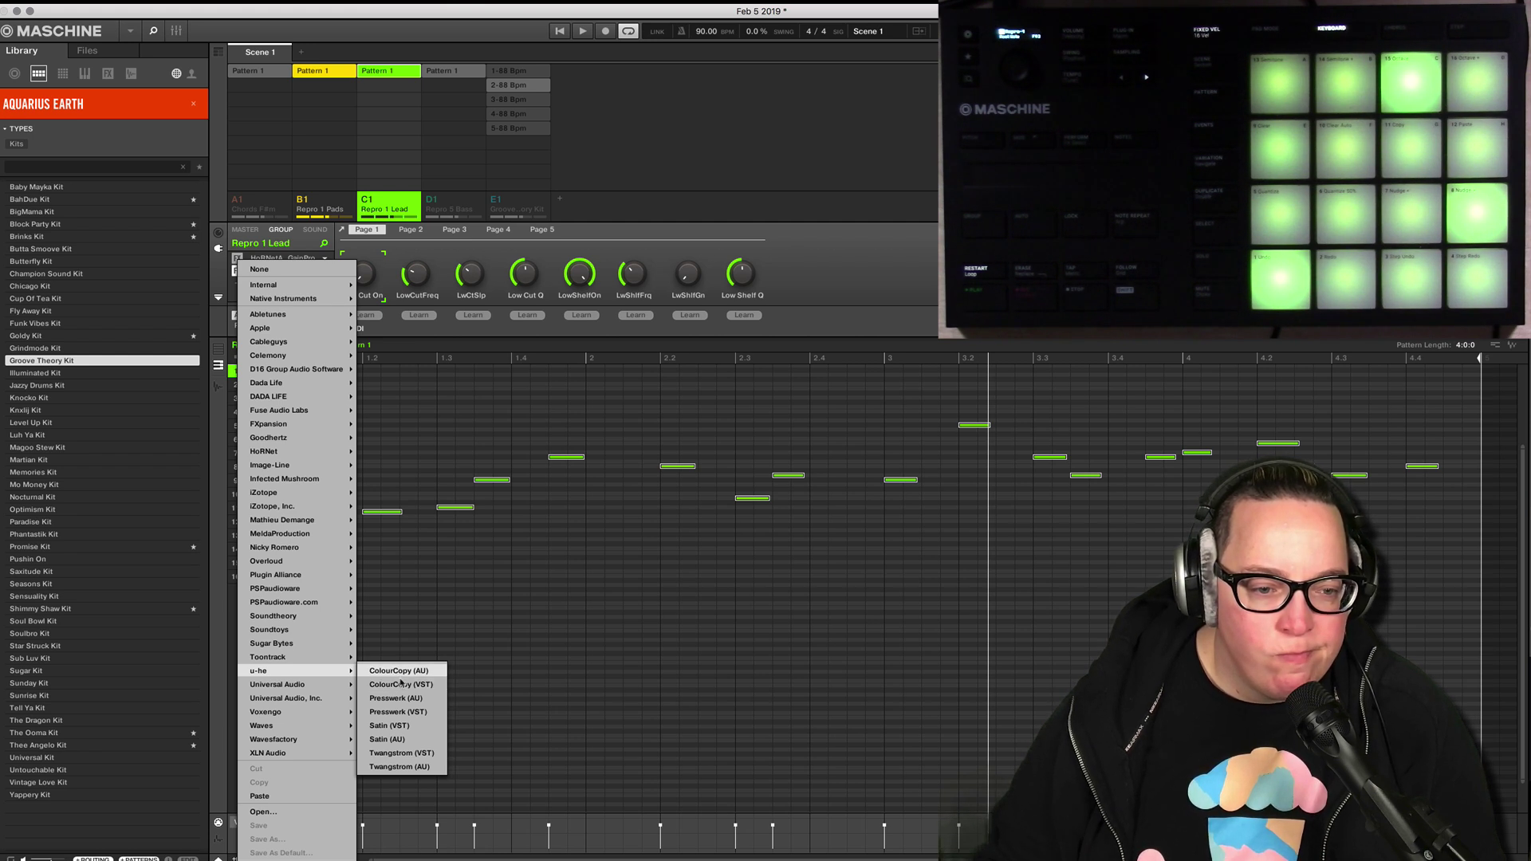
{"action": "left_click", "coordinate": [420, 756]}
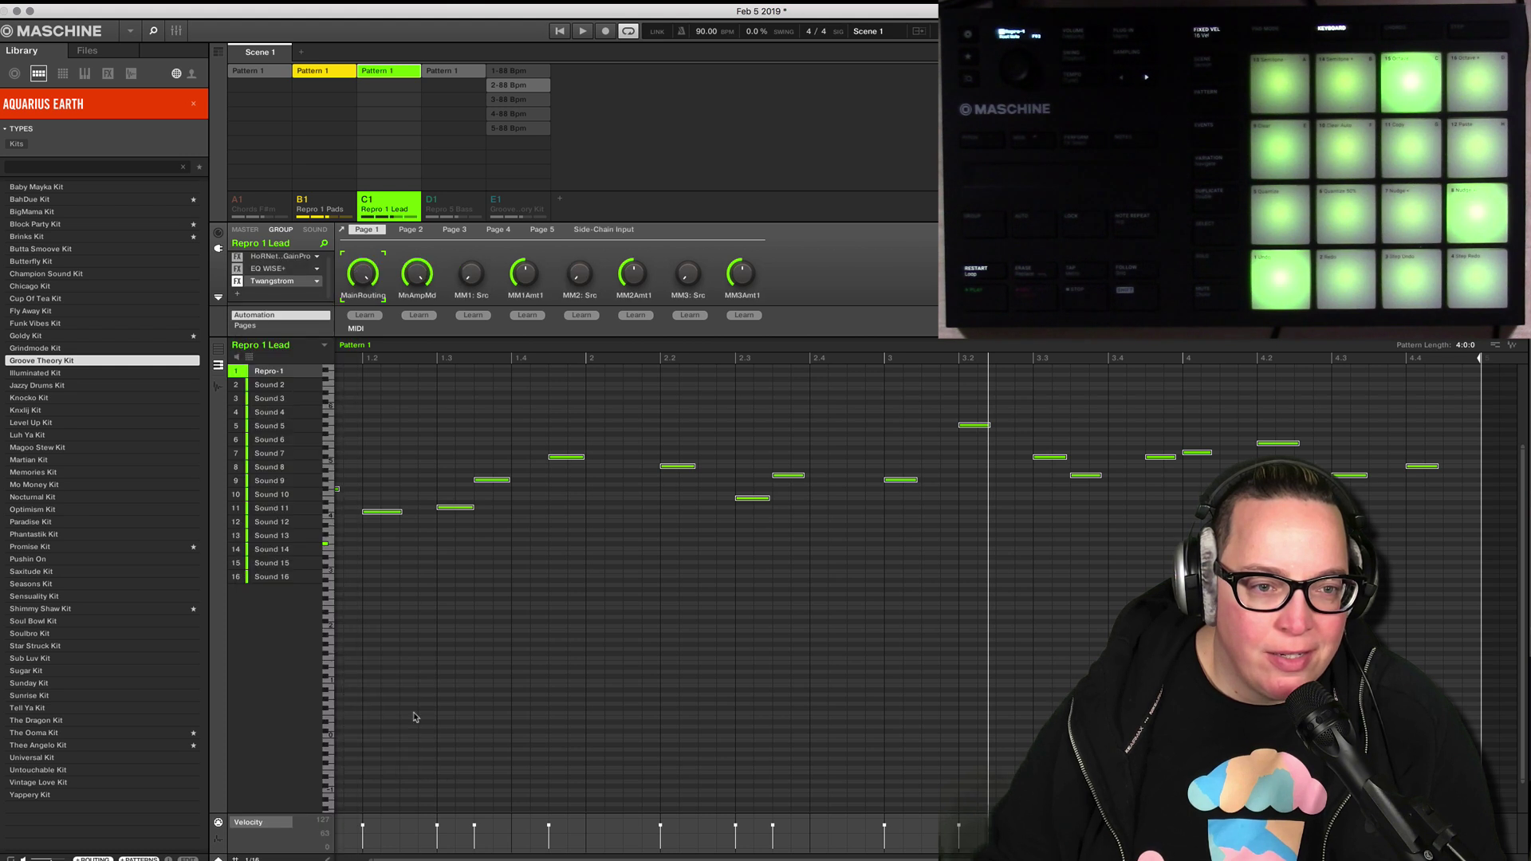
{"action": "left_click", "coordinate": [262, 284]}
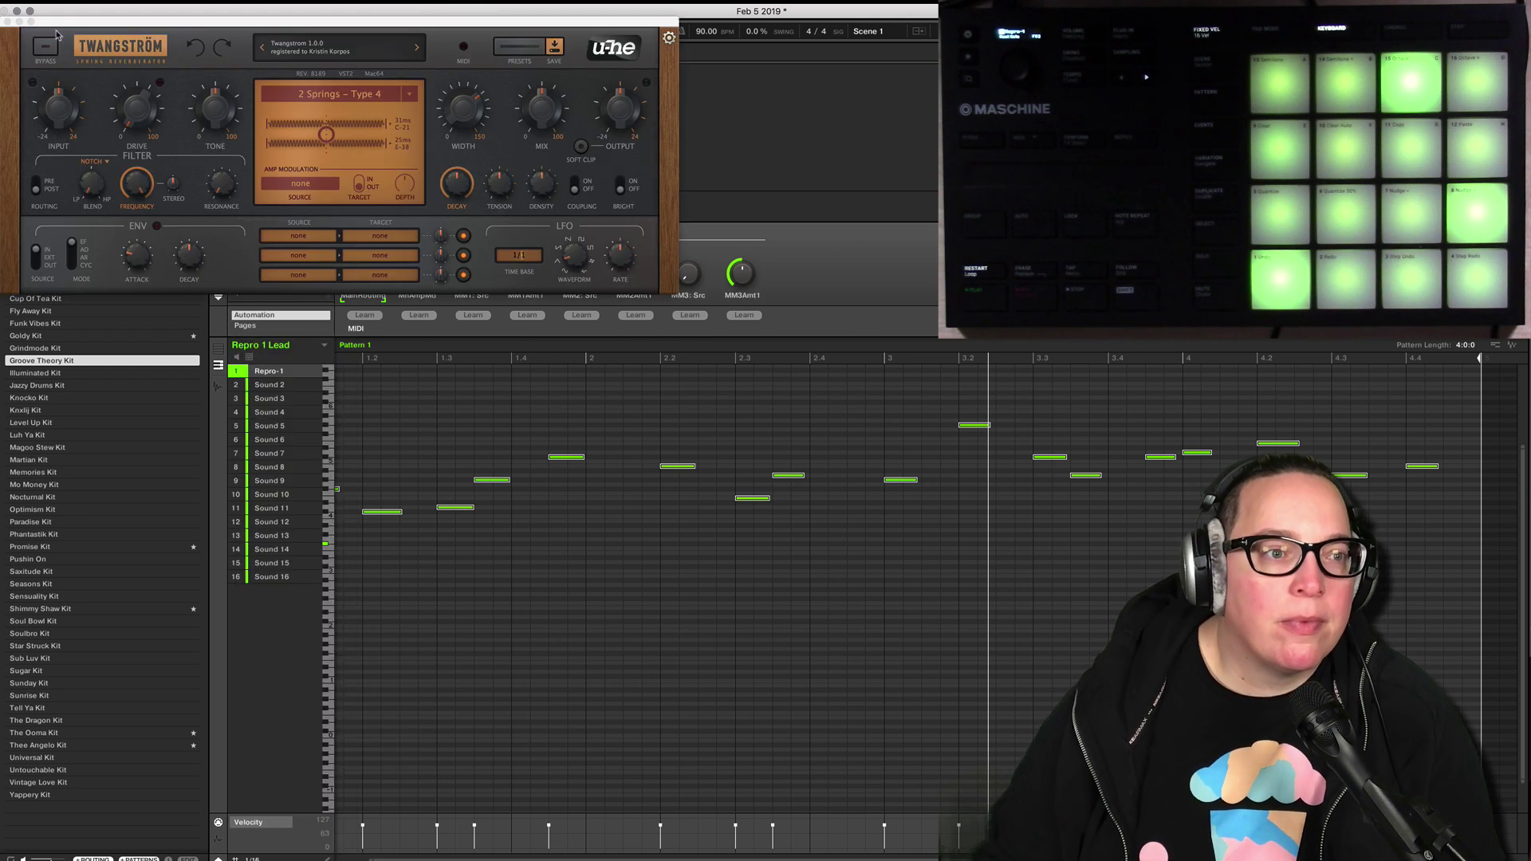
{"action": "left_click", "coordinate": [9, 21]}
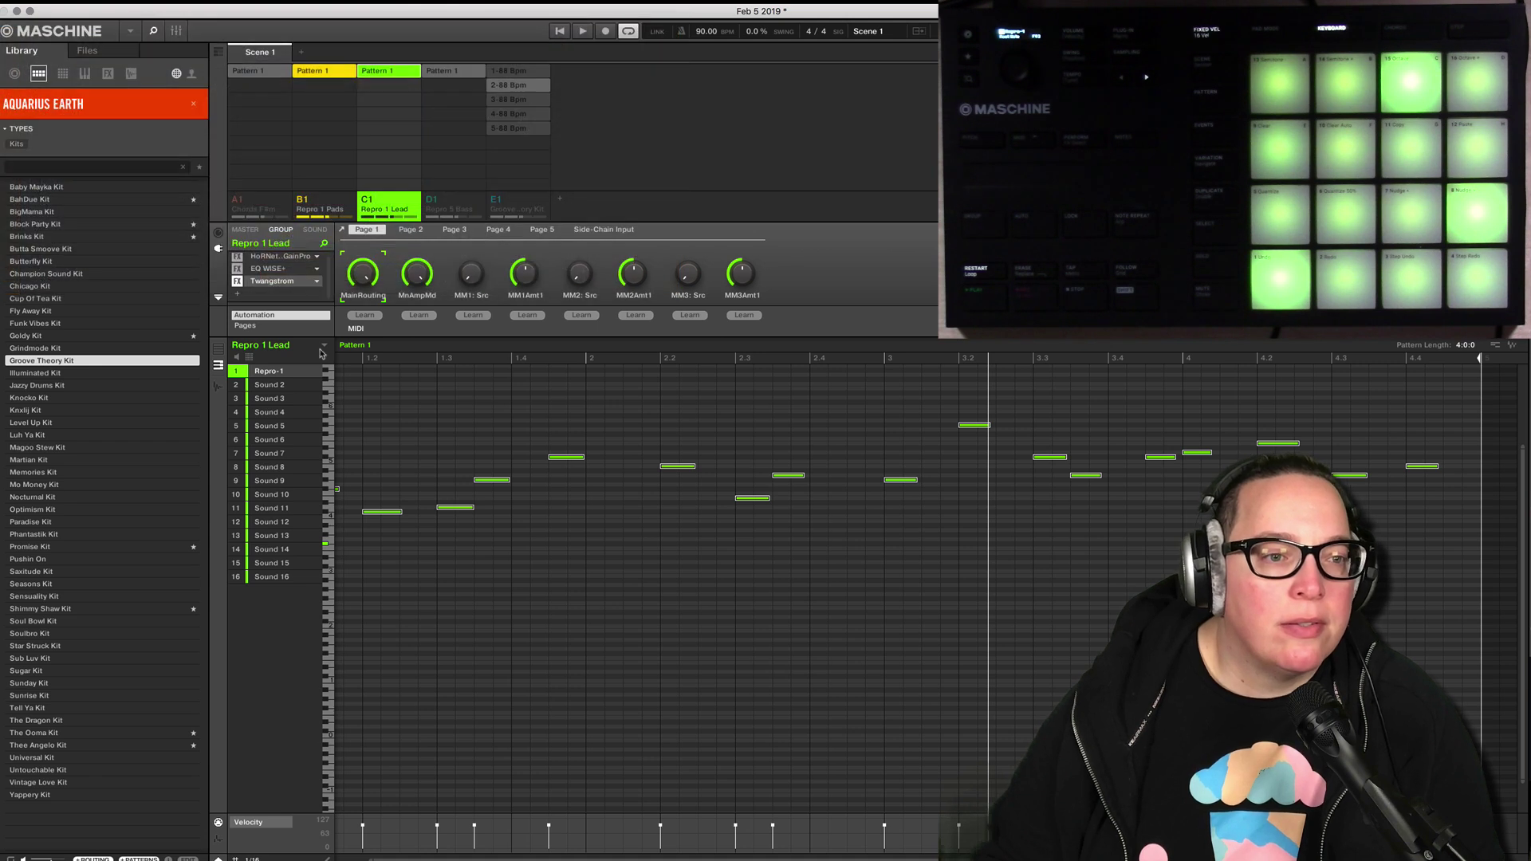
{"action": "left_click_drag", "start_coordinate": [294, 266], "coordinate": [281, 261]}
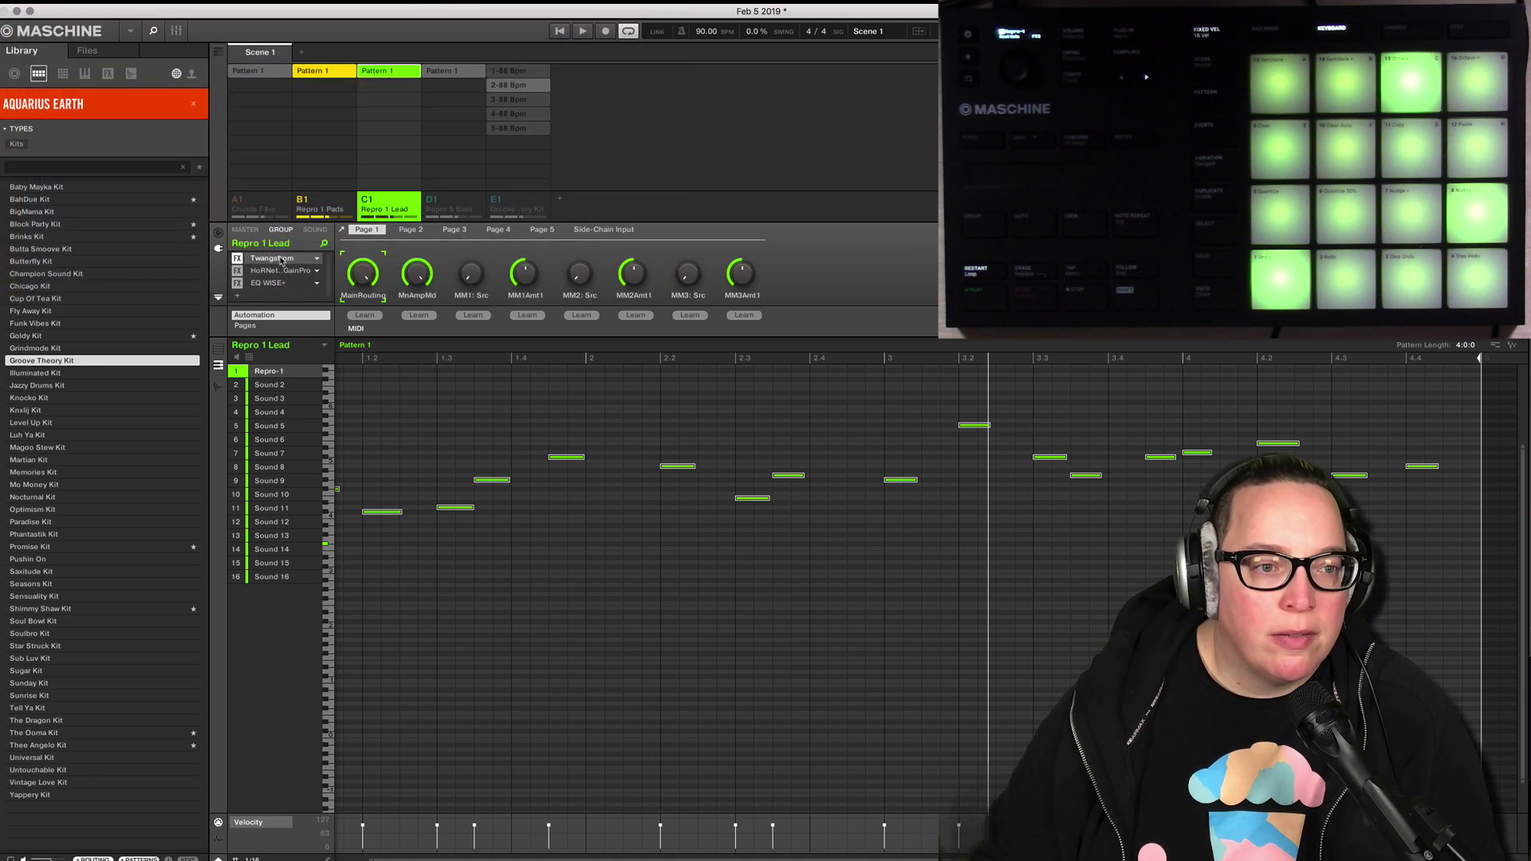
Open Twangstrom's preset browser, list the 04 Filter & Pitch FX presets and load 3EE Stalagmites.
{"action": "double_click", "coordinate": [279, 260]}
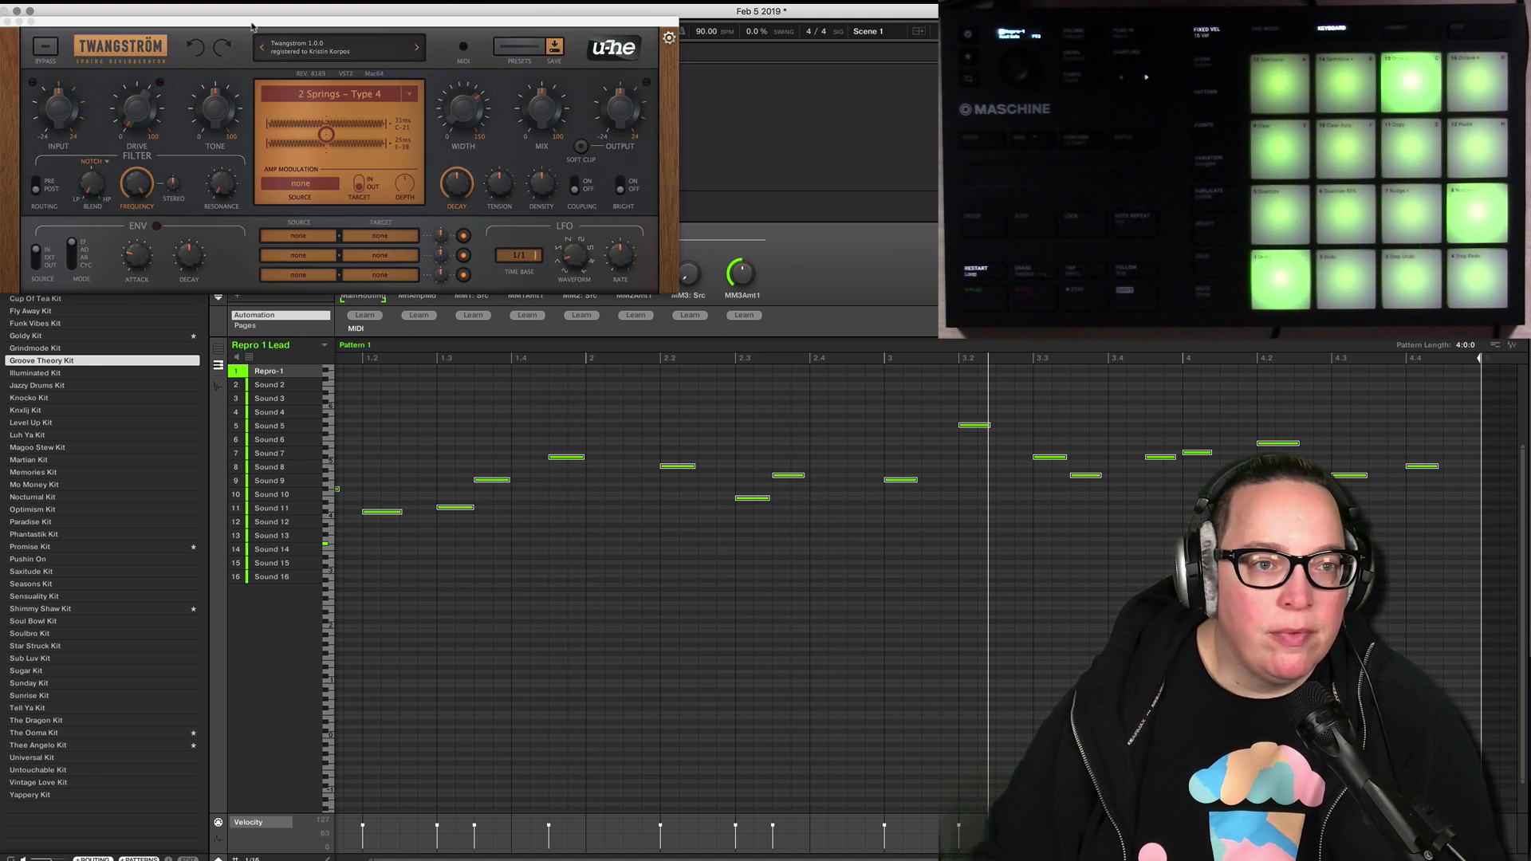
{"action": "left_click_drag", "start_coordinate": [252, 24], "coordinate": [640, 285]}
{"action": "left_click", "coordinate": [922, 318]}
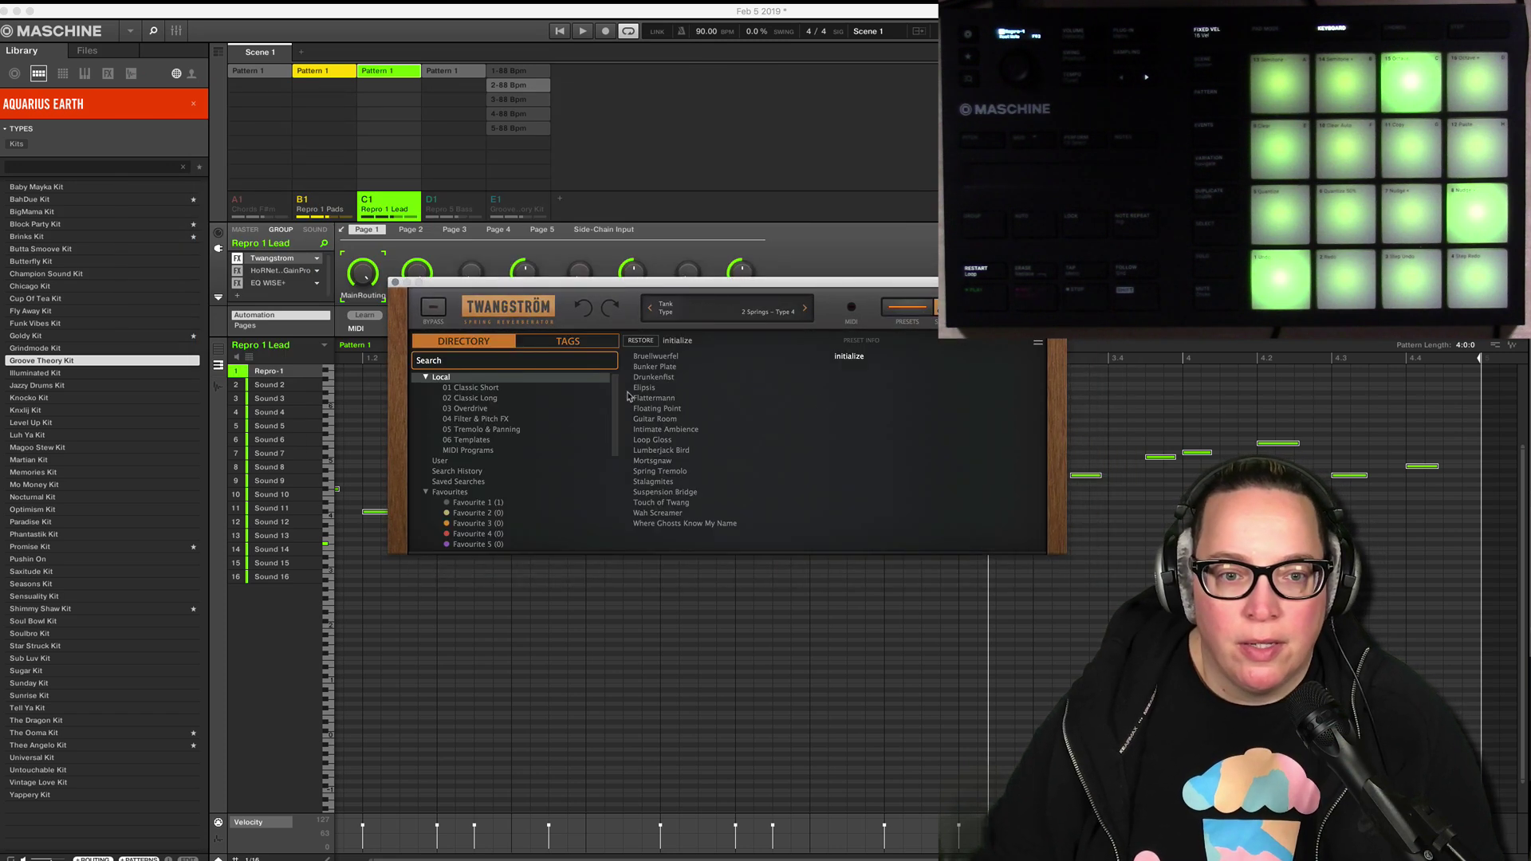
{"action": "left_click", "coordinate": [519, 387]}
{"action": "left_click", "coordinate": [493, 399]}
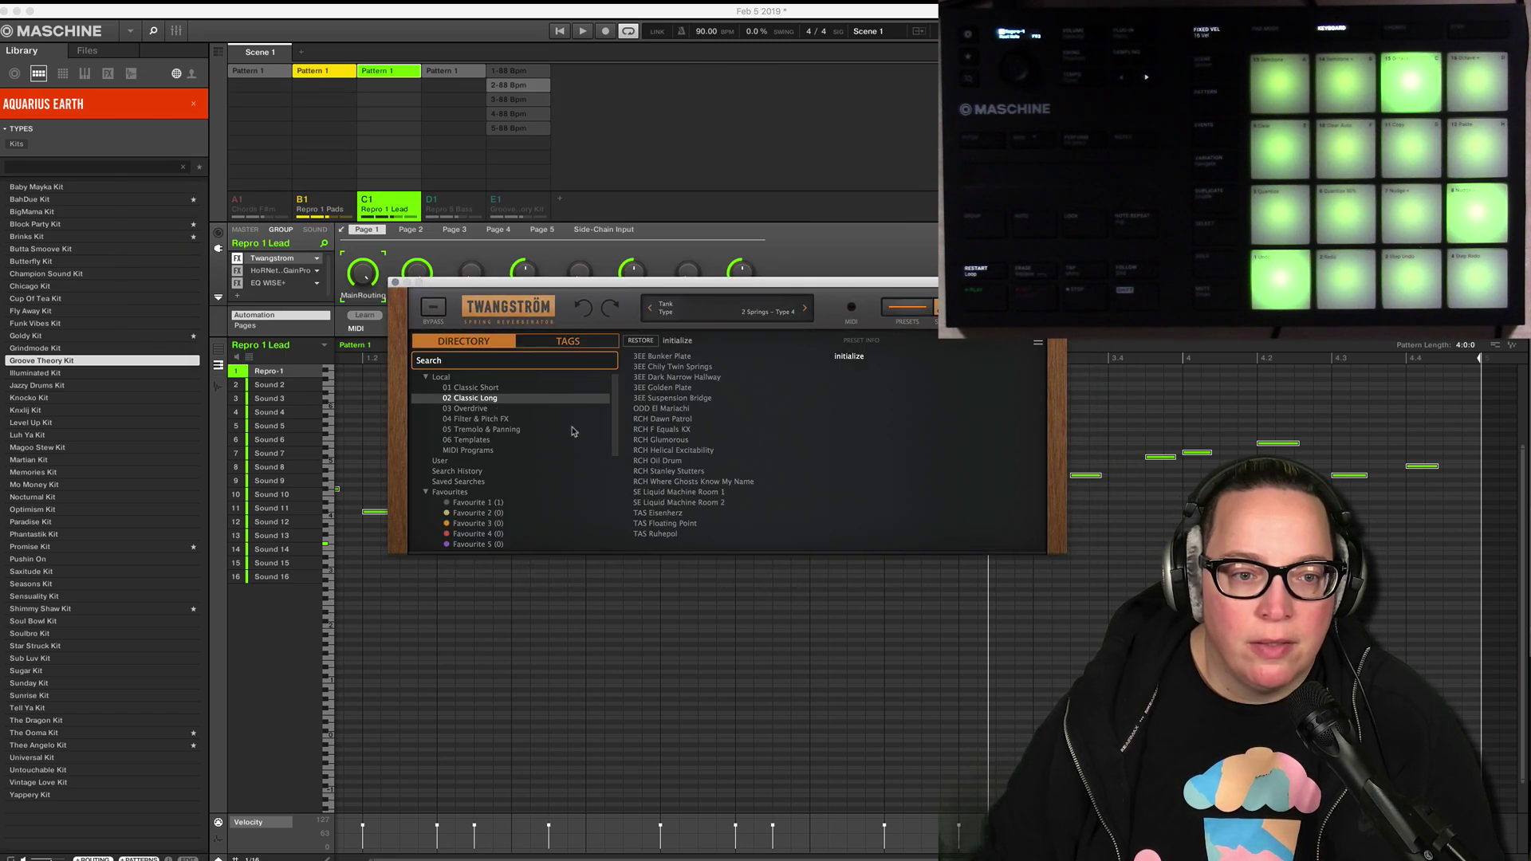
{"action": "left_click", "coordinate": [492, 420]}
{"action": "left_click", "coordinate": [660, 377]}
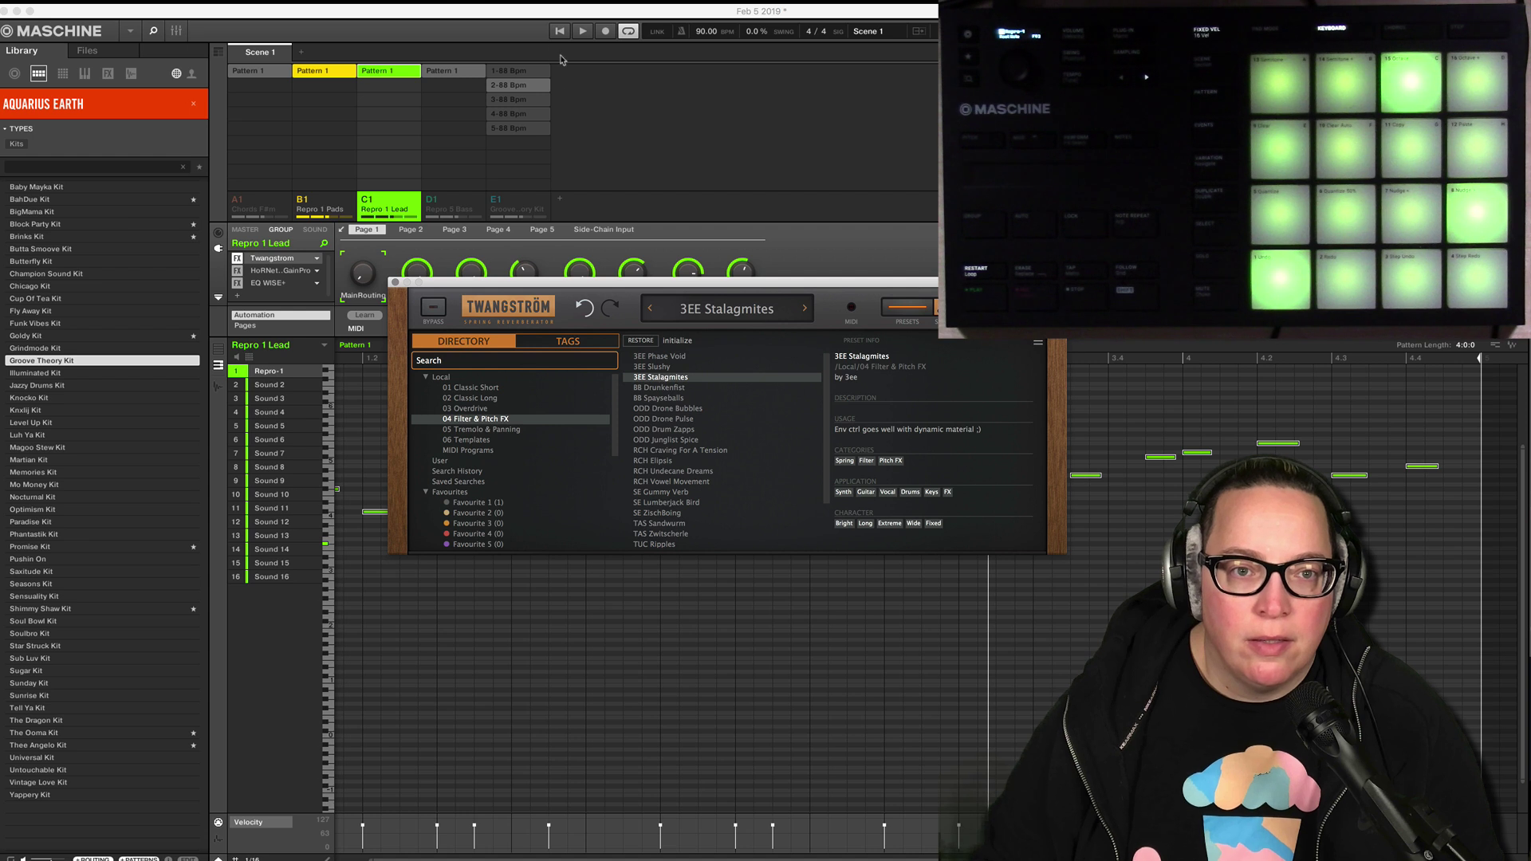
Start playback with only the lead sounding and audition Twangstrom presets including BB Drunkenfist, BB Spayseballs, 3EE Phase Void, 3EE Slushy and RCH Craving For A Tension.
{"action": "left_click", "coordinate": [582, 30]}
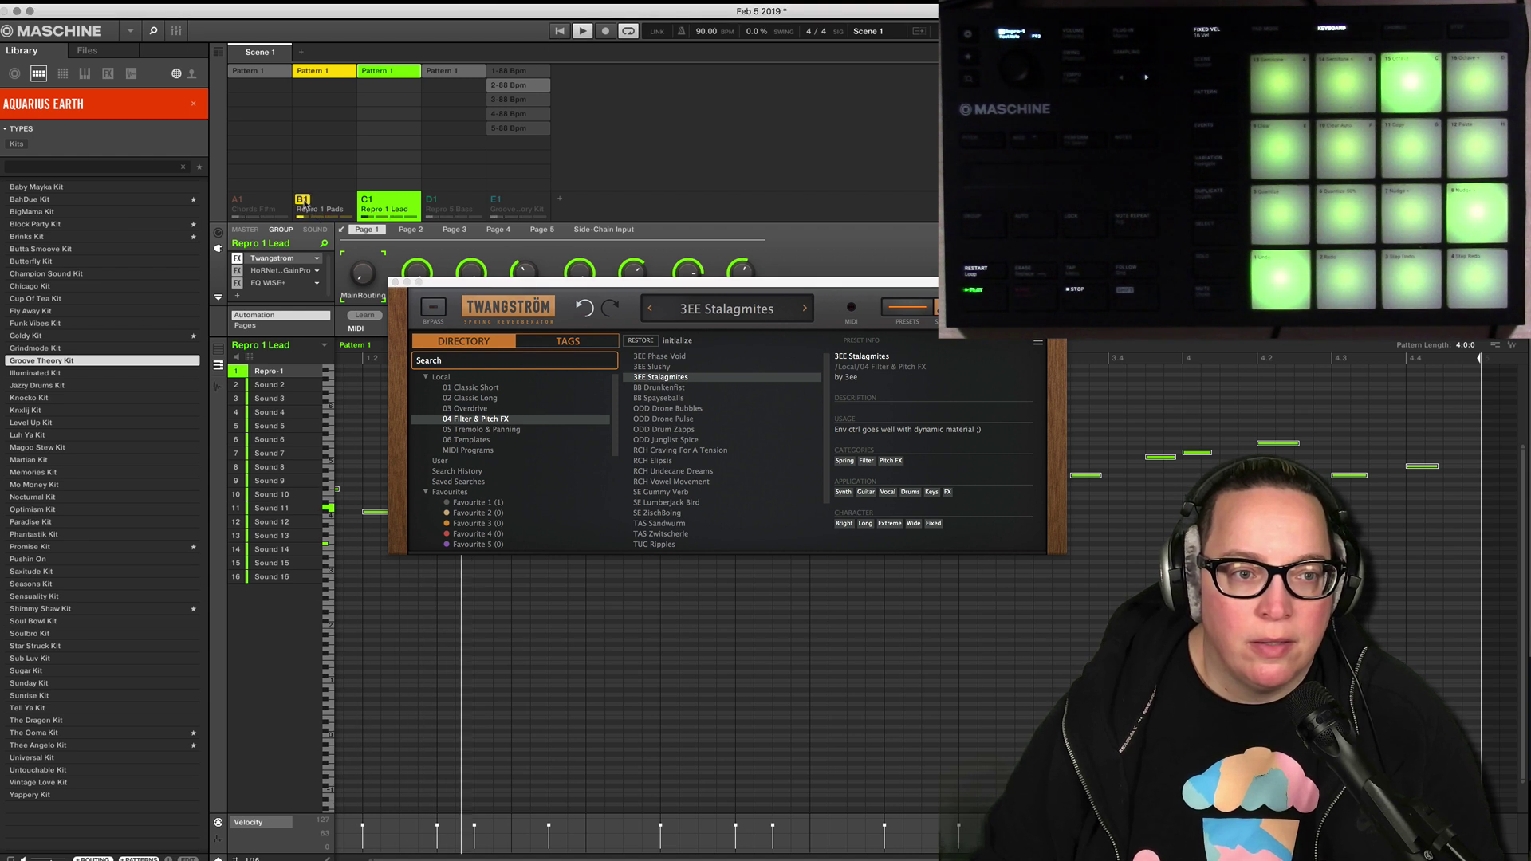
{"action": "left_click", "coordinate": [668, 389]}
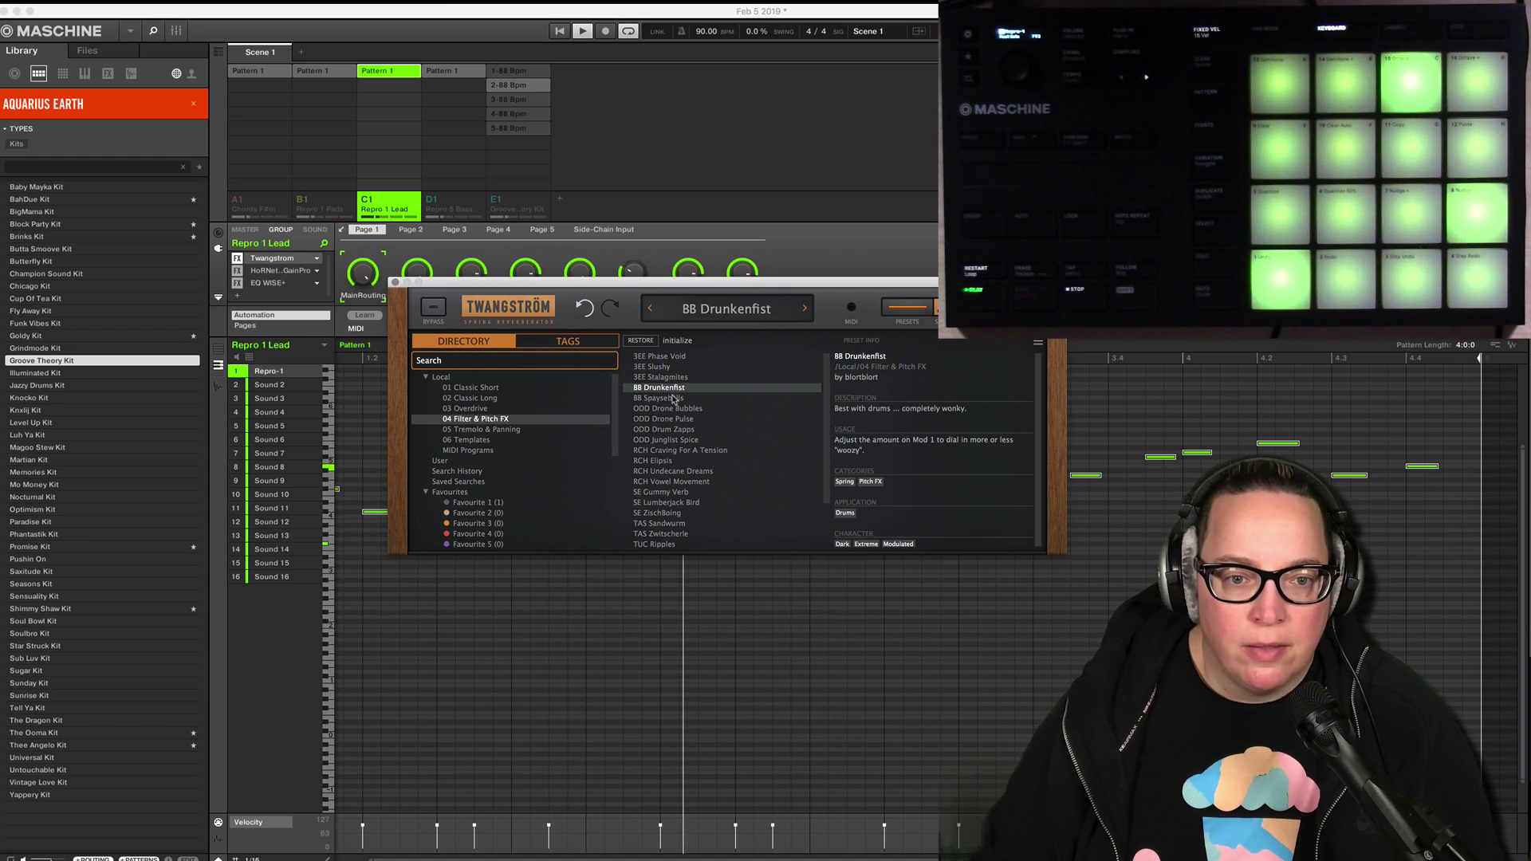
{"action": "left_click", "coordinate": [675, 399]}
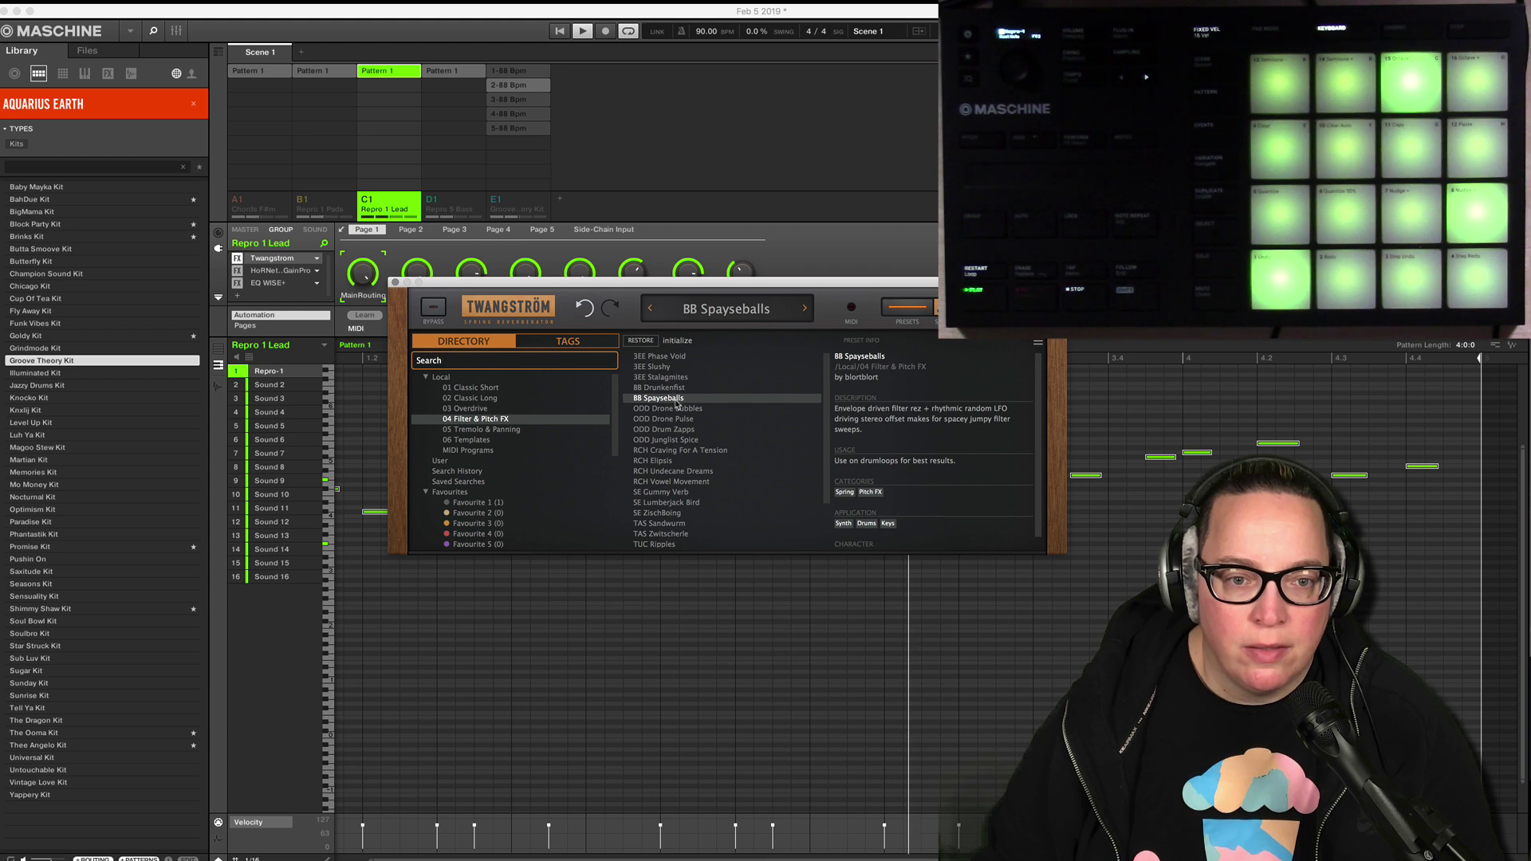
{"action": "left_click", "coordinate": [671, 358]}
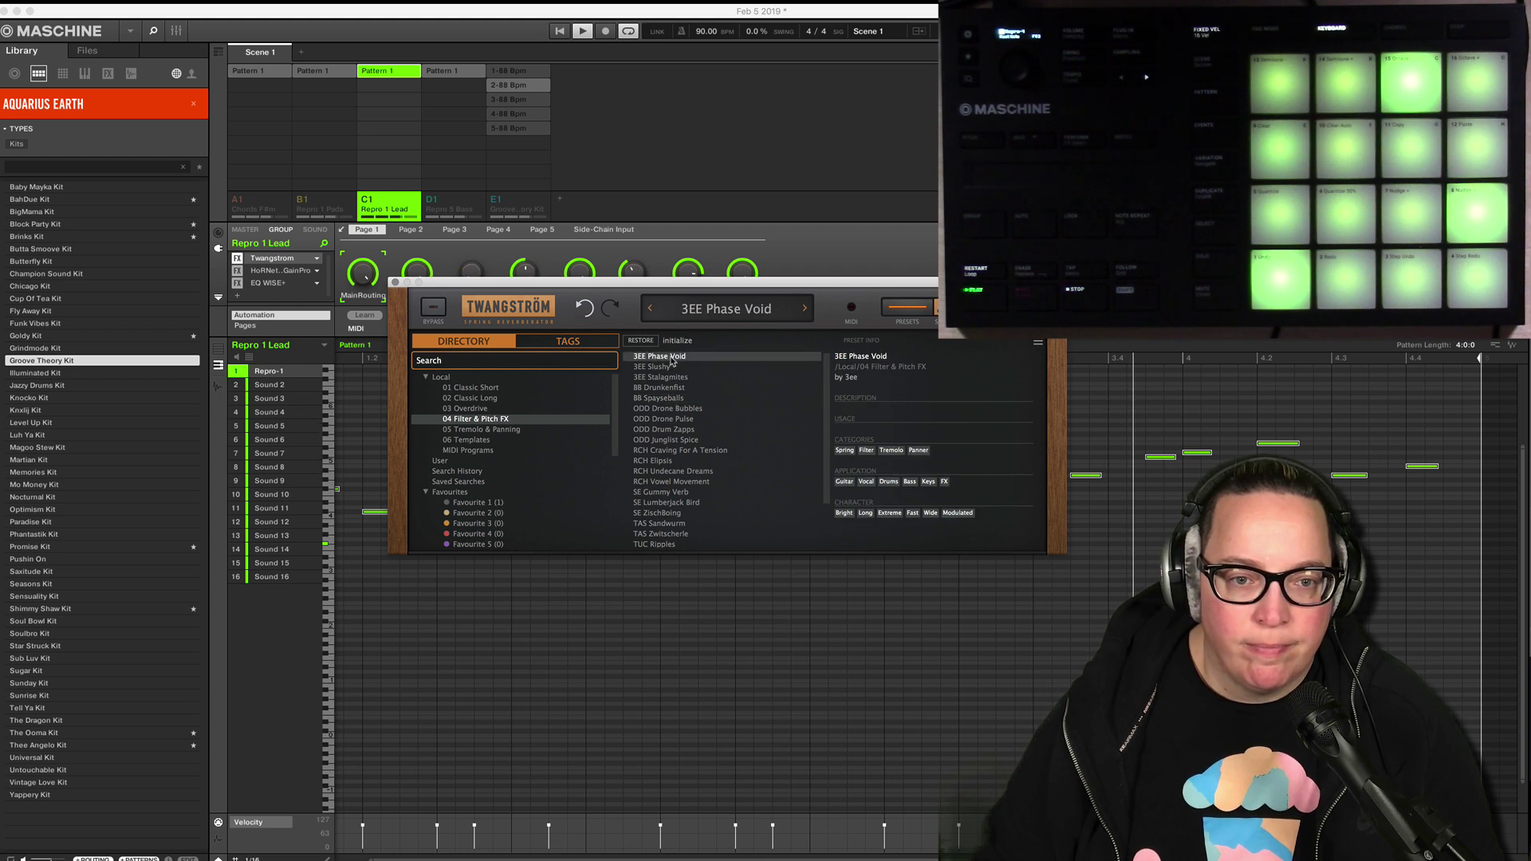
{"action": "left_click", "coordinate": [653, 368]}
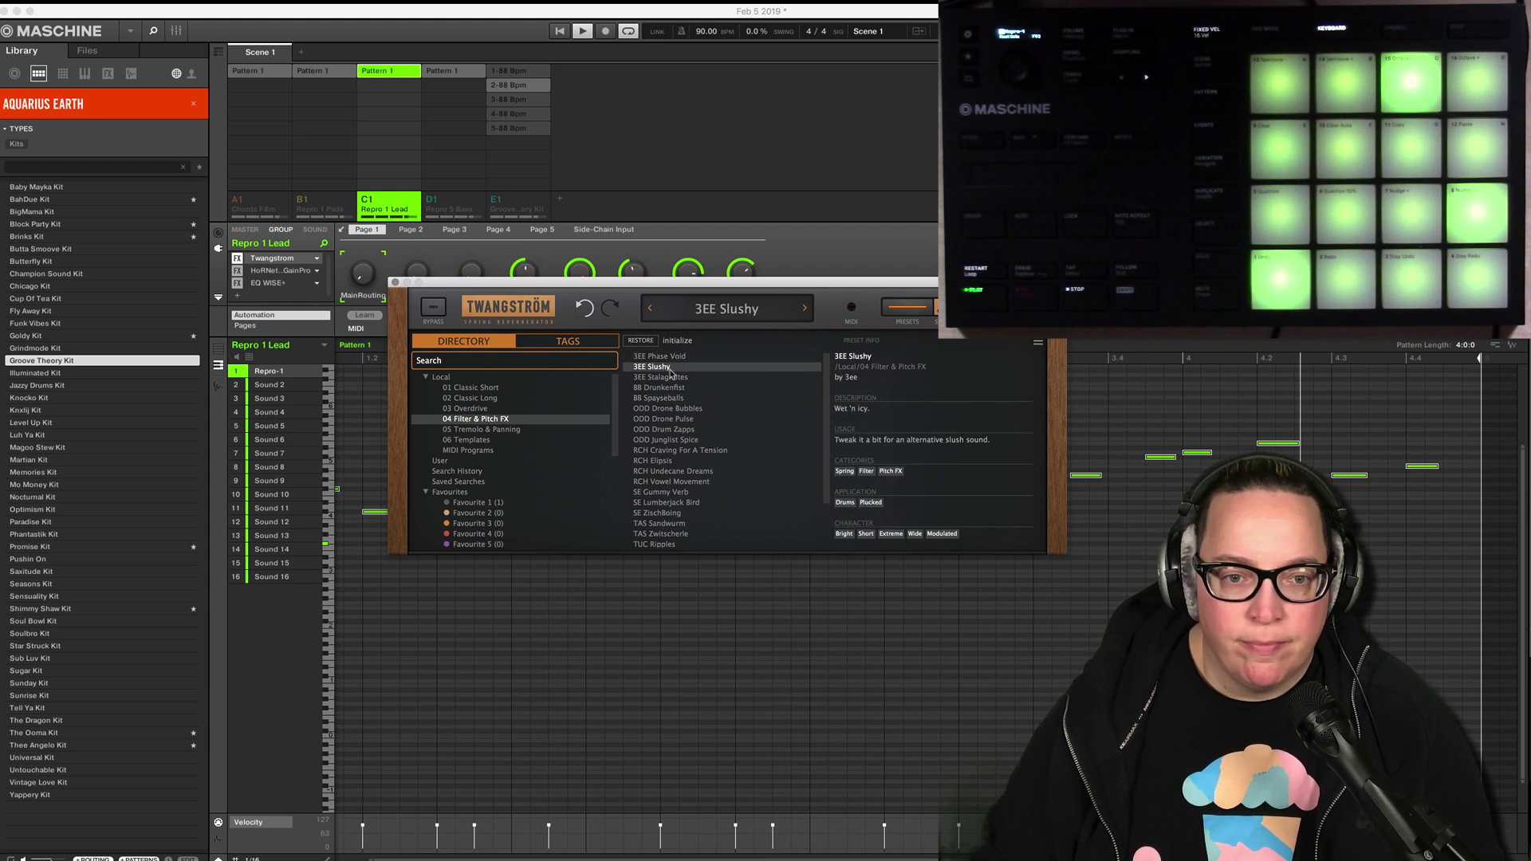
{"action": "left_click", "coordinate": [686, 429]}
{"action": "left_click", "coordinate": [677, 399]}
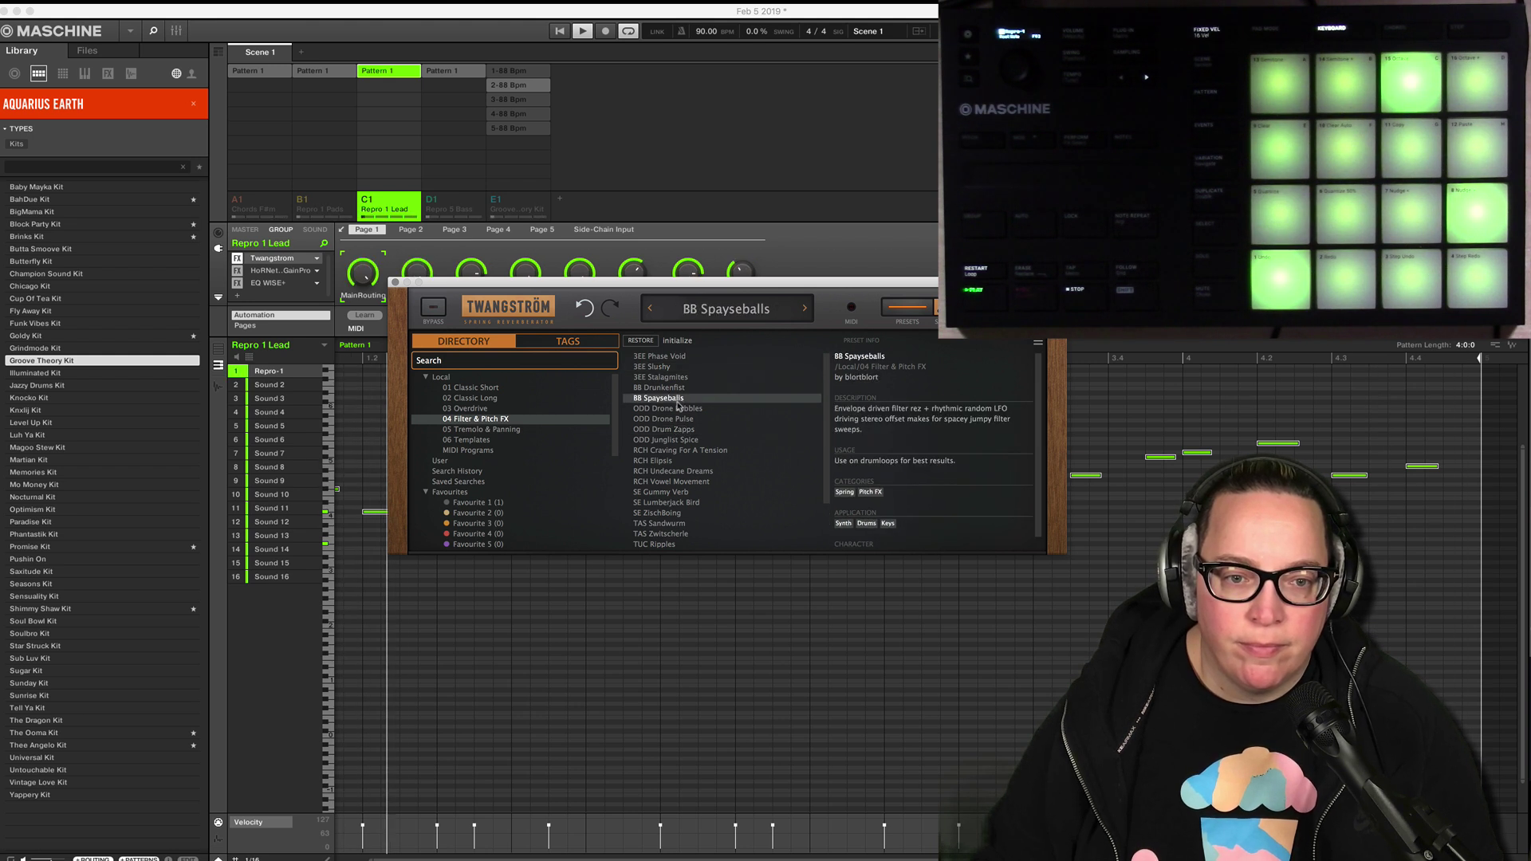
{"action": "left_click", "coordinate": [674, 451]}
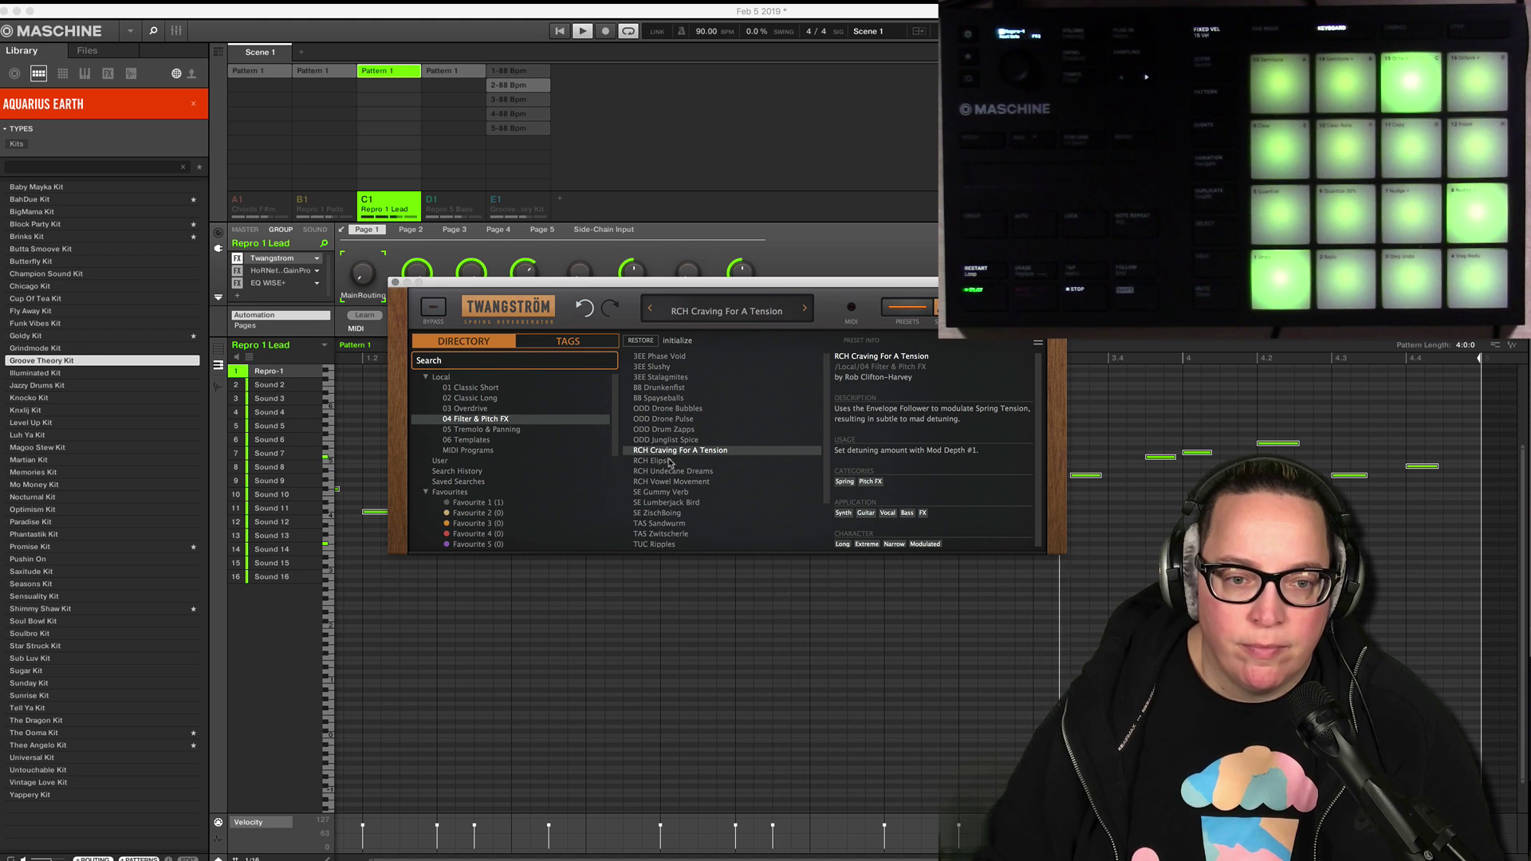
Audition the remaining Filter & Pitch FX presets on the lead, from RCH Elipsis through TUC Ripples.
{"action": "left_click", "coordinate": [668, 463]}
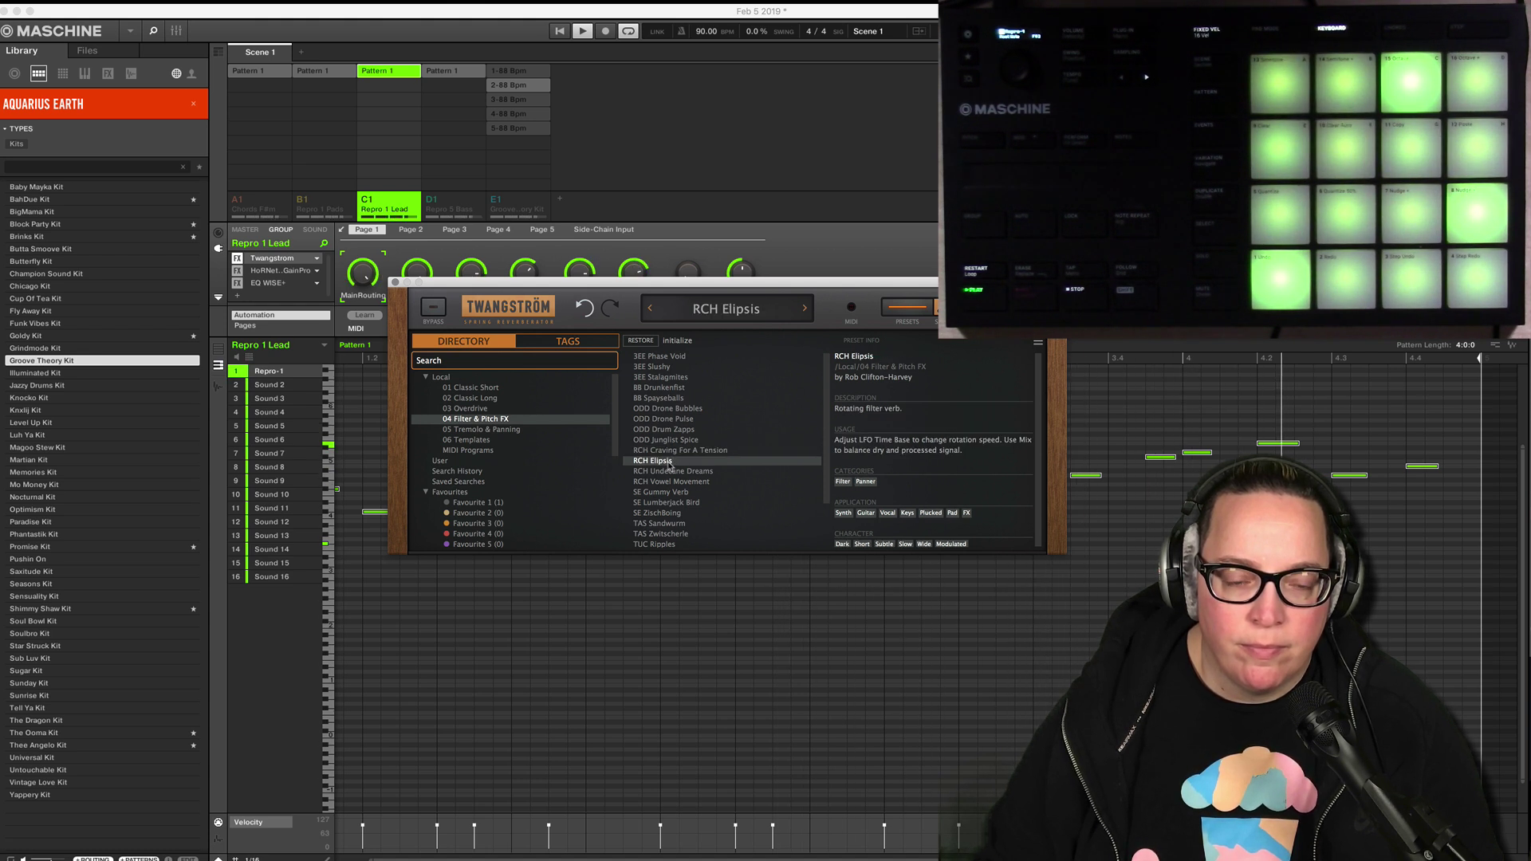
{"action": "left_click", "coordinate": [673, 471]}
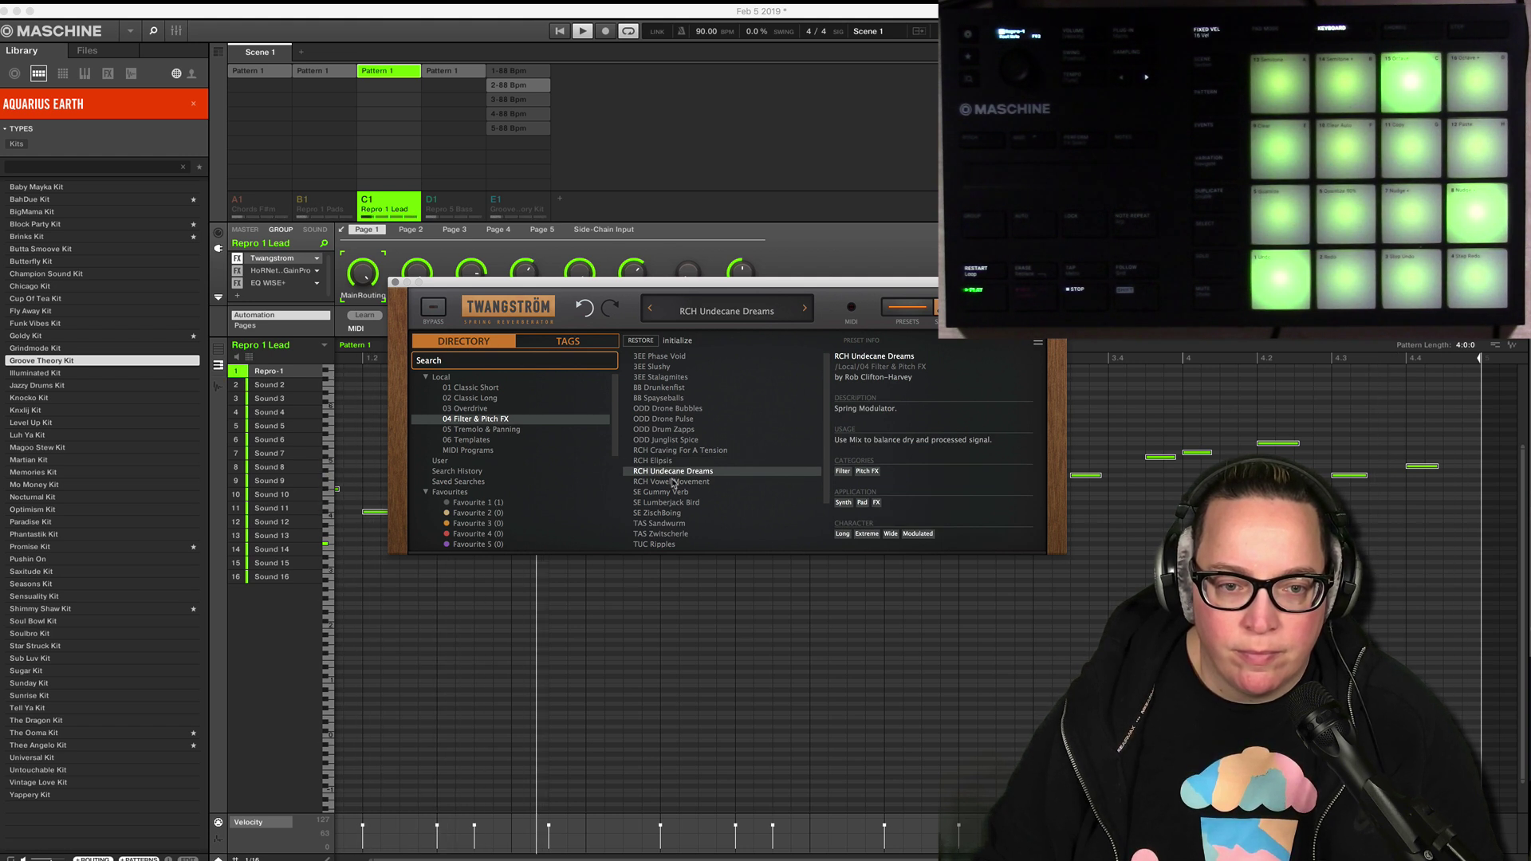
{"action": "left_click", "coordinate": [674, 481]}
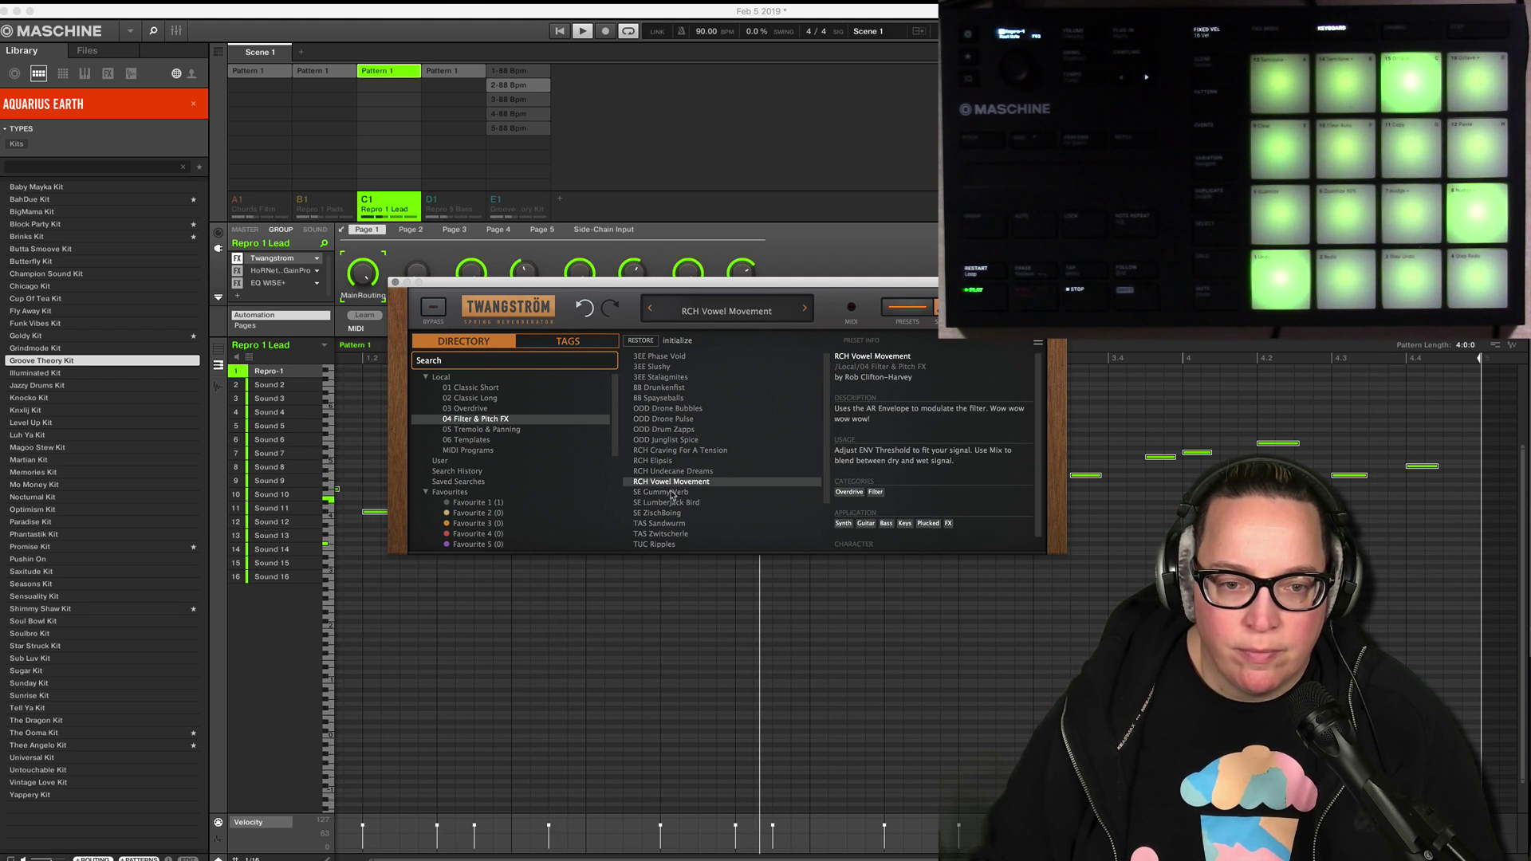
{"action": "left_click", "coordinate": [671, 493]}
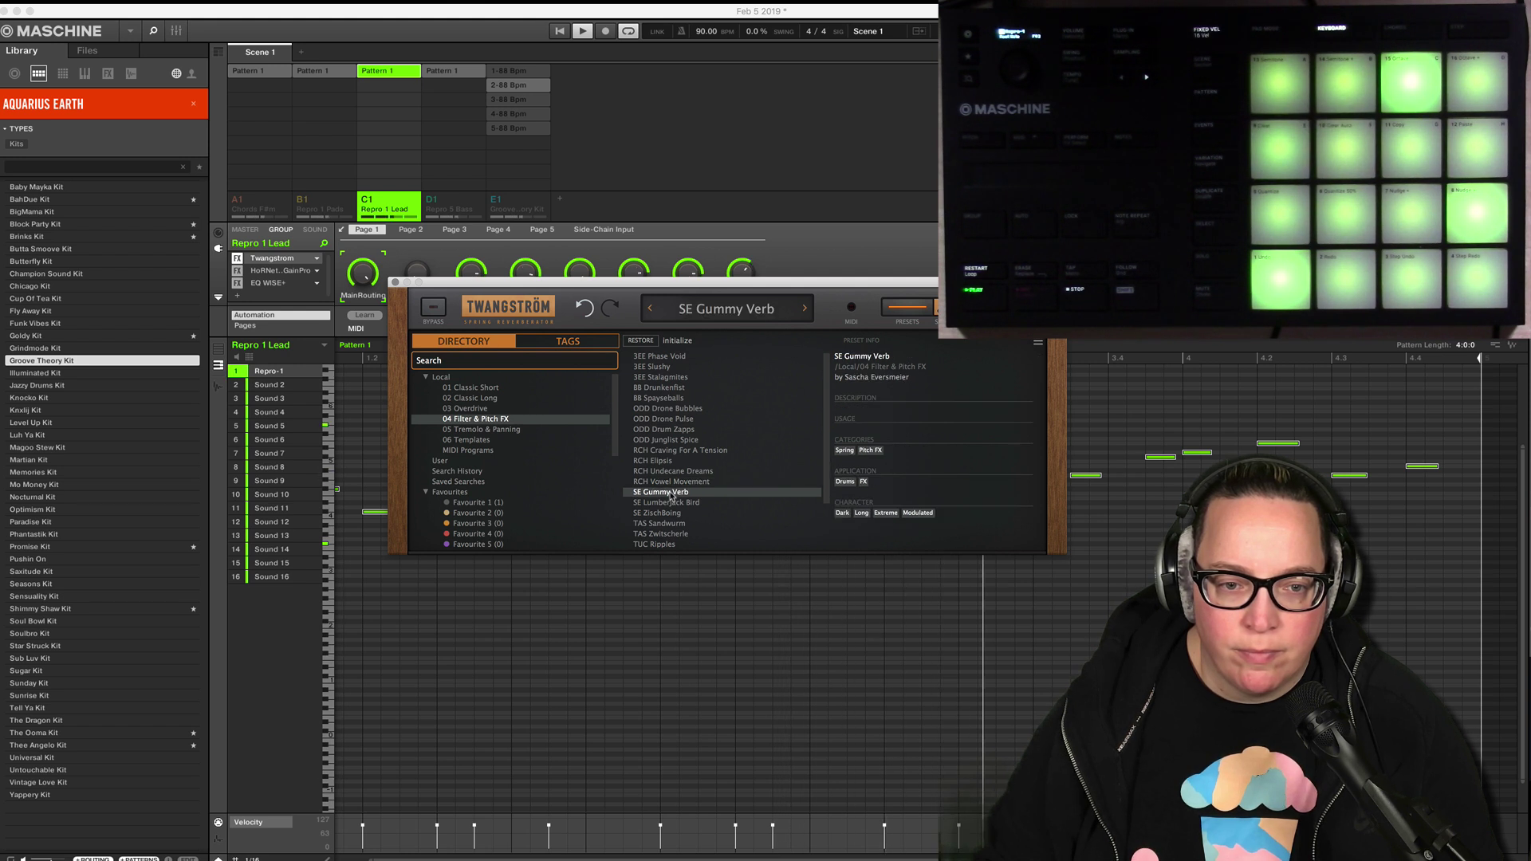
{"action": "left_click", "coordinate": [671, 503]}
{"action": "left_click", "coordinate": [672, 514]}
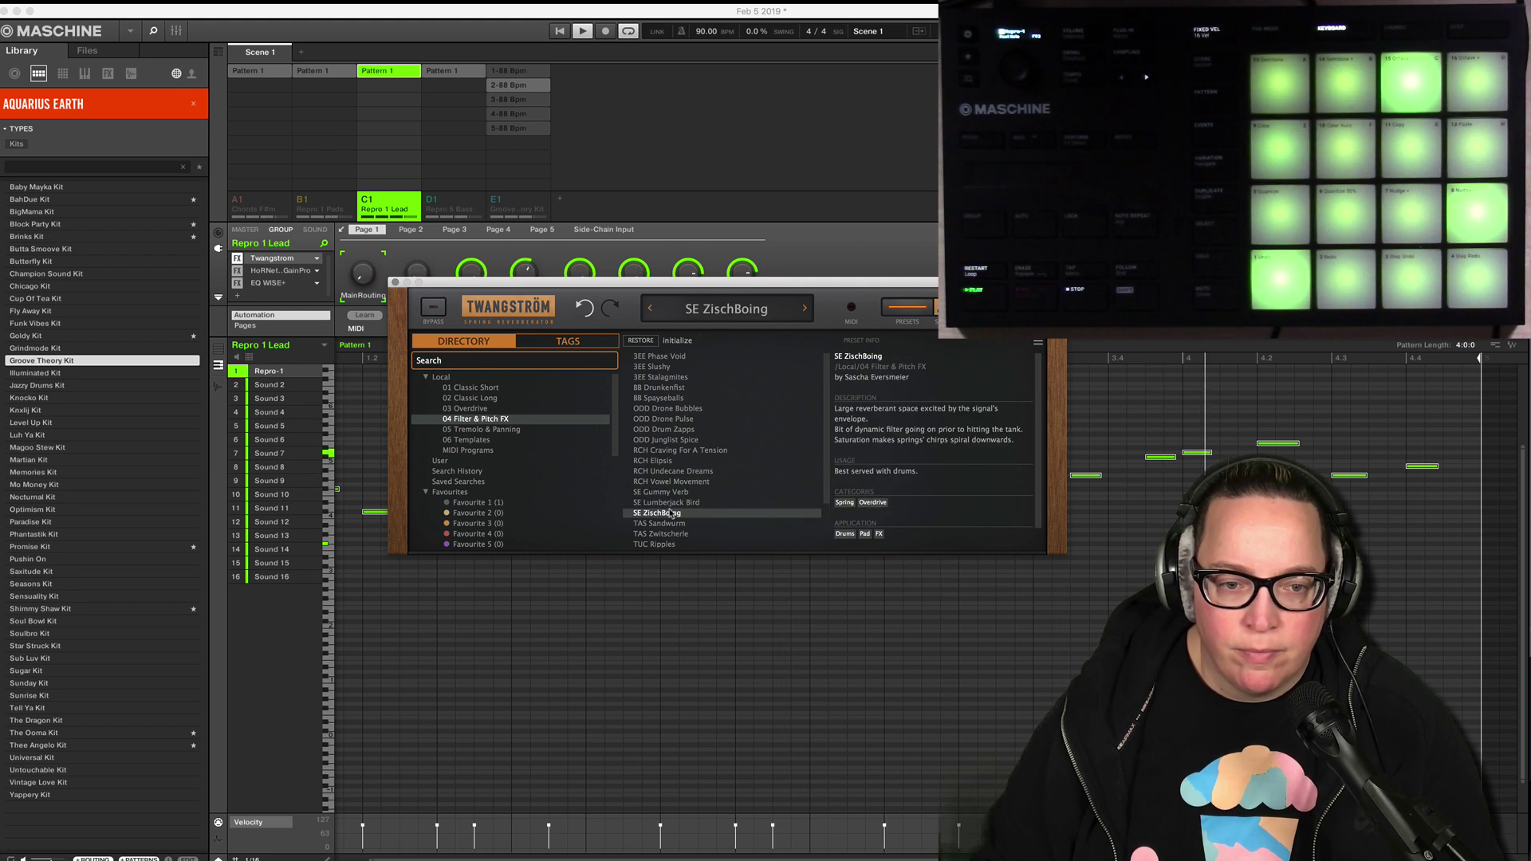
{"action": "left_click", "coordinate": [672, 523]}
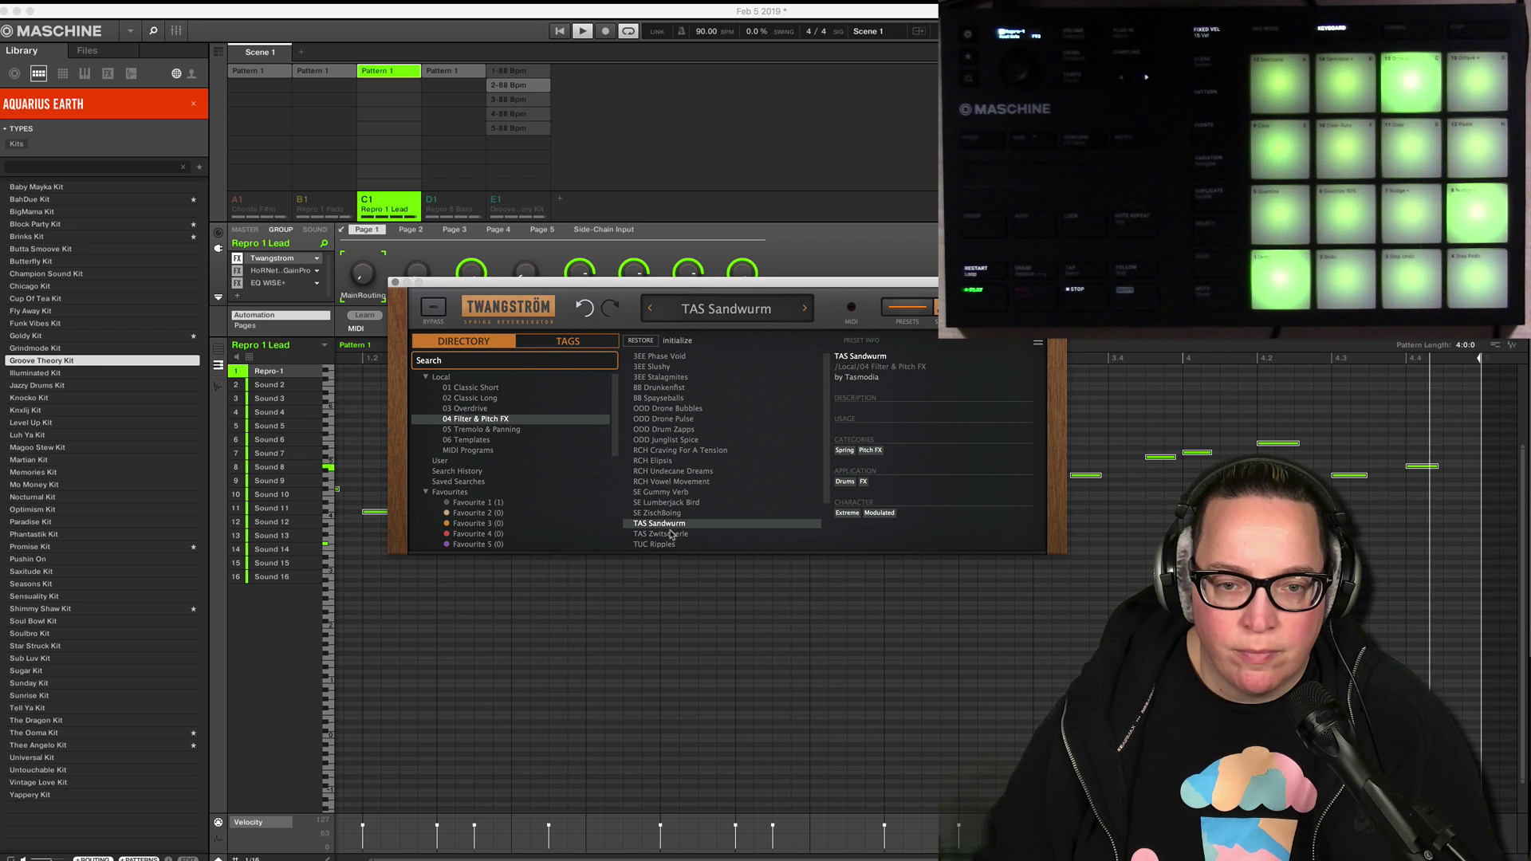
{"action": "scroll", "coordinate": [671, 534], "scroll_direction": "down", "scroll_amount": 2}
{"action": "left_click", "coordinate": [669, 516]}
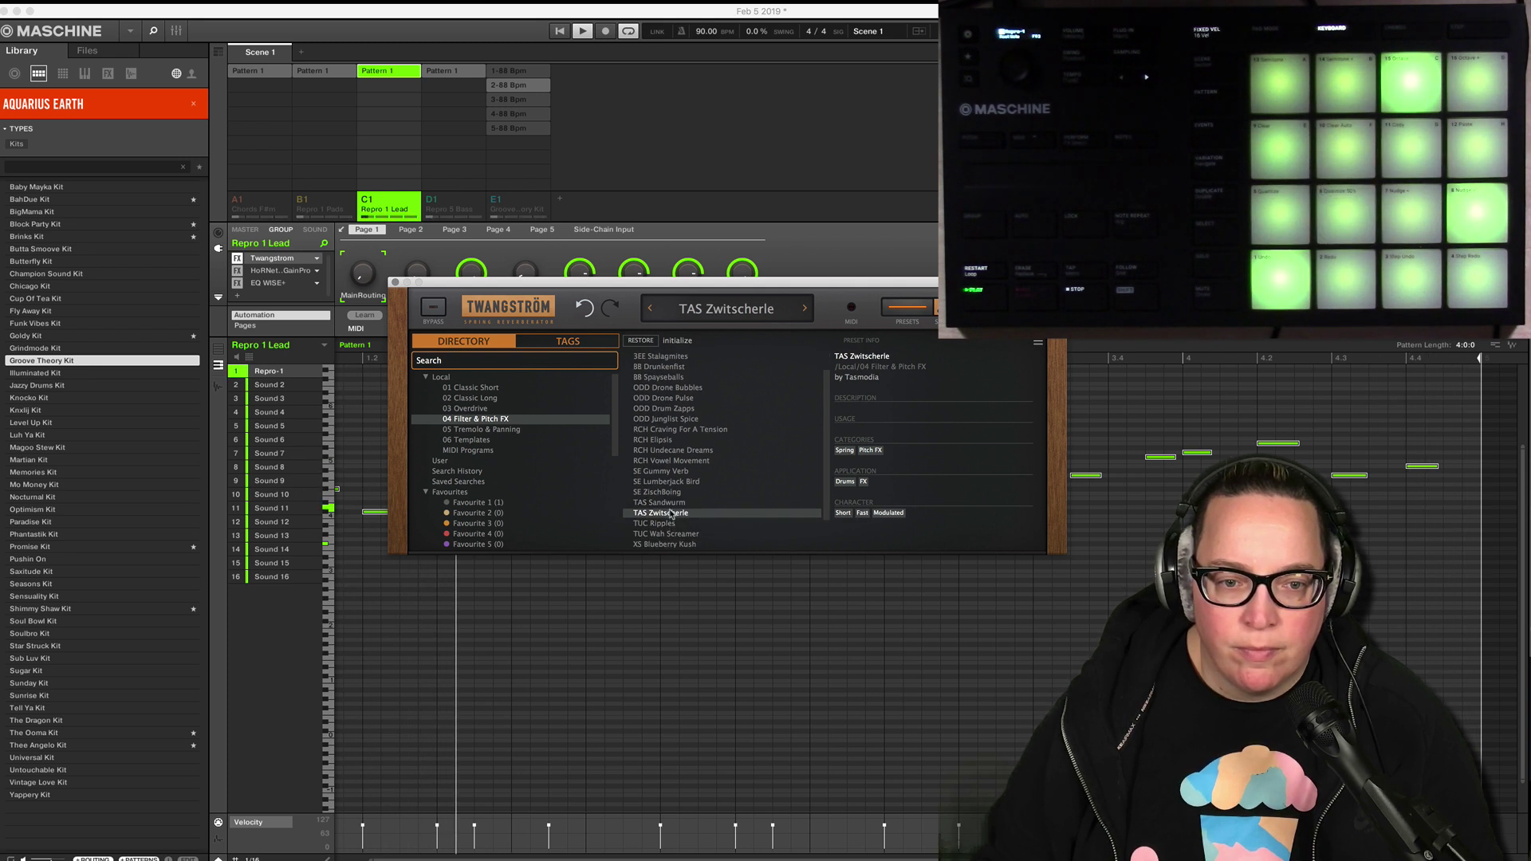
{"action": "scroll", "coordinate": [668, 524], "scroll_direction": "down", "scroll_amount": 2}
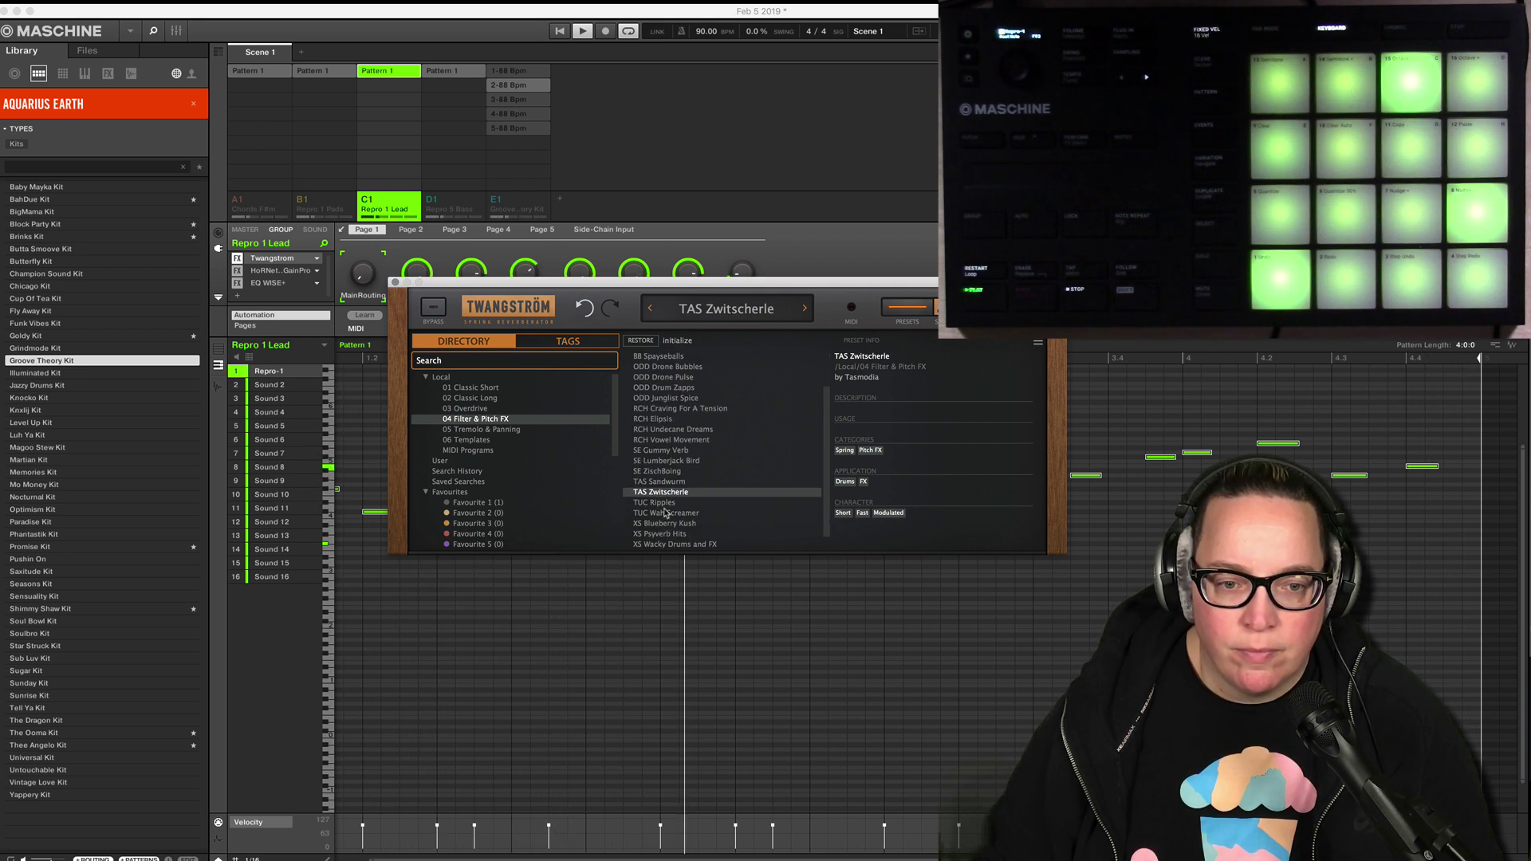
{"action": "left_click", "coordinate": [666, 505]}
{"action": "scroll", "coordinate": [667, 510], "scroll_direction": "down", "scroll_amount": 1}
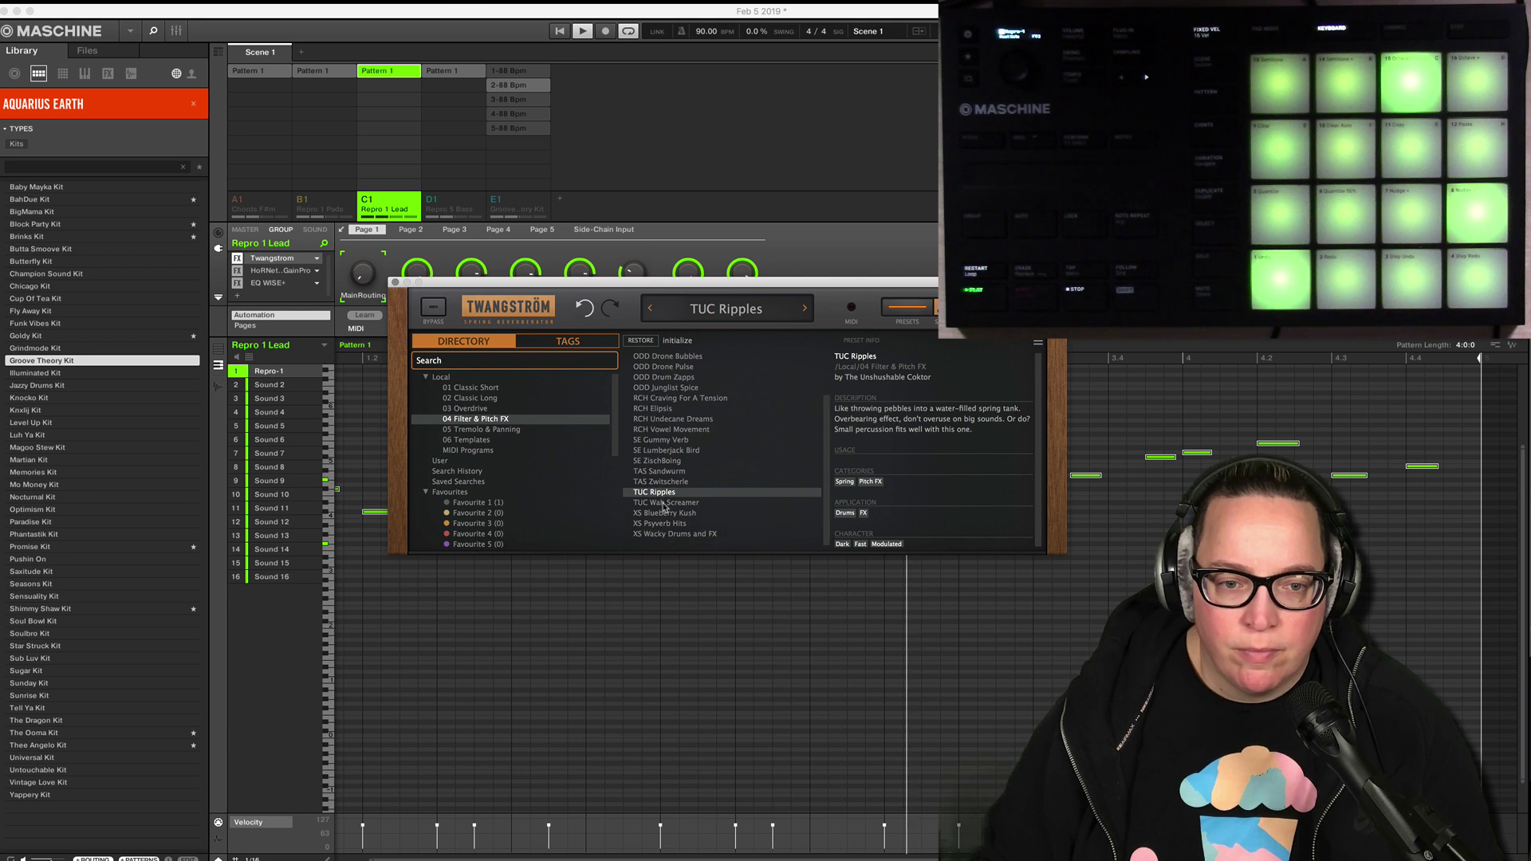
Load the RCH Craving For A Tension preset, close Twangstrom and bring the pads group back in alongside the lead.
{"action": "left_click", "coordinate": [660, 399]}
{"action": "scroll", "coordinate": [661, 401], "scroll_direction": "up", "scroll_amount": 5}
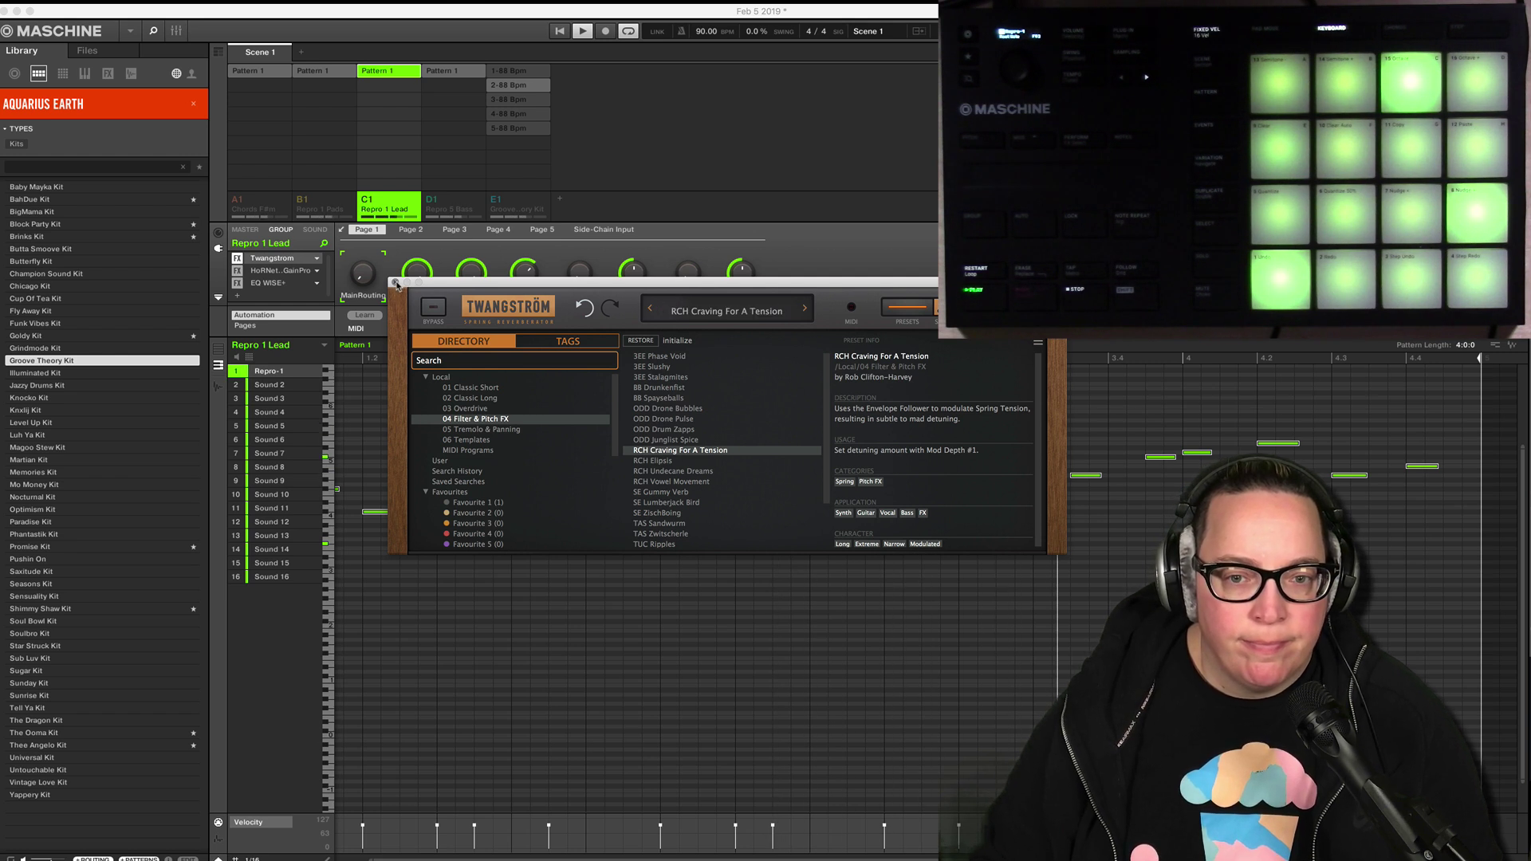
{"action": "left_click", "coordinate": [396, 285]}
{"action": "left_click", "coordinate": [304, 201]}
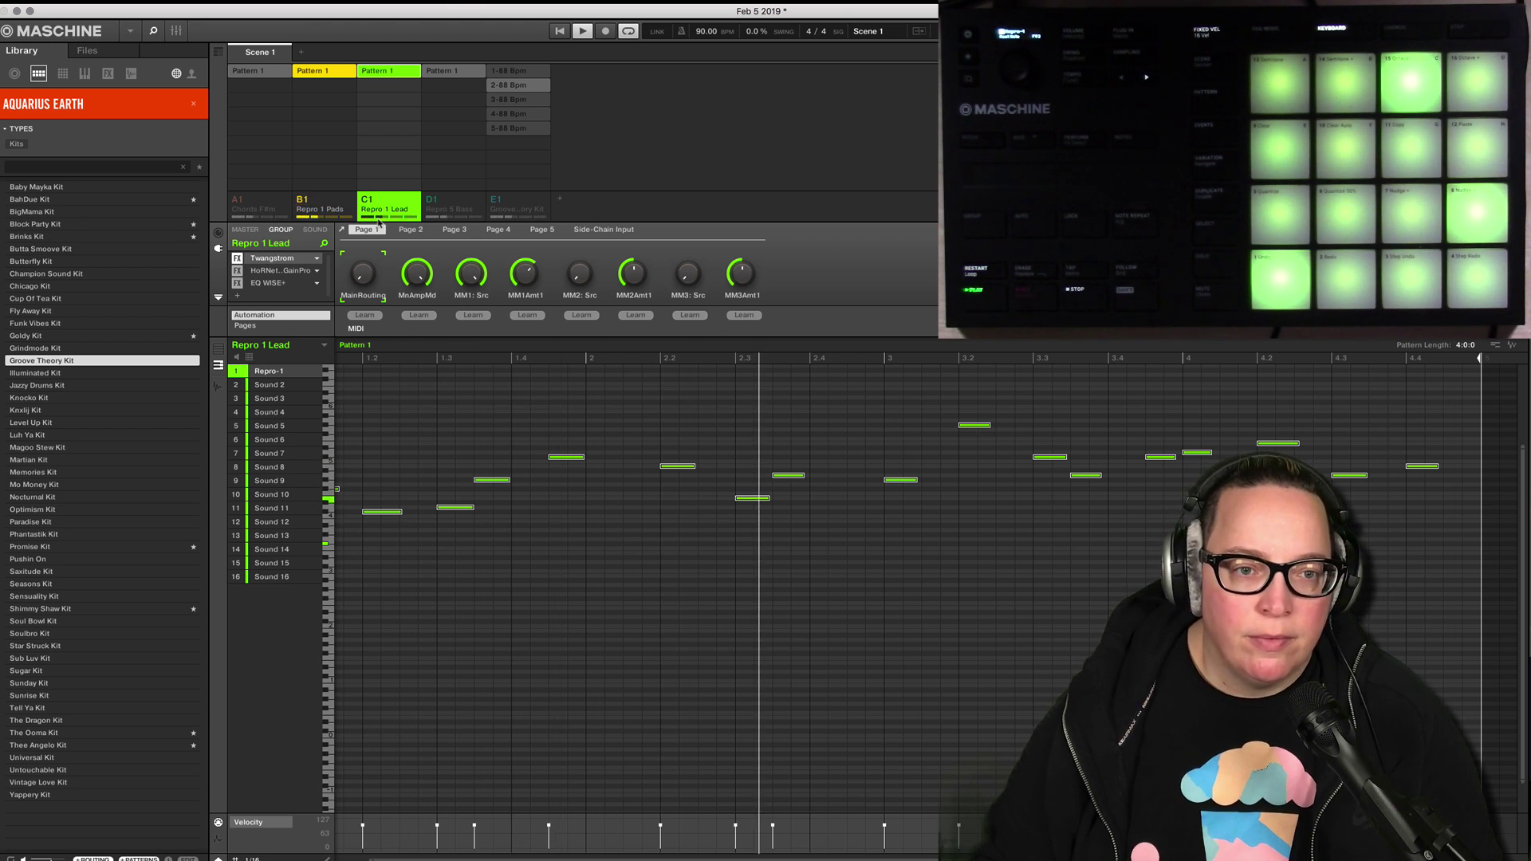
Bring in the Repro 5 Bass group and add Presswerk (VST) ahead of its HoRNet AutoGain Pro effect.
{"action": "left_click", "coordinate": [431, 202]}
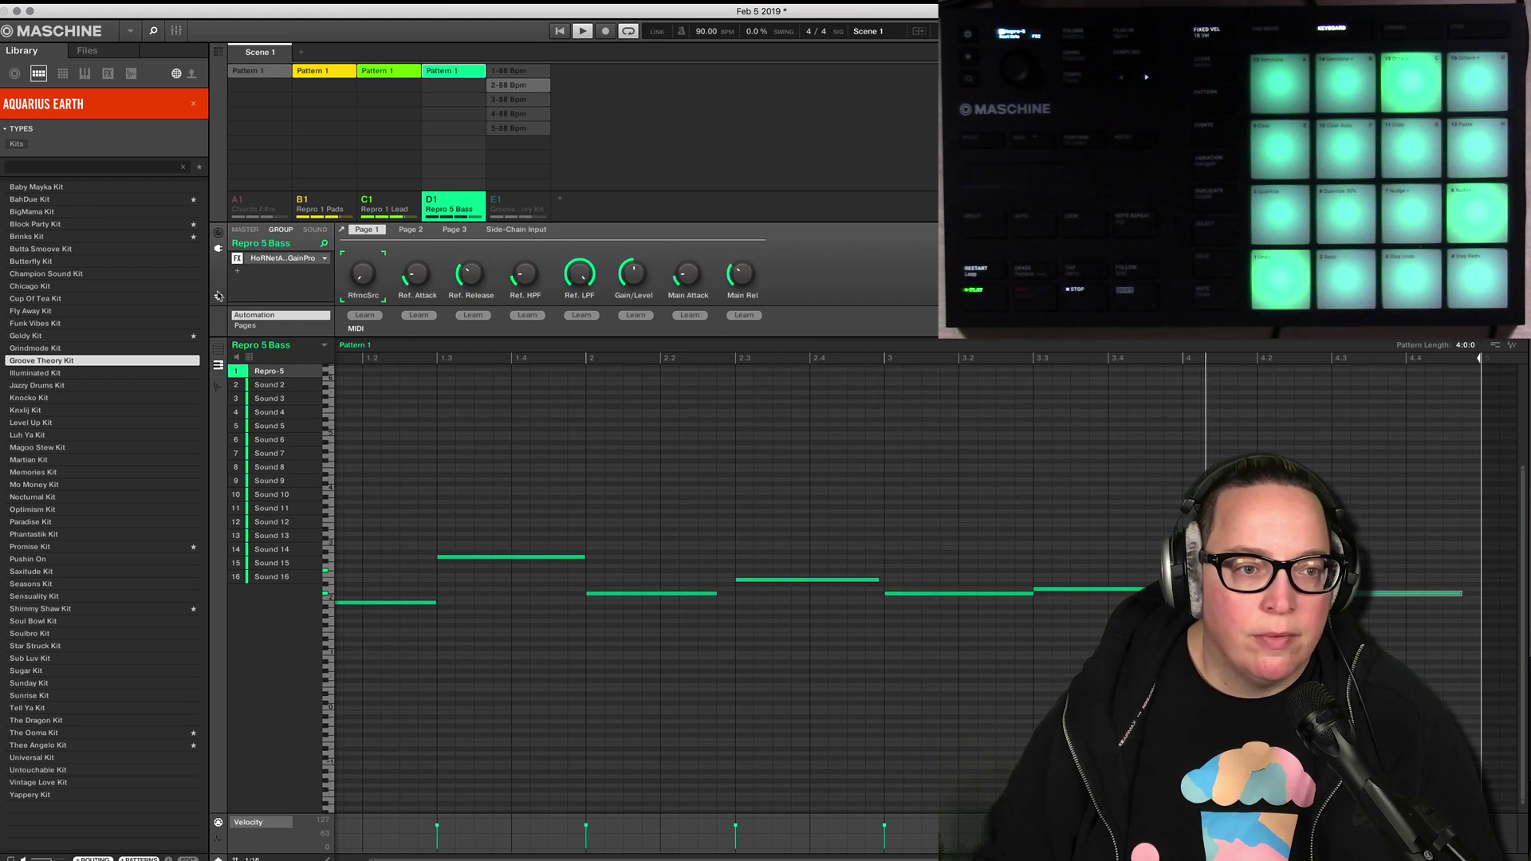
{"action": "left_click", "coordinate": [244, 266]}
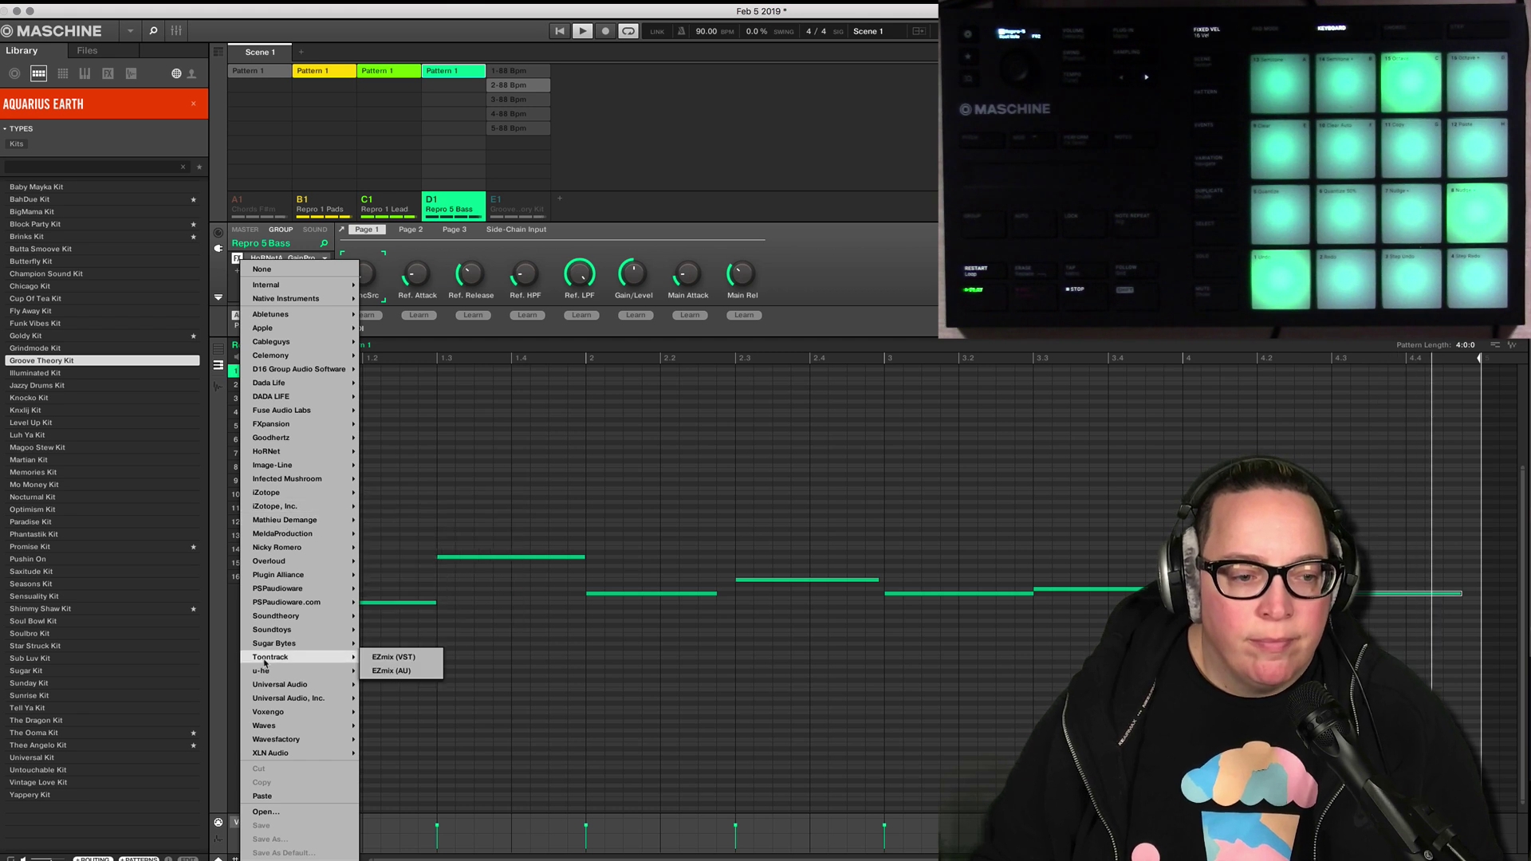
{"action": "mouse_move", "coordinate": [264, 702]}
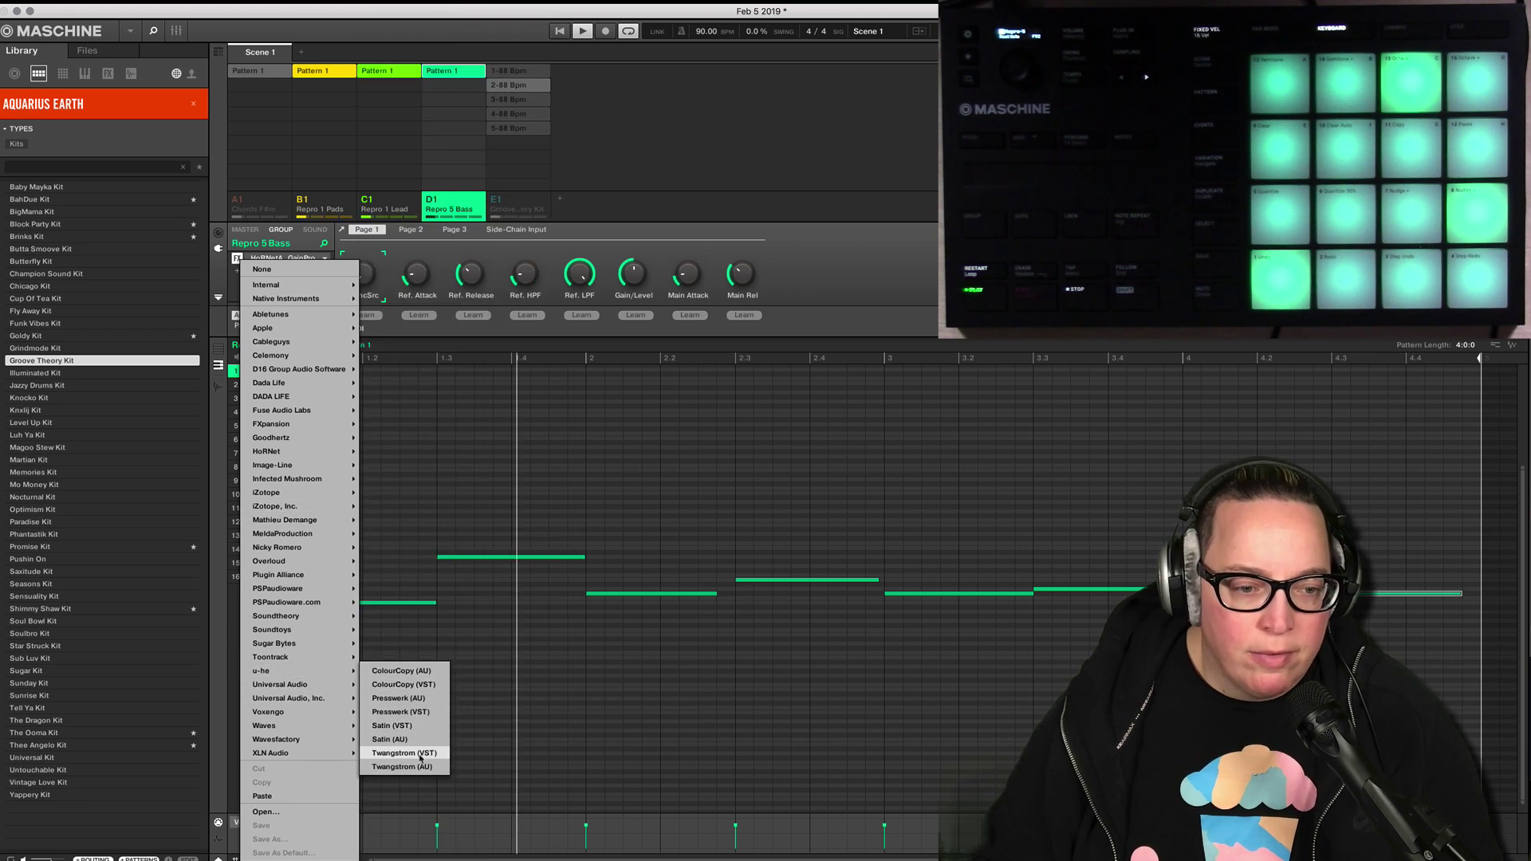
{"action": "left_click", "coordinate": [417, 713]}
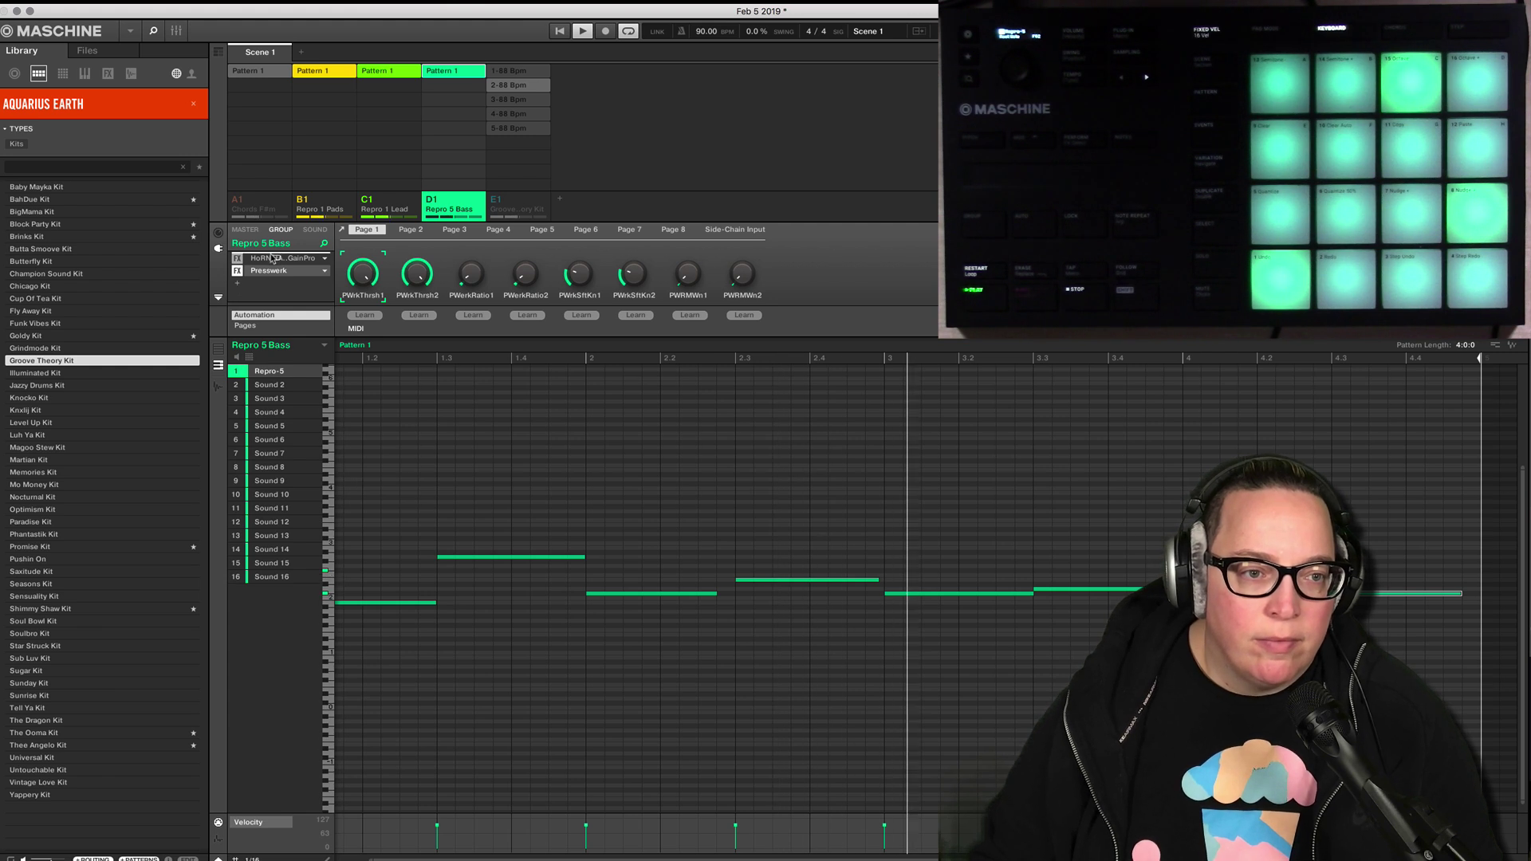
{"action": "left_click_drag", "start_coordinate": [271, 271], "coordinate": [272, 258]}
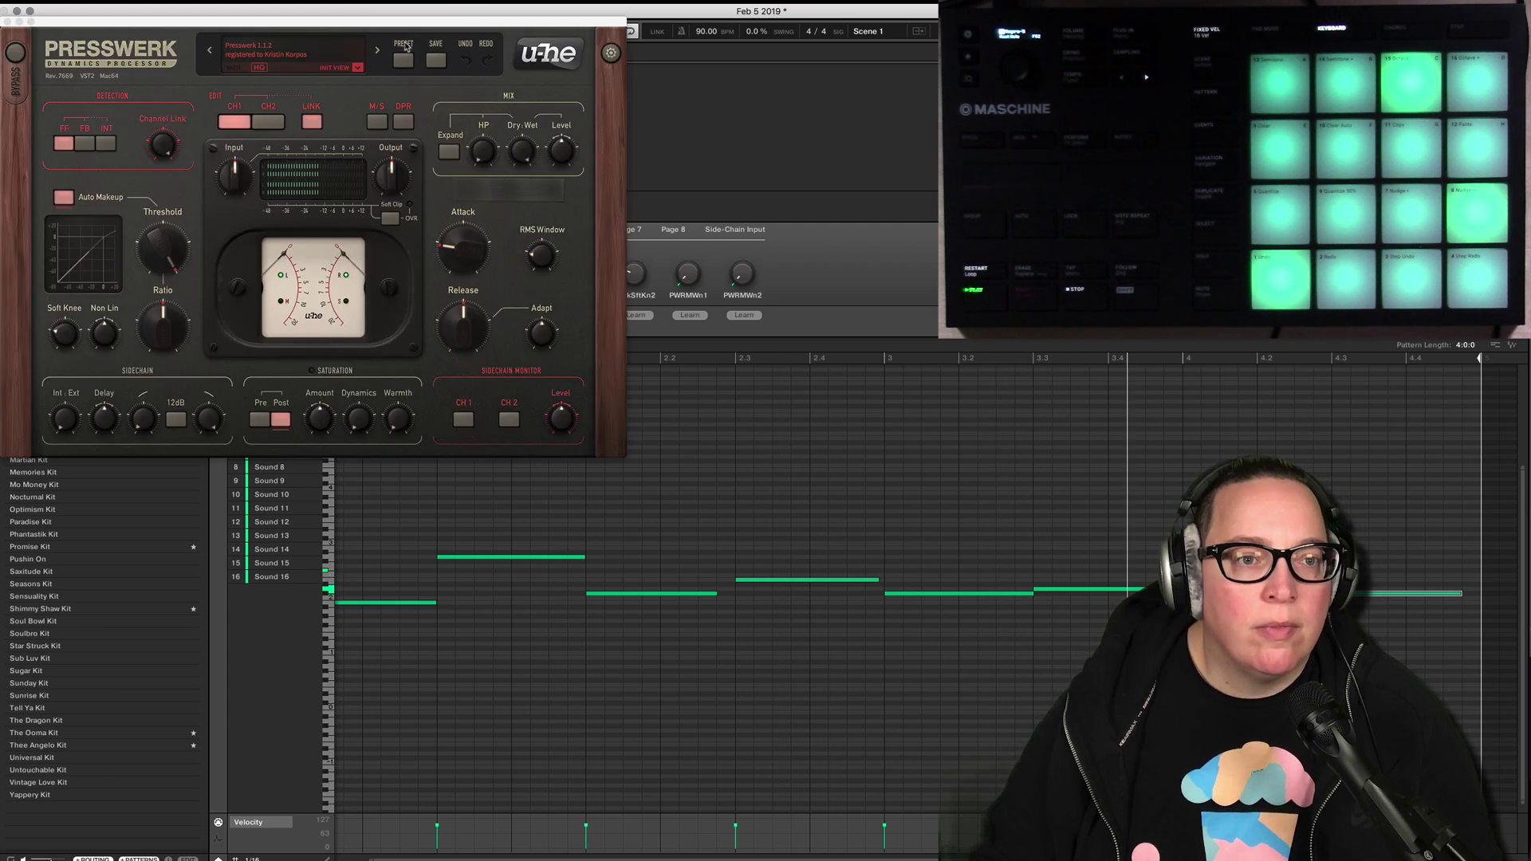
Audition Presswerk's Bass presets on the bass group, load GL Tight Synth Bass and close the plug-in.
{"action": "left_click", "coordinate": [404, 60]}
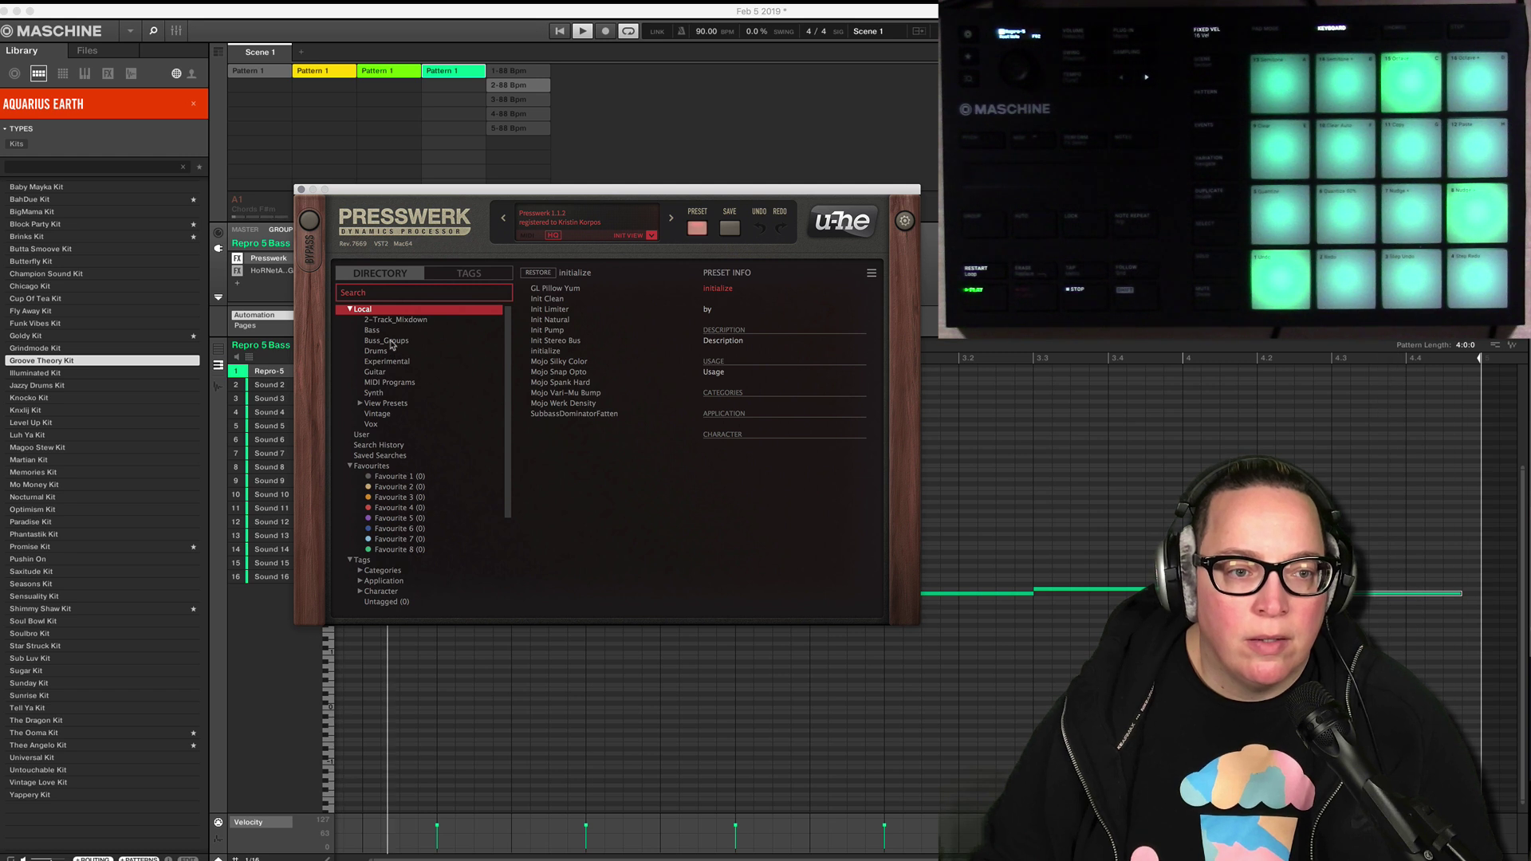
{"action": "left_click", "coordinate": [384, 330]}
{"action": "left_click", "coordinate": [569, 289]}
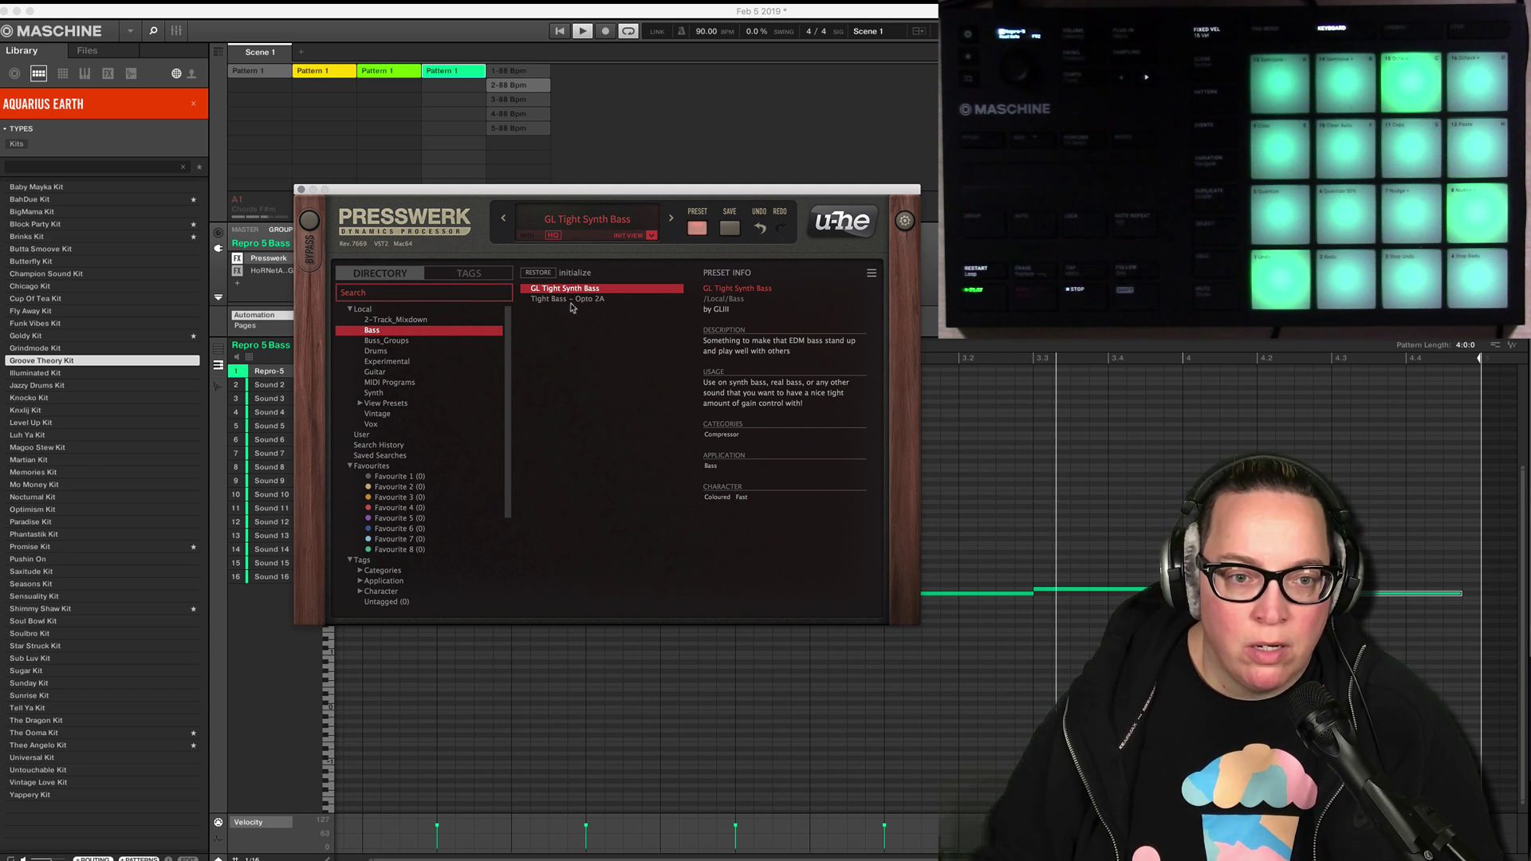
{"action": "left_click", "coordinate": [574, 300]}
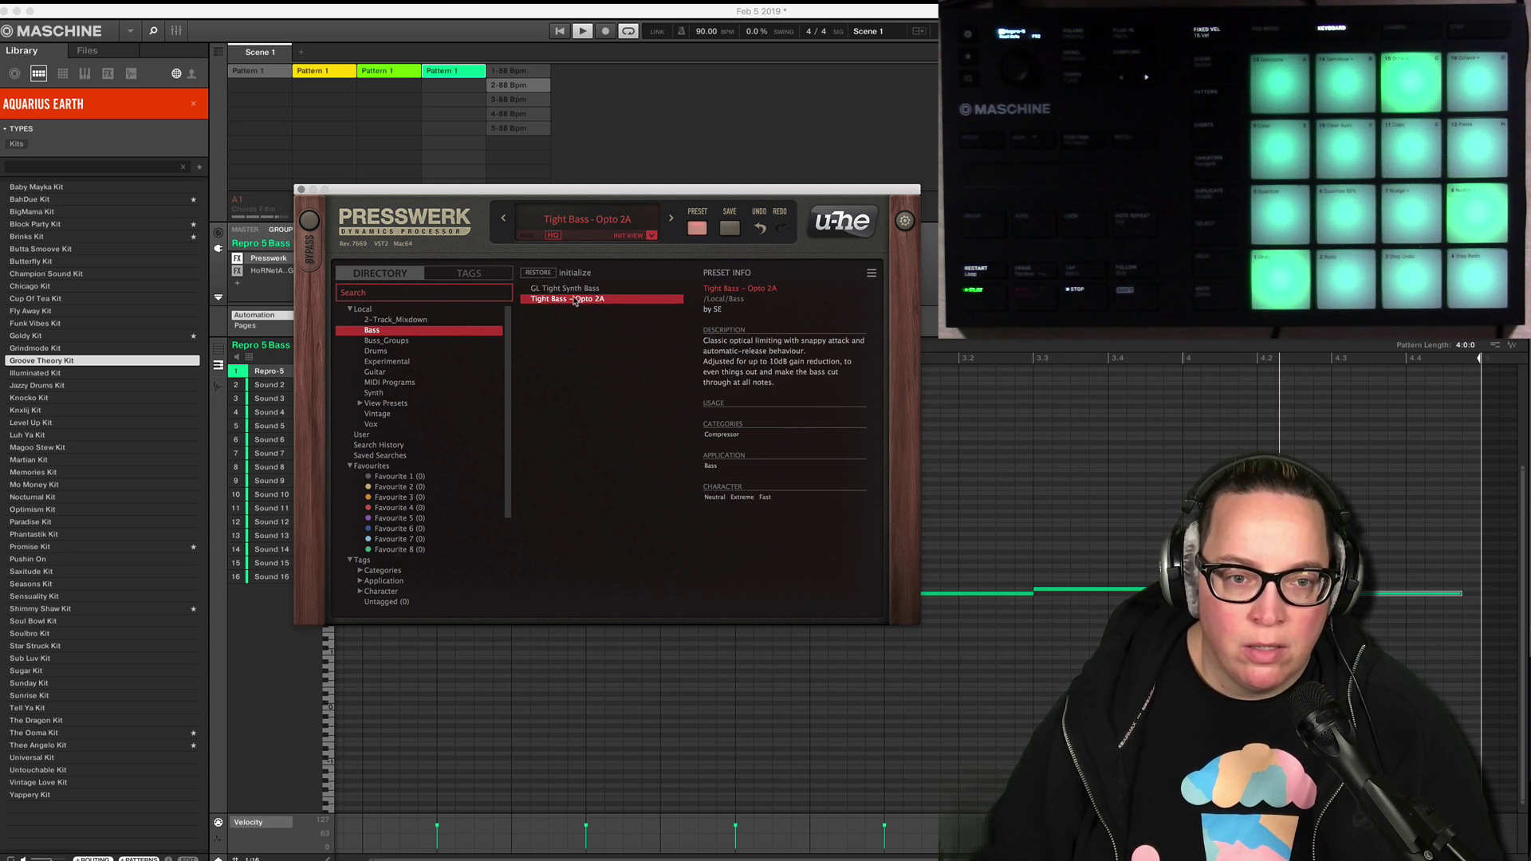
{"action": "left_click", "coordinate": [574, 291]}
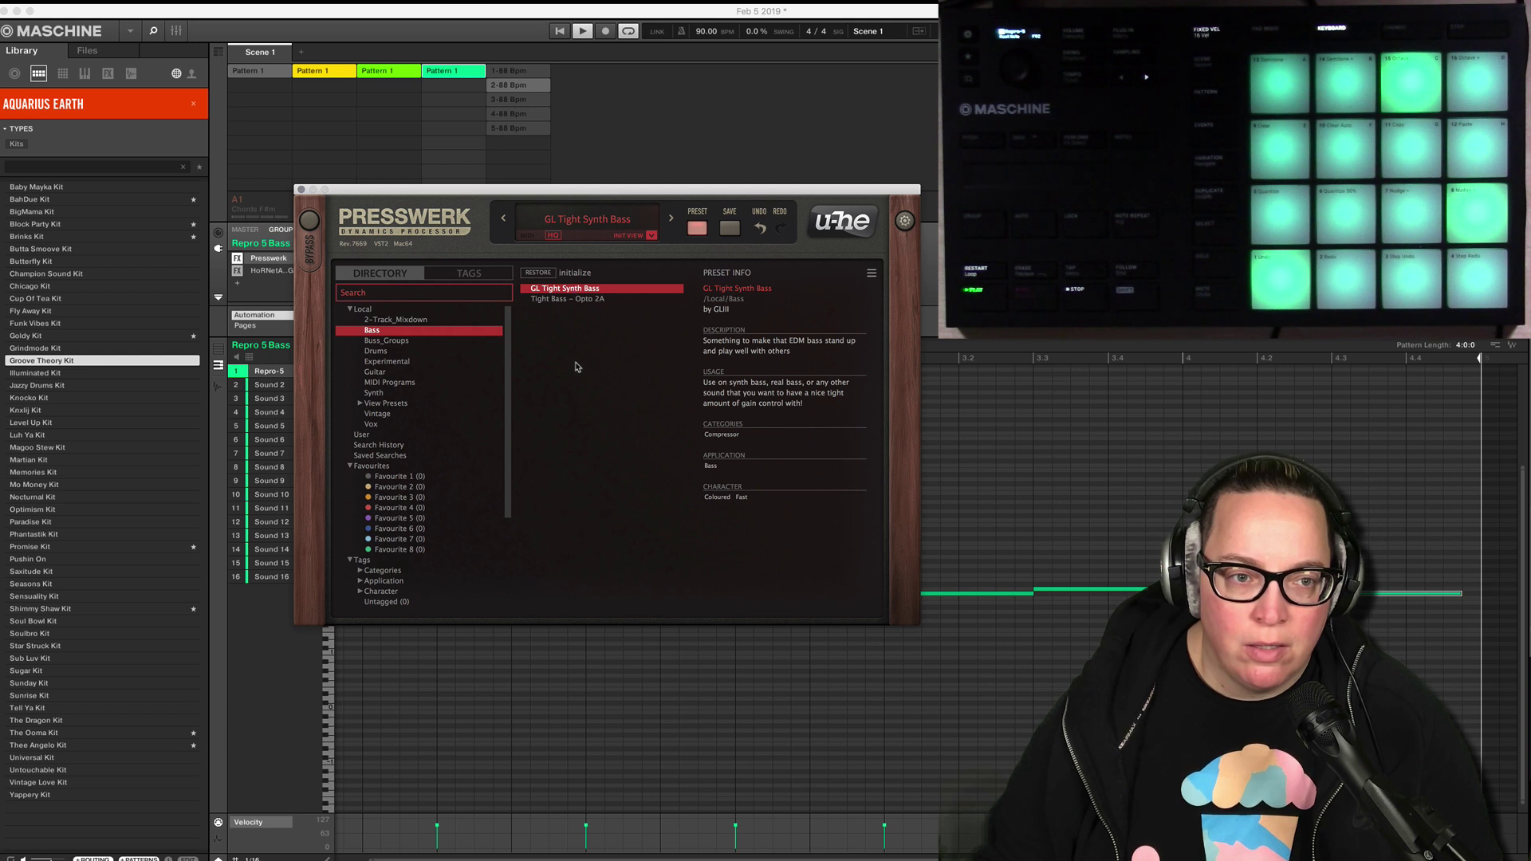
{"action": "left_click_drag", "start_coordinate": [390, 190], "coordinate": [454, 257]}
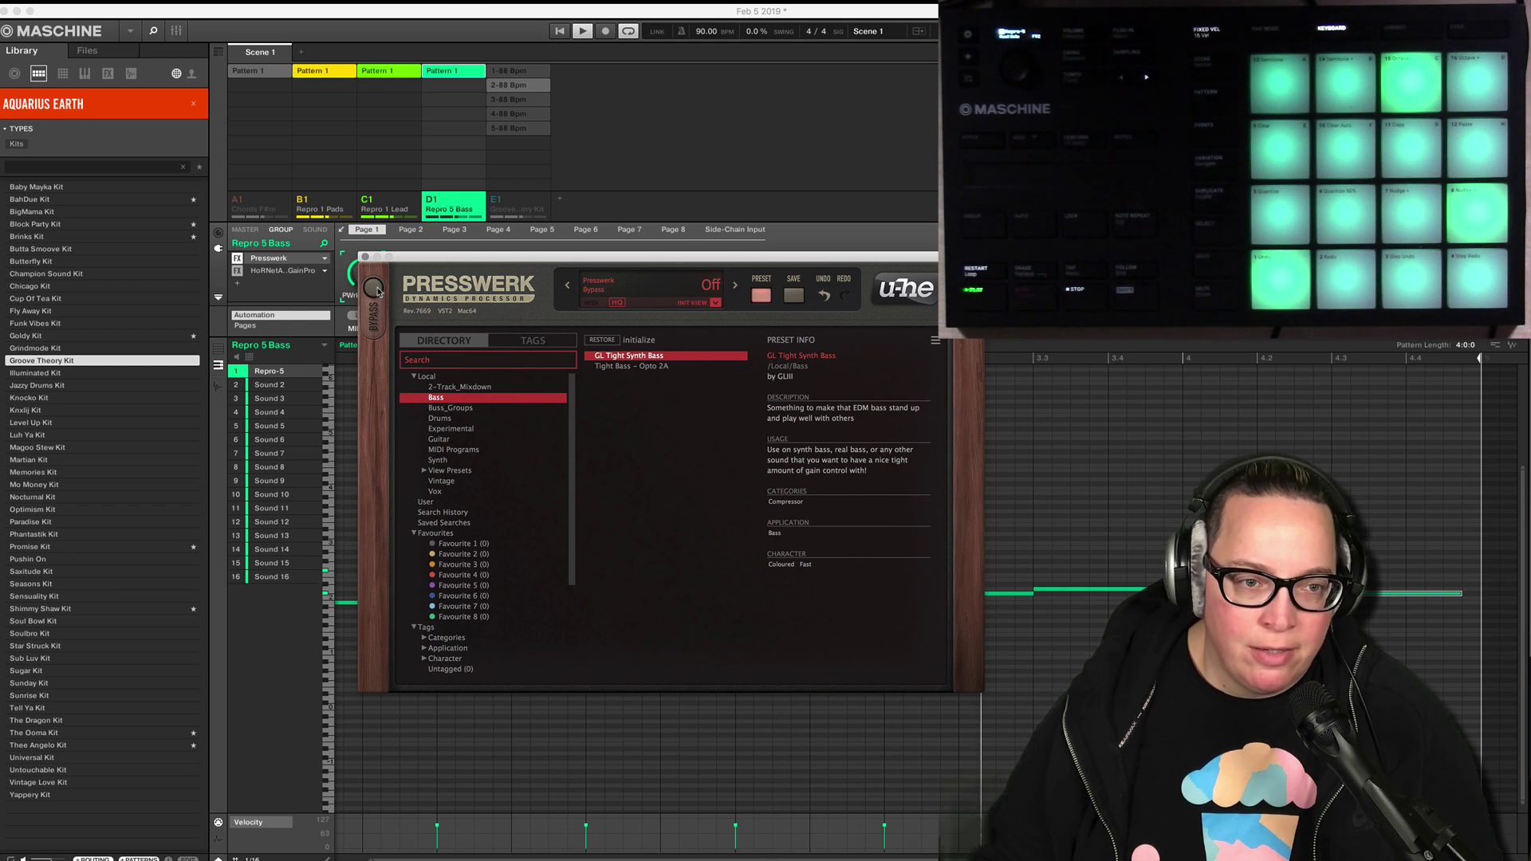
{"action": "left_click", "coordinate": [365, 257]}
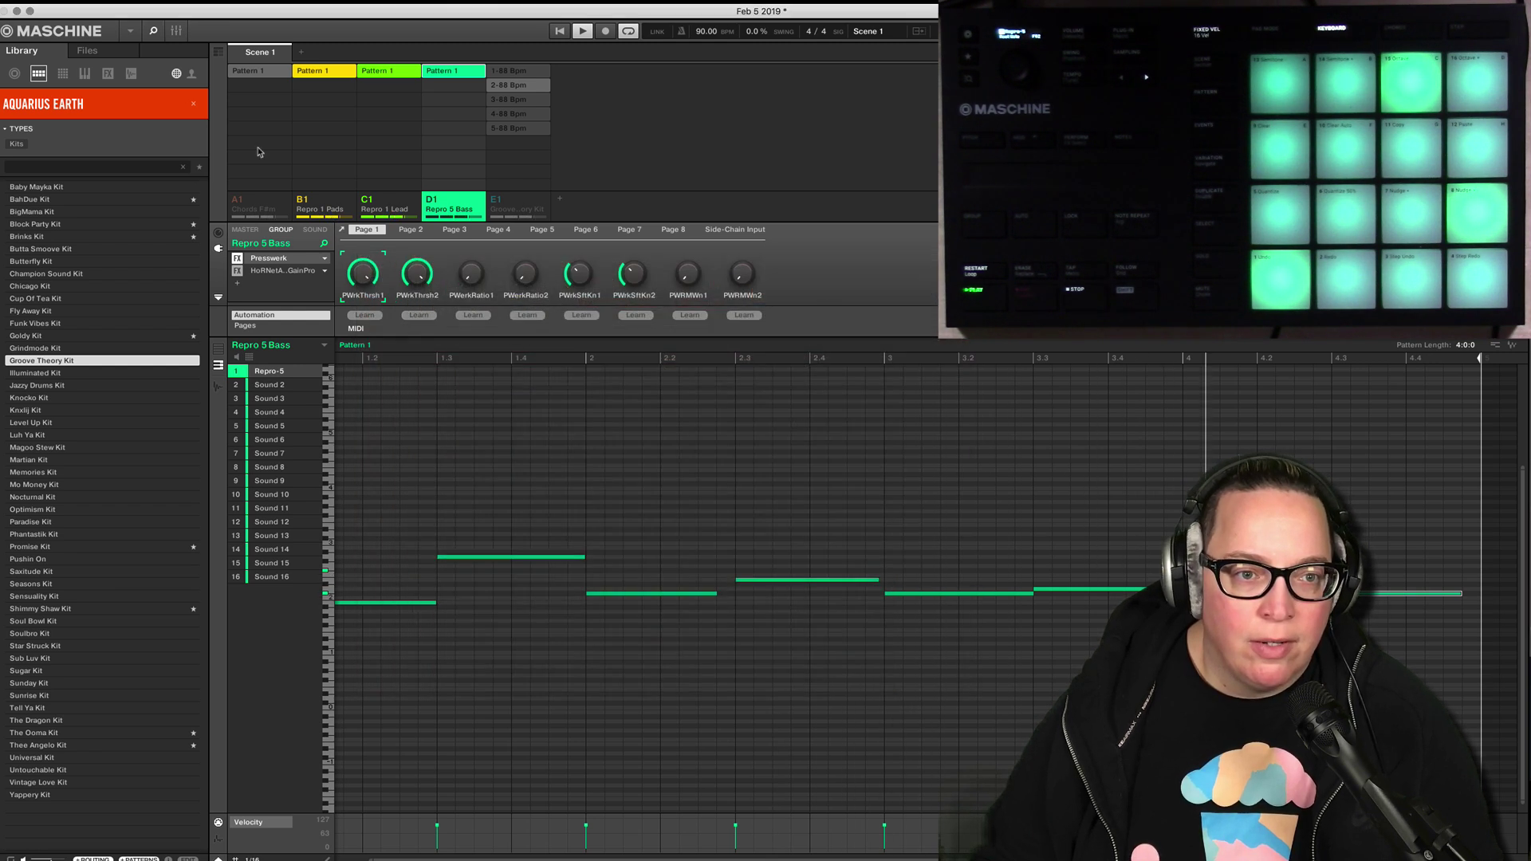
Check the group levels in the mixer and compare the bass with Presswerk bypassed and active.
{"action": "left_click", "coordinate": [177, 32]}
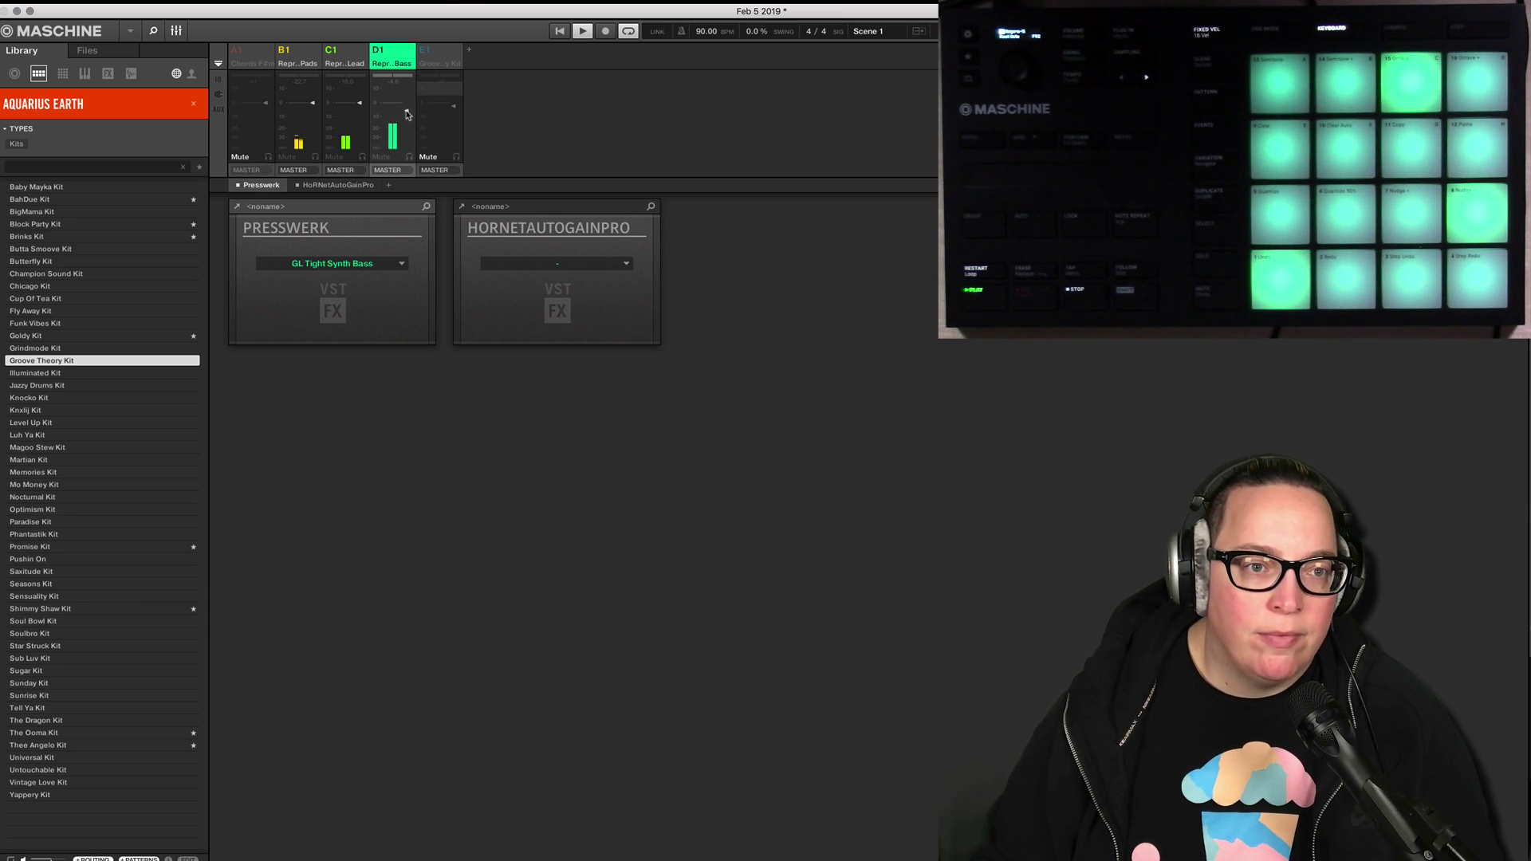
{"action": "left_click", "coordinate": [177, 32]}
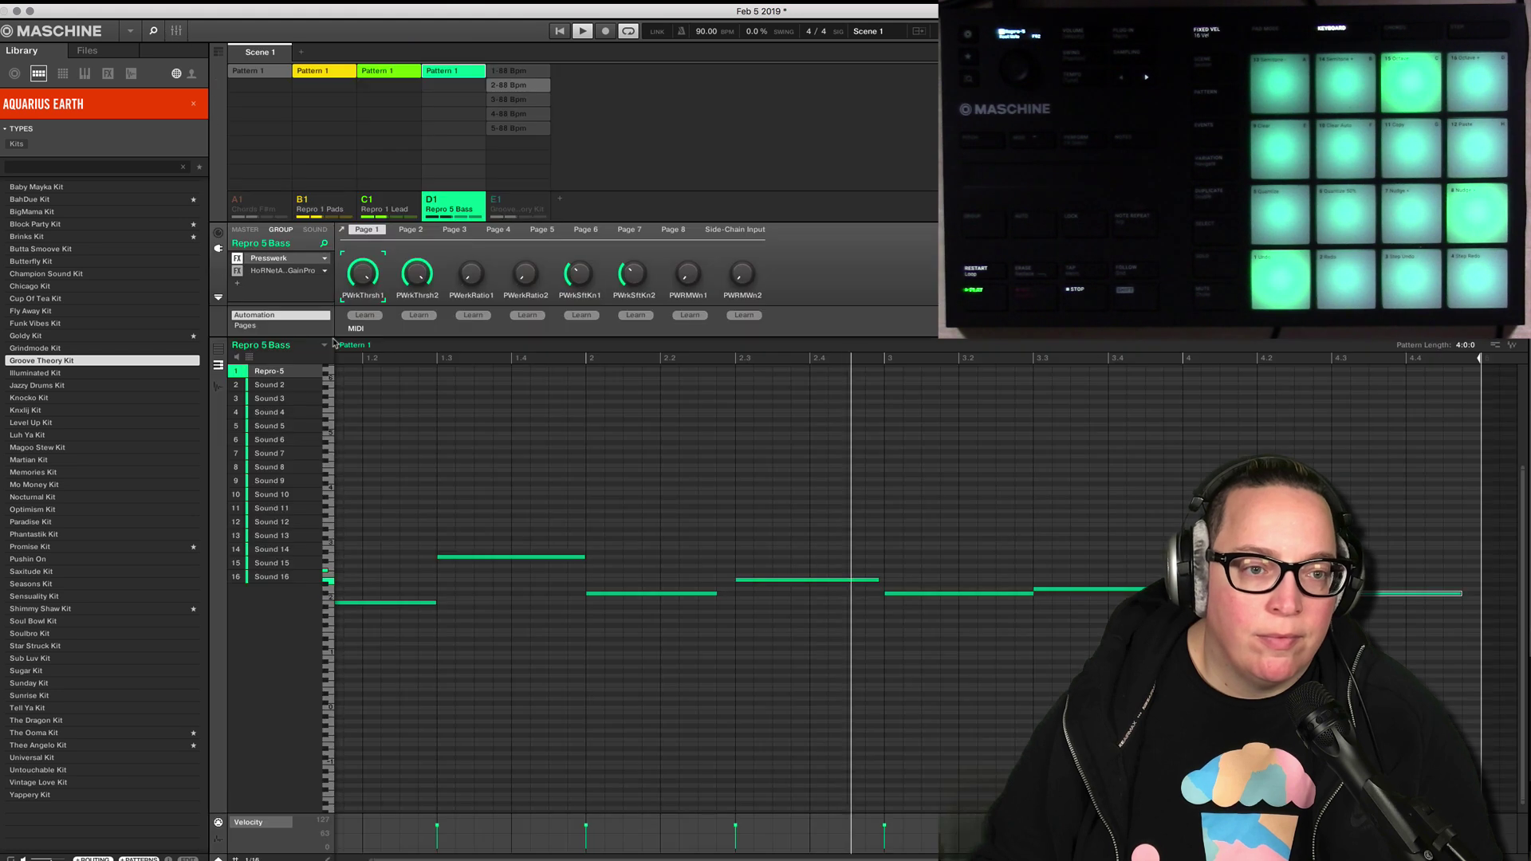
{"action": "double_click", "coordinate": [281, 263]}
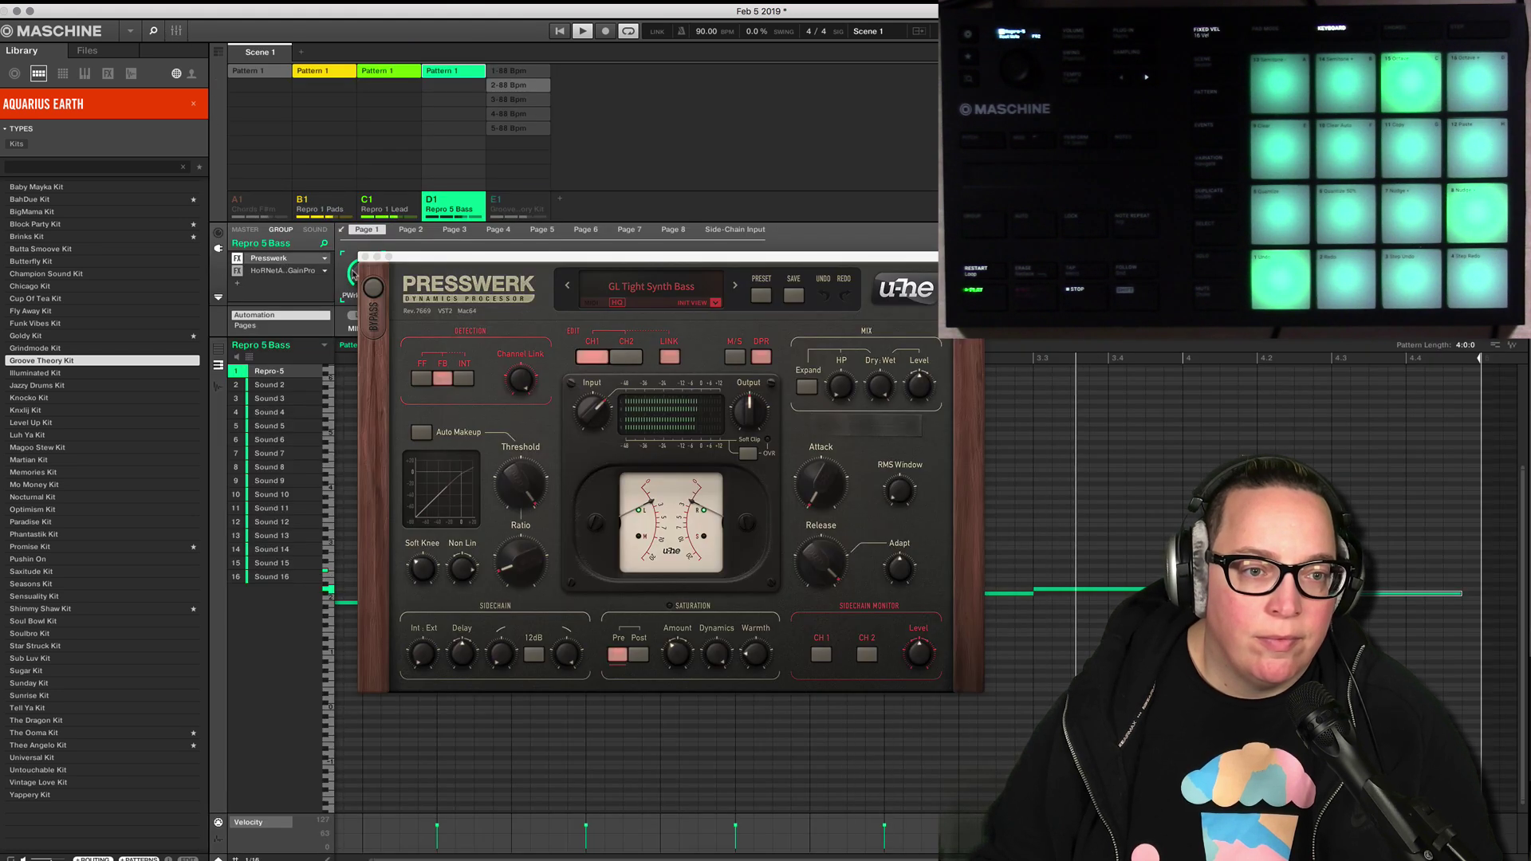
{"action": "left_click", "coordinate": [371, 287]}
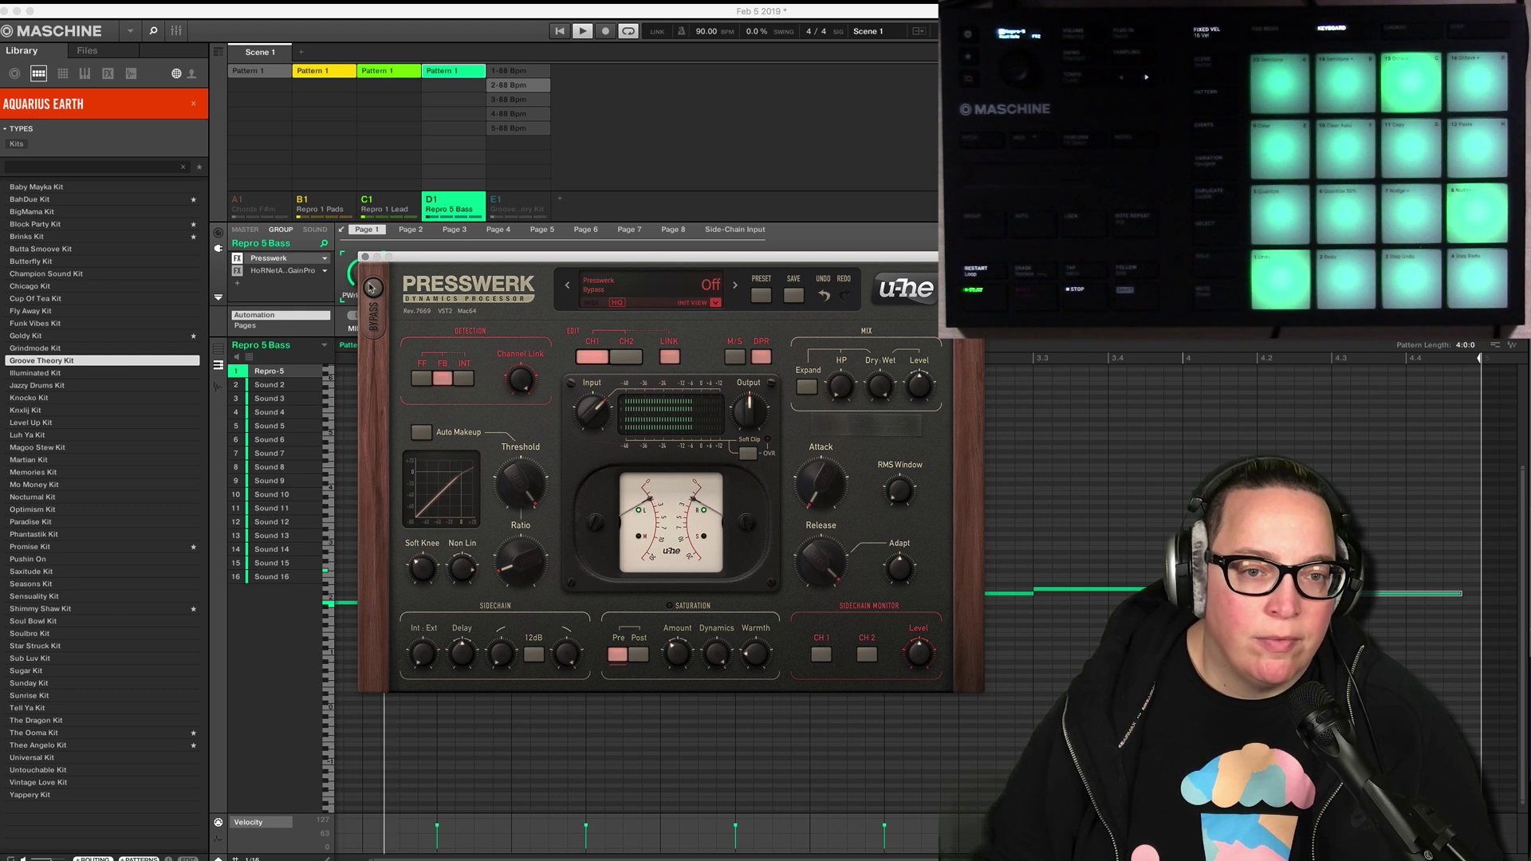
{"action": "left_click", "coordinate": [364, 257]}
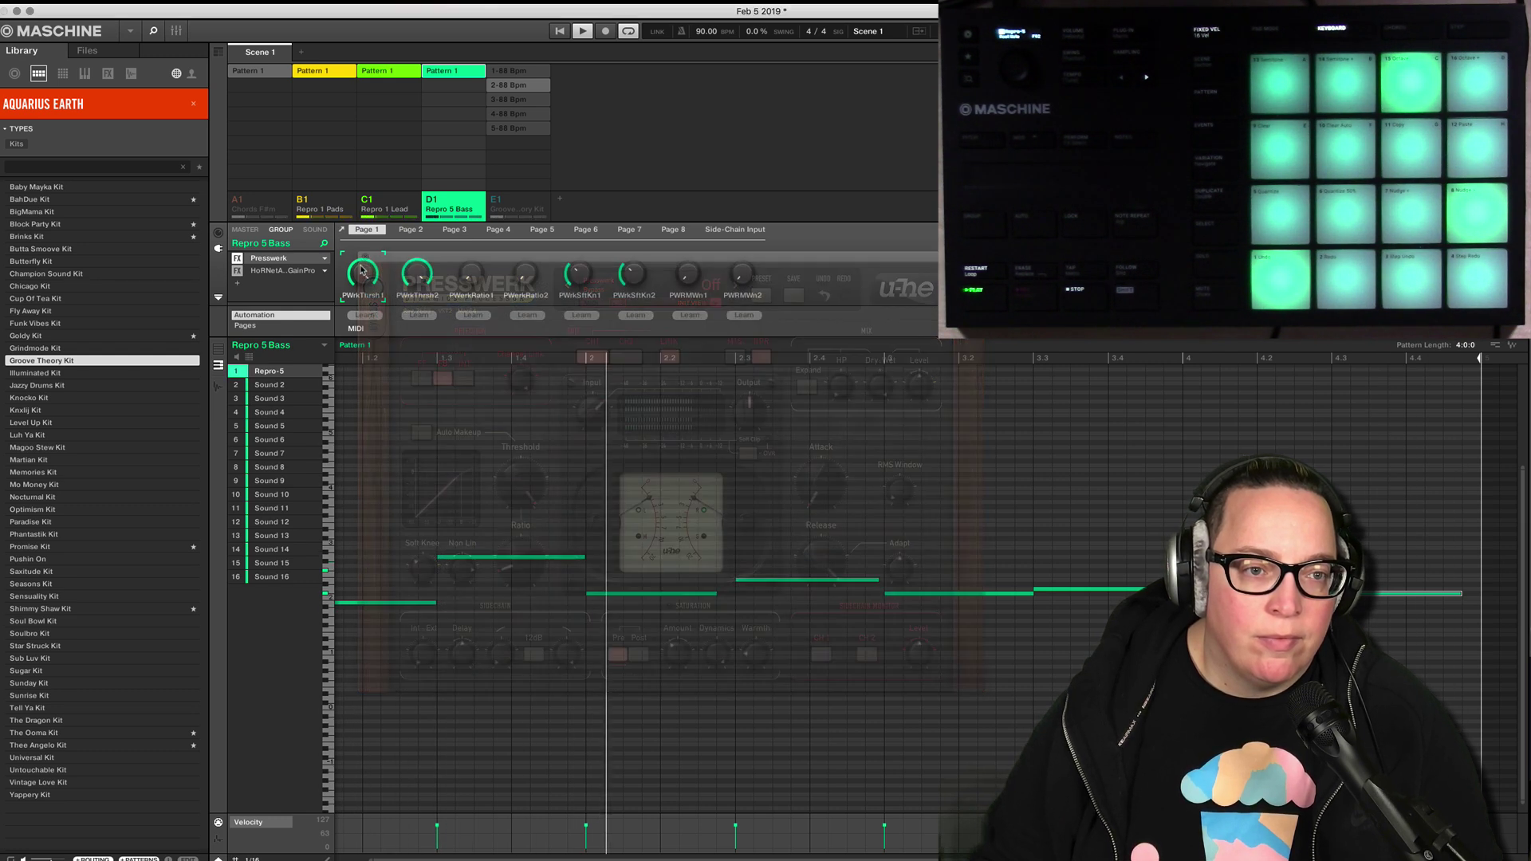
{"action": "left_click", "coordinate": [178, 32]}
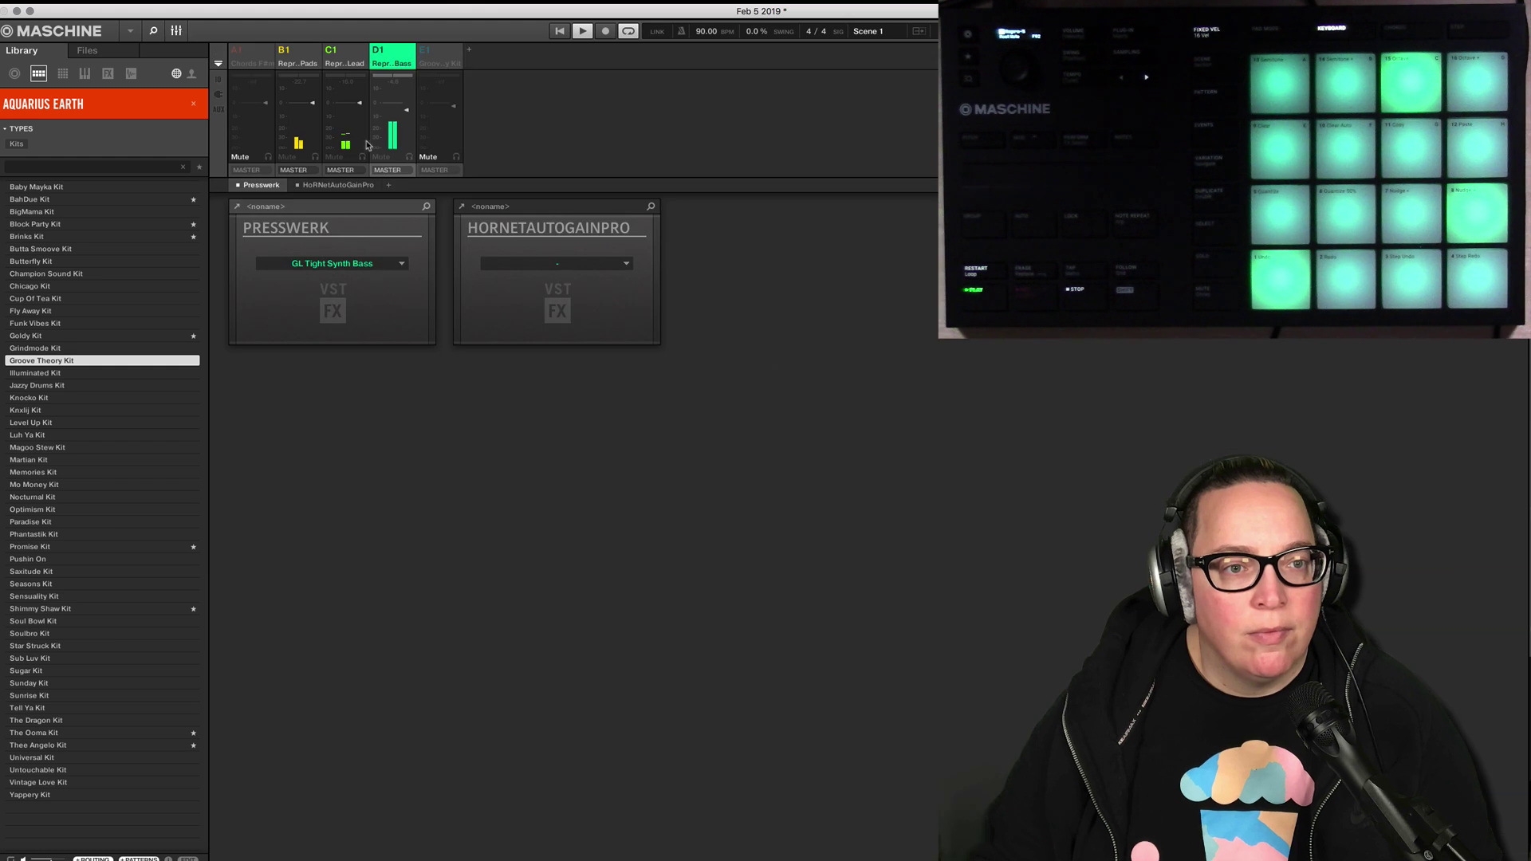
{"action": "left_click", "coordinate": [178, 31]}
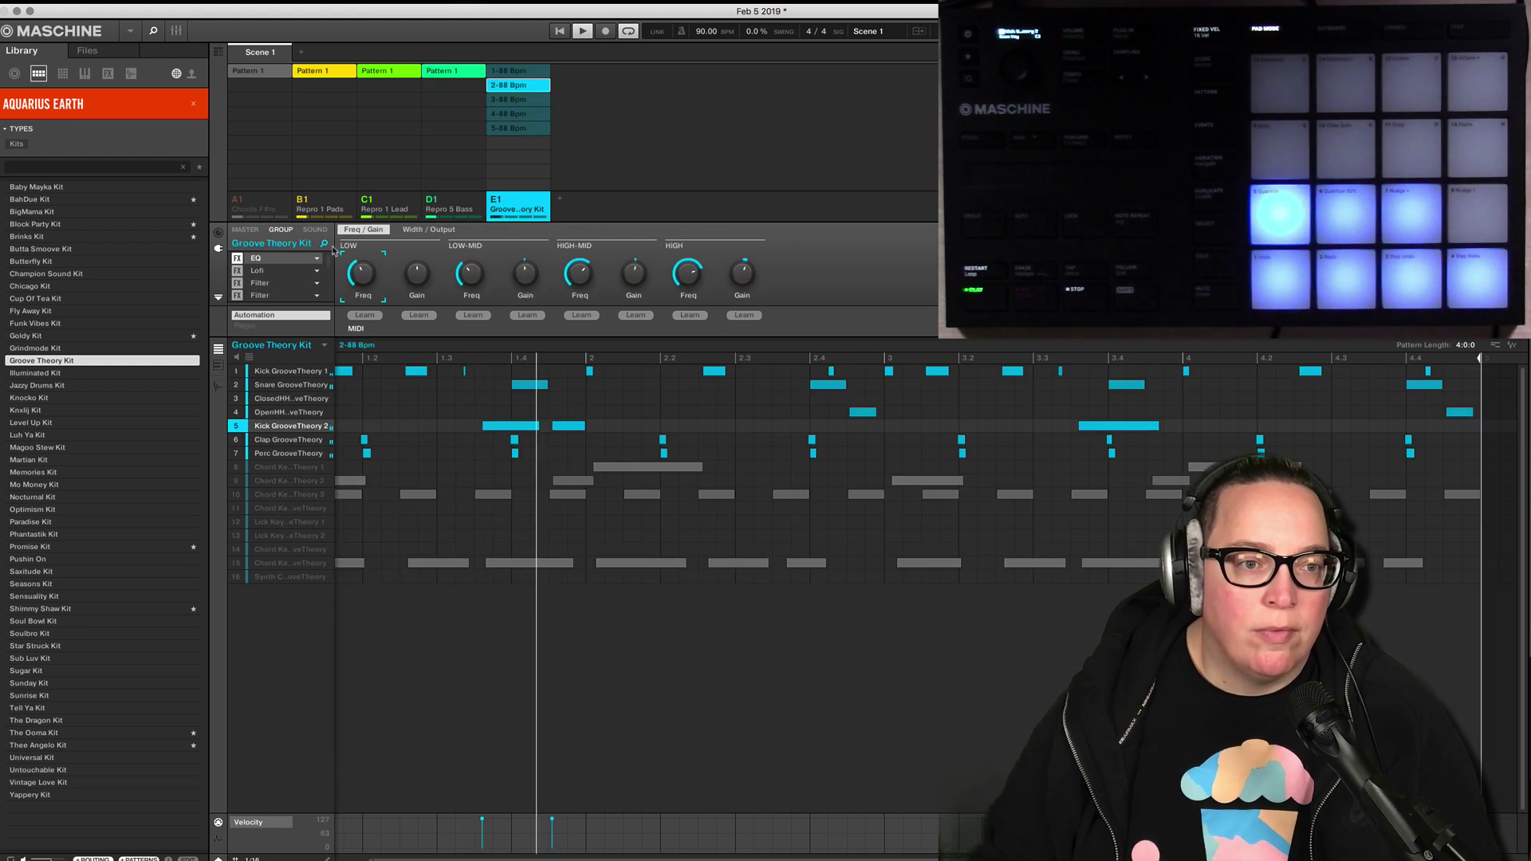
Add Presswerk (VST) after the Limiter at the end of the Groove Theory Kit group's effects chain.
{"action": "left_click", "coordinate": [277, 229]}
{"action": "scroll", "coordinate": [257, 285], "scroll_direction": "down", "scroll_amount": 3}
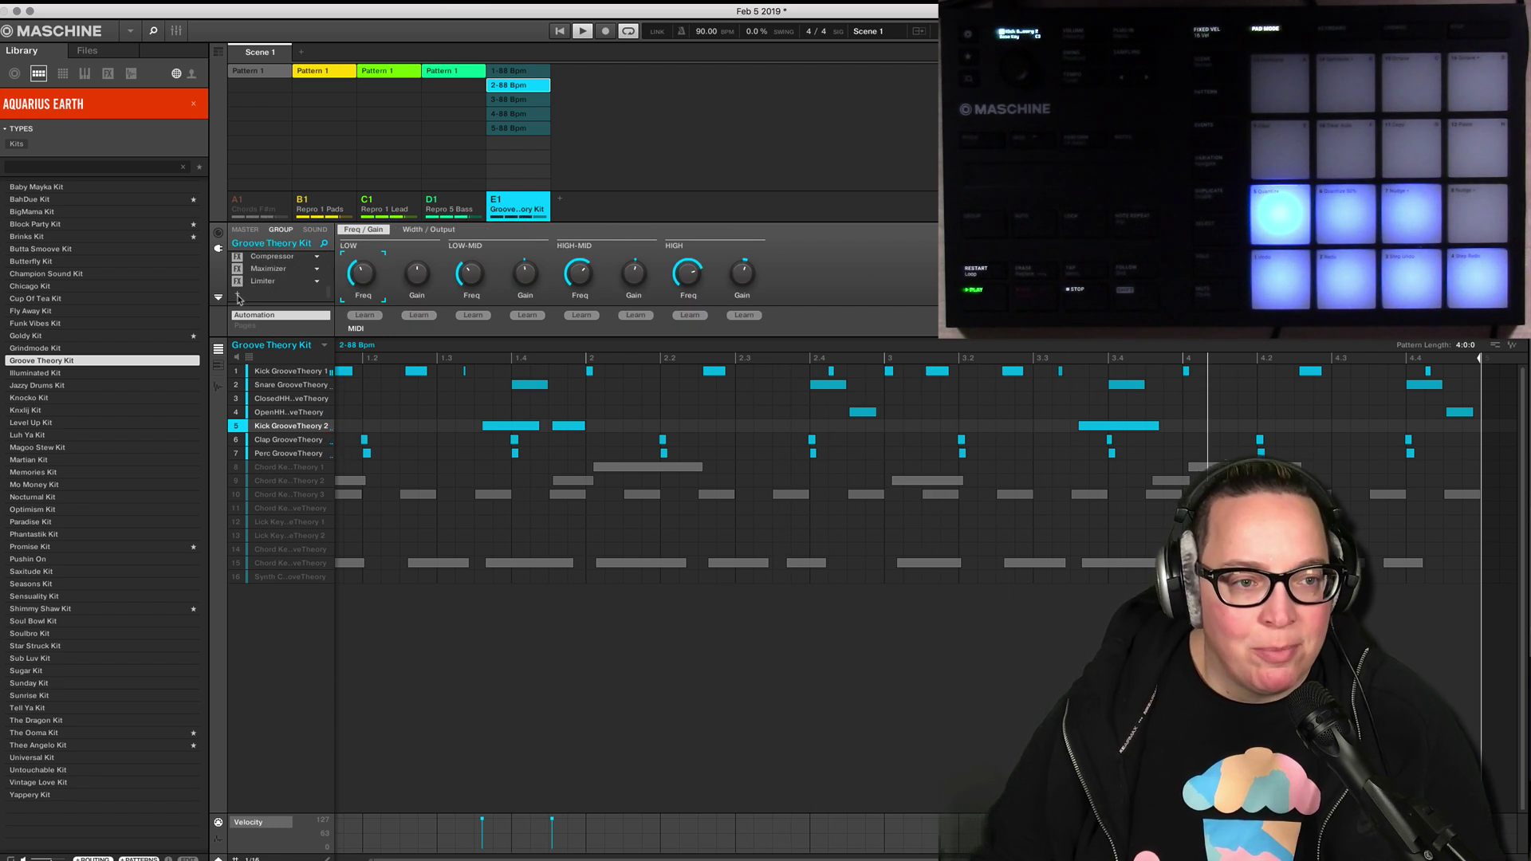
{"action": "left_click", "coordinate": [239, 296]}
{"action": "mouse_move", "coordinate": [314, 681]}
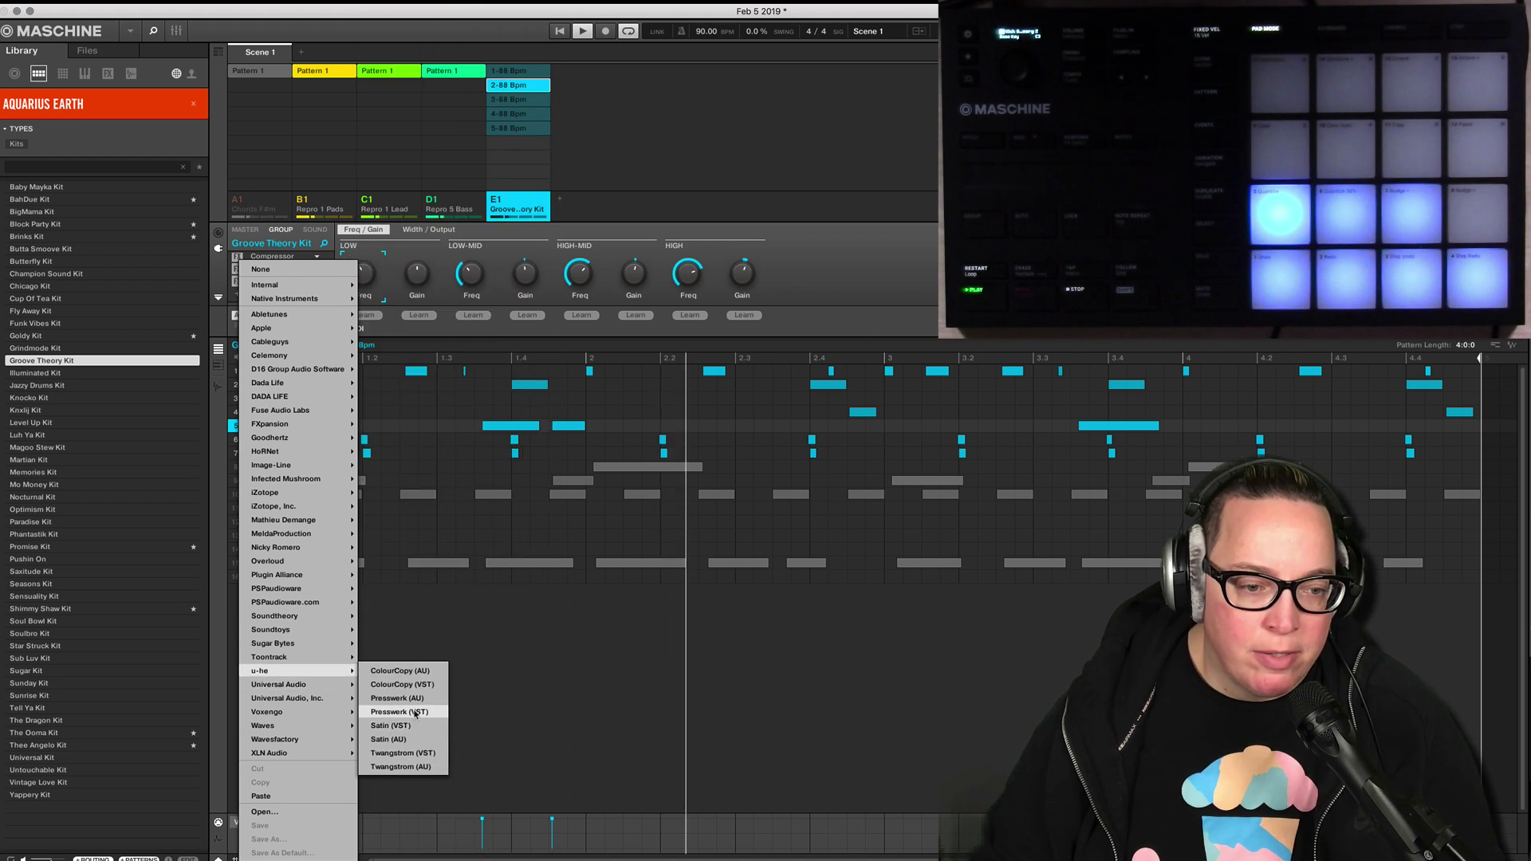
{"action": "left_click", "coordinate": [414, 712]}
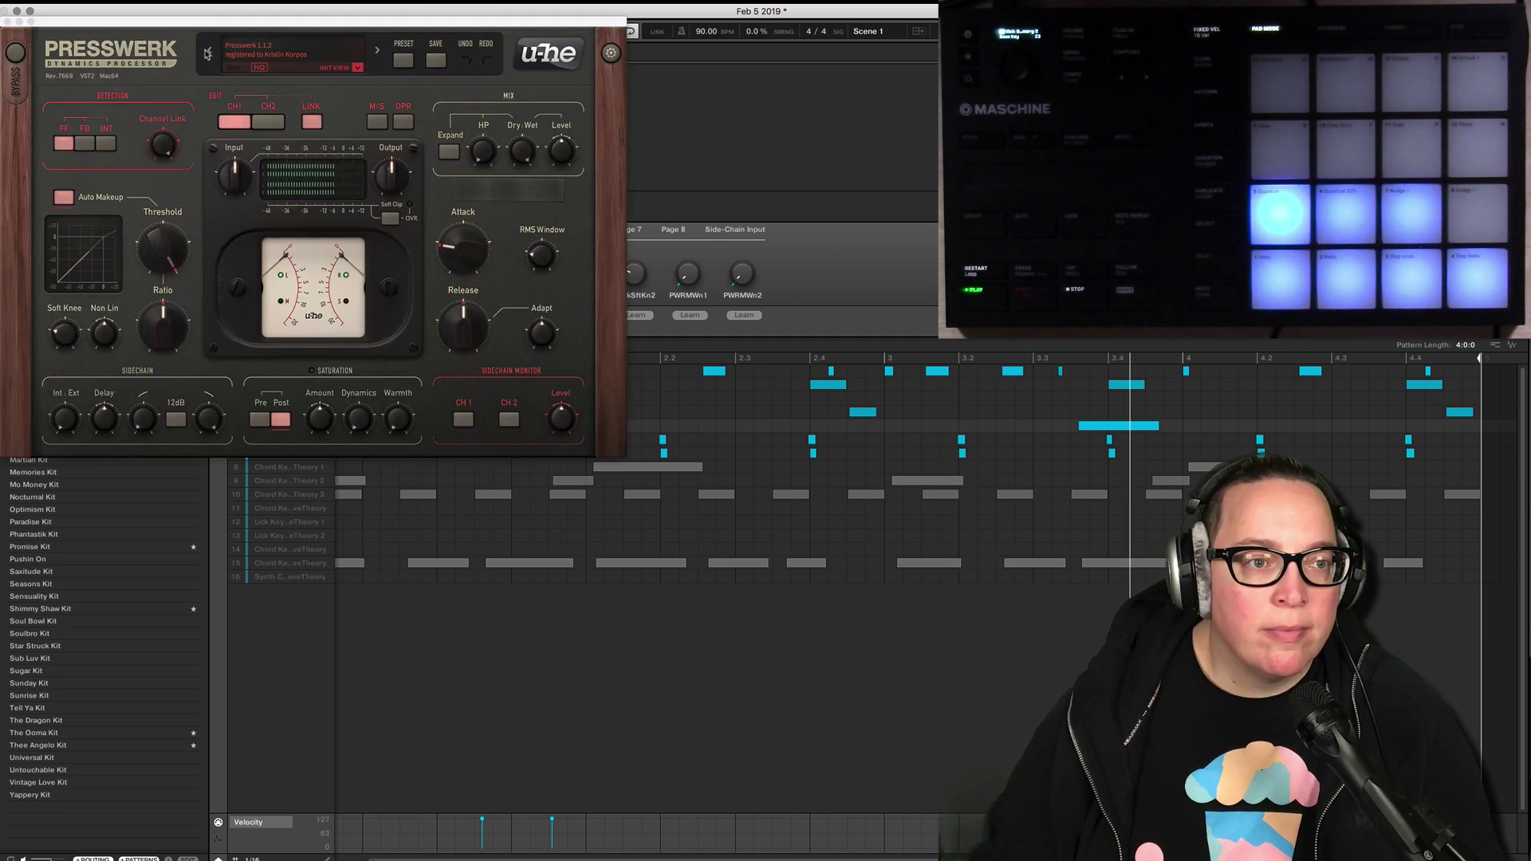
List Presswerk's Drums presets, try Acoustic Kick Smasher and load DnB Drmgroup Tightener on the drum group.
{"action": "left_click_drag", "start_coordinate": [214, 26], "coordinate": [371, 214]}
{"action": "left_click", "coordinate": [561, 248]}
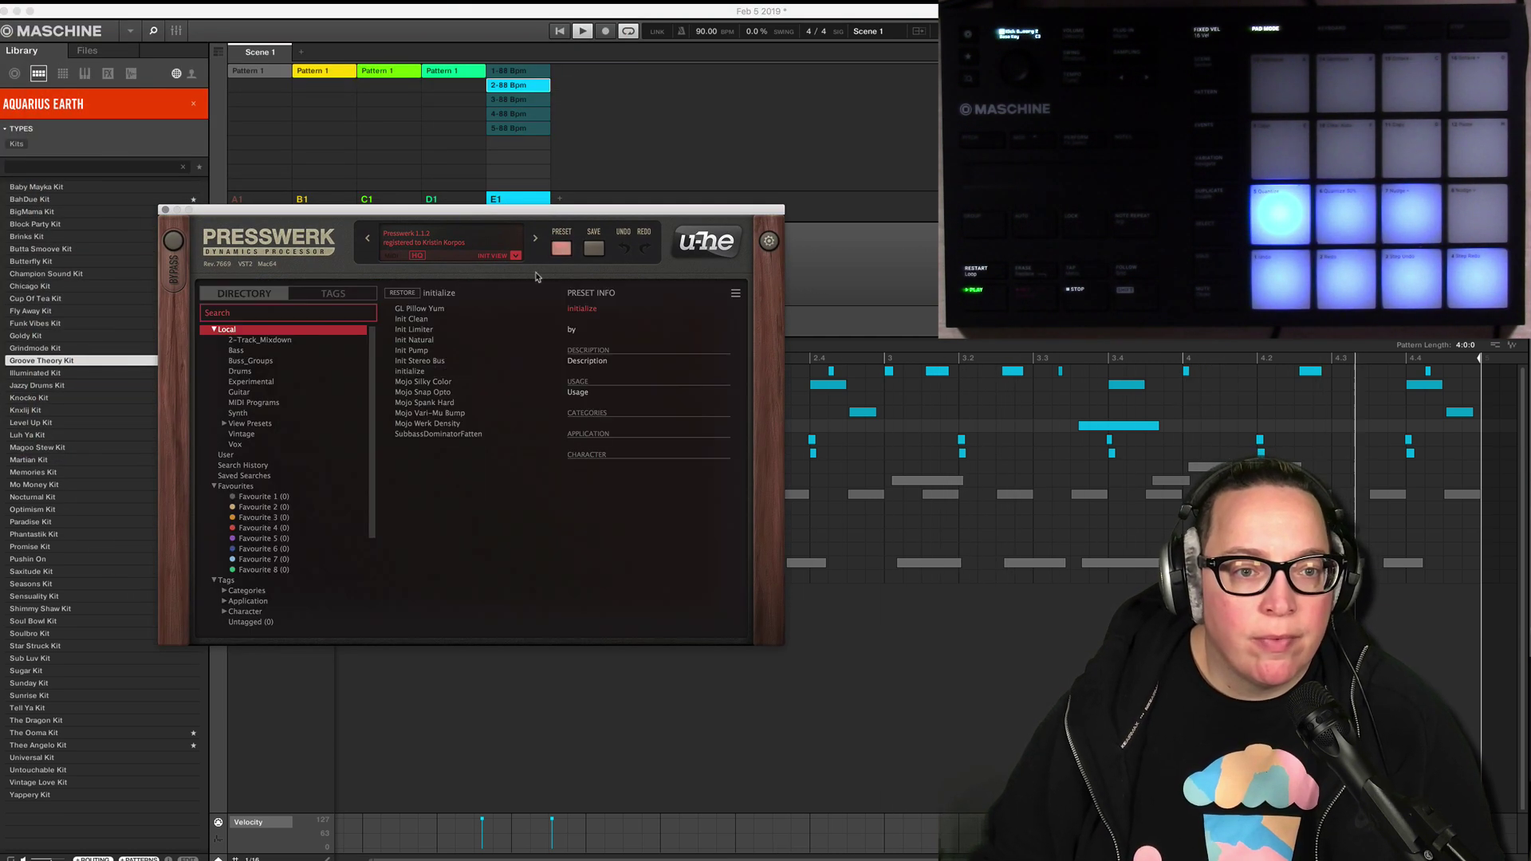
{"action": "left_click", "coordinate": [240, 371]}
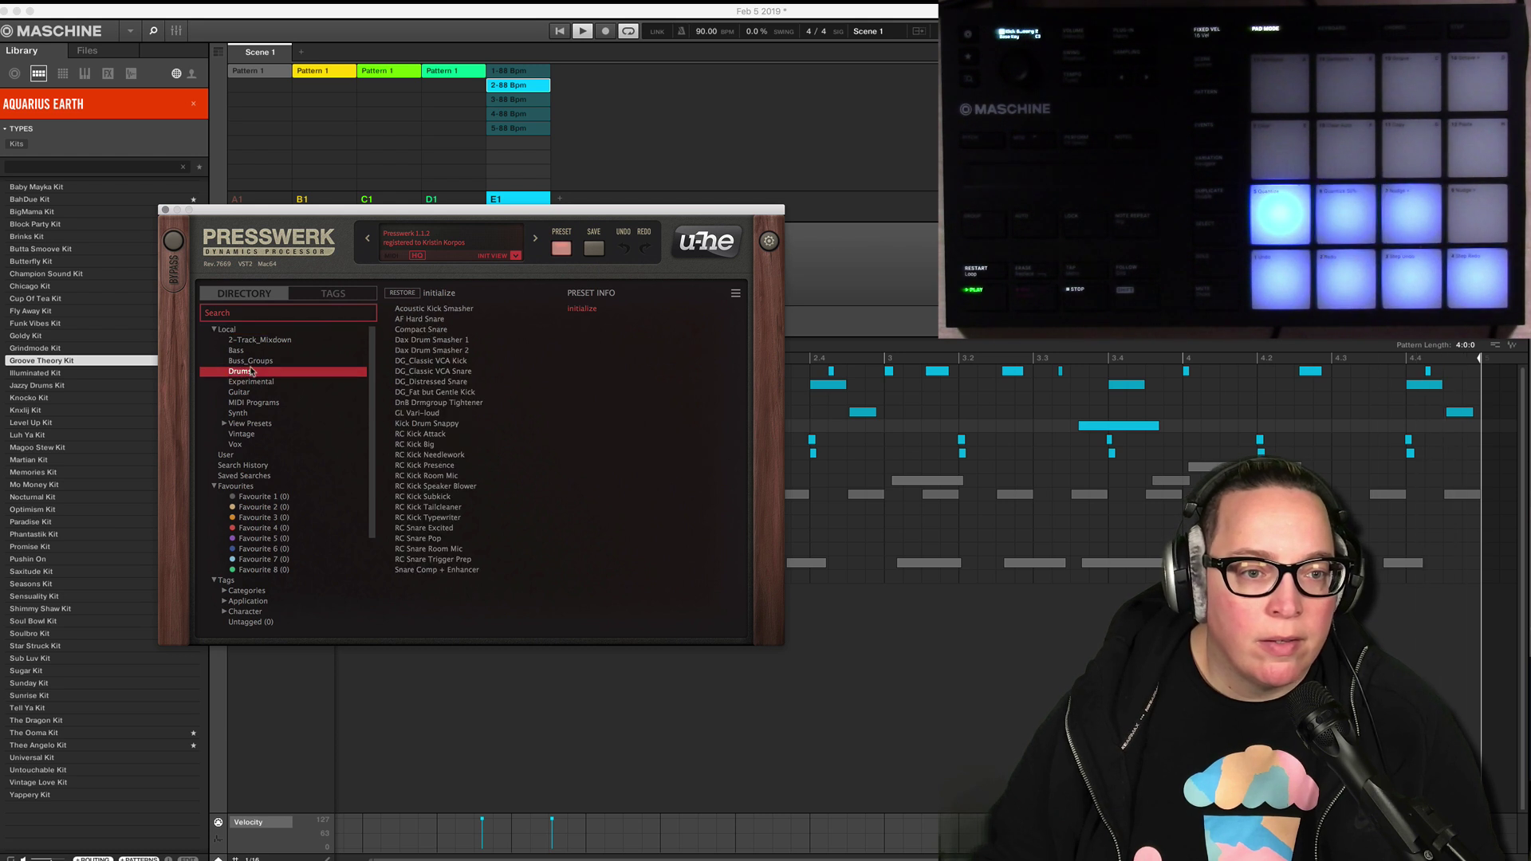
{"action": "left_click", "coordinate": [424, 310]}
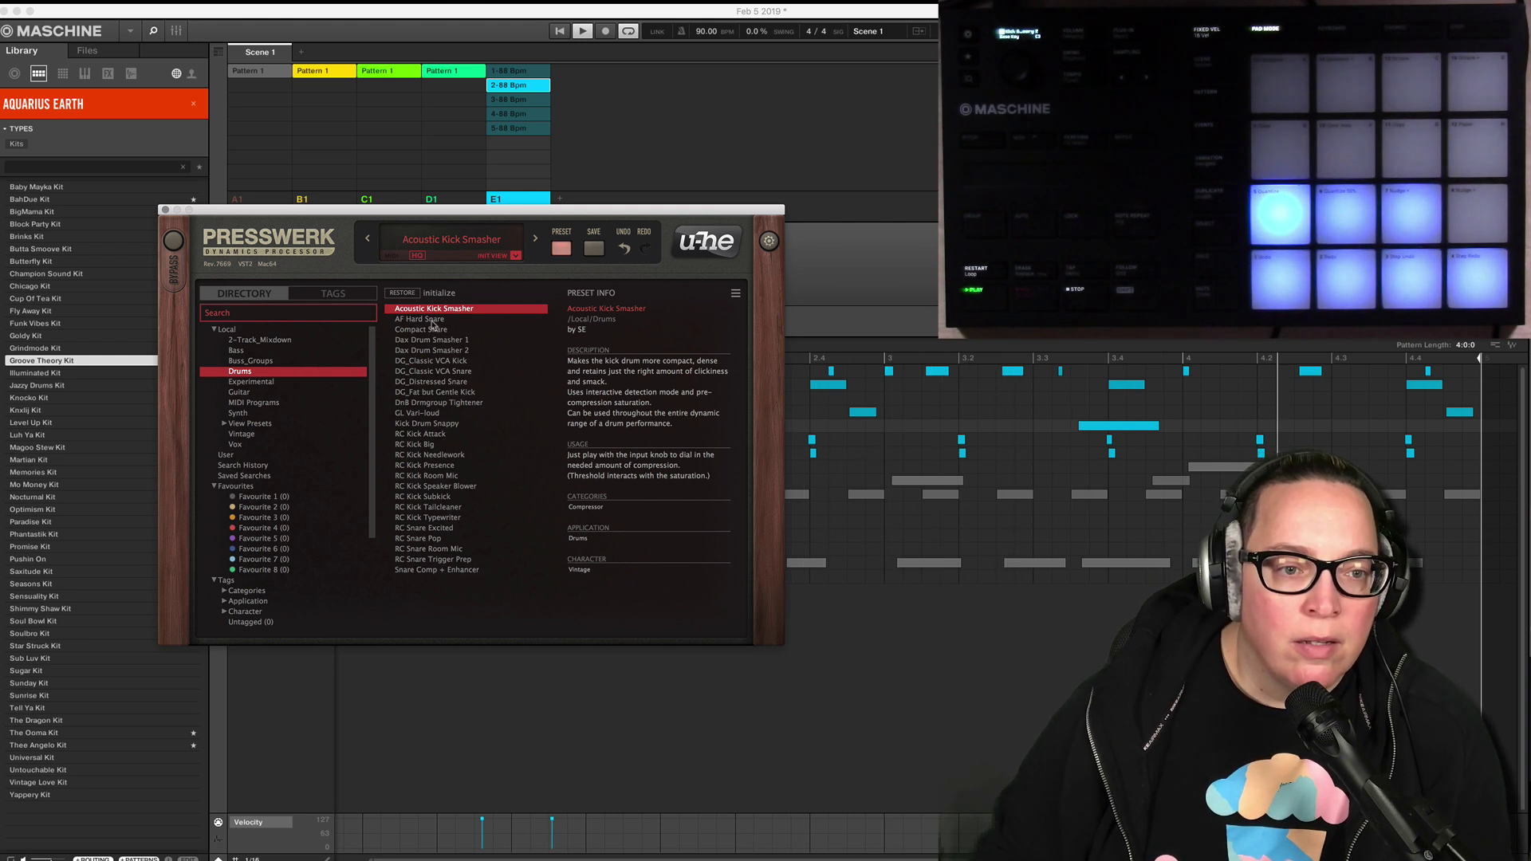
{"action": "left_click", "coordinate": [431, 403]}
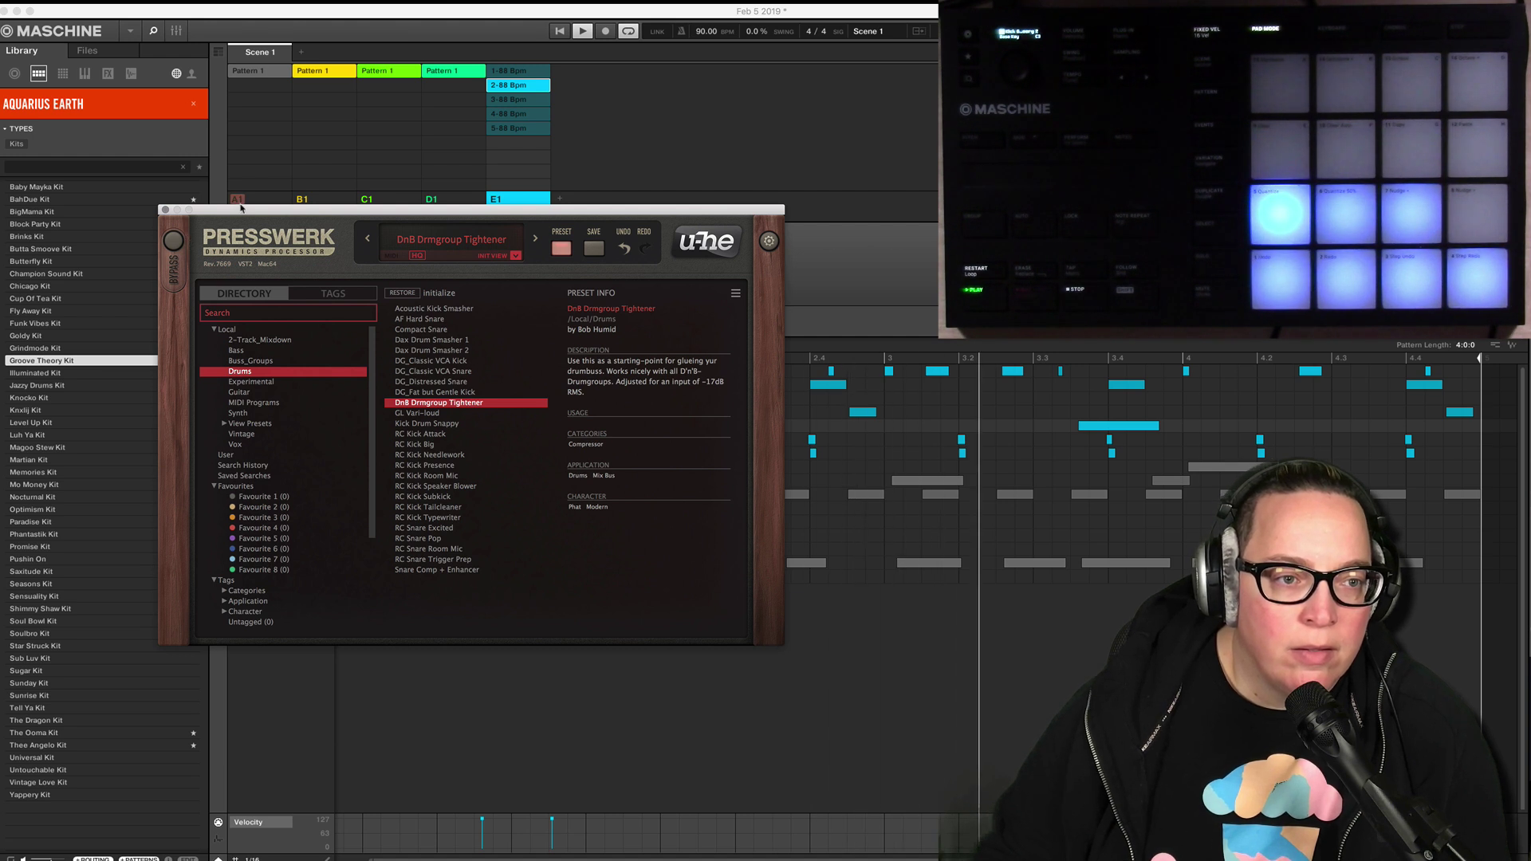
Solo the Groove Theory Kit group, compare it with Presswerk bypassed and active, and close the plug-in.
{"action": "left_click_drag", "start_coordinate": [241, 208], "coordinate": [359, 293]}
{"action": "right_click", "coordinate": [495, 200]}
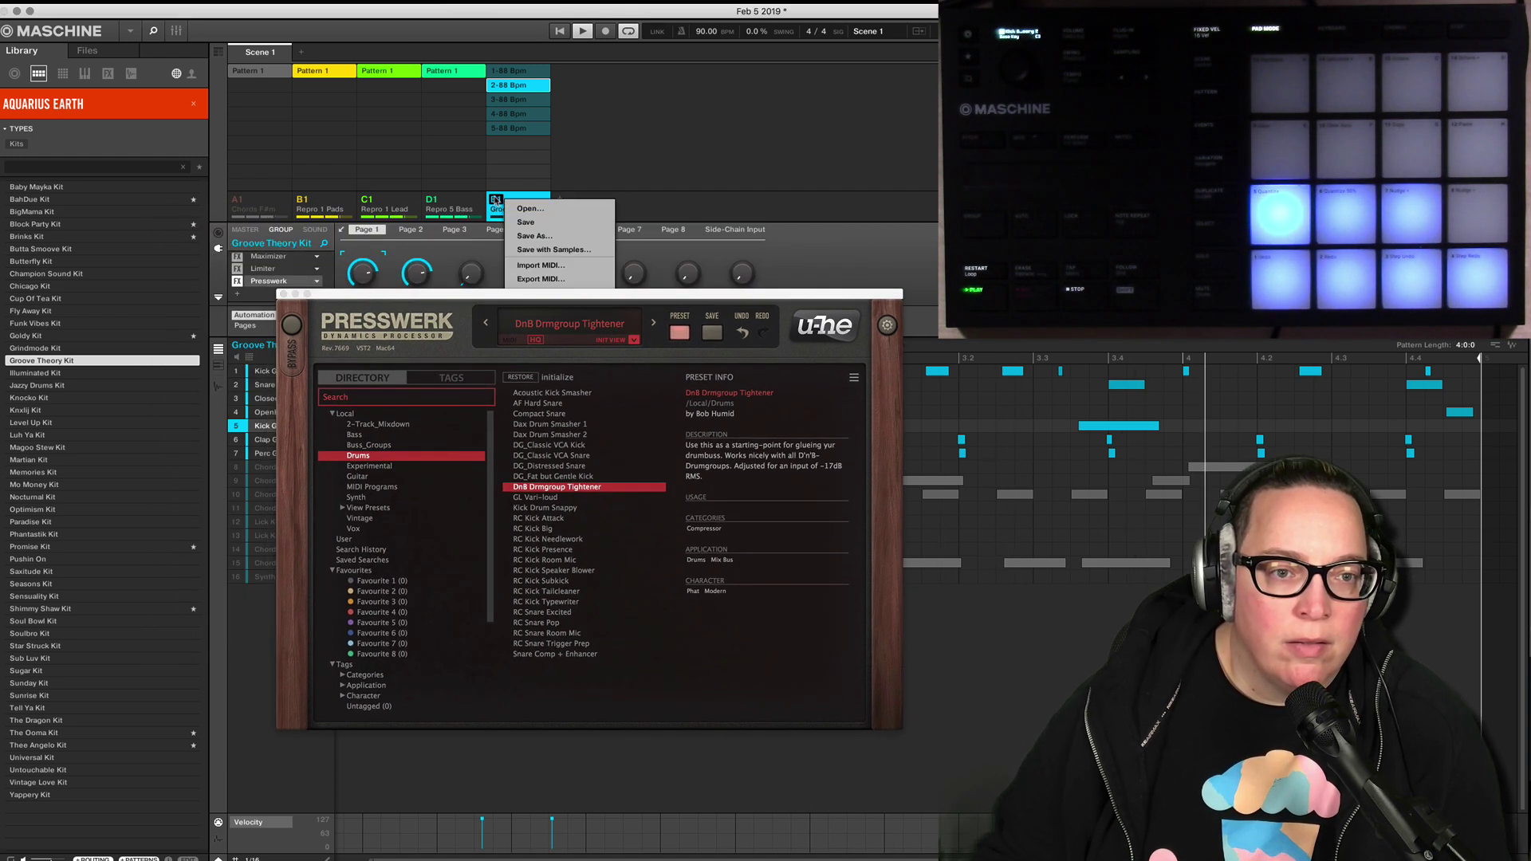
{"action": "left_click", "coordinate": [495, 200]}
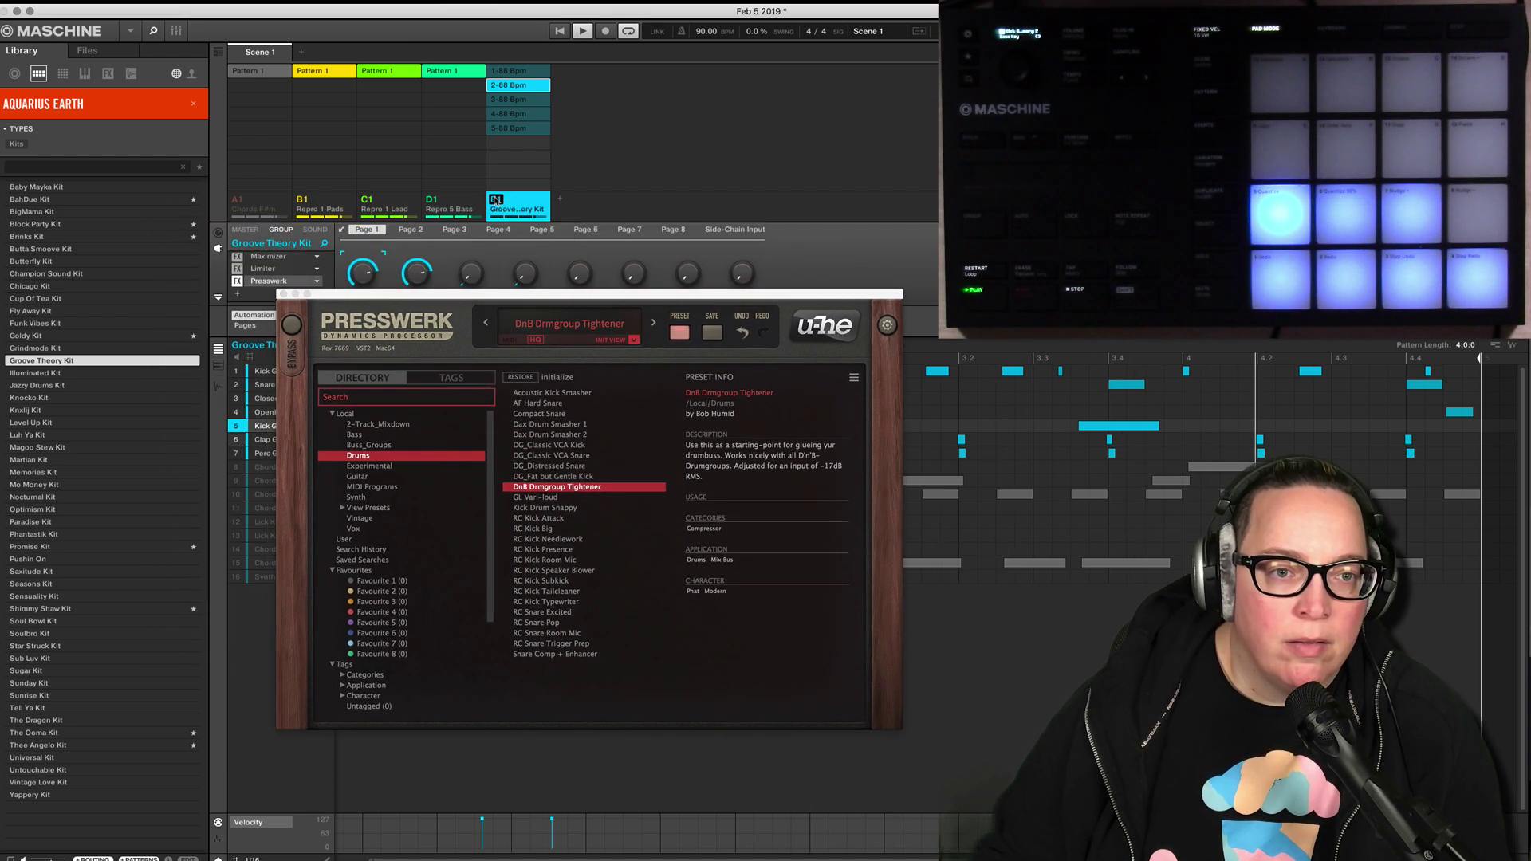
{"action": "left_click", "coordinate": [292, 328]}
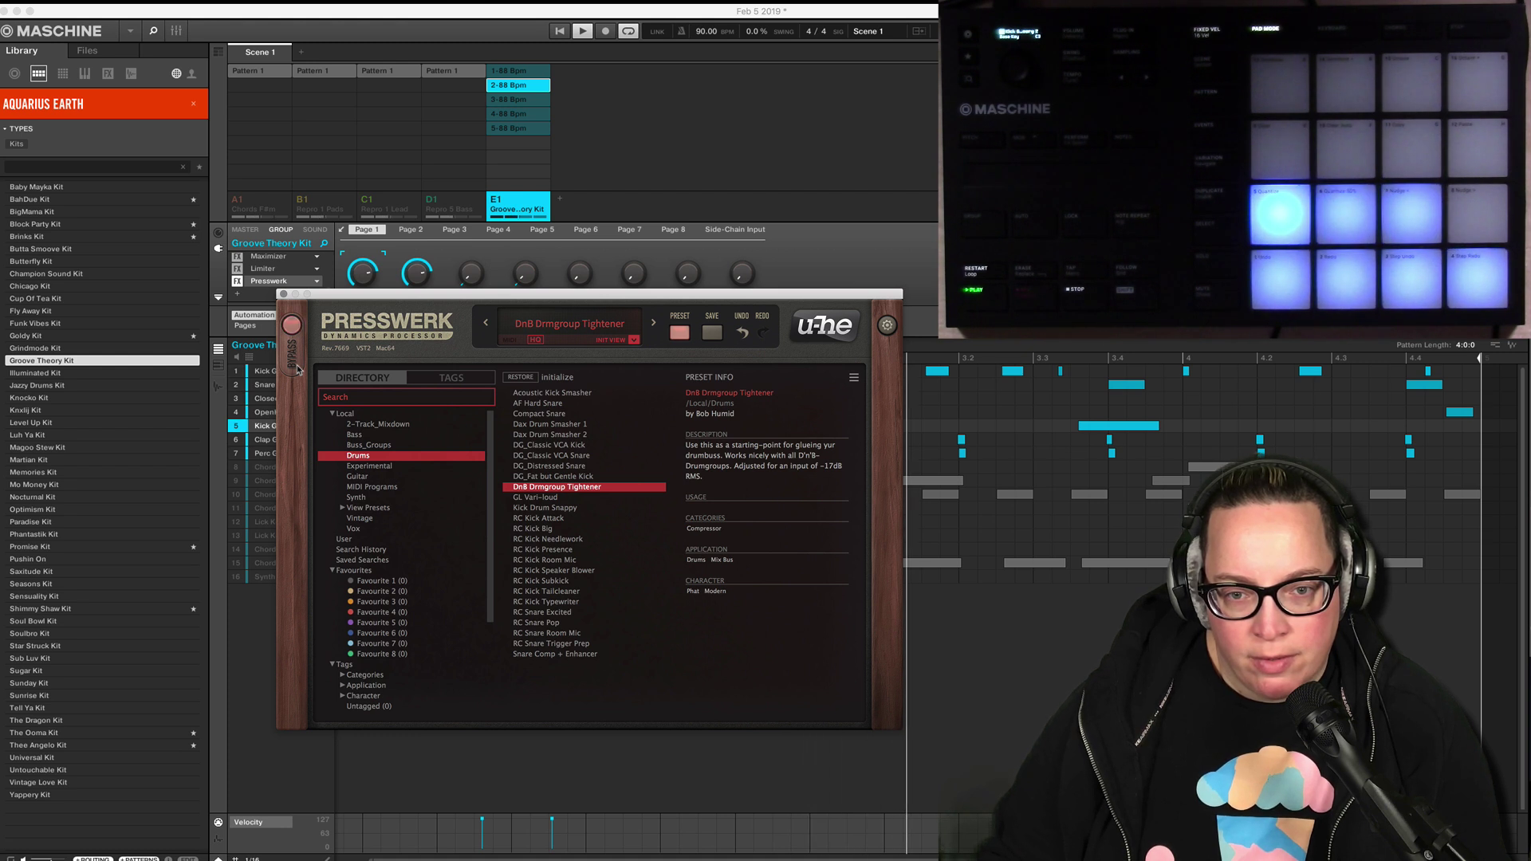
{"action": "left_click", "coordinate": [293, 325]}
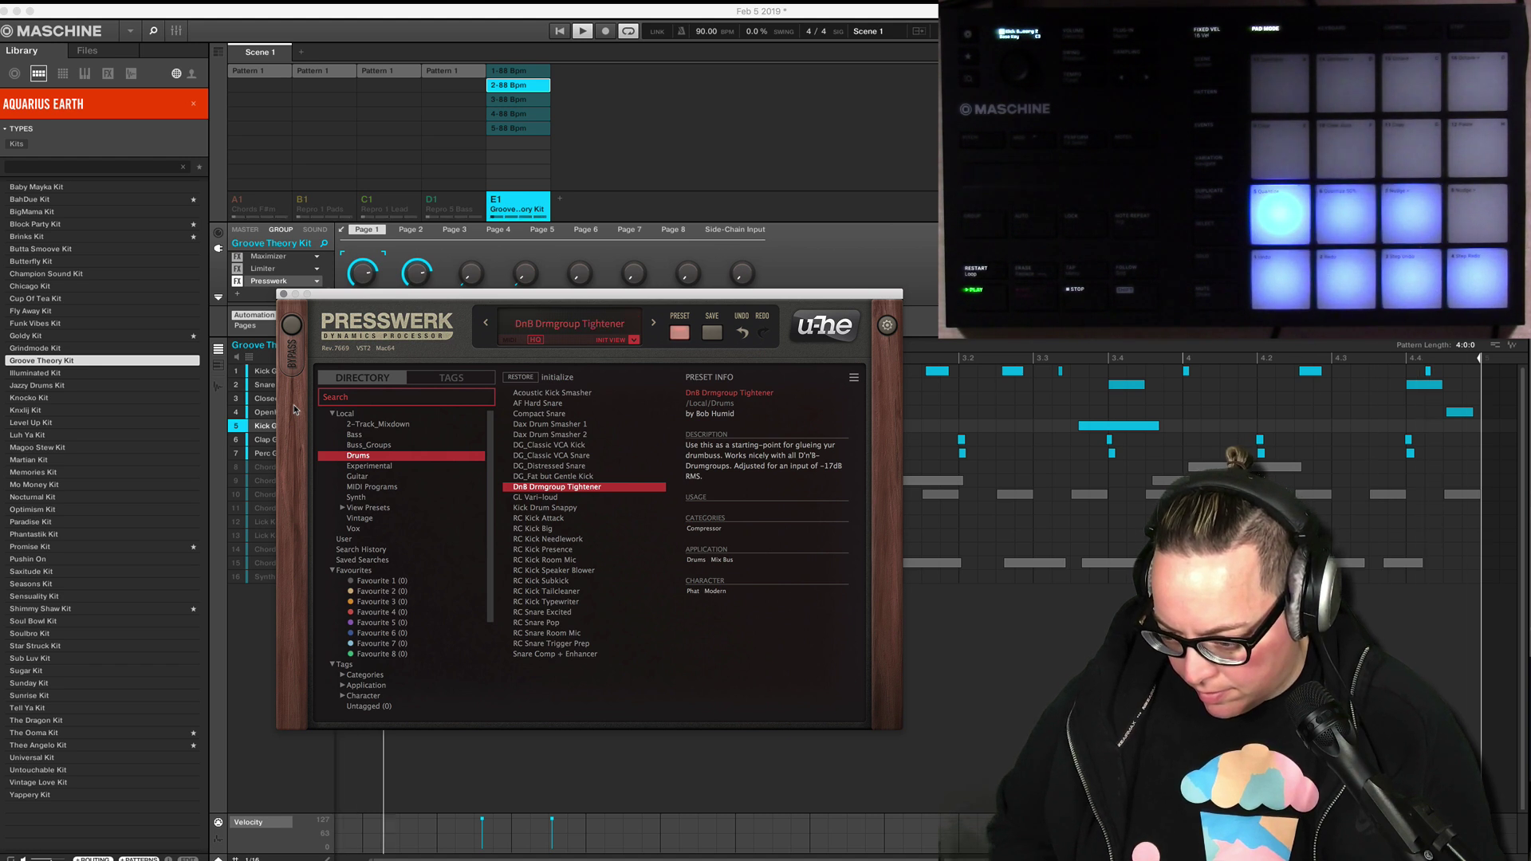
{"action": "left_click", "coordinate": [294, 328]}
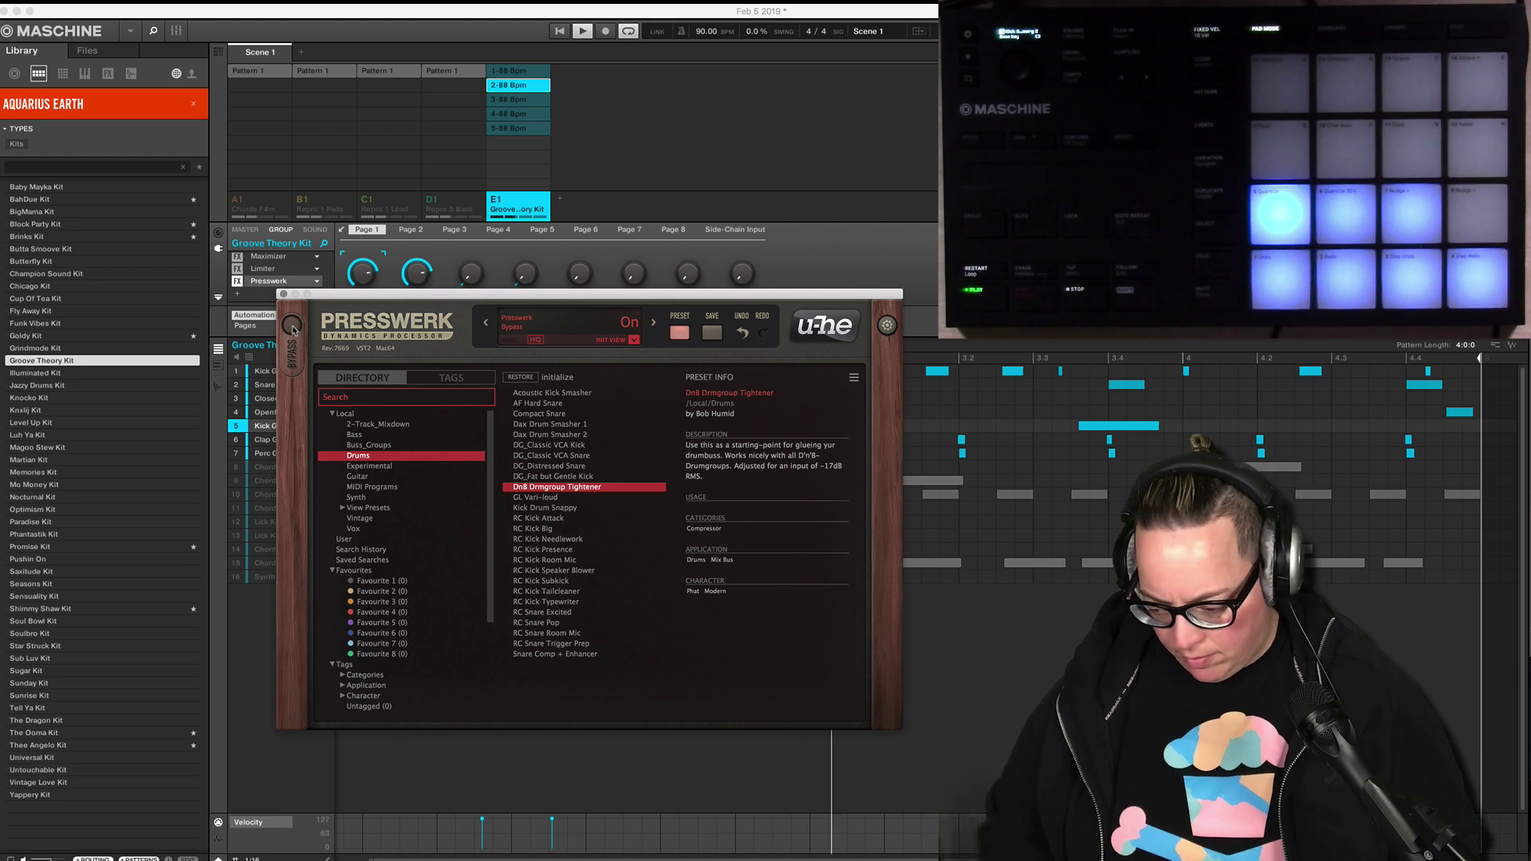
{"action": "left_click", "coordinate": [293, 328]}
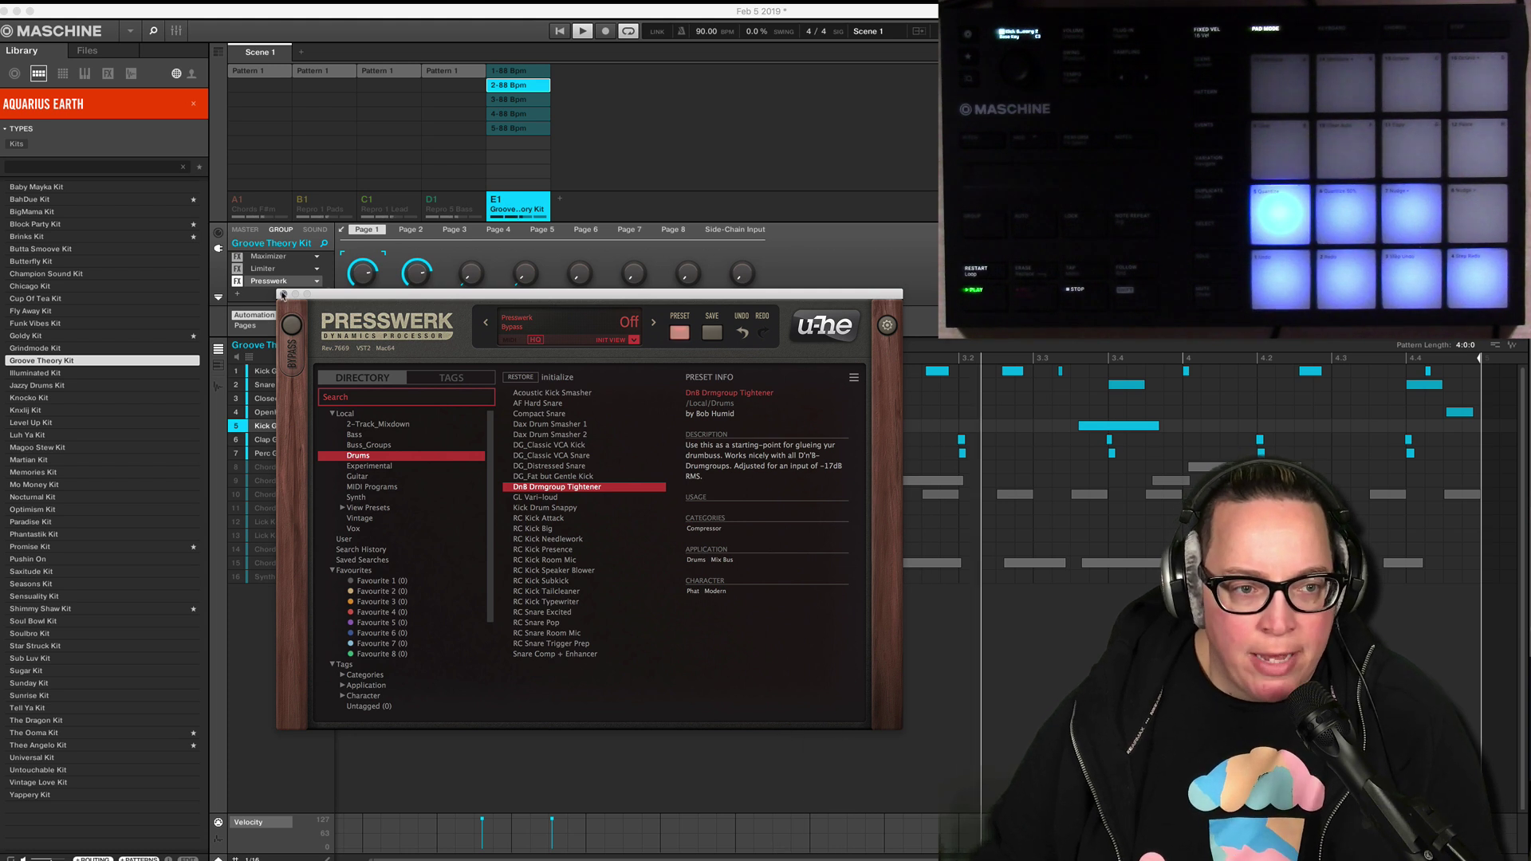
{"action": "left_click", "coordinate": [283, 295]}
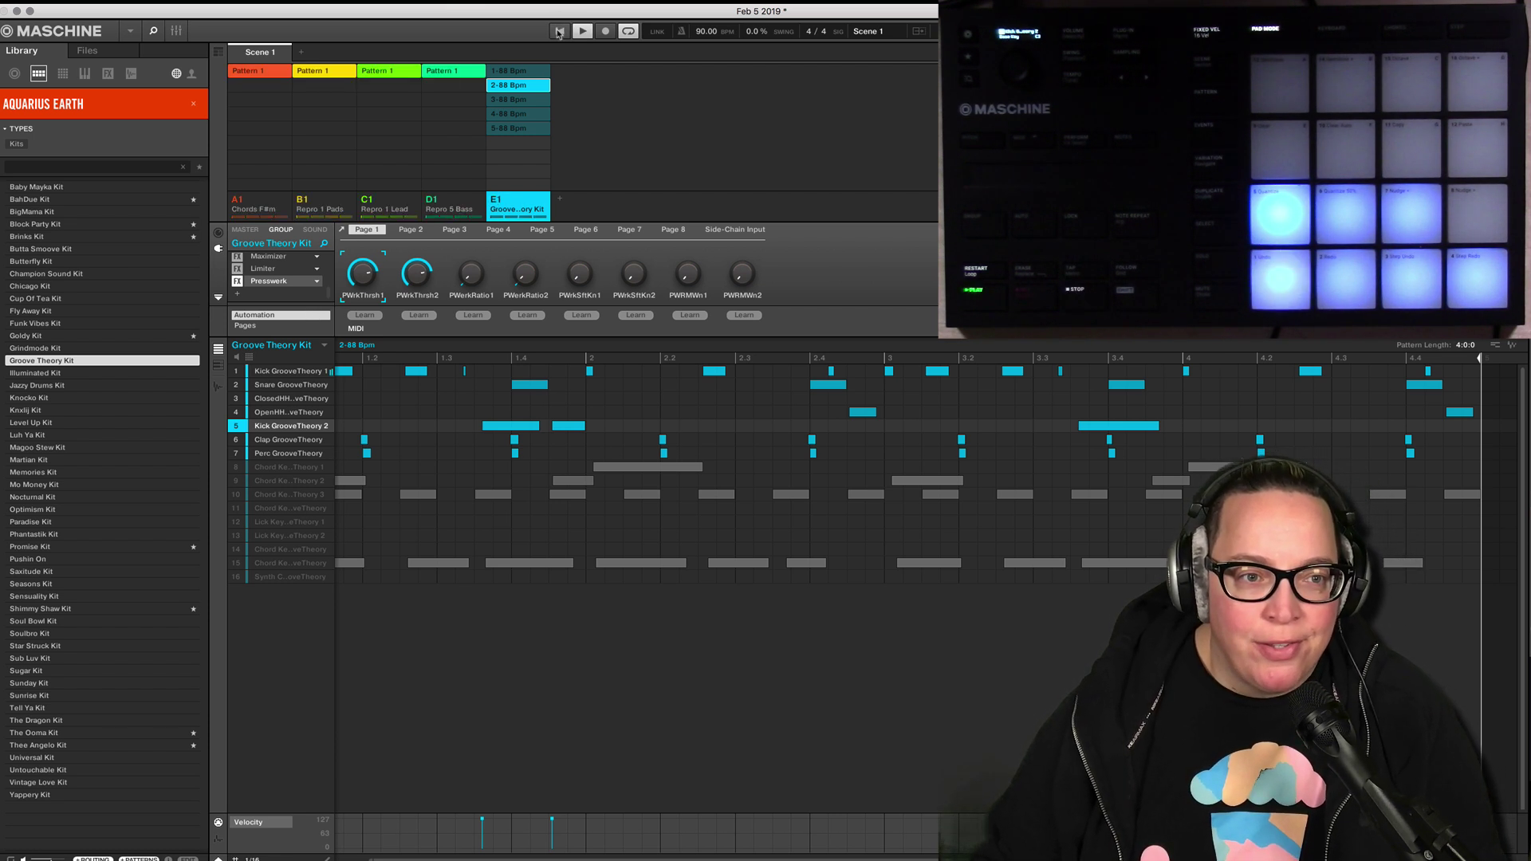
Start playback with only the chords group soloed and show the group-level effects chain.
{"action": "key", "text": "space"}
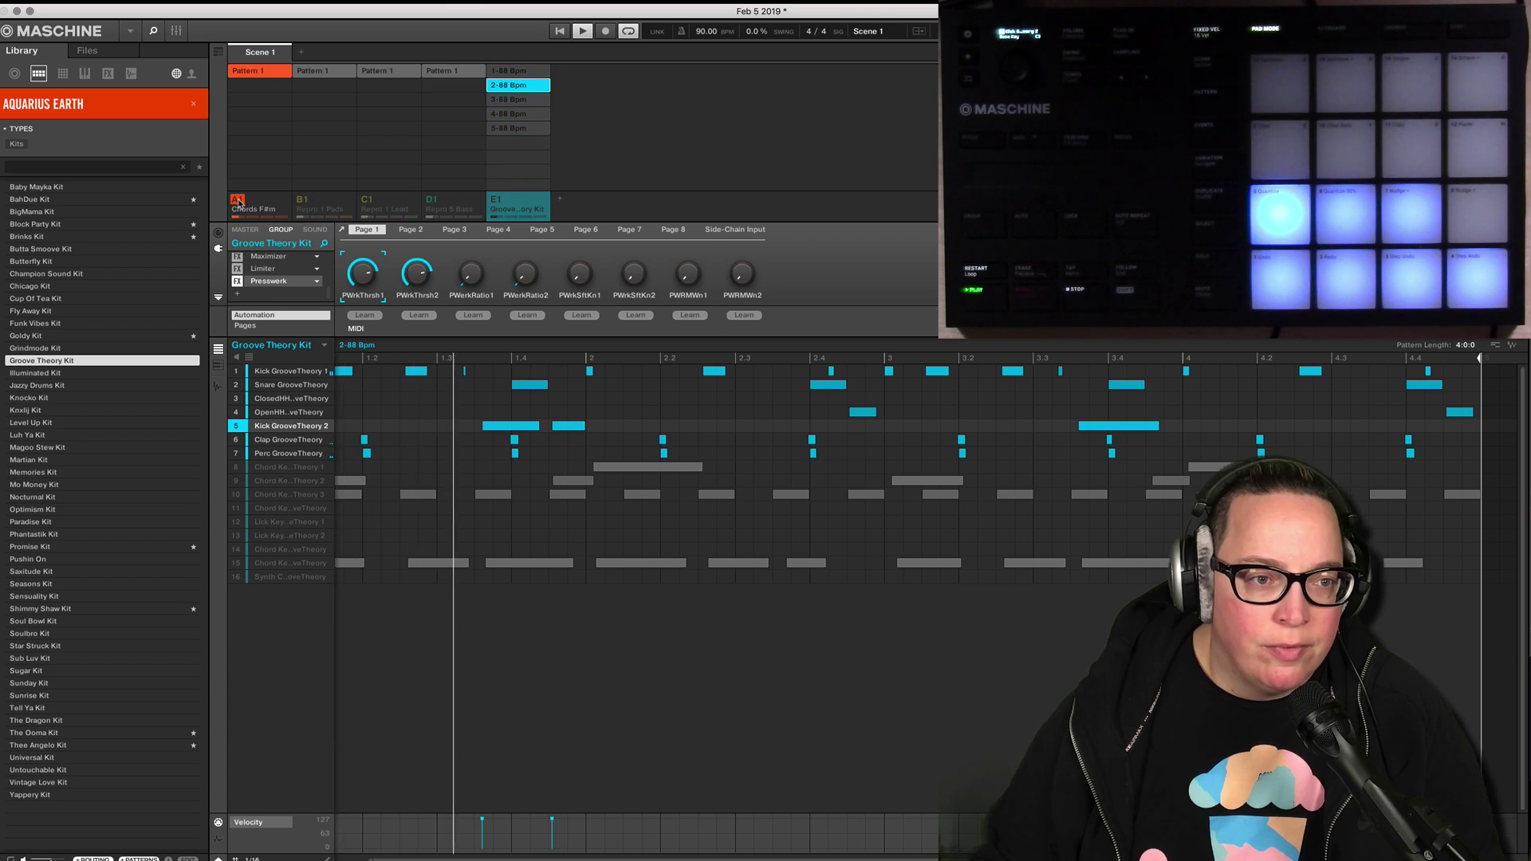
{"action": "right_click", "coordinate": [251, 212]}
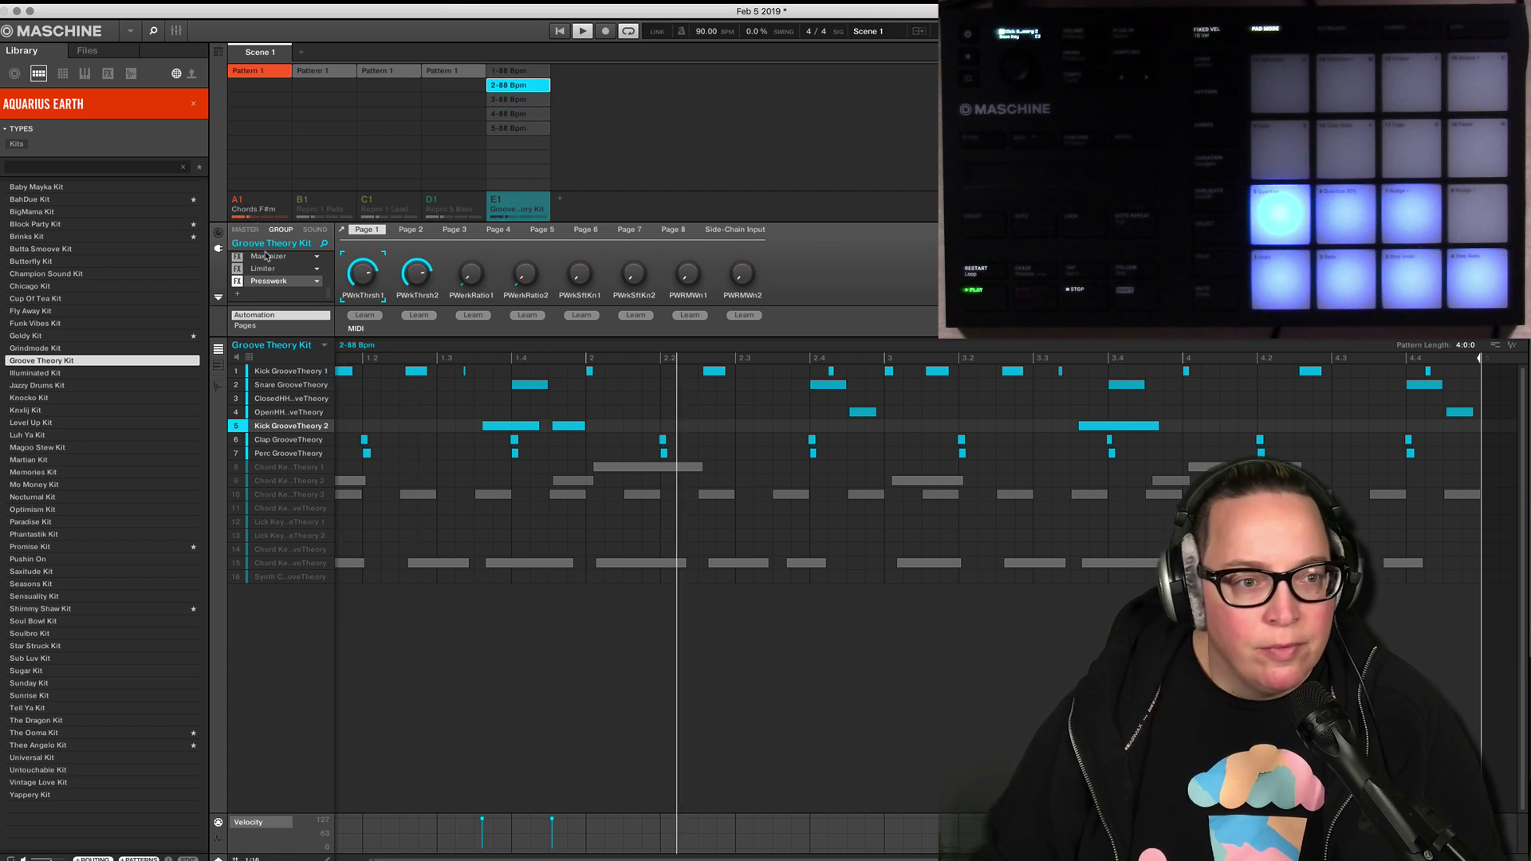
{"action": "left_click", "coordinate": [245, 229]}
{"action": "left_click", "coordinate": [279, 230]}
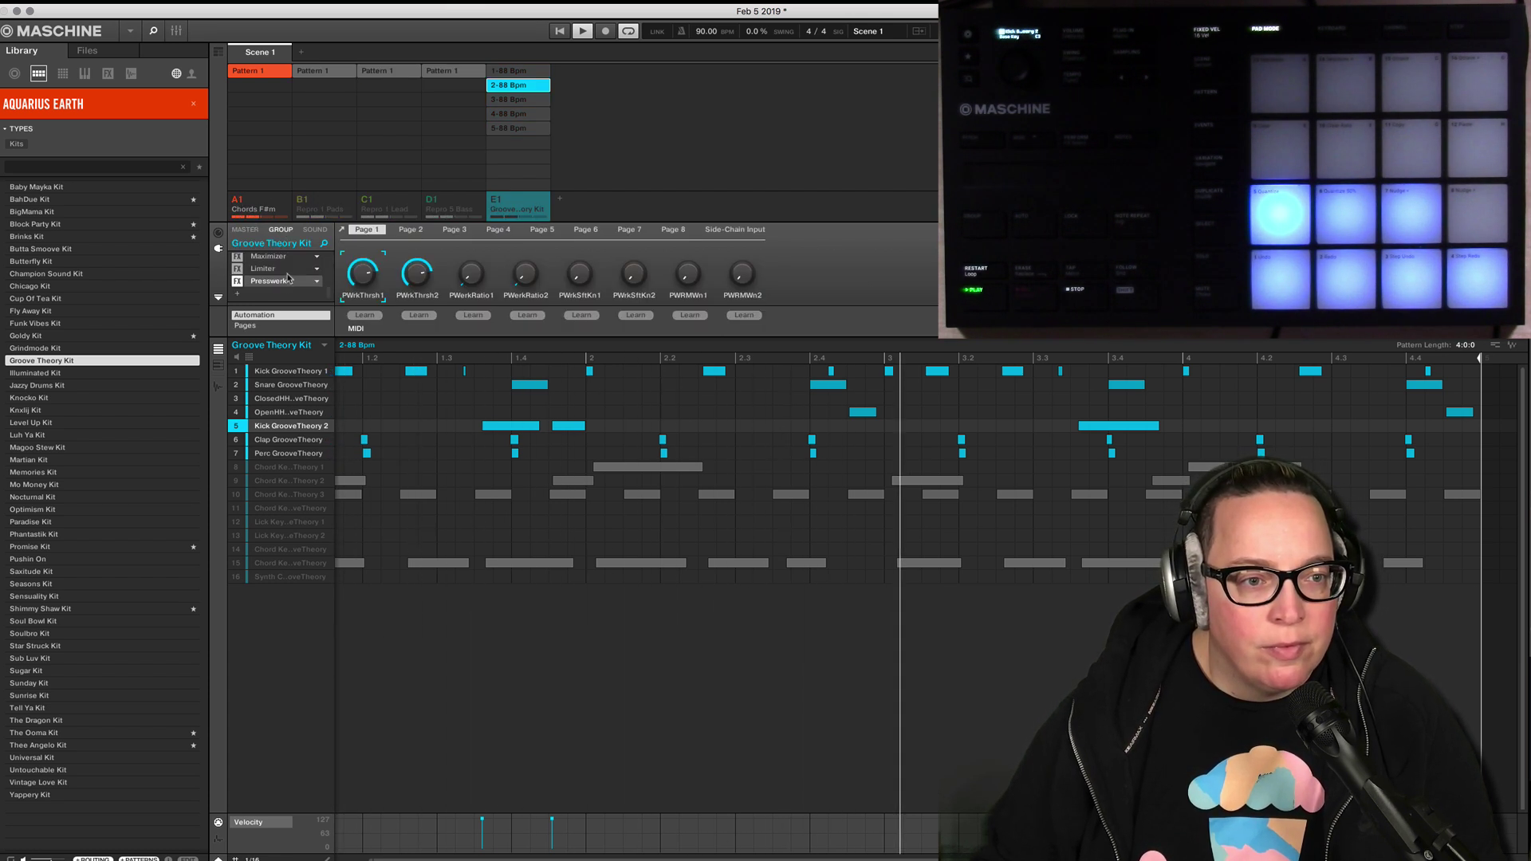
Open Twangstrom on the Chords F#m group, view its Classic Long and Tremolo & Panning presets, and close the plug-in.
{"action": "left_click", "coordinate": [271, 203]}
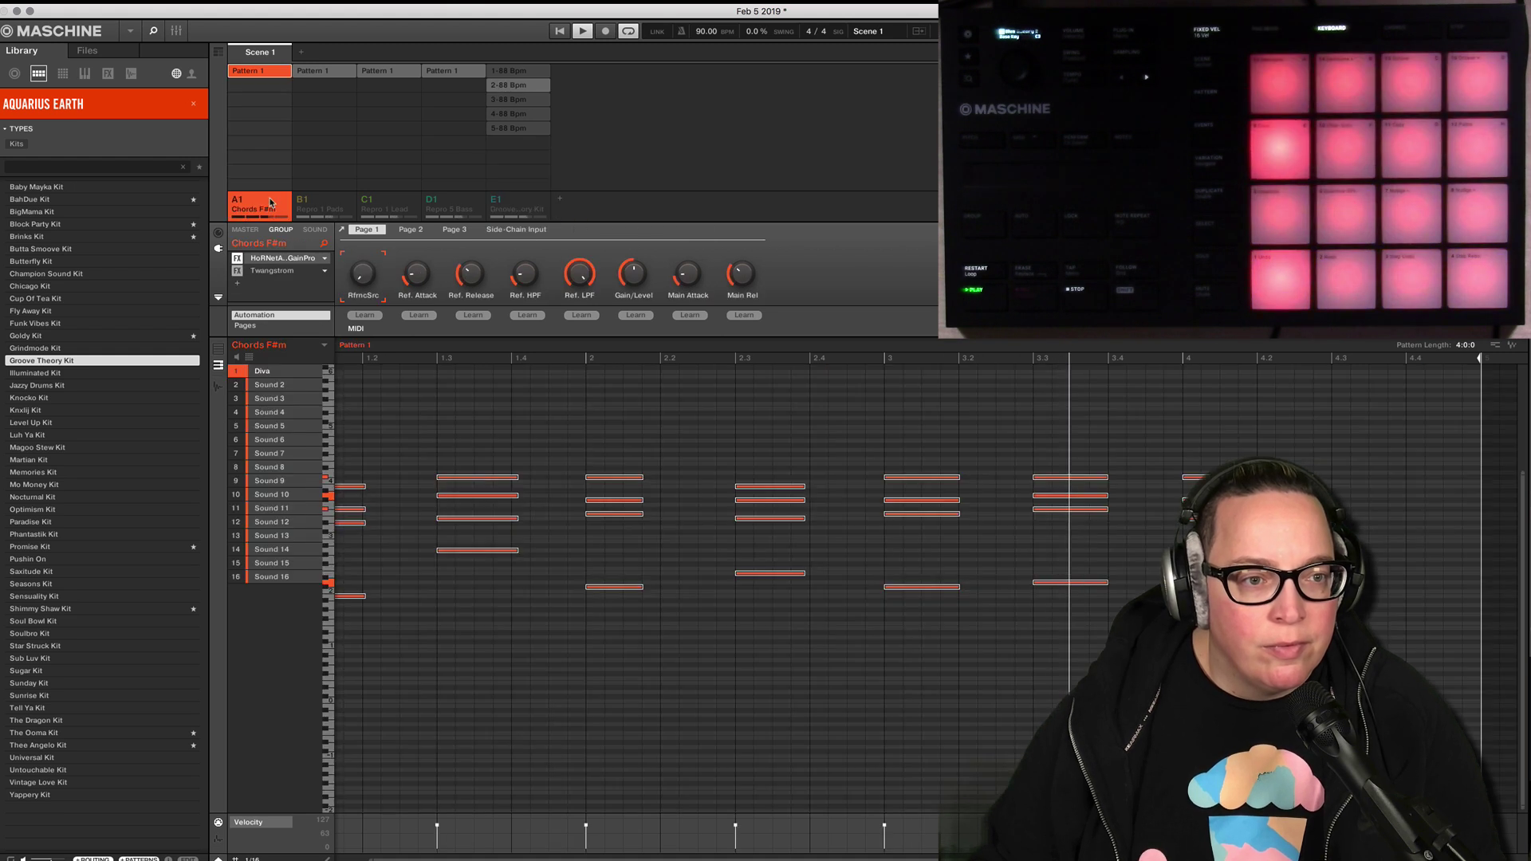
{"action": "left_click", "coordinate": [272, 271]}
{"action": "left_click", "coordinate": [272, 271]}
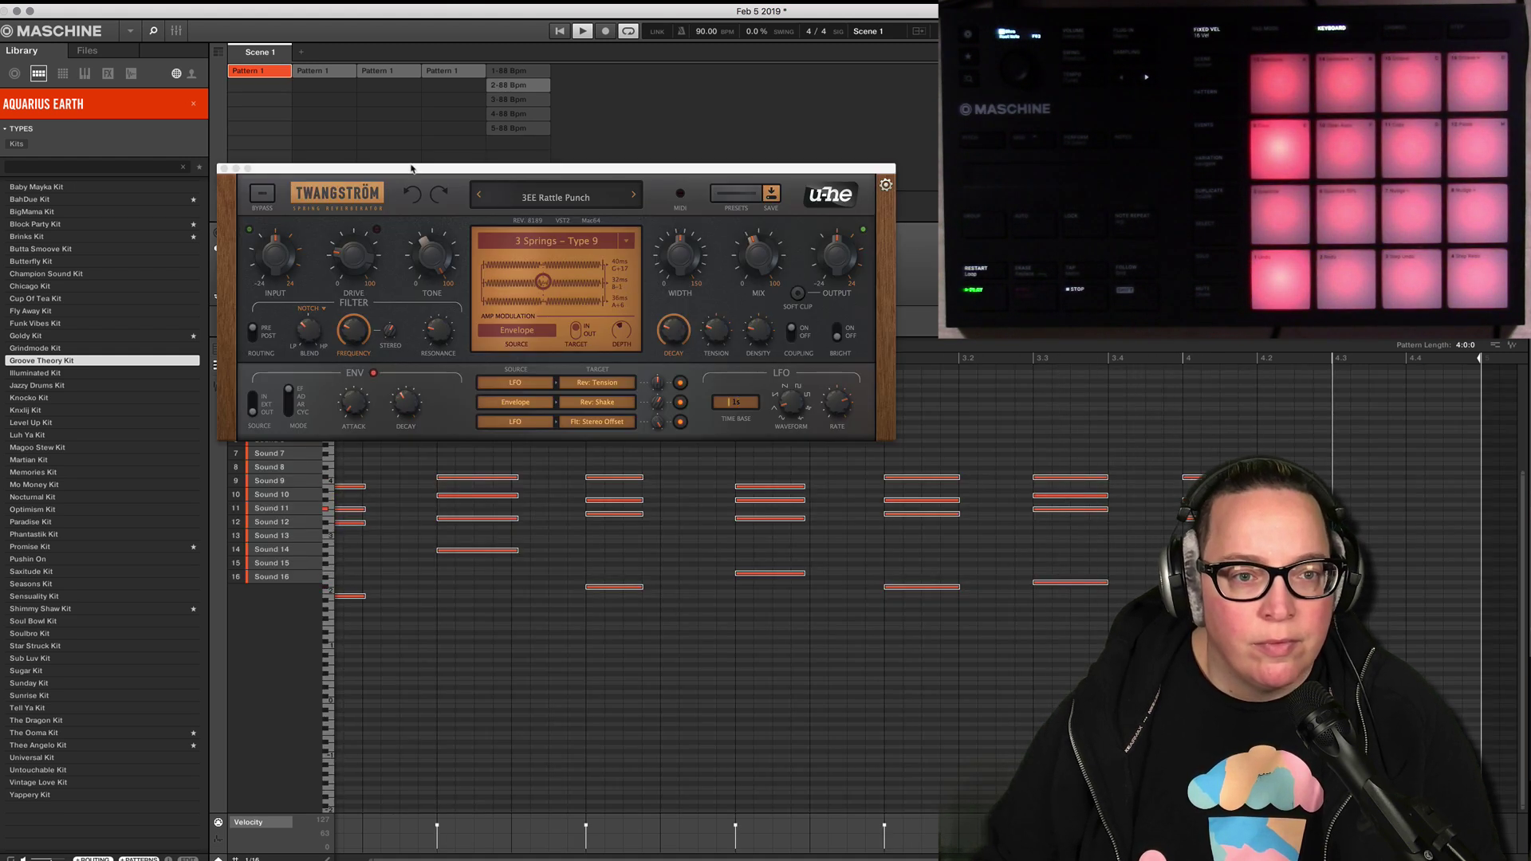
{"action": "left_click", "coordinate": [725, 195]}
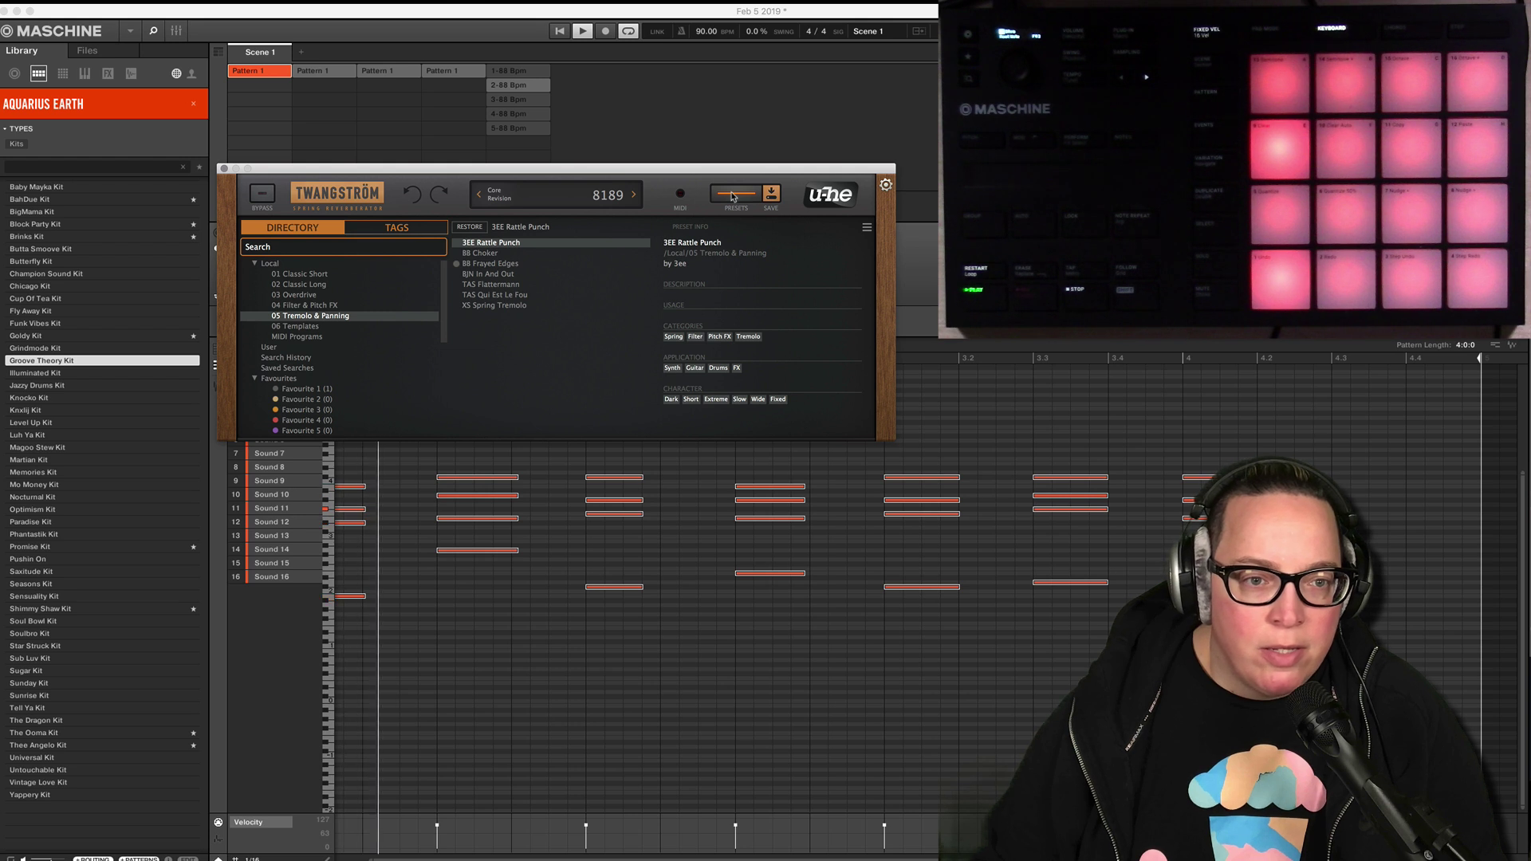
{"action": "left_click_drag", "start_coordinate": [647, 170], "coordinate": [676, 279]}
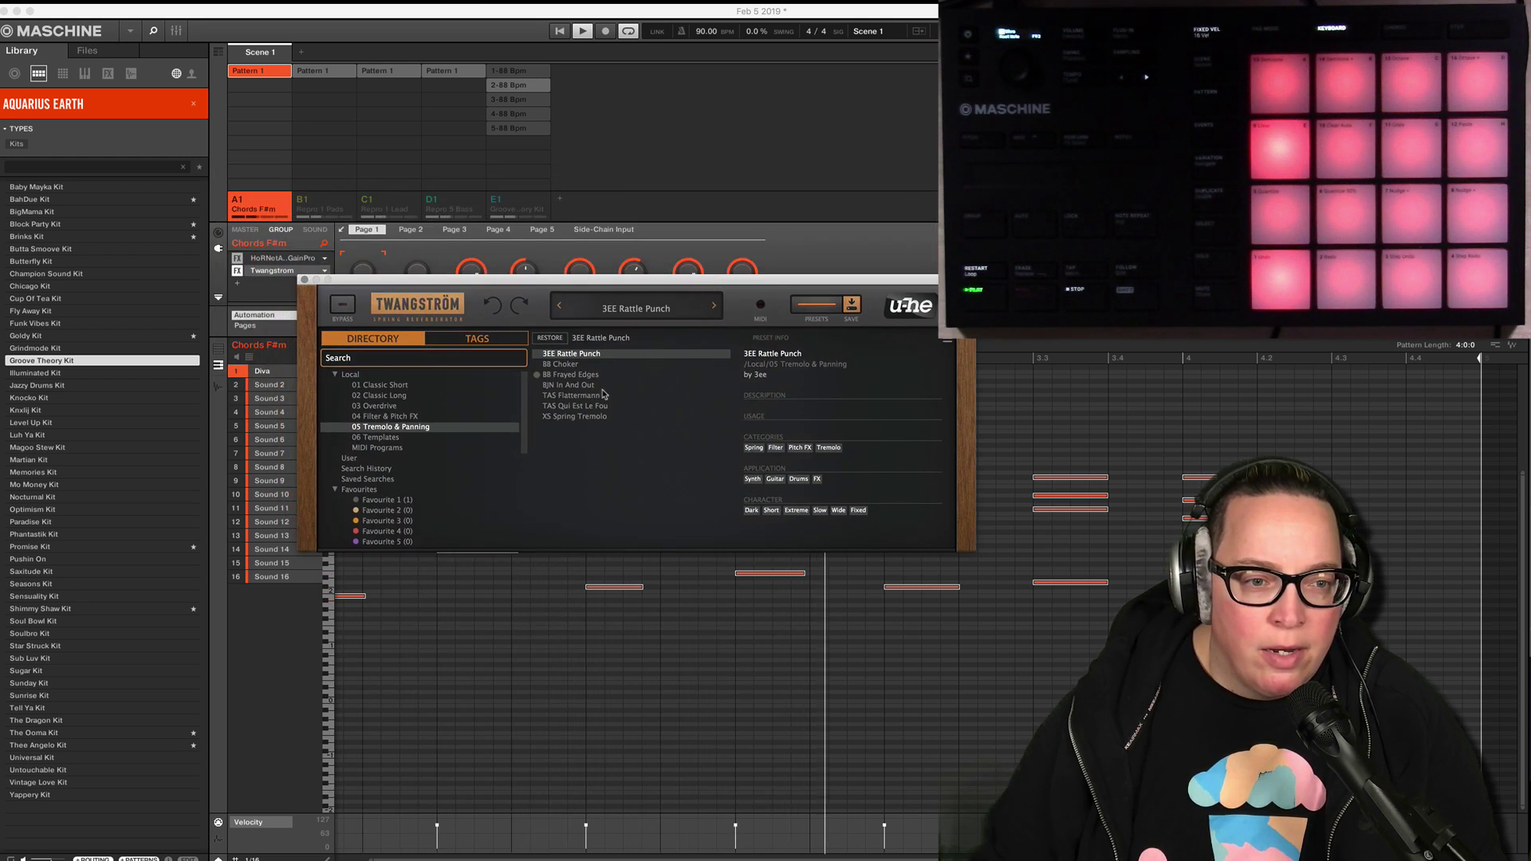
{"action": "left_click", "coordinate": [376, 395]}
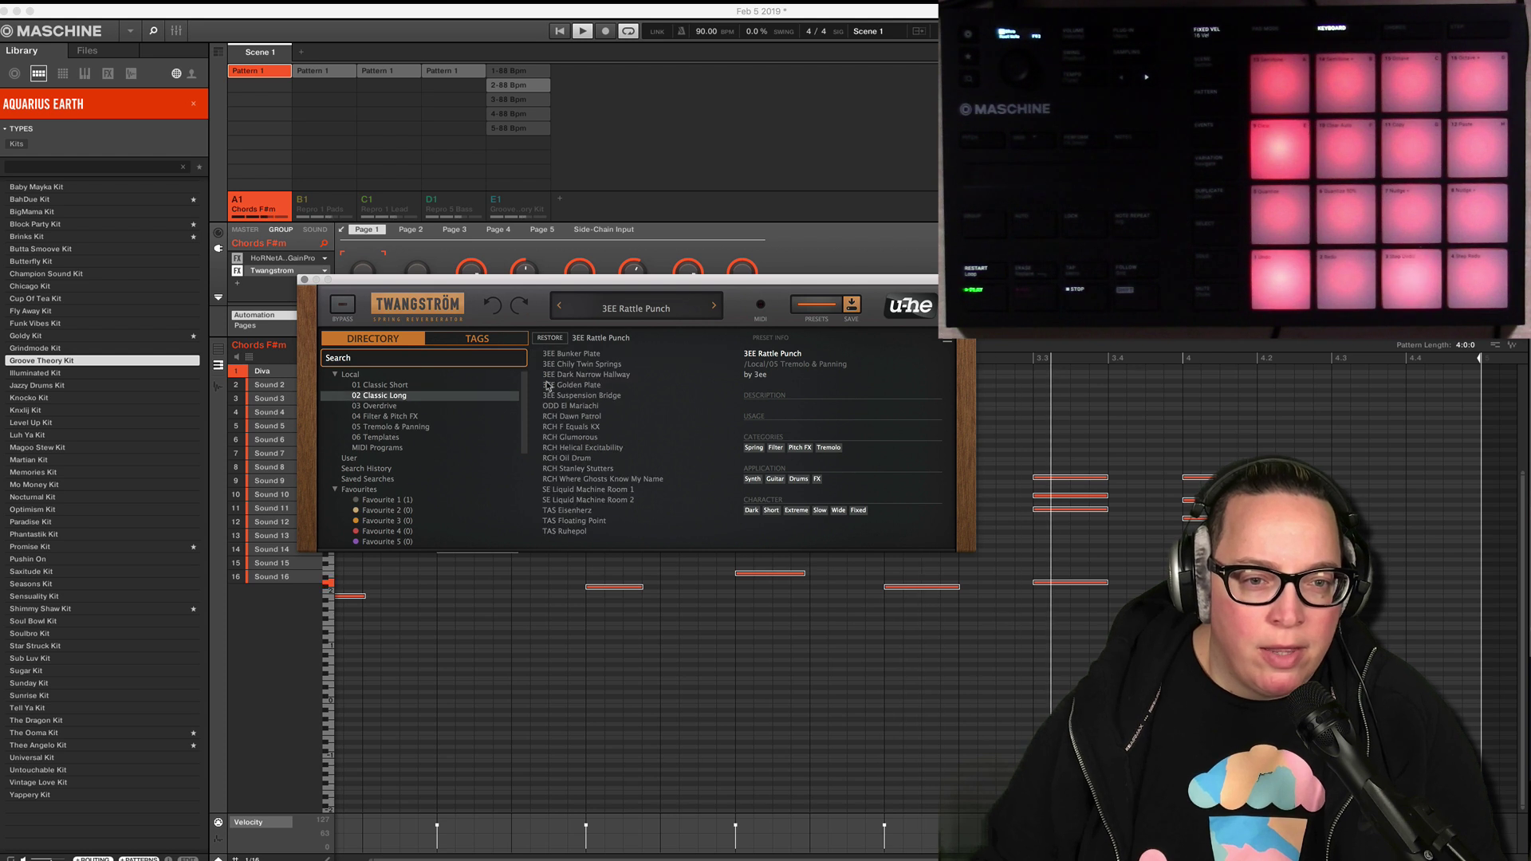
{"action": "left_click", "coordinate": [414, 427]}
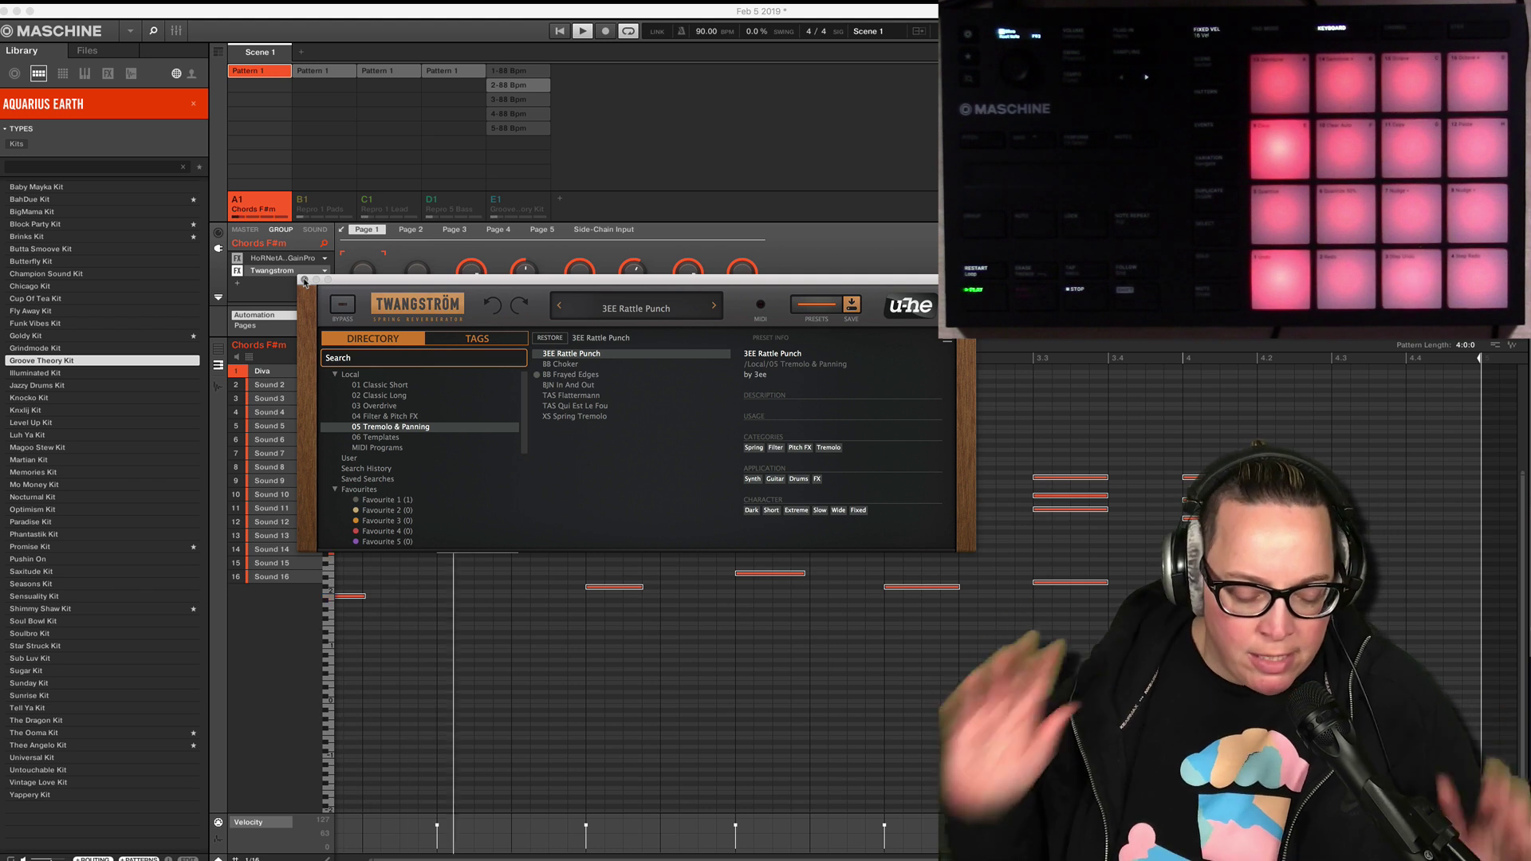
{"action": "left_click", "coordinate": [304, 280]}
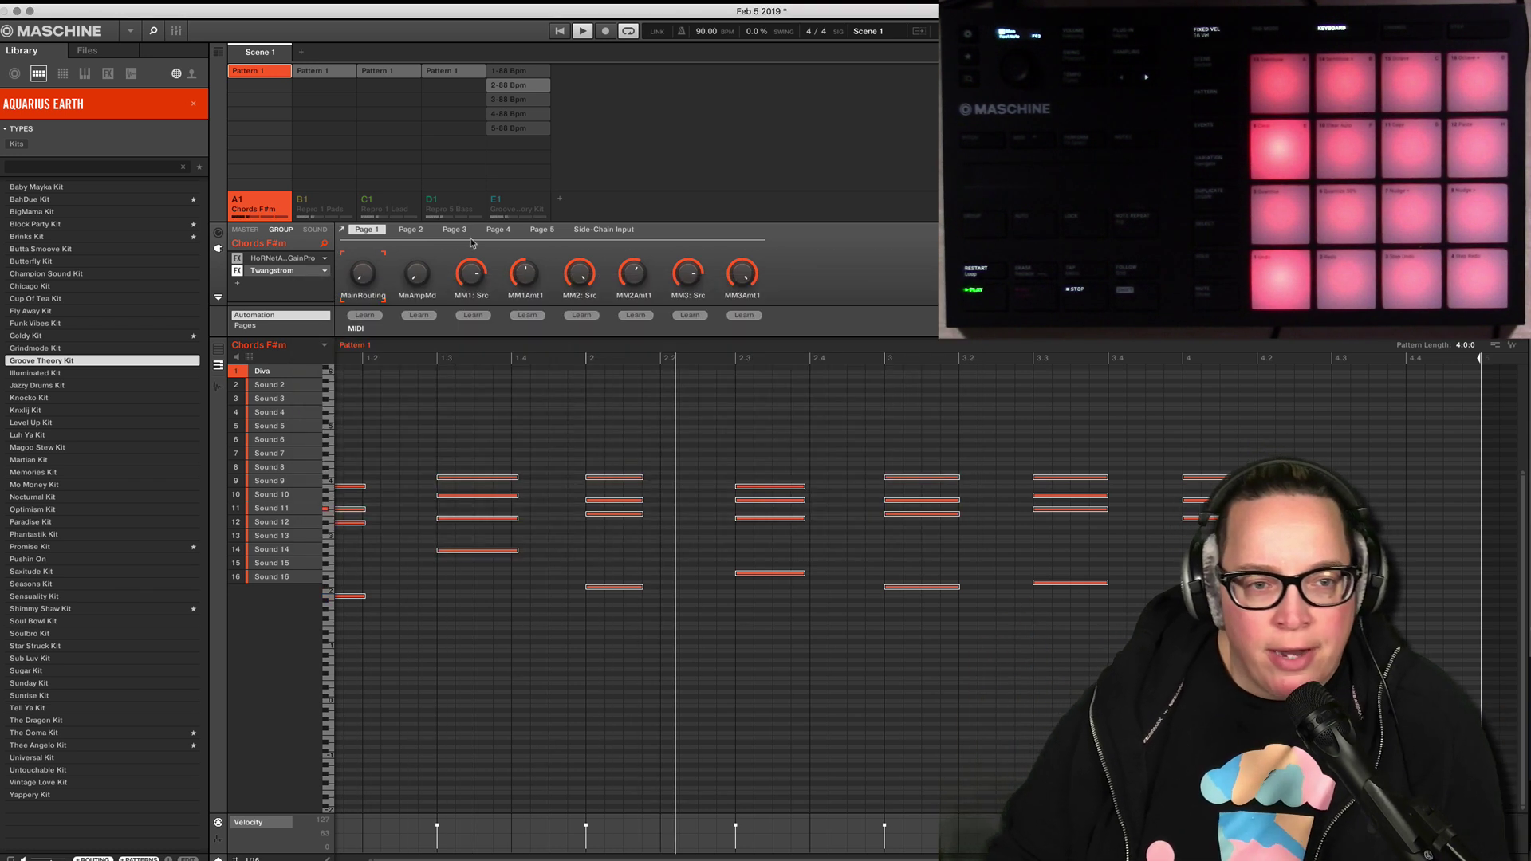
Unsolo the chords group, place its Pattern 1 in a first scene at bar 1 of the song arrangement, and play from the start.
{"action": "right_click", "coordinate": [238, 207], "text": "shift"}
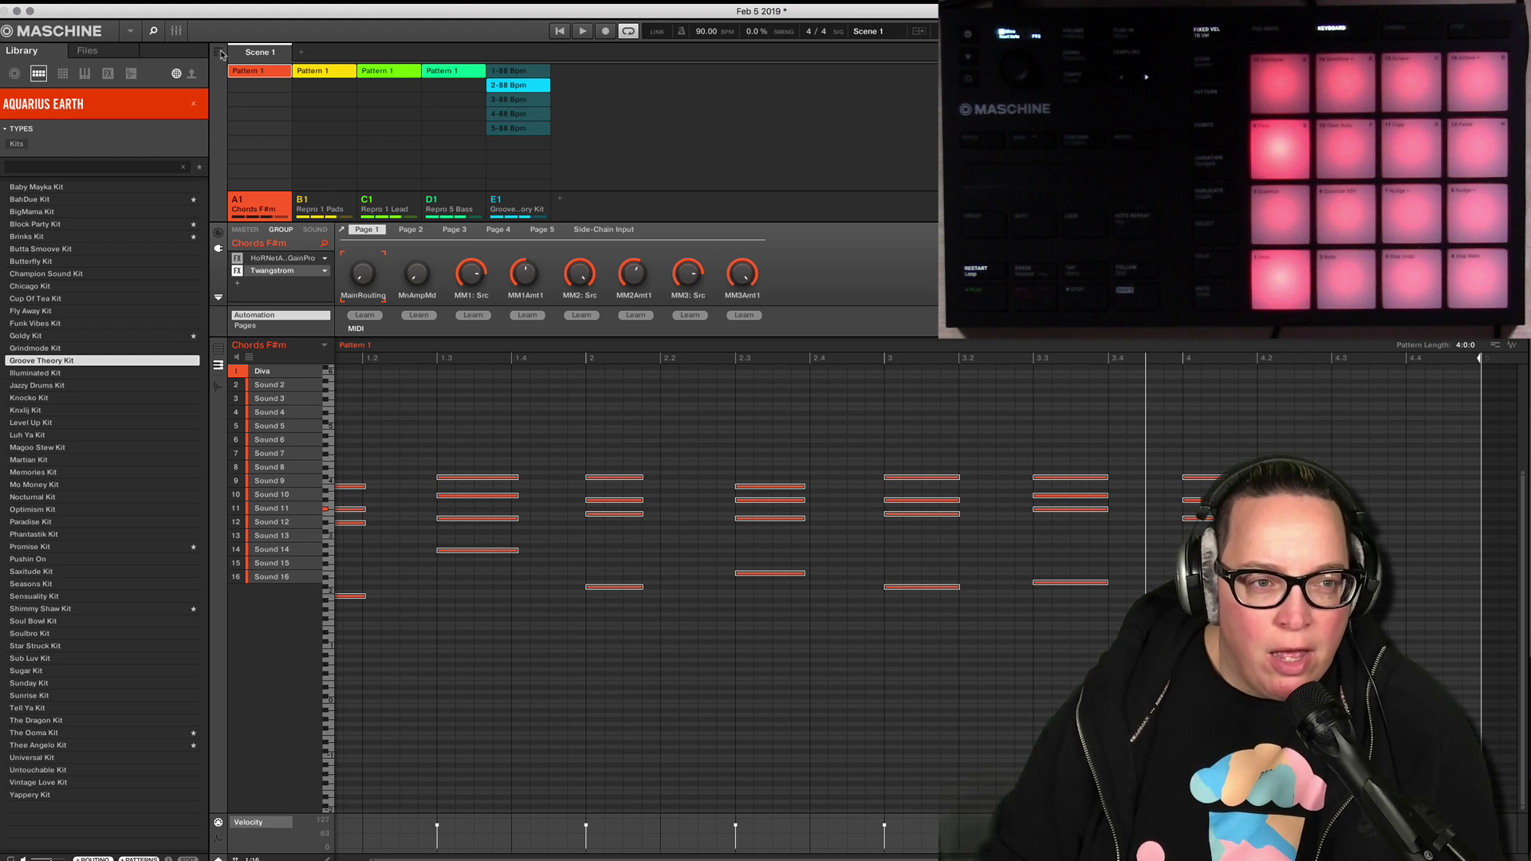
{"action": "left_click", "coordinate": [219, 53]}
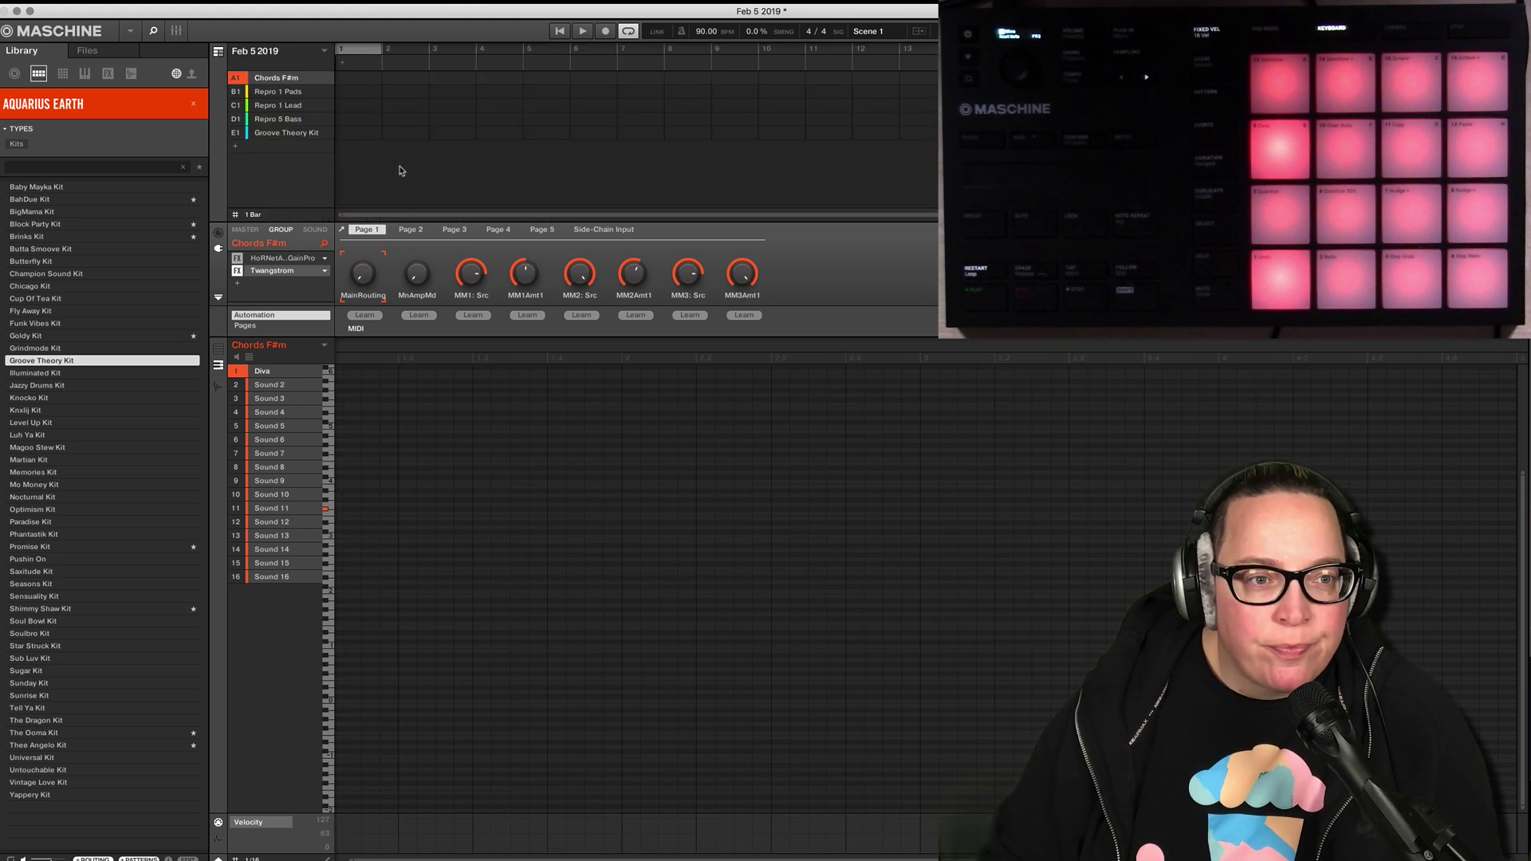
{"action": "left_click", "coordinate": [359, 82]}
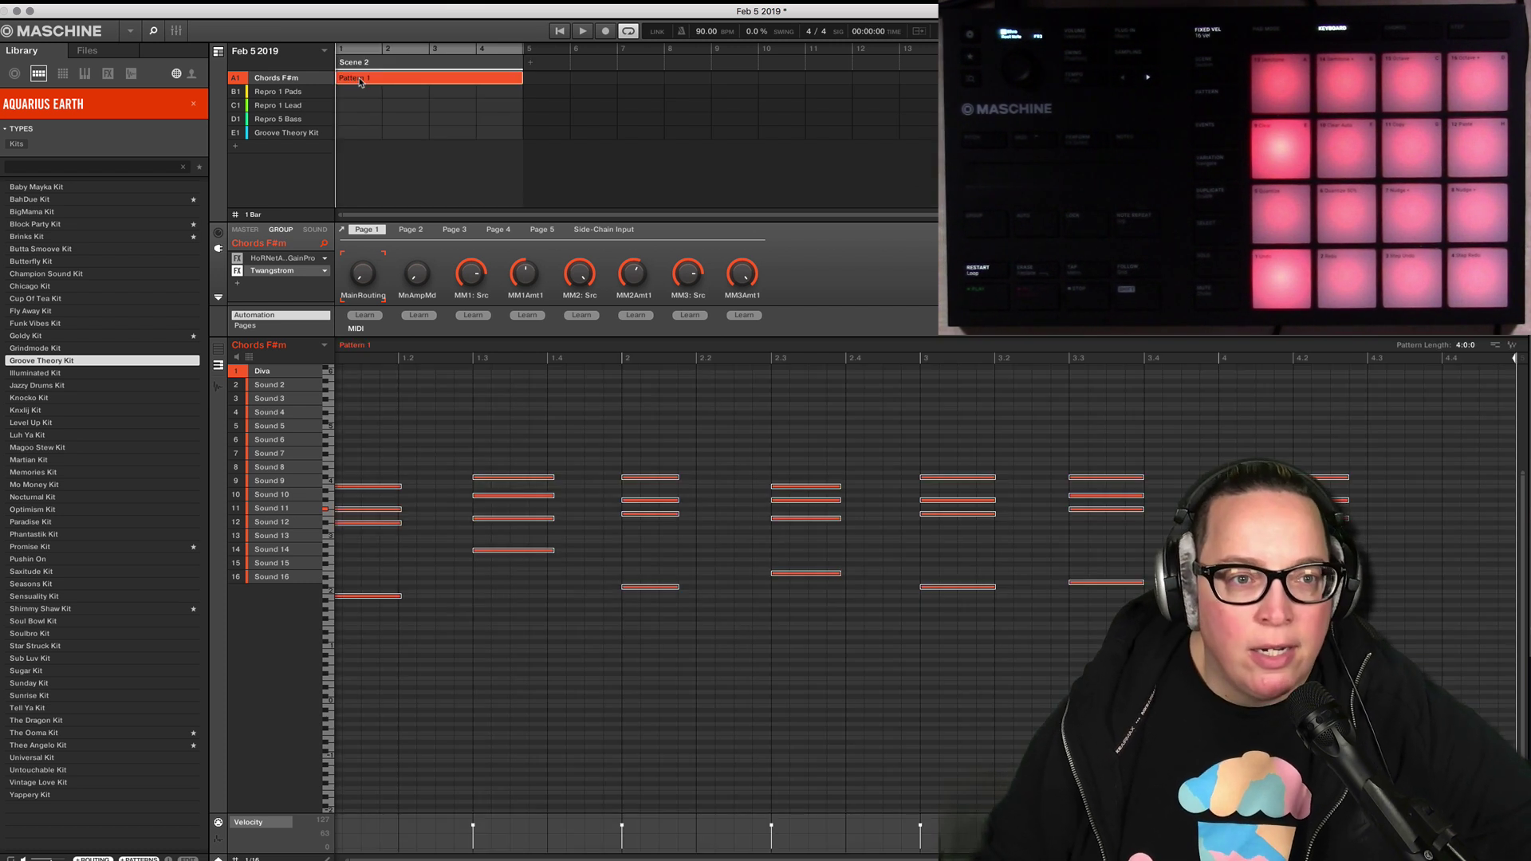
{"action": "left_click", "coordinate": [560, 32]}
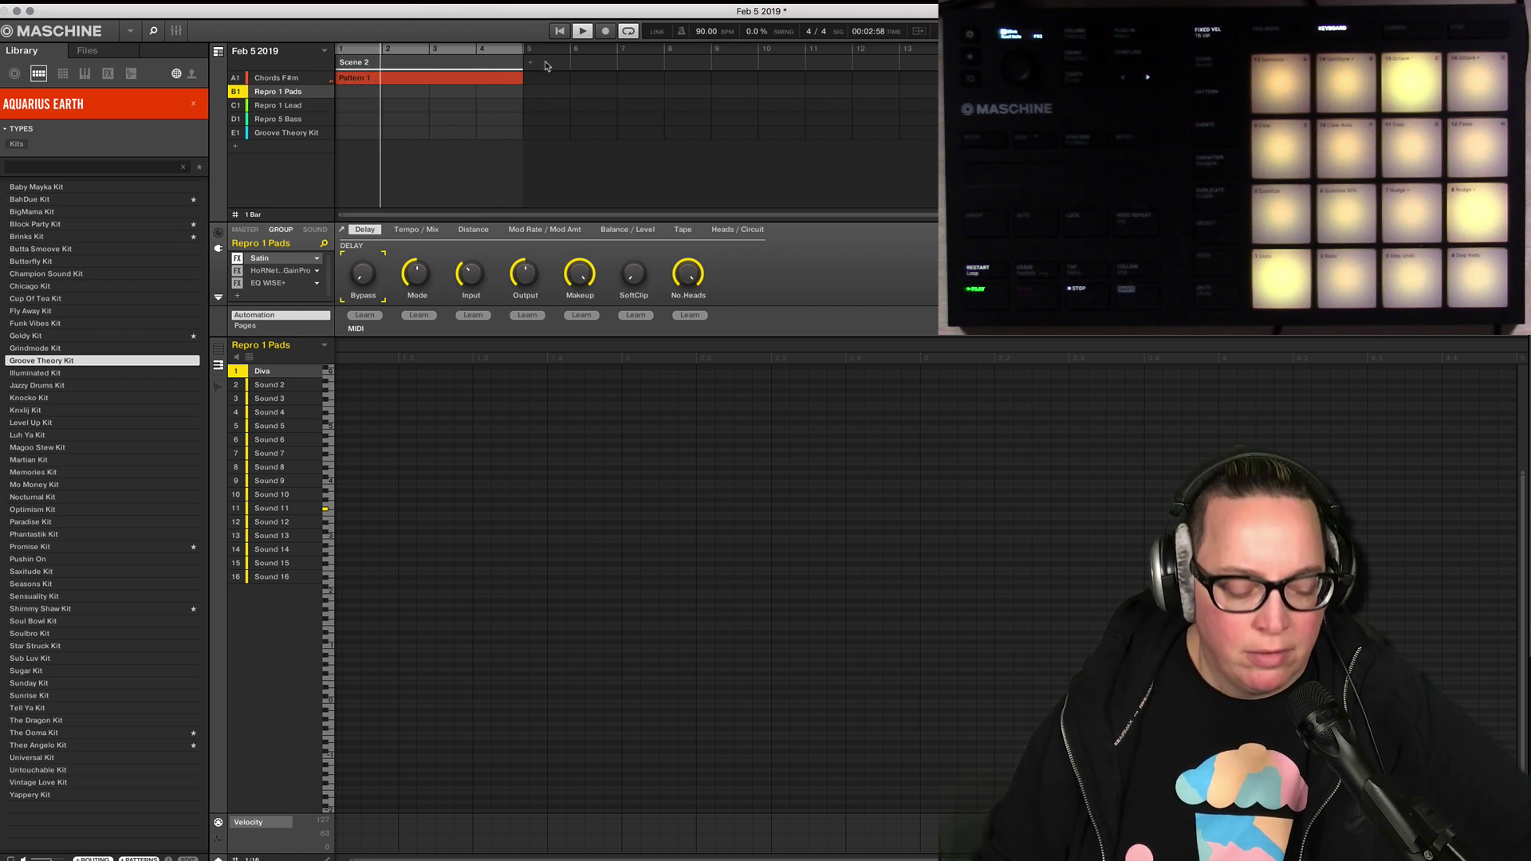
{"action": "key", "text": "space"}
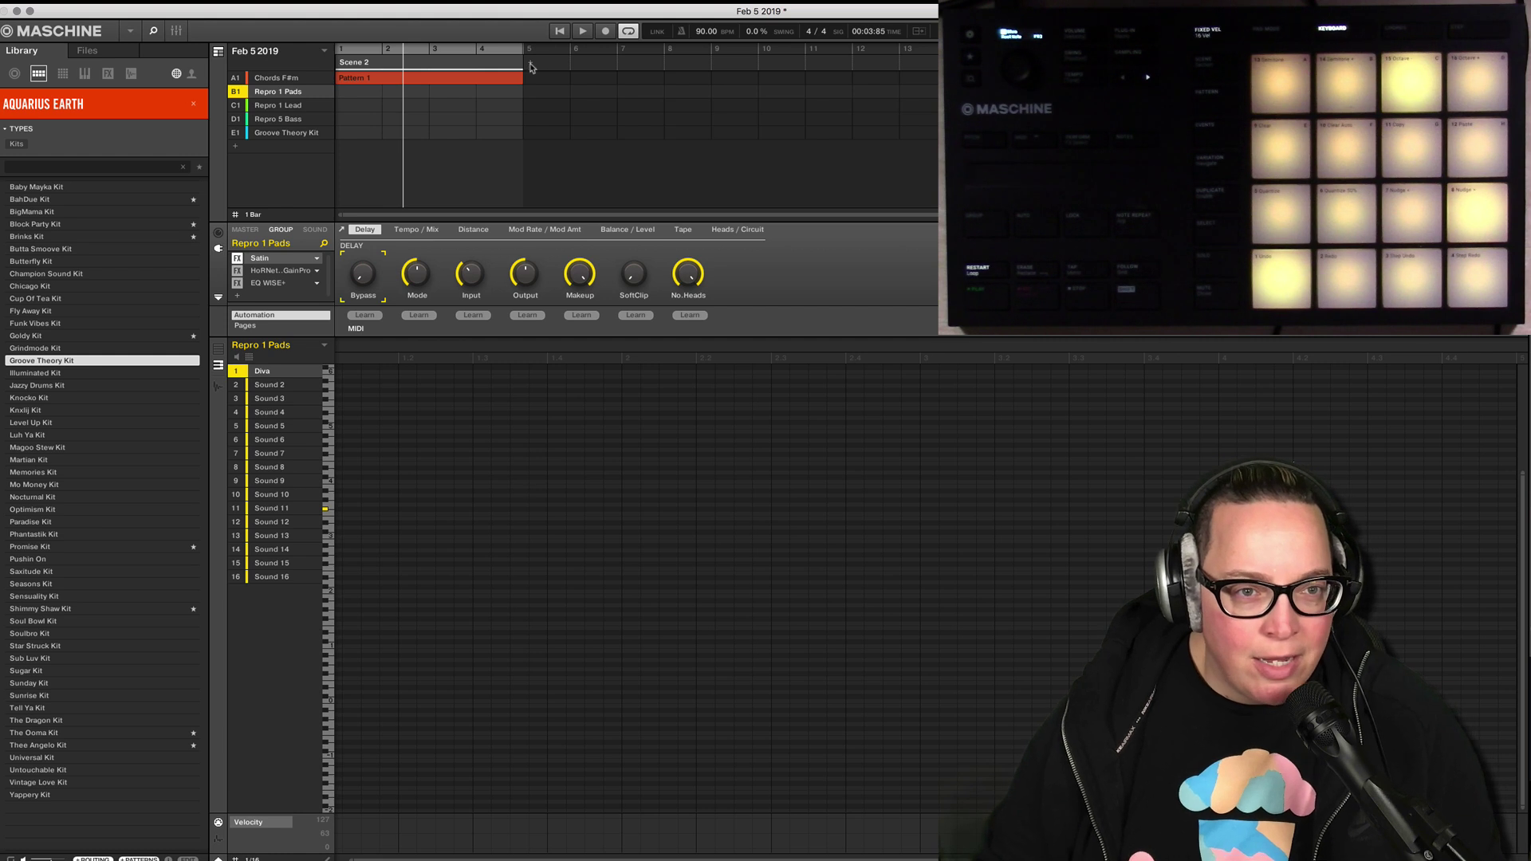
Add a second scene at bar 5 of the arrangement containing the chords and Repro 1 Pads patterns.
{"action": "left_click", "coordinate": [532, 67]}
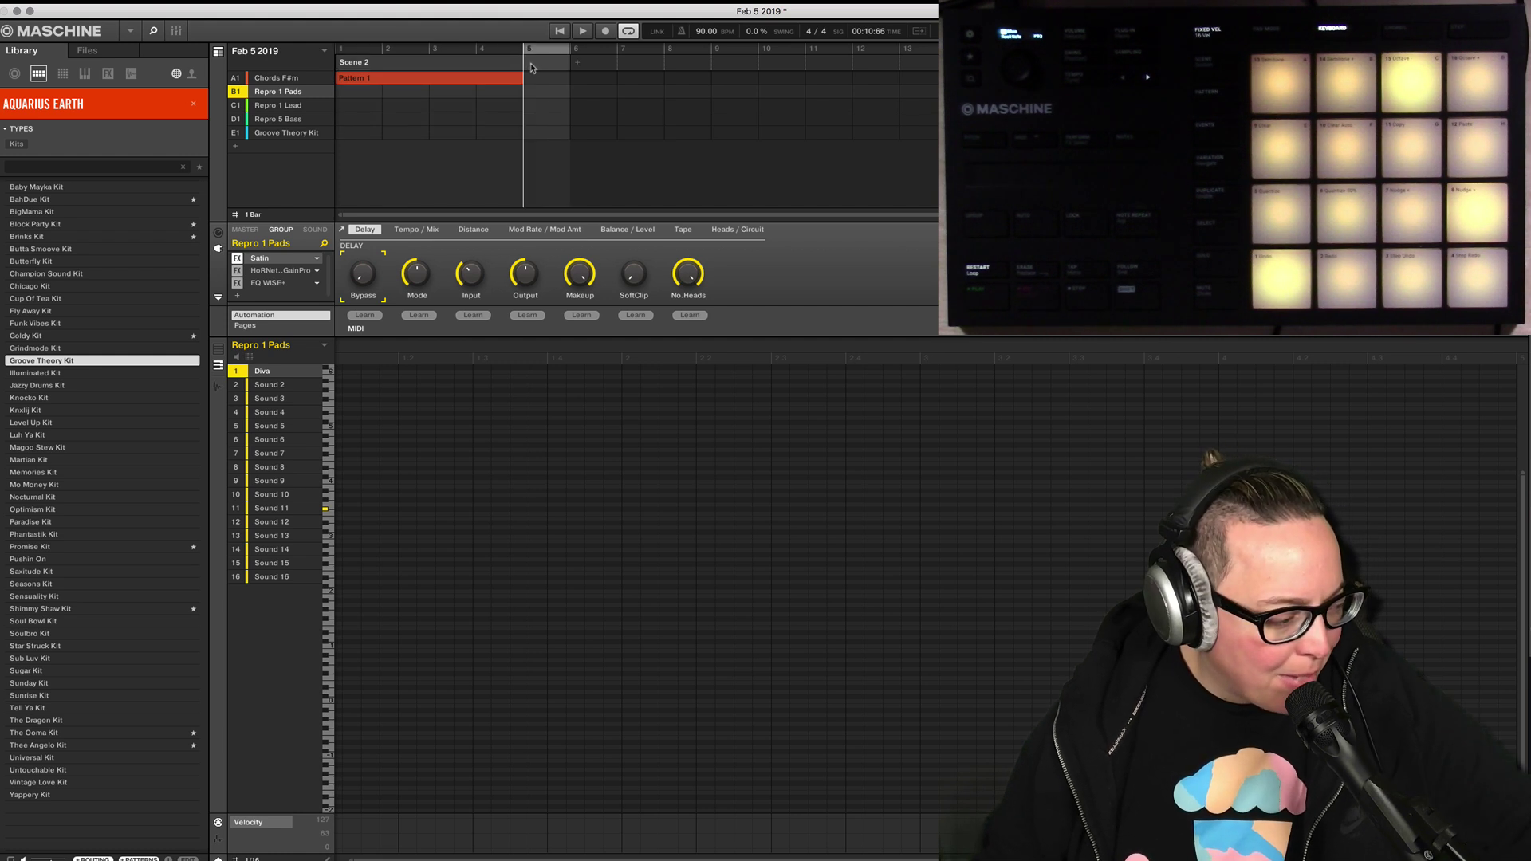
{"action": "left_click", "coordinate": [531, 67]}
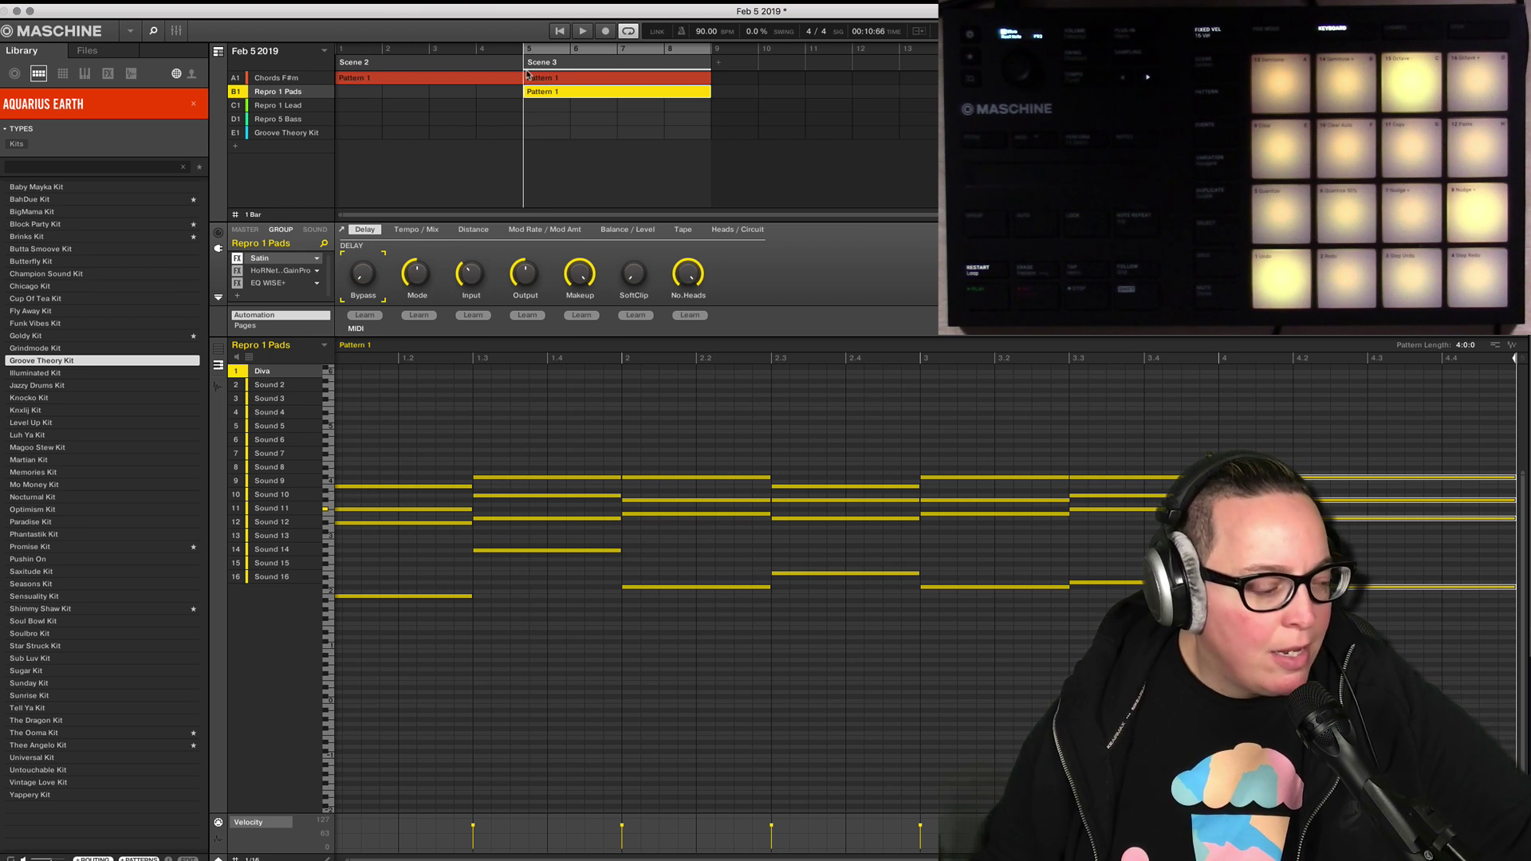
{"action": "left_click", "coordinate": [181, 32]}
{"action": "left_click", "coordinate": [181, 33]}
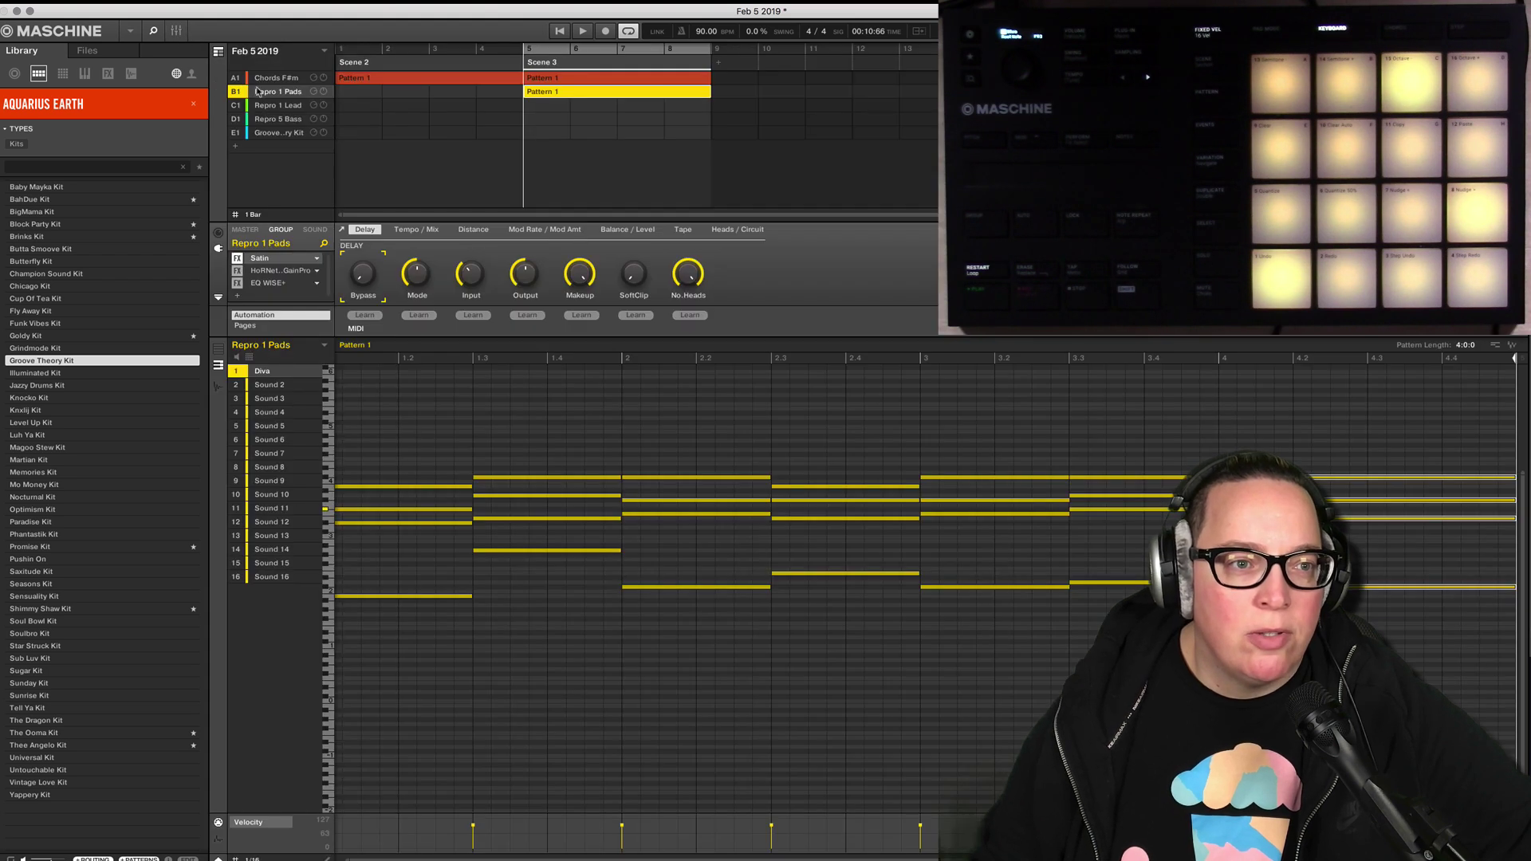
Return to the ideas view, solo the Groove Theory Kit group during playback and audition its patterns, choosing 3-88 Bpm.
{"action": "left_click", "coordinate": [218, 55]}
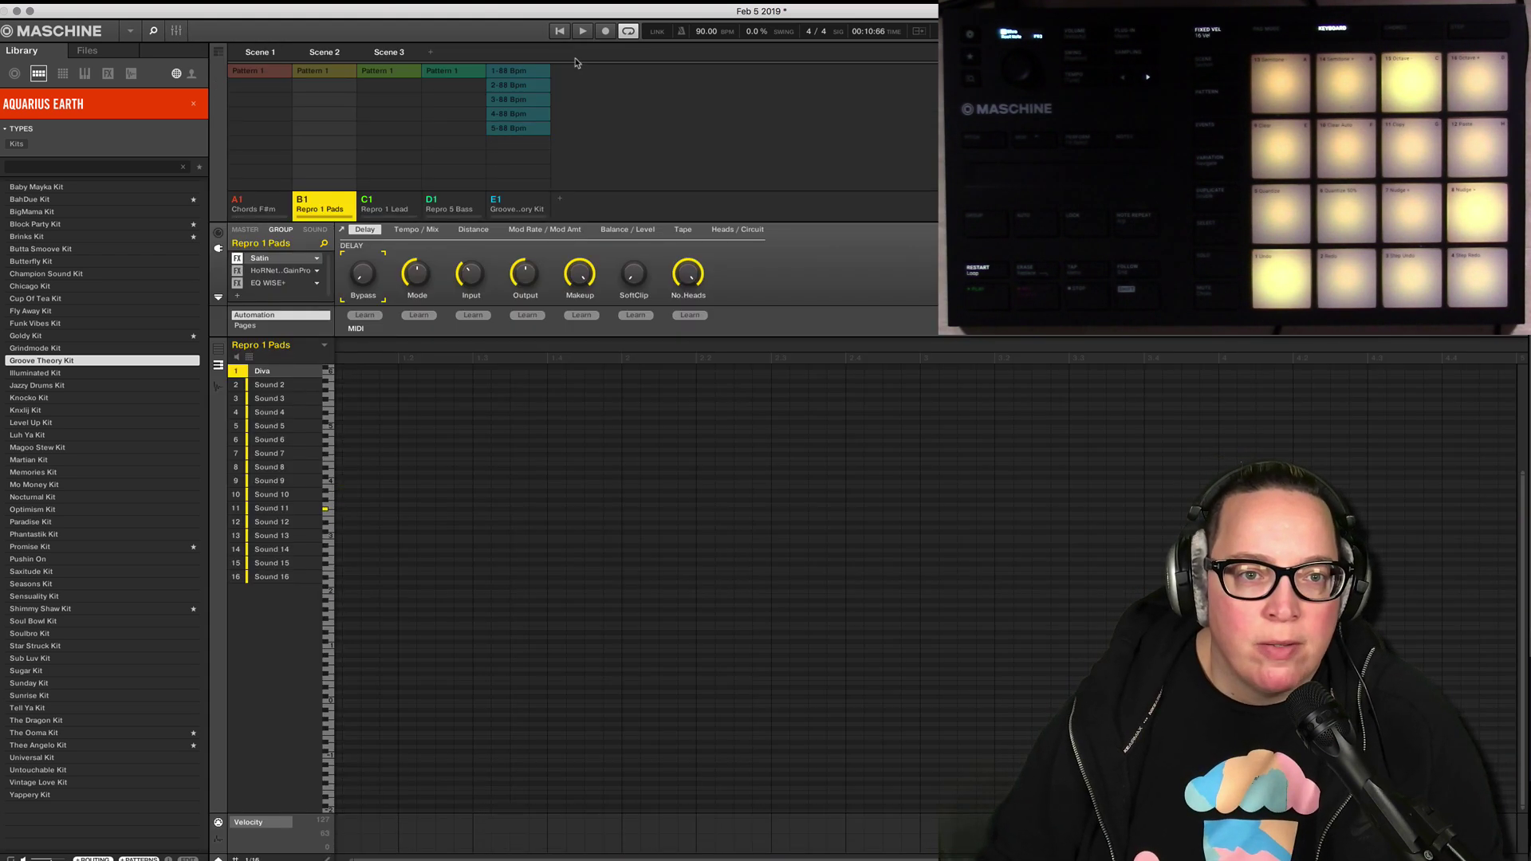
{"action": "left_click", "coordinate": [583, 31]}
{"action": "right_click", "coordinate": [500, 203], "text": "shift"}
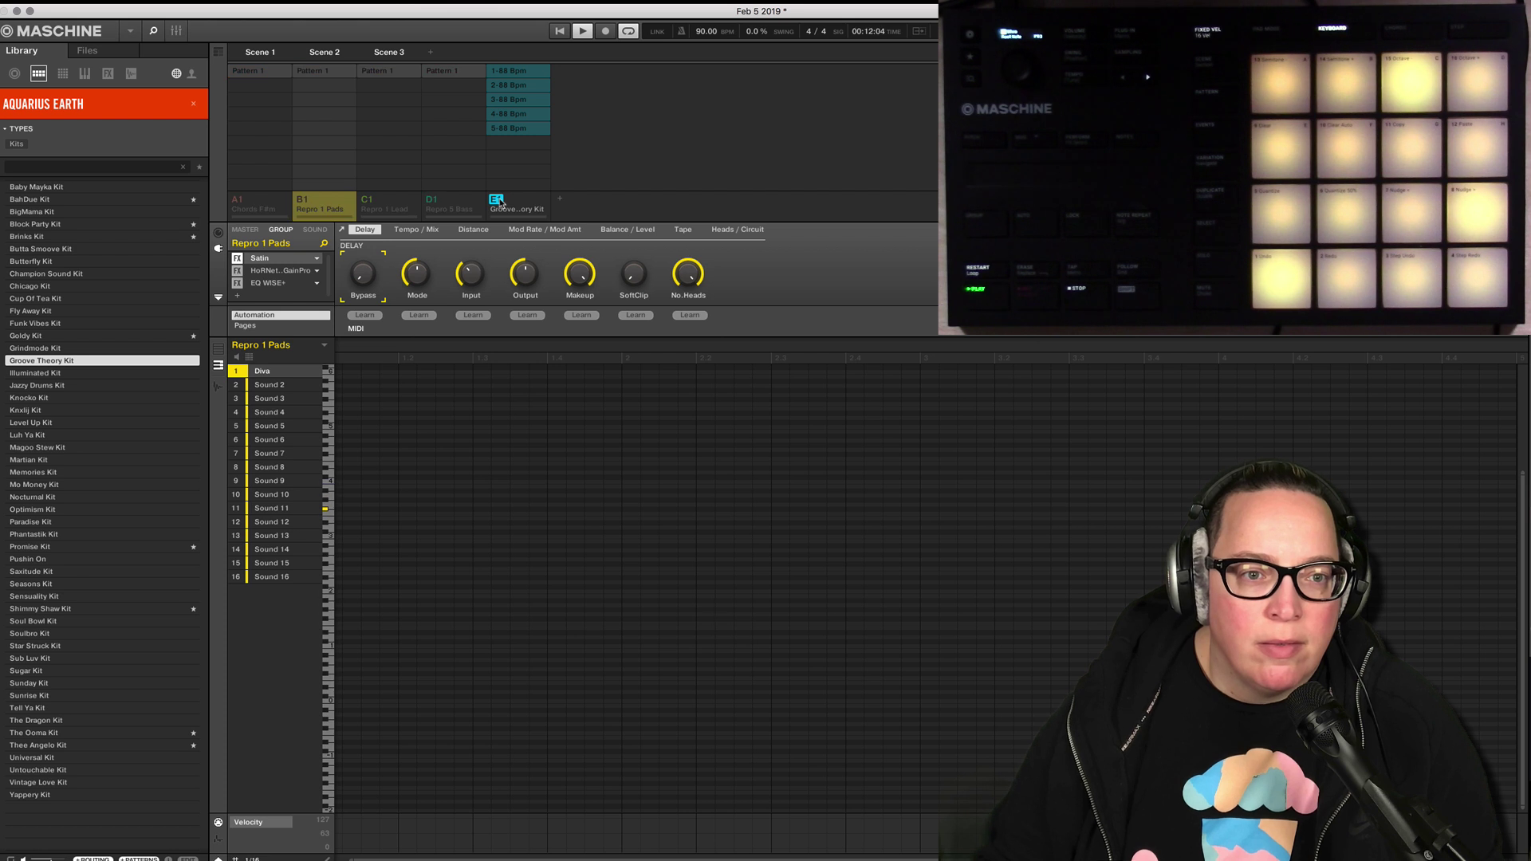
{"action": "left_click", "coordinate": [519, 86]}
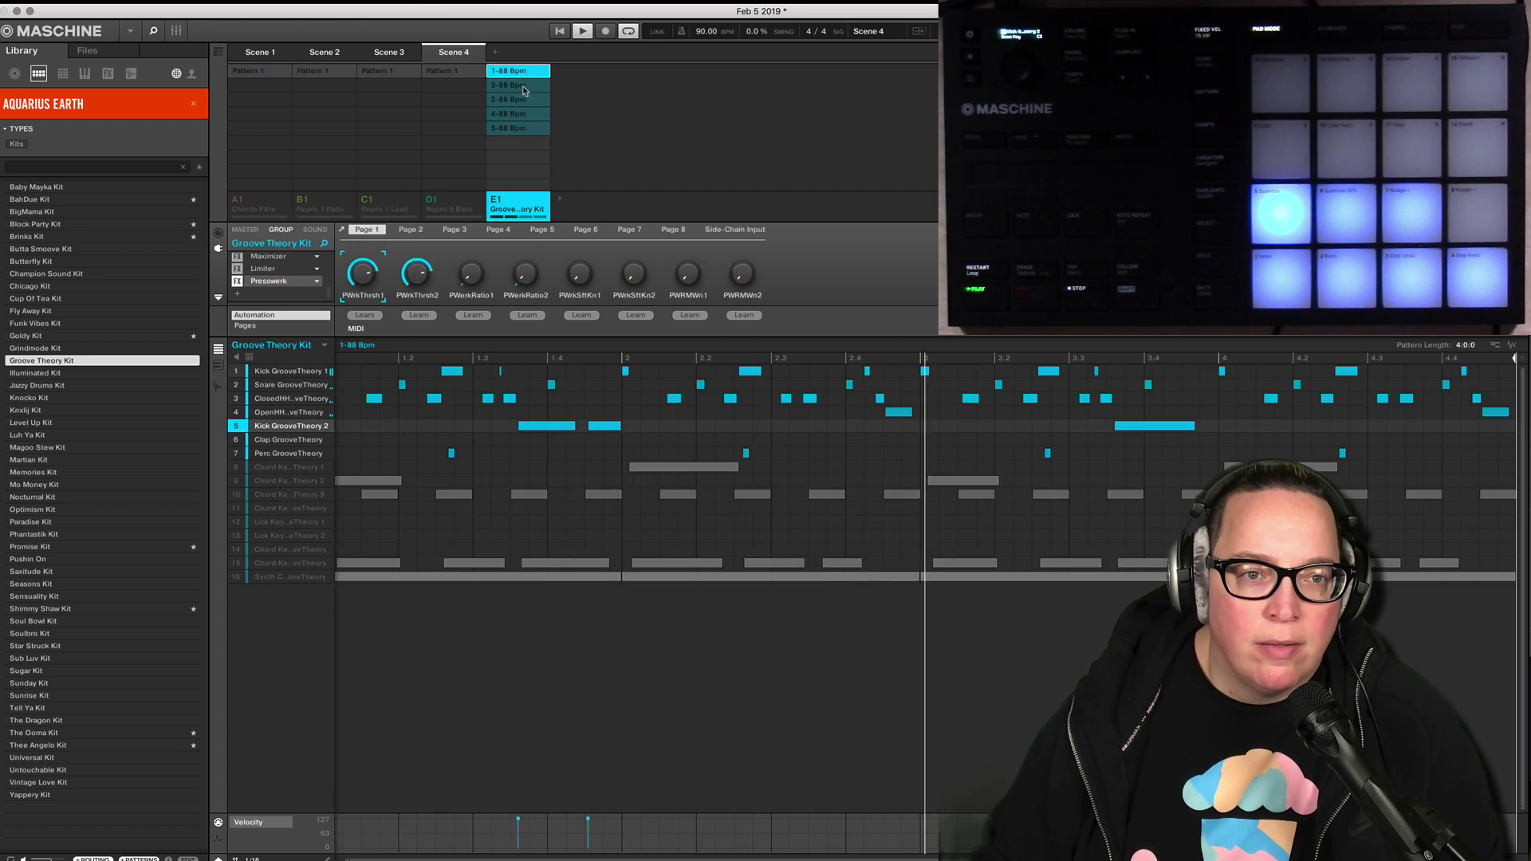
{"action": "left_click", "coordinate": [524, 101]}
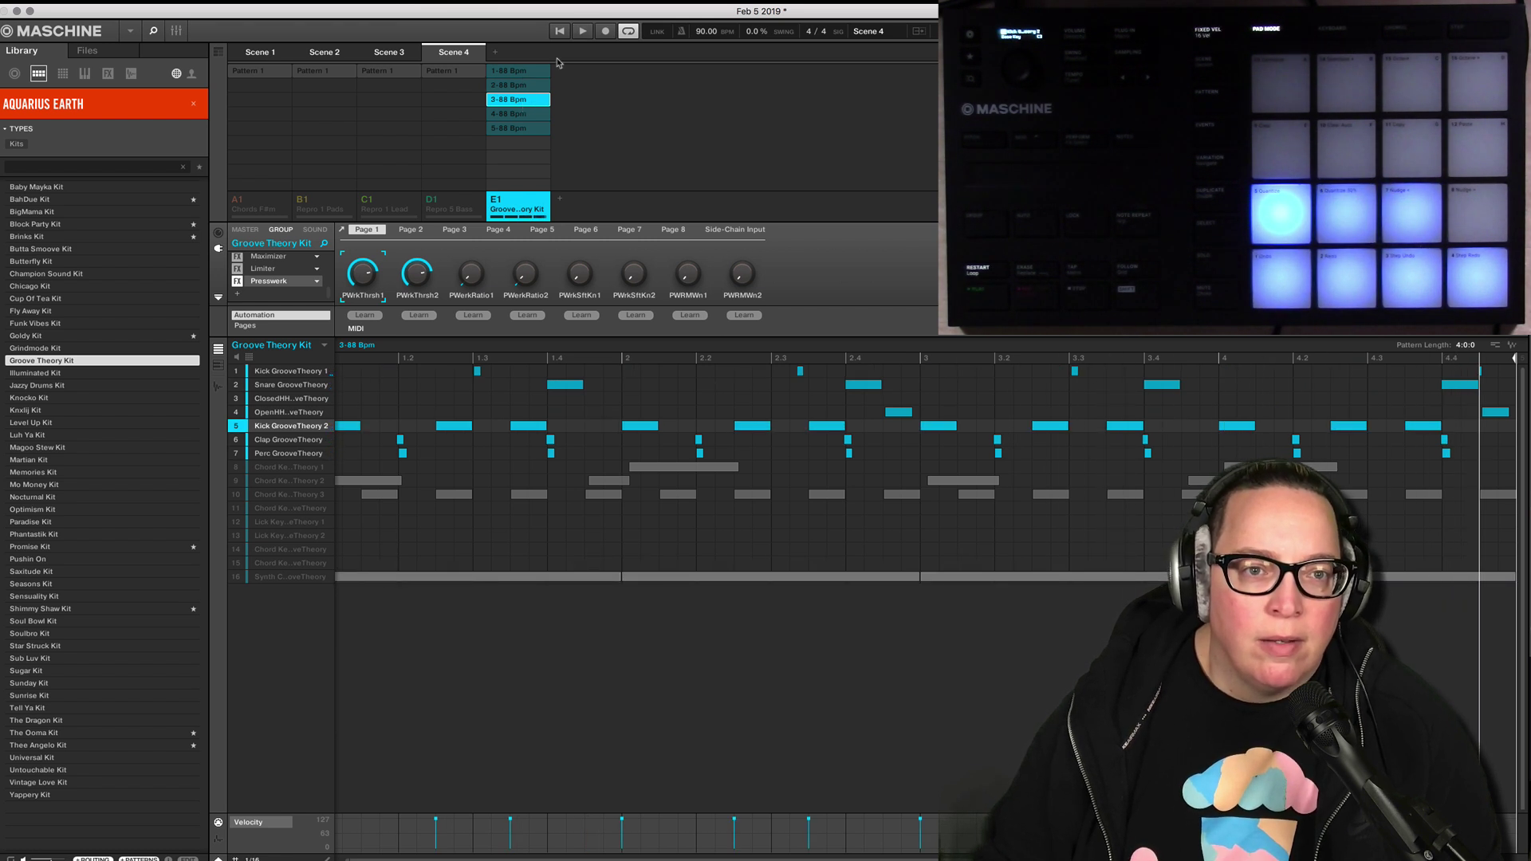
Add the 3-88 Bpm drum pattern to the second scene in the song arrangement and play from the start.
{"action": "left_click", "coordinate": [220, 54]}
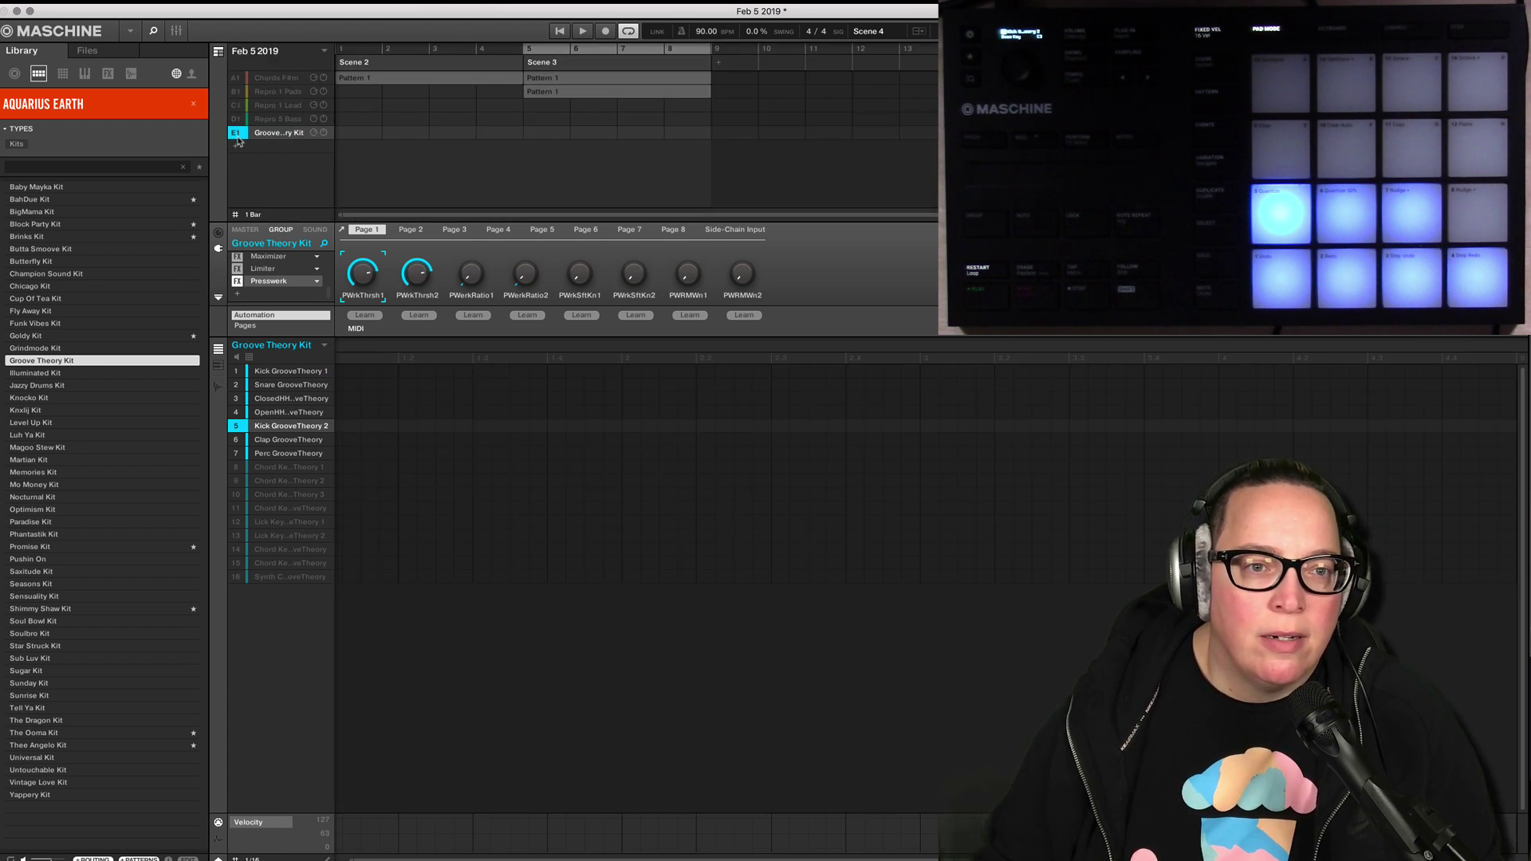
{"action": "left_click", "coordinate": [577, 63]}
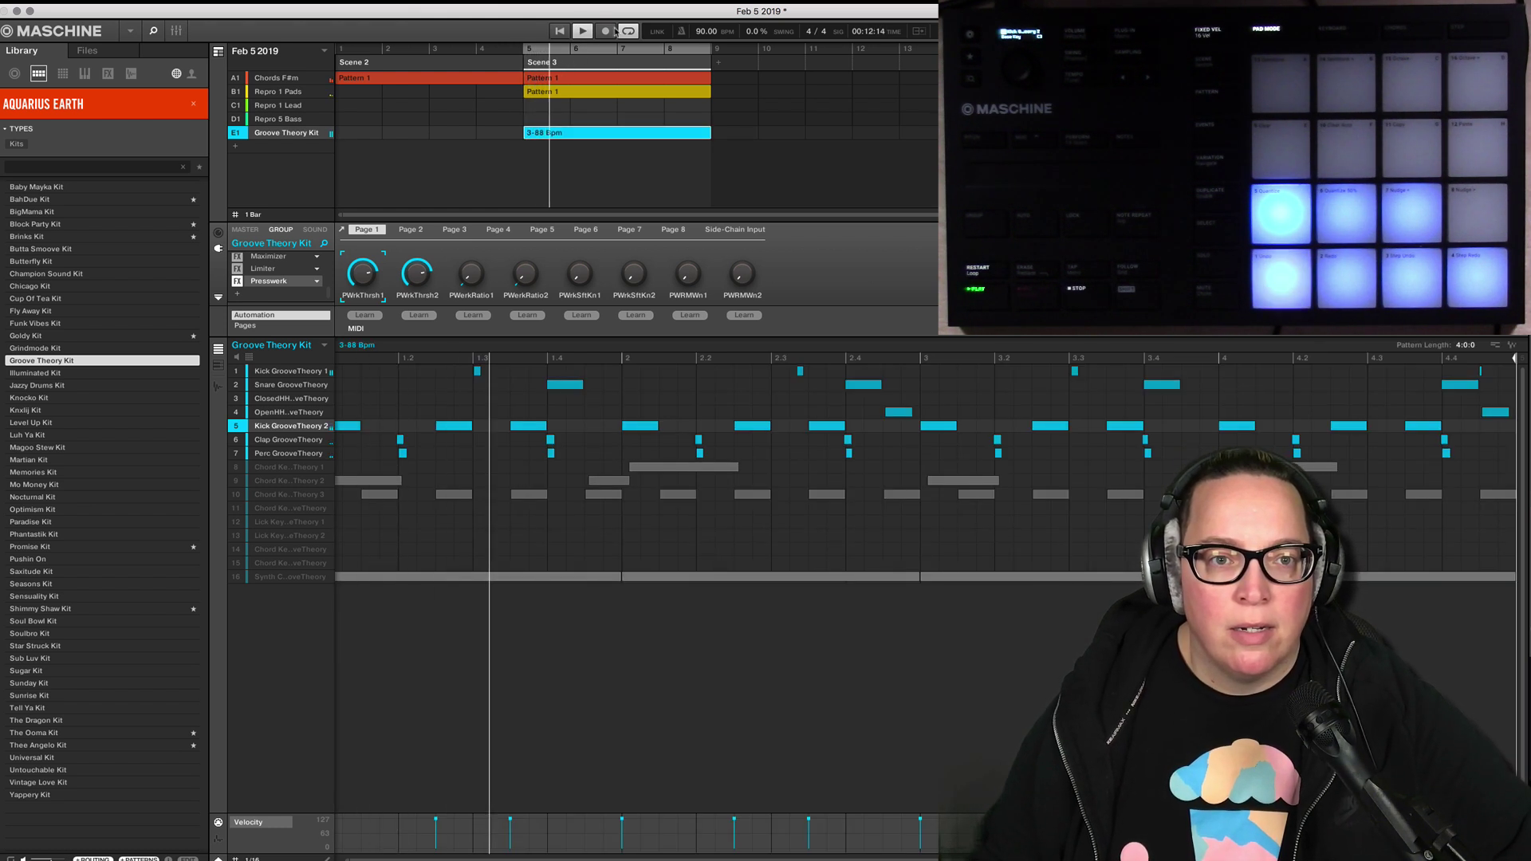
{"action": "left_click", "coordinate": [559, 31]}
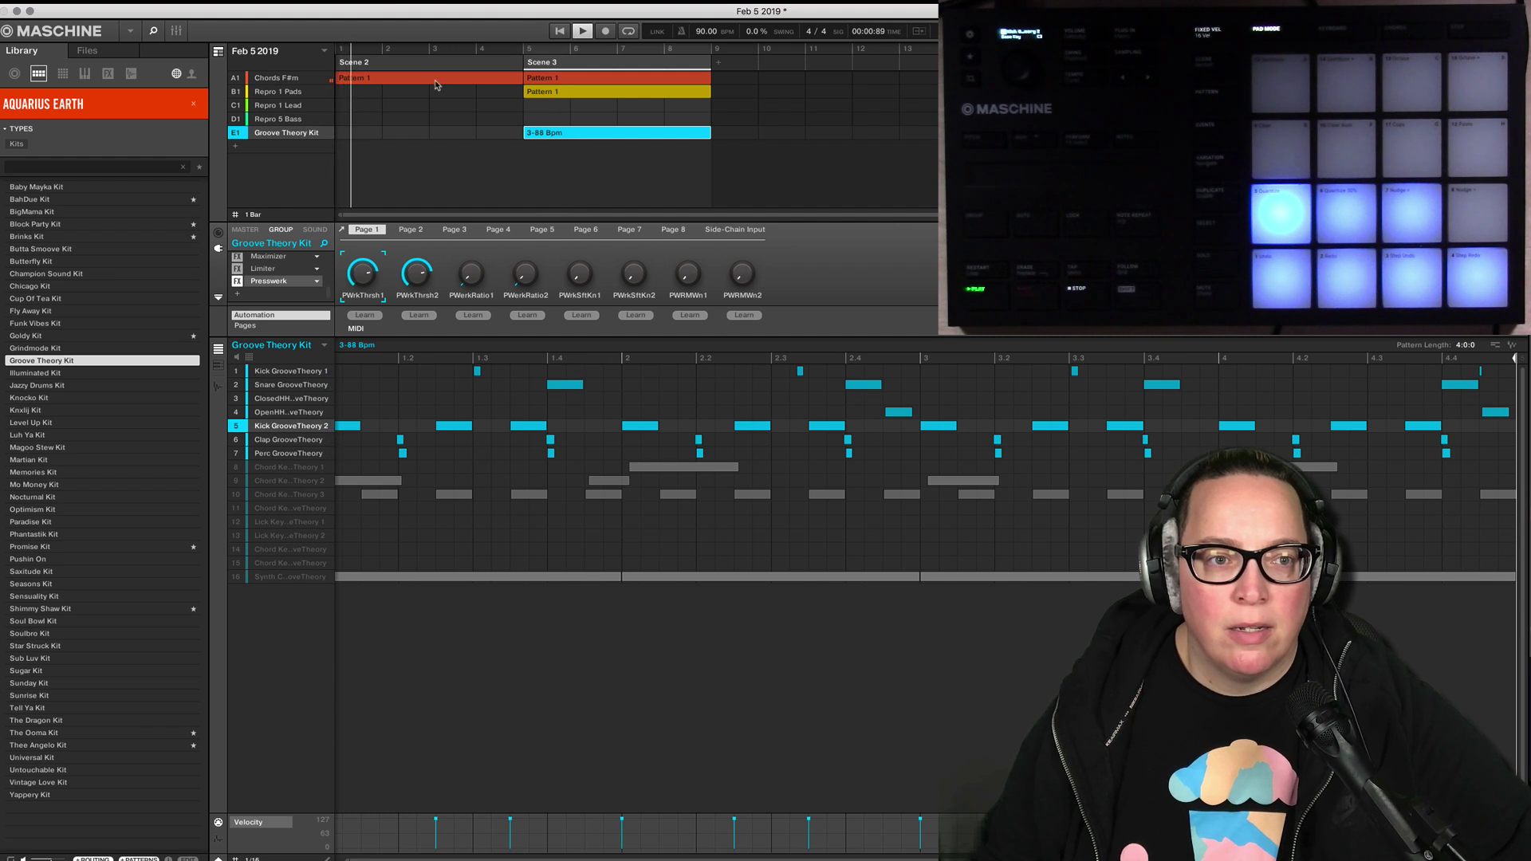
Rename both Scene 2 and Scene 3 in the arrangement as Intro.
{"action": "double_click", "coordinate": [360, 63]}
{"action": "type", "text": "Intro"}
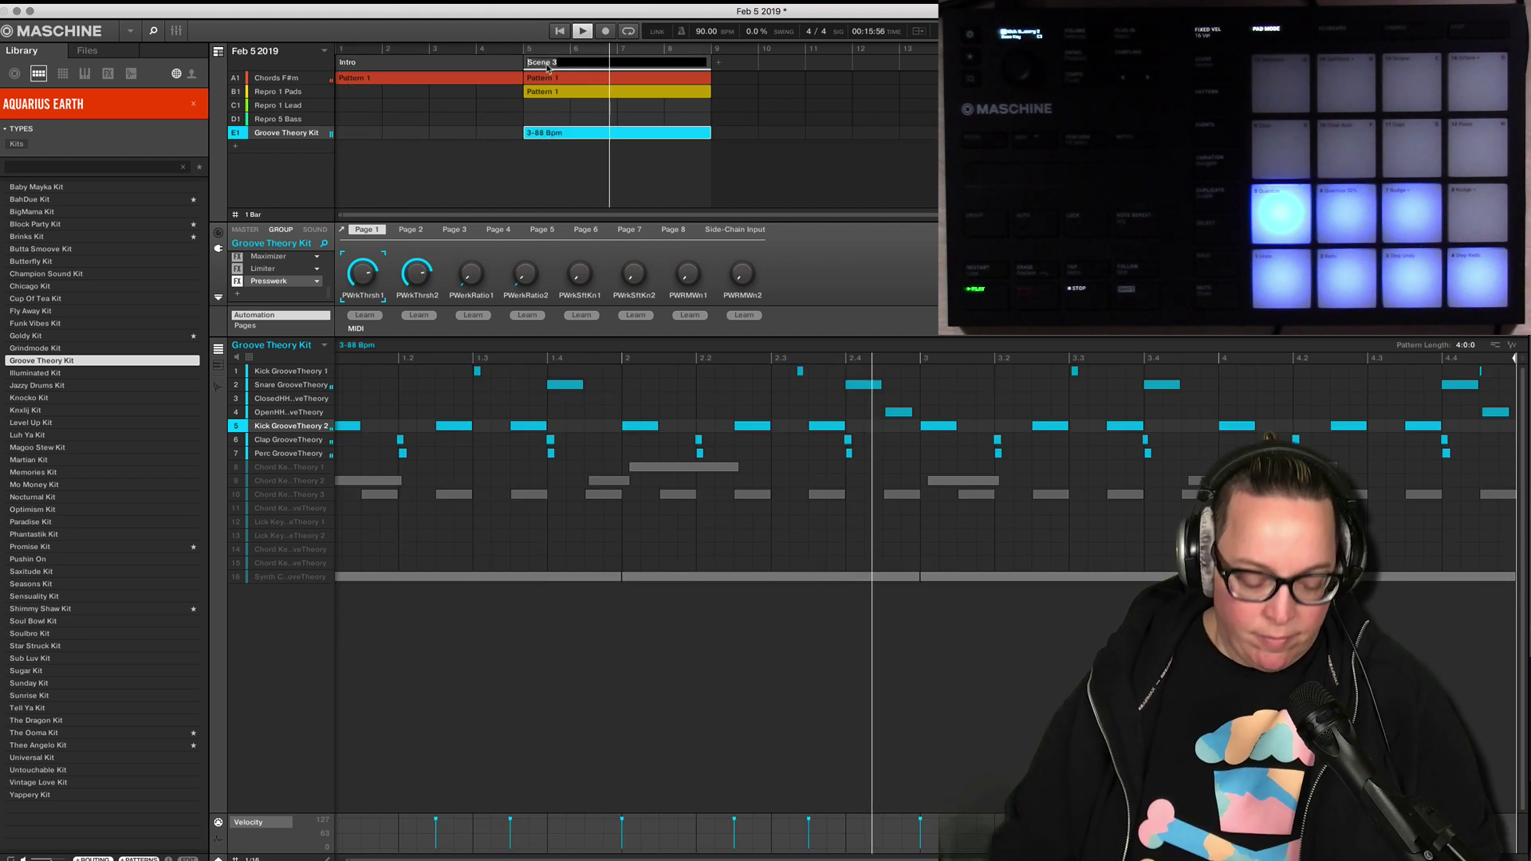
{"action": "type", "text": "Intro"}
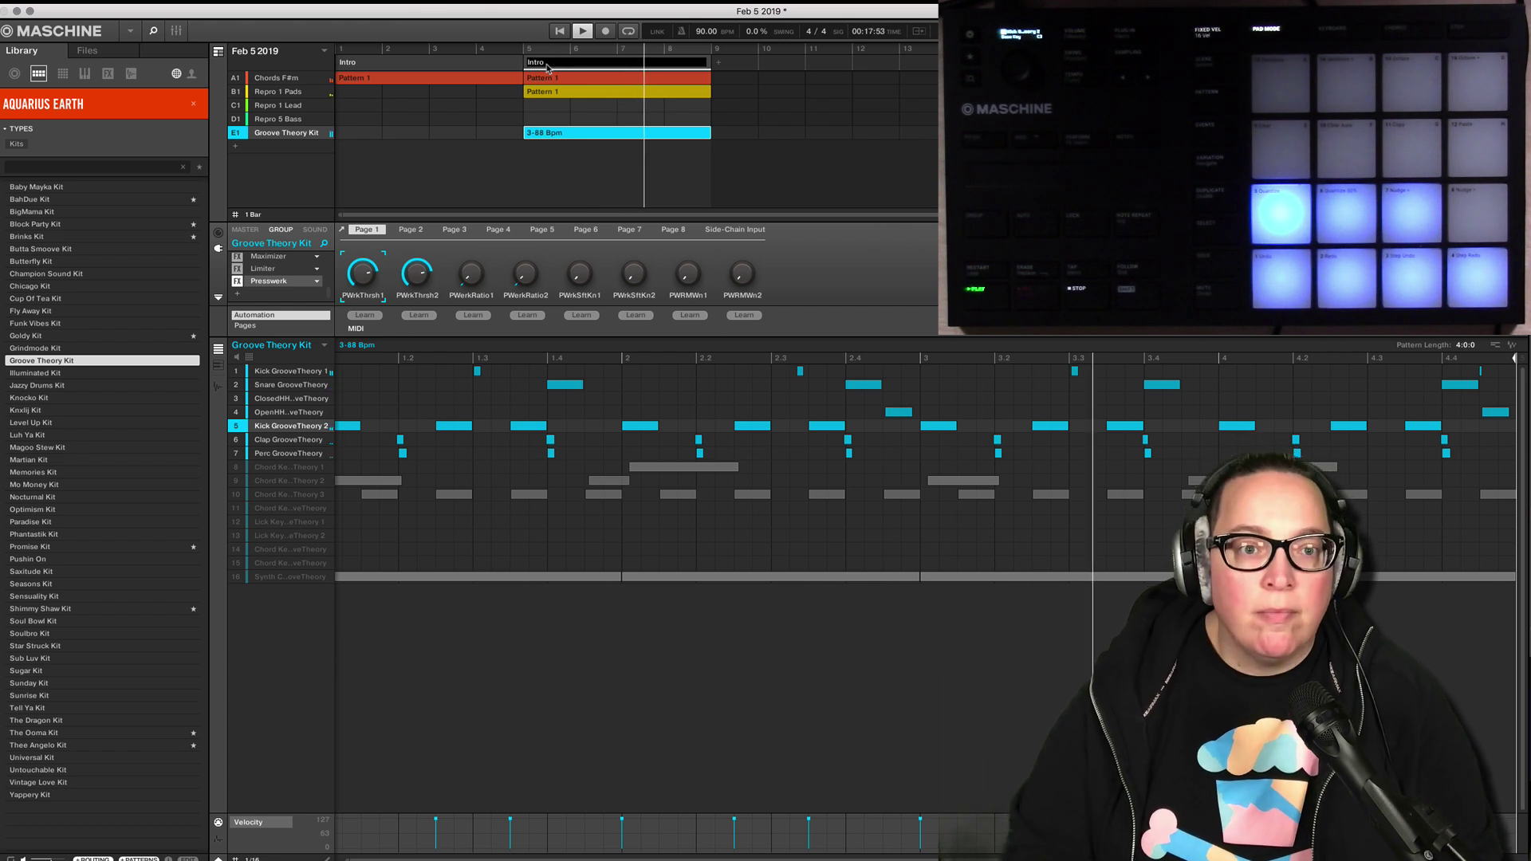
{"action": "key", "text": "Return"}
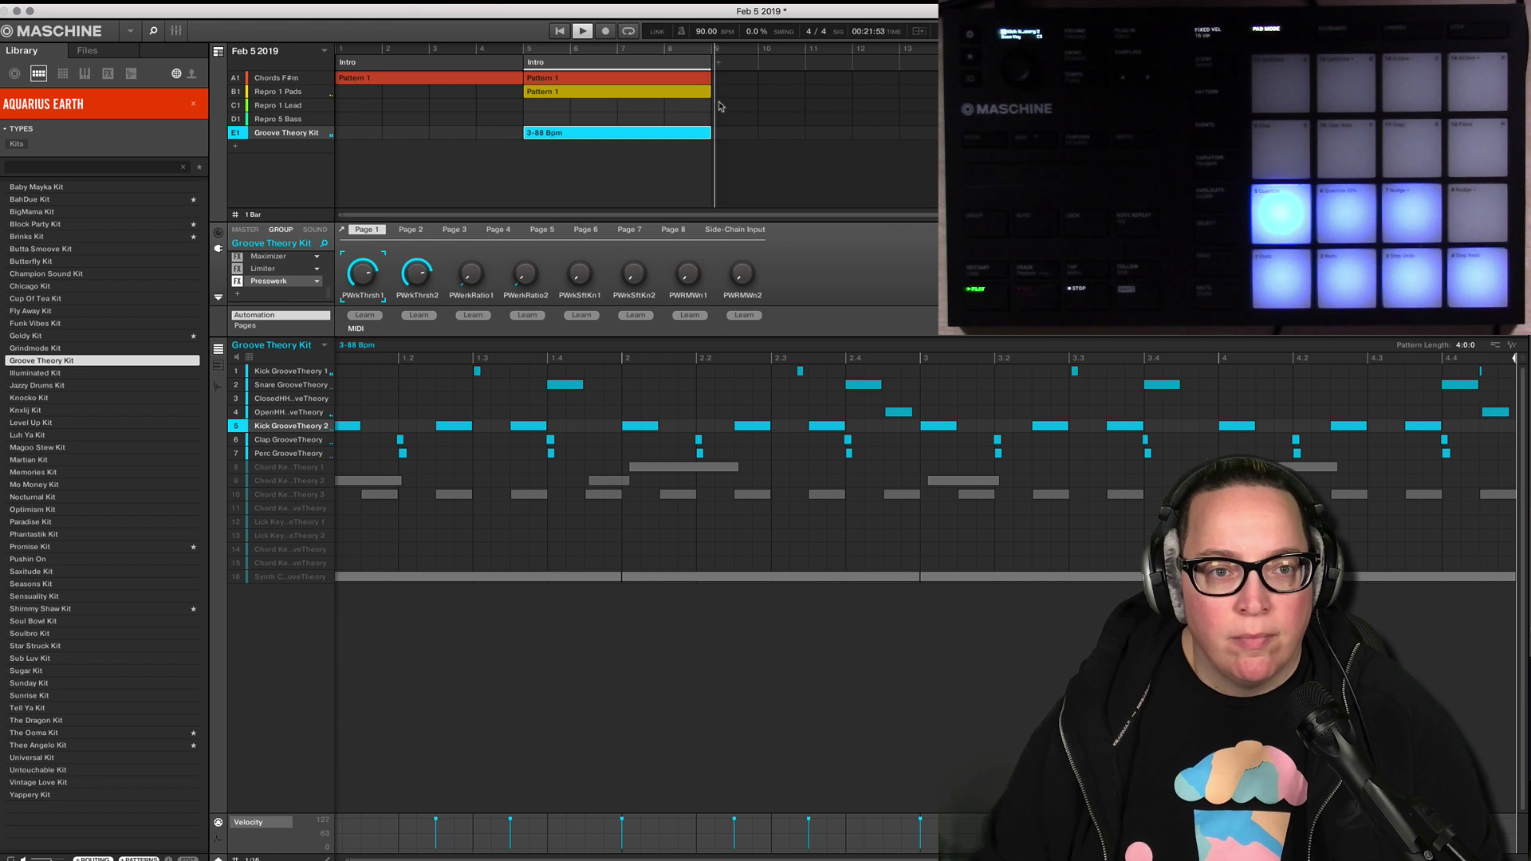
Restart playback from the beginning and rename the scene at bar 5 as Verse 1.
{"action": "key", "text": "space"}
{"action": "left_click", "coordinate": [559, 33]}
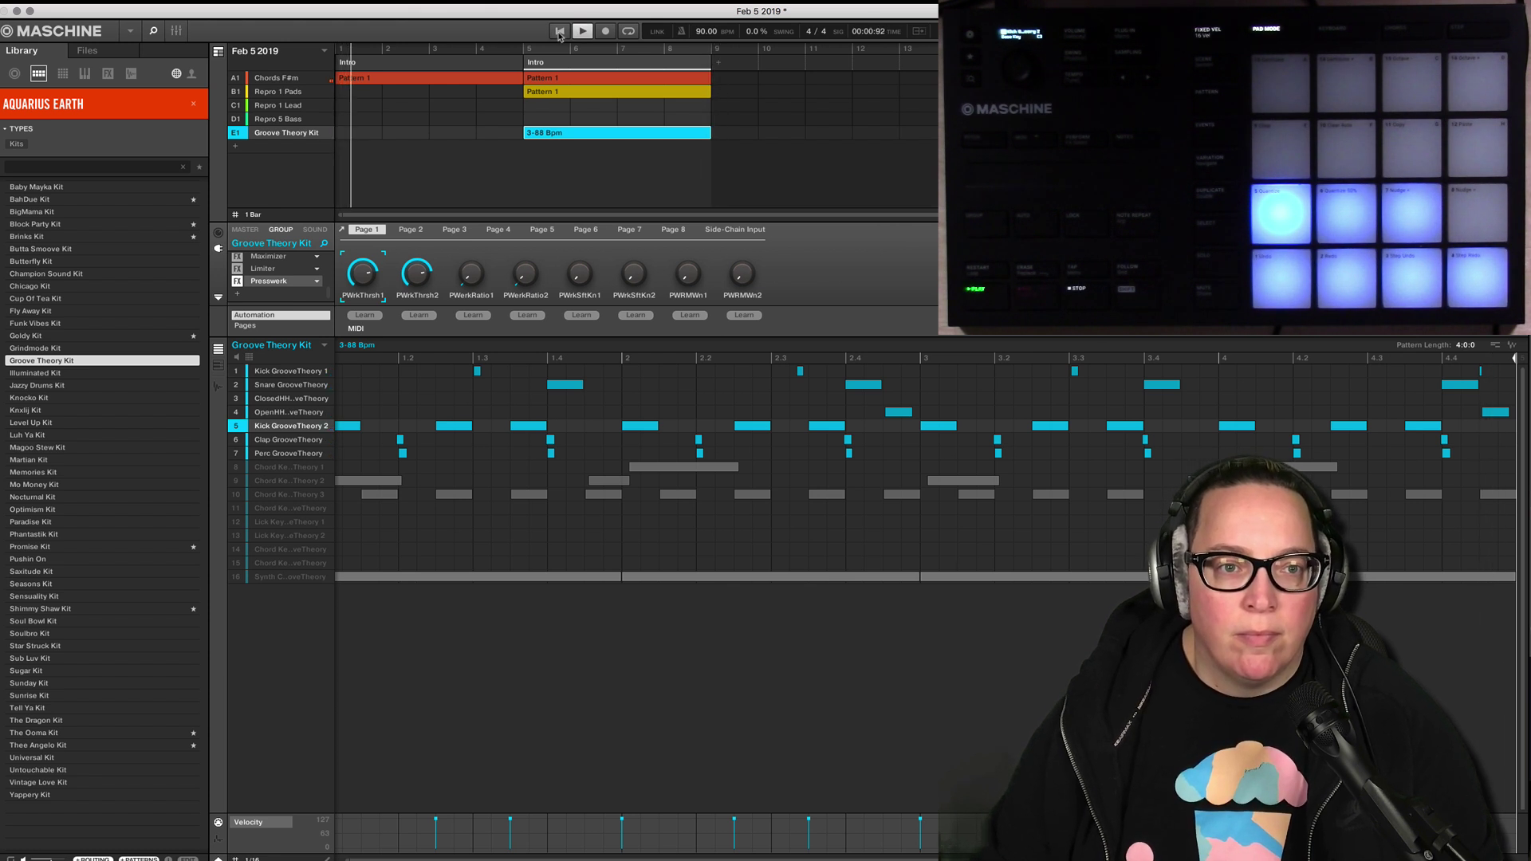
{"action": "double_click", "coordinate": [534, 63]}
{"action": "type", "text": "Ver"}
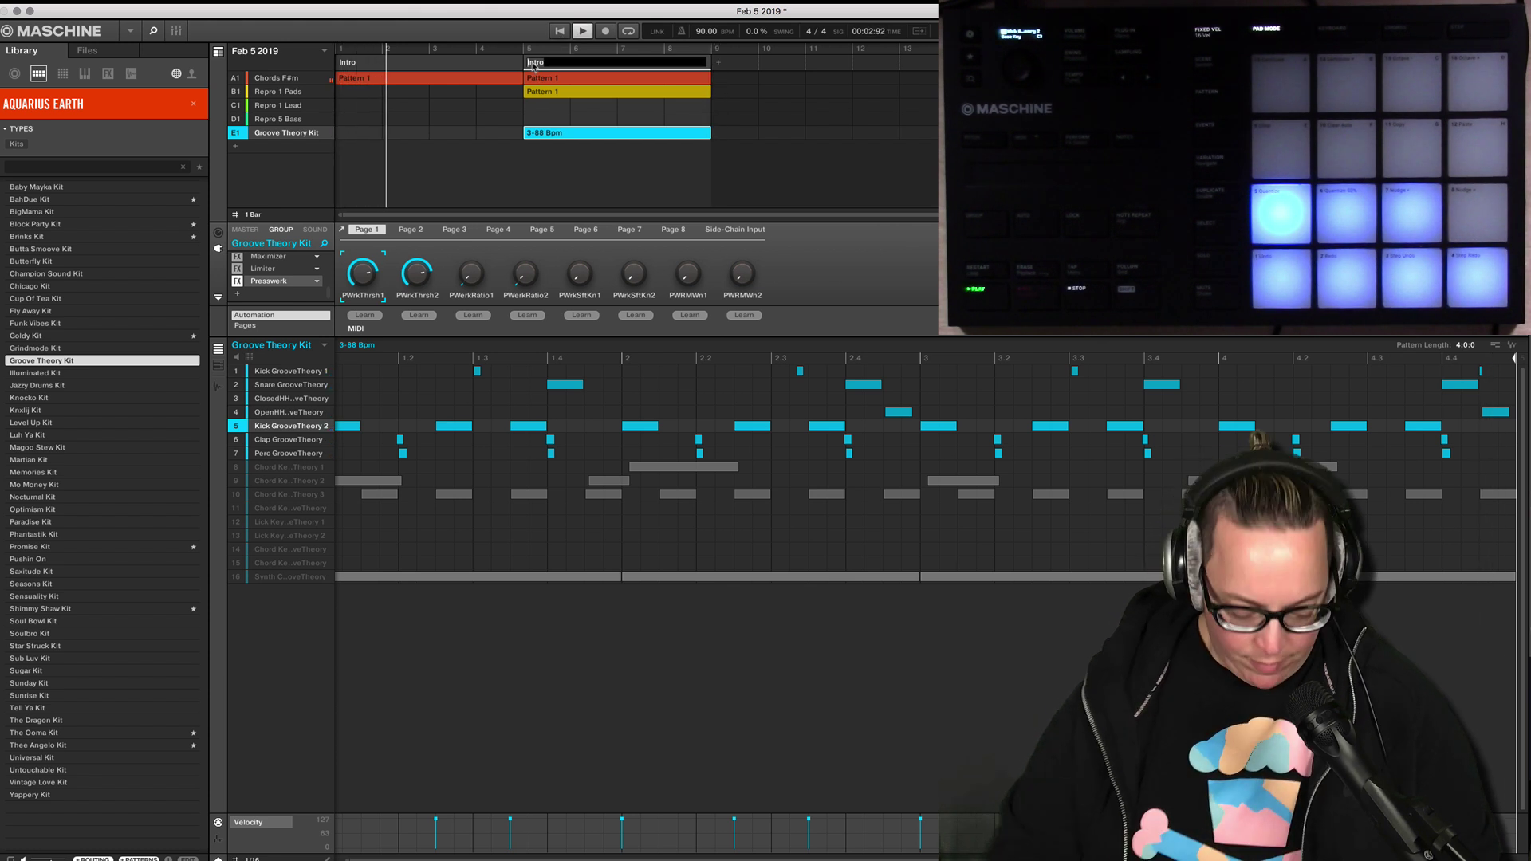
{"action": "type", "text": "se"}
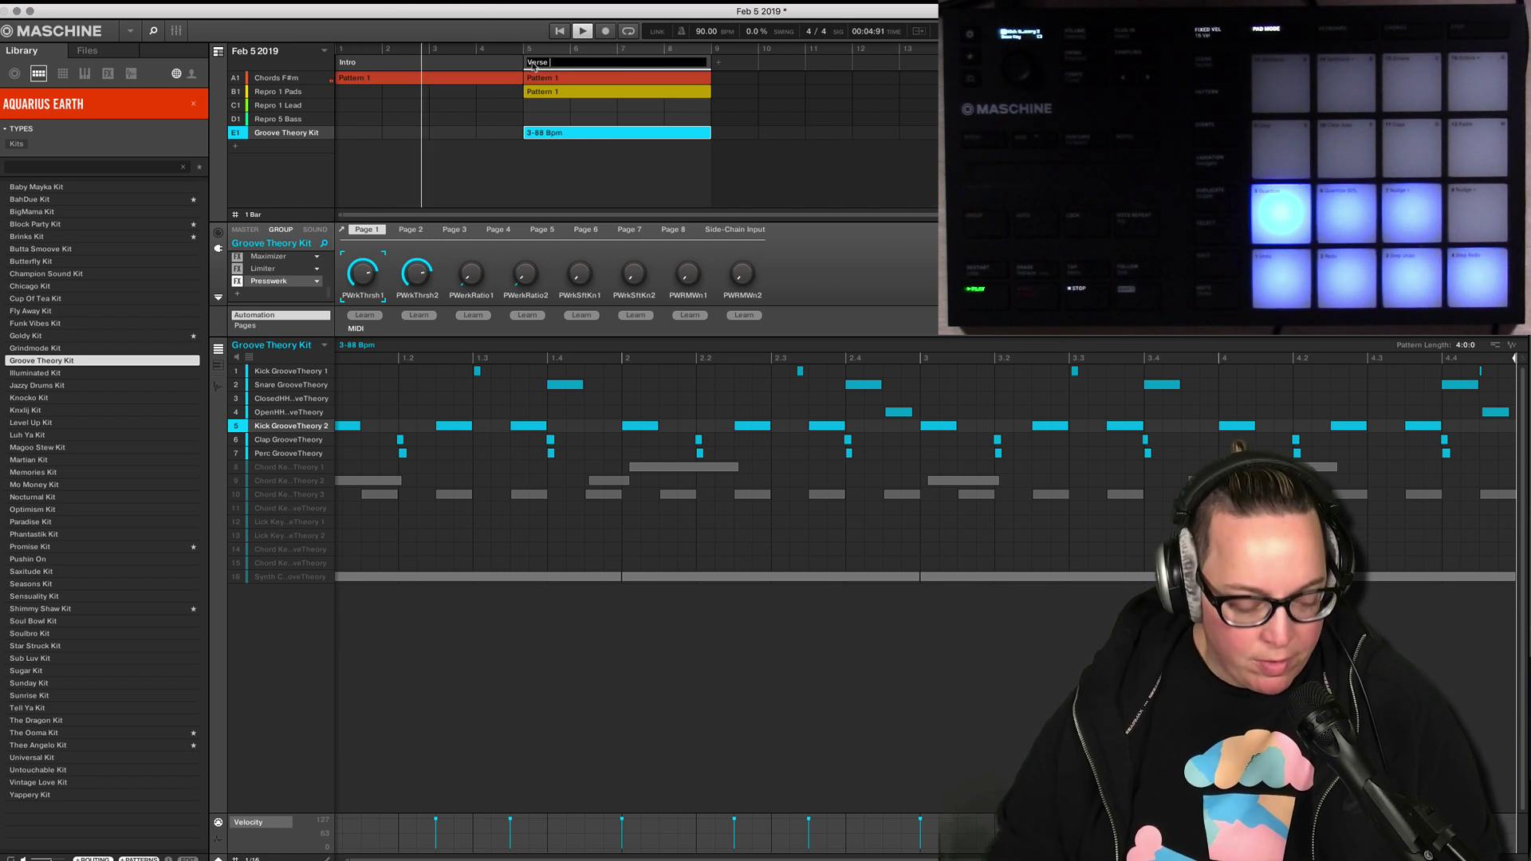
{"action": "type", "text": " 1"}
{"action": "key", "text": "Return"}
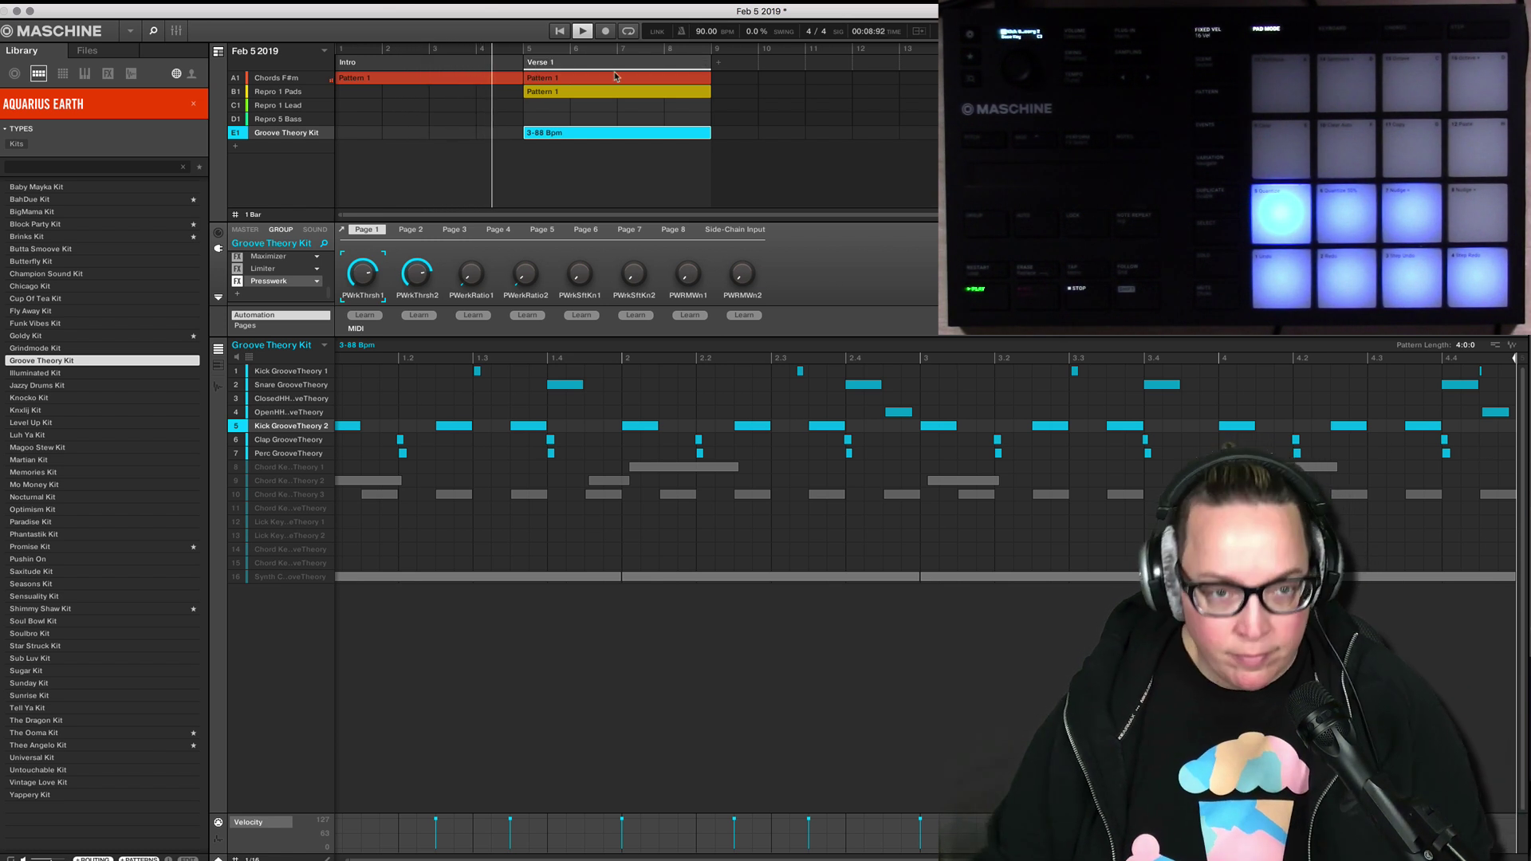
Lower the project tempo to 84 BPM during playback, then stop the song.
{"action": "scroll", "coordinate": [712, 37], "scroll_direction": "down", "scroll_amount": 2}
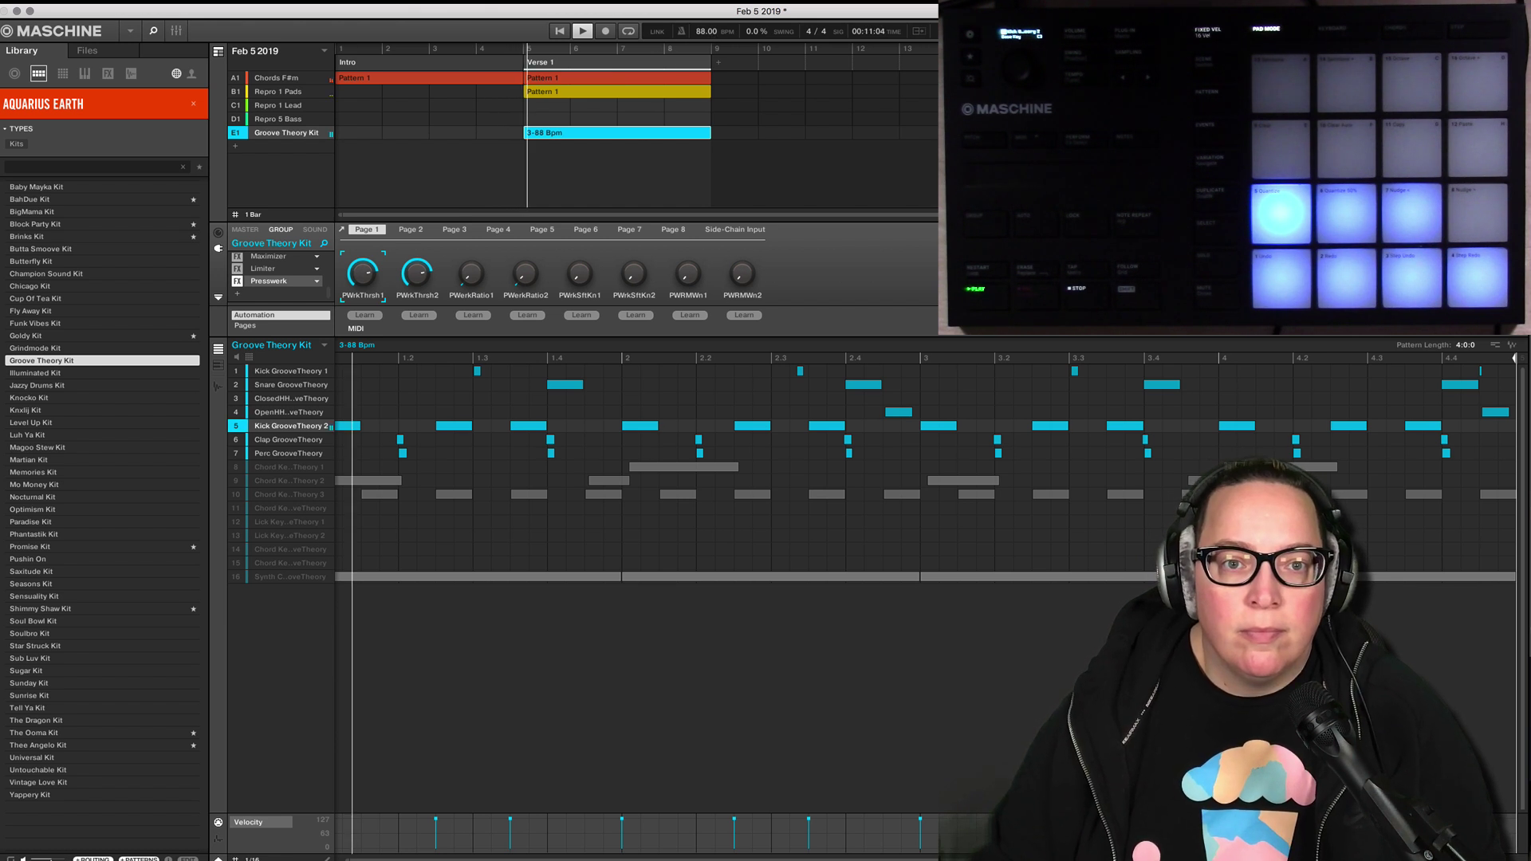
{"action": "scroll", "coordinate": [709, 37], "scroll_direction": "down", "scroll_amount": 2}
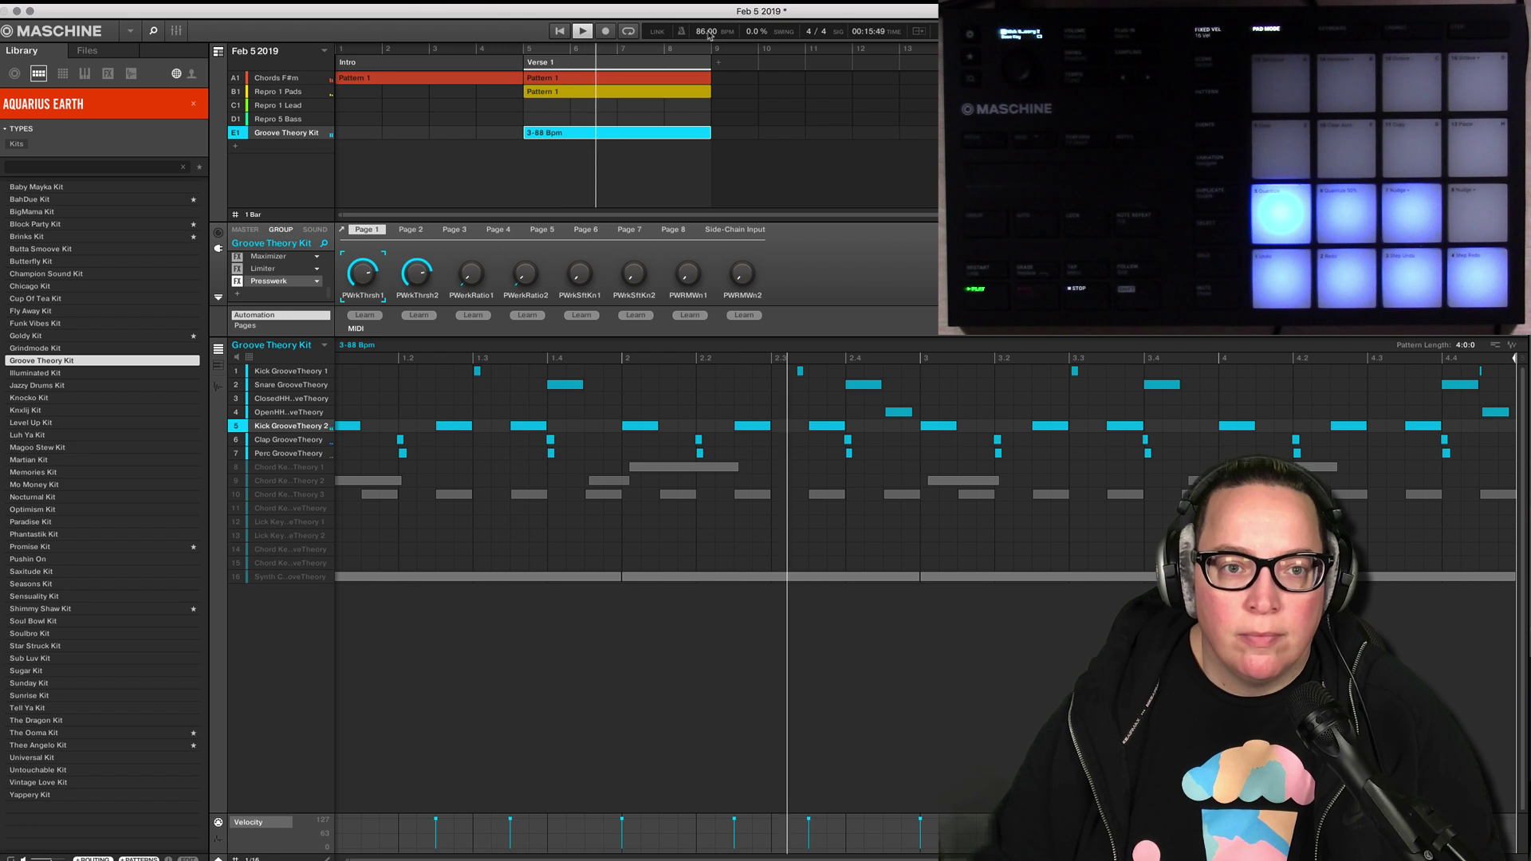
{"action": "scroll", "coordinate": [708, 35], "scroll_direction": "down", "scroll_amount": 2}
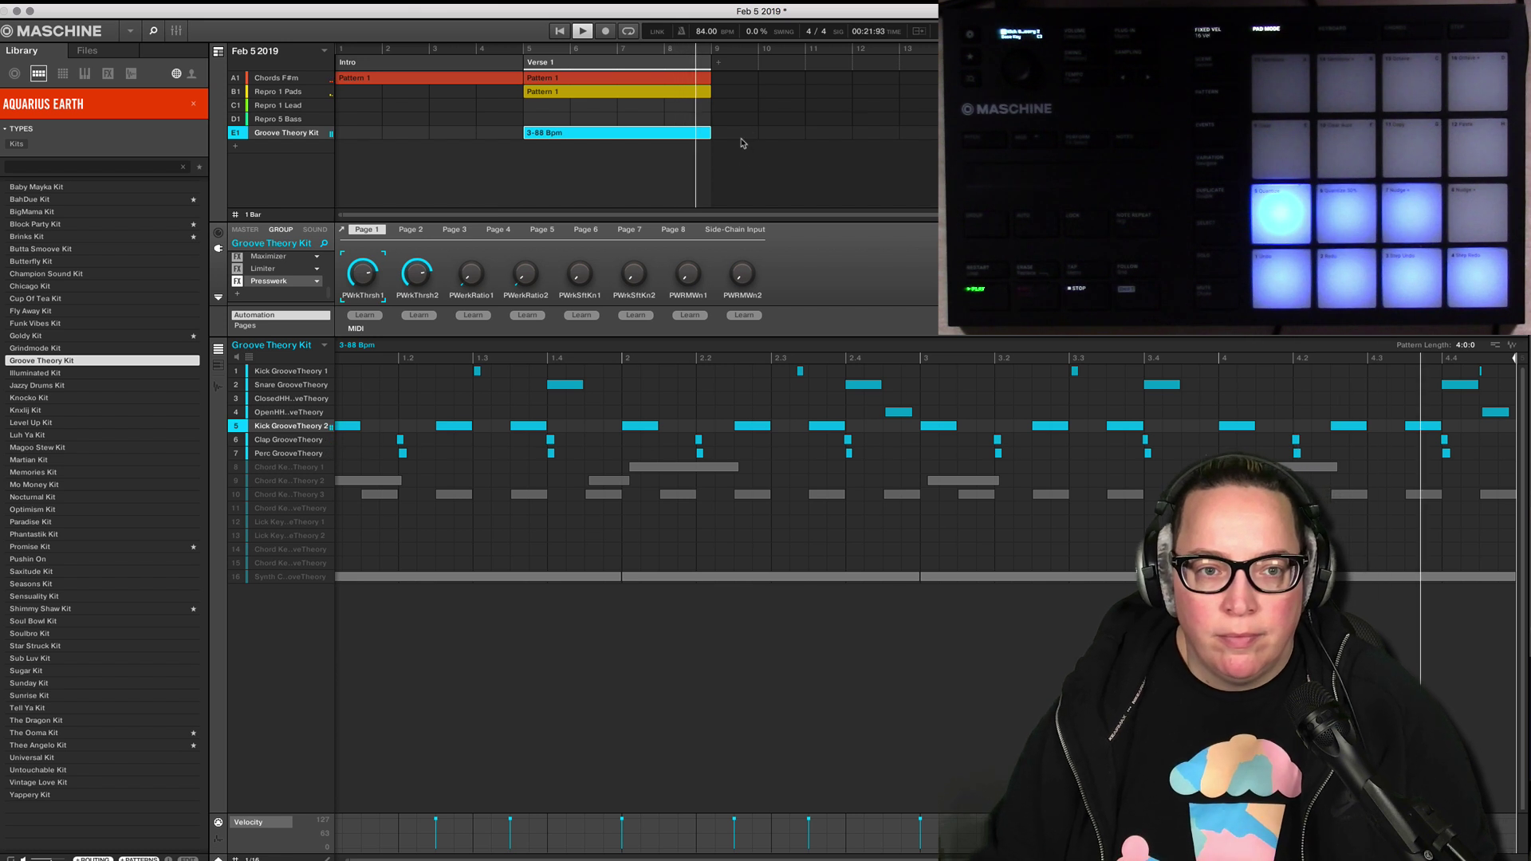
{"action": "key", "text": "space"}
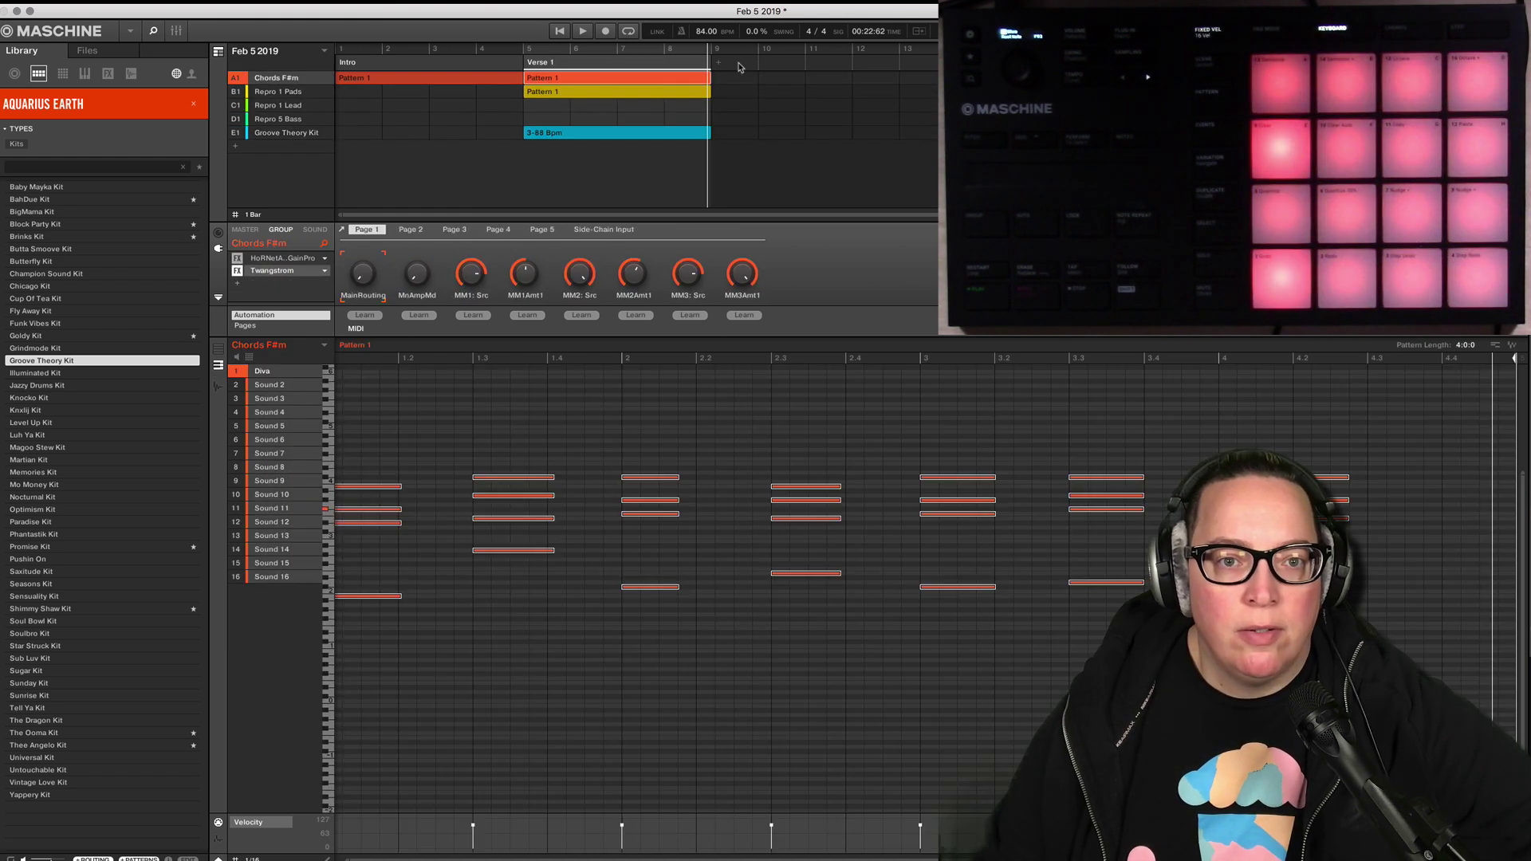
Append Scene 5 to the song arrangement at bar 9 and rename it as Verse.
{"action": "left_click", "coordinate": [722, 67]}
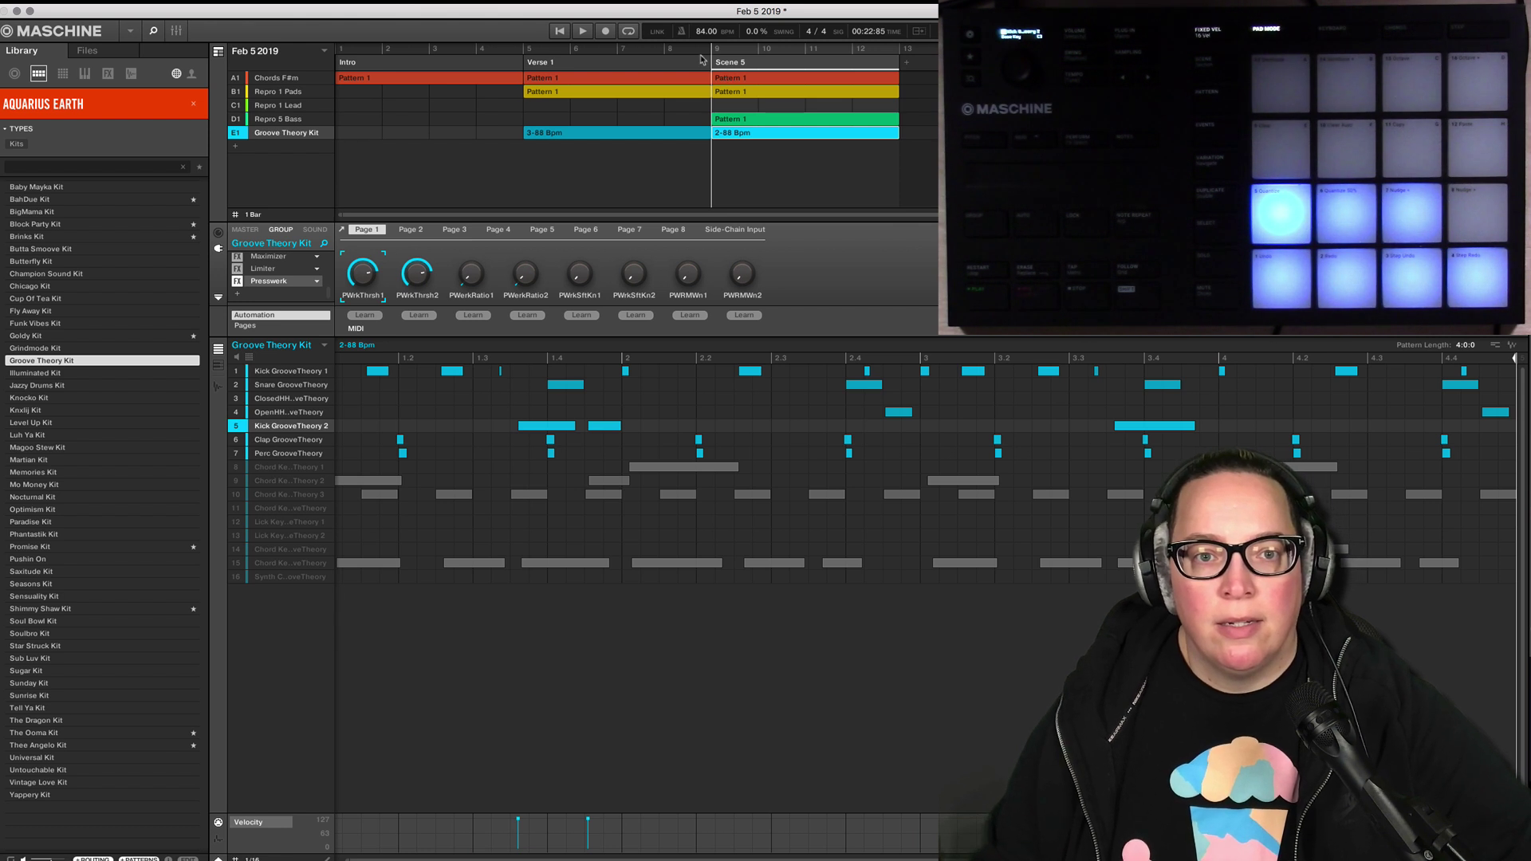
{"action": "double_click", "coordinate": [742, 64]}
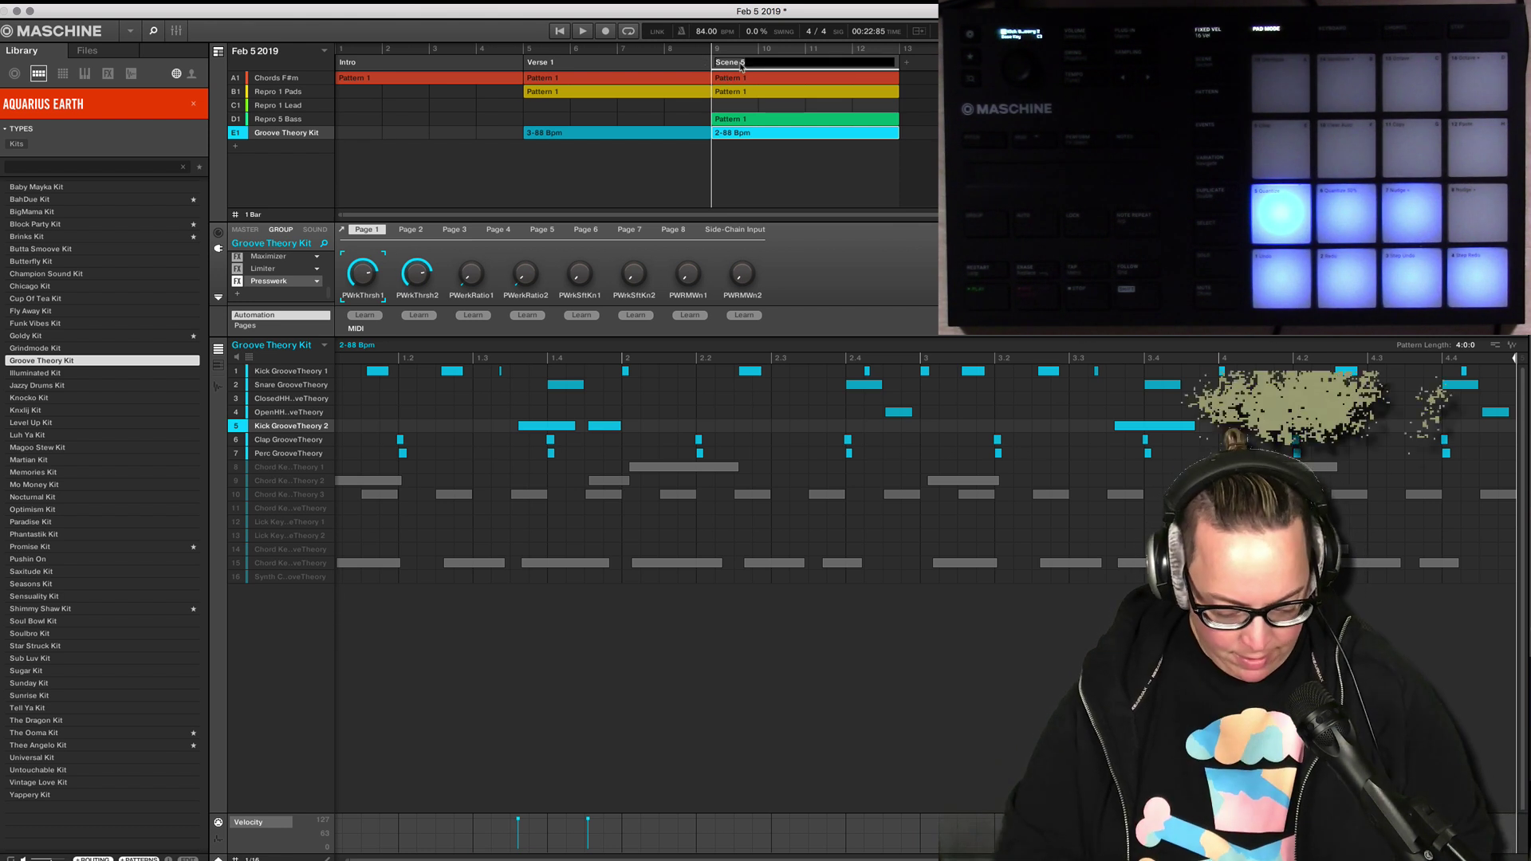
{"action": "type", "text": "Verse"}
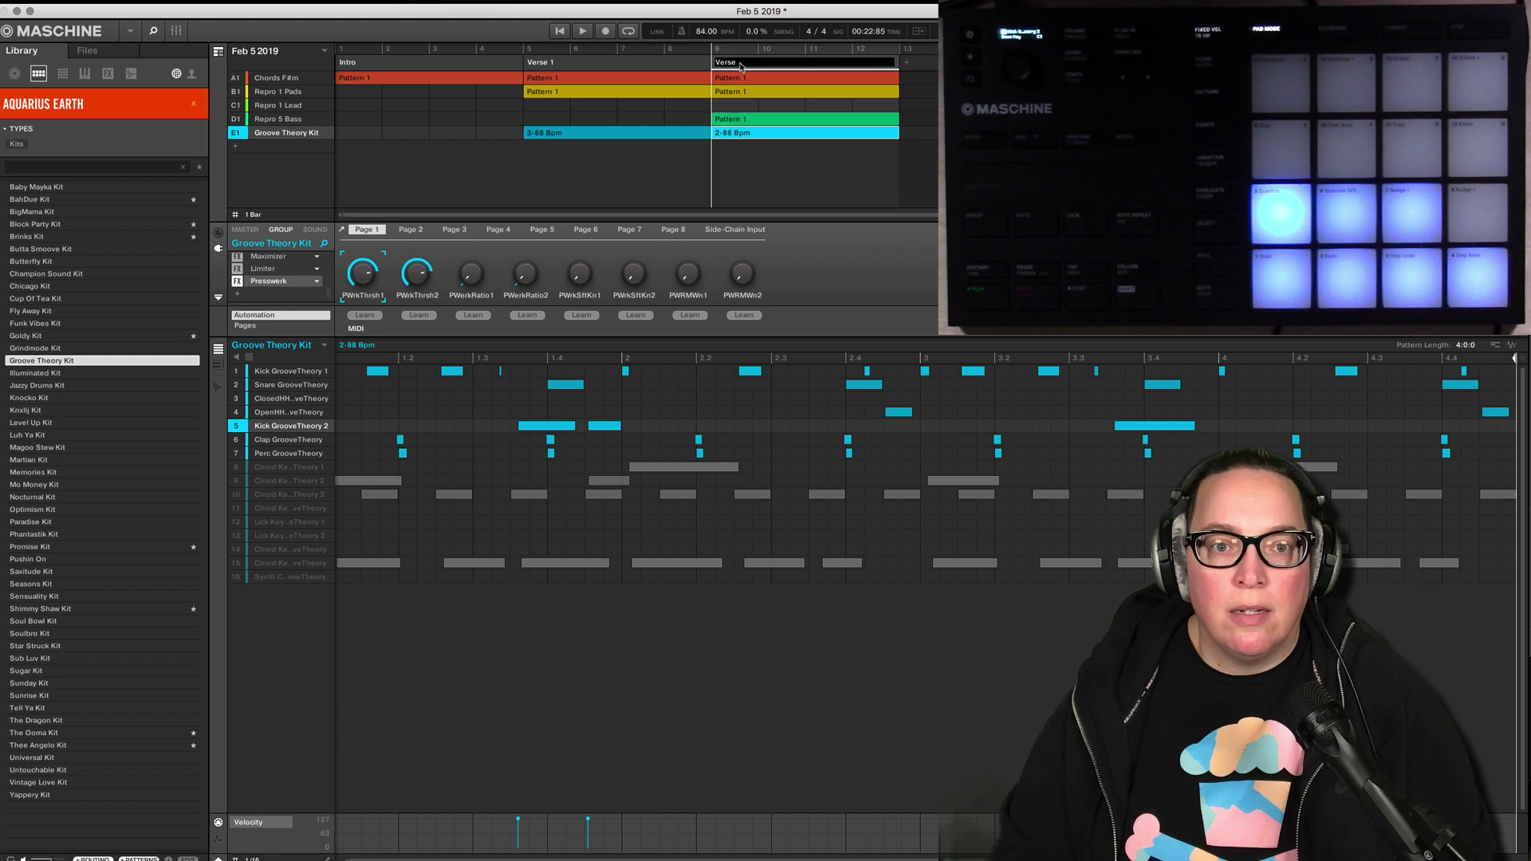
{"action": "key", "text": "Return"}
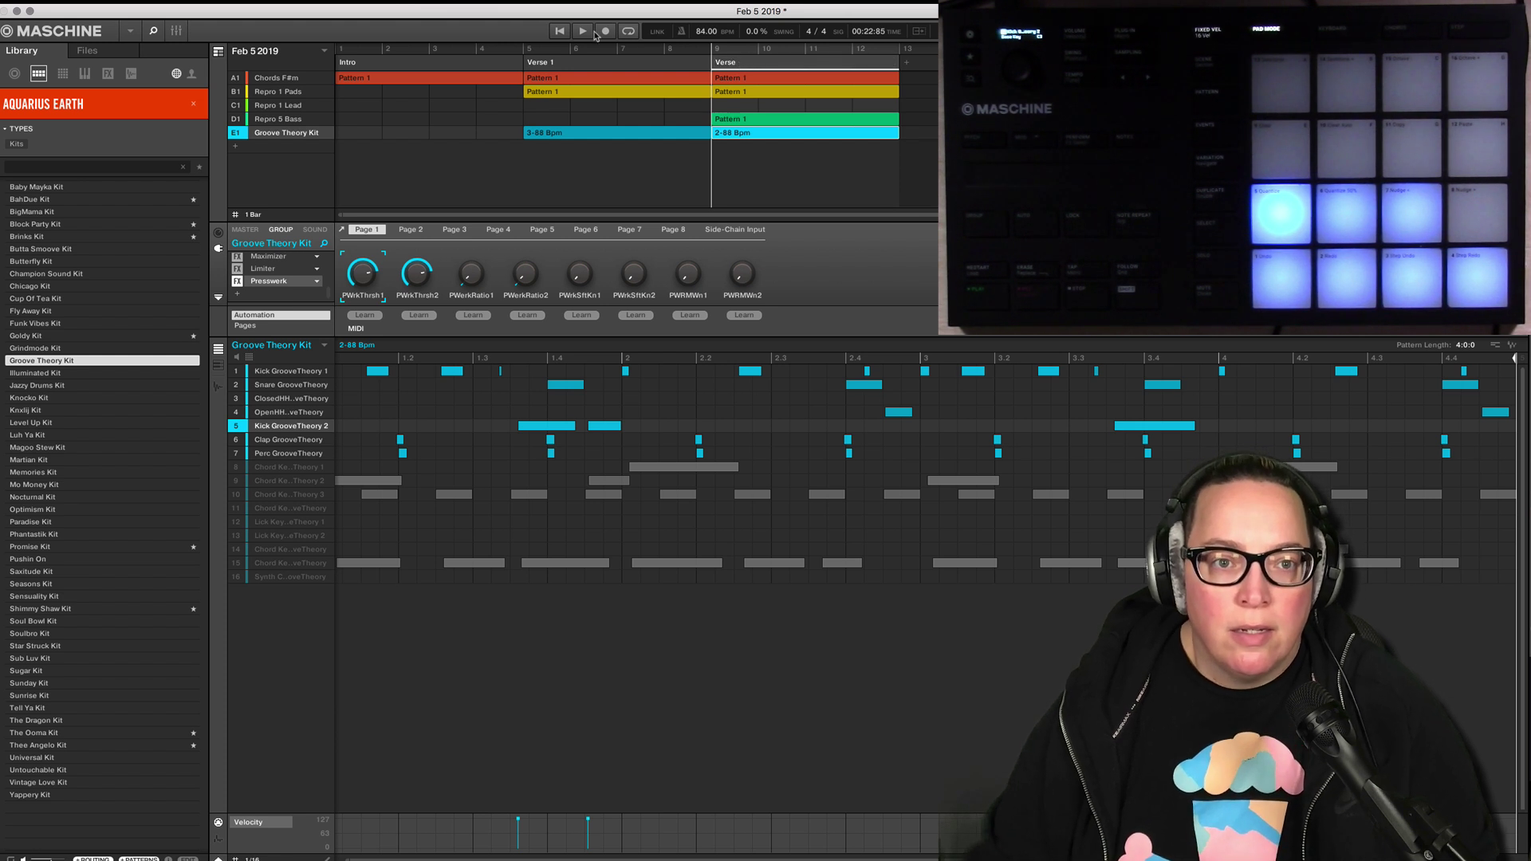
Play the arrangement from the beginning, stop it, and replay it from the start through the last scene.
{"action": "left_click", "coordinate": [561, 30]}
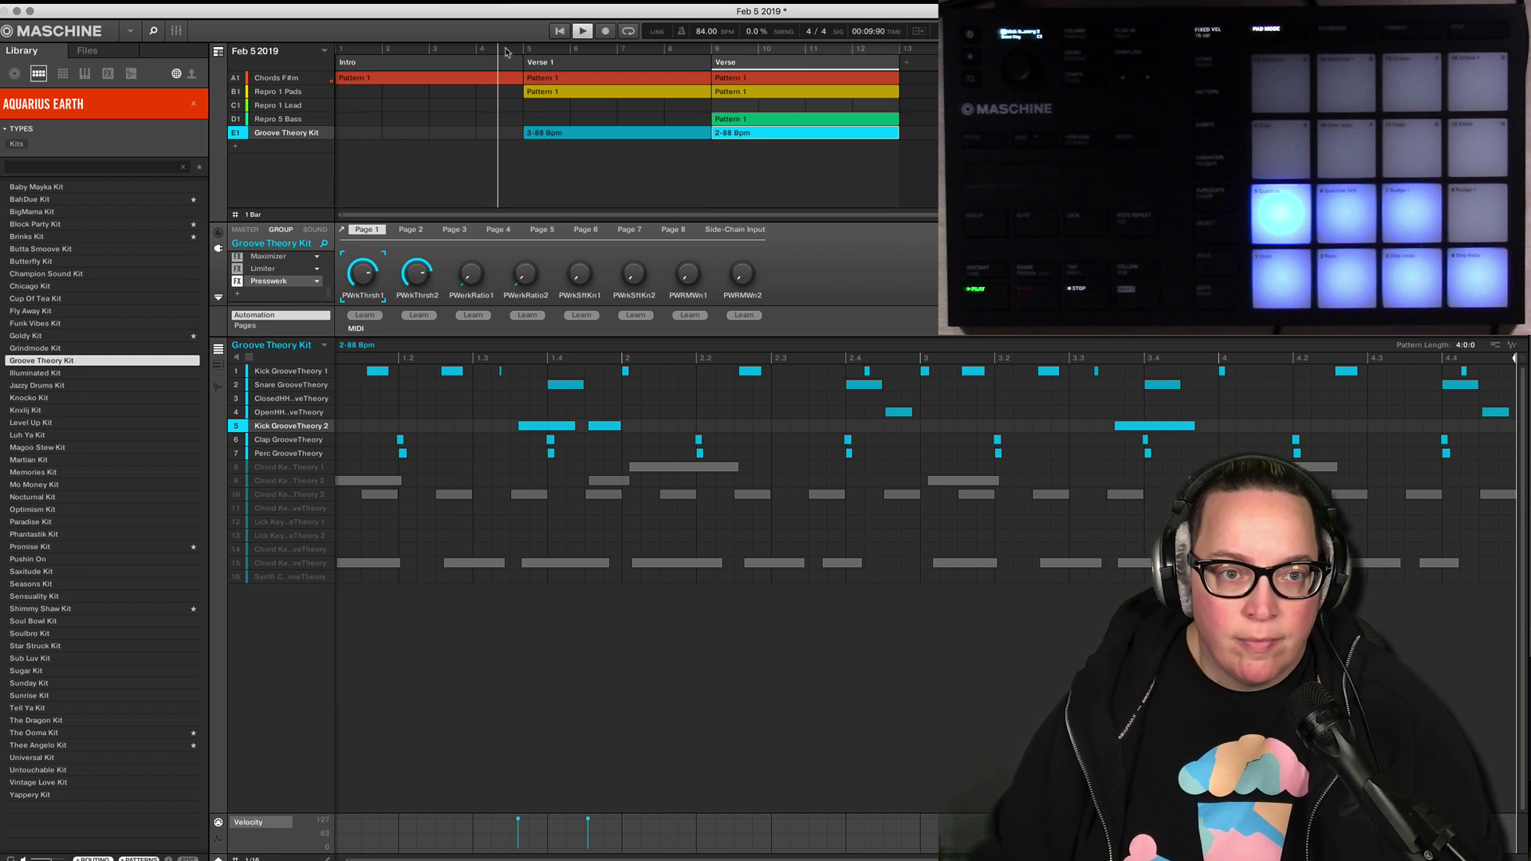
{"action": "key", "text": "space"}
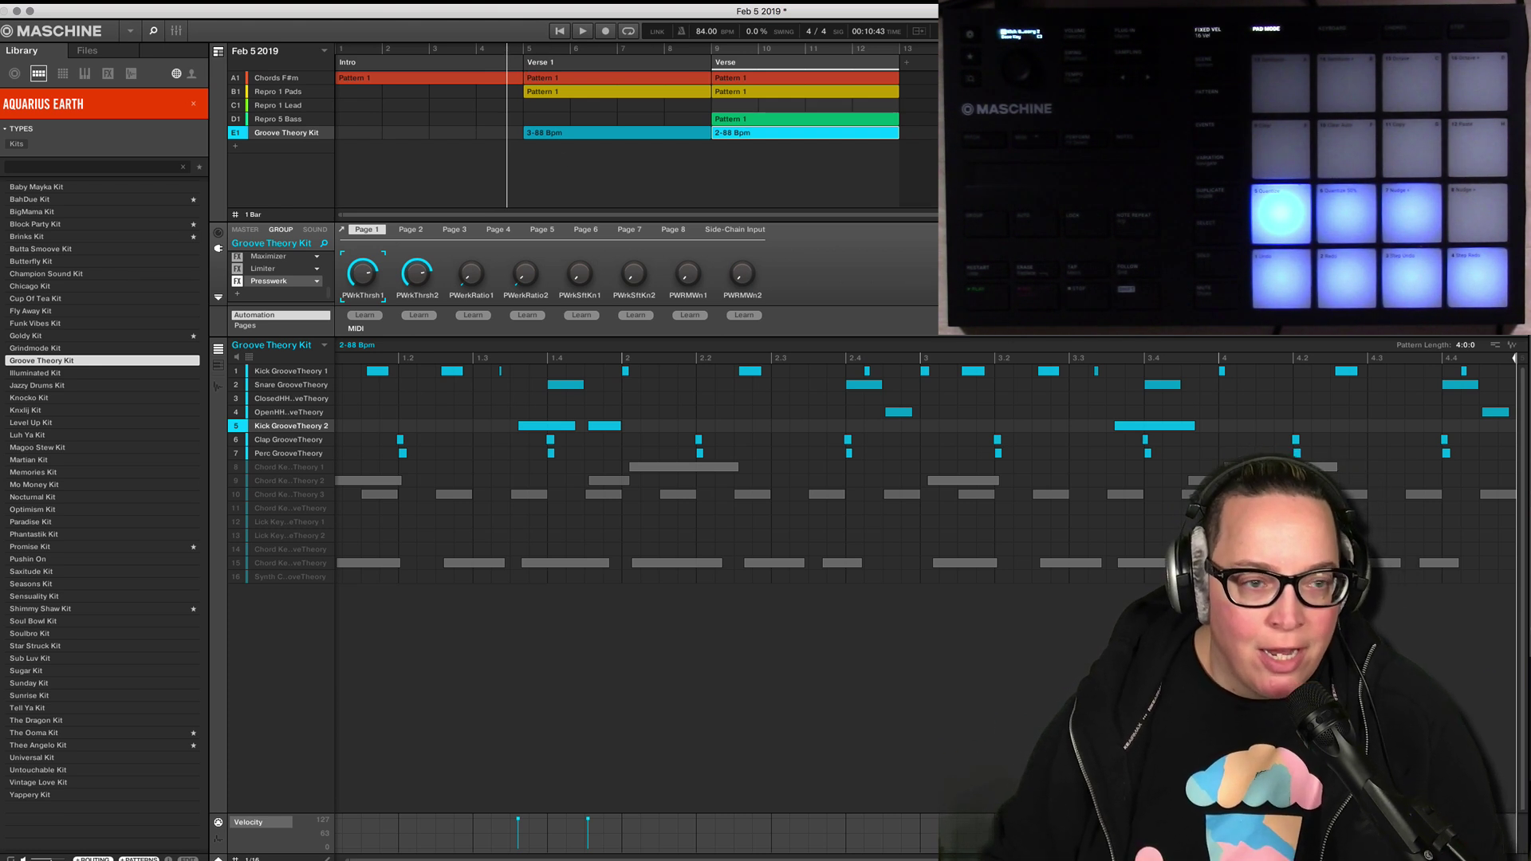
{"action": "key", "text": "super+h"}
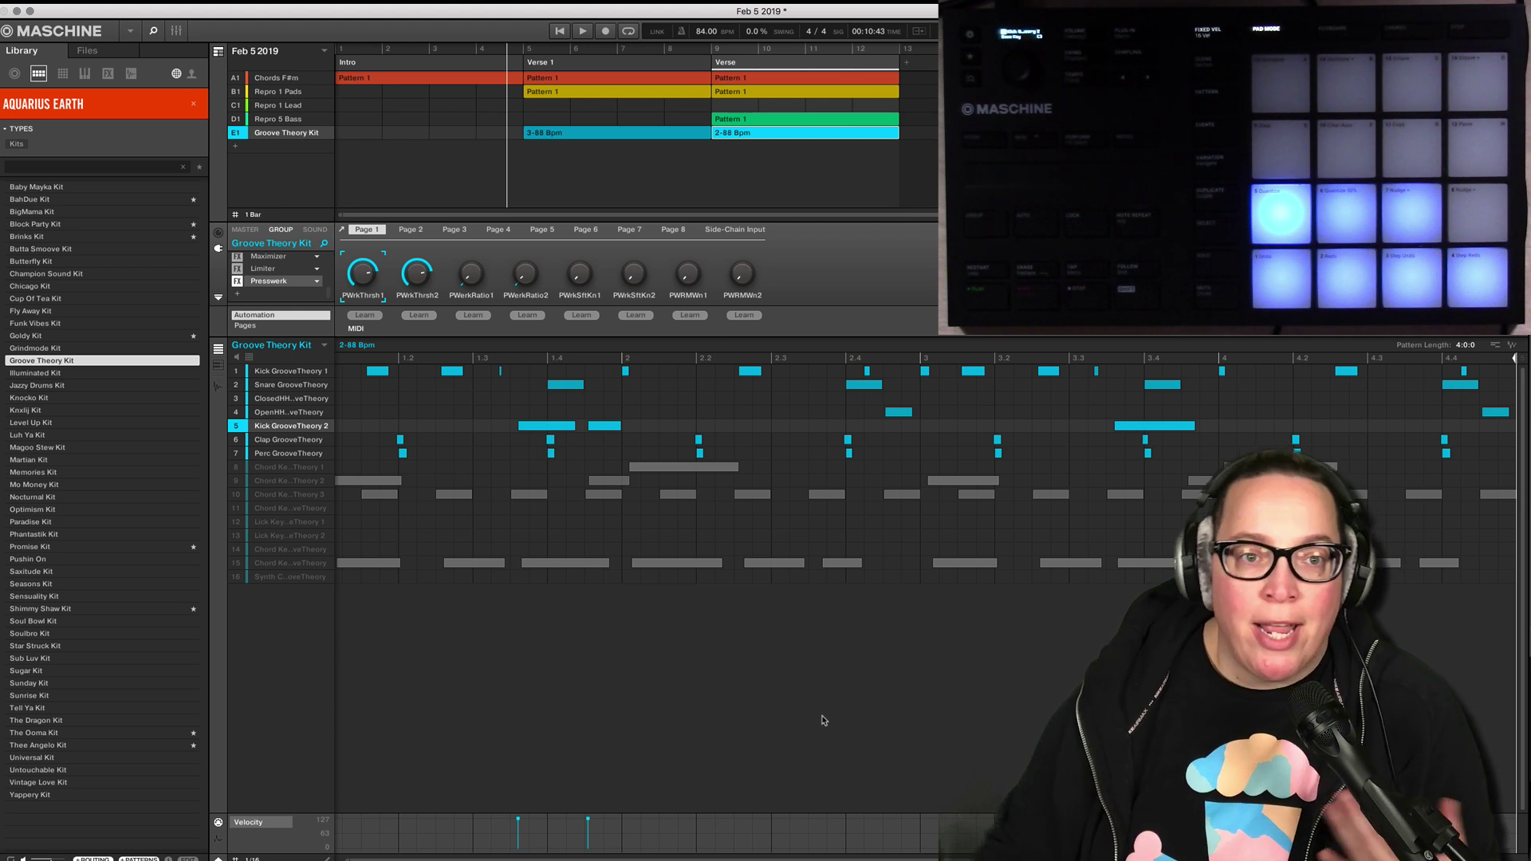
{"action": "left_click", "coordinate": [558, 32]}
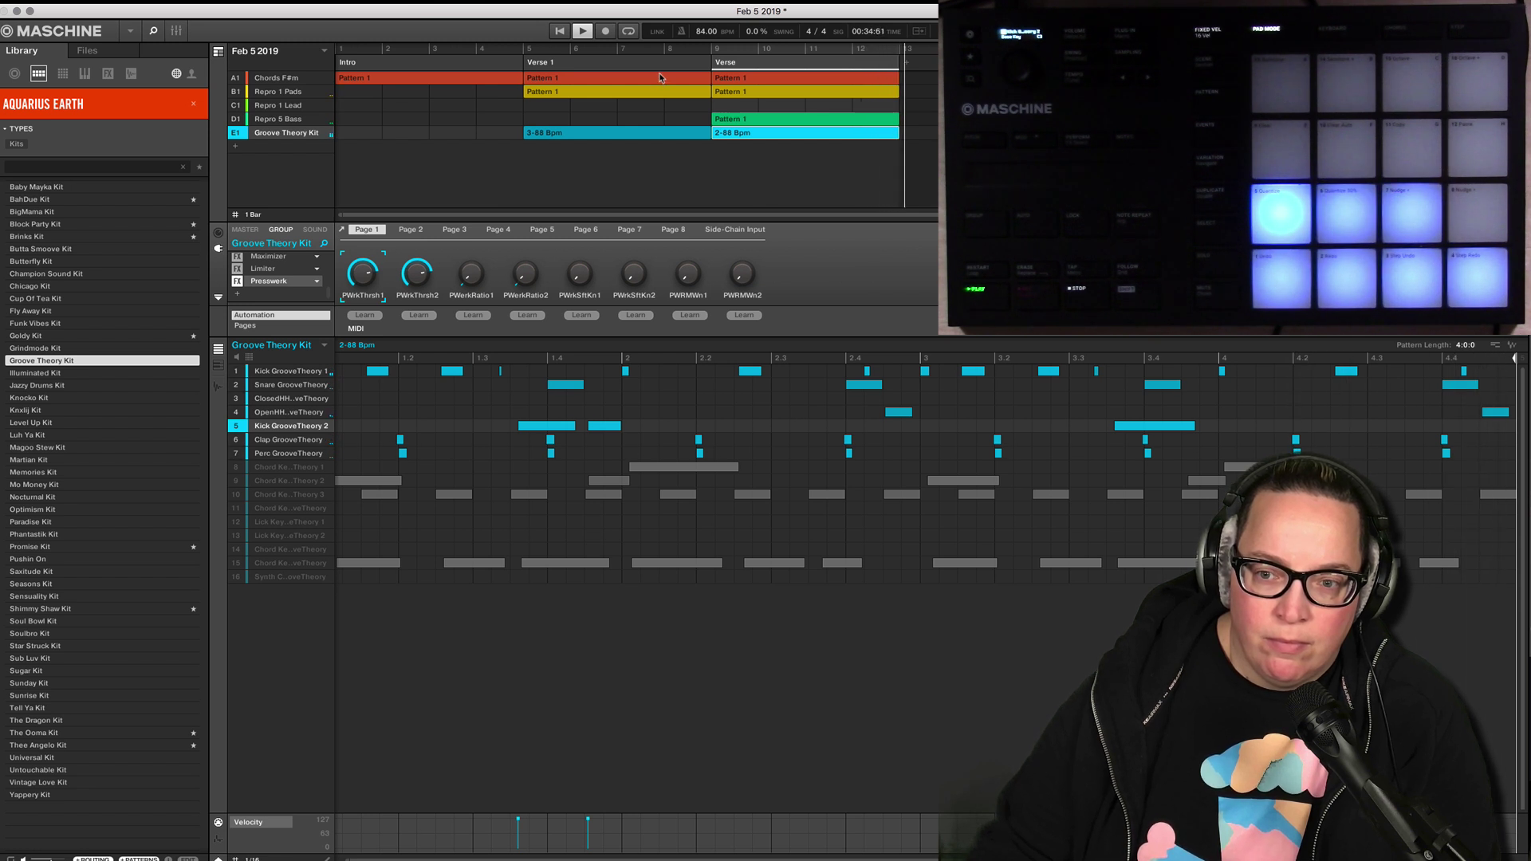
{"action": "key", "text": "space"}
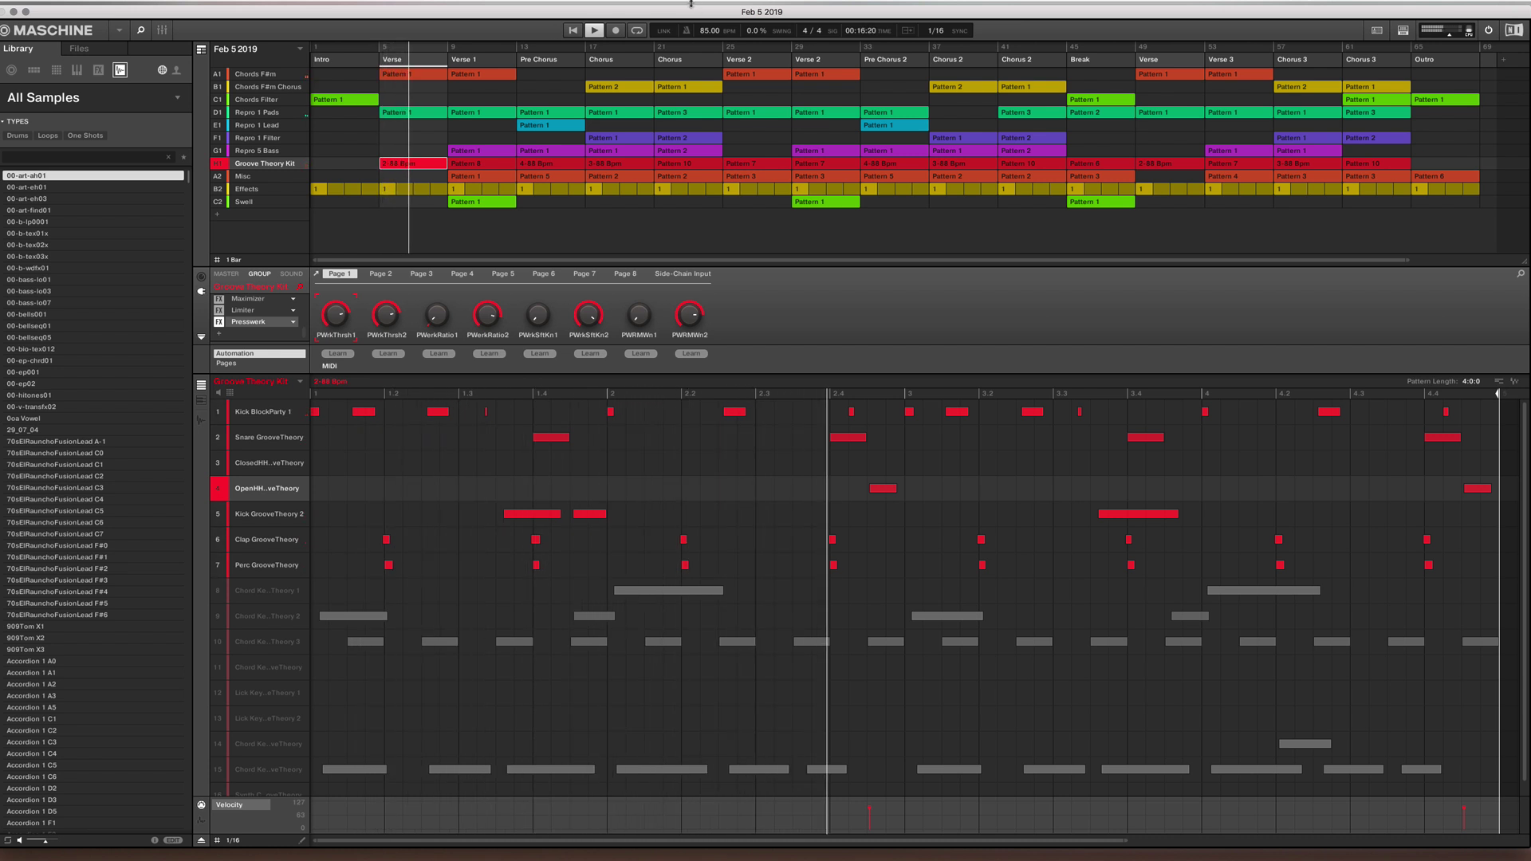
Examine the chords in Verse, the pads in Verse 1, and the Pre Chorus lead with its Decapitator effect during playback.
{"action": "left_click", "coordinate": [433, 76]}
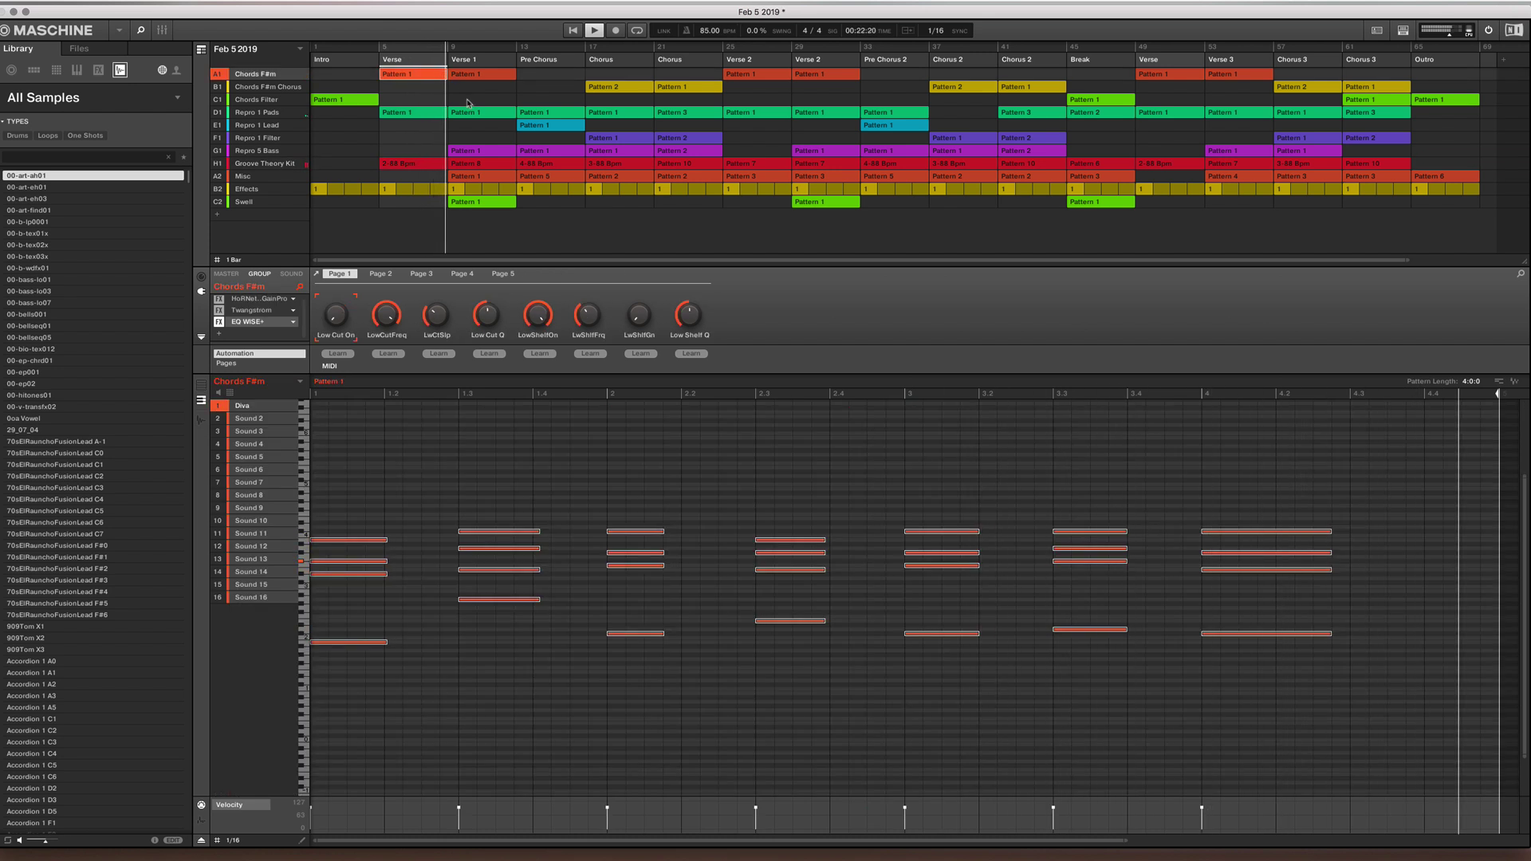
{"action": "left_click", "coordinate": [485, 116]}
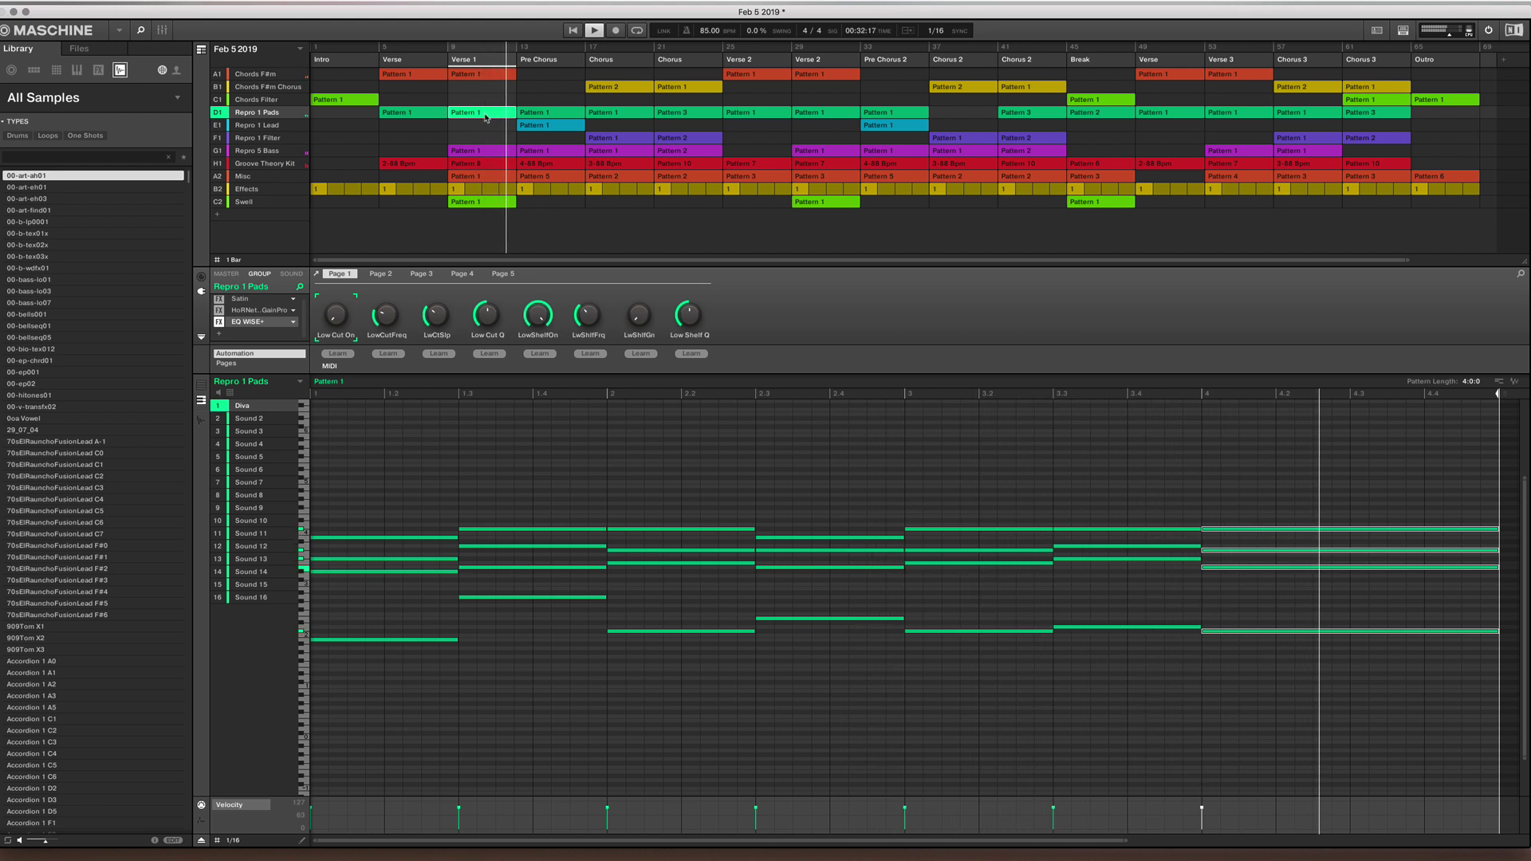
{"action": "left_click", "coordinate": [545, 127]}
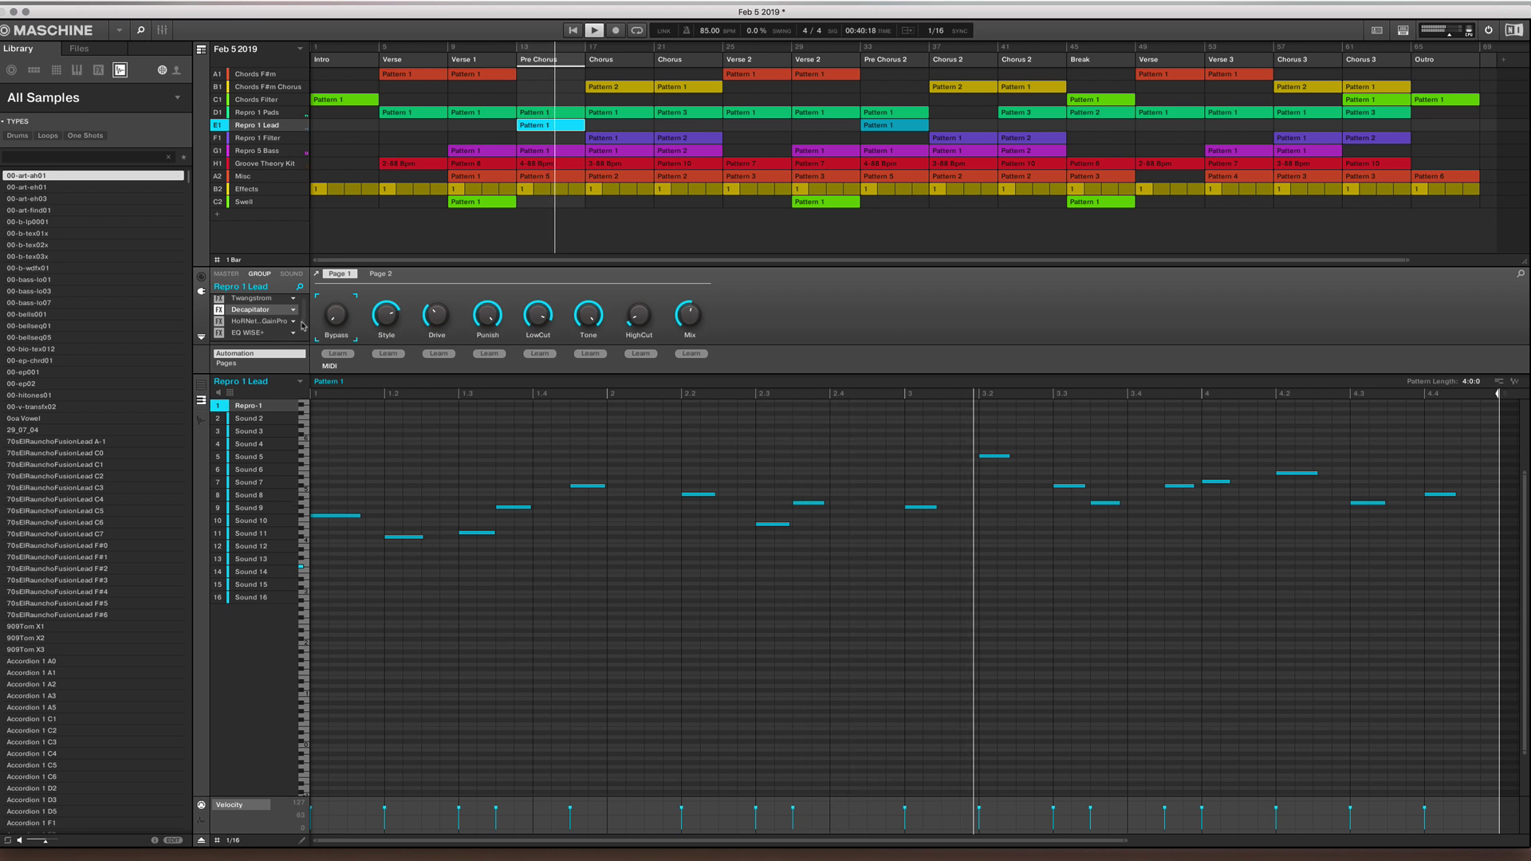
{"action": "left_click", "coordinate": [265, 312]}
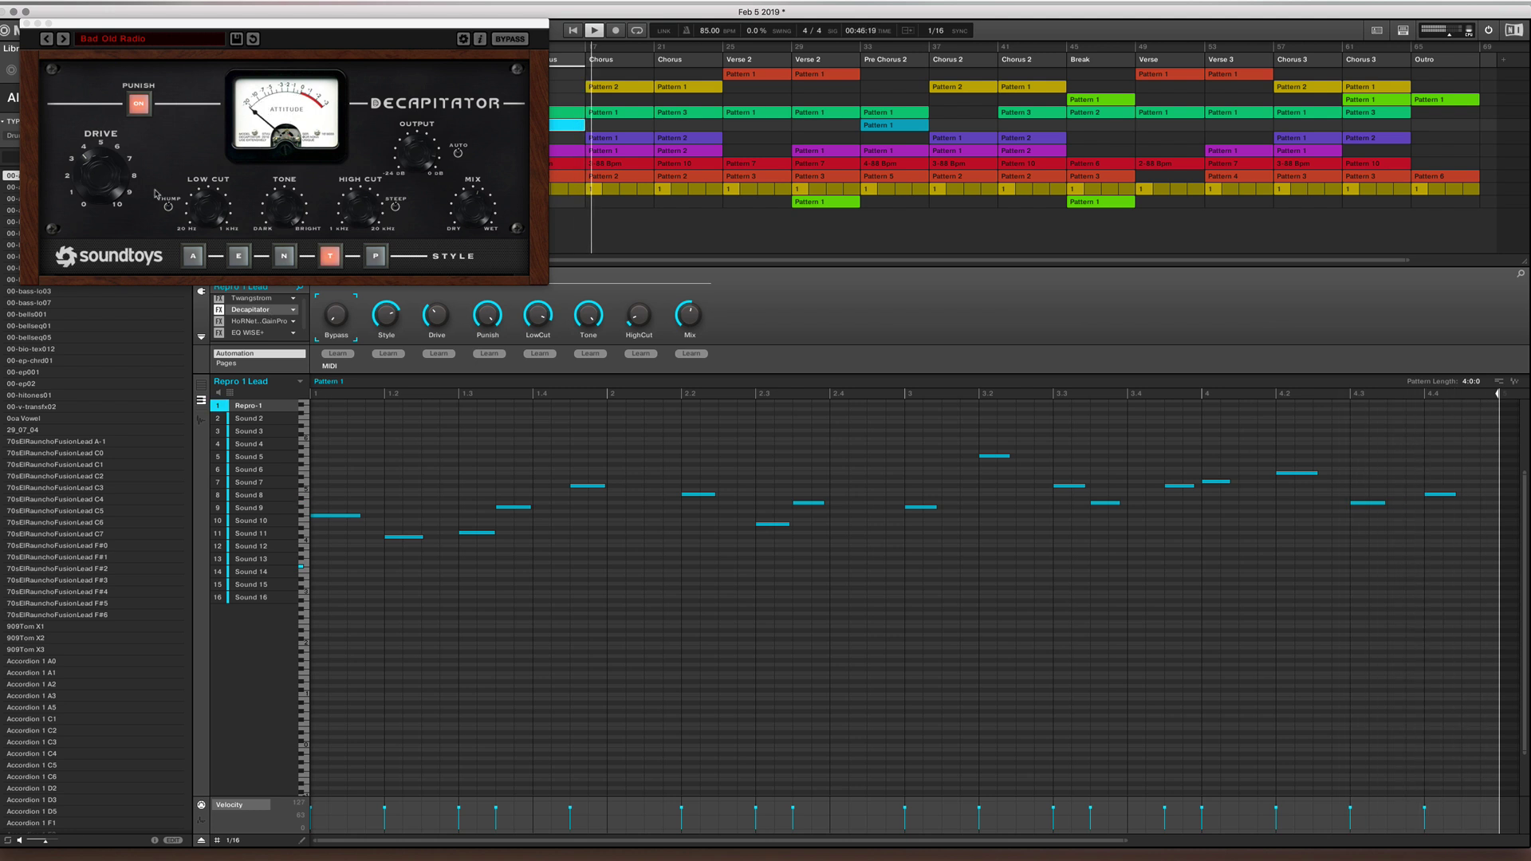
{"action": "left_click", "coordinate": [26, 24]}
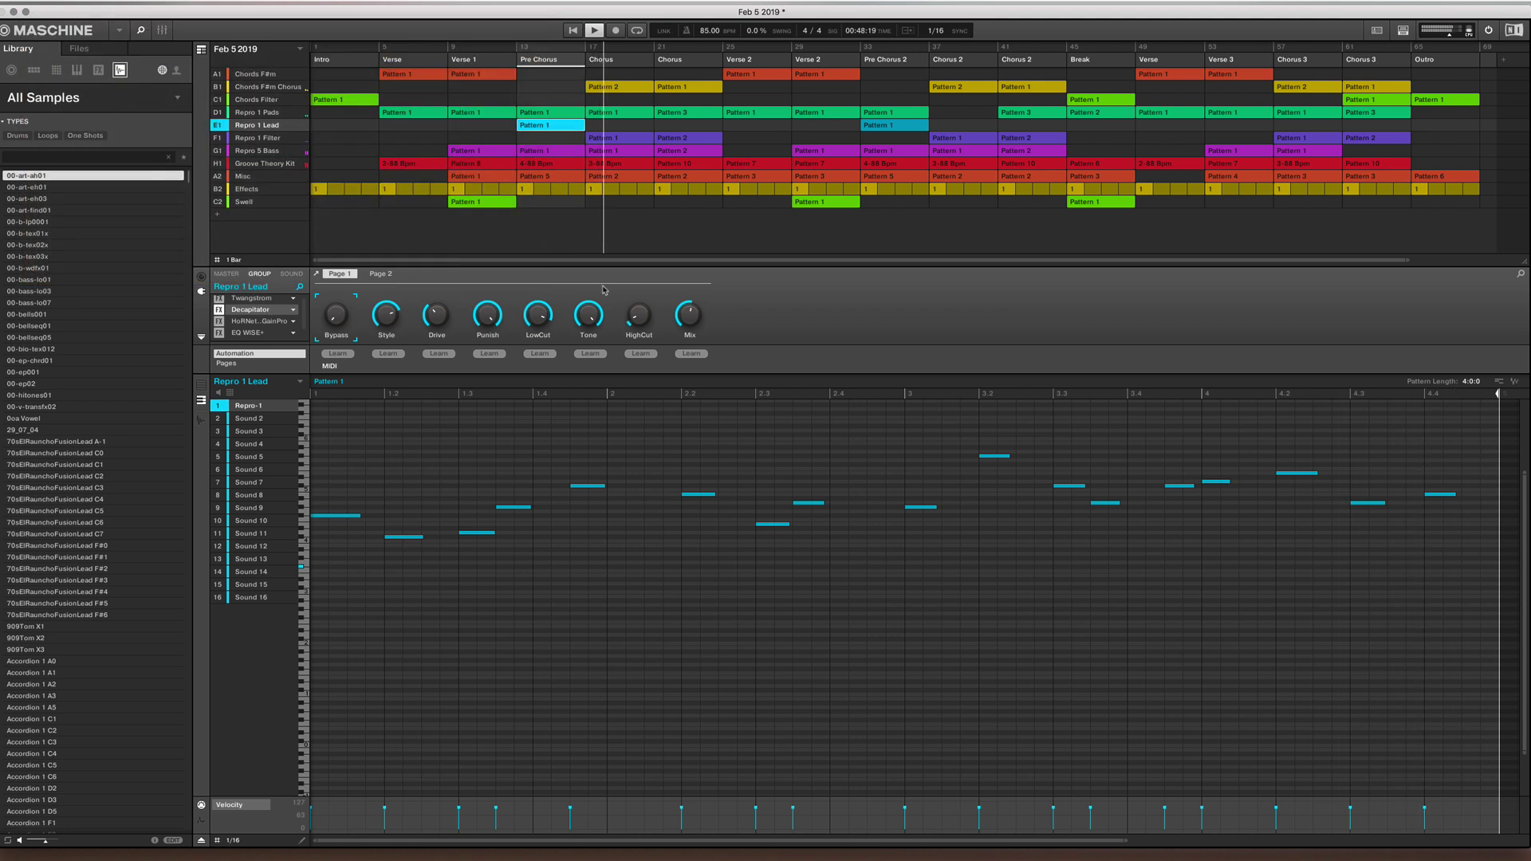
Inspect the Chords F#m Chorus pattern in the first Chorus scene and view its Looperator effect settings.
{"action": "left_click", "coordinate": [636, 89]}
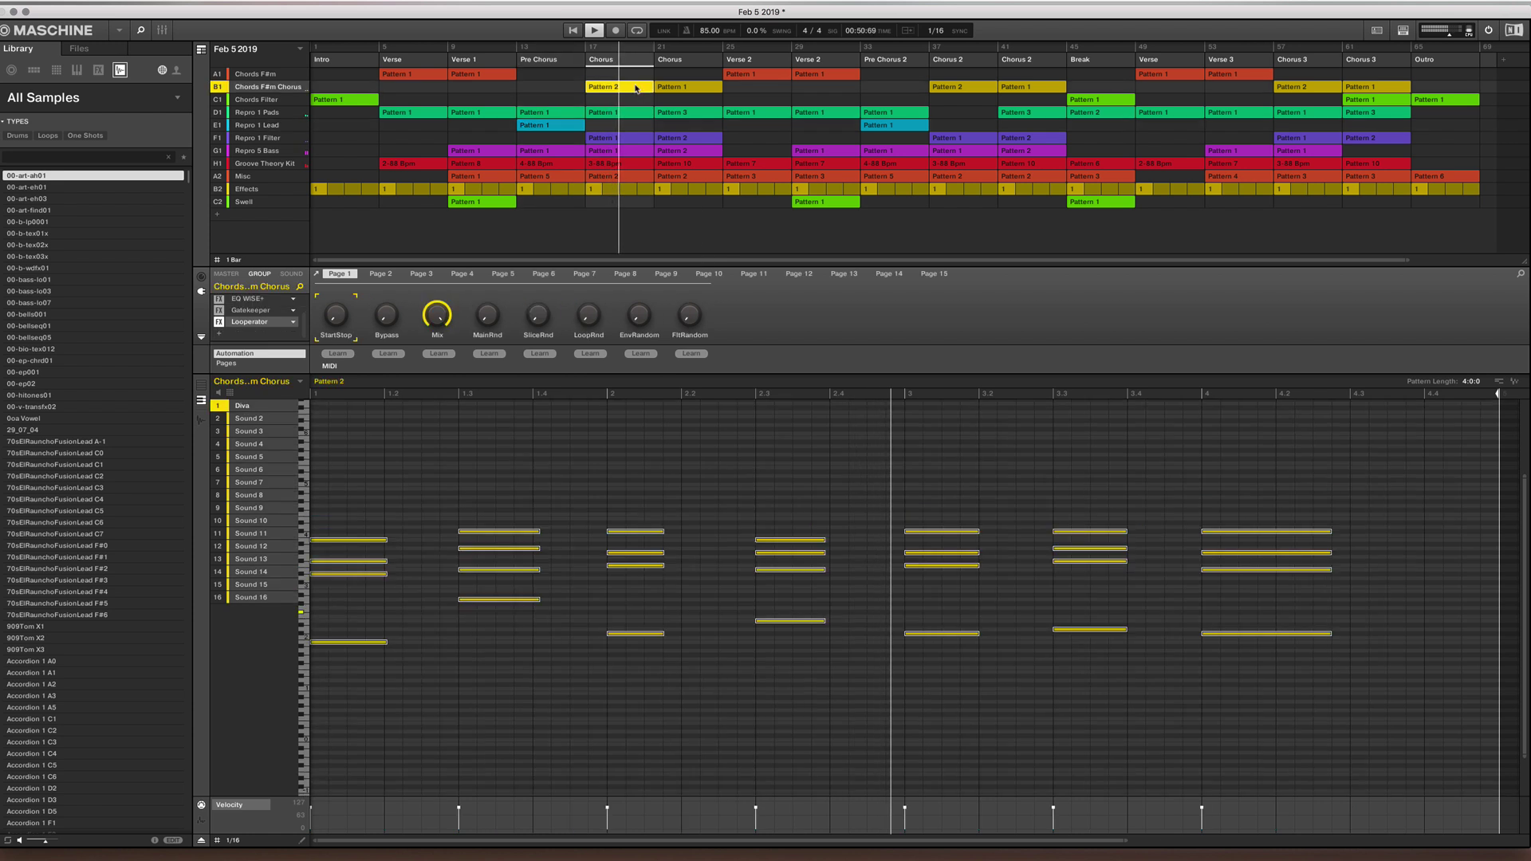
{"action": "left_click", "coordinate": [249, 323]}
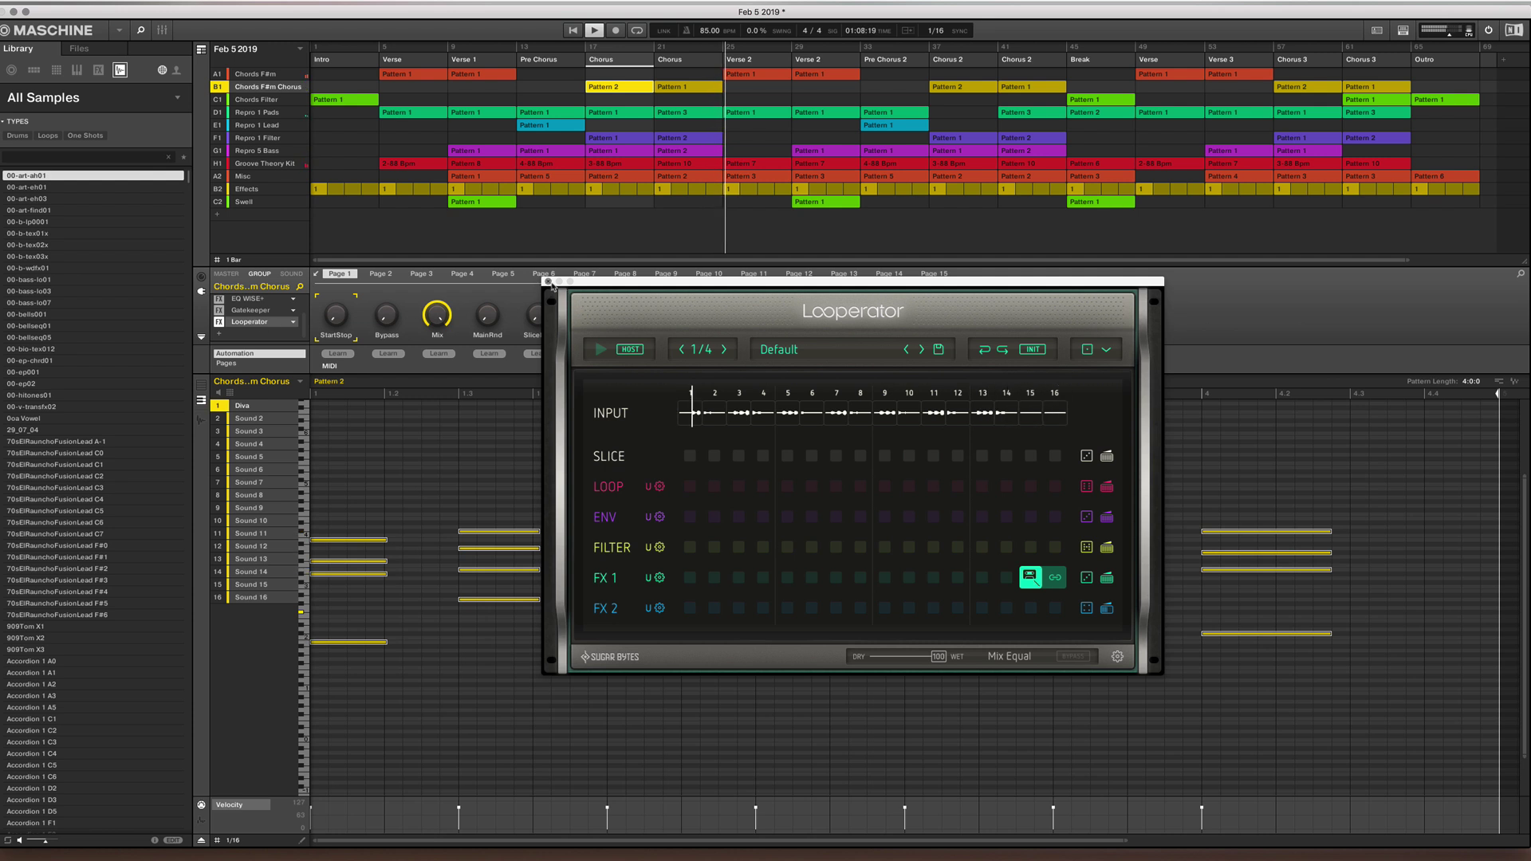
{"action": "left_click", "coordinate": [548, 282]}
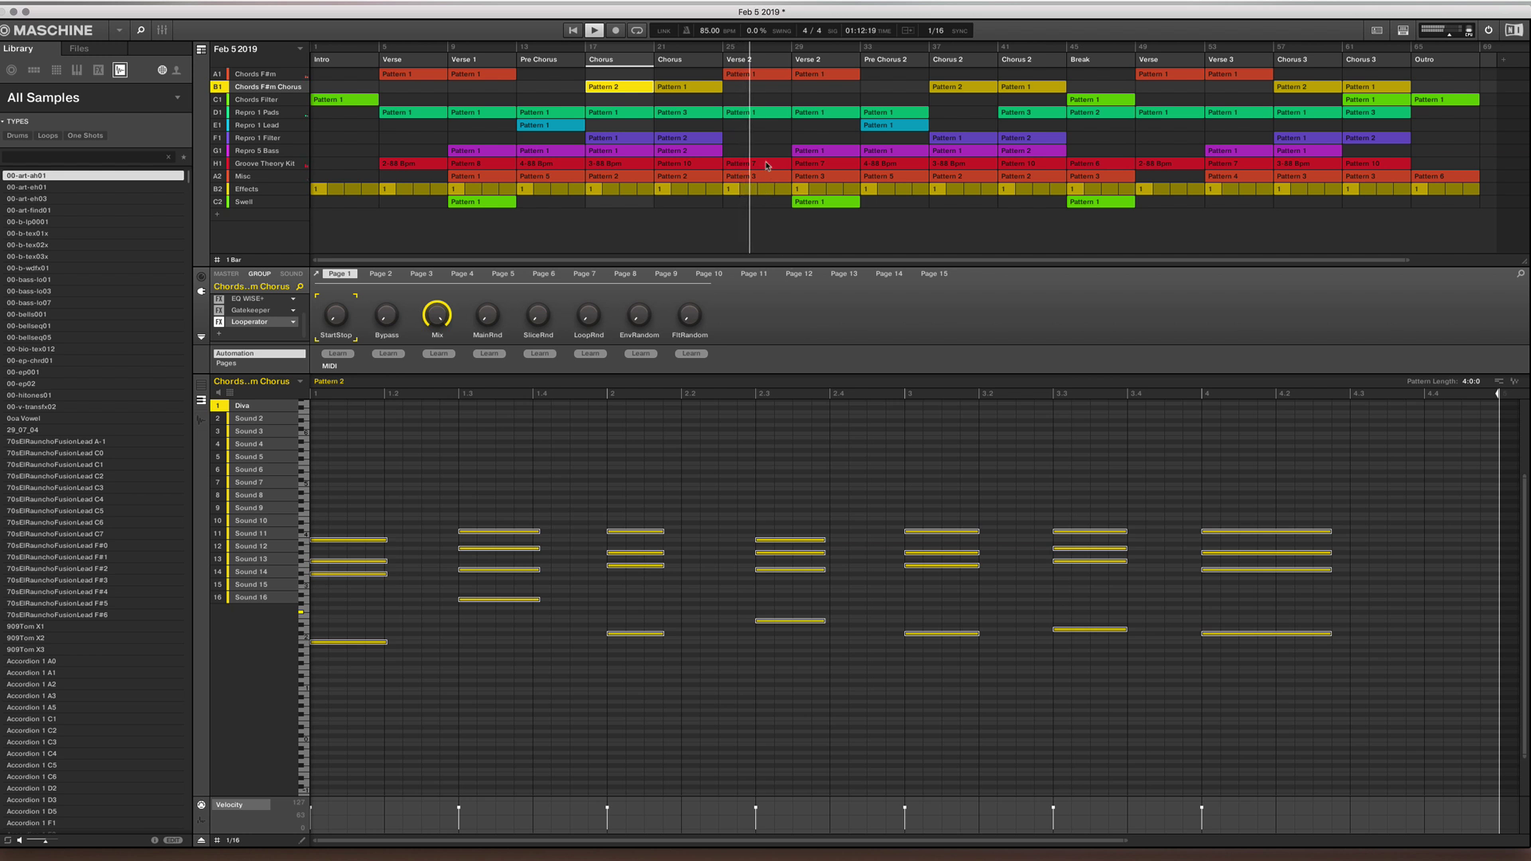
Examine the Misc, Groove Theory Kit and Swell patterns in the Verse 2 scenes and the pads pattern in Pre Chorus 2.
{"action": "left_click", "coordinate": [770, 177]}
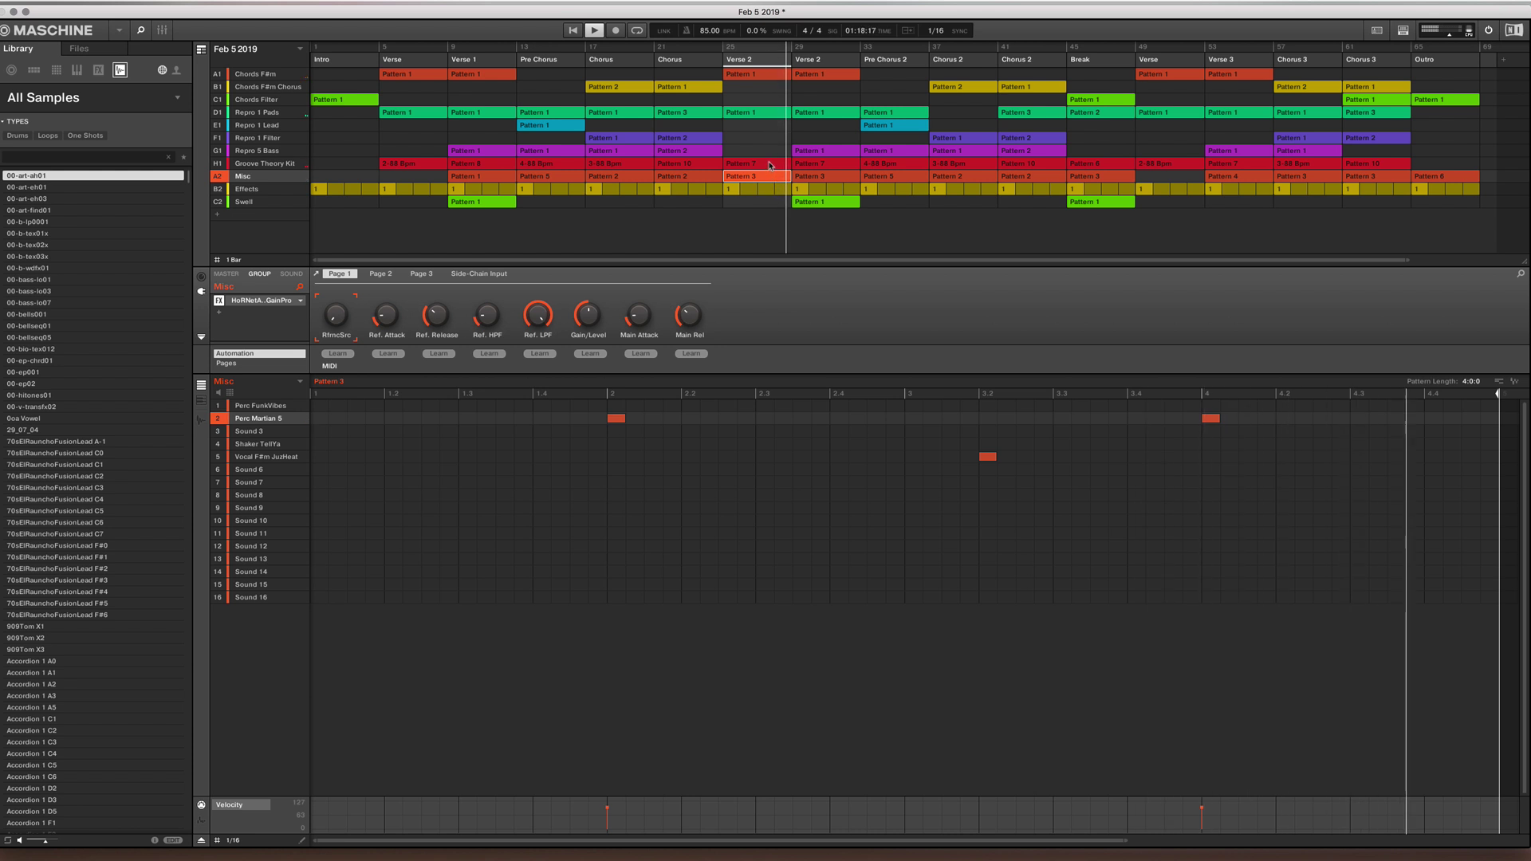
{"action": "left_click", "coordinate": [815, 163]}
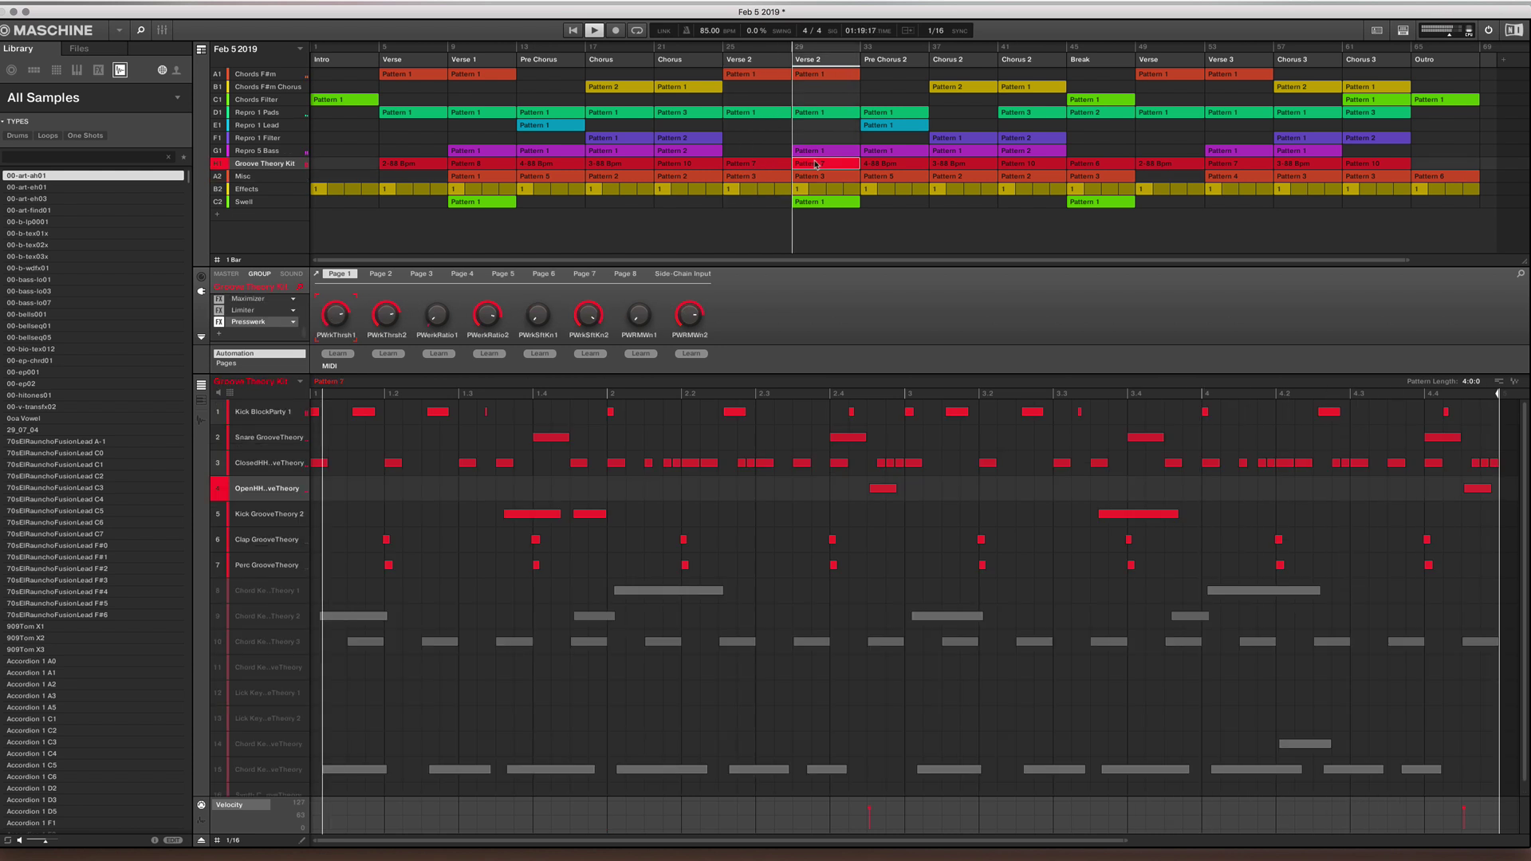
{"action": "left_click", "coordinate": [851, 205]}
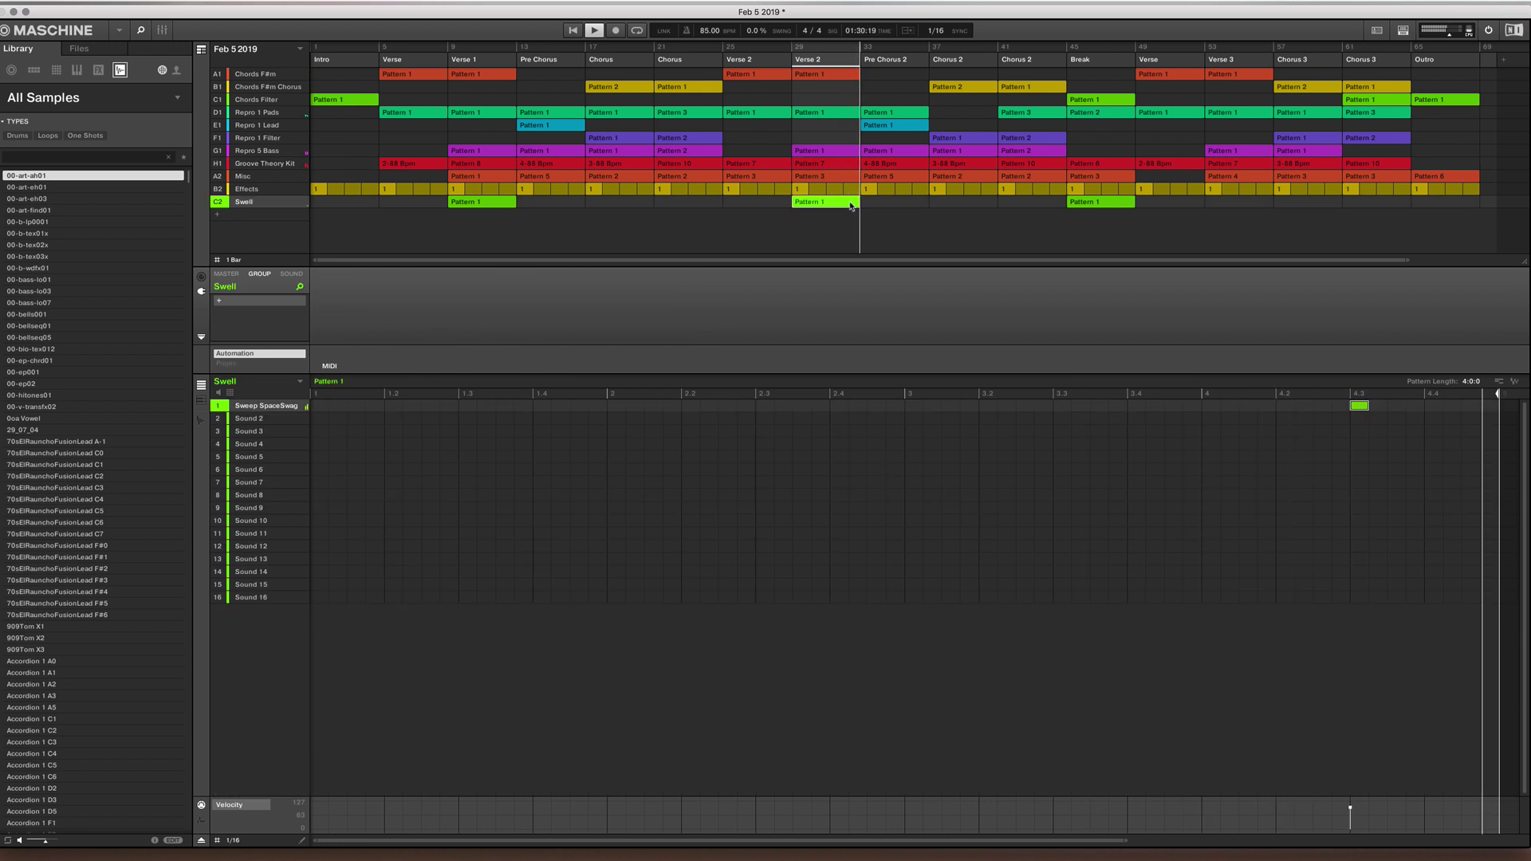
{"action": "left_click", "coordinate": [897, 117]}
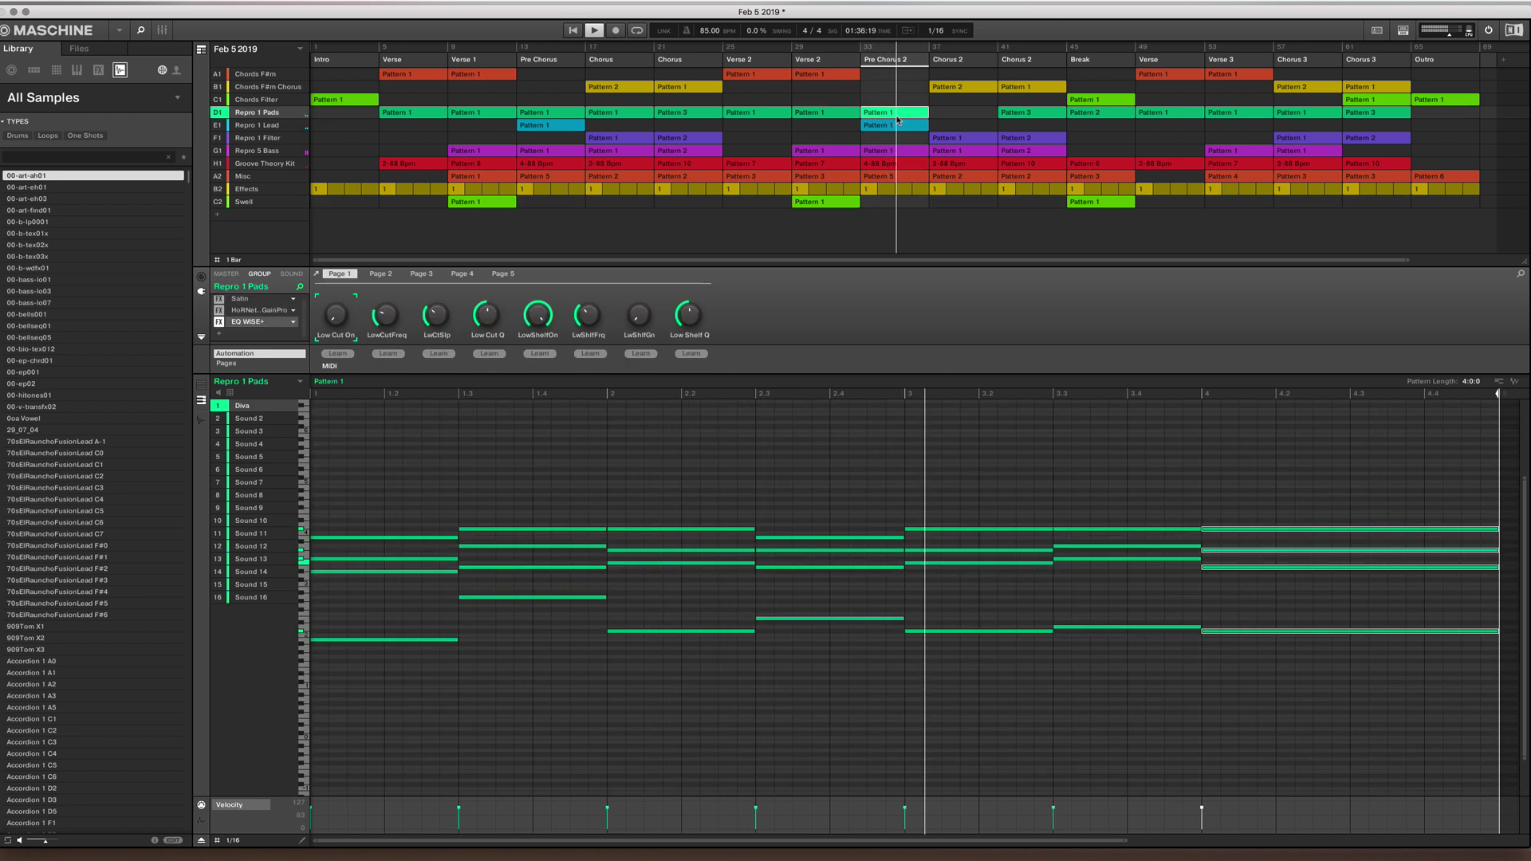
Review the Effects, Misc and Repro 5 Bass patterns in the Chorus 2 scenes during playback.
{"action": "left_click", "coordinate": [960, 190]}
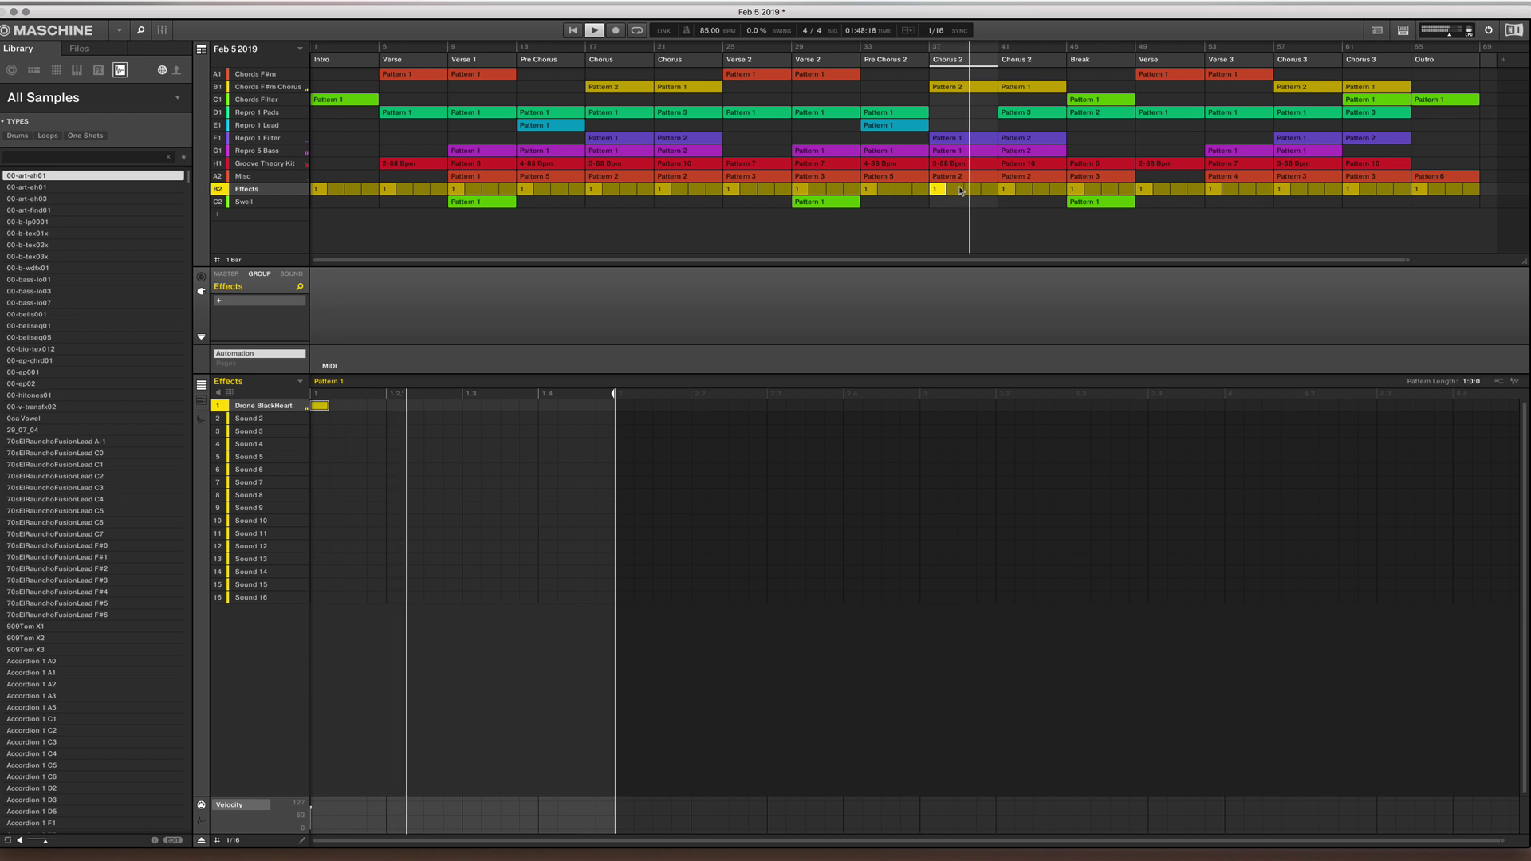
{"action": "left_click", "coordinate": [961, 181]}
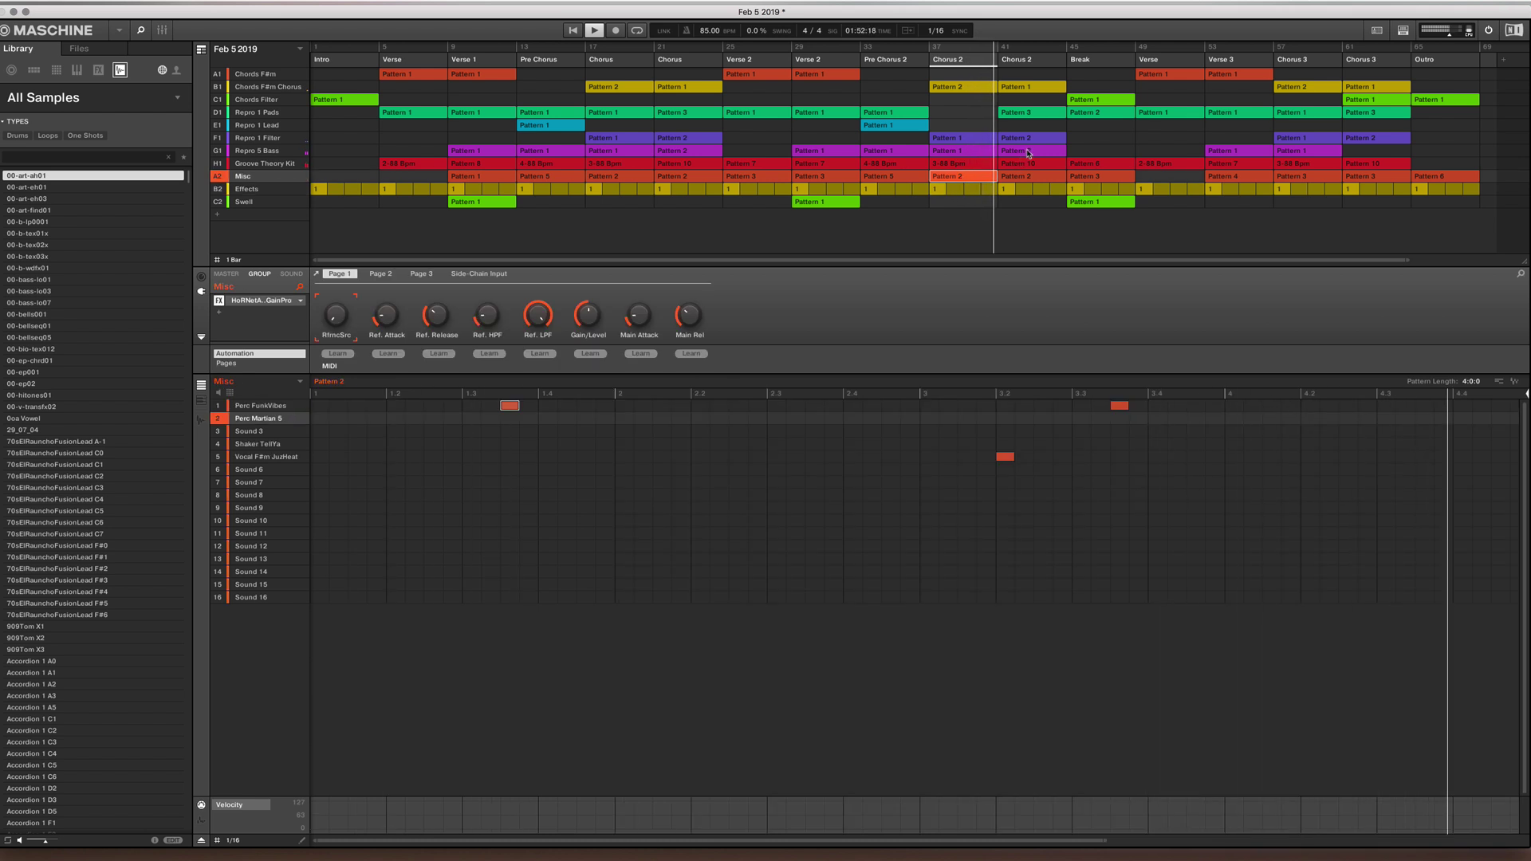
{"action": "left_click", "coordinate": [1029, 152]}
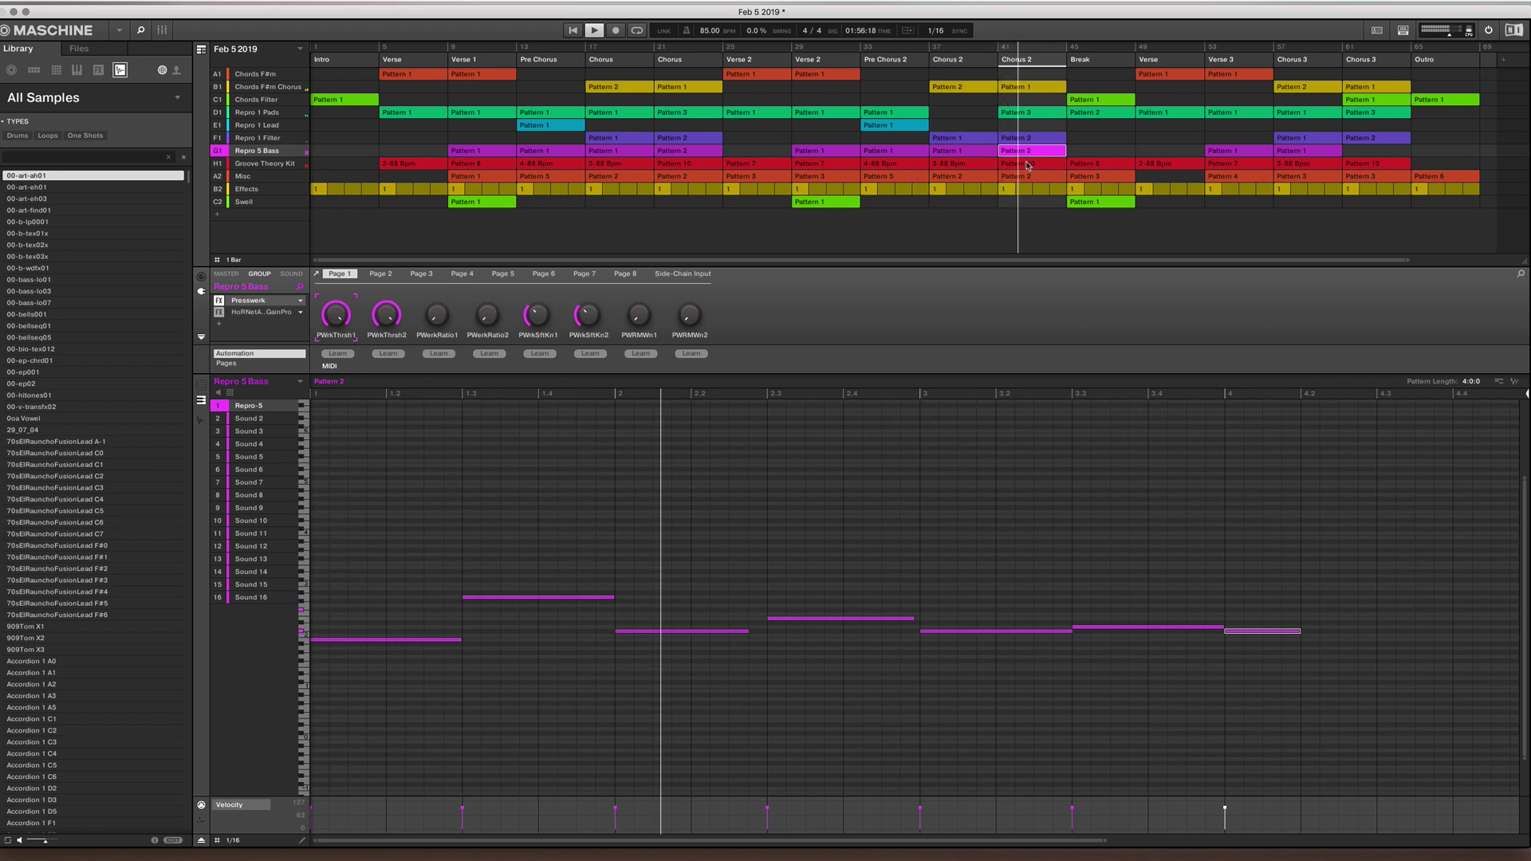
Review the drum and Misc patterns in the Break scene and the drum pattern in the Verse scene after it.
{"action": "left_click", "coordinate": [1110, 163]}
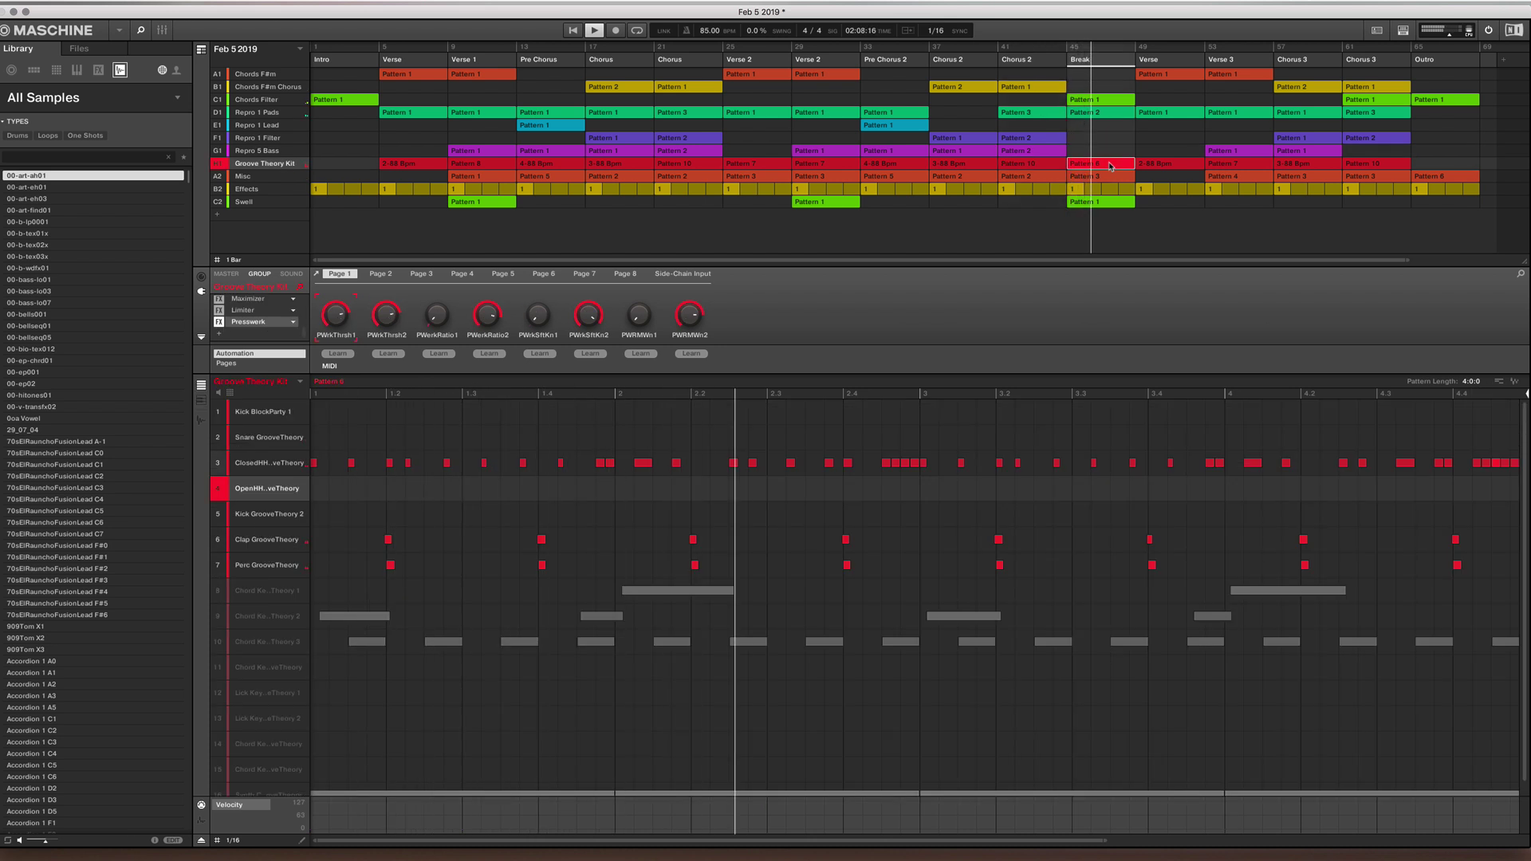
{"action": "left_click", "coordinate": [1105, 177]}
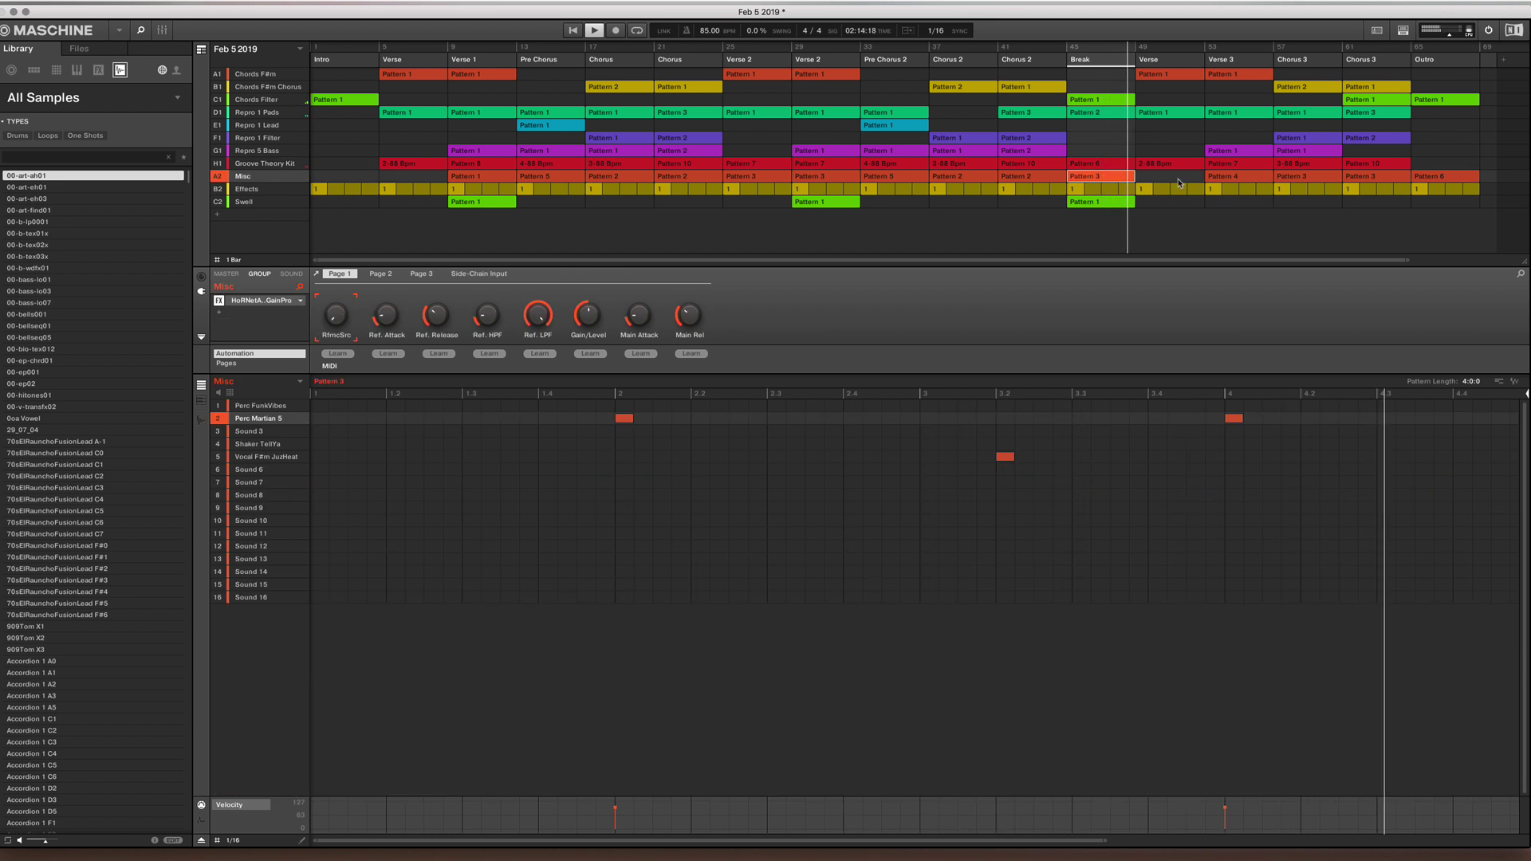
{"action": "left_click", "coordinate": [1175, 164]}
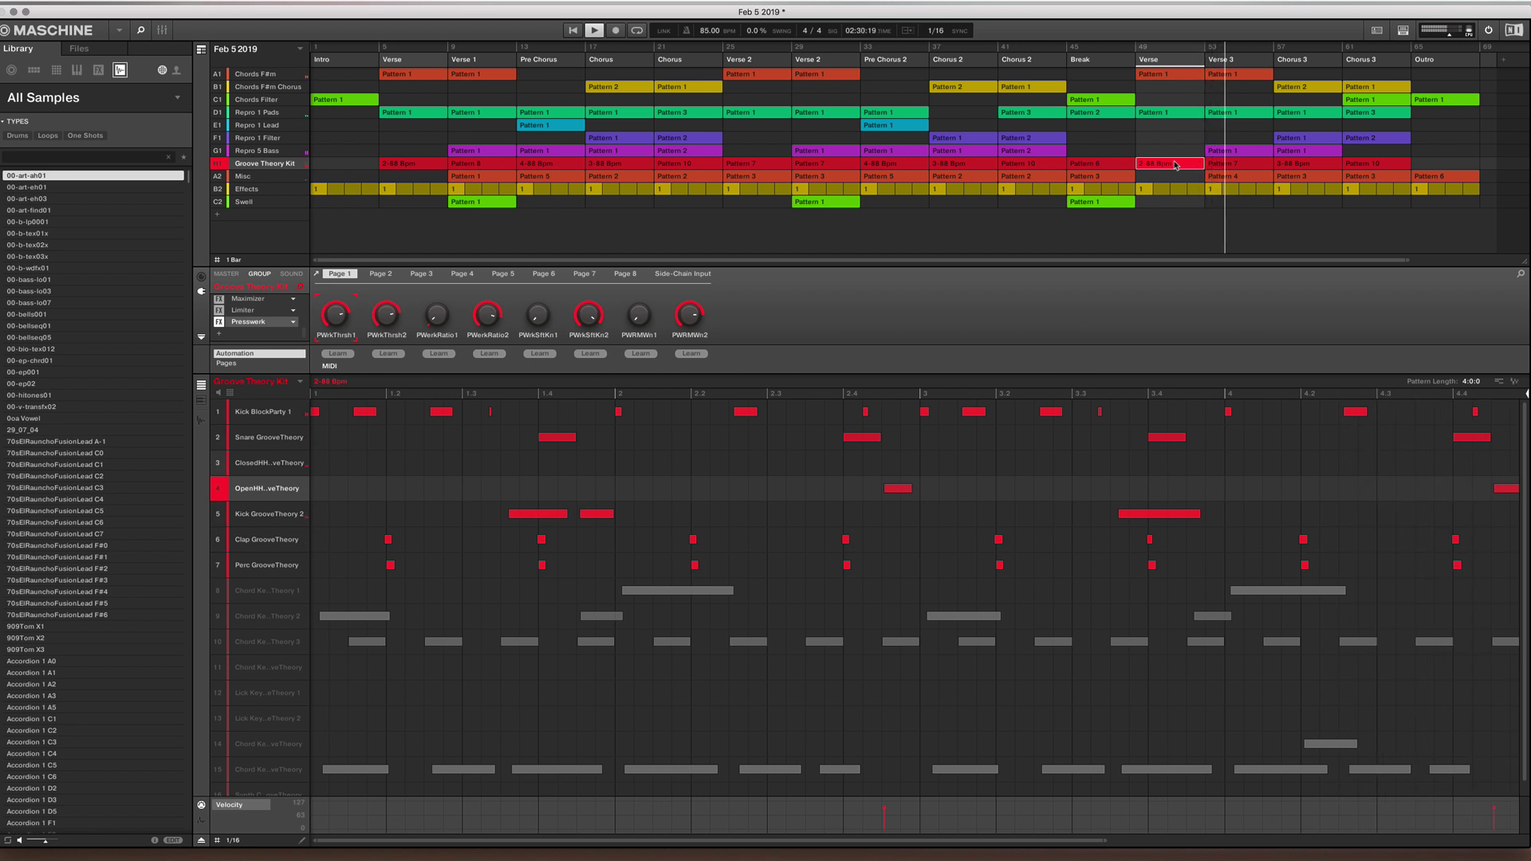
Inspect the Repro 1 Filter pattern in Chorus 3, its effect chain and its OneKnob Filter settings.
{"action": "left_click", "coordinate": [1308, 141]}
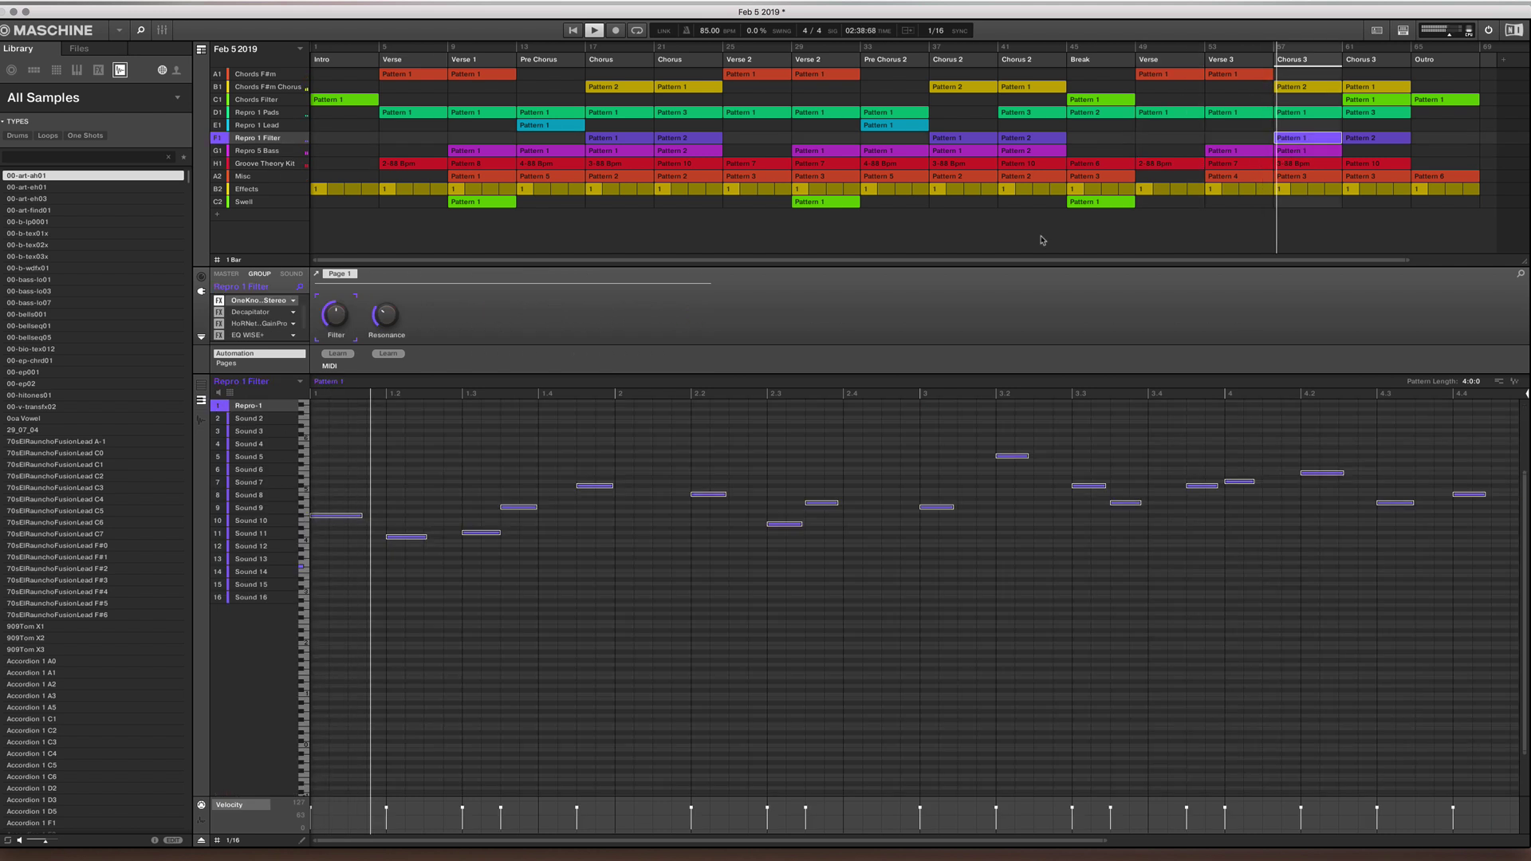
{"action": "left_click", "coordinate": [259, 302]}
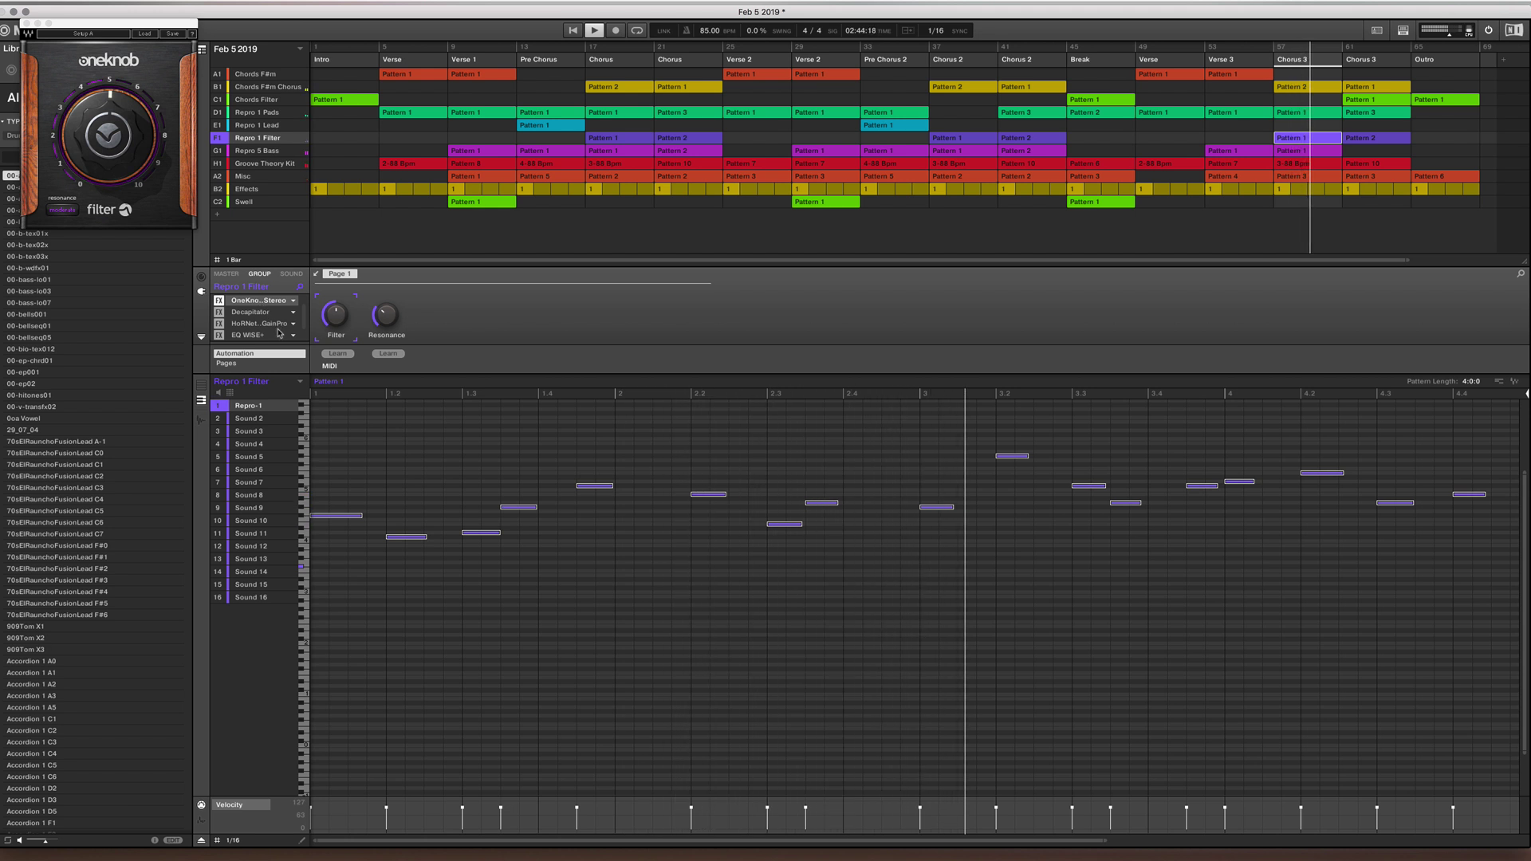
{"action": "scroll", "coordinate": [279, 333], "scroll_direction": "up", "scroll_amount": 1}
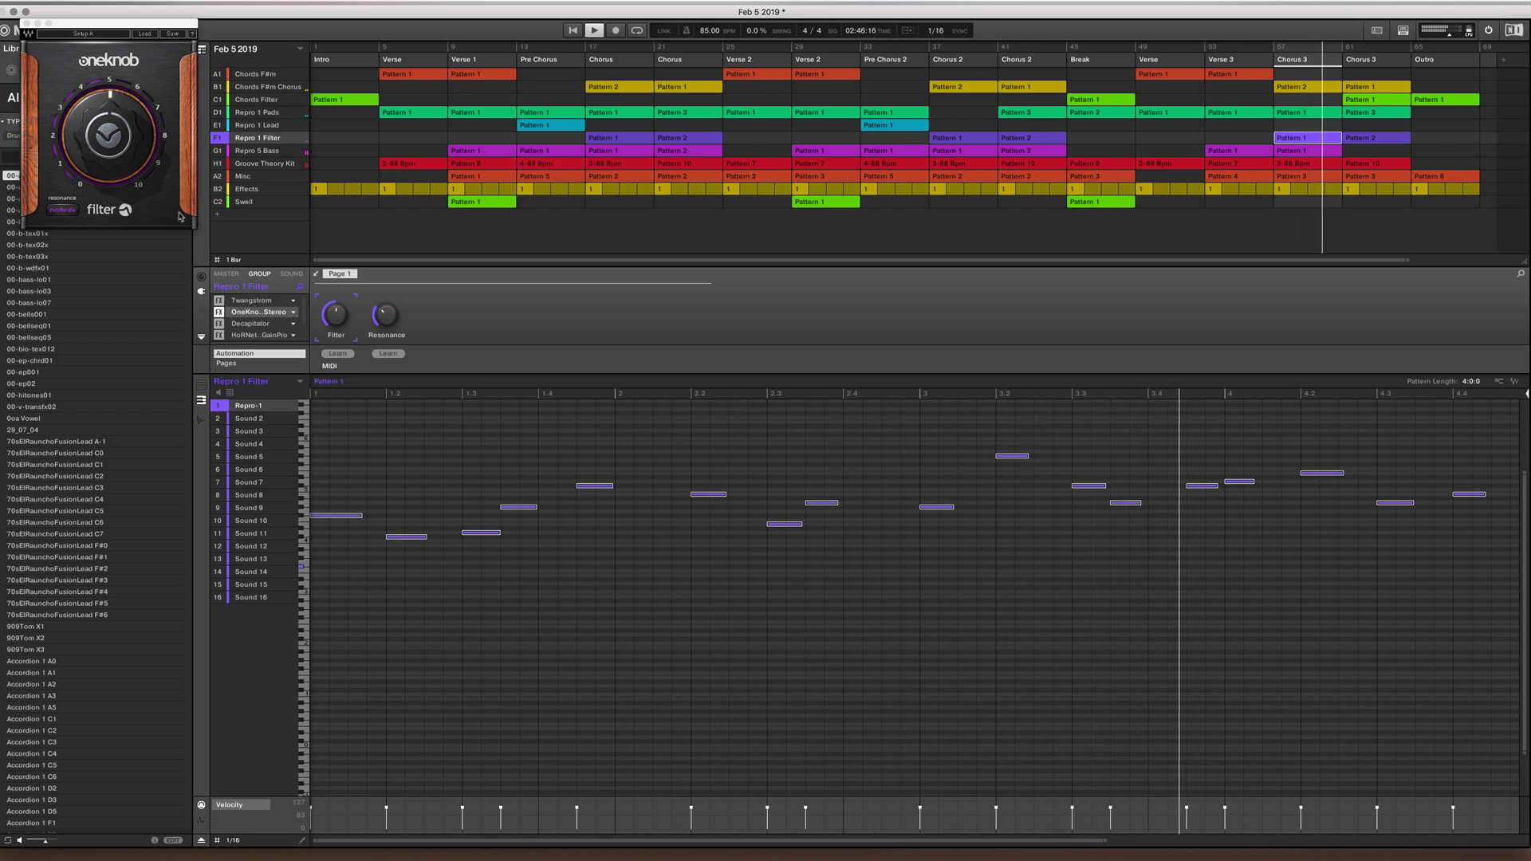
{"action": "left_click", "coordinate": [234, 97]}
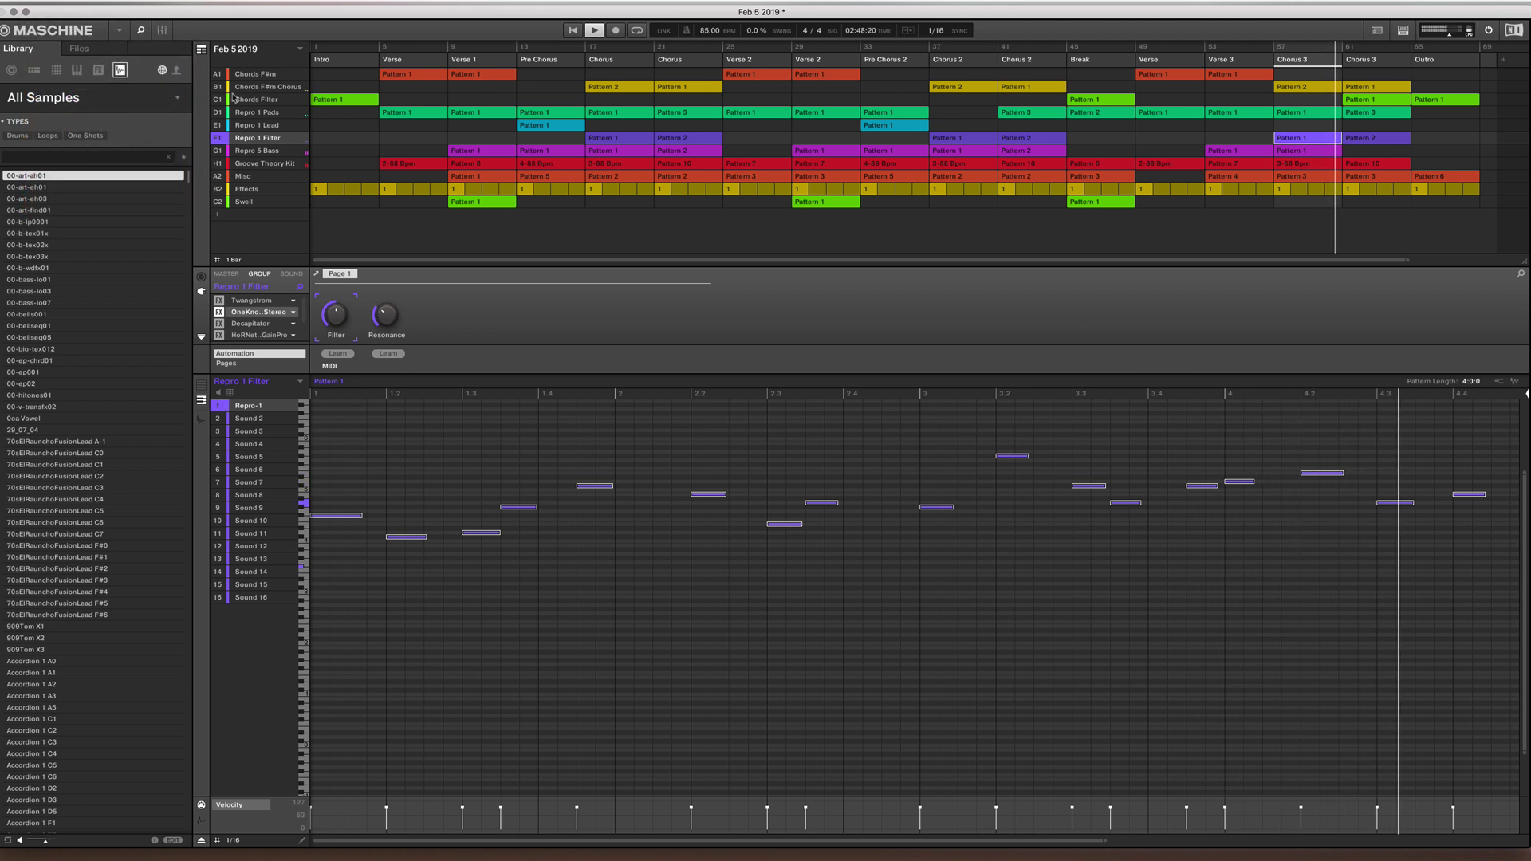
Inspect the Chords F#m Chorus pattern in the last Chorus 3 scene and view its Gatekeeper effect settings.
{"action": "left_click", "coordinate": [1362, 87]}
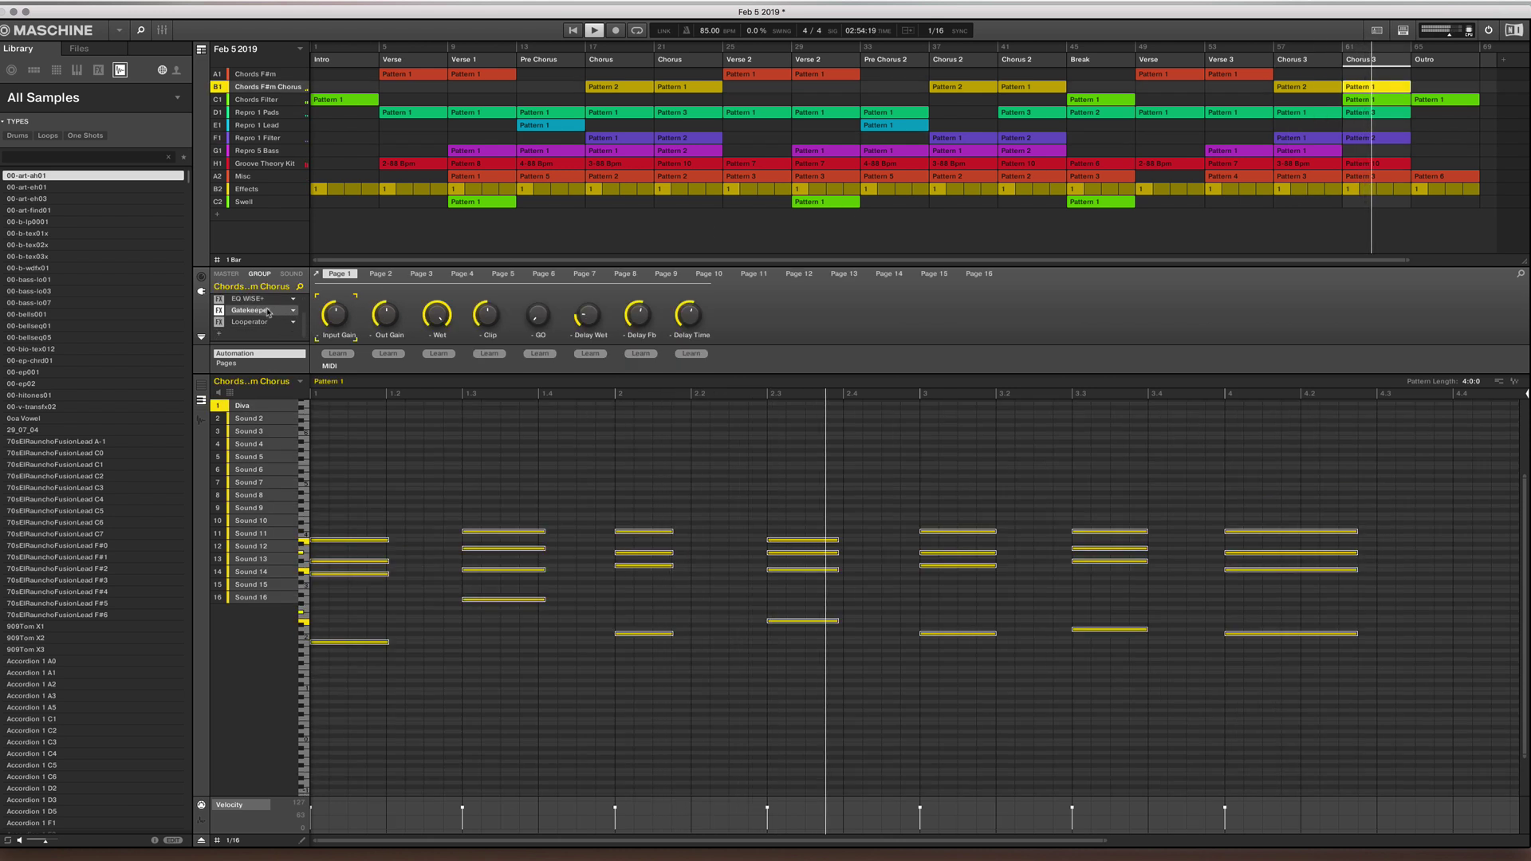
{"action": "left_click", "coordinate": [268, 312]}
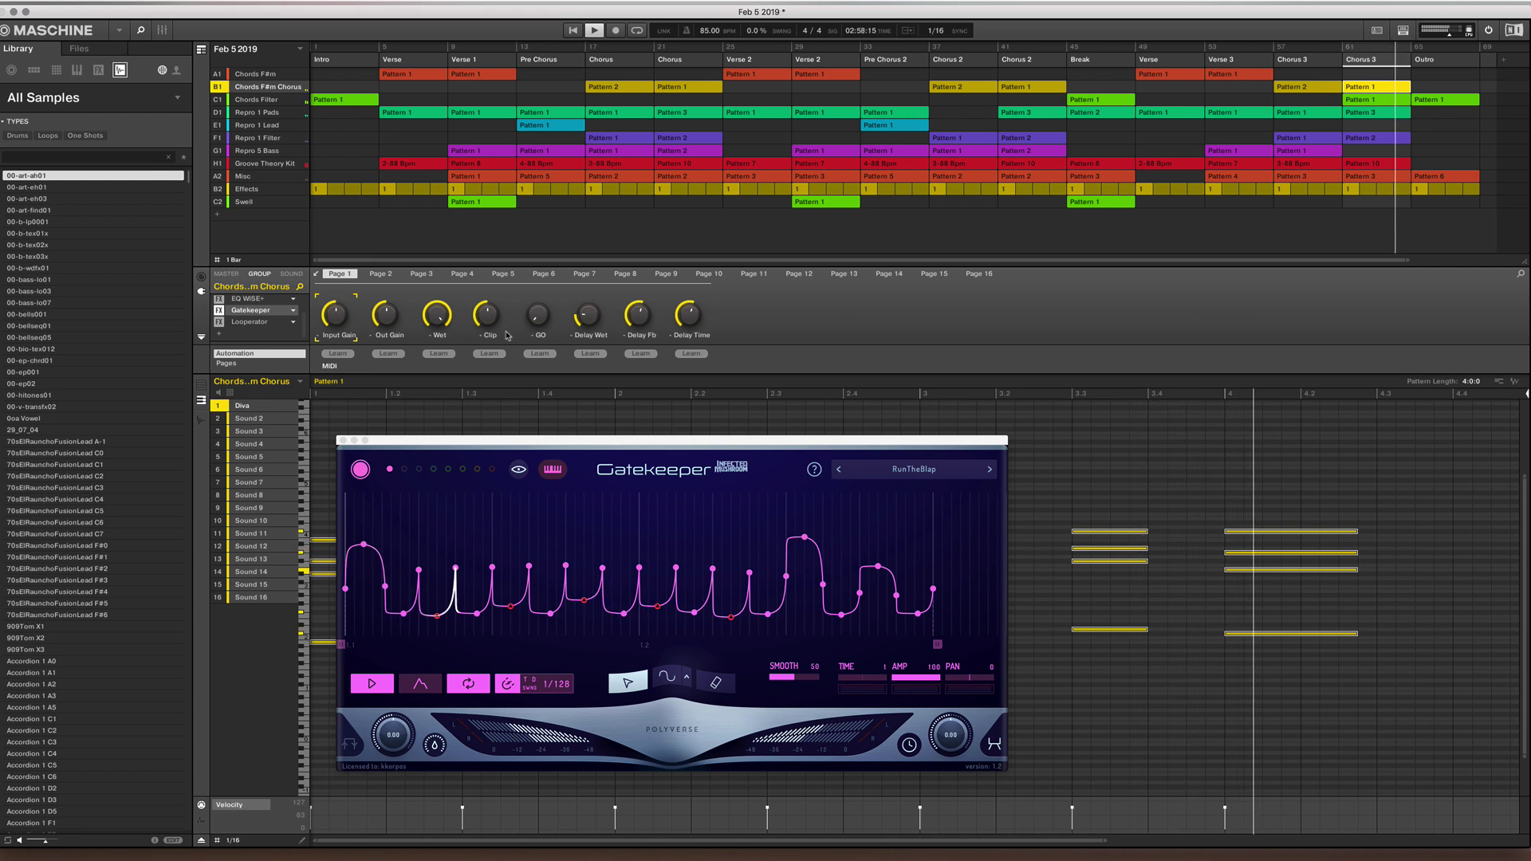
{"action": "left_click", "coordinate": [343, 441]}
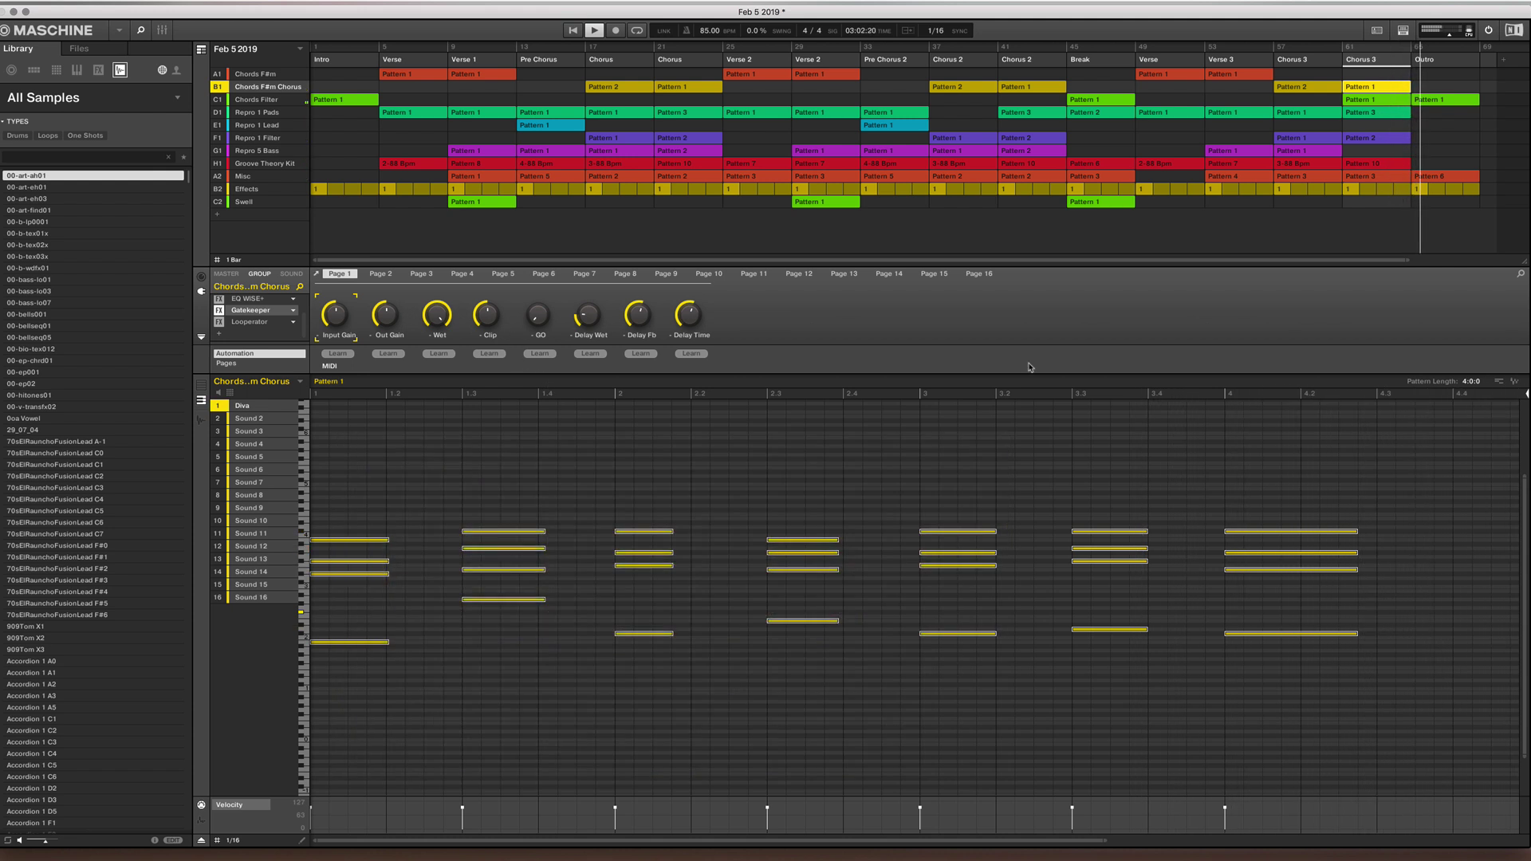